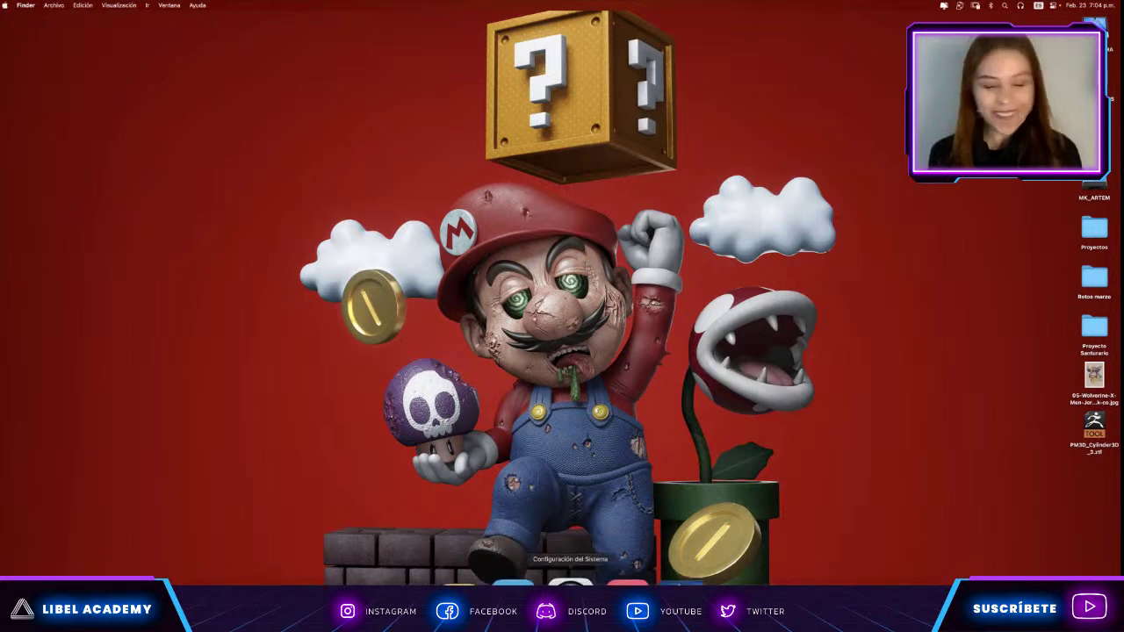
# Switch back to the empty ZBrush 2023.0.1 window from its Dock icon.
pyautogui.click(751, 581)
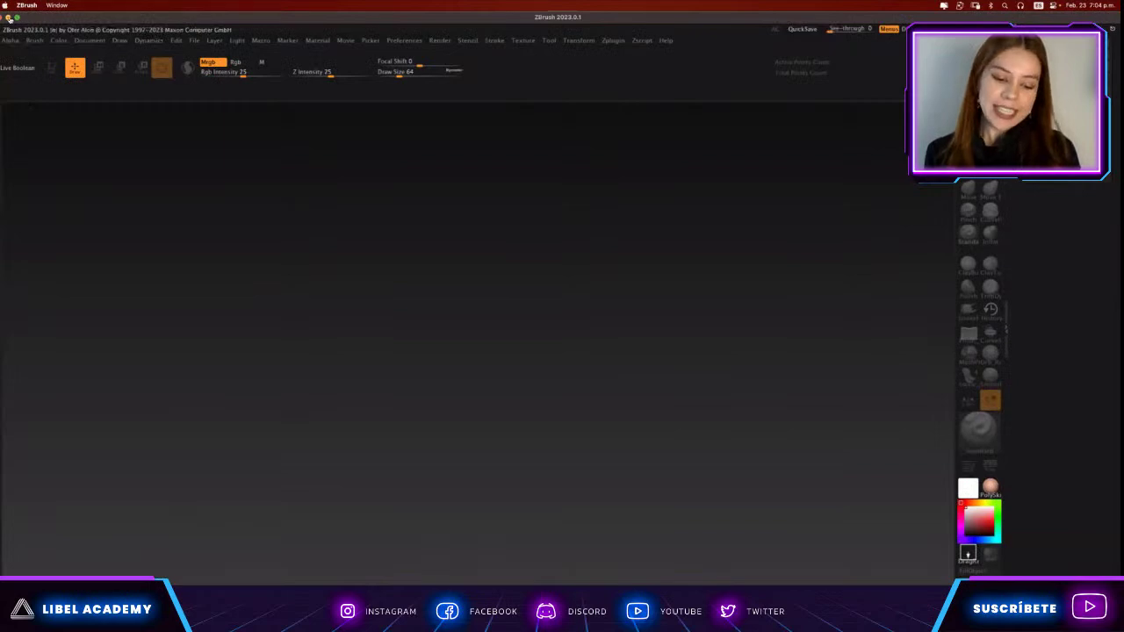
# Minimize ZBrush to the Dock so the Finder desktop files are visible.
pyautogui.click(12, 17)
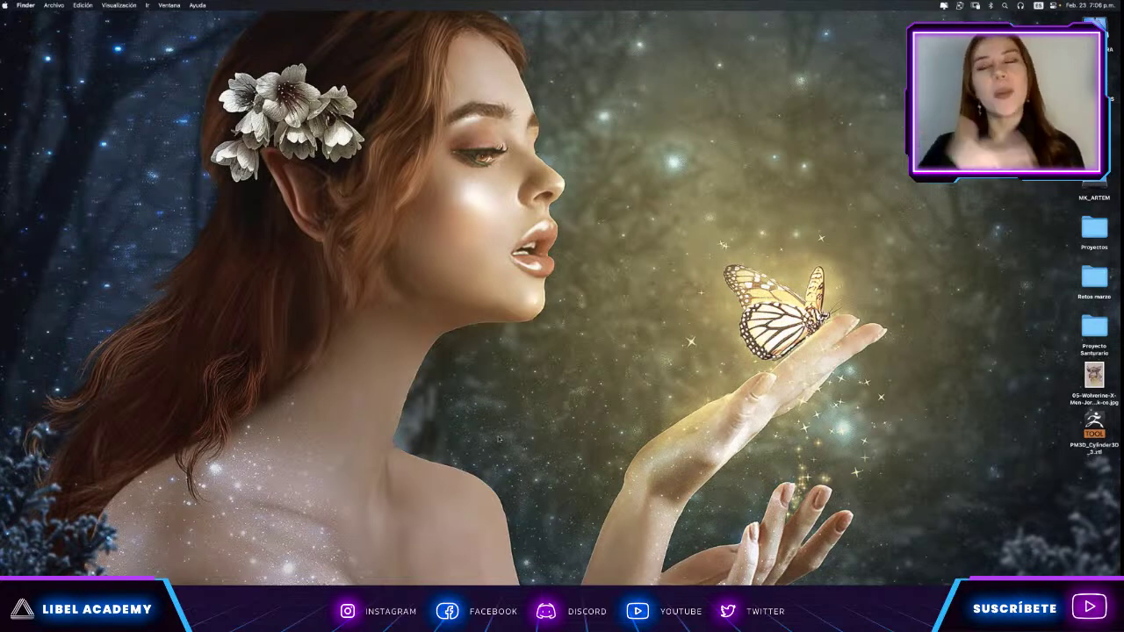
# Open ArtStation in Safari, go to your own profile and scroll its character portfolio grid.
pyautogui.click(302, 583)
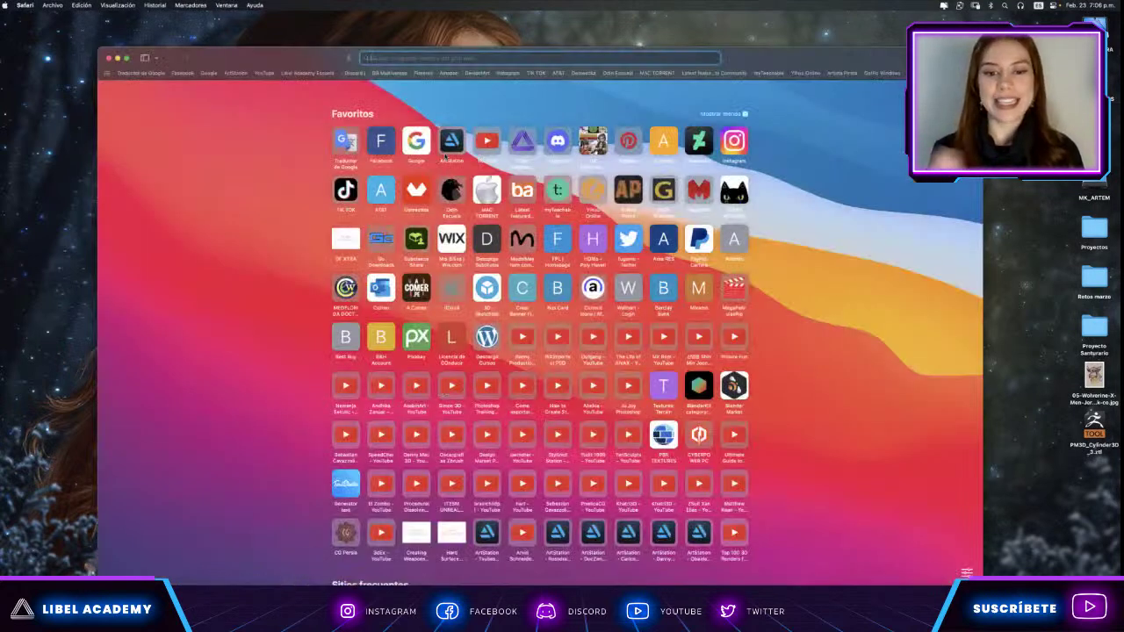
pyautogui.click(447, 151)
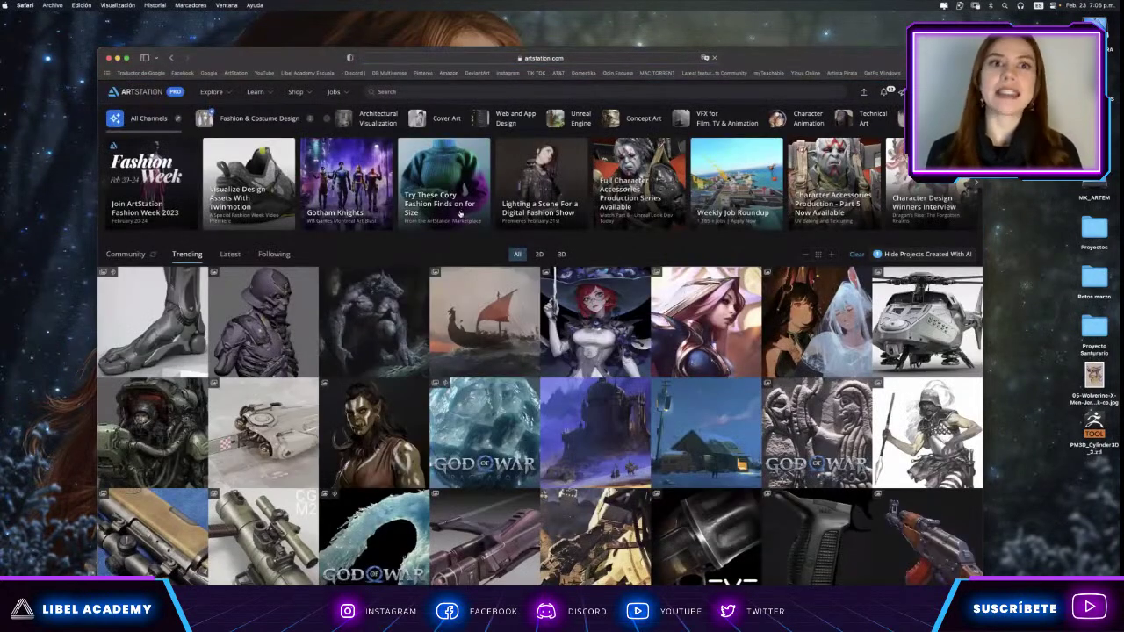
pyautogui.click(905, 91)
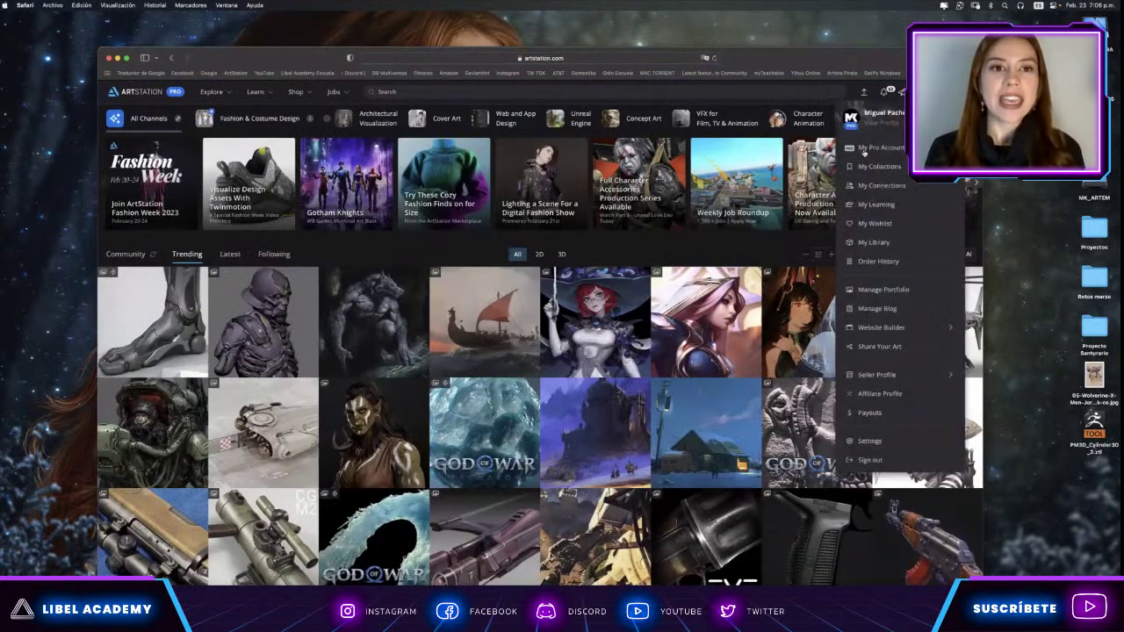
pyautogui.click(874, 124)
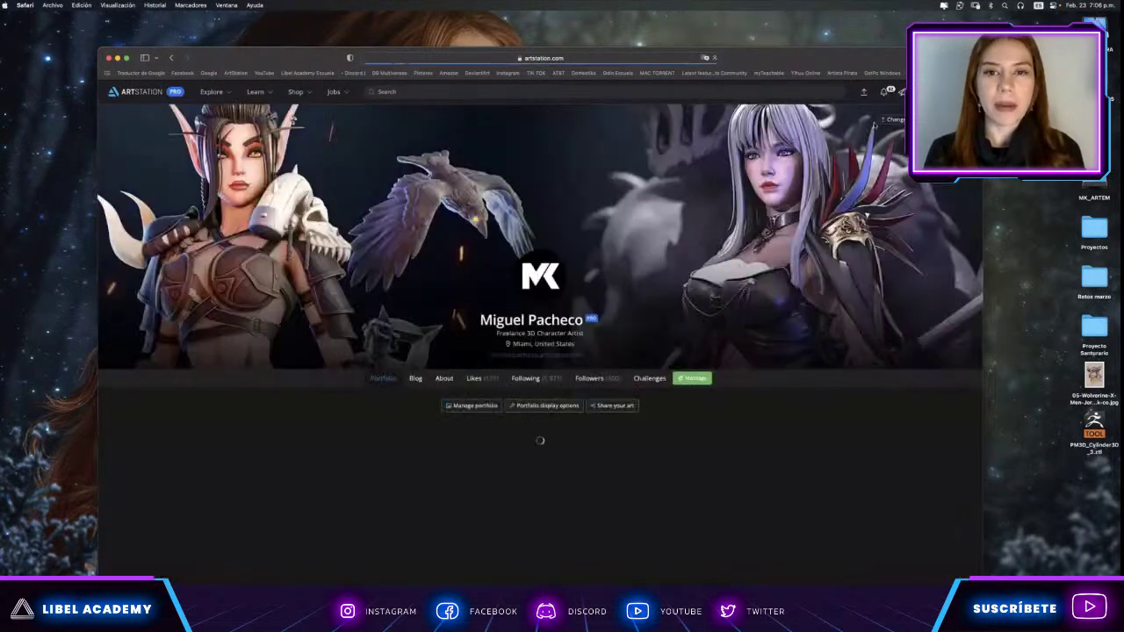
pyautogui.scroll(-3, 613, 256)
pyautogui.scroll(-3, 614, 260)
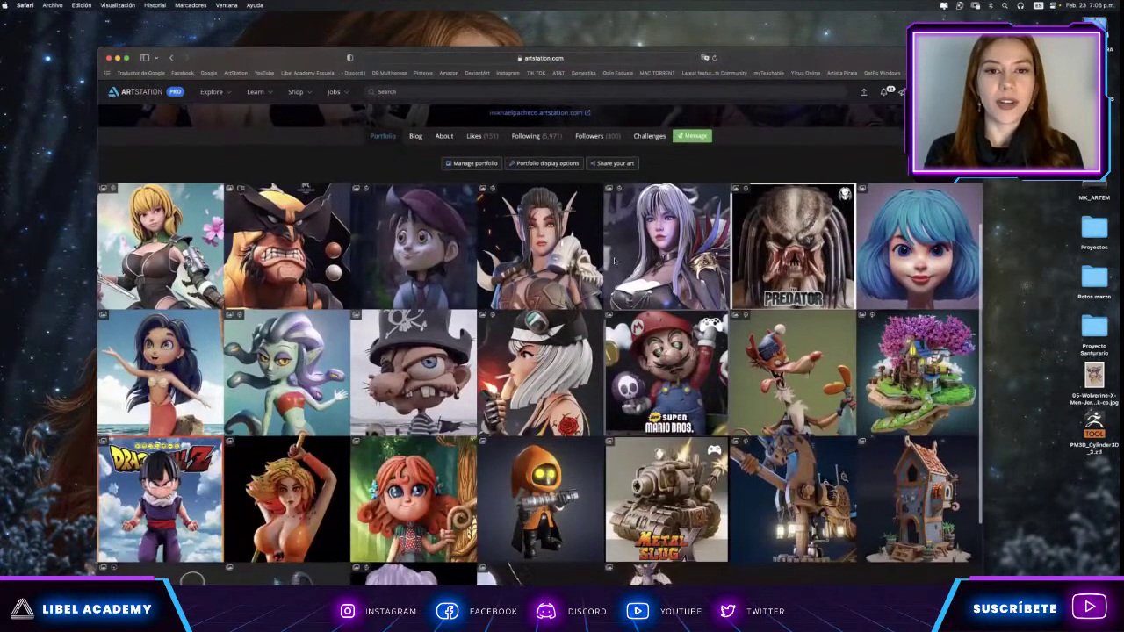
pyautogui.moveTo(765, 57)
pyautogui.mouseDown()
pyautogui.moveTo(747, 45)
pyautogui.moveTo(747, 22)
pyautogui.mouseUp()
pyautogui.scroll(-1, 654, 220)
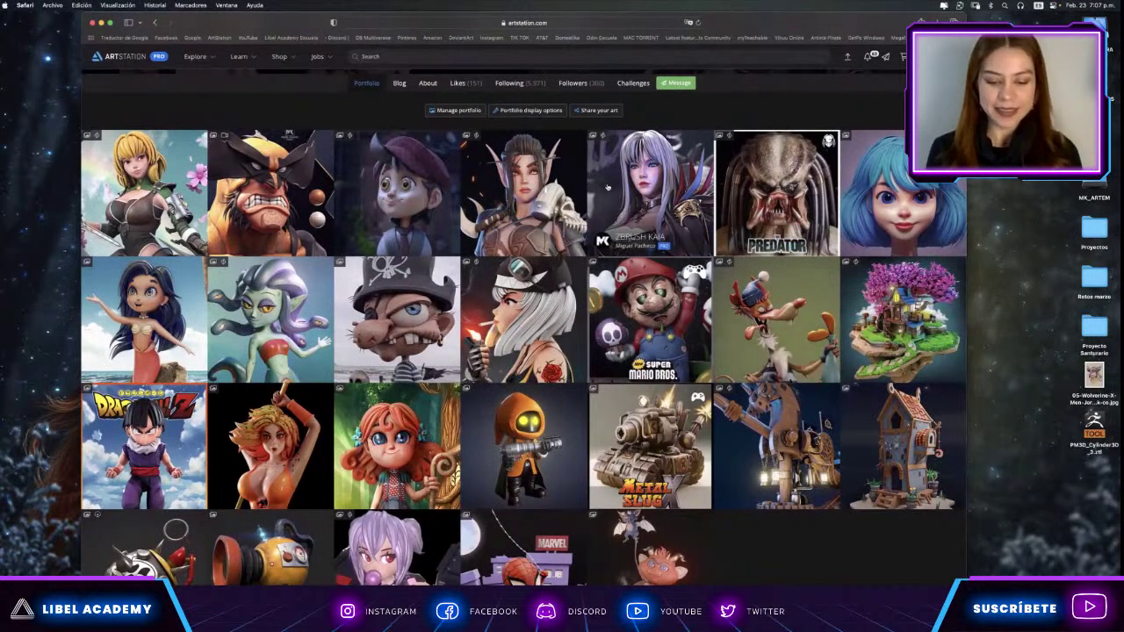
# Open the BLENDER CALA project and scroll through its images.
pyautogui.click(558, 185)
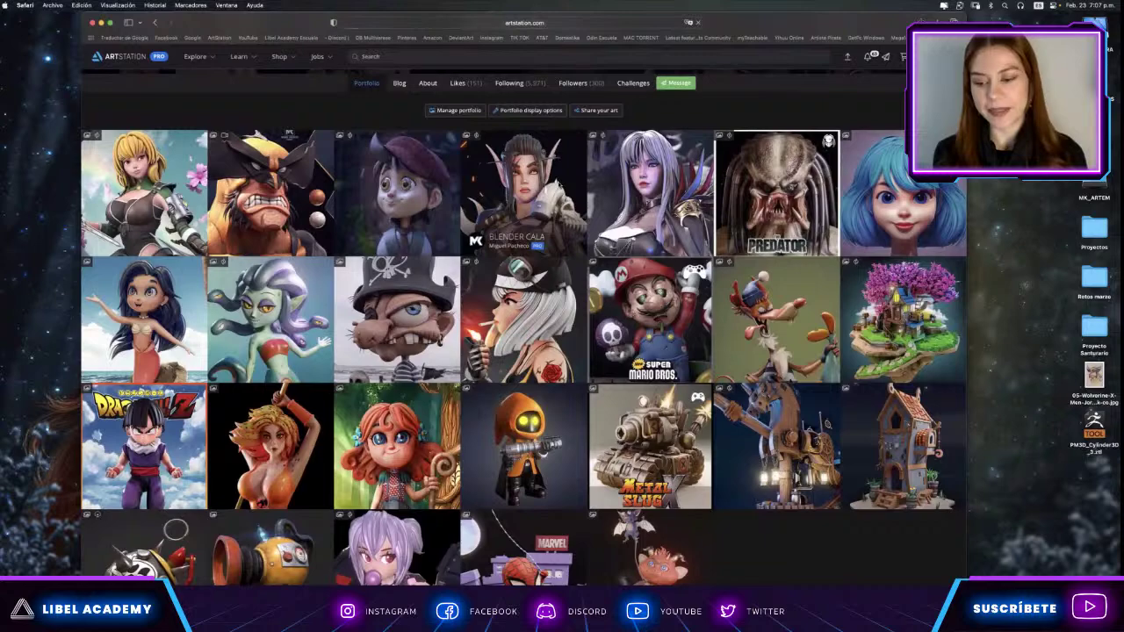
pyautogui.scroll(-2, 551, 194)
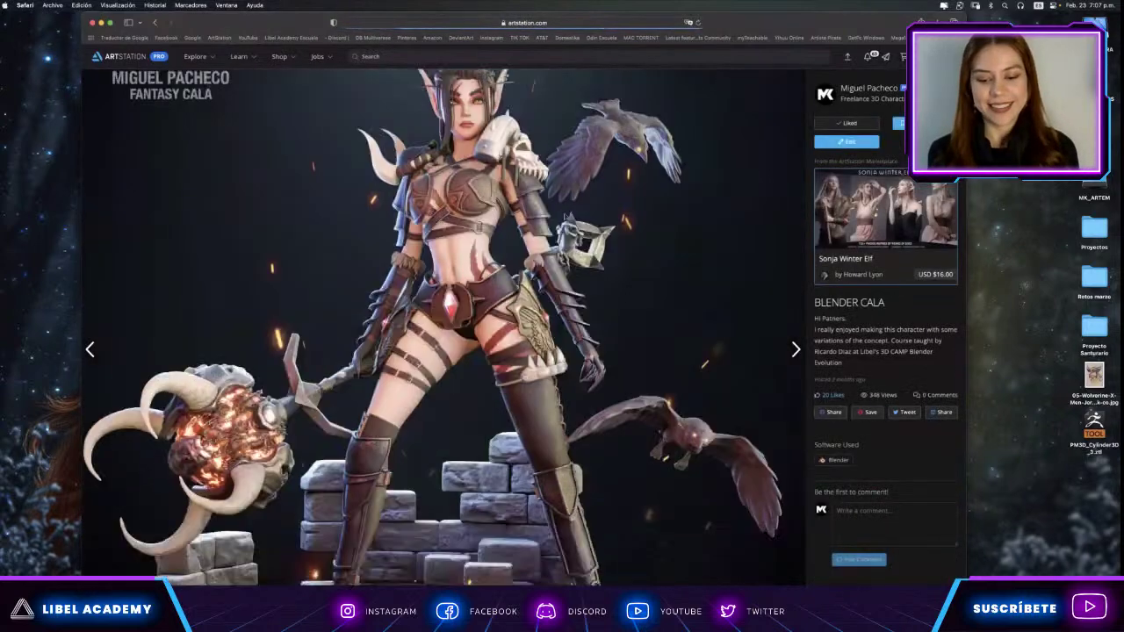
pyautogui.scroll(-2, 551, 195)
pyautogui.scroll(-2, 753, 137)
pyautogui.scroll(-5, 753, 138)
pyautogui.scroll(-3, 753, 137)
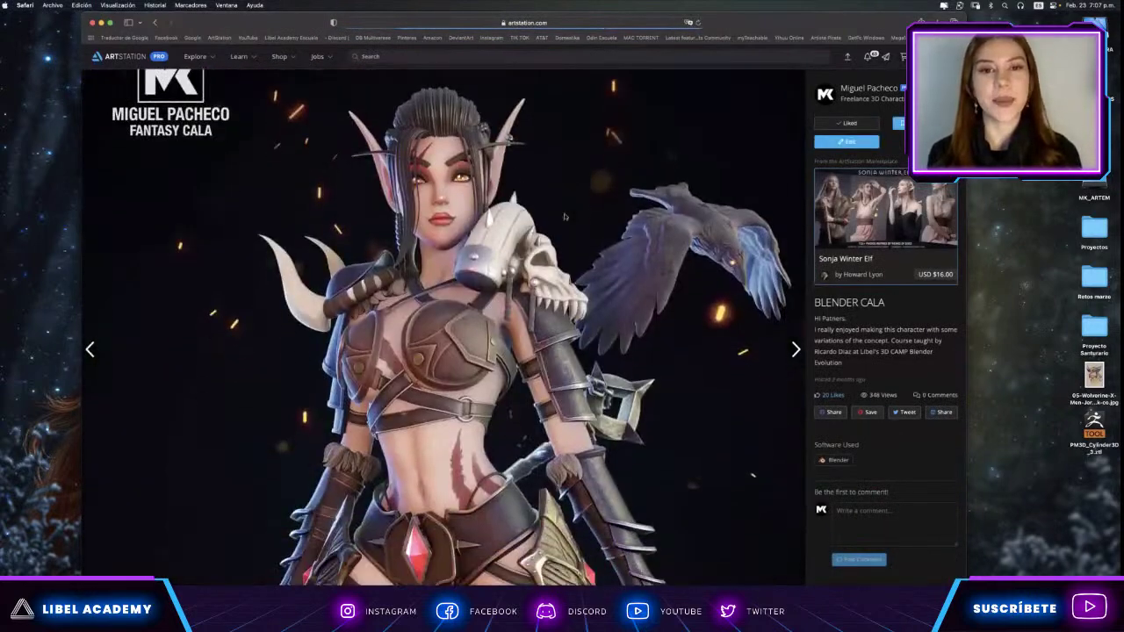
pyautogui.scroll(-5, 752, 137)
pyautogui.scroll(-3, 752, 138)
pyautogui.scroll(-5, 752, 138)
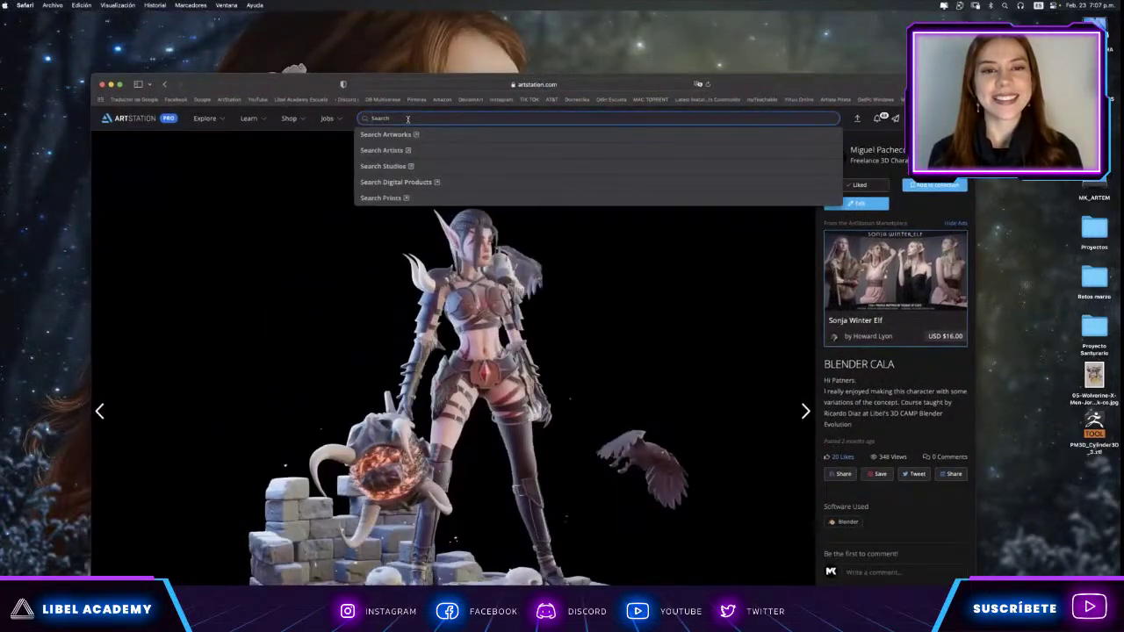
# Return to the ArtStation homepage and search artworks for 'cala'.
pyautogui.write('cala')
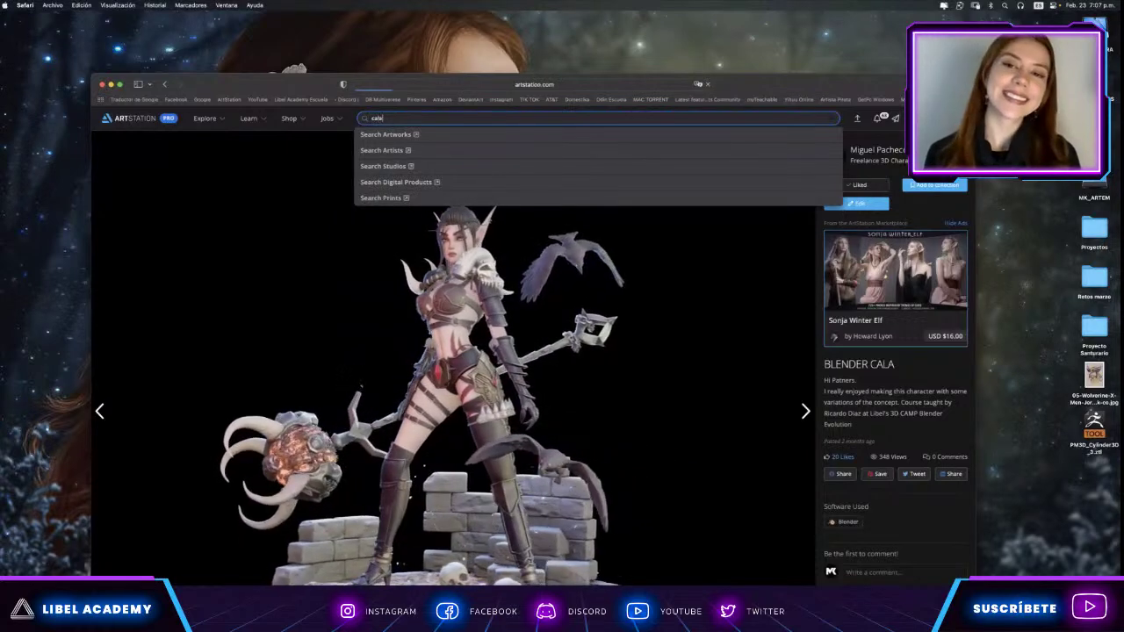
pyautogui.press('Return')
pyautogui.click(164, 84)
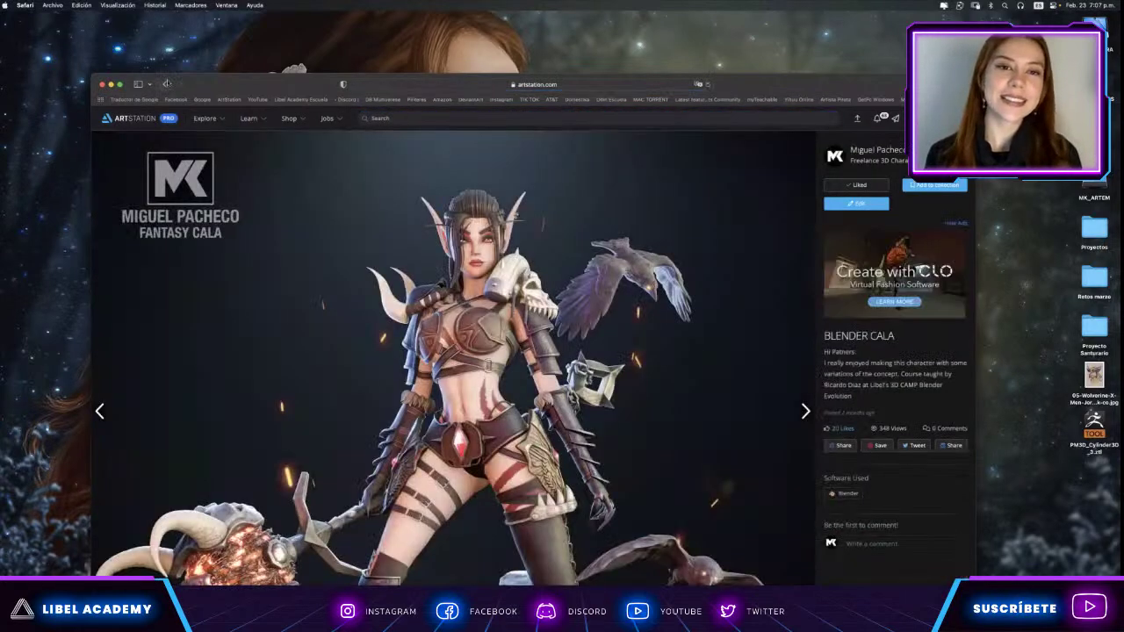
pyautogui.click(144, 120)
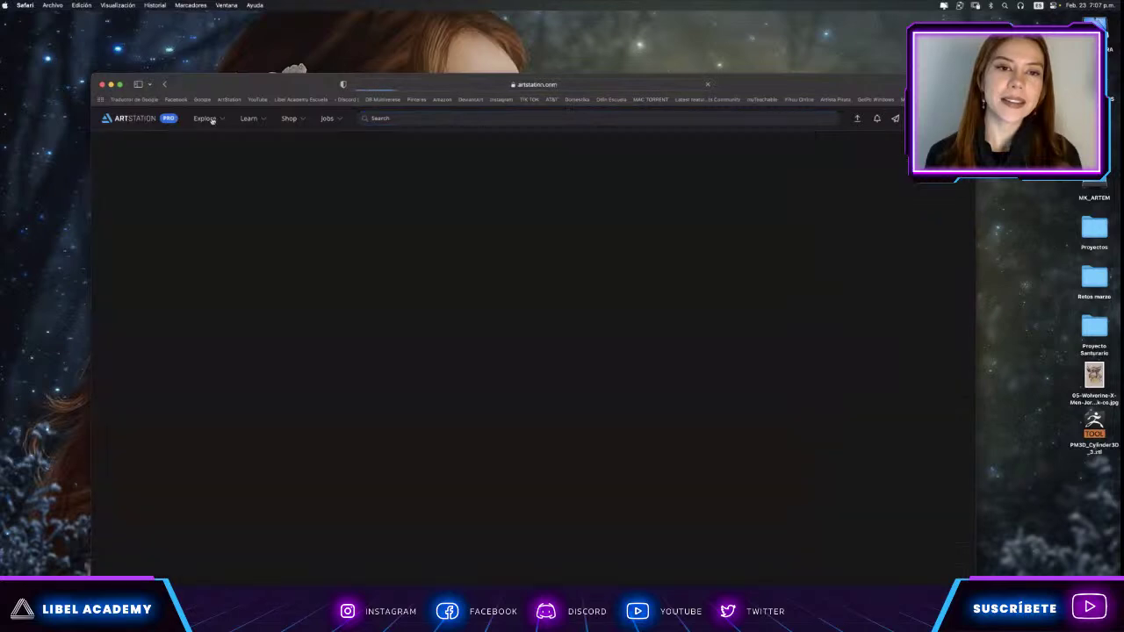
pyautogui.click(407, 118)
pyautogui.write('sala')
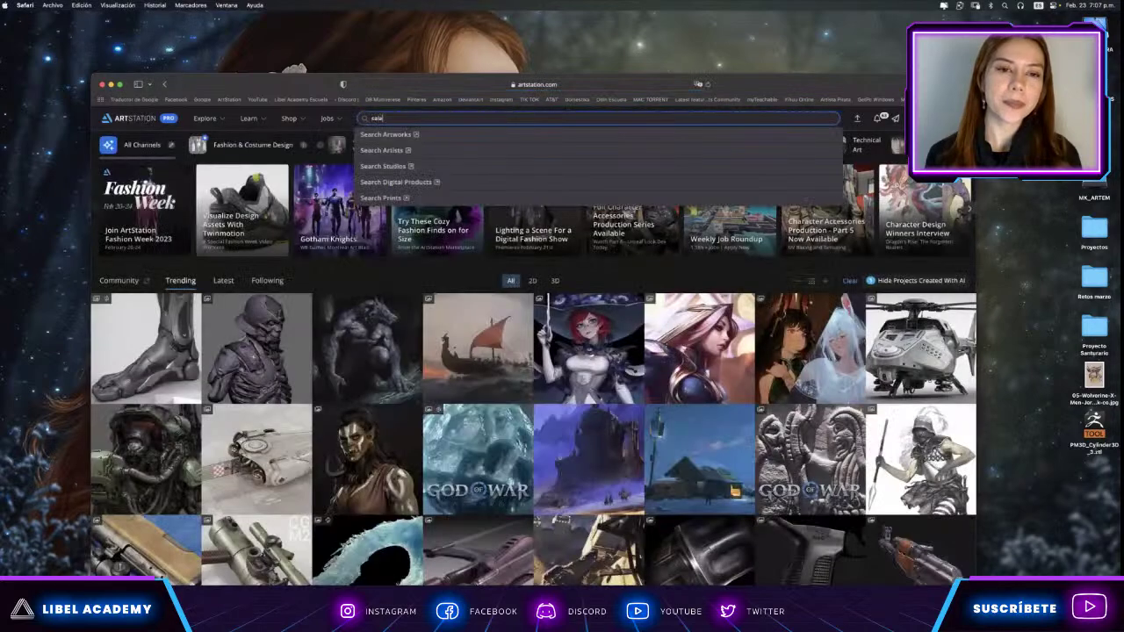
pyautogui.press('Return')
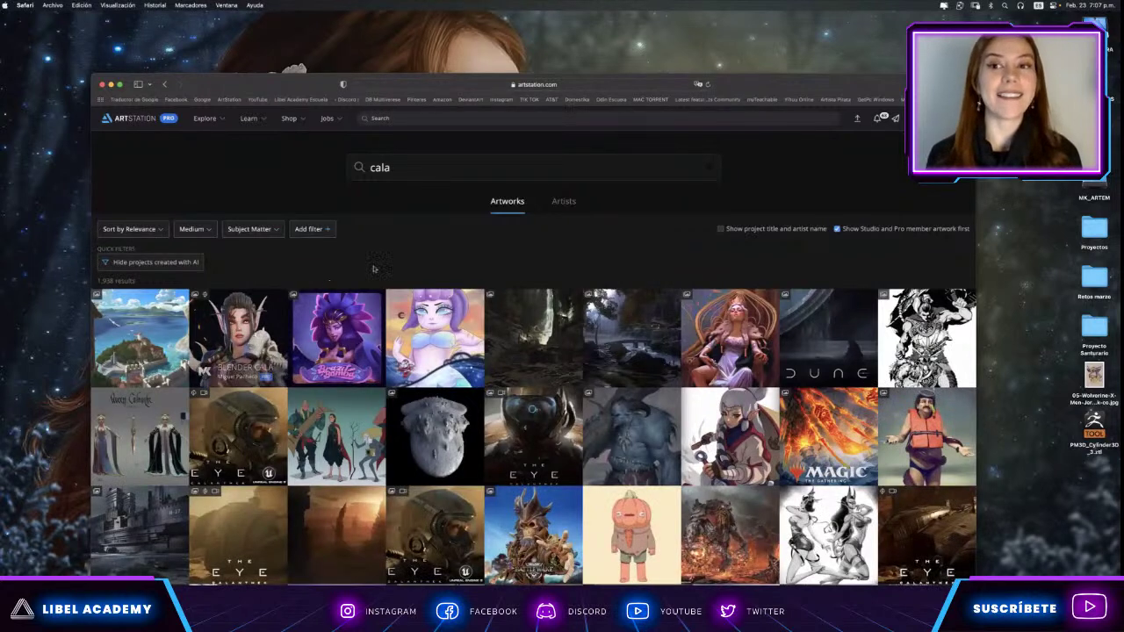
# Replace the search query with the artist's name to list their 29 projects.
pyautogui.click(408, 167)
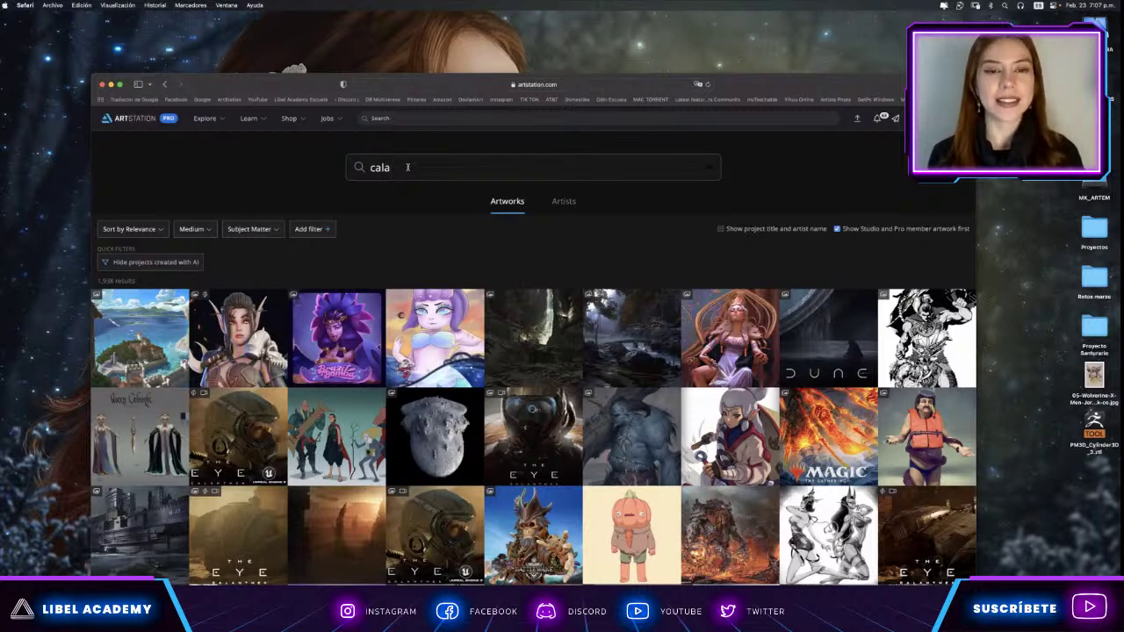
pyautogui.doubleClick(407, 167)
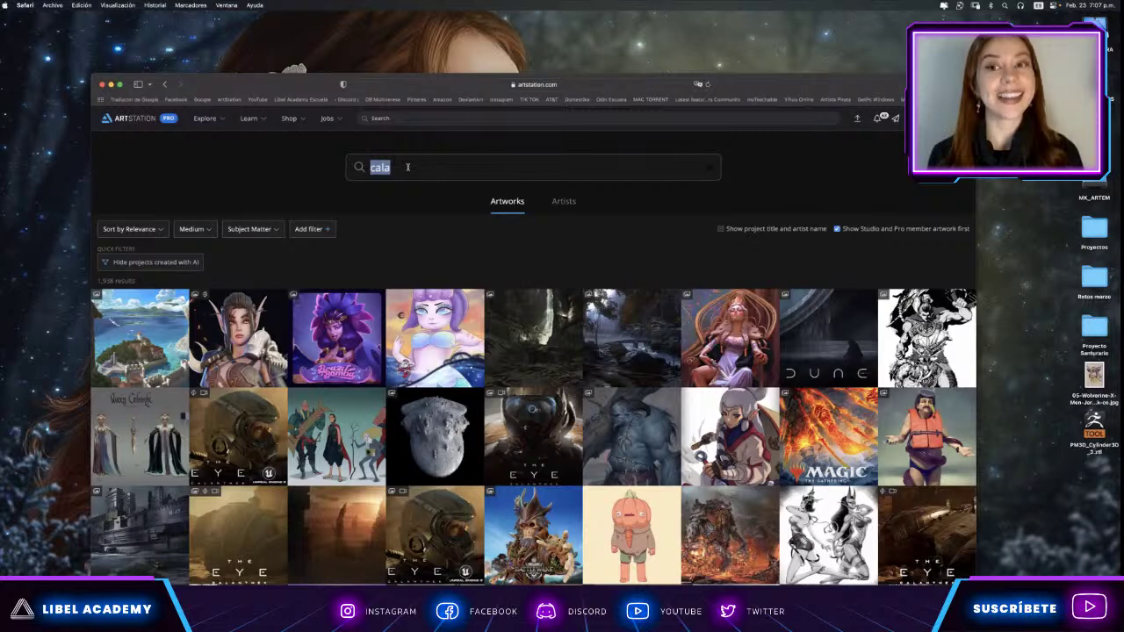
pyautogui.write('miguel pacheco')
pyautogui.press('Return')
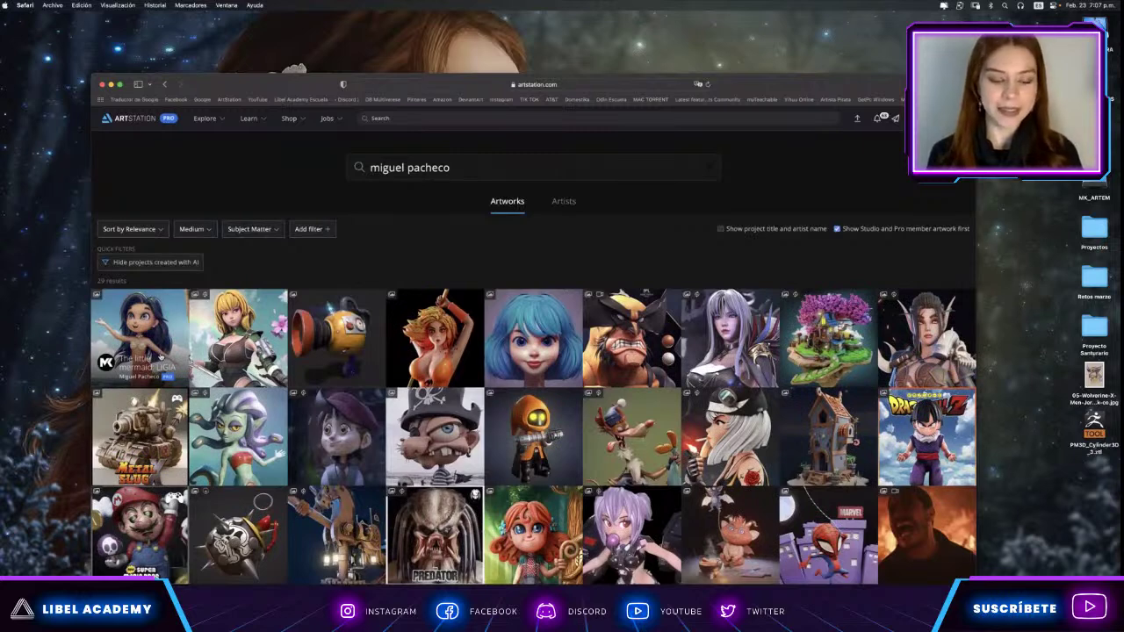
pyautogui.click(260, 317)
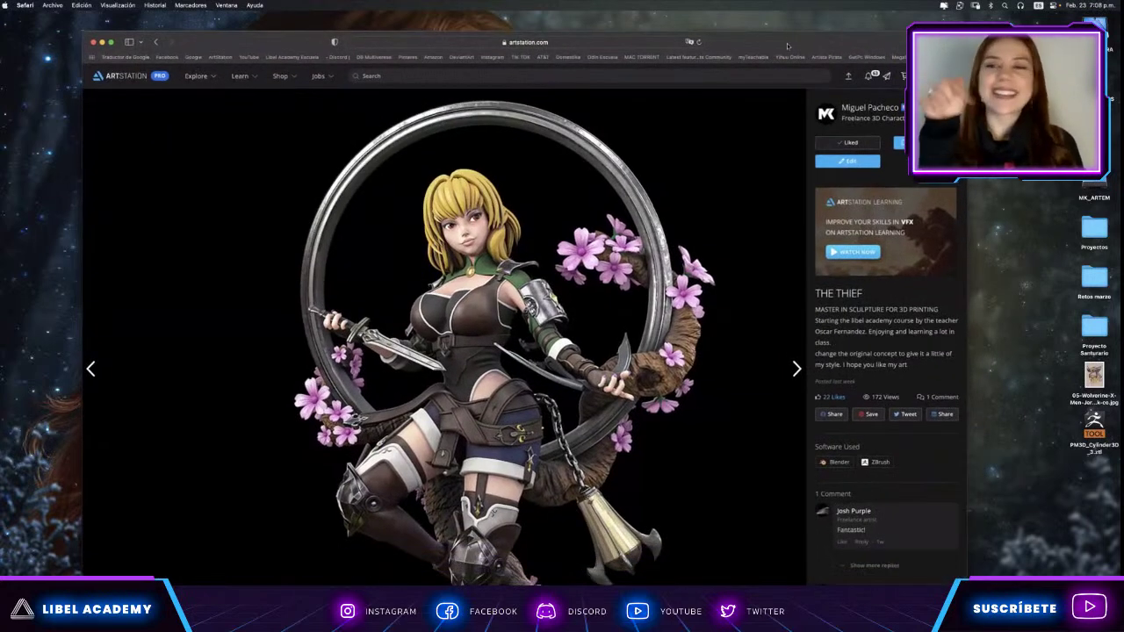
pyautogui.moveTo(786, 43); pyautogui.dragTo(785, 67)
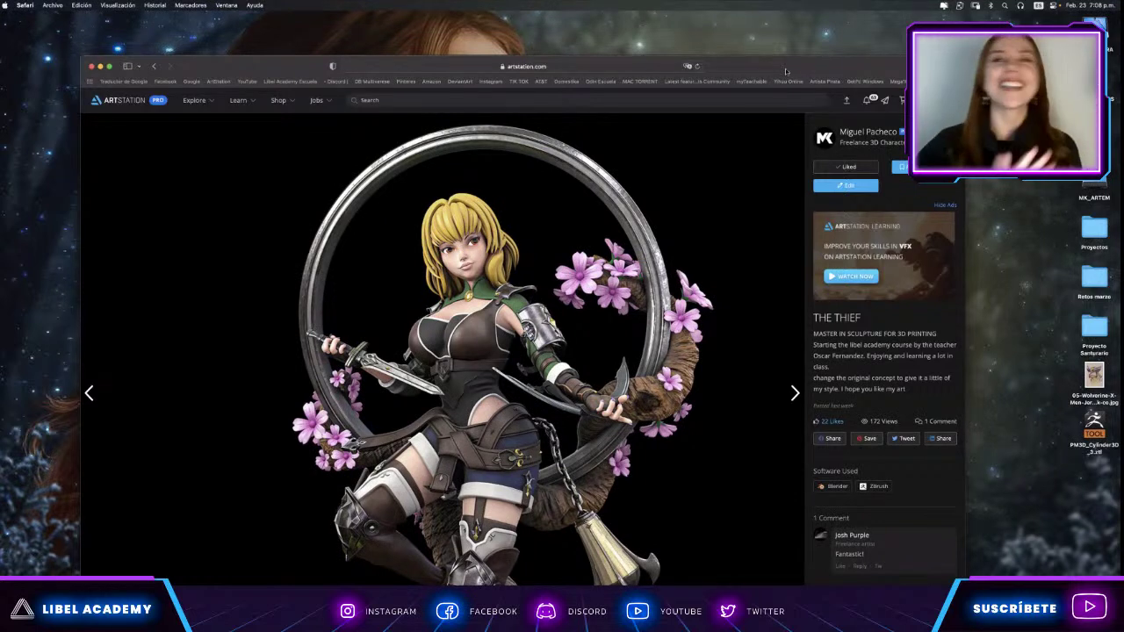
pyautogui.click(154, 67)
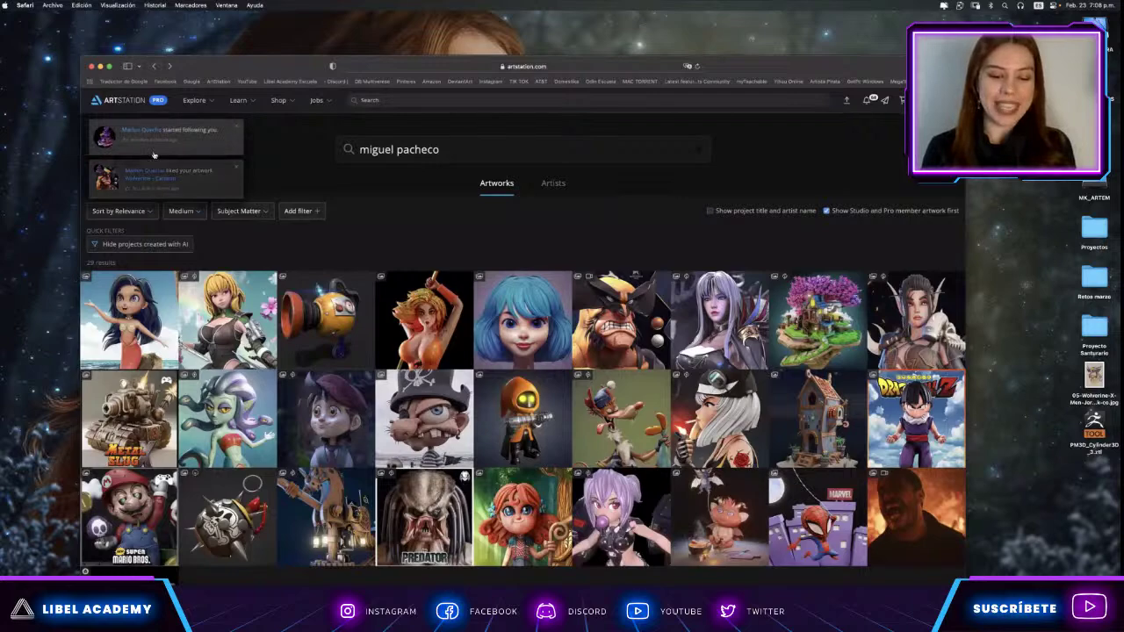
pyautogui.keyDown('ctrl'); pyautogui.scroll(3, 153, 132); pyautogui.keyUp('ctrl')
pyautogui.keyDown('ctrl'); pyautogui.scroll(3, 153, 153); pyautogui.keyUp('ctrl')
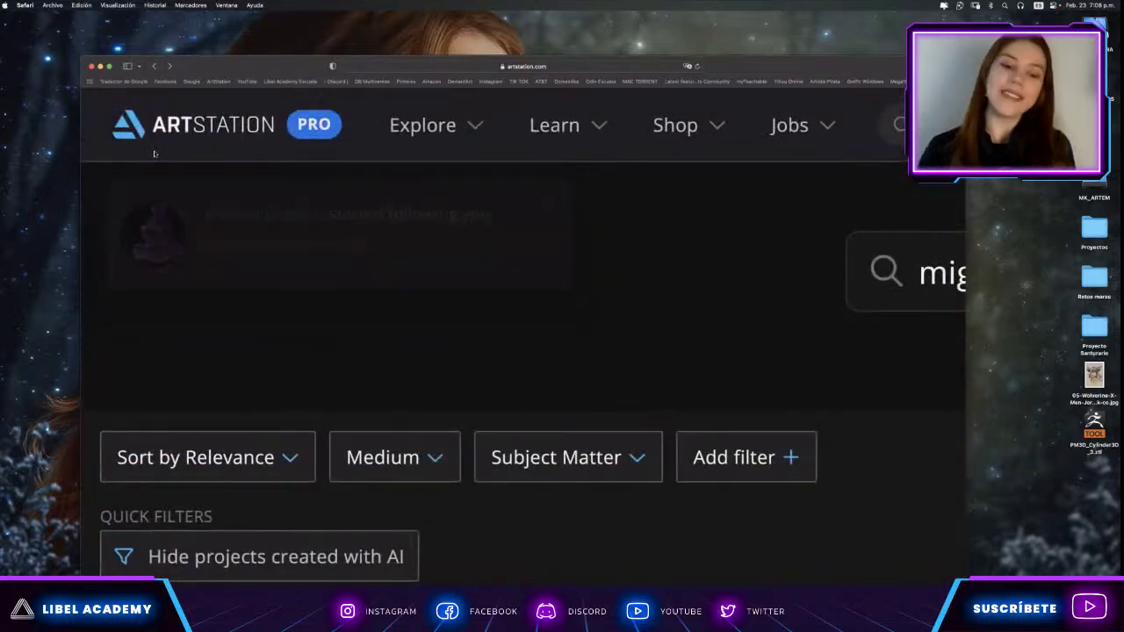
pyautogui.keyDown('ctrl'); pyautogui.scroll(-3, 153, 154); pyautogui.keyUp('ctrl')
pyautogui.keyDown('ctrl'); pyautogui.scroll(-3, 155, 154); pyautogui.keyUp('ctrl')
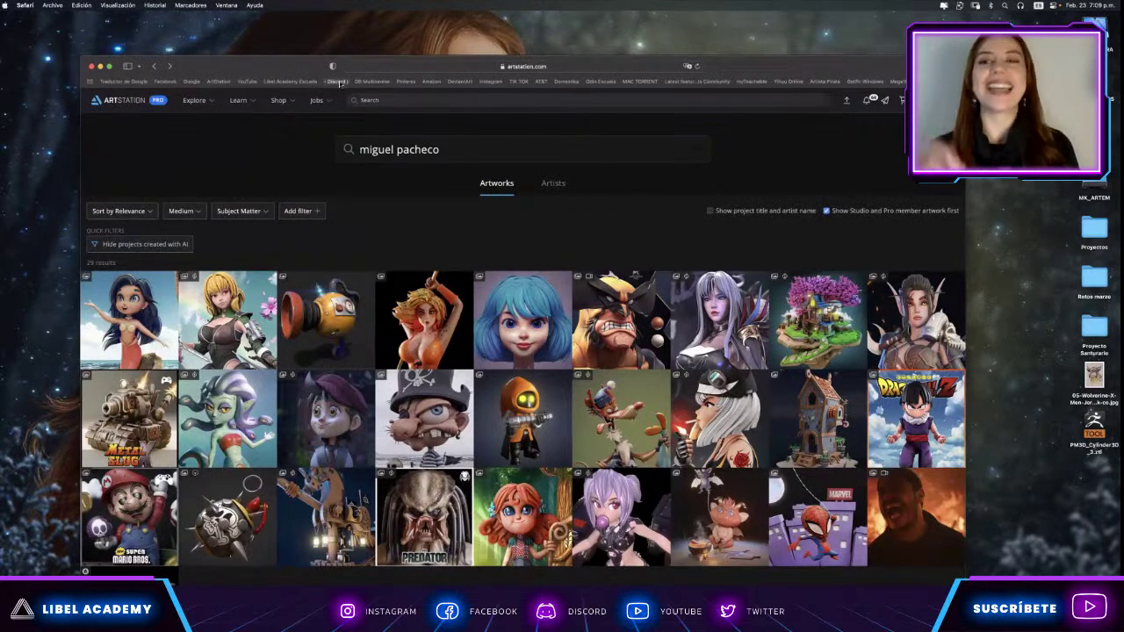
pyautogui.moveTo(859, 68); pyautogui.dragTo(851, 46)
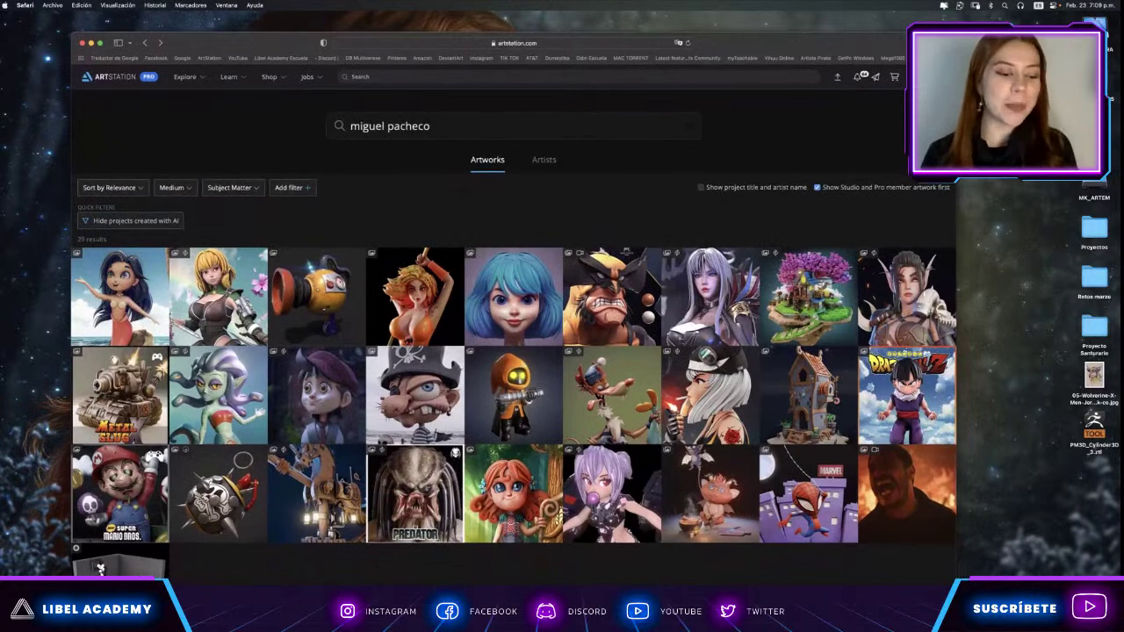
# Return to the ArtStation home page and open your own profile's portfolio grid via View Profile.
pyautogui.press('super+t')
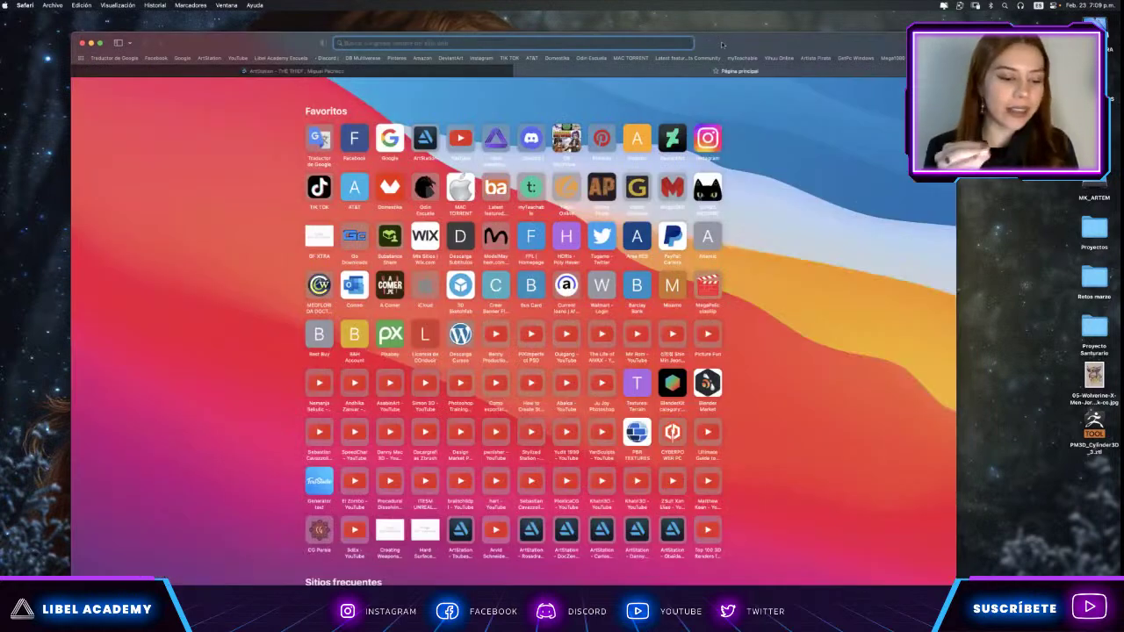
pyautogui.click(410, 70)
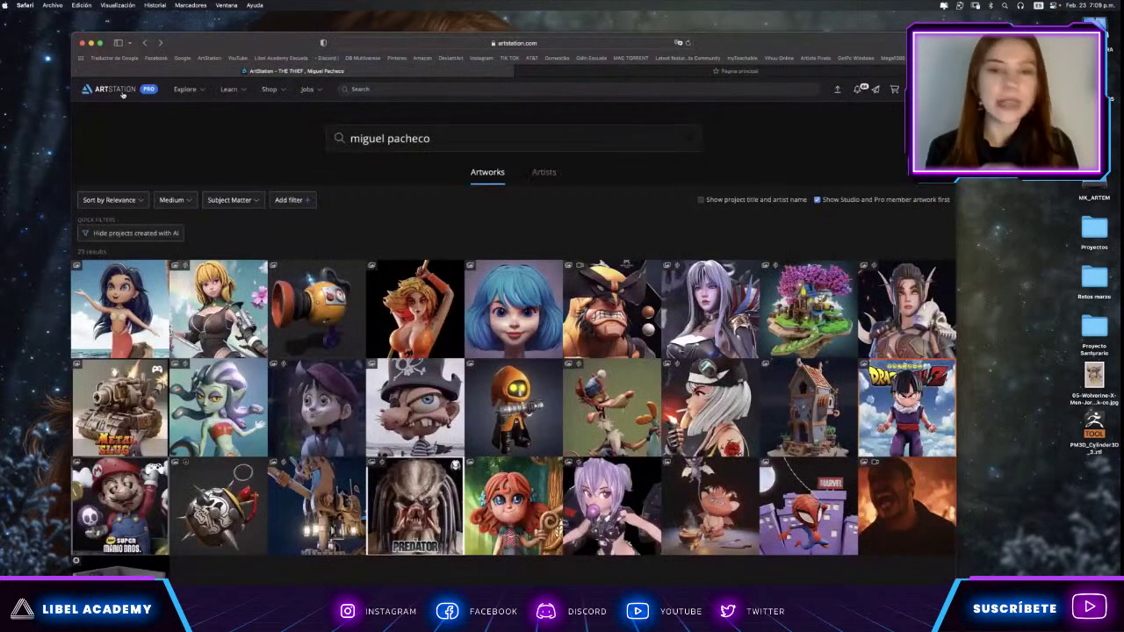
pyautogui.click(124, 91)
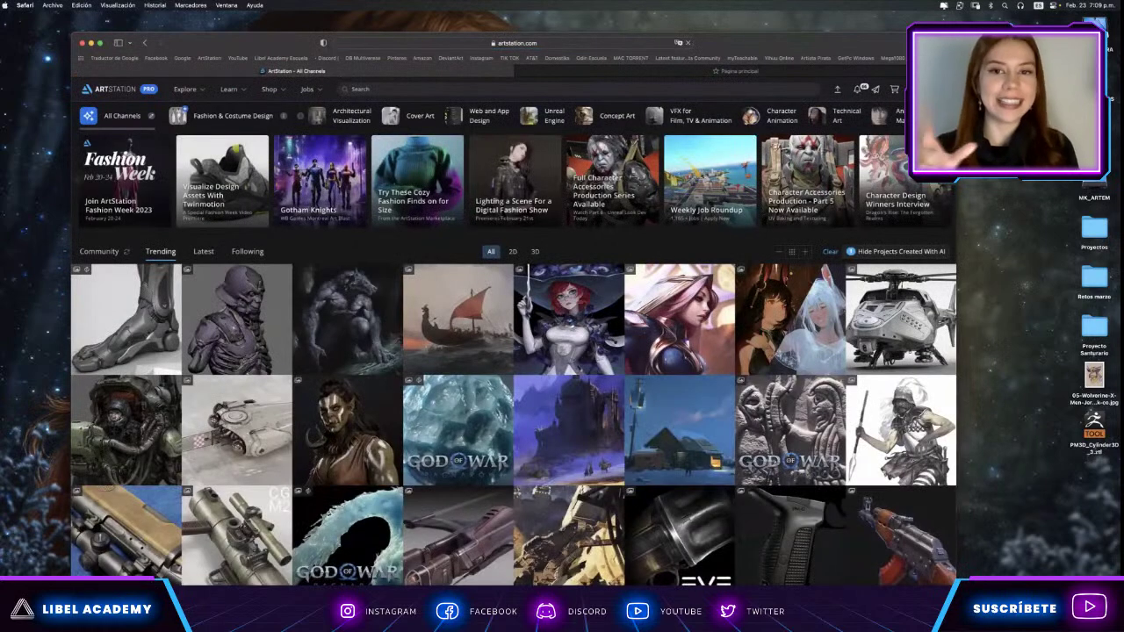
pyautogui.click(913, 89)
pyautogui.click(860, 123)
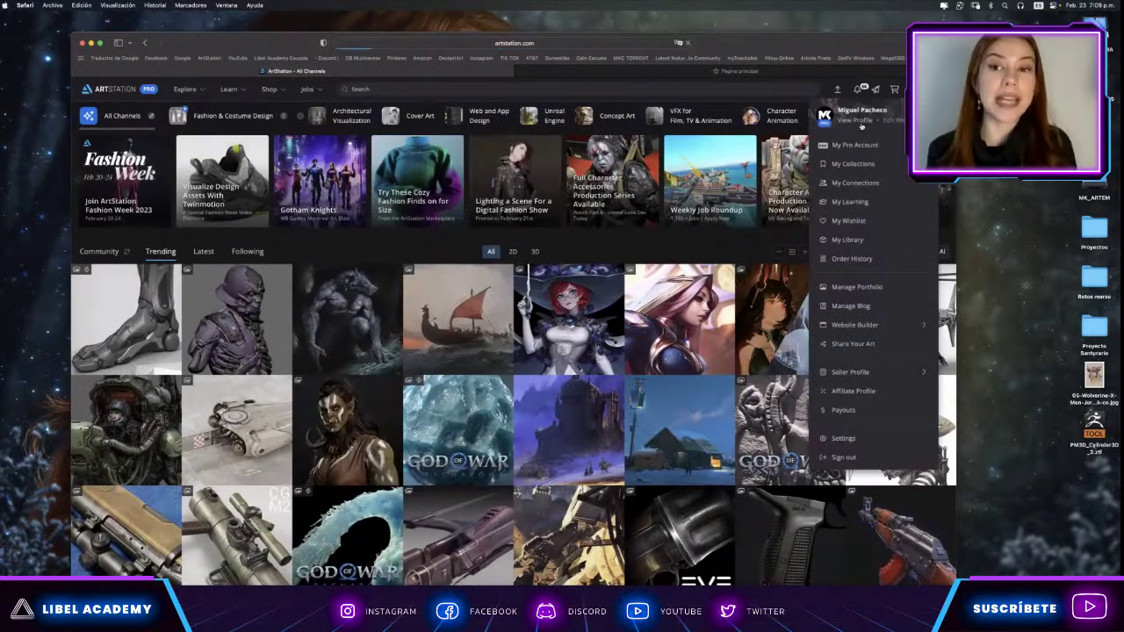
pyautogui.scroll(-2, 625, 92)
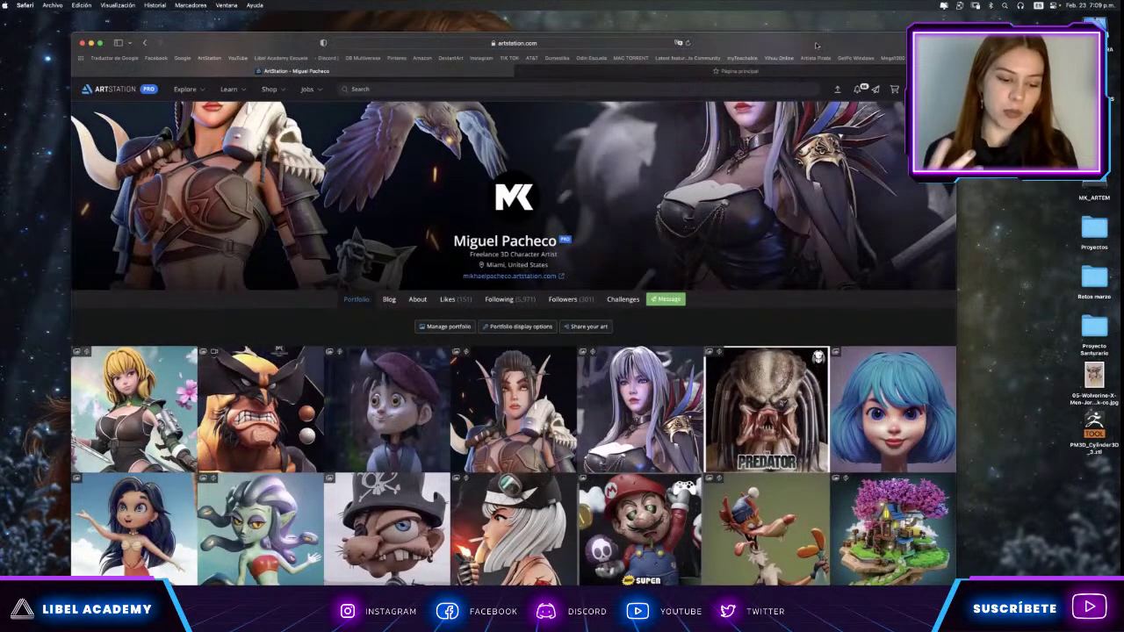
pyautogui.moveTo(816, 45); pyautogui.dragTo(819, 41)
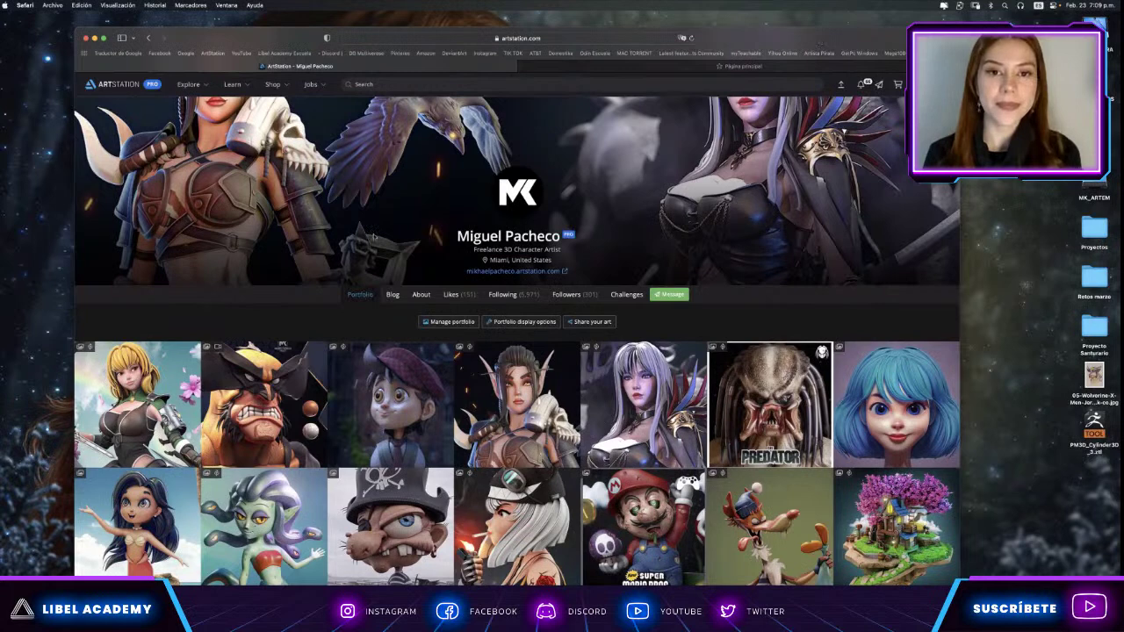
pyautogui.scroll(-3, 317, 334)
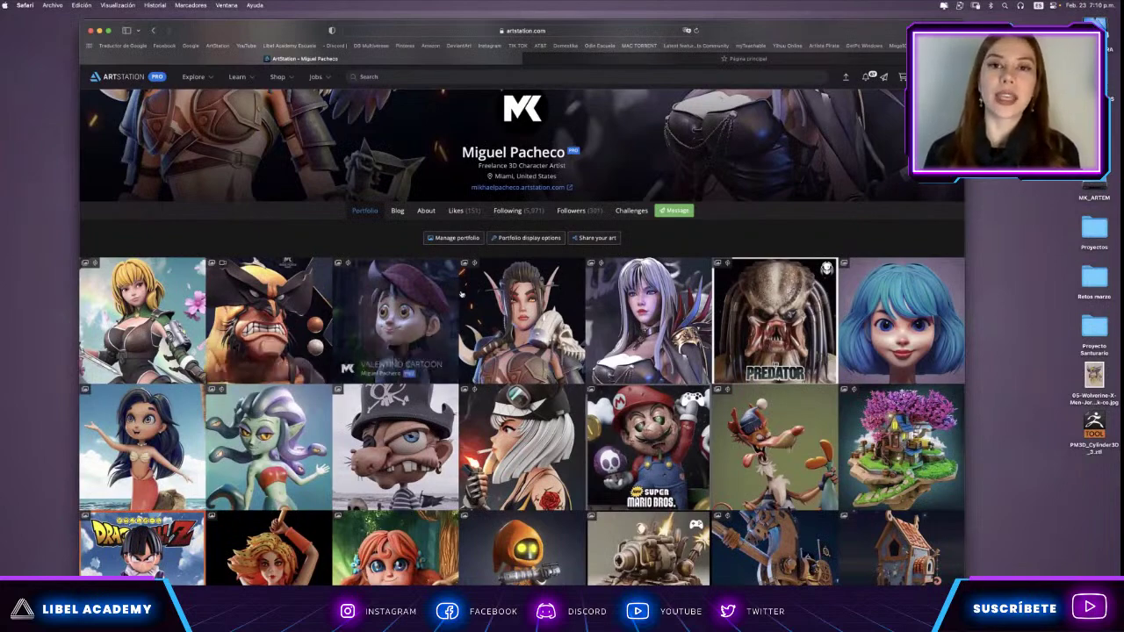
pyautogui.scroll(-3, 463, 294)
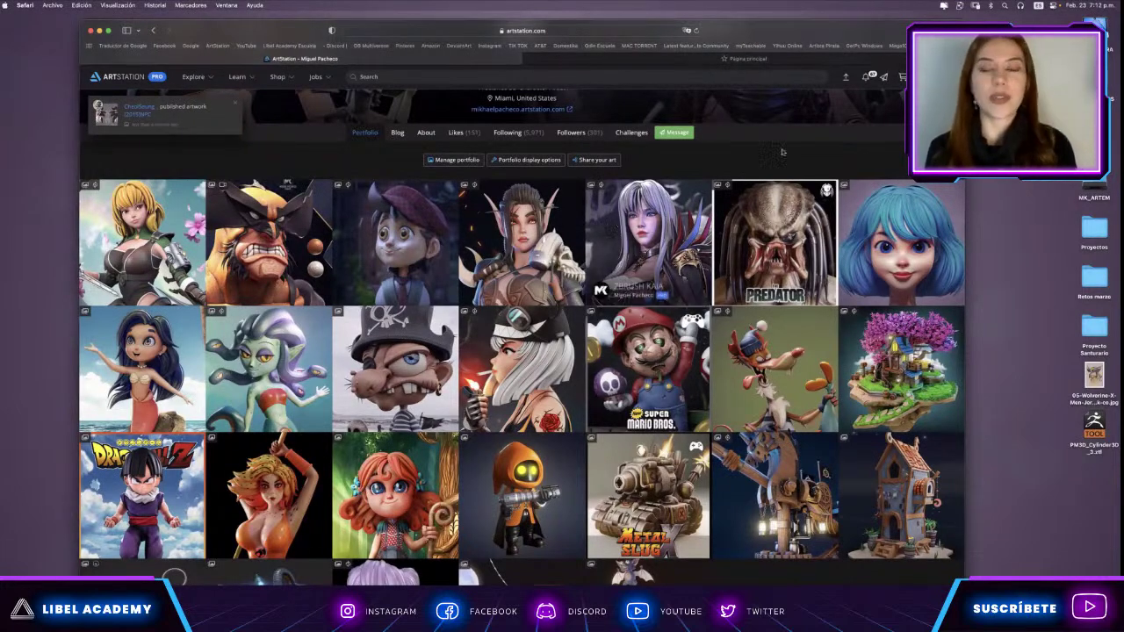
pyautogui.scroll(-2, 781, 148)
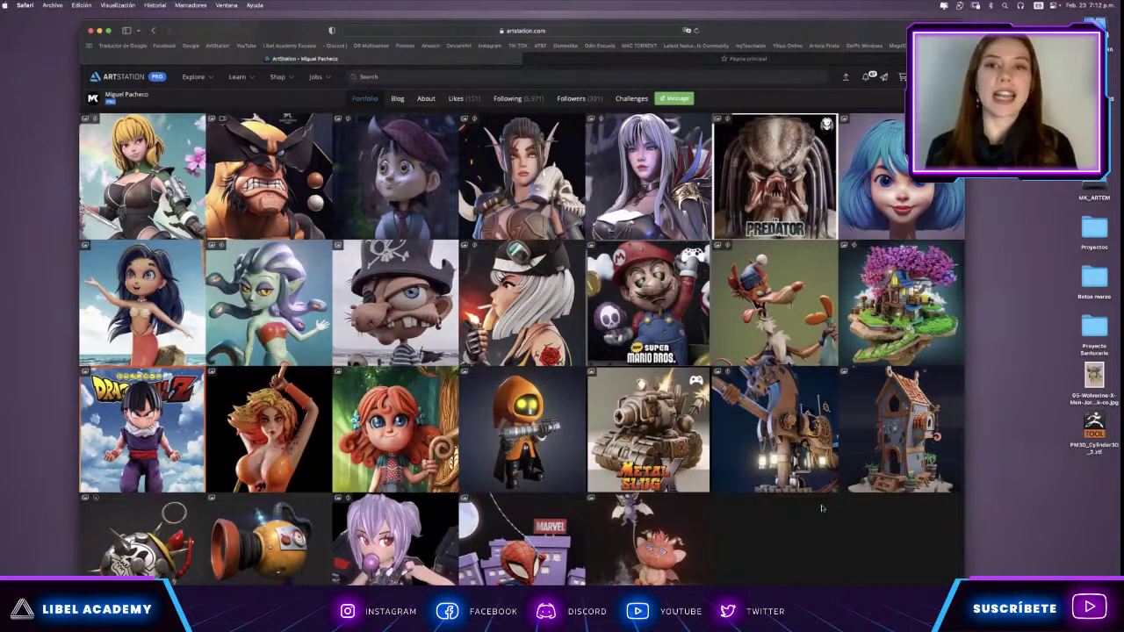
pyautogui.moveTo(783, 32); pyautogui.dragTo(789, 24)
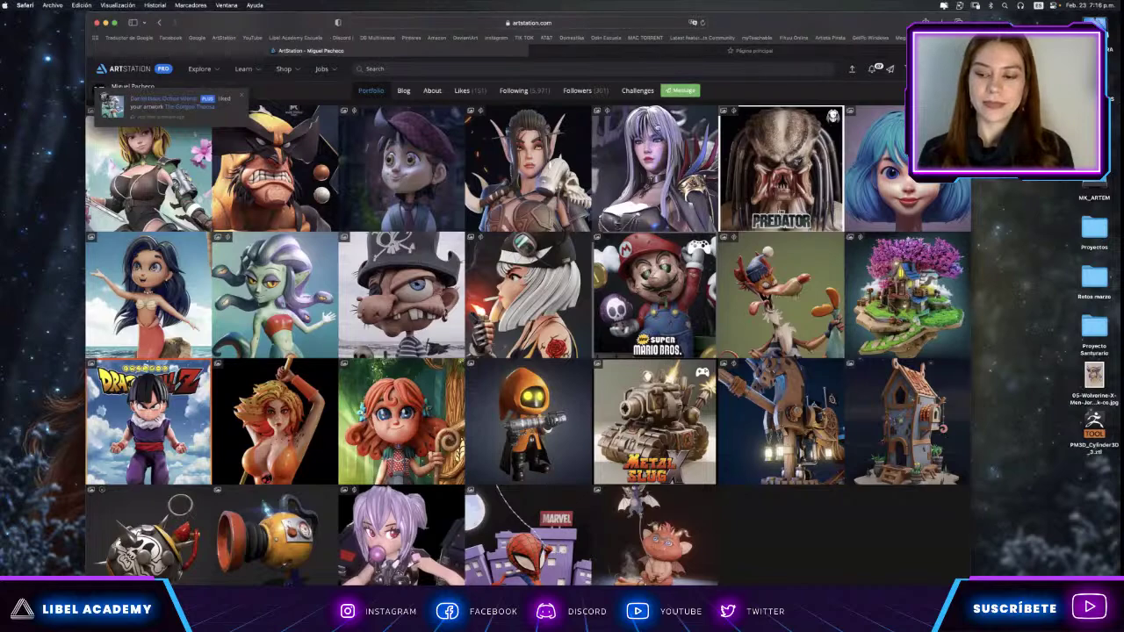
pyautogui.click(658, 129)
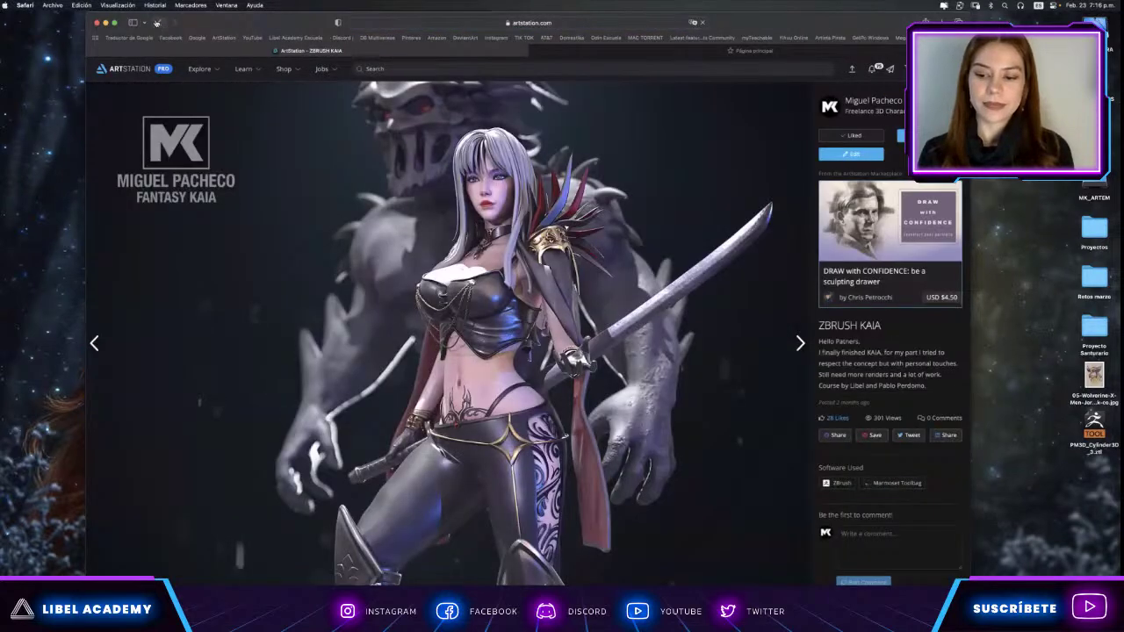
pyautogui.press('Escape')
pyautogui.click(512, 165)
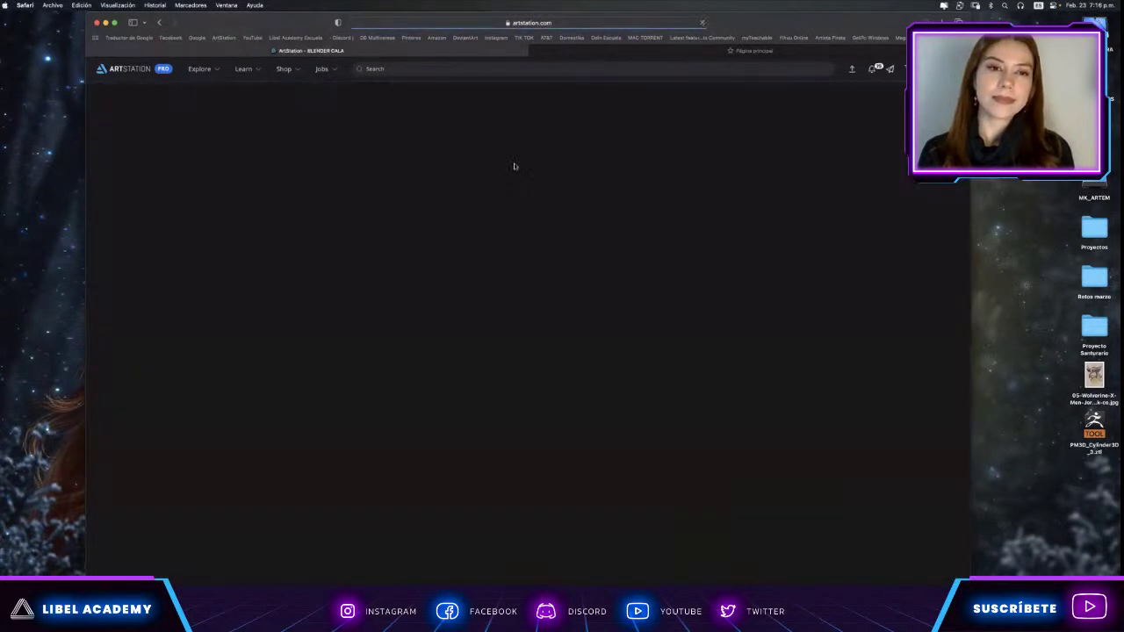
pyautogui.scroll(-2, 526, 243)
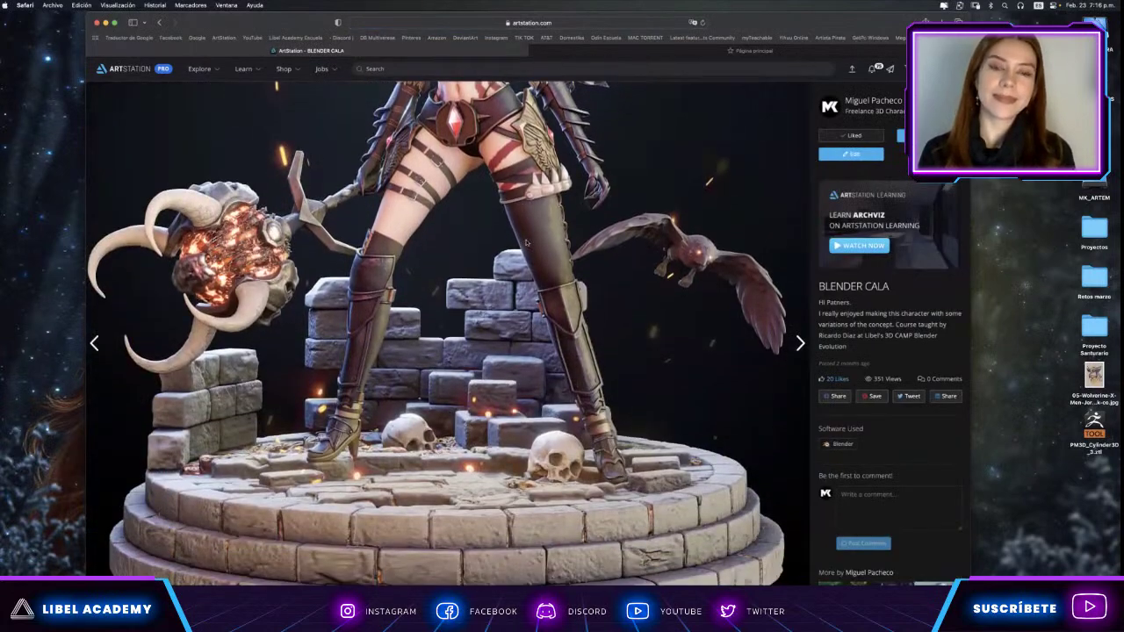
pyautogui.scroll(-3, 526, 242)
pyautogui.scroll(-2, 525, 243)
pyautogui.scroll(-3, 526, 243)
pyautogui.scroll(-5, 526, 242)
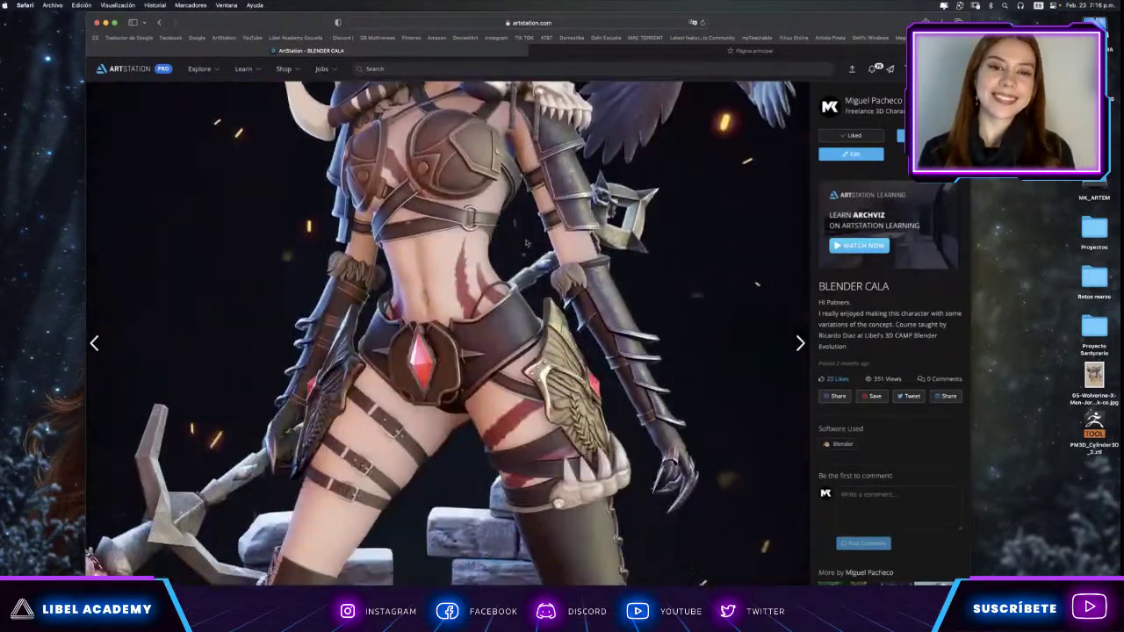
pyautogui.scroll(-1, 526, 243)
pyautogui.click(890, 71)
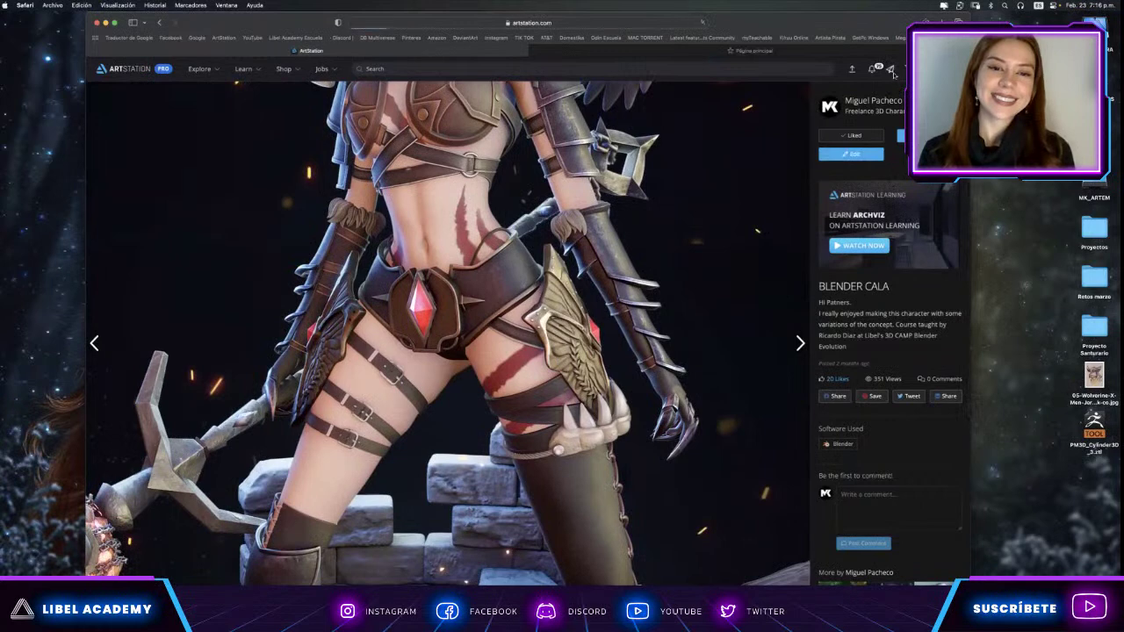
pyautogui.click(178, 282)
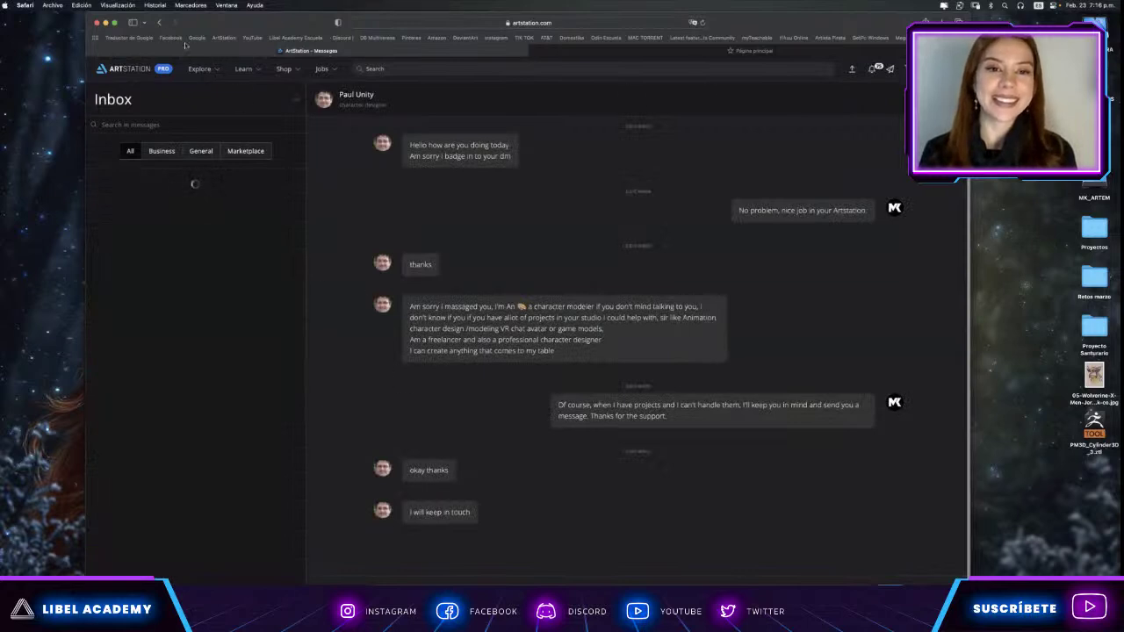
pyautogui.moveTo(811, 42); pyautogui.dragTo(825, 109)
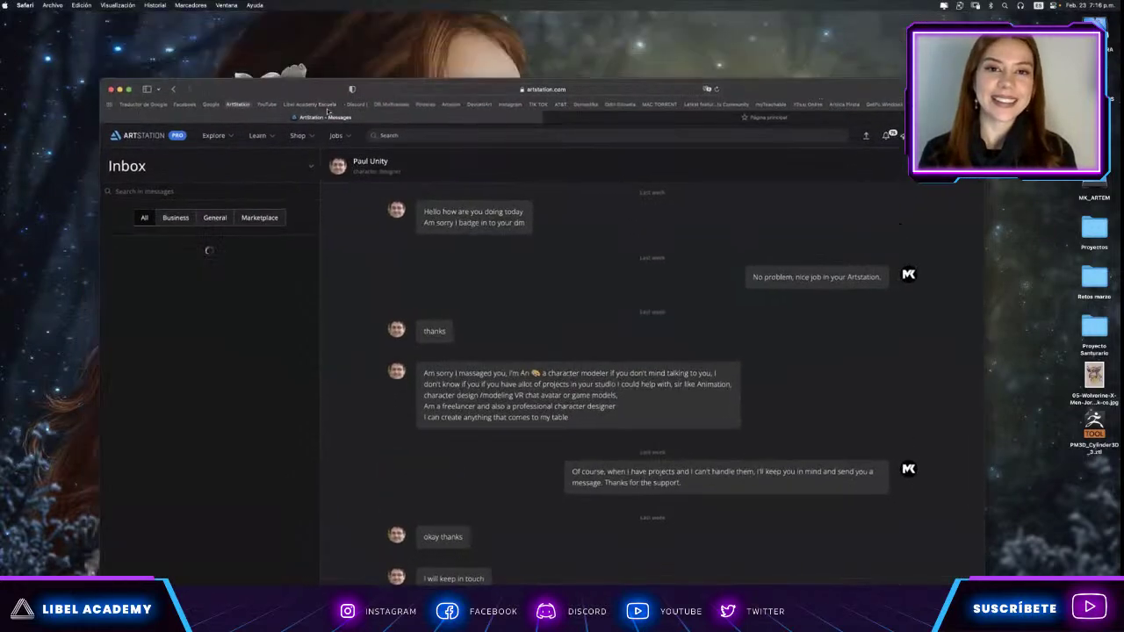
pyautogui.click(188, 90)
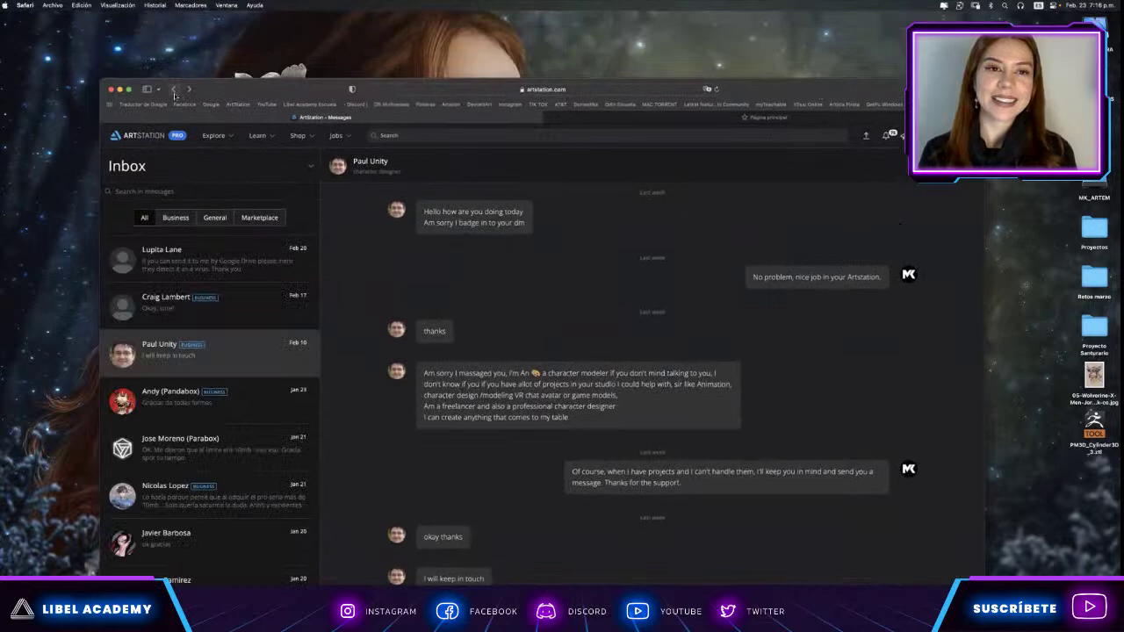
pyautogui.scroll(3, 535, 210)
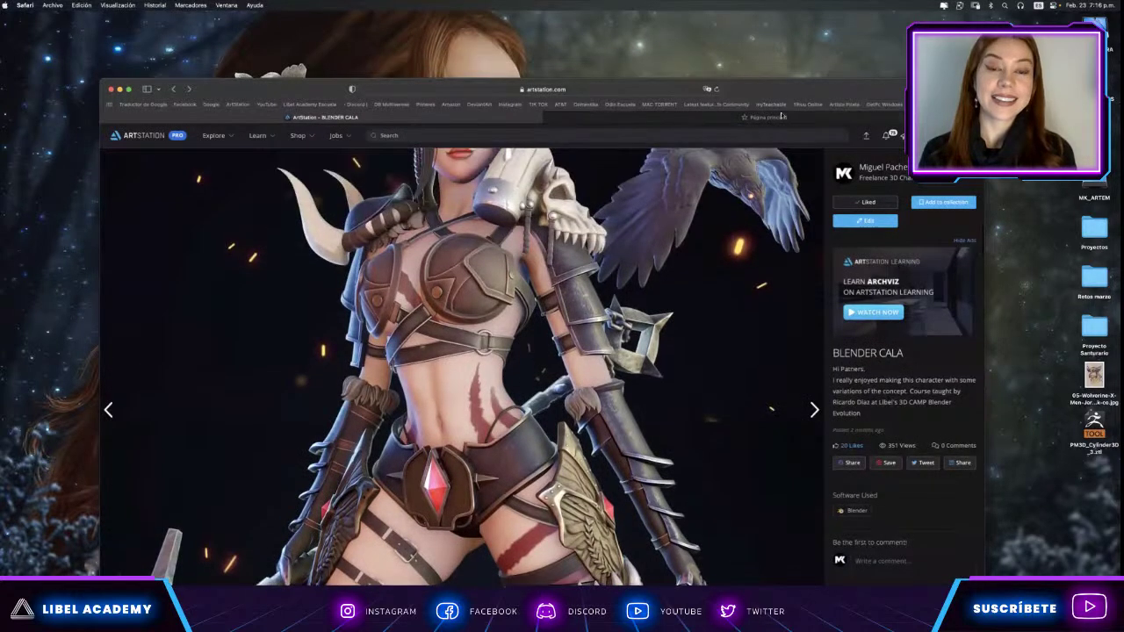
pyautogui.moveTo(795, 85); pyautogui.dragTo(788, 33)
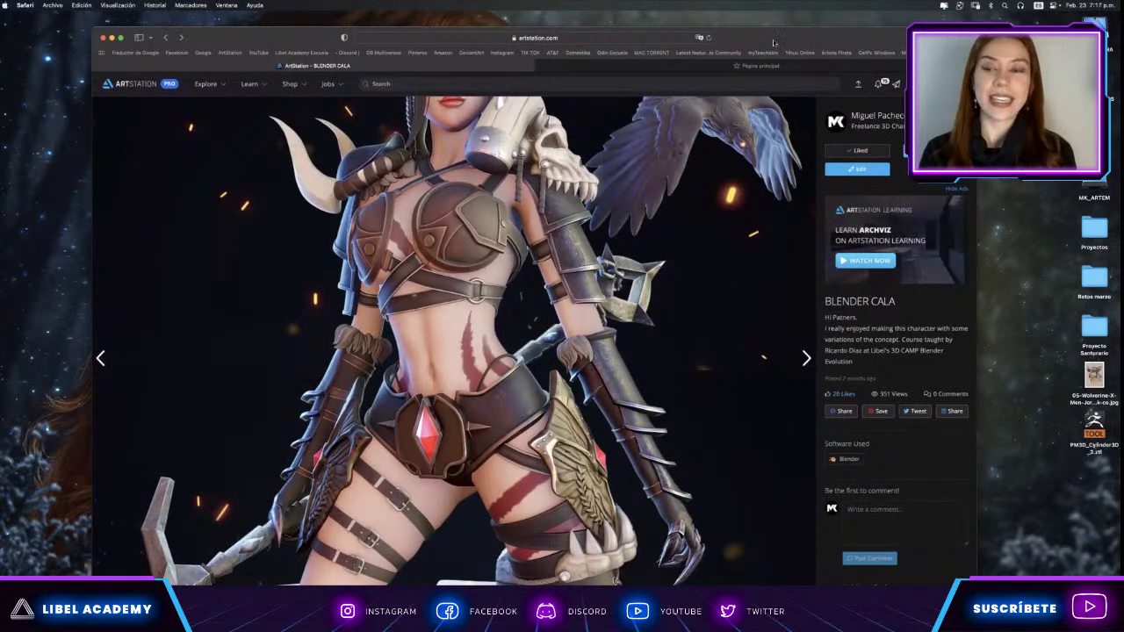
pyautogui.moveTo(771, 44)
pyautogui.mouseDown()
pyautogui.moveTo(777, 84)
pyautogui.moveTo(763, 32)
pyautogui.mouseUp()
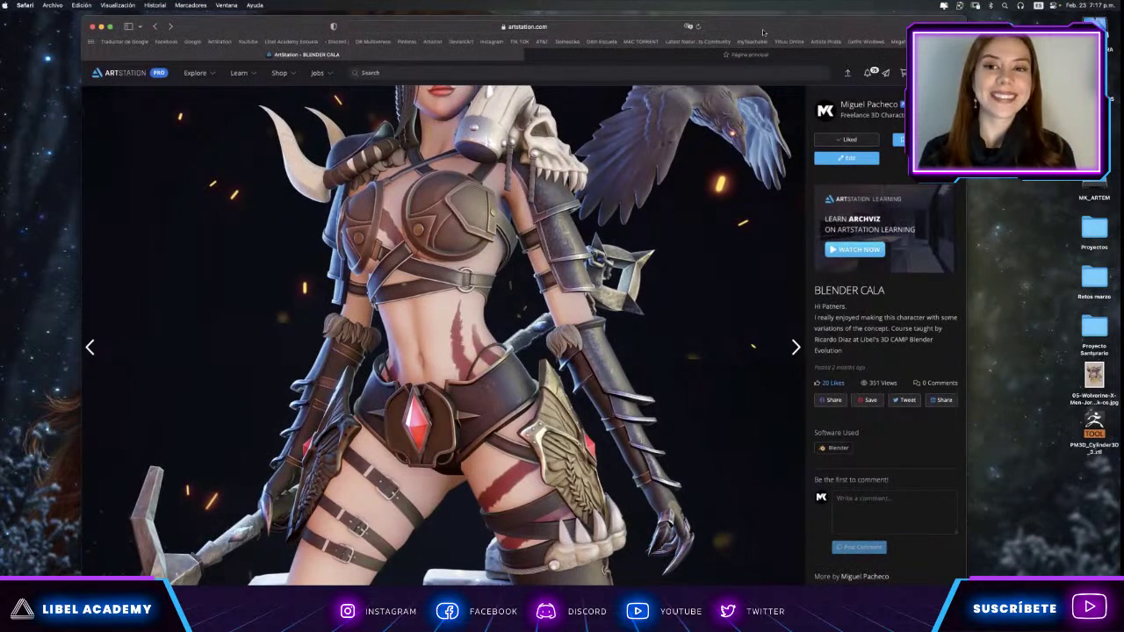
pyautogui.scroll(5, 452, 333)
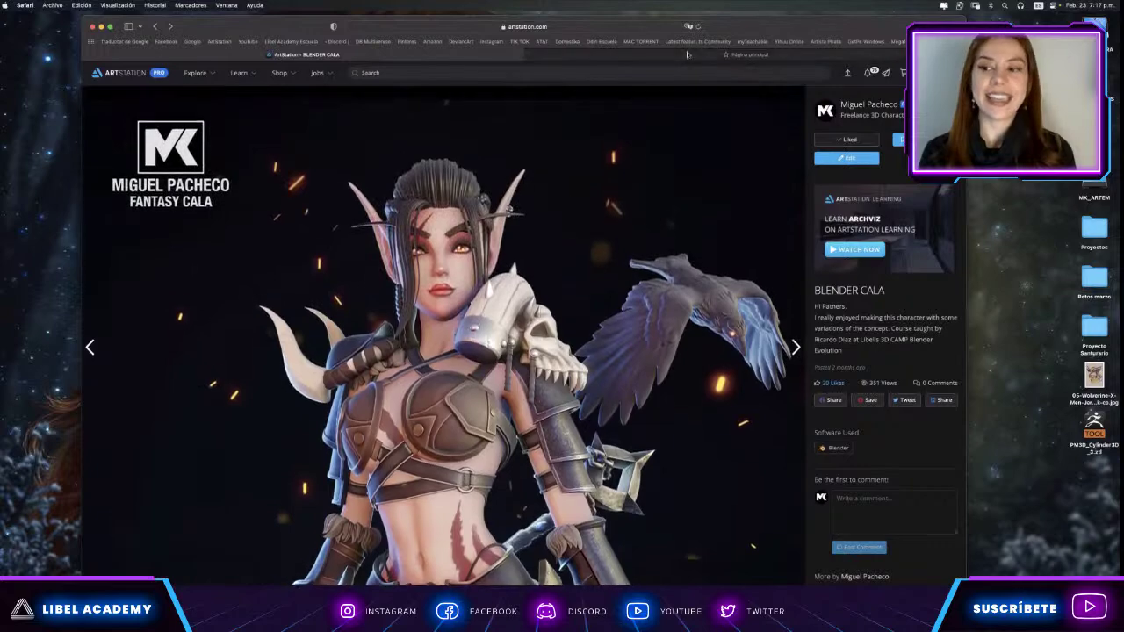
pyautogui.moveTo(708, 24)
pyautogui.mouseDown()
pyautogui.moveTo(710, 193)
pyautogui.moveTo(754, 37)
pyautogui.mouseUp()
pyautogui.press('Escape')
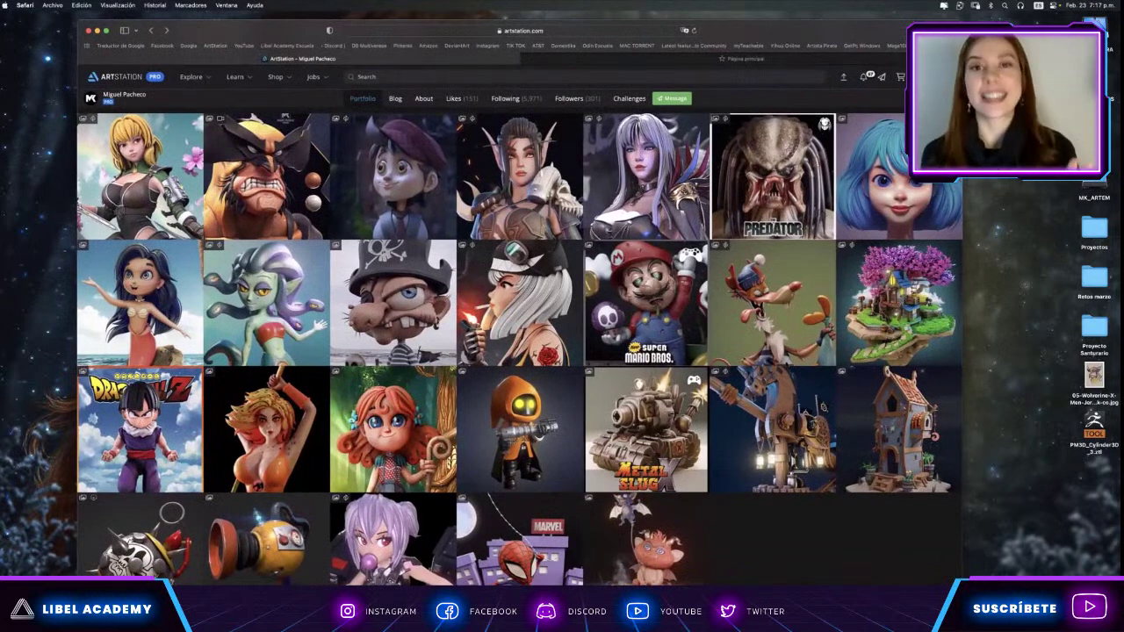
# Nudge the Safari window right and switch to the 'Página principal' Favorites tab.
pyautogui.moveTo(828, 36); pyautogui.dragTo(850, 33)
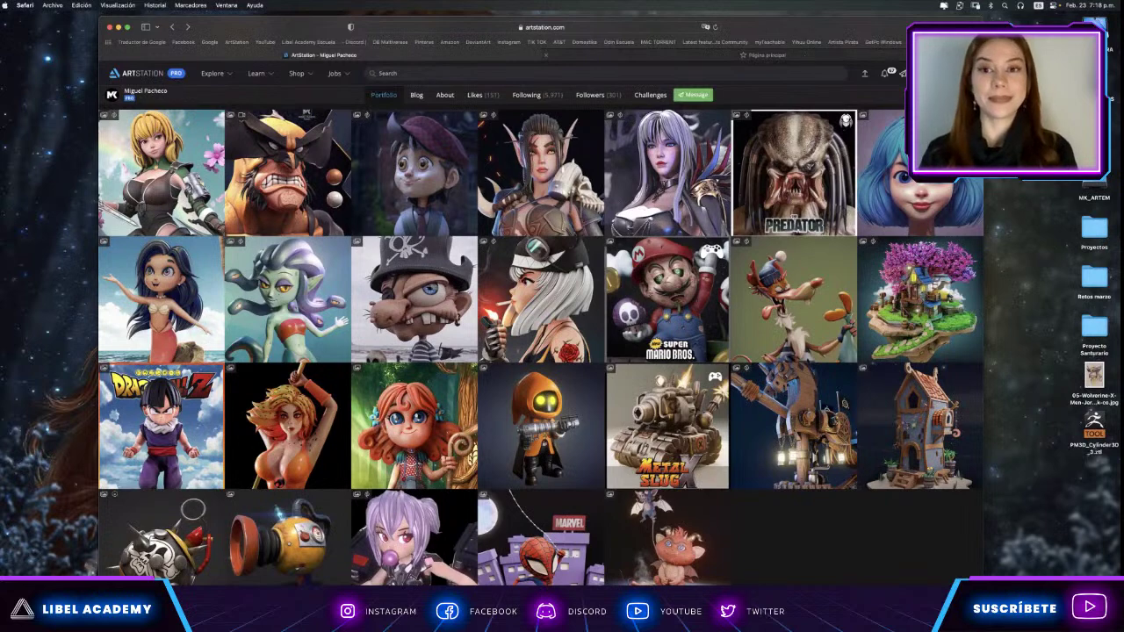
pyautogui.click(806, 56)
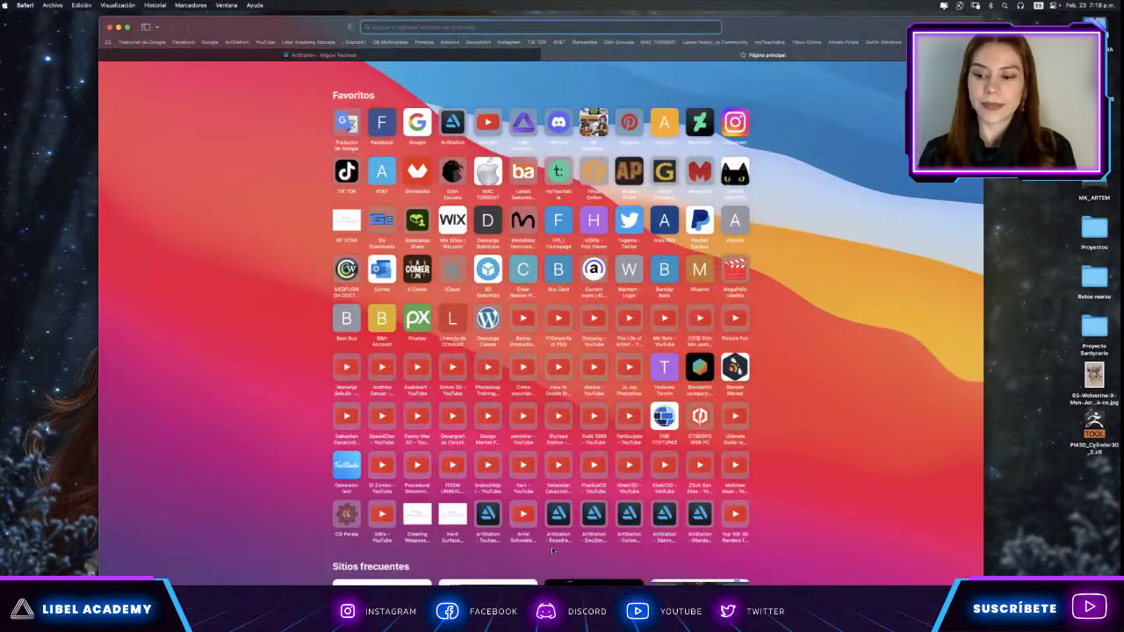
# Load another artist's ArtStation profile in a new tab, scroll its portfolio, then open a fresh Favorites tab.
pyautogui.press('Return')
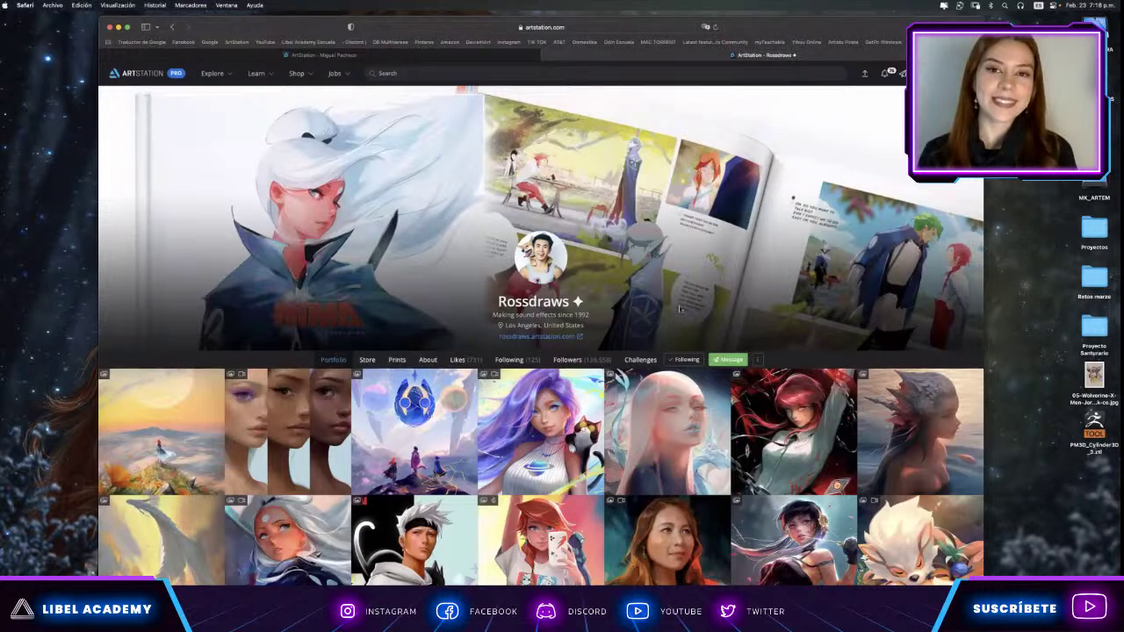
pyautogui.press('super+t')
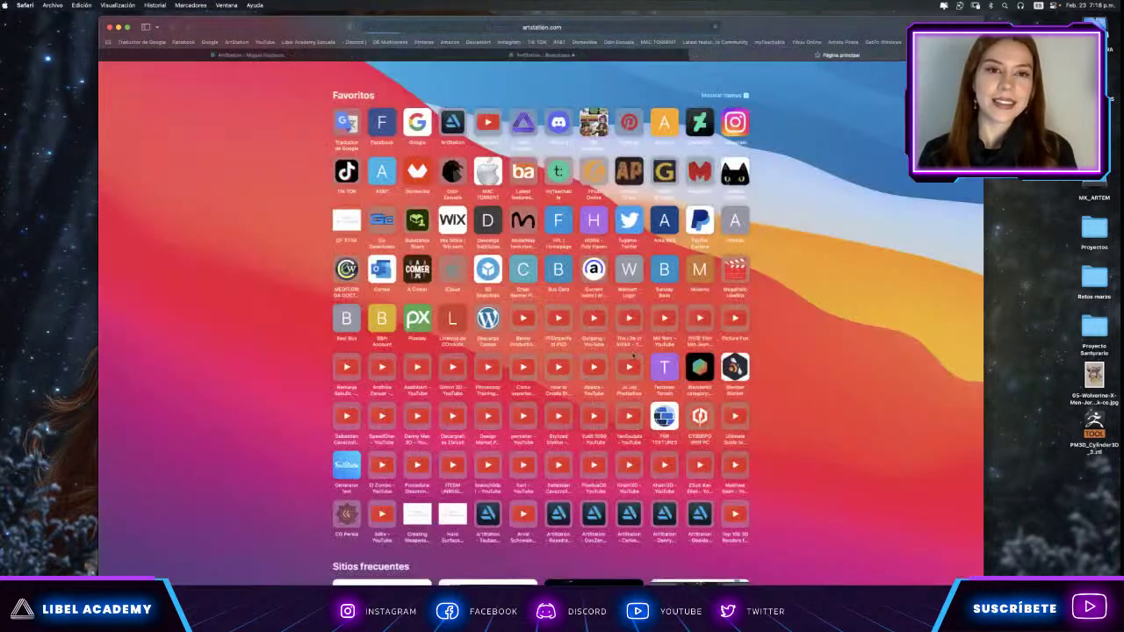
pyautogui.press('Return')
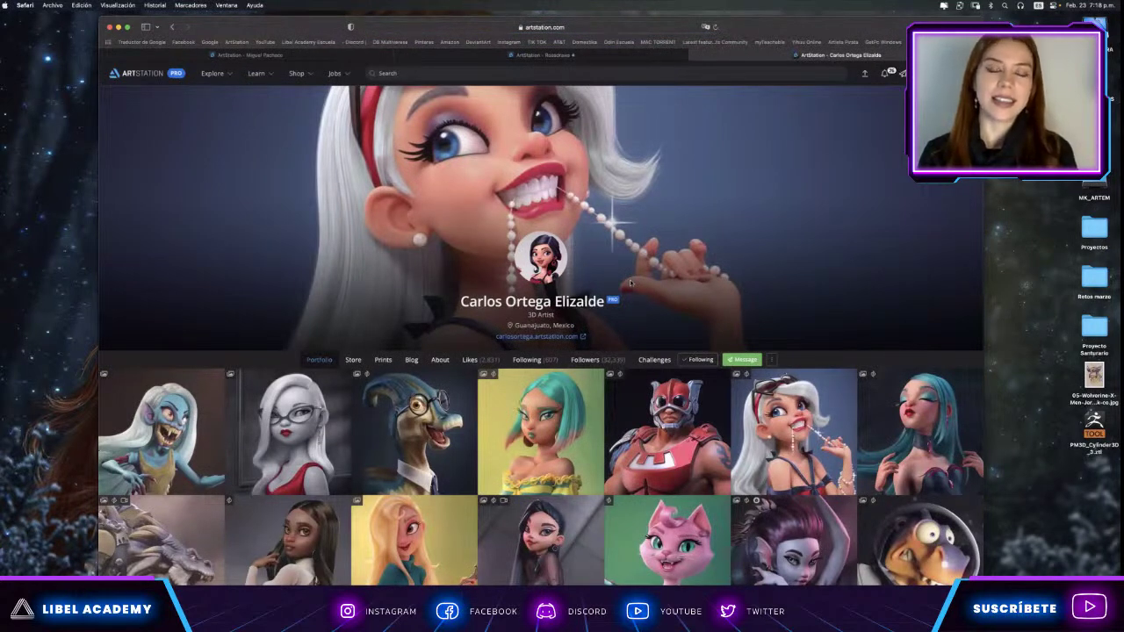
pyautogui.scroll(-3, 692, 337)
pyautogui.scroll(-3, 692, 337)
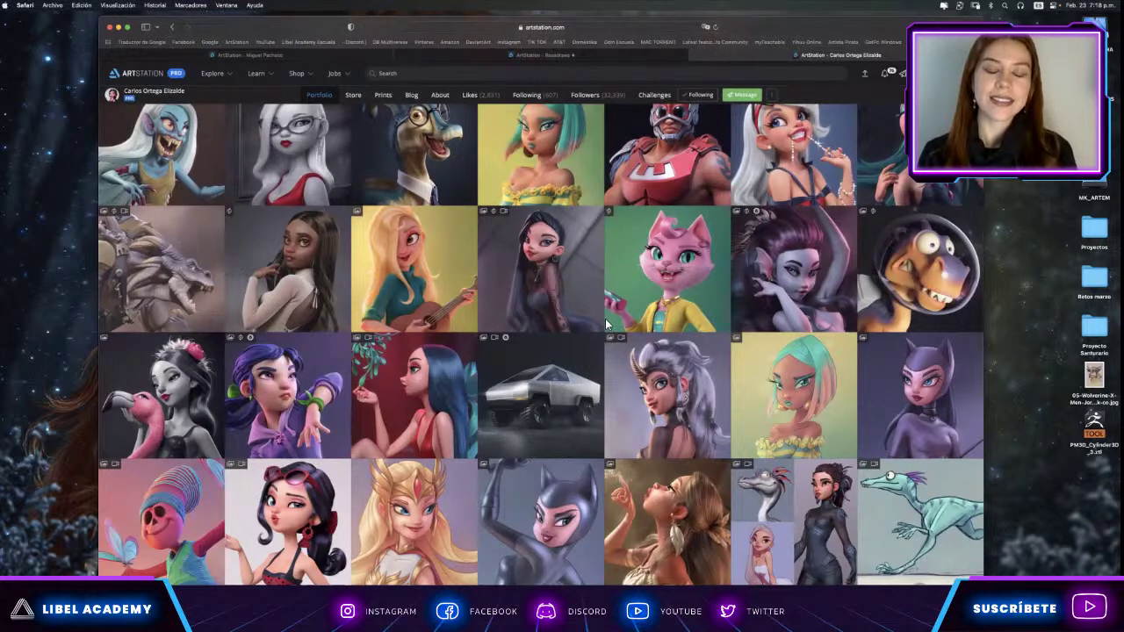
pyautogui.press('super+t')
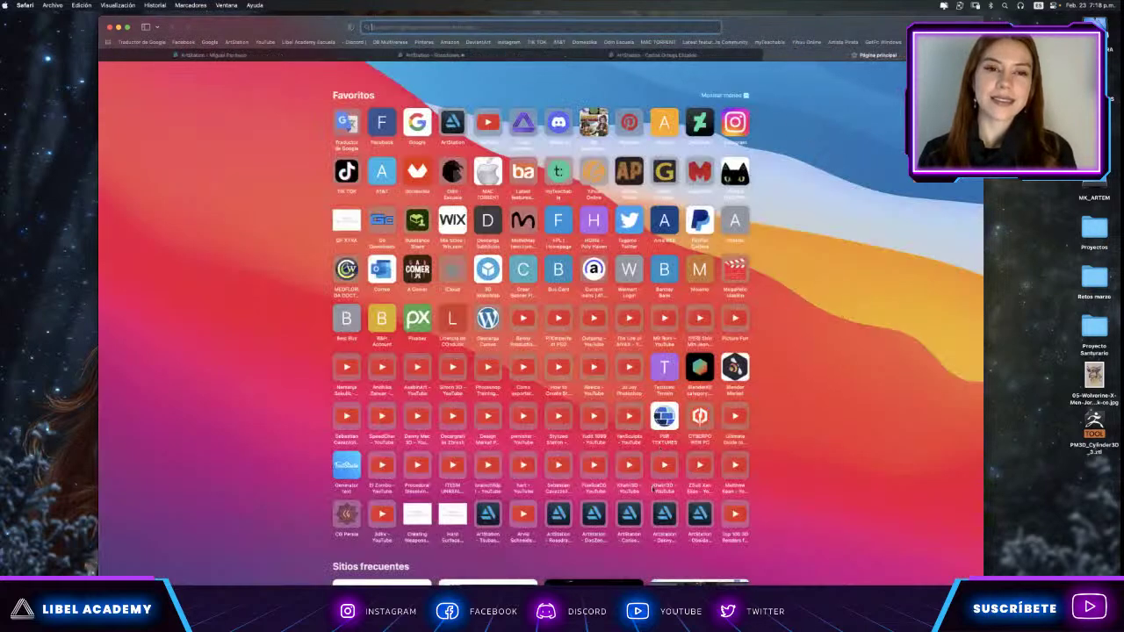
# Open ArtStation from Favorites and browse the other artist's banner and stylized character portfolio.
pyautogui.click(691, 511)
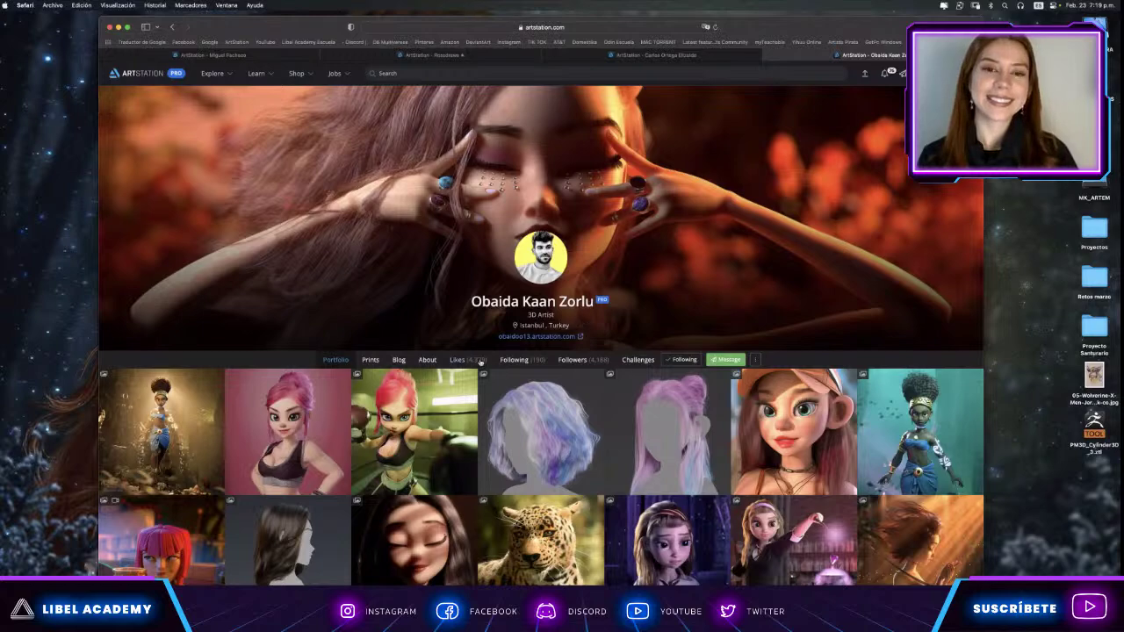
pyautogui.keyDown('ctrl'); pyautogui.scroll(5, 483, 360); pyautogui.keyUp('ctrl')
pyautogui.scroll(2, 486, 360)
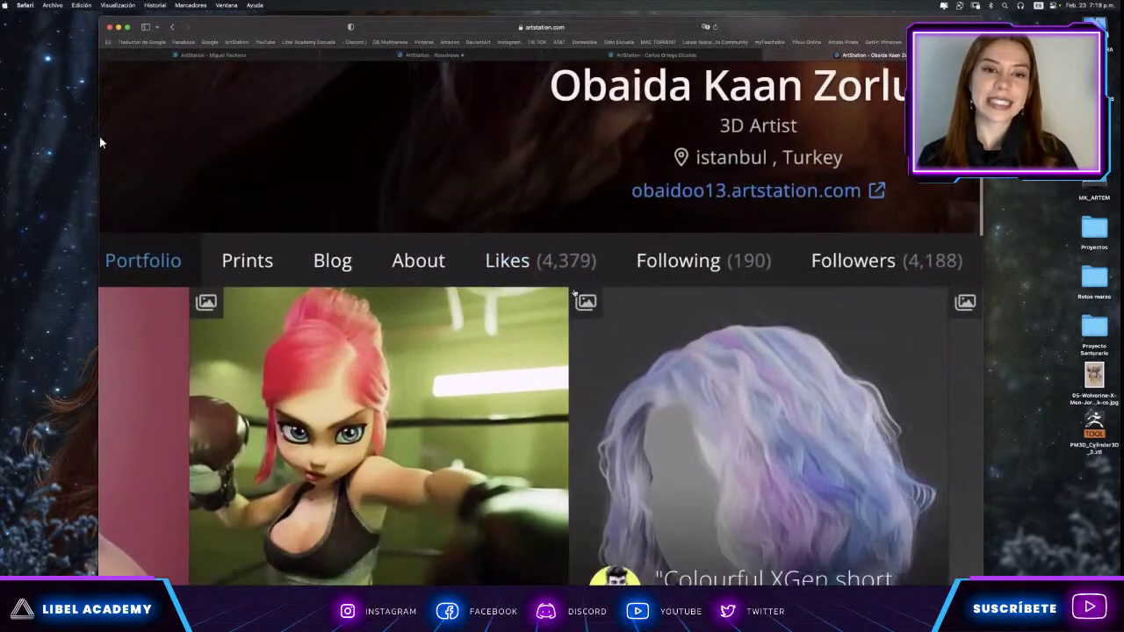
pyautogui.hscroll(3, 306, 106)
pyautogui.keyDown('ctrl'); pyautogui.scroll(-3, 272, 132); pyautogui.keyUp('ctrl')
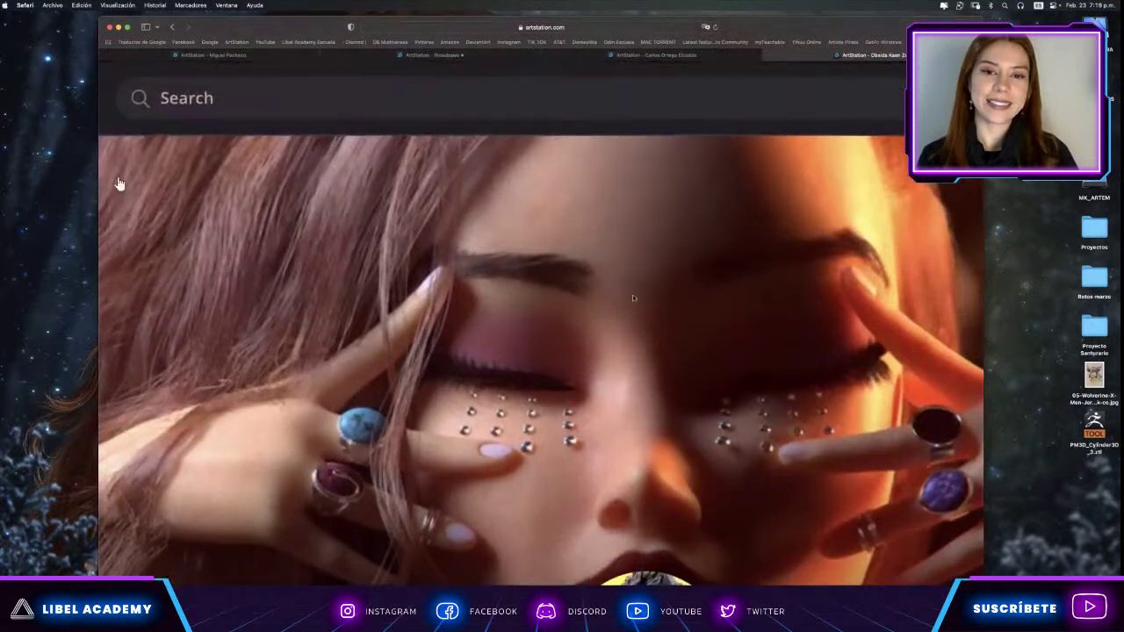
pyautogui.keyDown('ctrl'); pyautogui.scroll(-3, 277, 88); pyautogui.keyUp('ctrl')
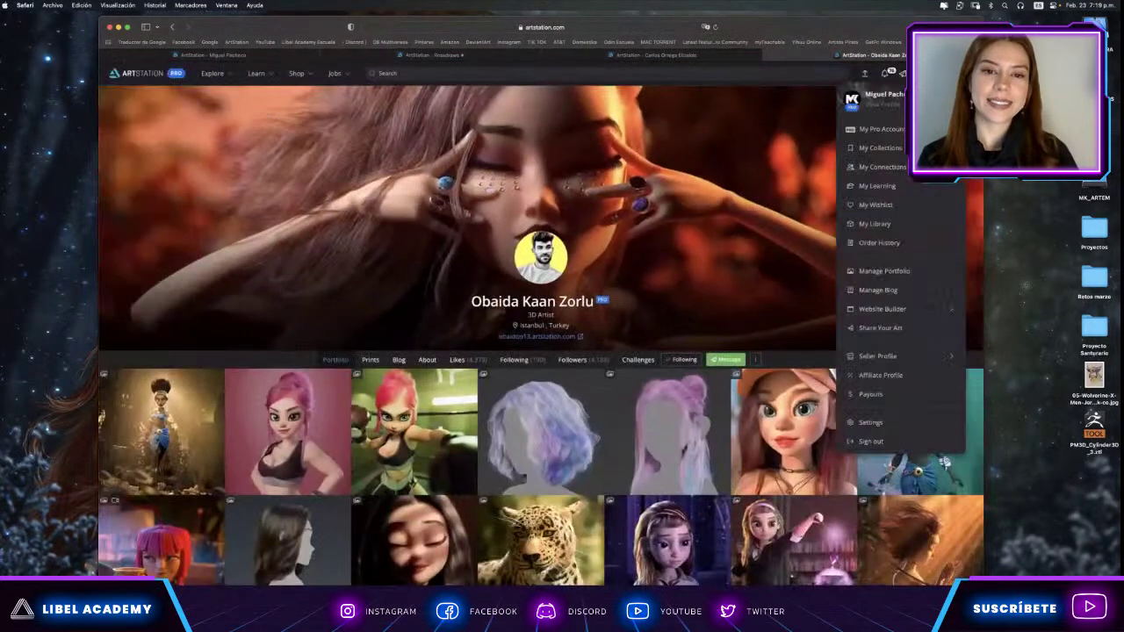
# Go to your own ArtStation profile and reset the page zoom.
pyautogui.click(891, 106)
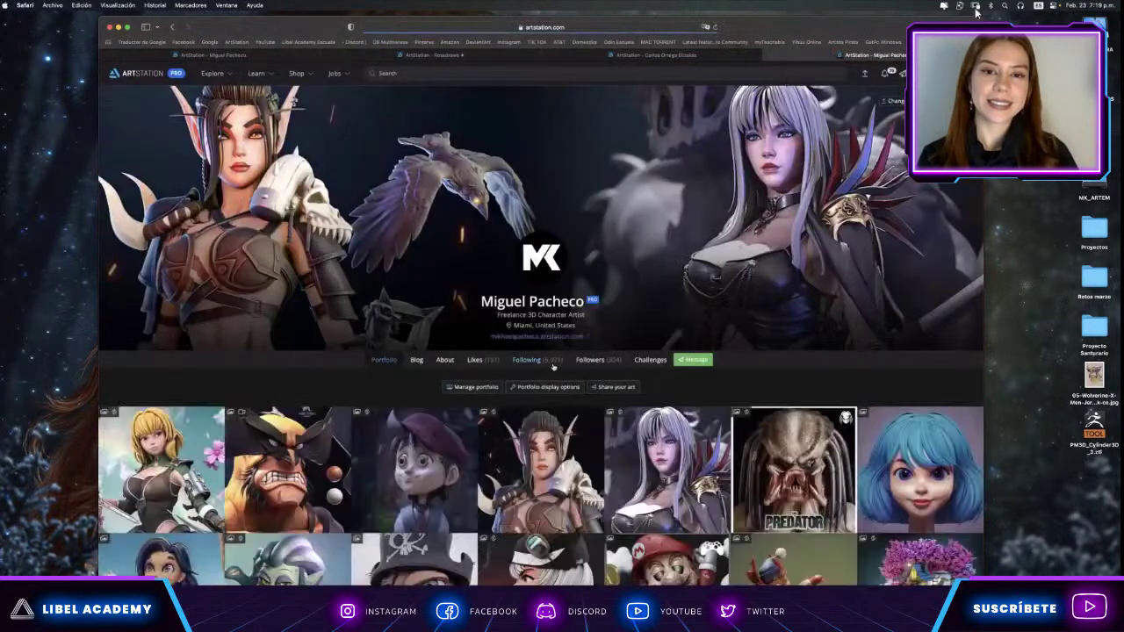
pyautogui.keyDown('ctrl'); pyautogui.scroll(5, 567, 445); pyautogui.keyUp('ctrl')
pyautogui.scroll(1, 822, 480)
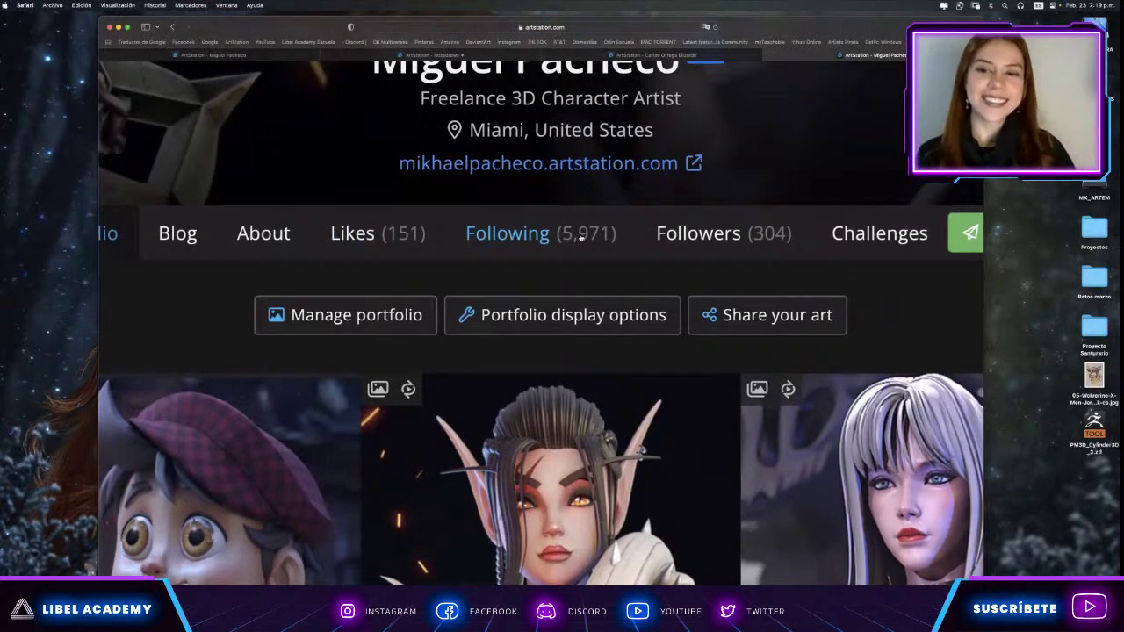
pyautogui.press('super+0')
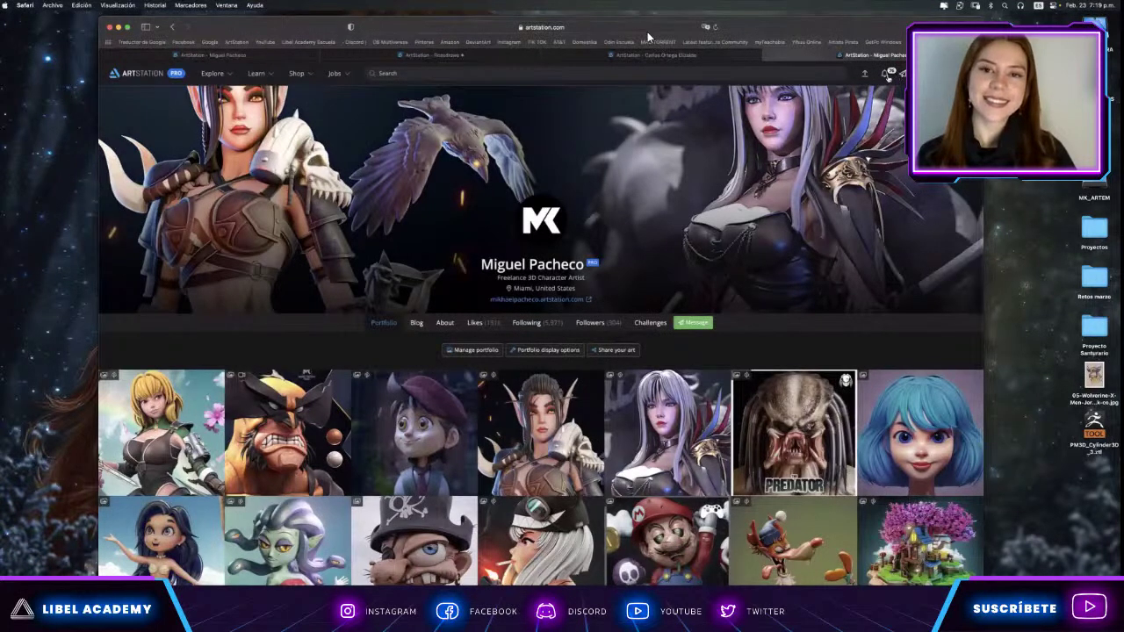
# Check and dismiss notifications, then scroll to the PREDATOR, Super Mario Bros. and Metal Slug renders.
pyautogui.click(887, 75)
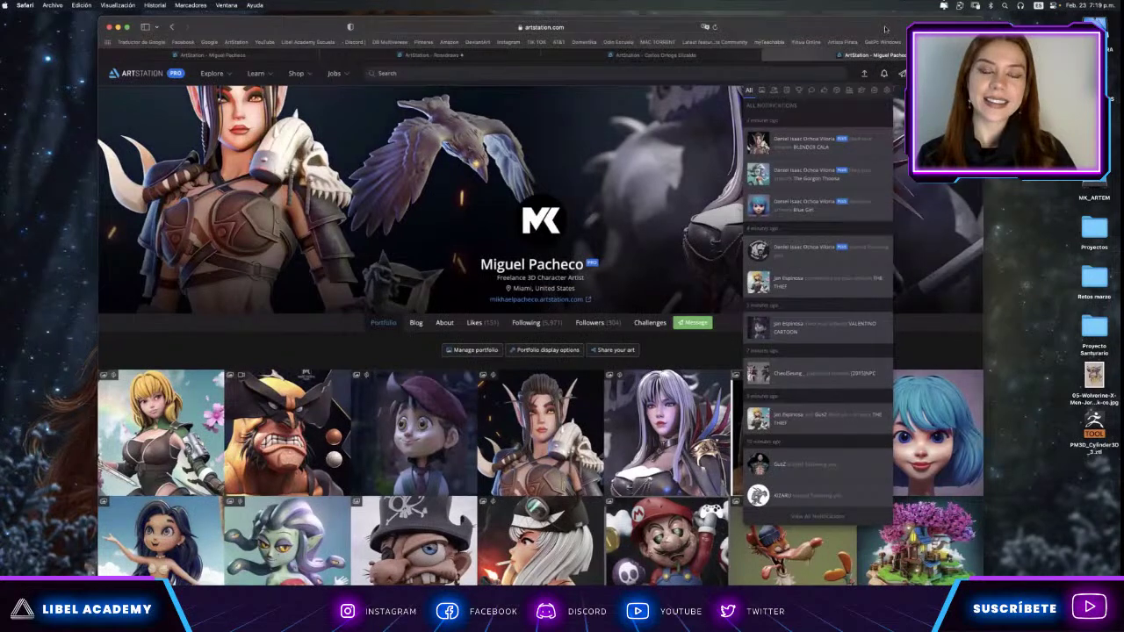
pyautogui.click(790, 430)
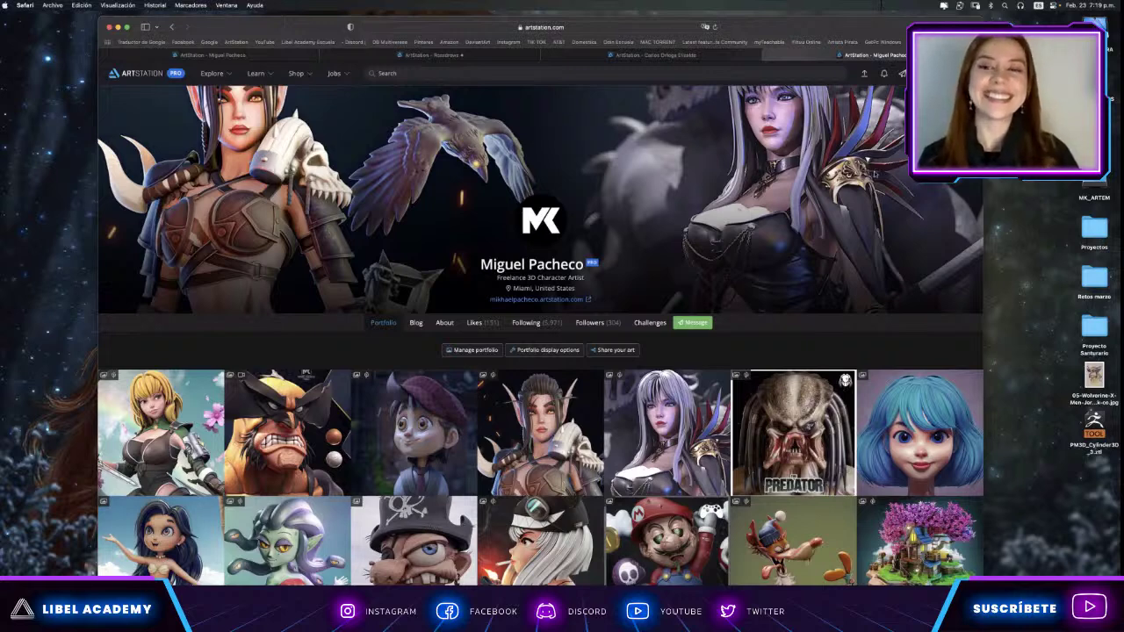
pyautogui.scroll(-5, 540, 351)
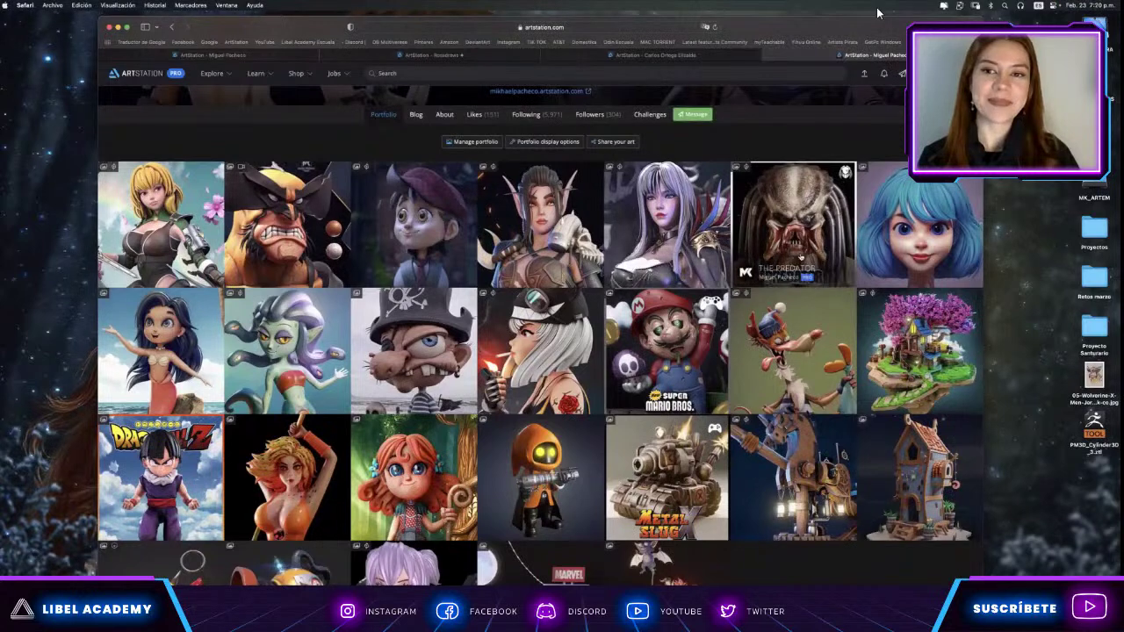
pyautogui.scroll(-1, 801, 257)
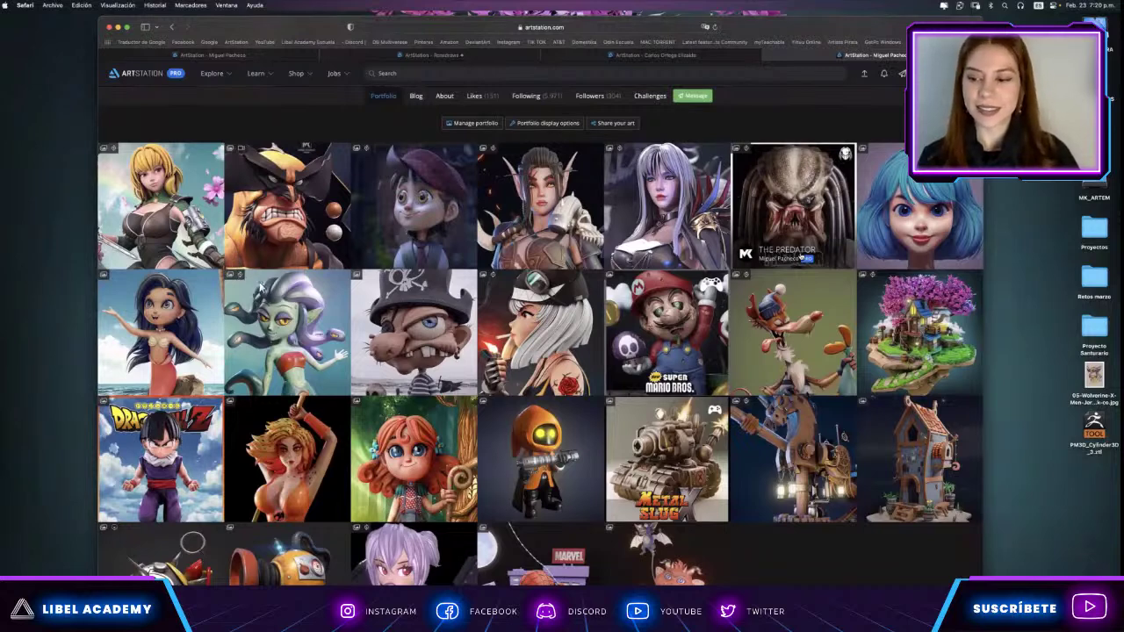
pyautogui.scroll(-1, 387, 434)
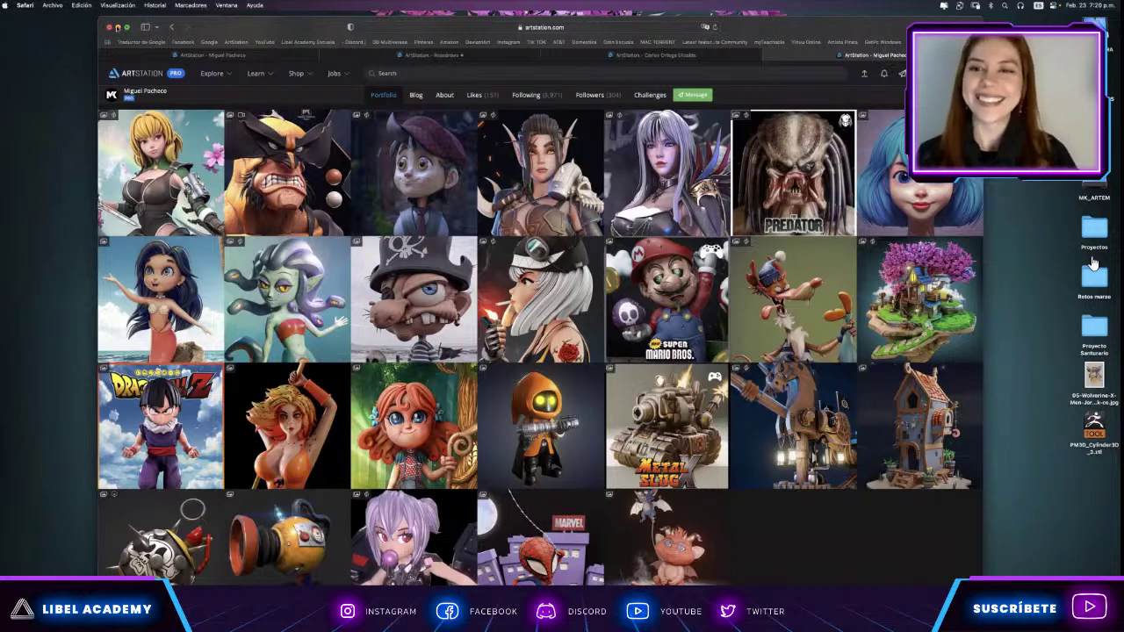
# Minimize Safari and launch Blender 3.4.1 from Launchpad.
pyautogui.press('super+m')
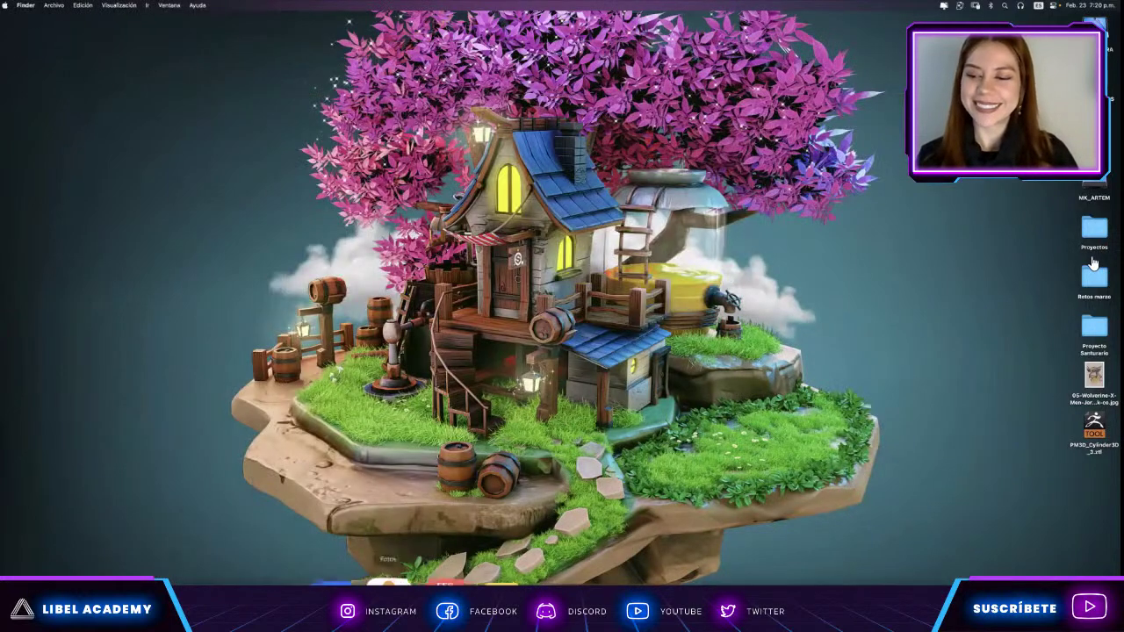
pyautogui.press('F4')
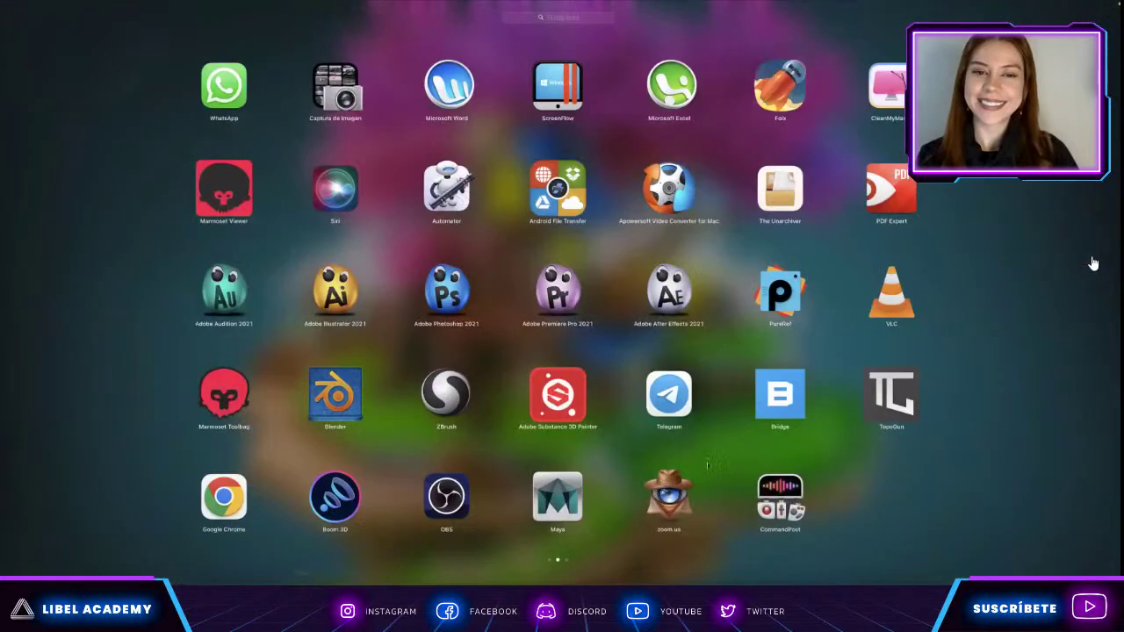
pyautogui.hscroll(5, 1093, 264)
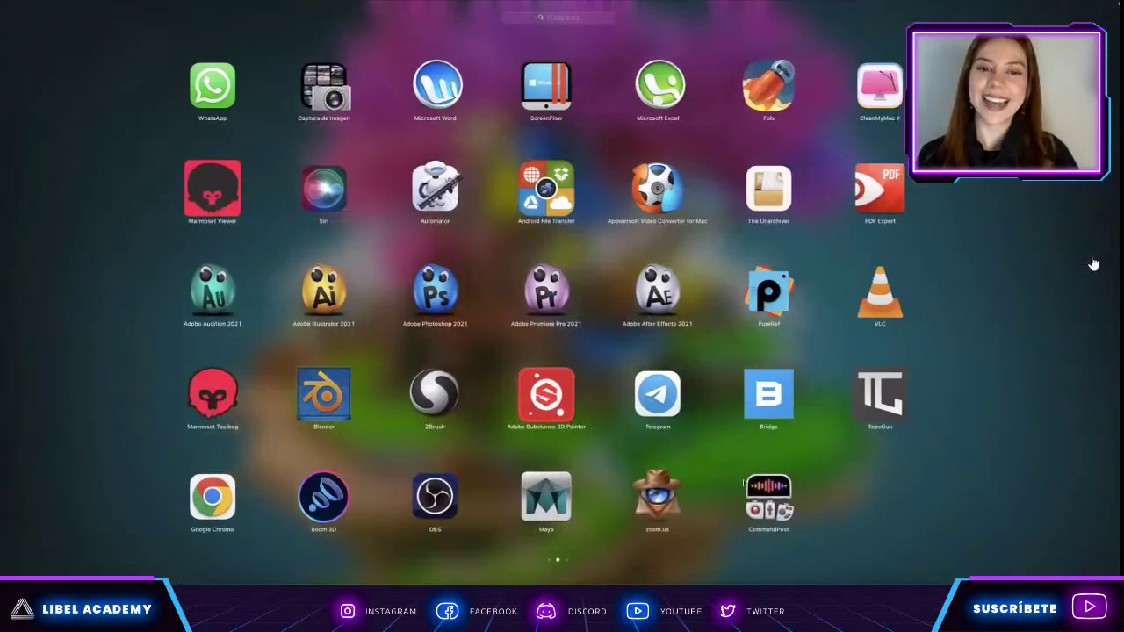
pyautogui.hscroll(-3, 1093, 263)
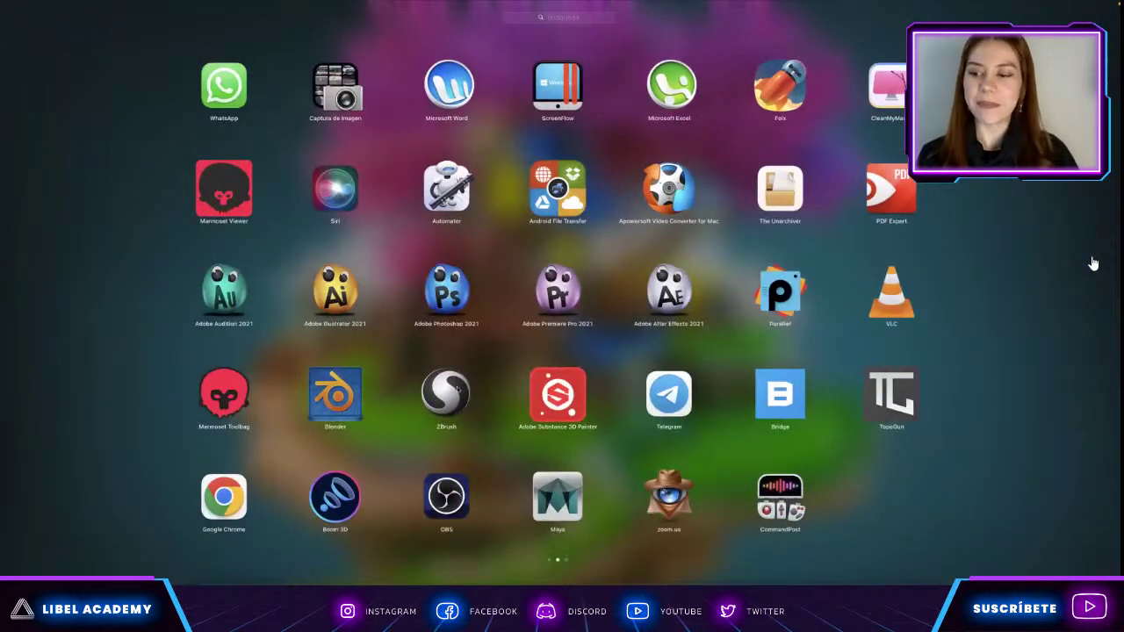
pyautogui.click(356, 399)
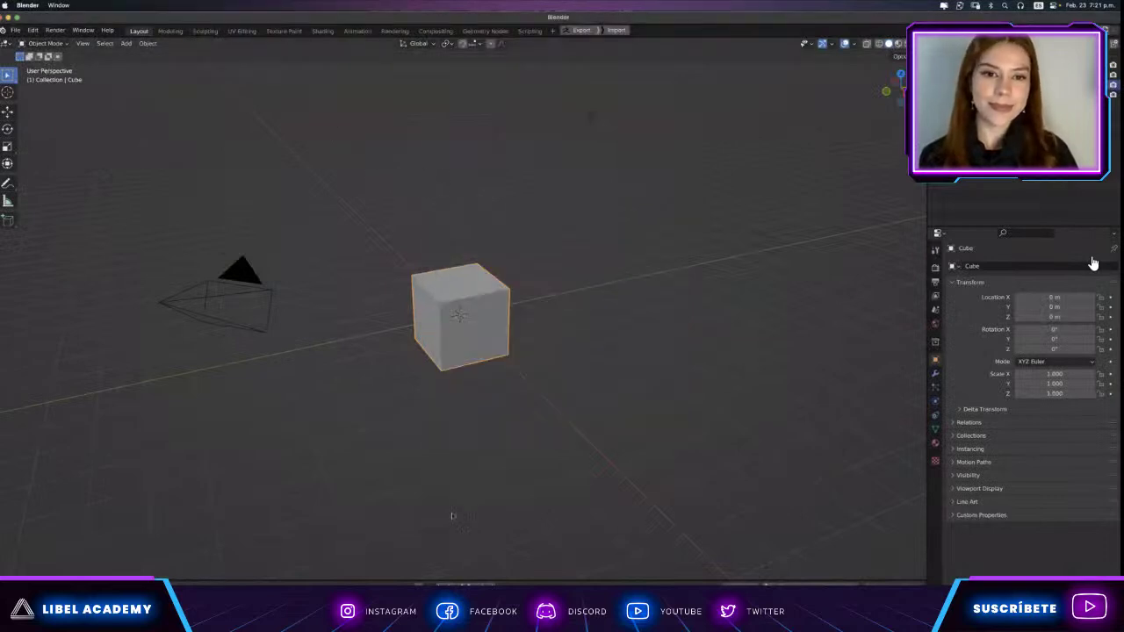
# Delete the default cube and add a new mesh cube at the scene centre.
pyautogui.press('x')
pyautogui.click(461, 313)
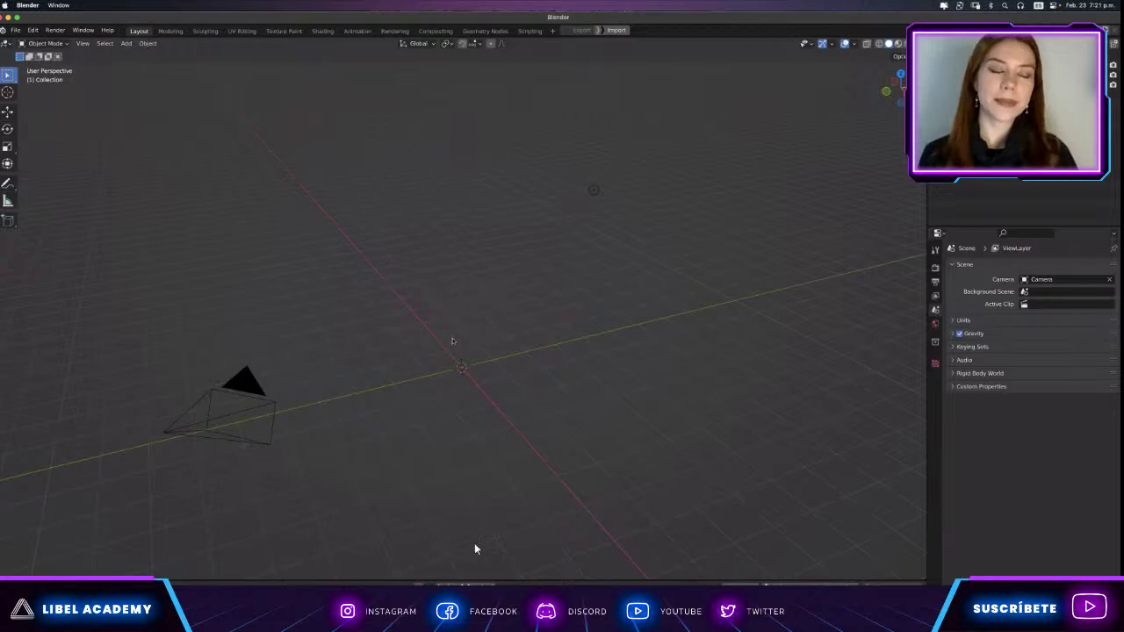
pyautogui.hotkey('shift', 'a')
pyautogui.click(496, 352)
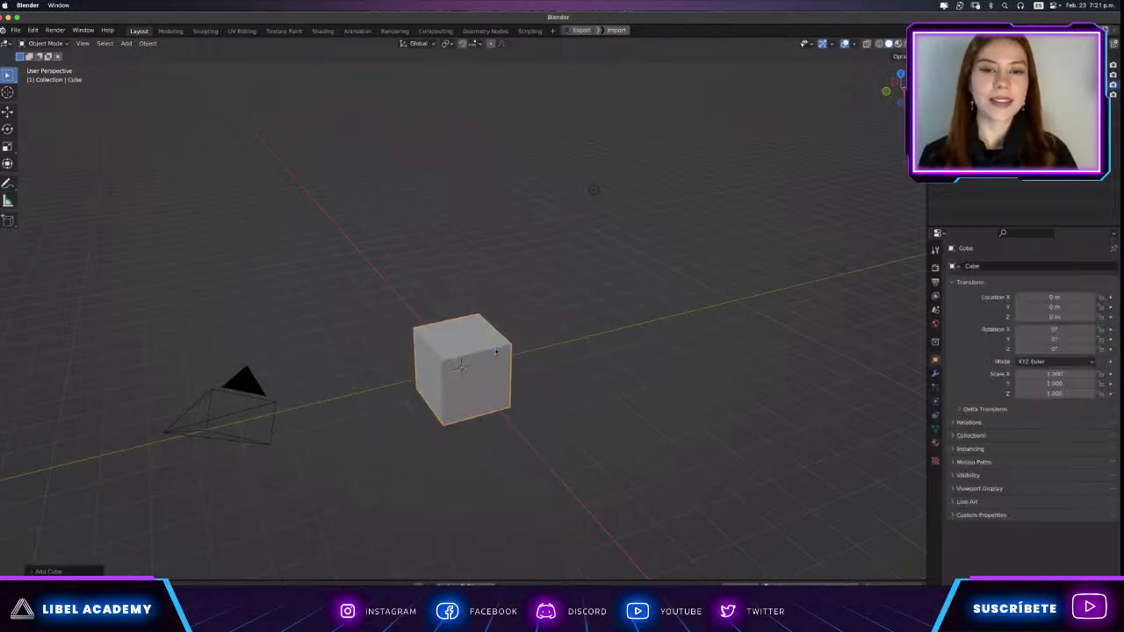
# Orbit and zoom toward the new cube and activate Move on it with G.
pyautogui.moveTo(527, 263)
pyautogui.mouseDown(button='middle')
pyautogui.moveTo(491, 211)
pyautogui.moveTo(185, 232)
pyautogui.mouseUp(button='middle')
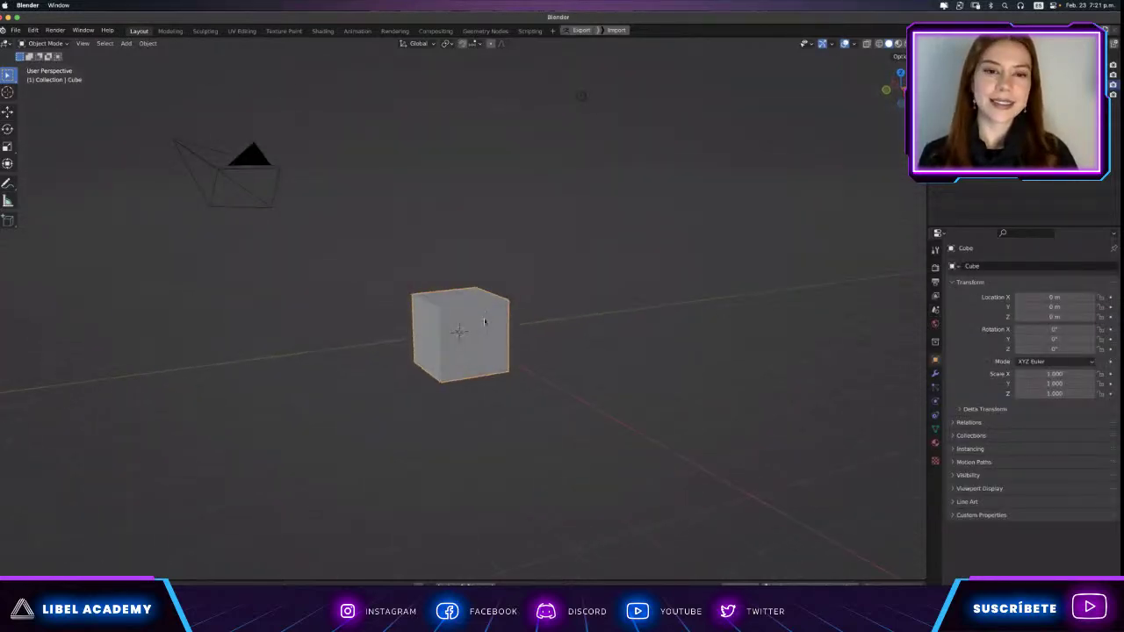
pyautogui.scroll(3, 185, 232)
pyautogui.hotkey('shift', 'space')
pyautogui.press('g')
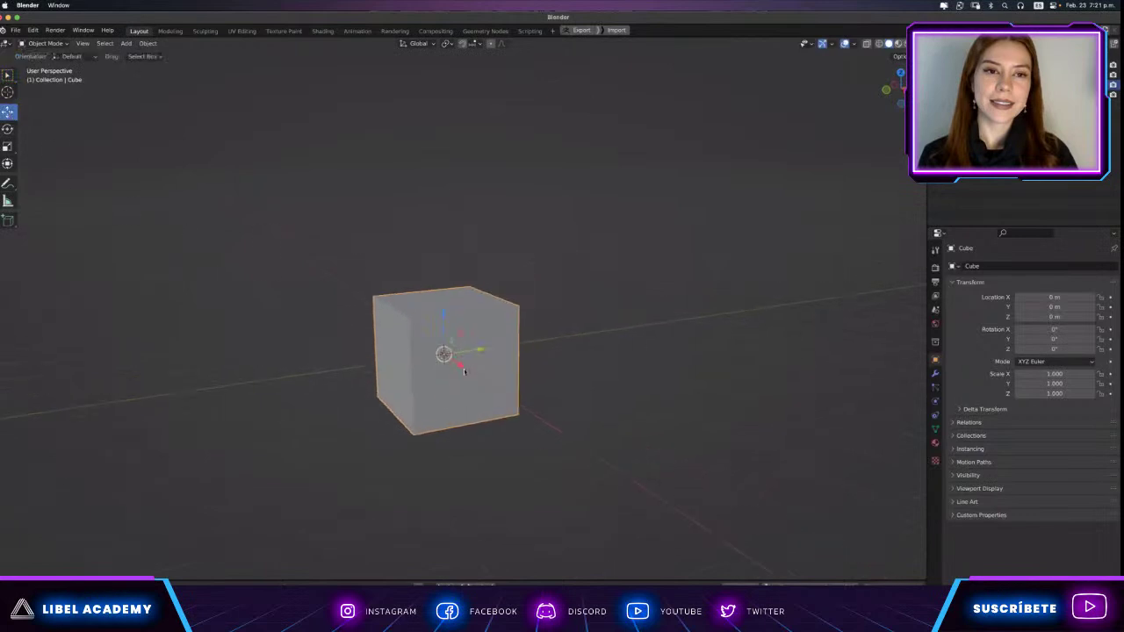
pyautogui.moveTo(353, 315)
pyautogui.mouseDown(button='middle')
pyautogui.moveTo(464, 321)
pyautogui.moveTo(451, 302)
pyautogui.mouseUp(button='middle')
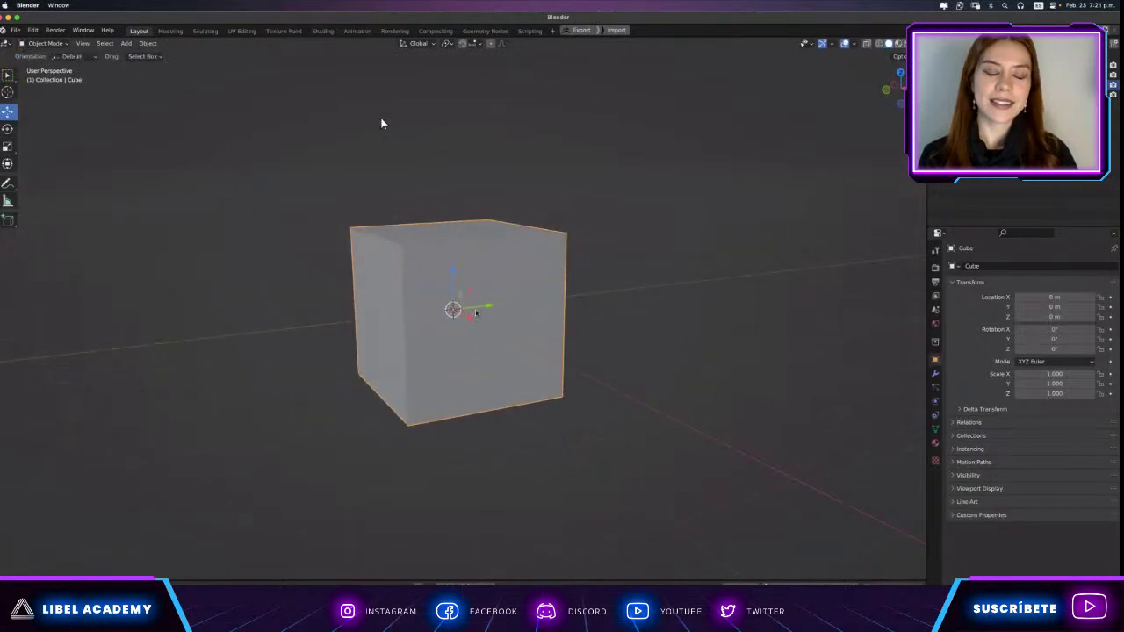
pyautogui.moveTo(383, 120); pyautogui.dragTo(482, 323, button='middle')
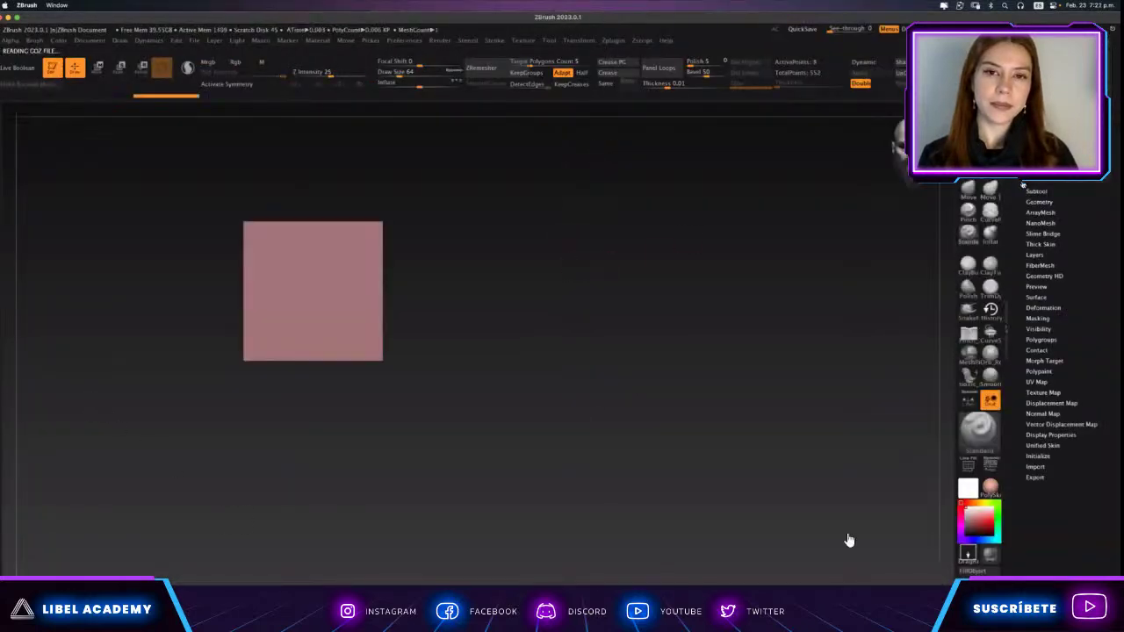
# Orbit the imported cube, then convert it with Make PolyMesh3D into PM3D_Cube3D_1.
pyautogui.moveTo(469, 320)
pyautogui.keyDown('alt'); pyautogui.mouseDown()
pyautogui.moveTo(620, 346)
pyautogui.moveTo(587, 376)
pyautogui.moveTo(845, 259)
pyautogui.mouseUp(); pyautogui.keyUp('alt')
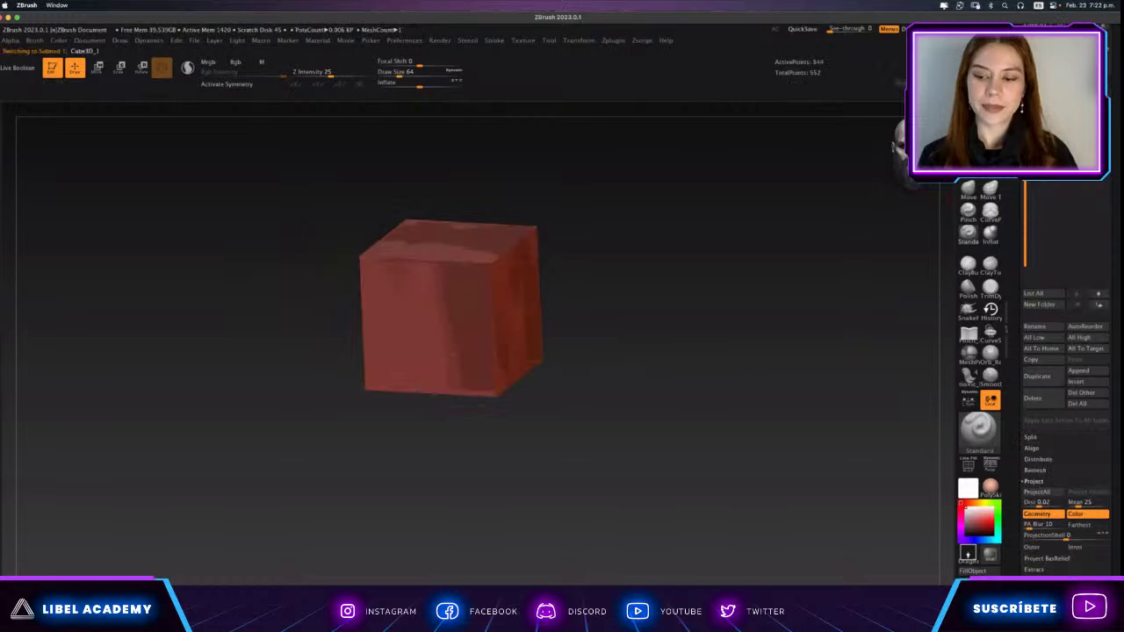
pyautogui.moveTo(664, 289)
pyautogui.mouseDown()
pyautogui.moveTo(627, 369)
pyautogui.moveTo(665, 345)
pyautogui.mouseUp()
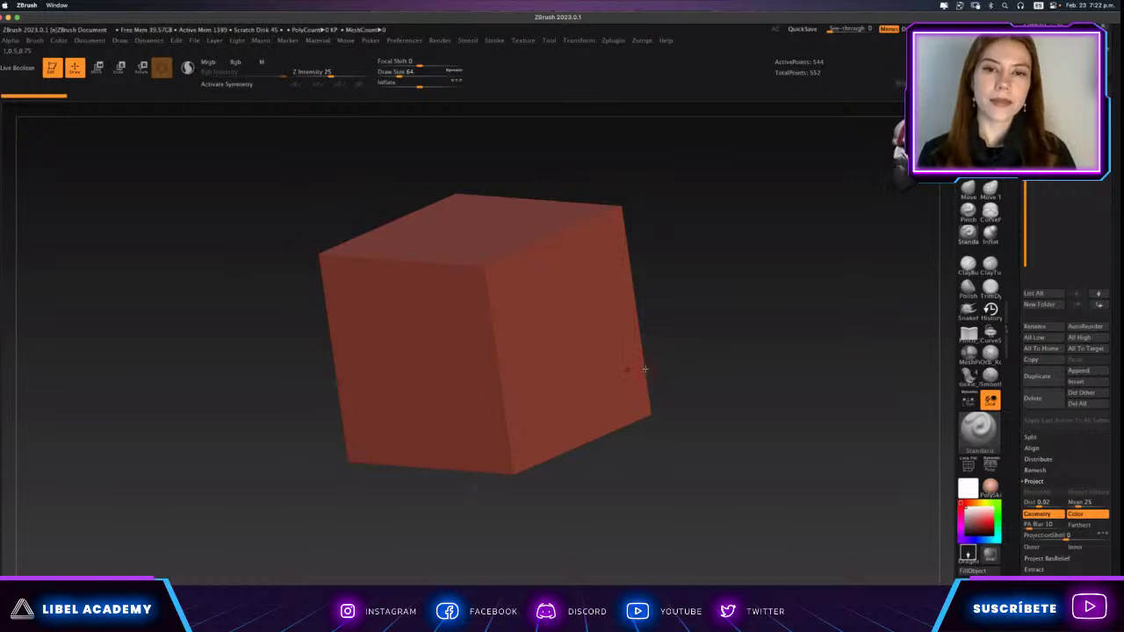
pyautogui.moveTo(712, 335)
pyautogui.mouseDown()
pyautogui.moveTo(697, 352)
pyautogui.moveTo(685, 342)
pyautogui.moveTo(707, 337)
pyautogui.moveTo(647, 343)
pyautogui.moveTo(670, 339)
pyautogui.moveTo(647, 333)
pyautogui.moveTo(623, 376)
pyautogui.mouseUp()
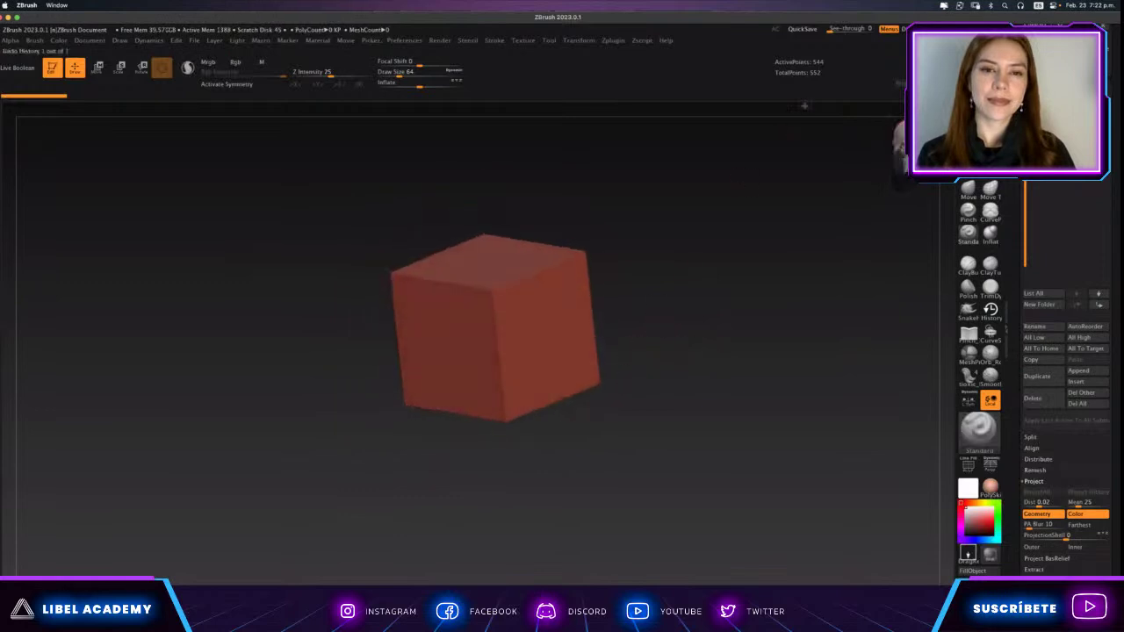
pyautogui.click(526, 230)
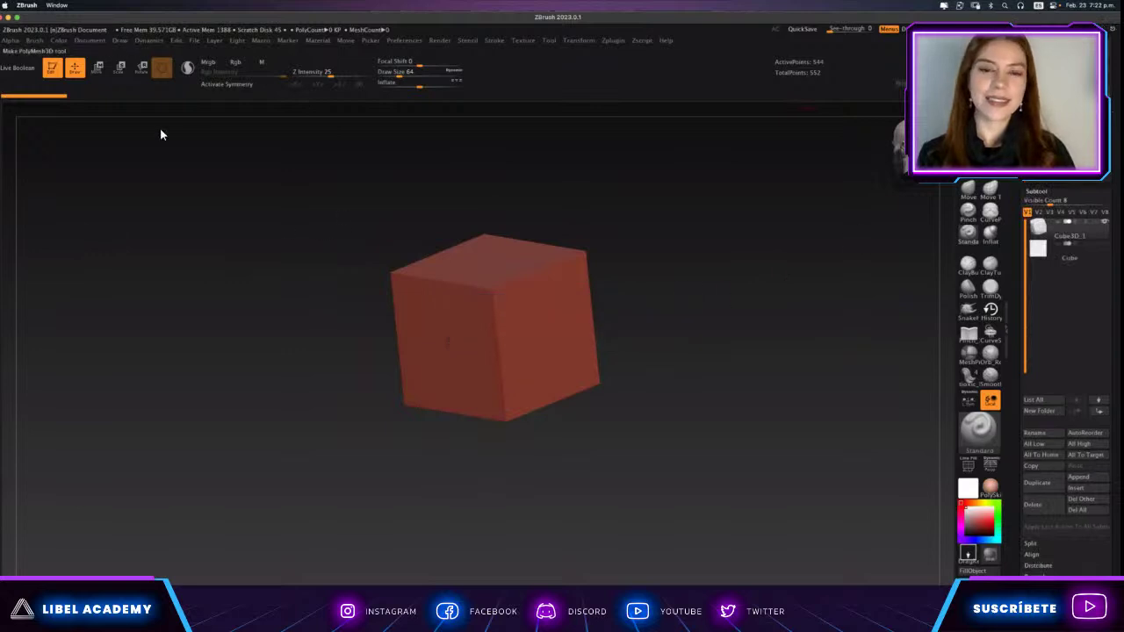
pyautogui.click(24, 93)
# Subdivide the cube with Ctrl+D to round its edges.
pyautogui.moveTo(492, 457); pyautogui.dragTo(539, 411)
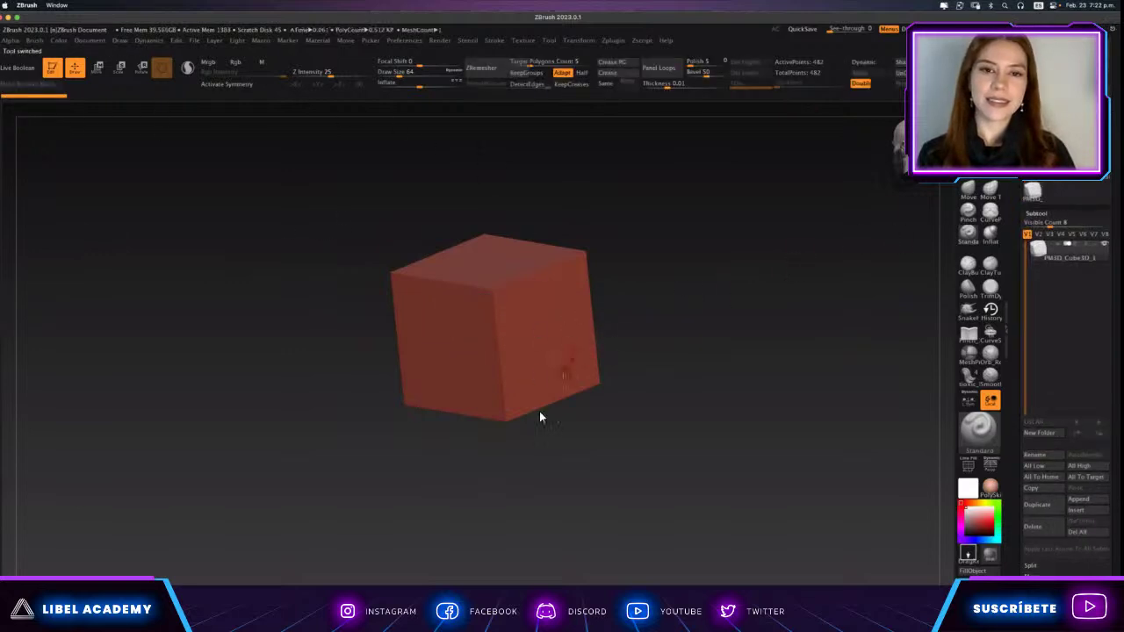
pyautogui.press('f')
pyautogui.hotkey('ctrl', 'd')
# Sculpt three diagonal ridges on the right face with the Standard brush (B-S-T).
pyautogui.press('b')
pyautogui.press('s')
pyautogui.press('t')
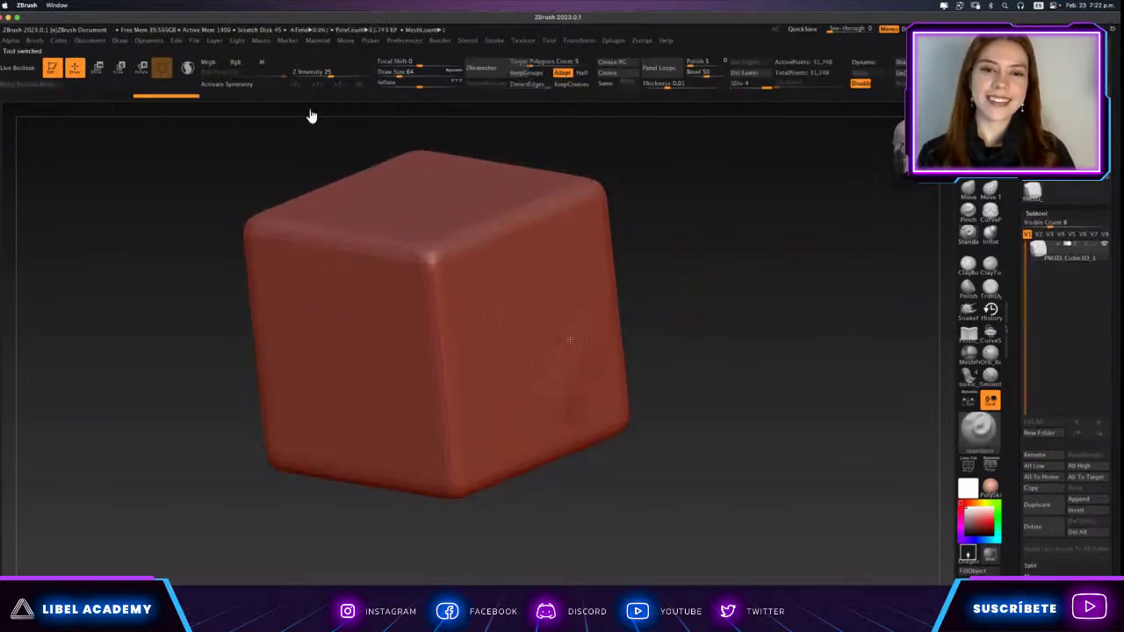
pyautogui.moveTo(553, 333); pyautogui.dragTo(531, 395)
pyautogui.moveTo(544, 281); pyautogui.dragTo(496, 386)
pyautogui.moveTo(580, 298); pyautogui.dragTo(488, 389)
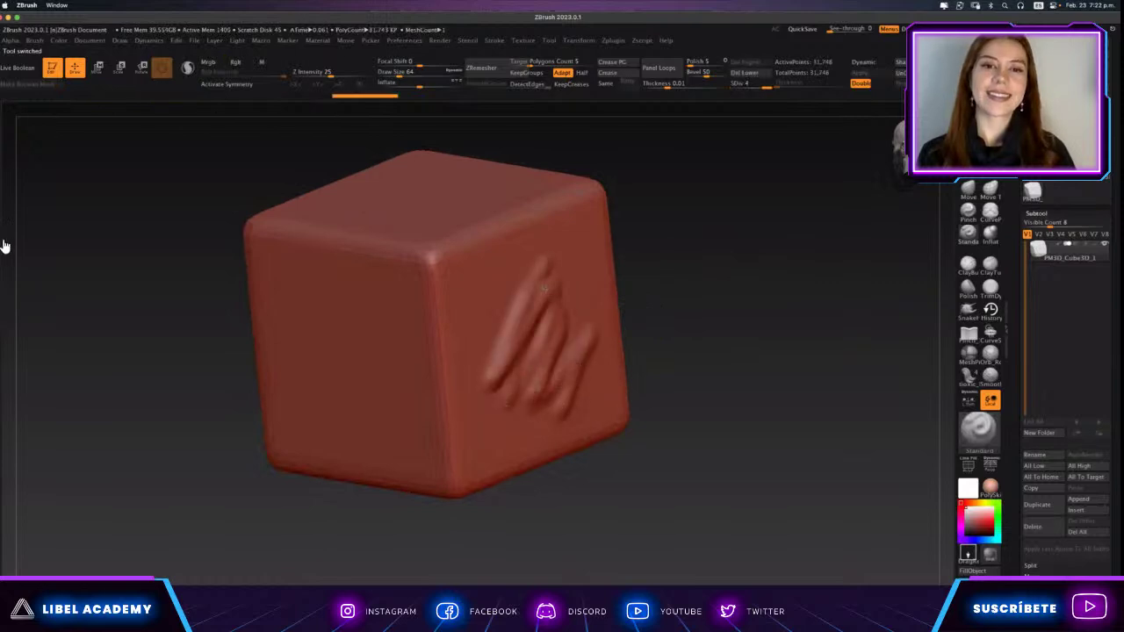
pyautogui.moveTo(3, 243)
pyautogui.mouseDown()
pyautogui.moveTo(250, 133)
pyautogui.moveTo(186, 150)
pyautogui.moveTo(173, 141)
pyautogui.mouseUp()
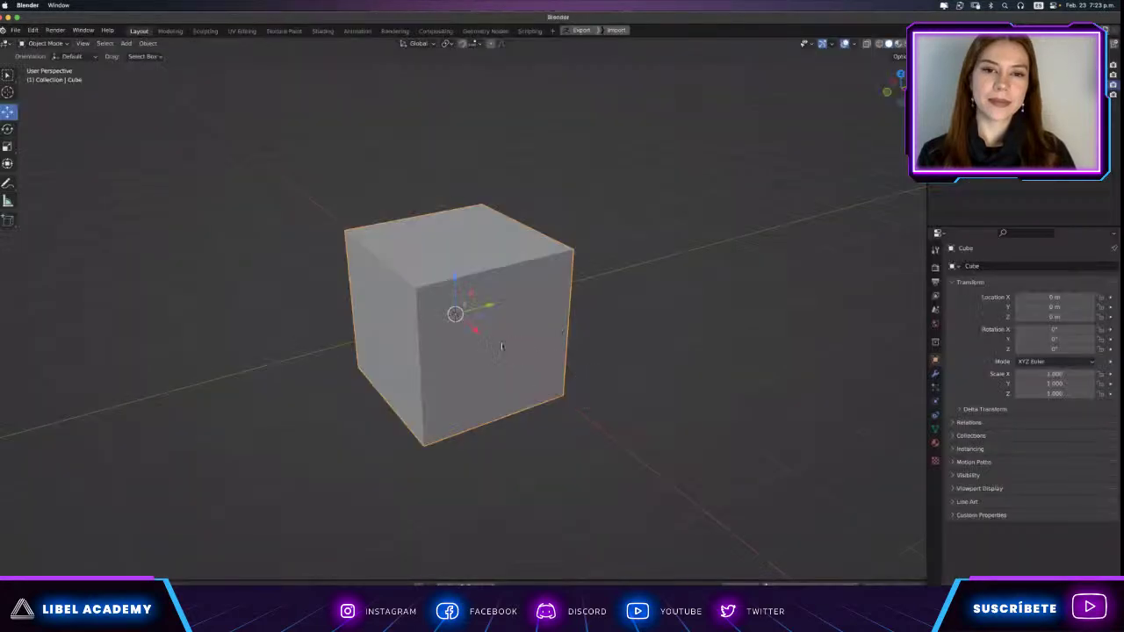
# Import PM3D_Cube3D_1 via GoZ Import and delete the original plain cube.
pyautogui.click(614, 31)
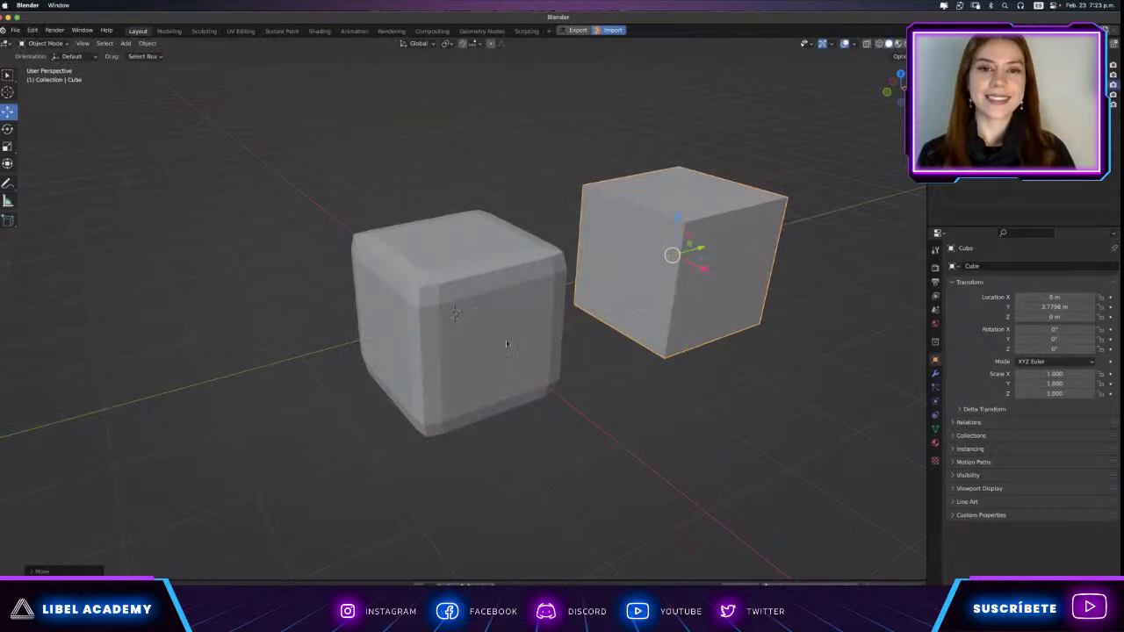
pyautogui.moveTo(507, 344)
pyautogui.mouseDown(button='middle')
pyautogui.moveTo(575, 299)
pyautogui.moveTo(361, 408)
pyautogui.mouseUp(button='middle')
pyautogui.scroll(3, 362, 408)
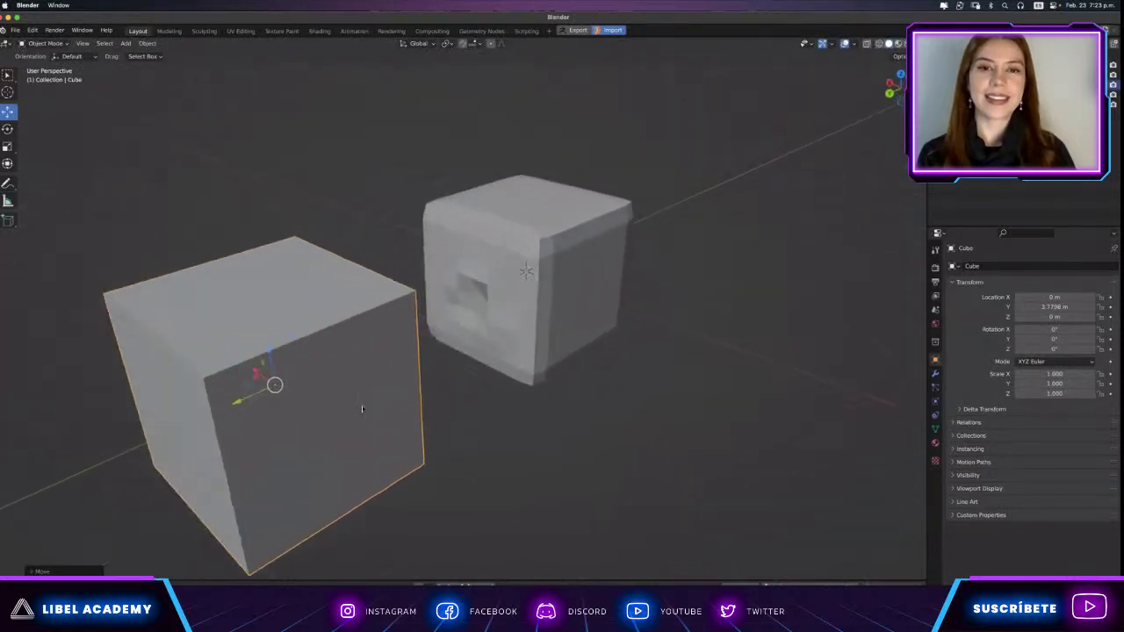
pyautogui.press('x')
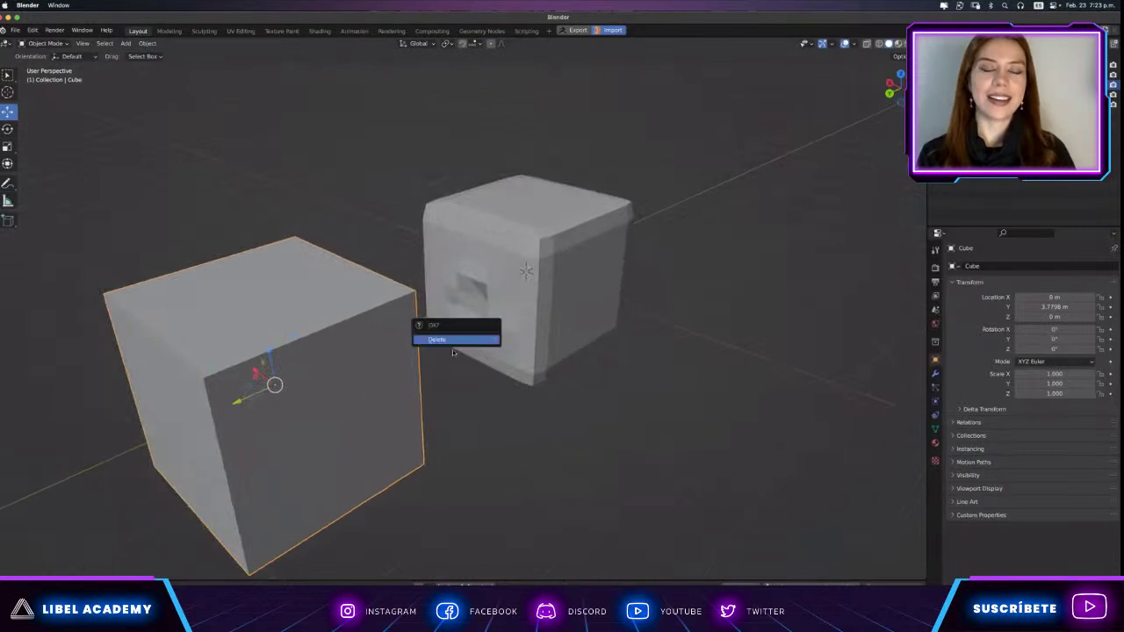
pyautogui.click(484, 342)
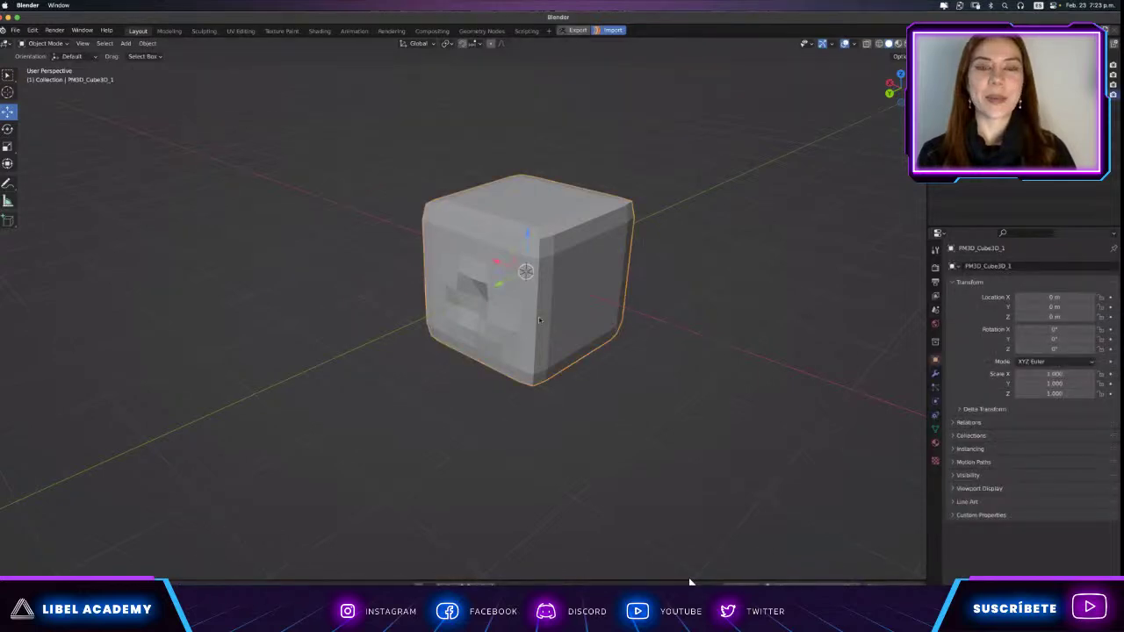
# Orbit and pan PM3D_Cube3D_1 to inspect its faceted edges and dented face.
pyautogui.press('Delete')
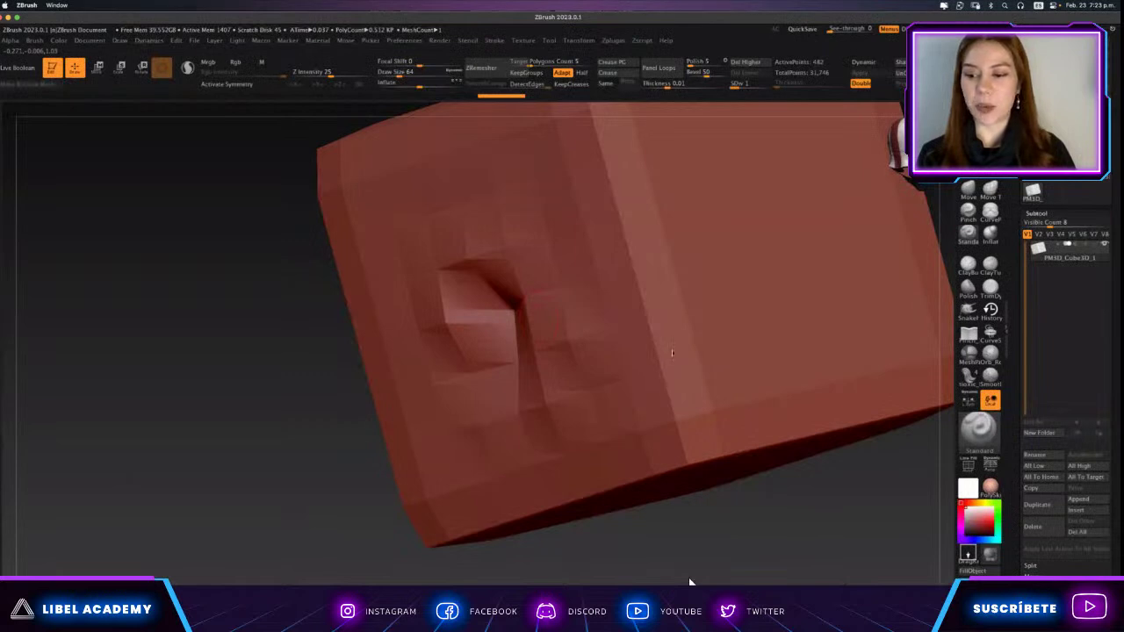
pyautogui.moveTo(672, 353); pyautogui.dragTo(551, 379)
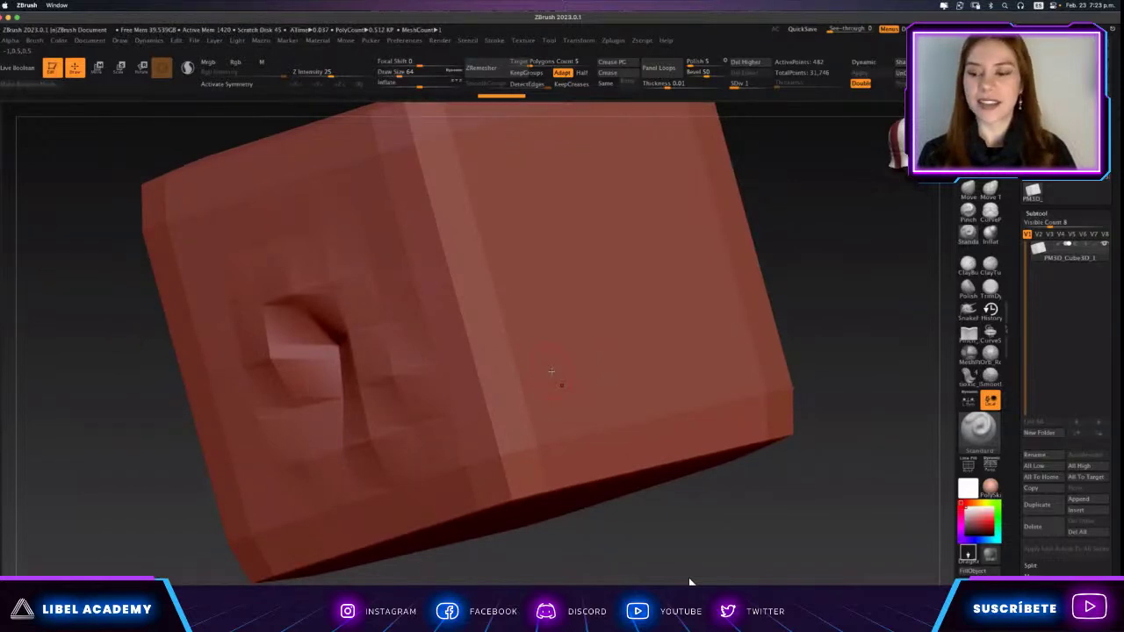
pyautogui.moveTo(560, 350)
pyautogui.keyDown('alt'); pyautogui.mouseDown(button='right')
pyautogui.moveTo(624, 339)
pyautogui.moveTo(615, 395)
pyautogui.moveTo(630, 434)
pyautogui.moveTo(650, 401)
pyautogui.moveTo(633, 416)
pyautogui.moveTo(582, 414)
pyautogui.moveTo(609, 373)
pyautogui.moveTo(717, 370)
pyautogui.moveTo(655, 372)
pyautogui.moveTo(670, 376)
pyautogui.moveTo(705, 351)
pyautogui.moveTo(677, 349)
pyautogui.moveTo(711, 356)
pyautogui.mouseUp(button='right'); pyautogui.keyUp('alt')
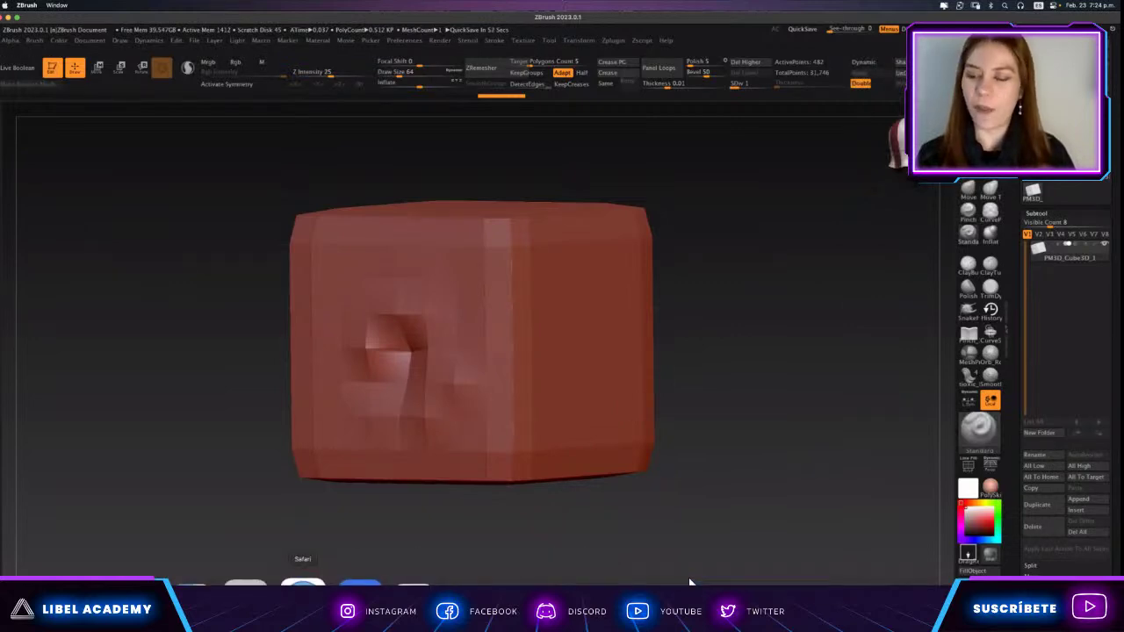
# Open ultimate.ztl from Desktop > Proyectos > Depredador in Finder to load the Predator bust.
pyautogui.click(209, 584)
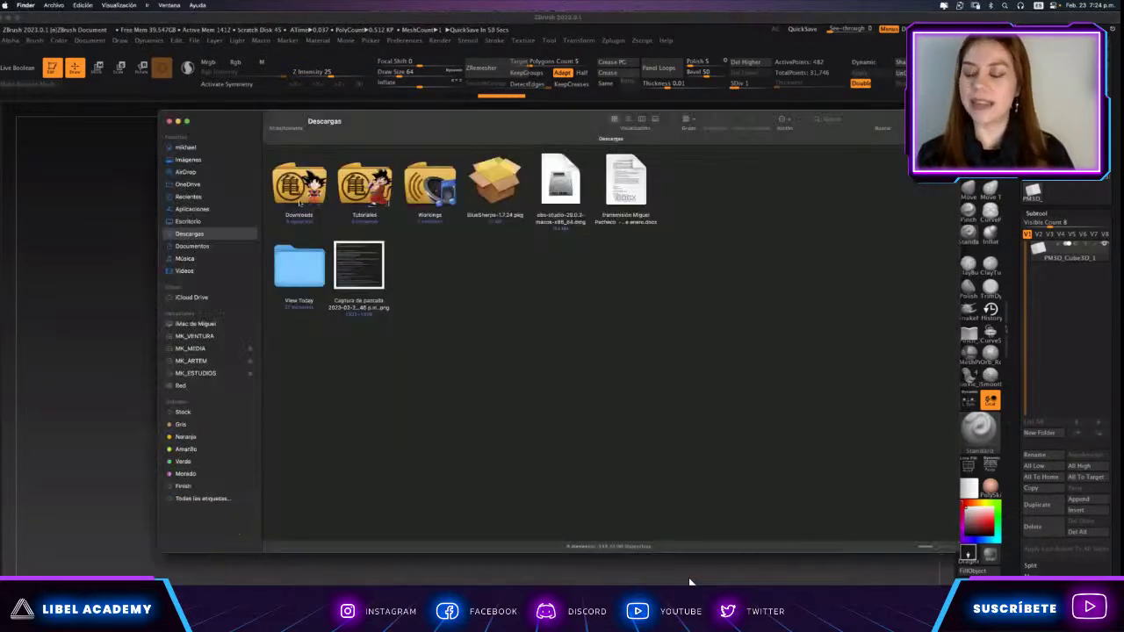
pyautogui.click(188, 222)
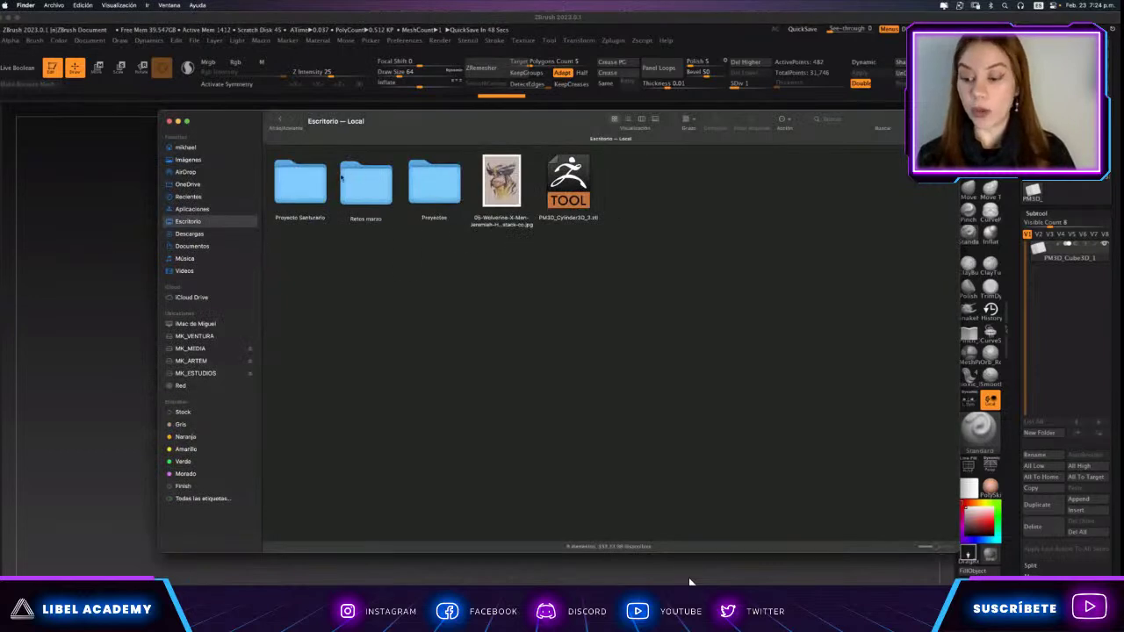
pyautogui.doubleClick(447, 202)
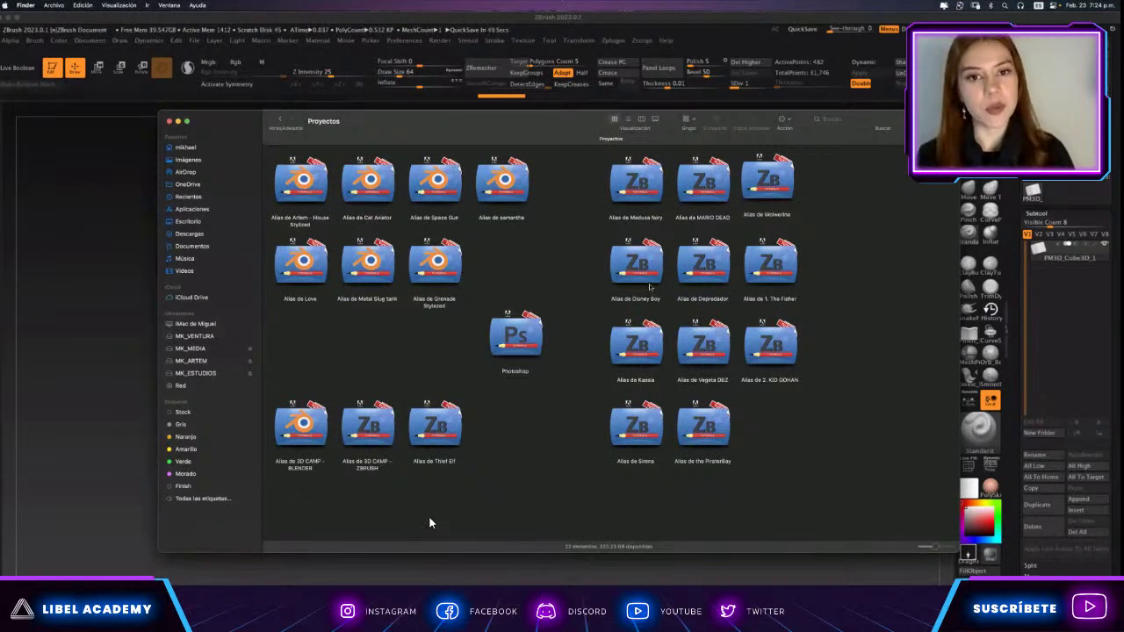
pyautogui.doubleClick(699, 275)
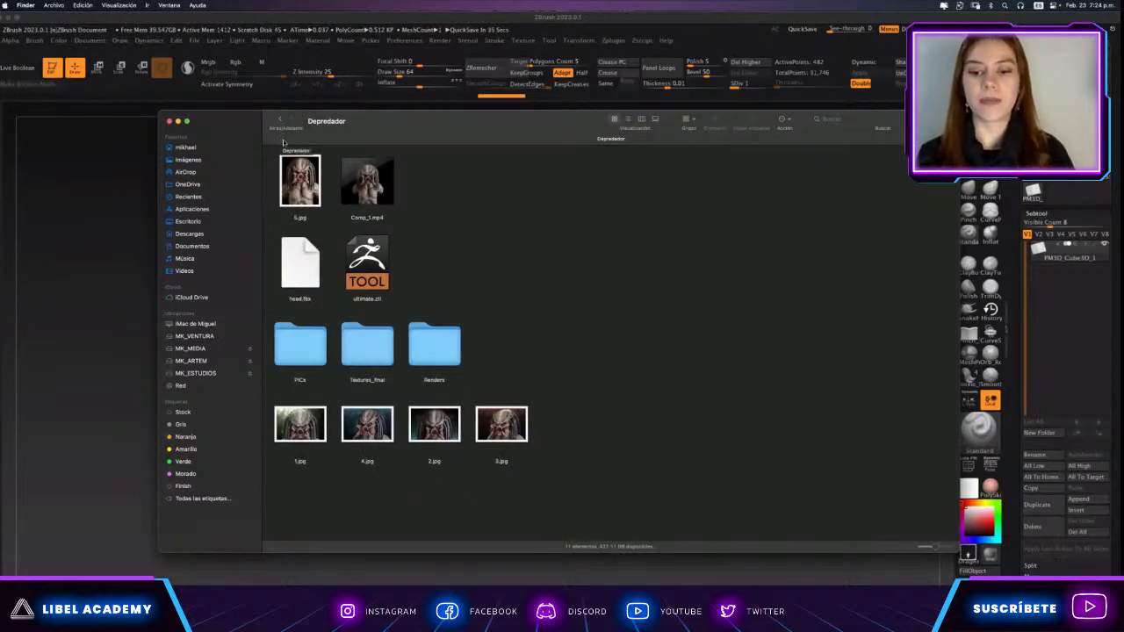
pyautogui.doubleClick(367, 264)
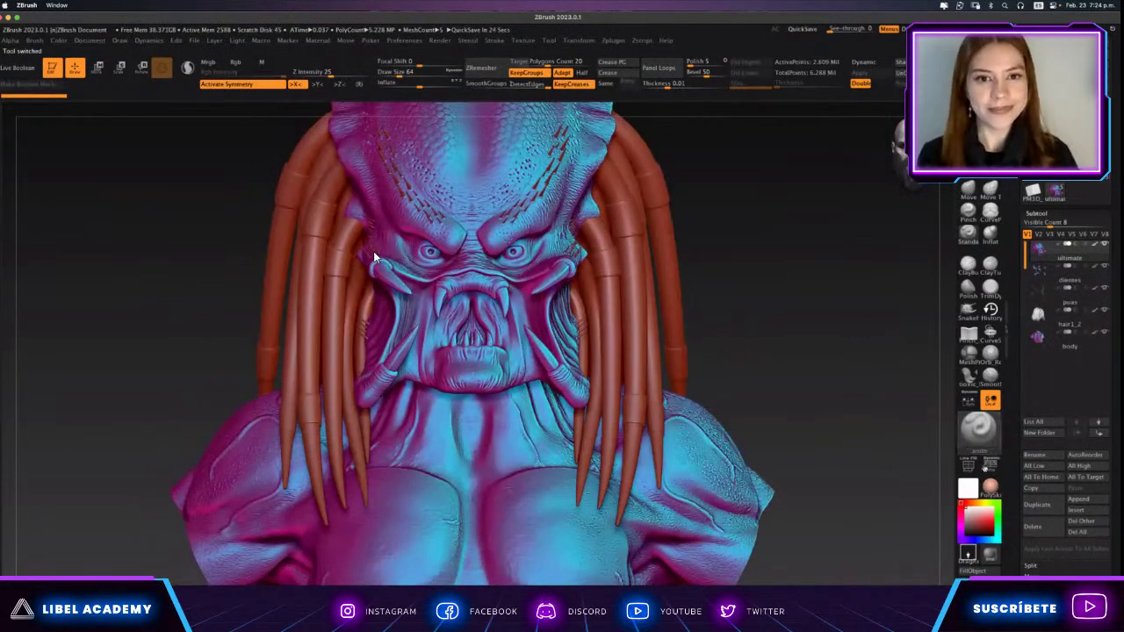
# Apply a grey MatCap material to the dreadlocks, then select the dientes subtool.
pyautogui.click(990, 487)
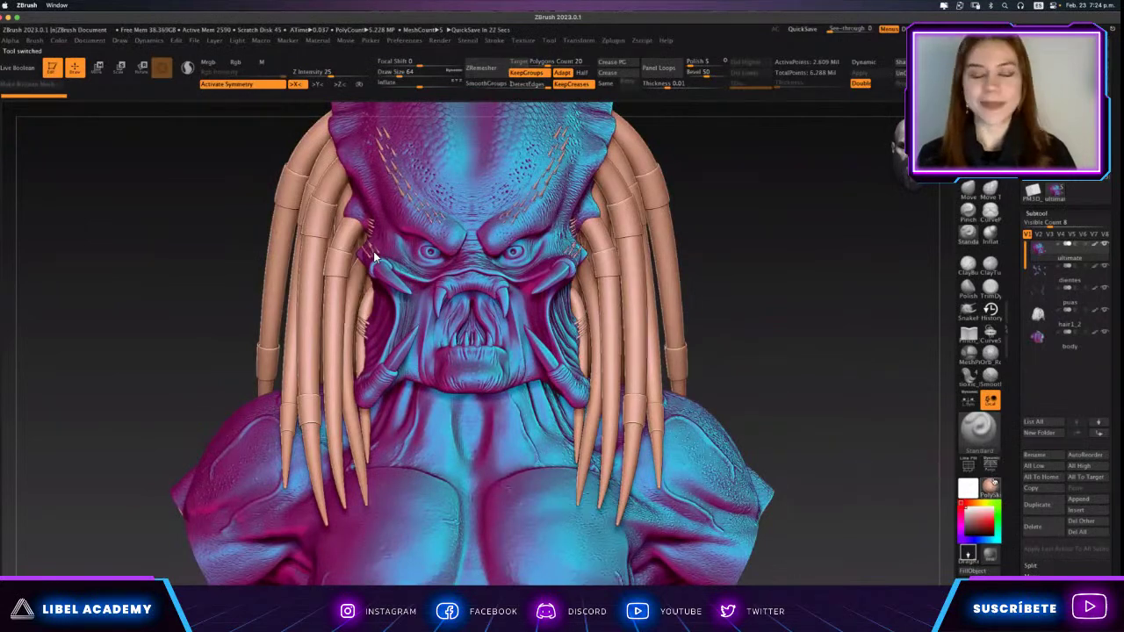
pyautogui.click(989, 488)
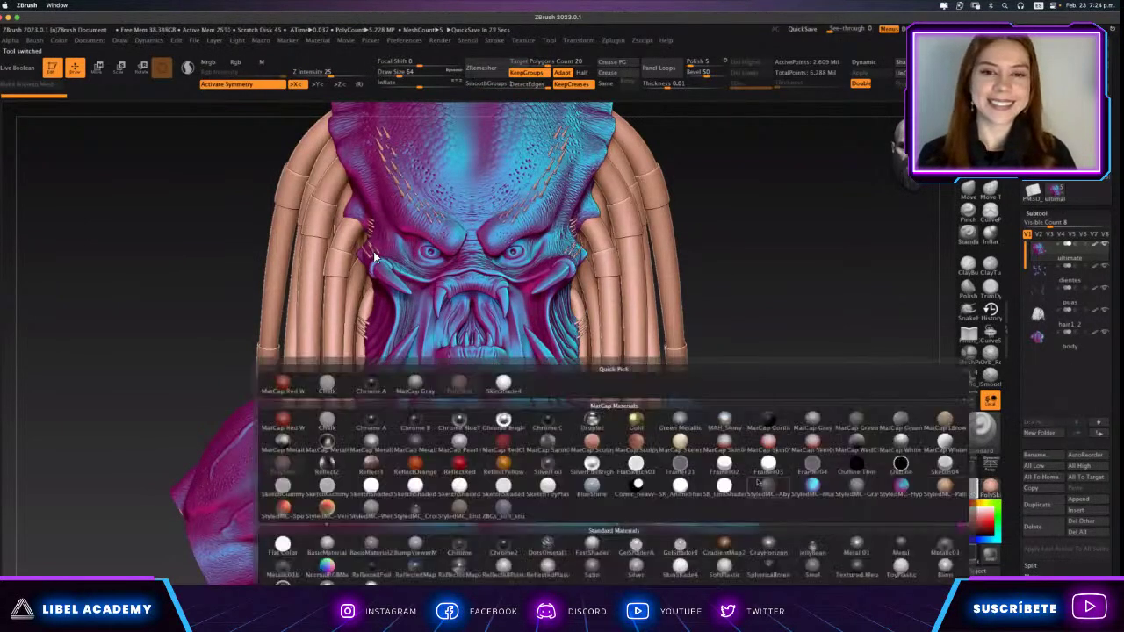
pyautogui.click(370, 507)
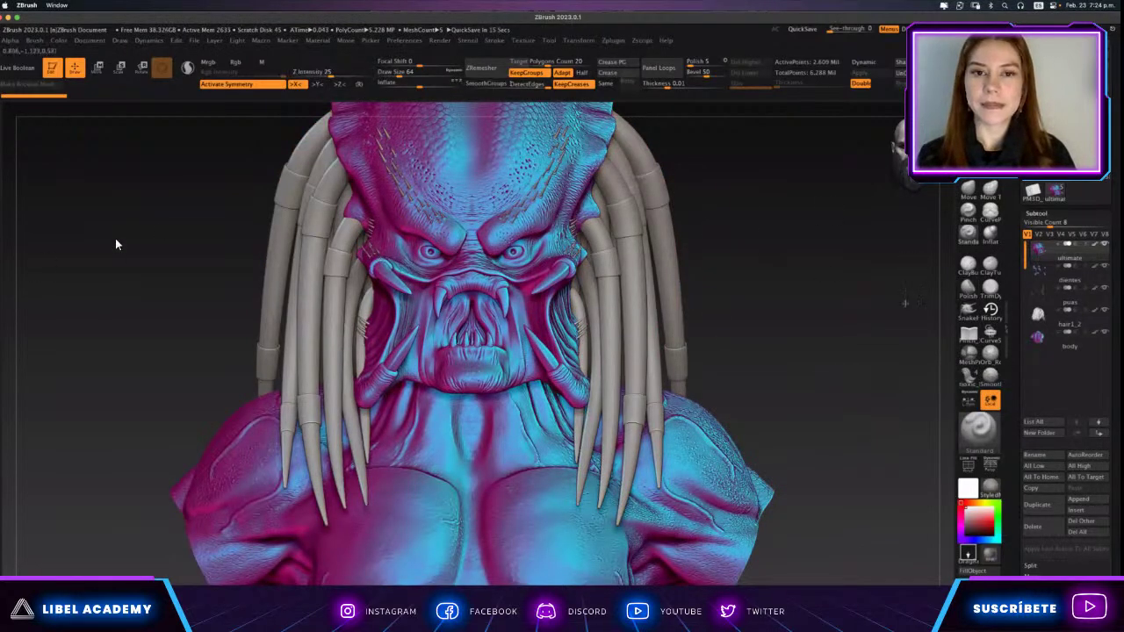
pyautogui.click(1034, 280)
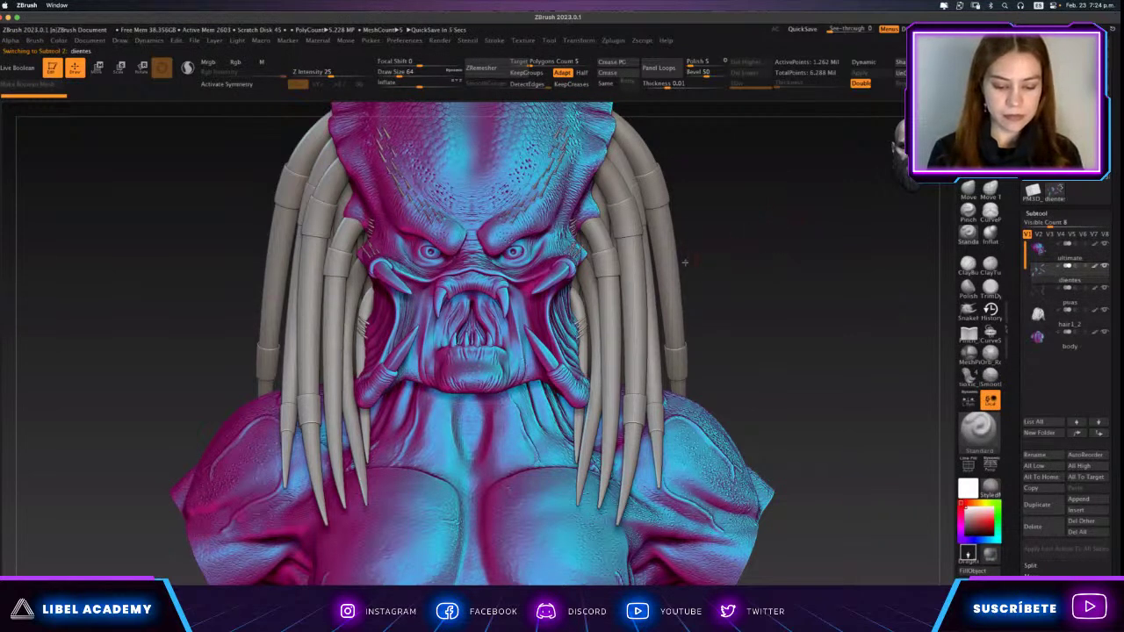
# Rotate the bust and reselect the ultimate subtool.
pyautogui.moveTo(789, 228)
pyautogui.mouseDown()
pyautogui.moveTo(658, 313)
pyautogui.moveTo(790, 290)
pyautogui.moveTo(1015, 343)
pyautogui.mouseUp()
pyautogui.scroll(3, 837, 291)
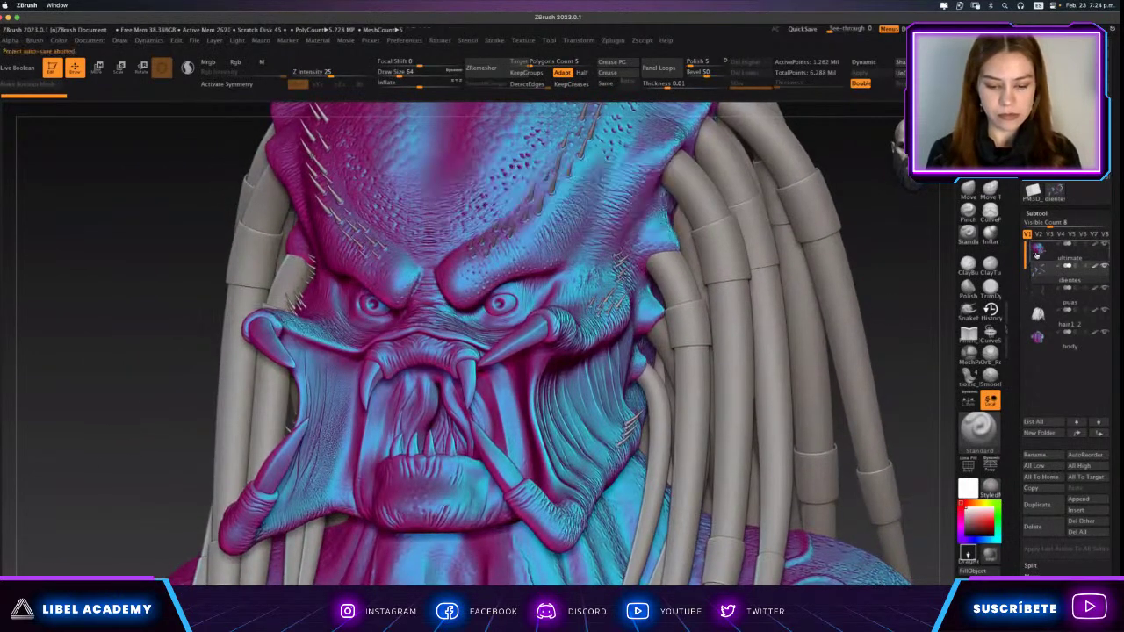
pyautogui.click(1045, 258)
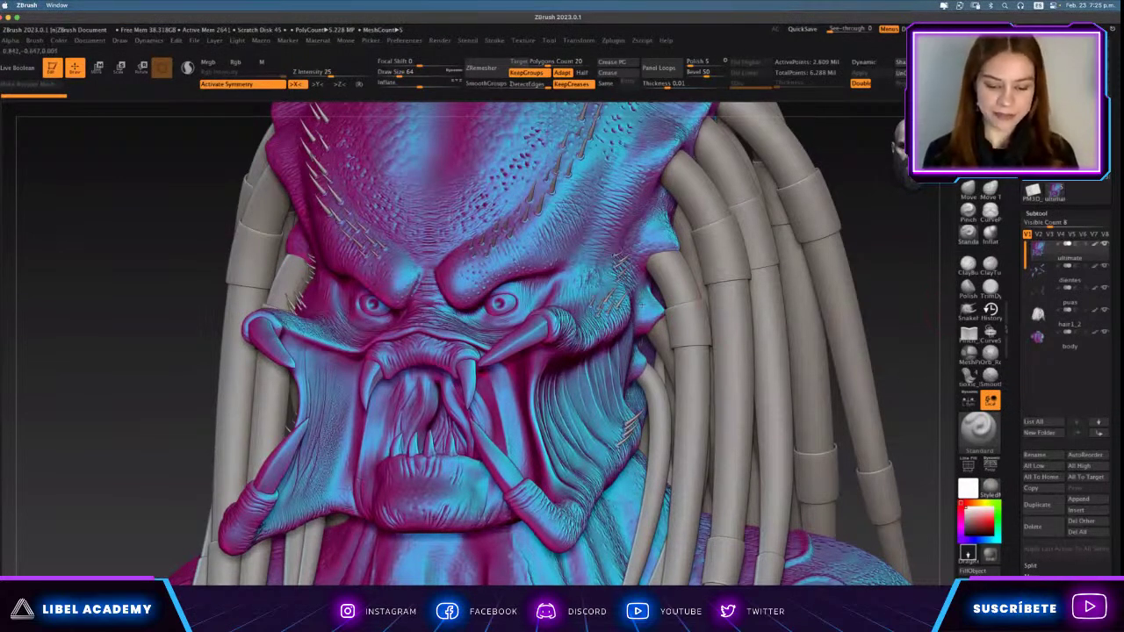
# Frame and zoom the bust from the front, then quit ZBrush with Cmd+Q.
pyautogui.press('f')
pyautogui.moveTo(548, 463); pyautogui.dragTo(580, 509)
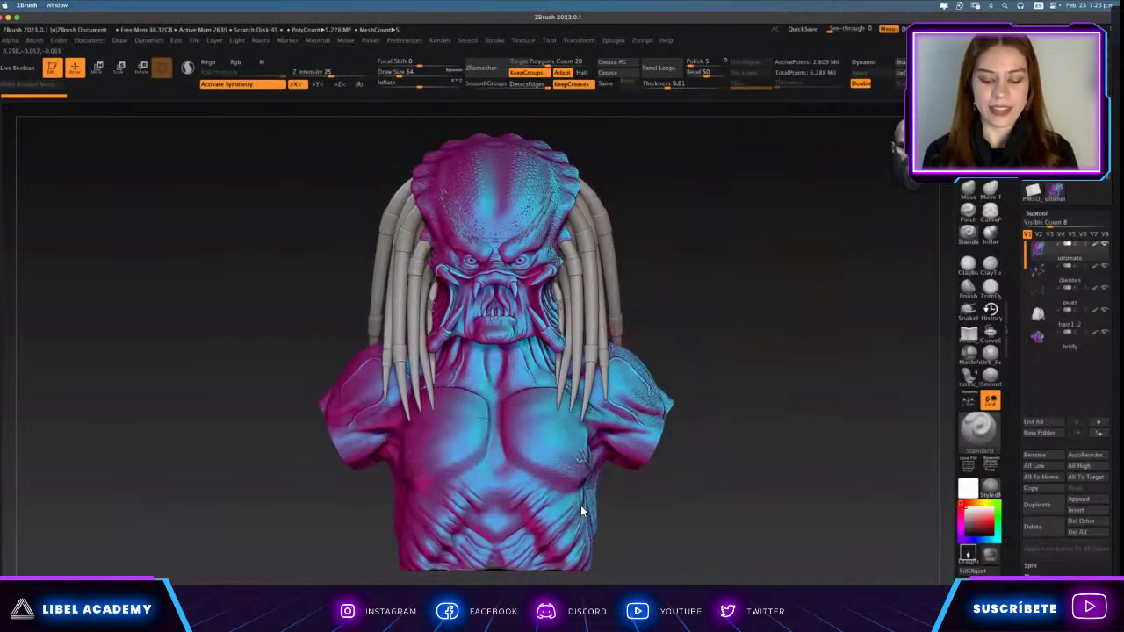
pyautogui.scroll(2, 581, 498)
pyautogui.scroll(2, 581, 499)
pyautogui.scroll(2, 582, 497)
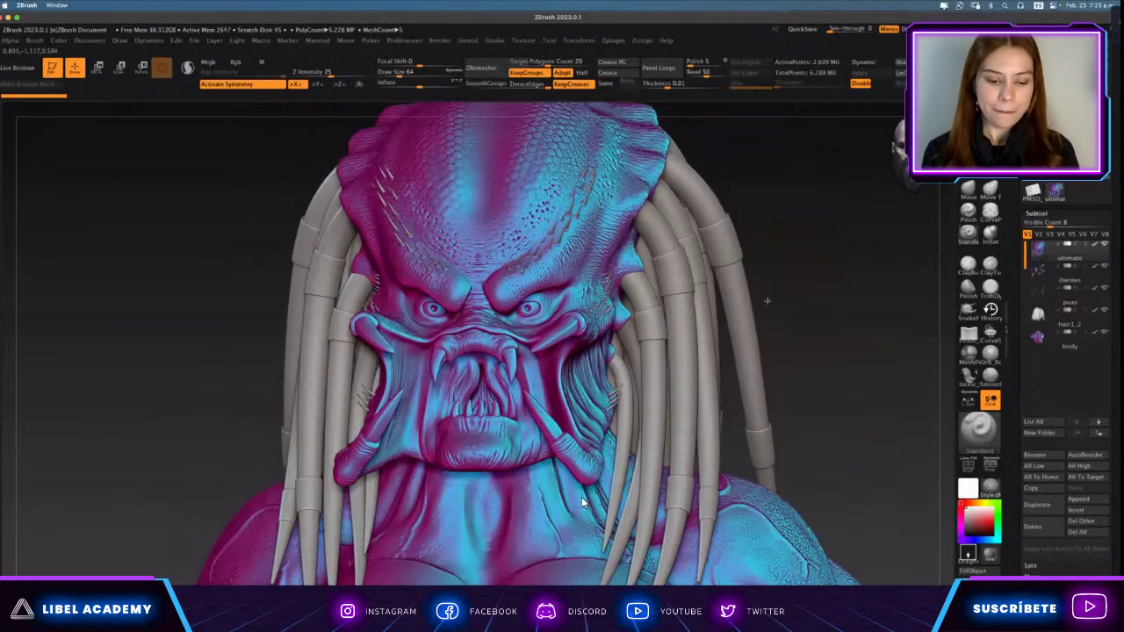
pyautogui.scroll(1, 581, 497)
pyautogui.press('ctrl')
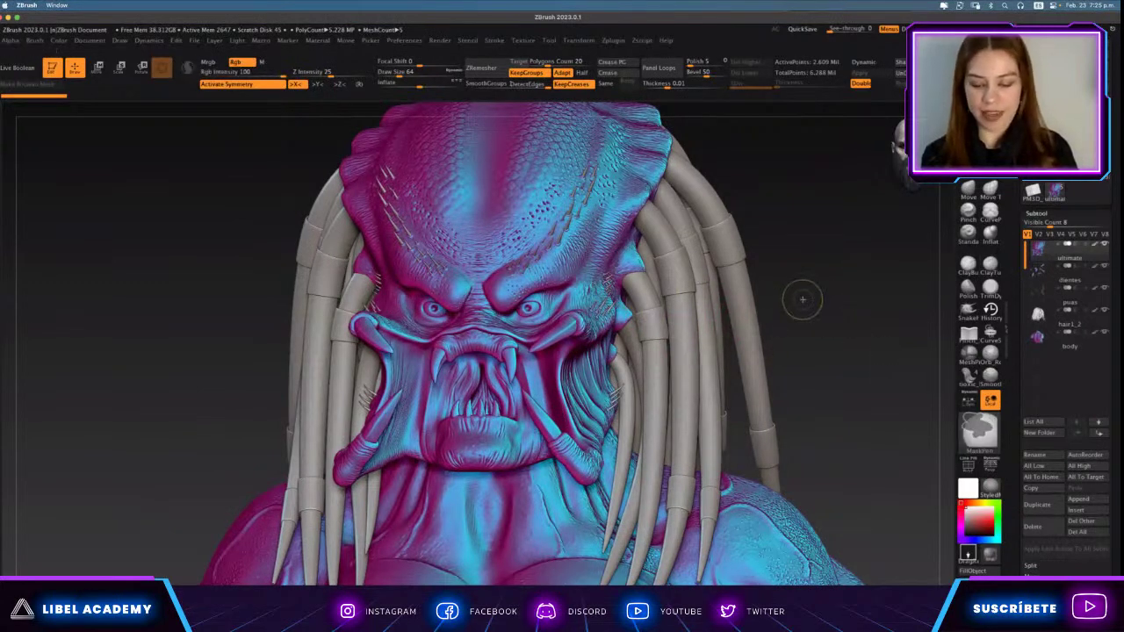
pyautogui.press('super+q')
# Confirm closing ZBrush and search Google for 'goz to blender' in a new Safari tab.
pyautogui.click(532, 234)
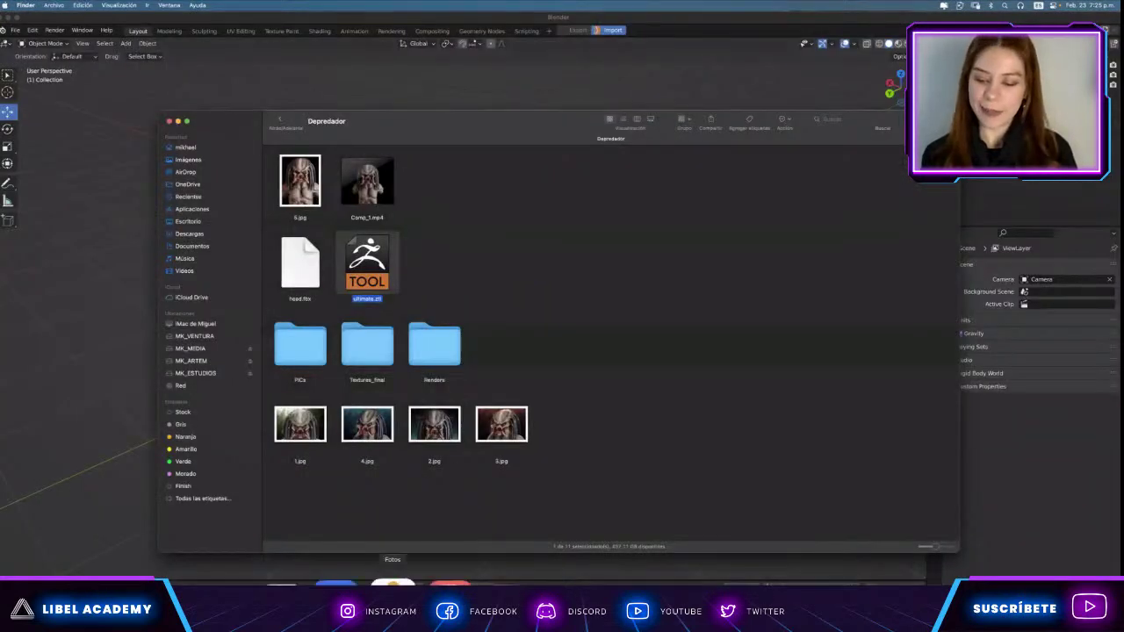
pyautogui.click(307, 581)
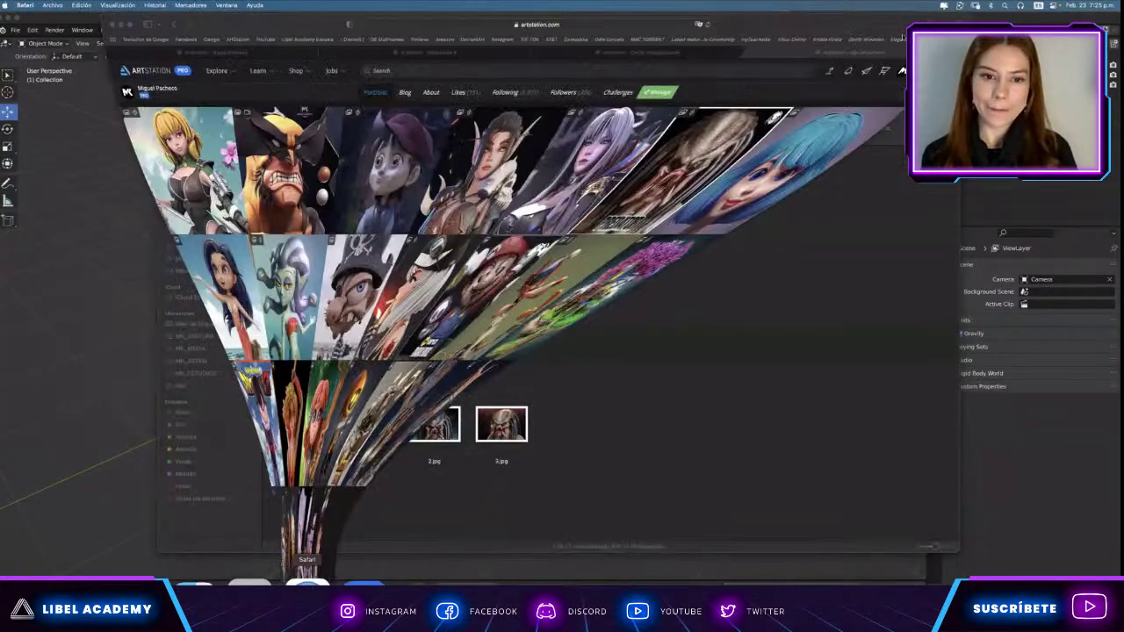
pyautogui.press('super+t')
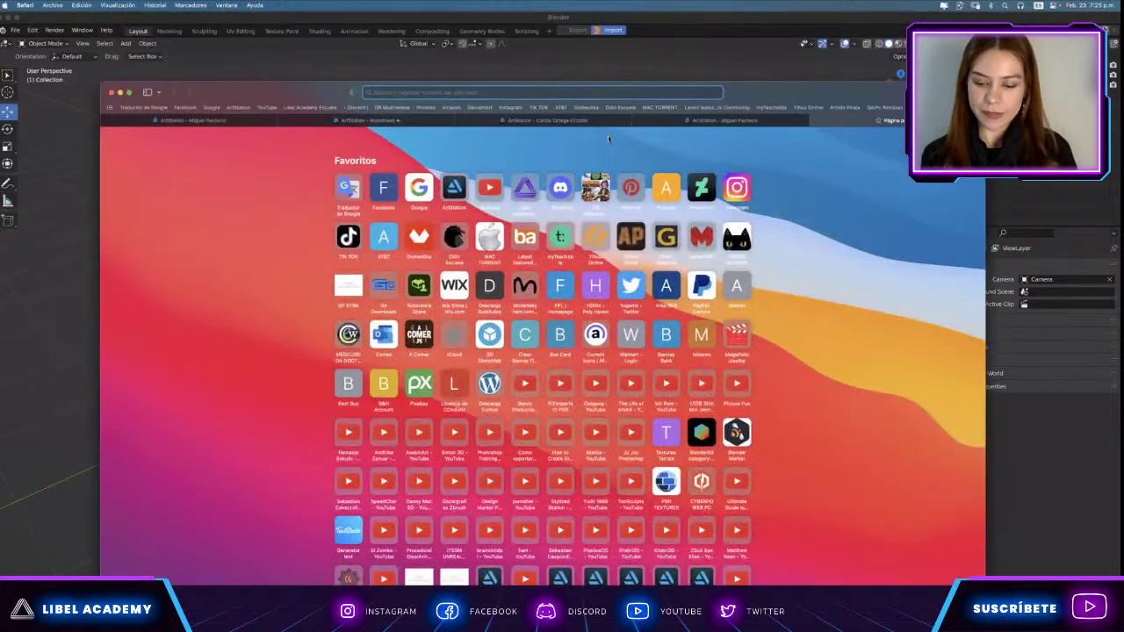
pyautogui.write('goz')
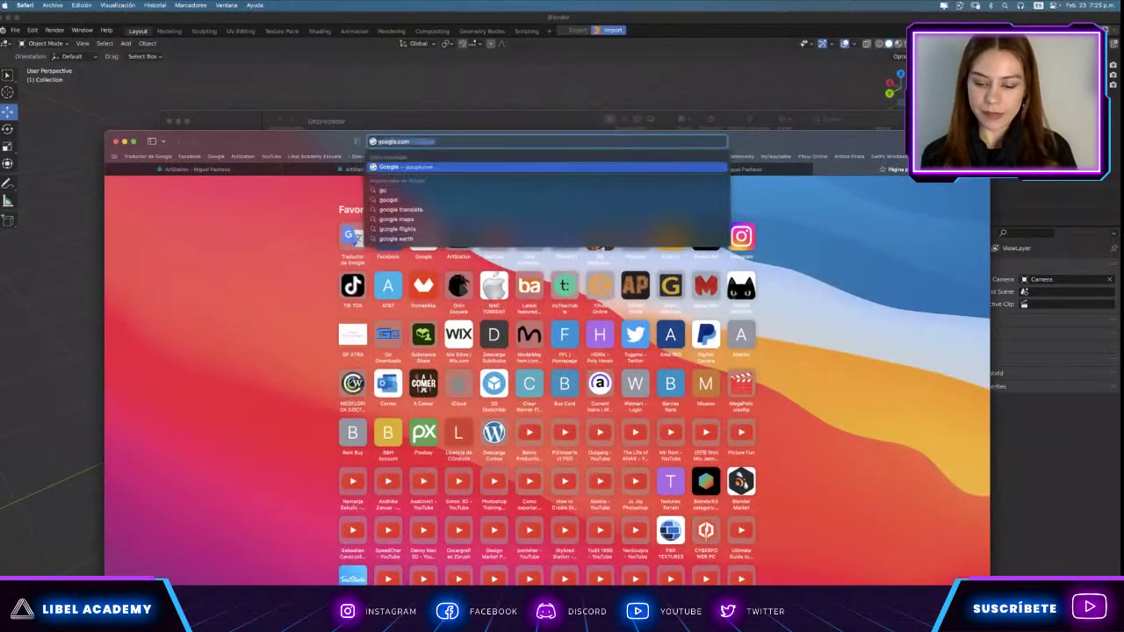
pyautogui.write(' to blender')
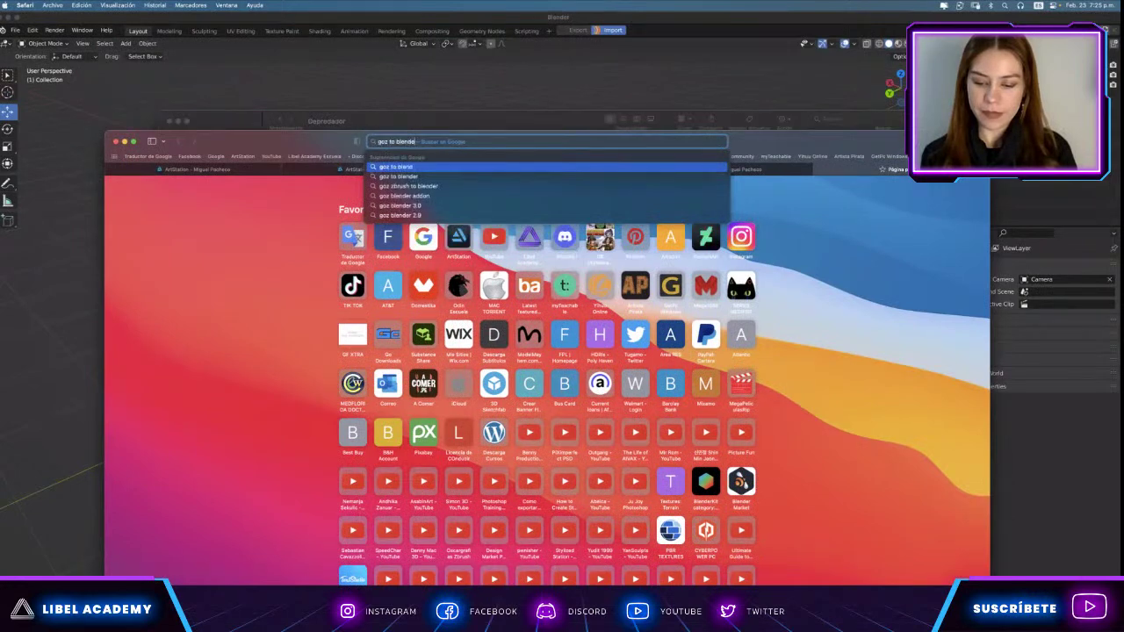
pyautogui.press('Return')
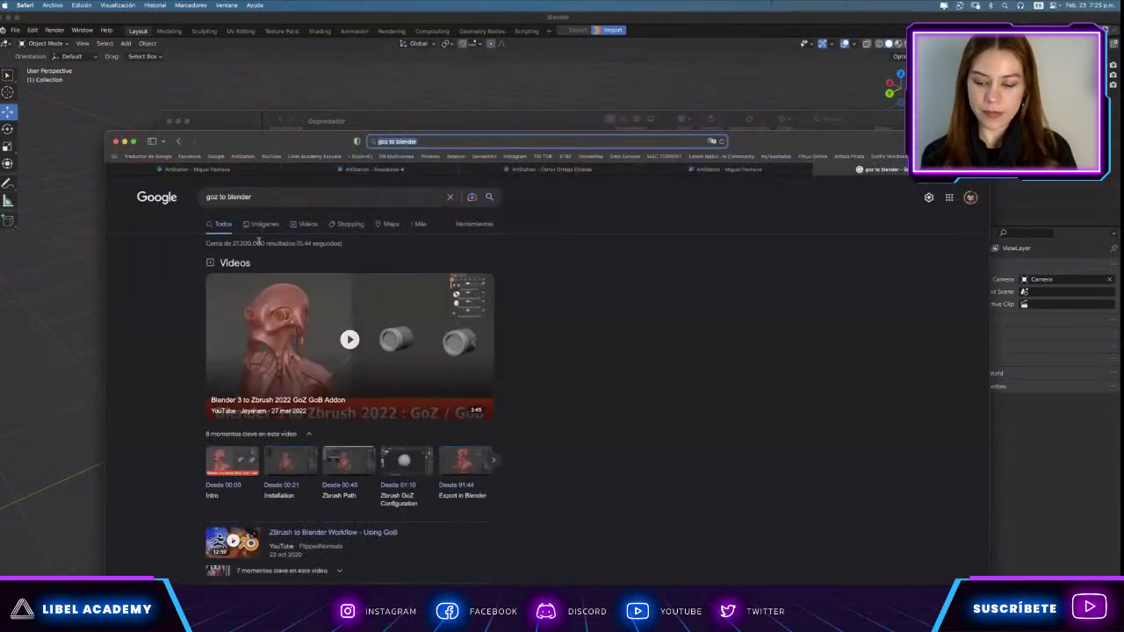
# Scroll through the 'goz to blender' search results.
pyautogui.scroll(-2, 562, 351)
pyautogui.scroll(2, 562, 351)
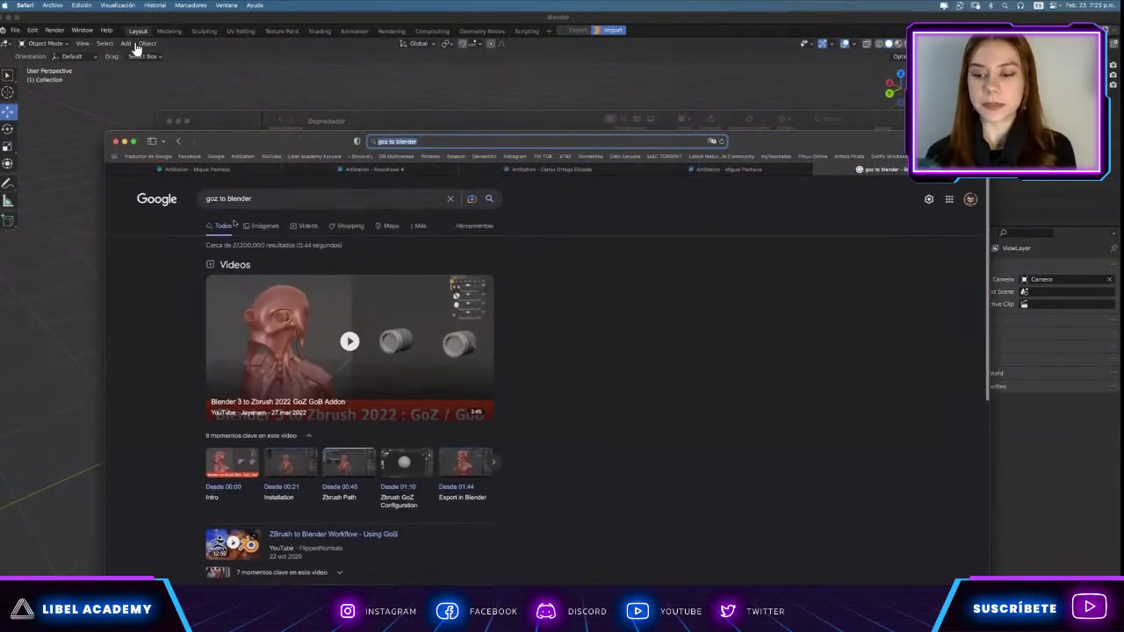
pyautogui.keyDown('ctrl'); pyautogui.scroll(5, 337, 233); pyautogui.keyUp('ctrl')
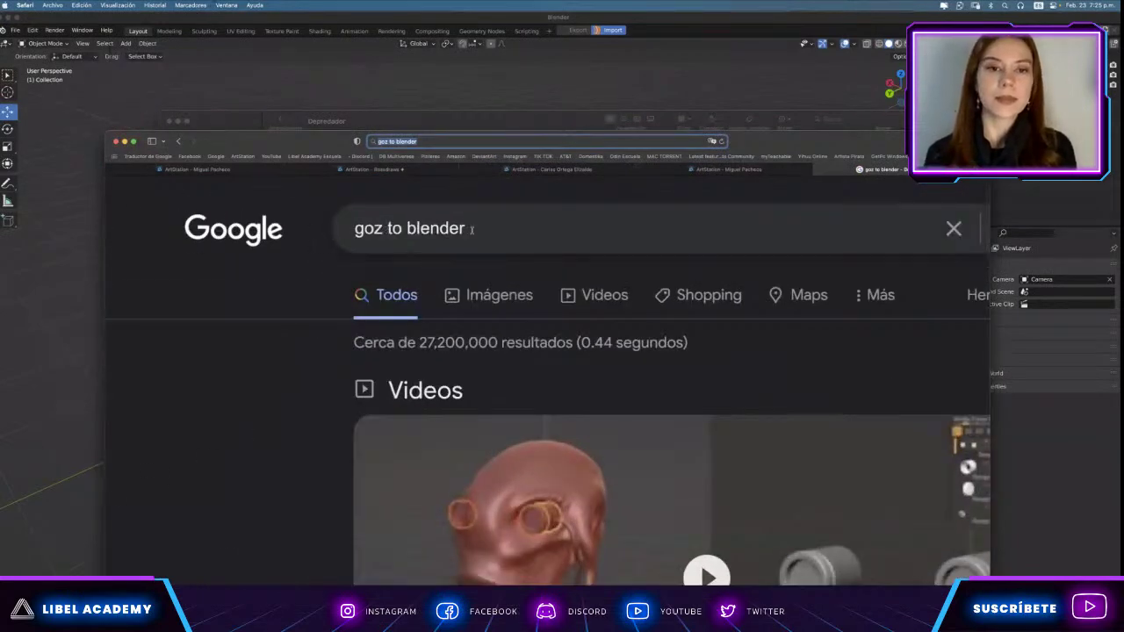
pyautogui.scroll(-1, 473, 232)
pyautogui.scroll(-2, 475, 237)
pyautogui.scroll(-4, 475, 242)
pyautogui.scroll(-1, 475, 242)
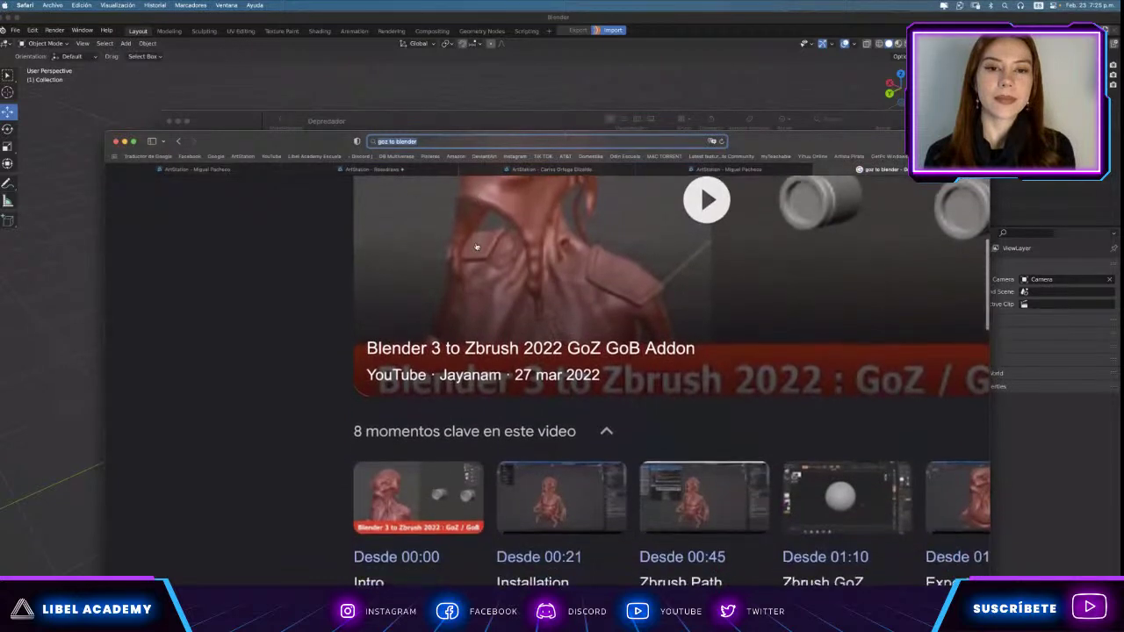
pyautogui.scroll(-1, 476, 246)
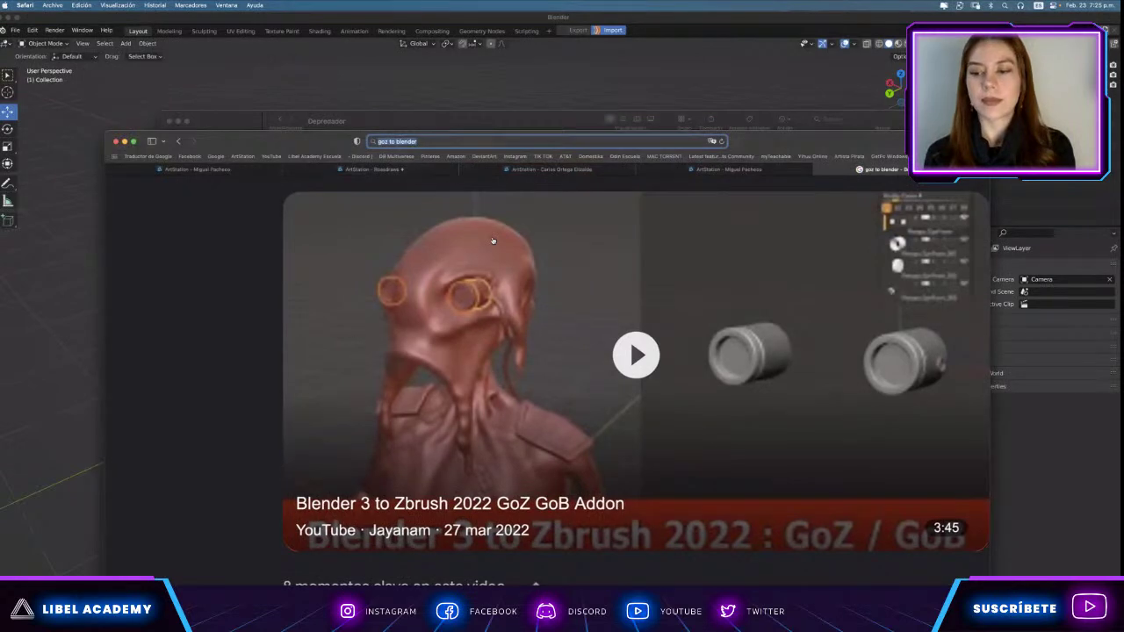
pyautogui.scroll(5, 493, 239)
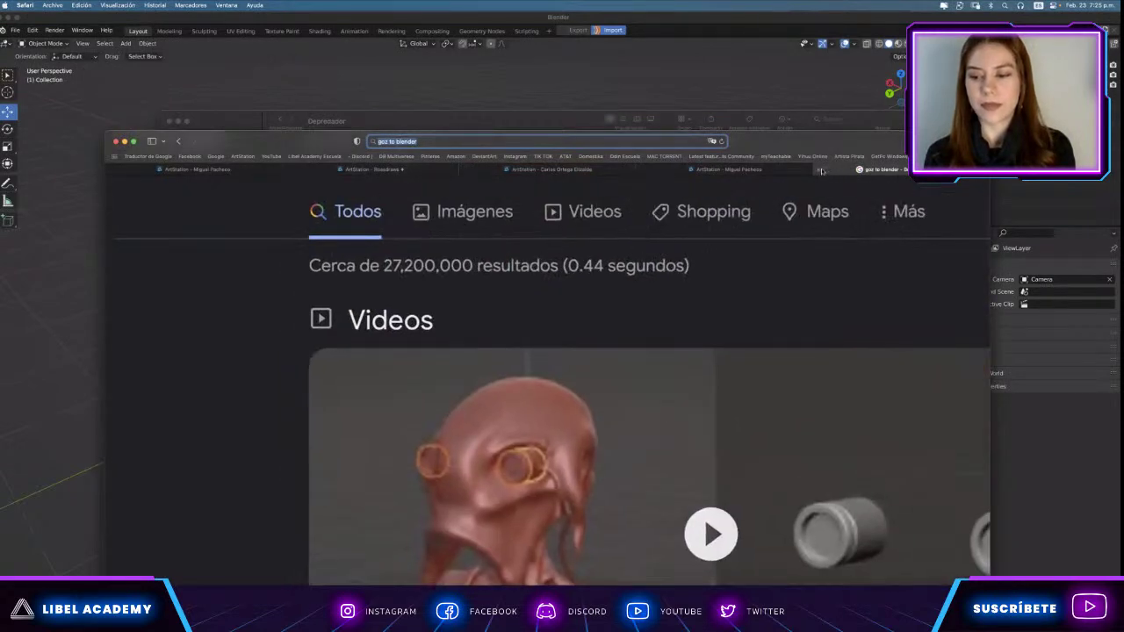
# Close the search tab and take the Depredador Finder window up to Proyectos.
pyautogui.click(819, 171)
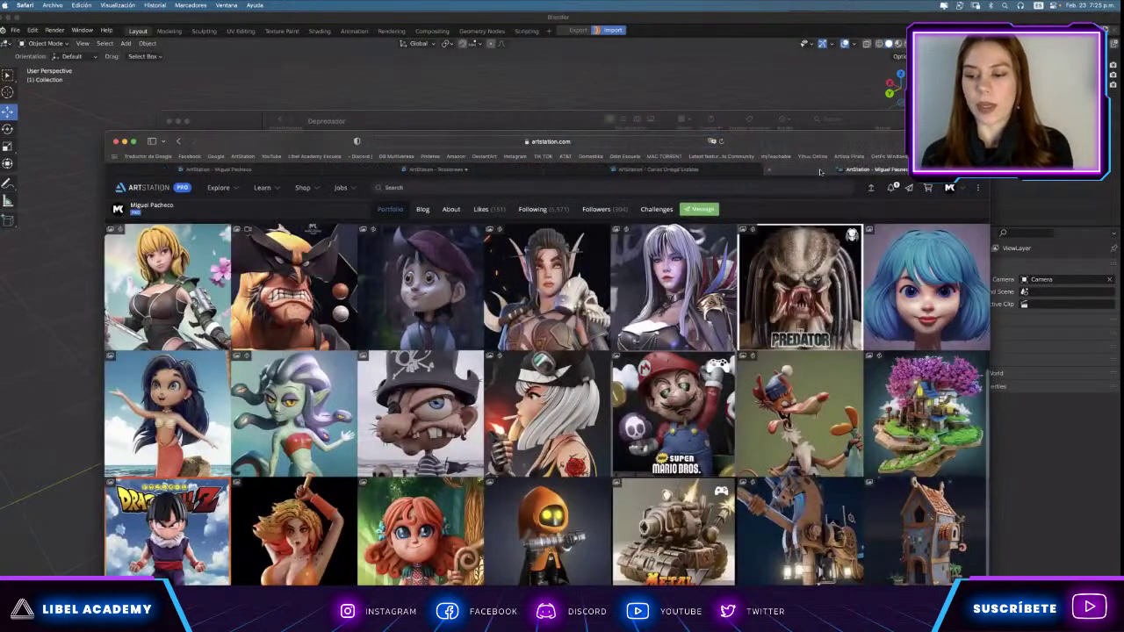
pyautogui.click(552, 120)
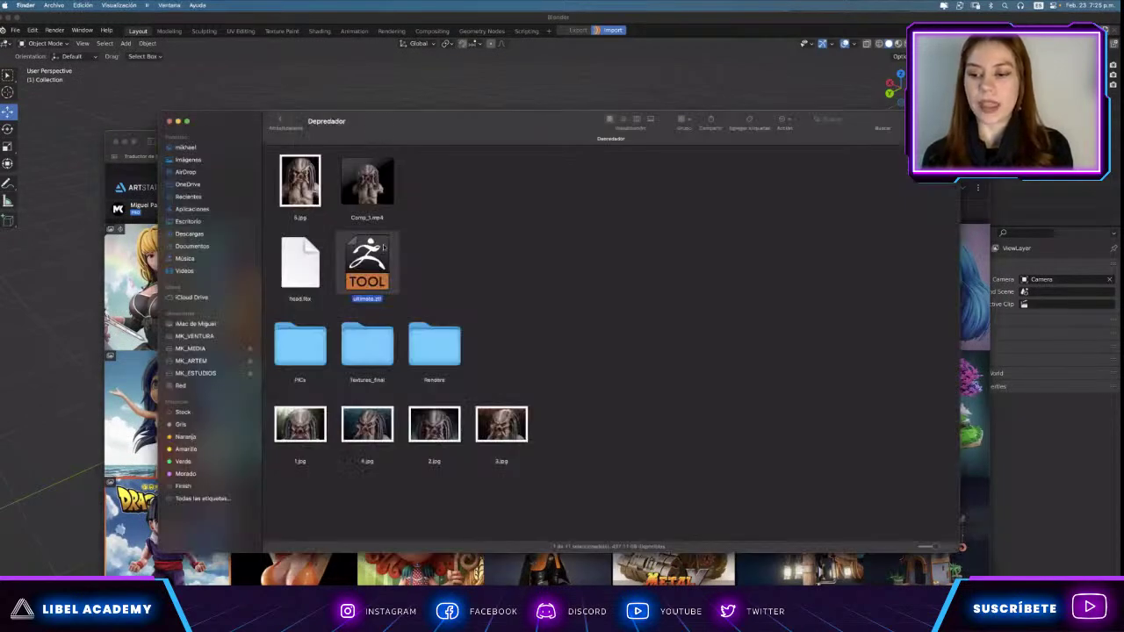
pyautogui.click(282, 124)
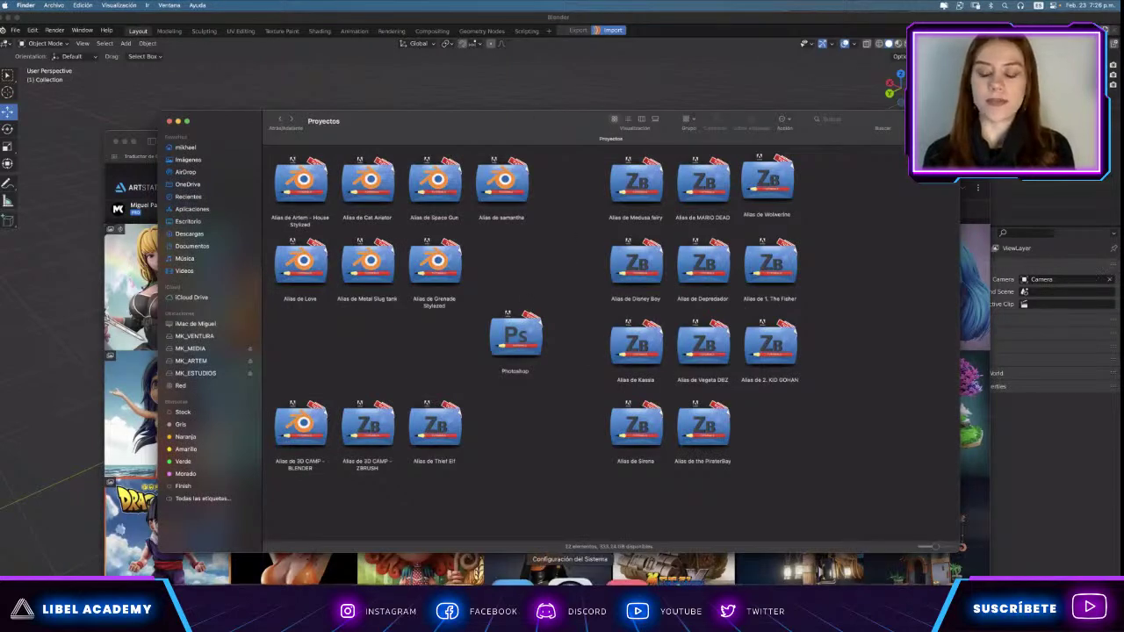
# Bring Safari's ArtStation portfolio forward briefly, then return to the empty Blender scene.
pyautogui.click(565, 98)
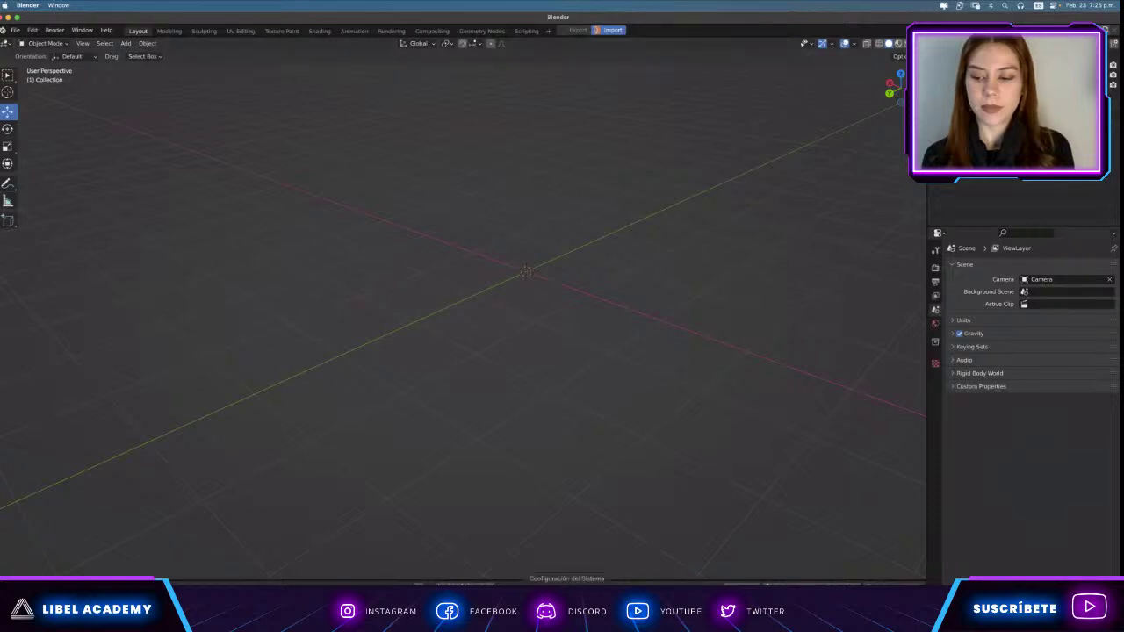
pyautogui.click(300, 581)
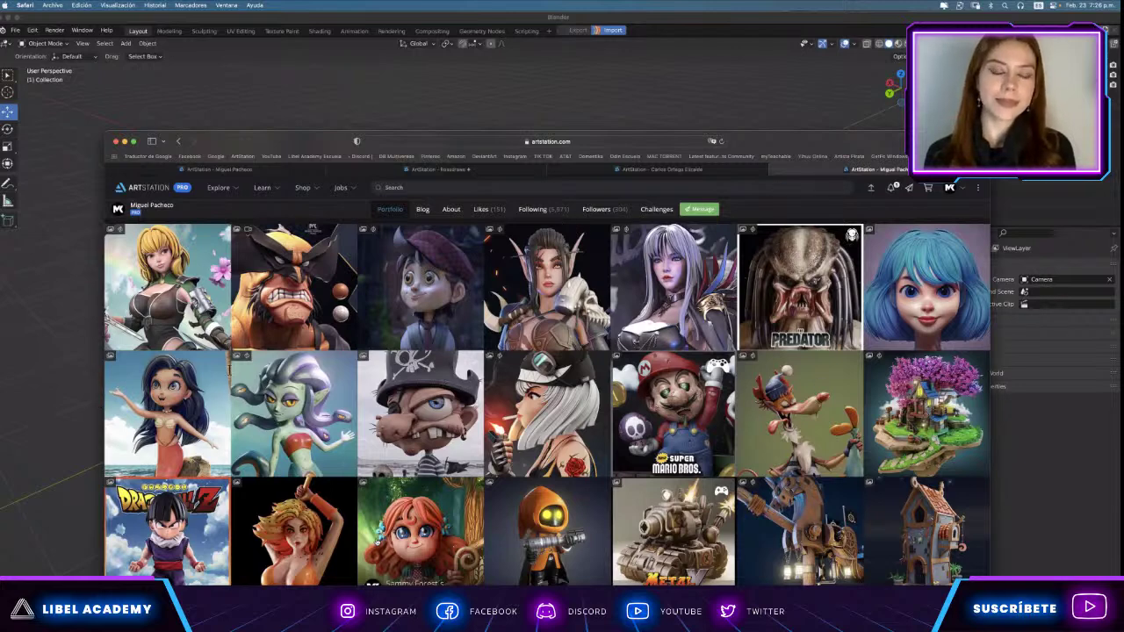
pyautogui.click(300, 47)
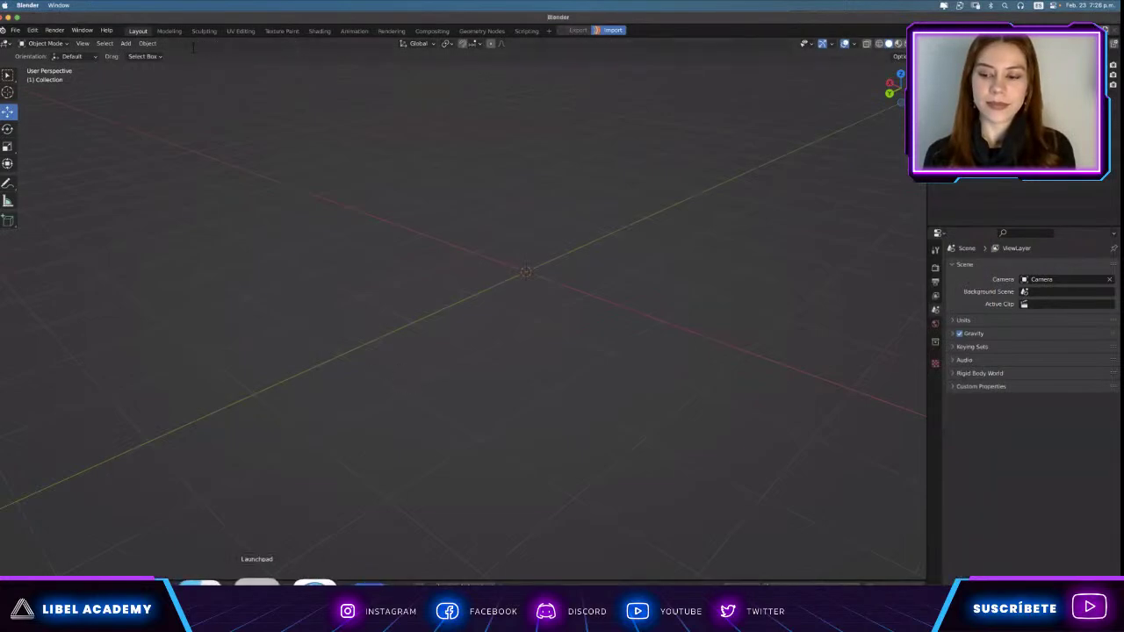
# Launch TopoGun from Launchpad and quit it again.
pyautogui.click(258, 581)
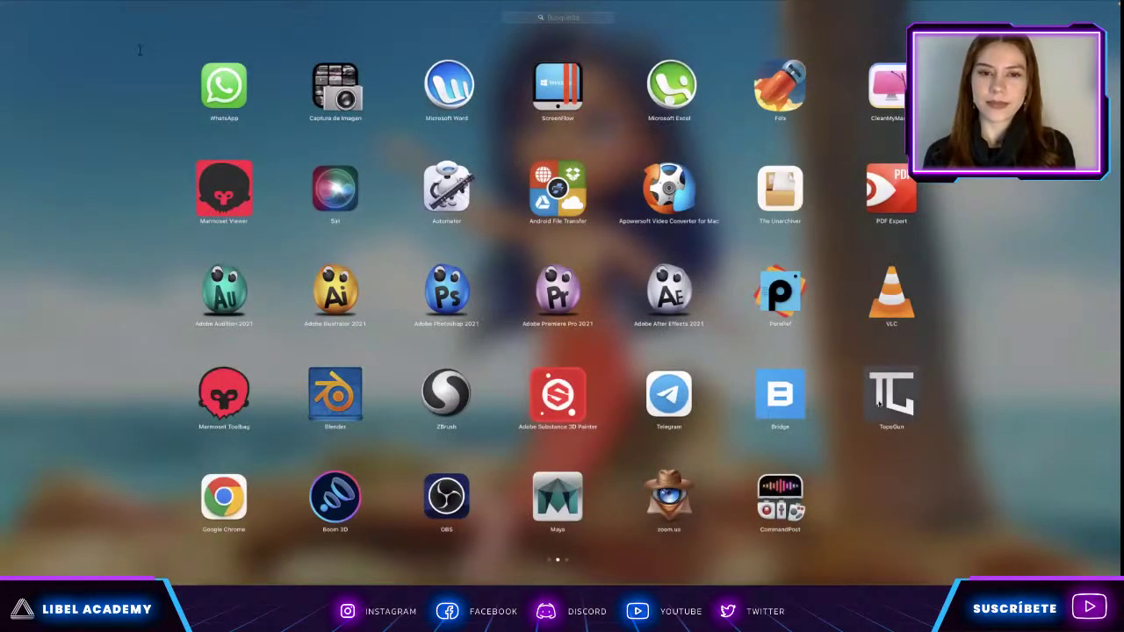
pyautogui.click(139, 55)
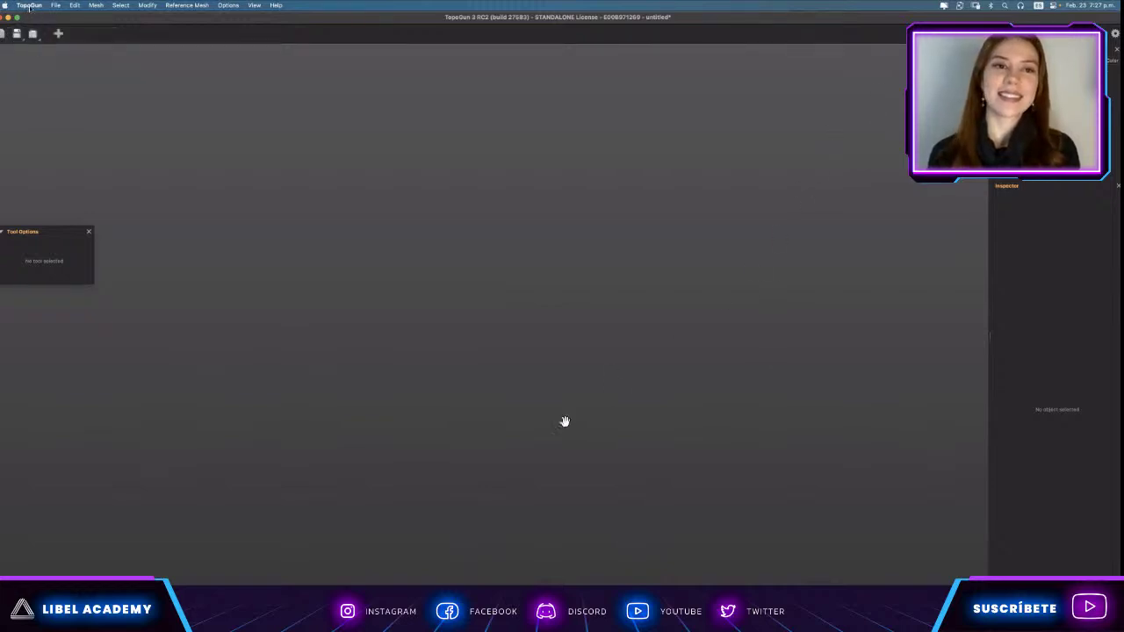
pyautogui.click(29, 5)
pyautogui.press('super+q')
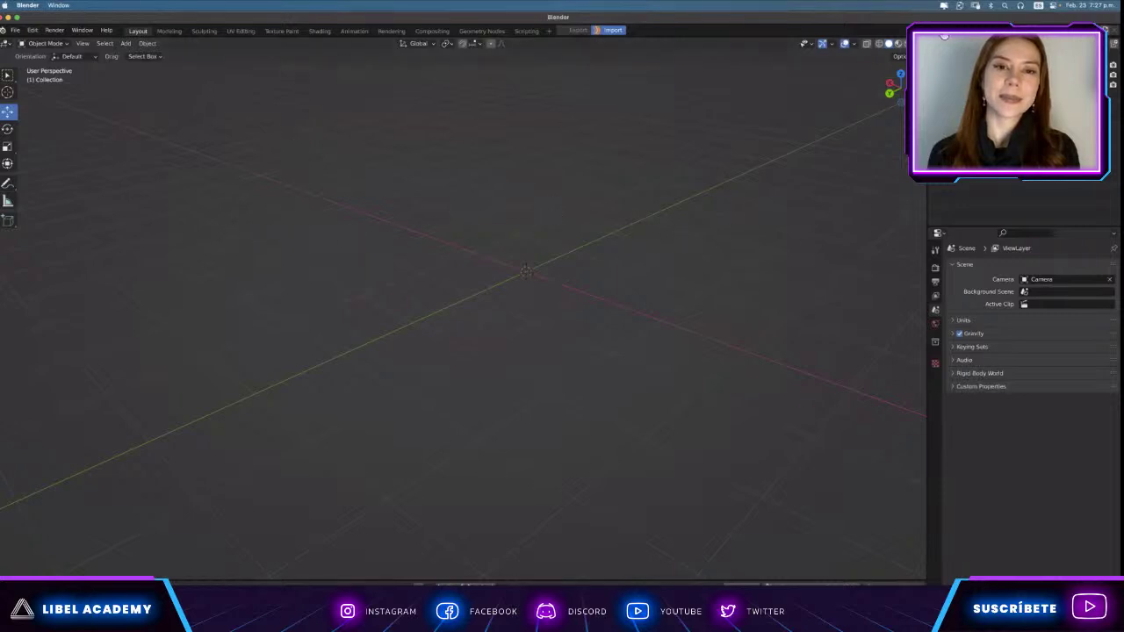
# Reopen and dismiss Launchpad, then bring the Proyectos folder back over Blender.
pyautogui.click(257, 584)
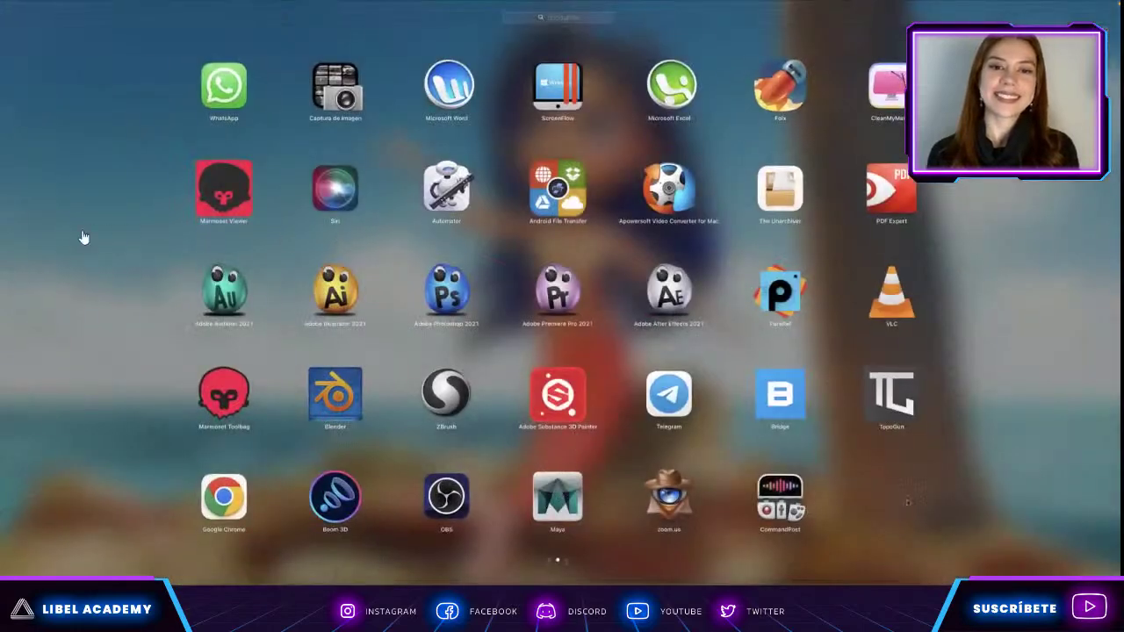
pyautogui.click(84, 237)
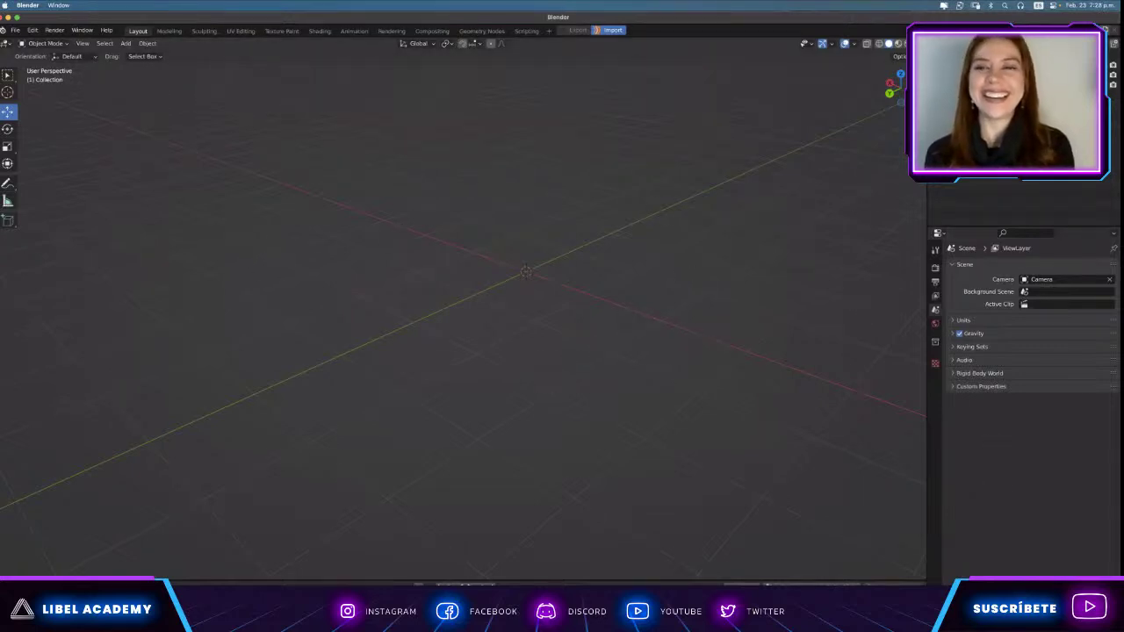
pyautogui.moveTo(751, 583)
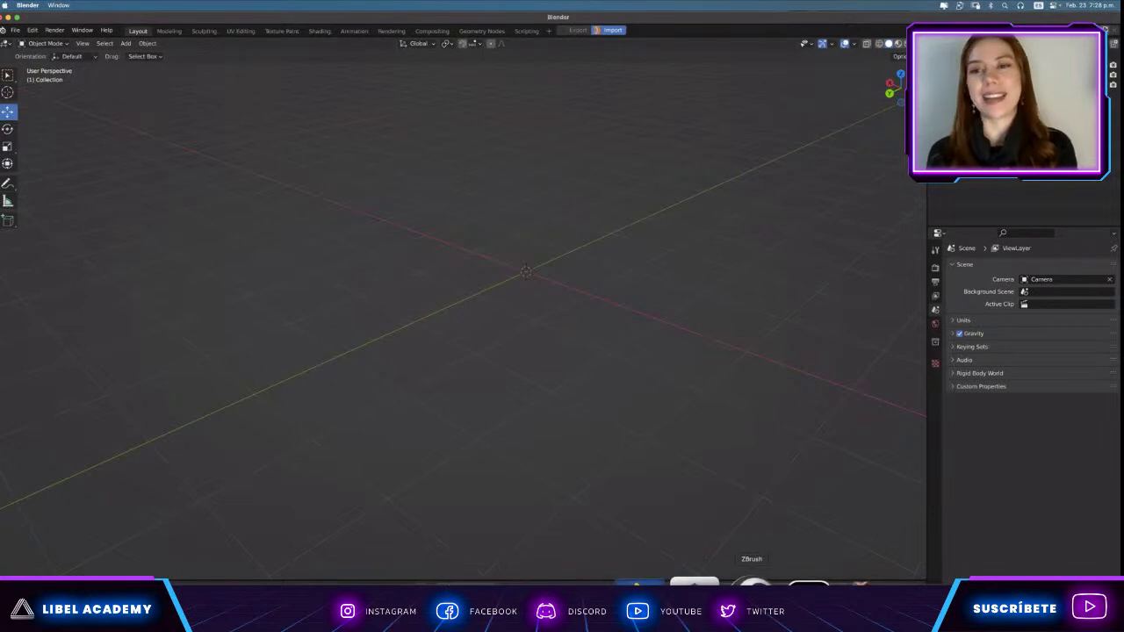
pyautogui.click(209, 584)
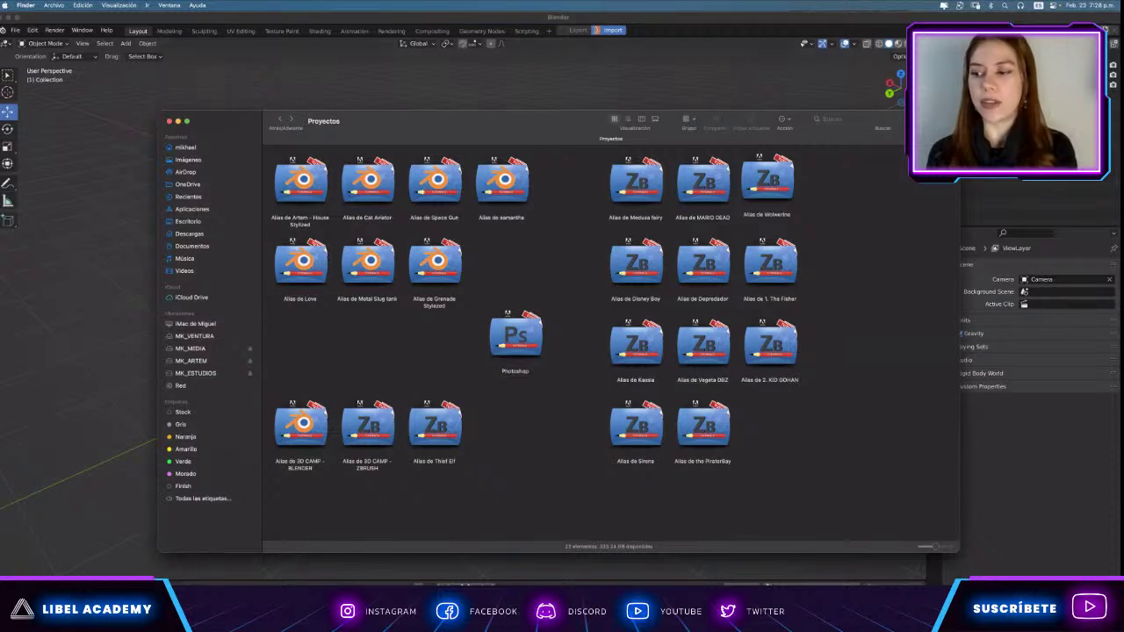
# Move the Safari ArtStation window to the top to reveal another row of works, then bring Proyectos forward.
pyautogui.click(268, 230)
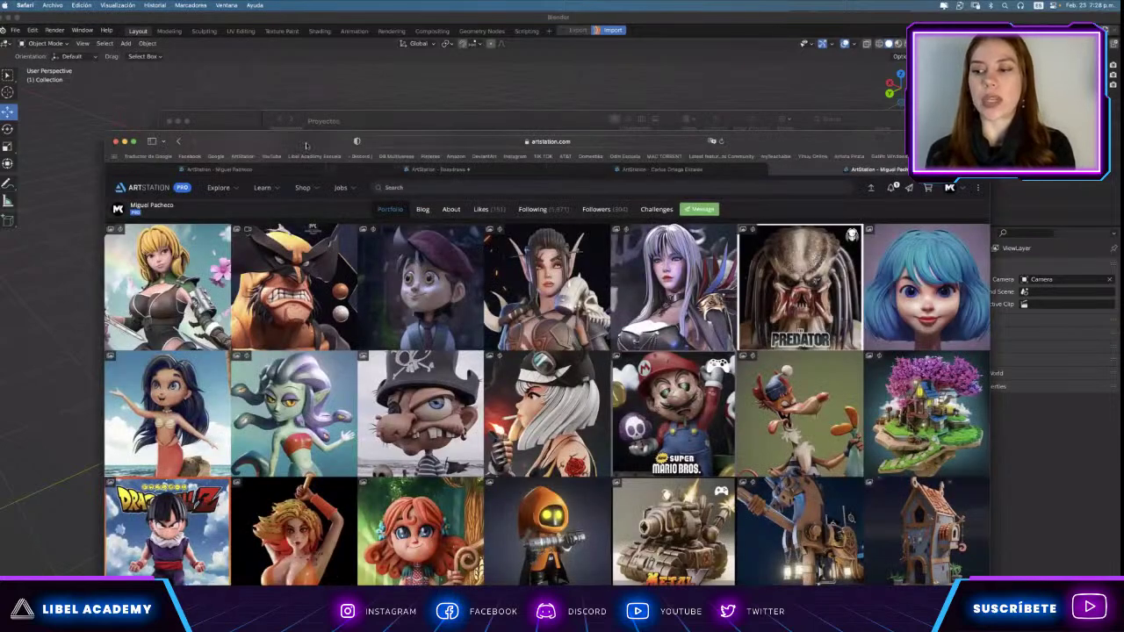
pyautogui.moveTo(307, 145); pyautogui.dragTo(282, 28)
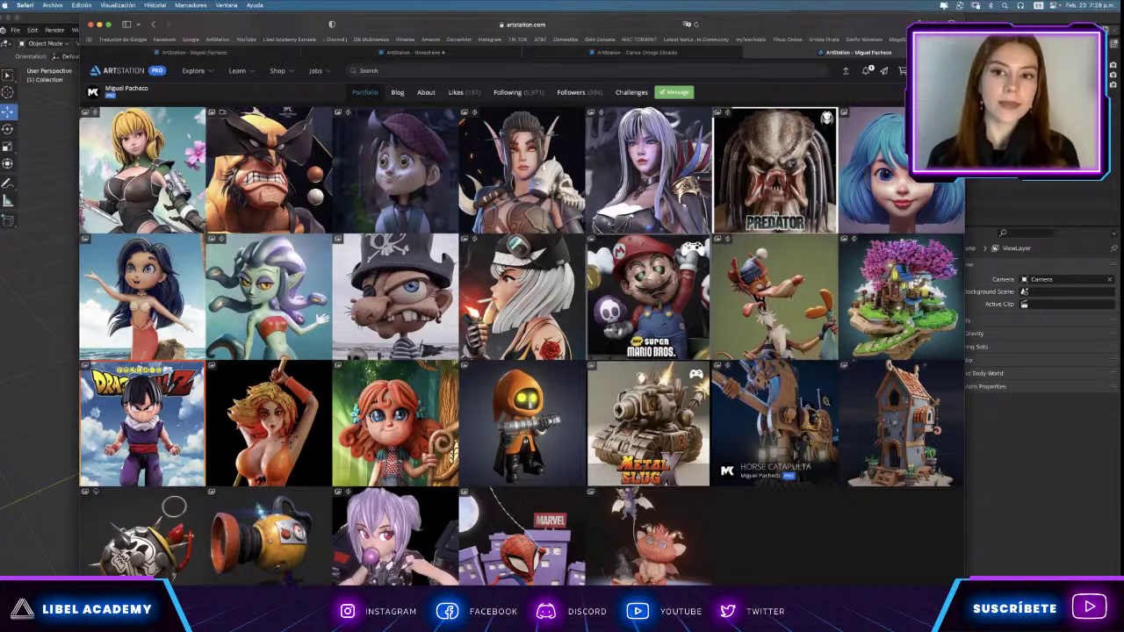
pyautogui.click(255, 602)
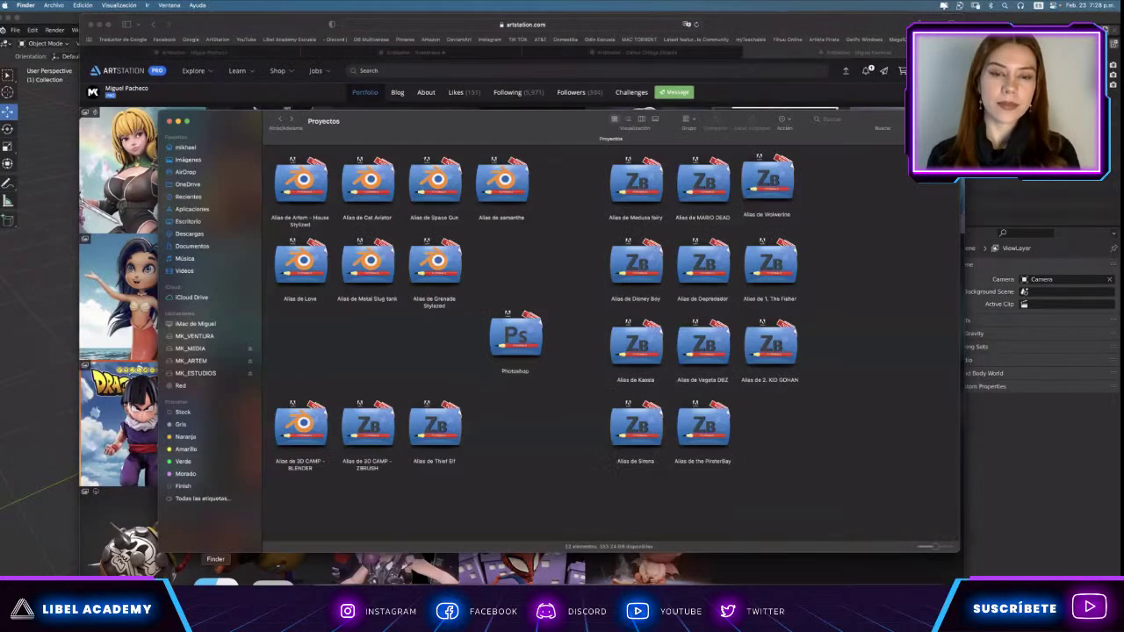
# Open the Photoshop folder and preview IMG_0038.JPG through Details, Test1, Wallpaper and Board.jpg.
pyautogui.doubleClick(515, 335)
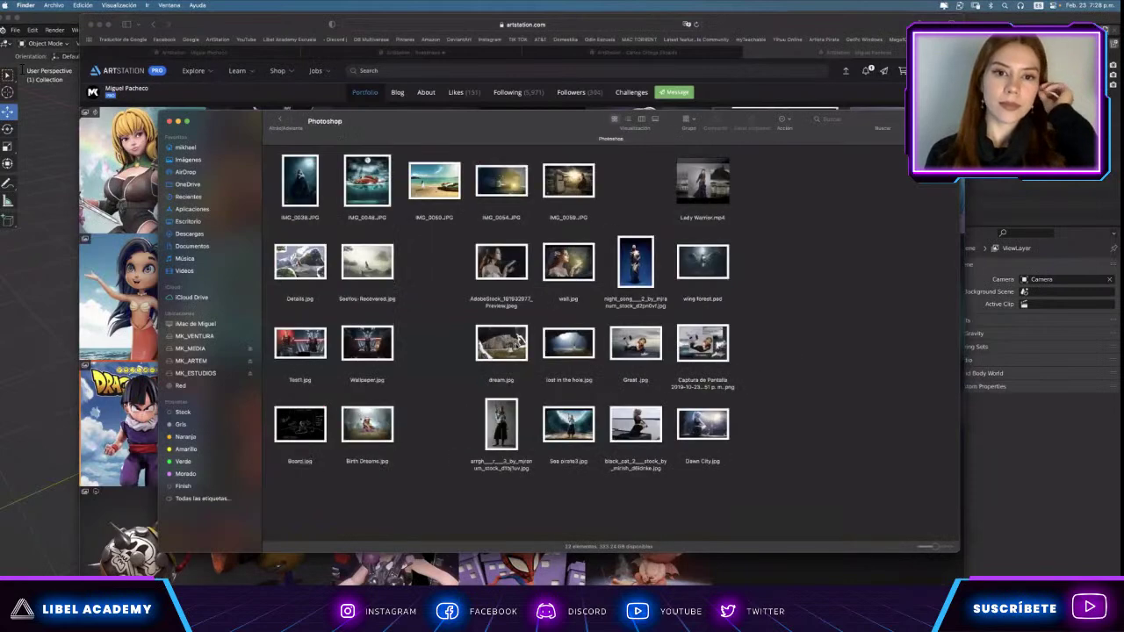
pyautogui.click(309, 188)
pyautogui.press('space')
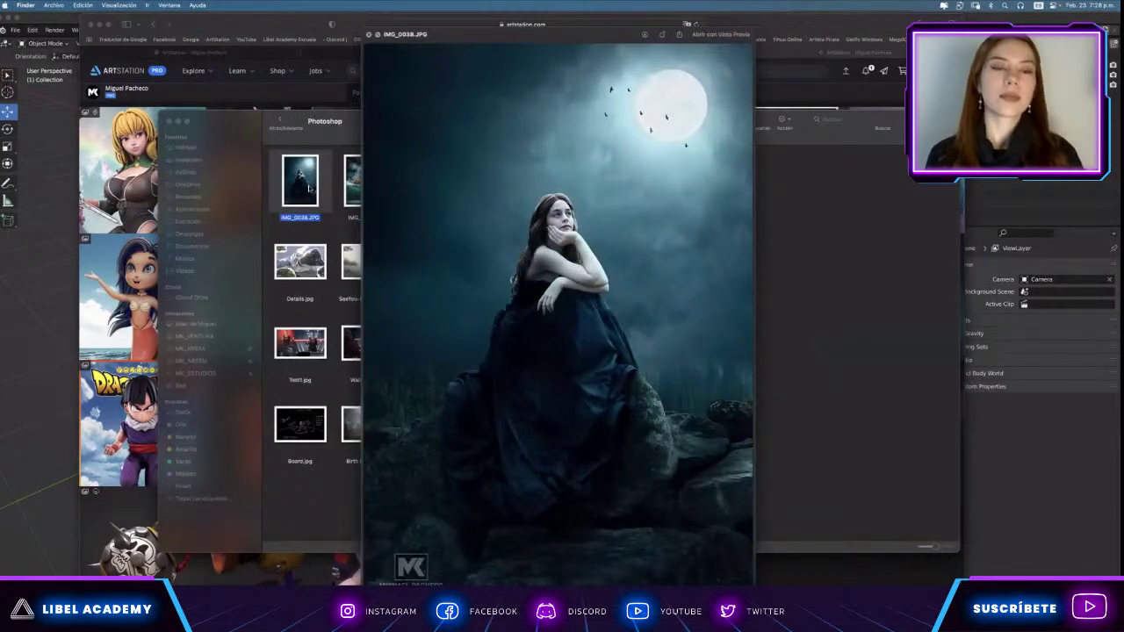
pyautogui.press('Right')
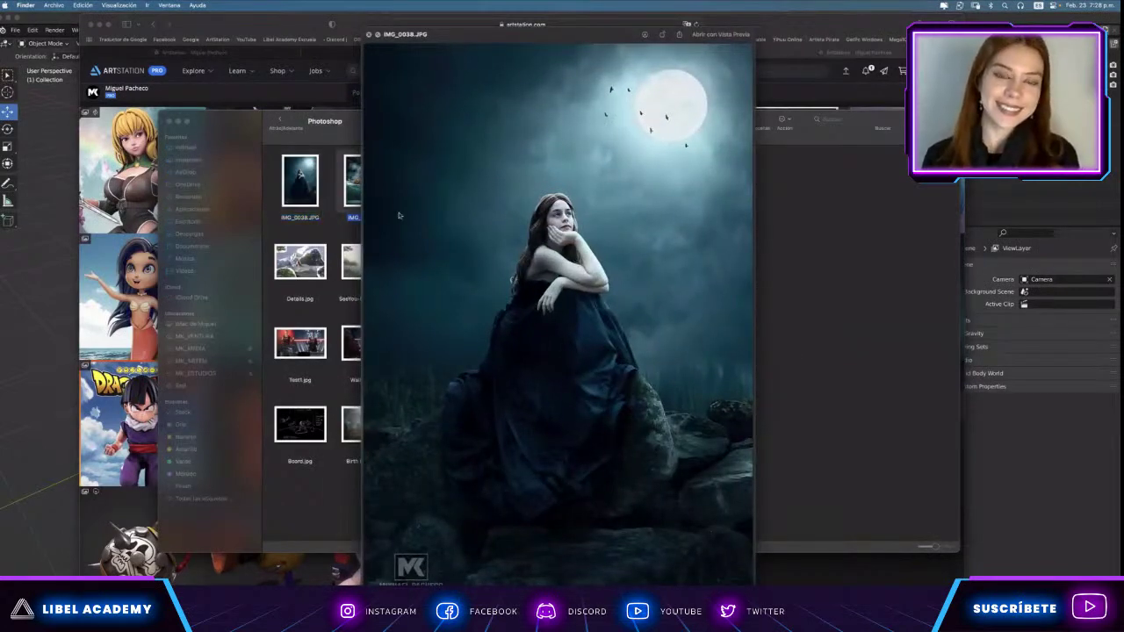
pyautogui.press('Left')
pyautogui.press('Down')
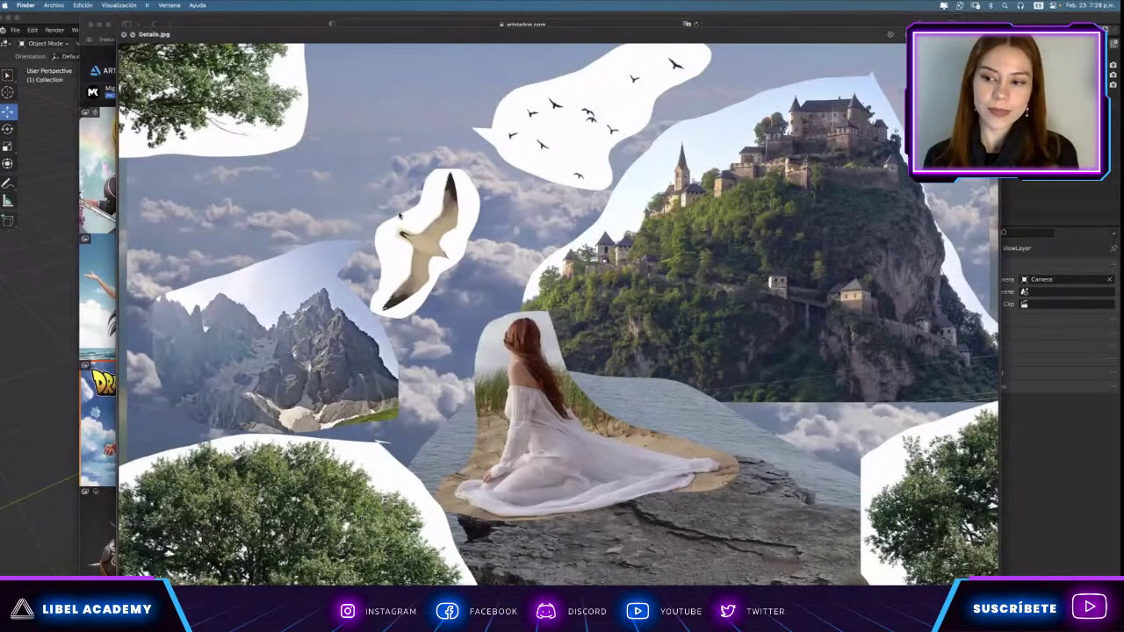
pyautogui.press('Down')
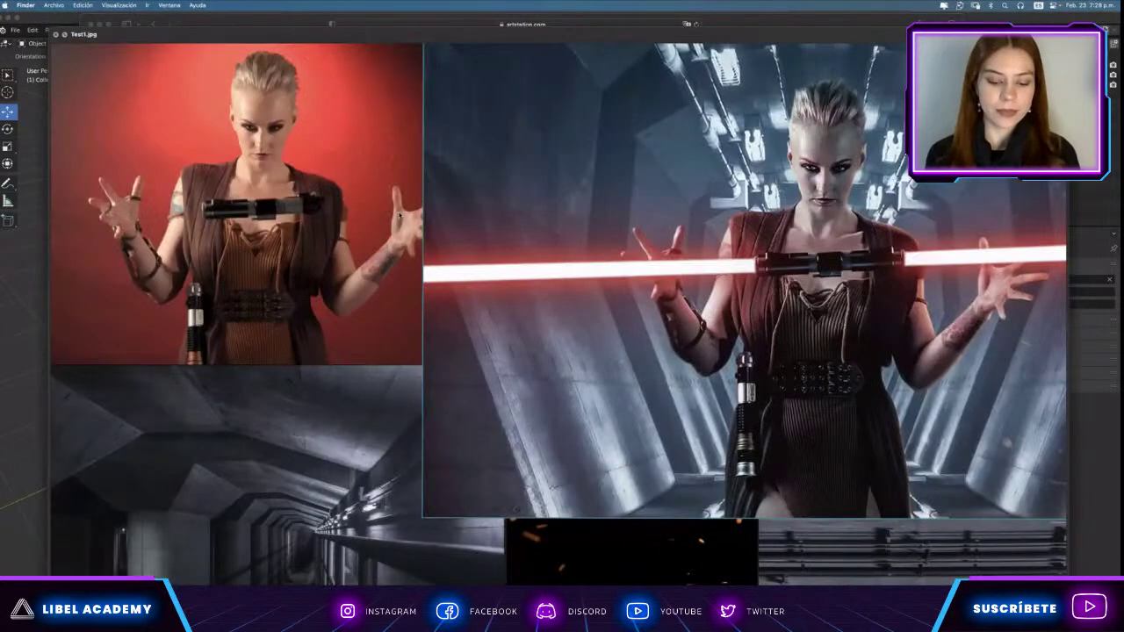
pyautogui.press('Down')
pyautogui.press('Down')
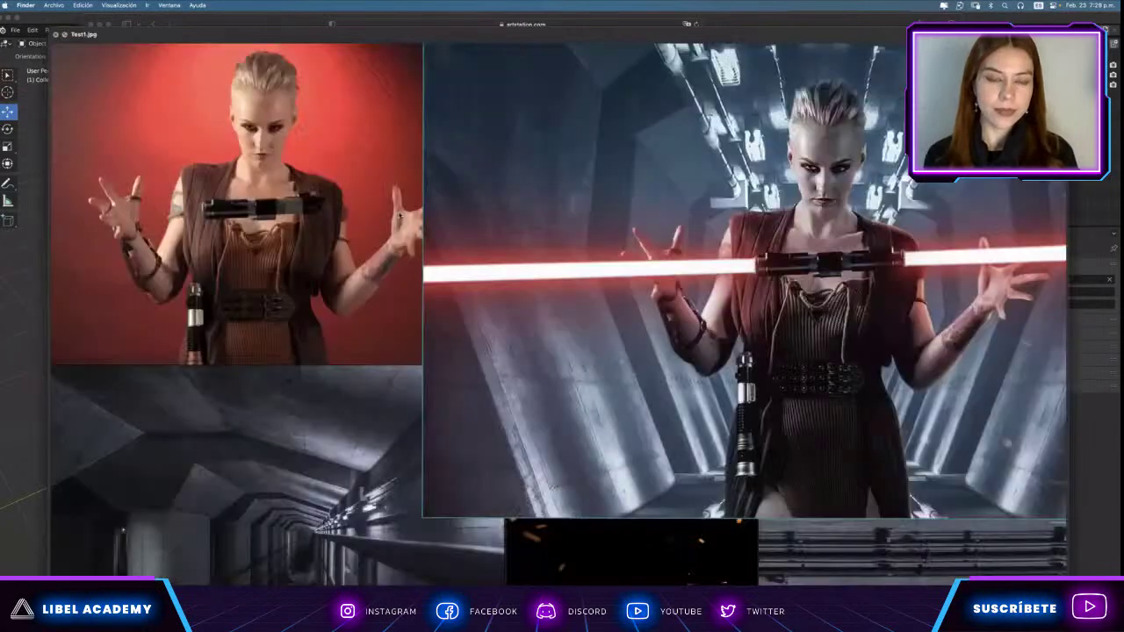
pyautogui.press('Down')
pyautogui.press('Down')
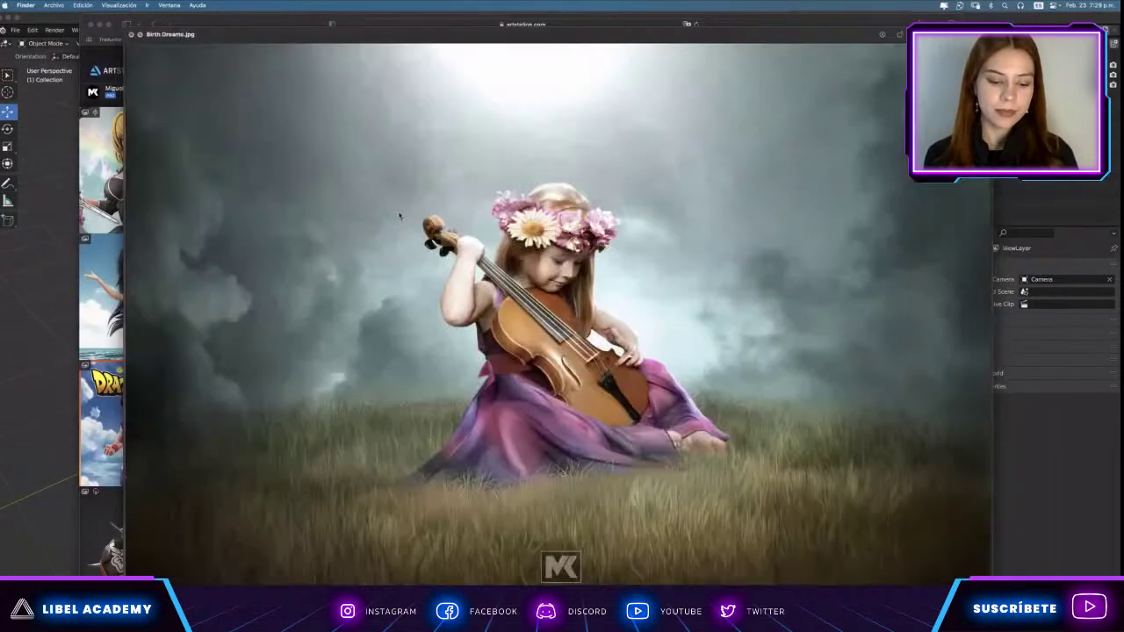
pyautogui.press('space')
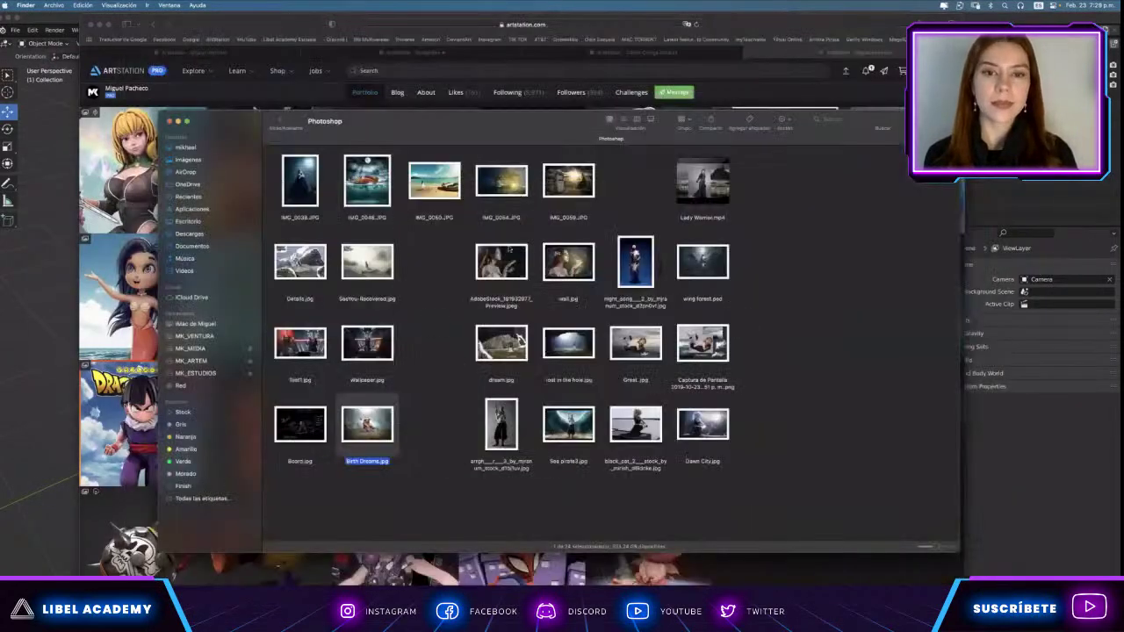
# Preview the AdobeStock image, wall.jpg, dream.jpg and lost in the hole.jpg full size.
pyautogui.click(509, 252)
pyautogui.press('space')
pyautogui.press('Right')
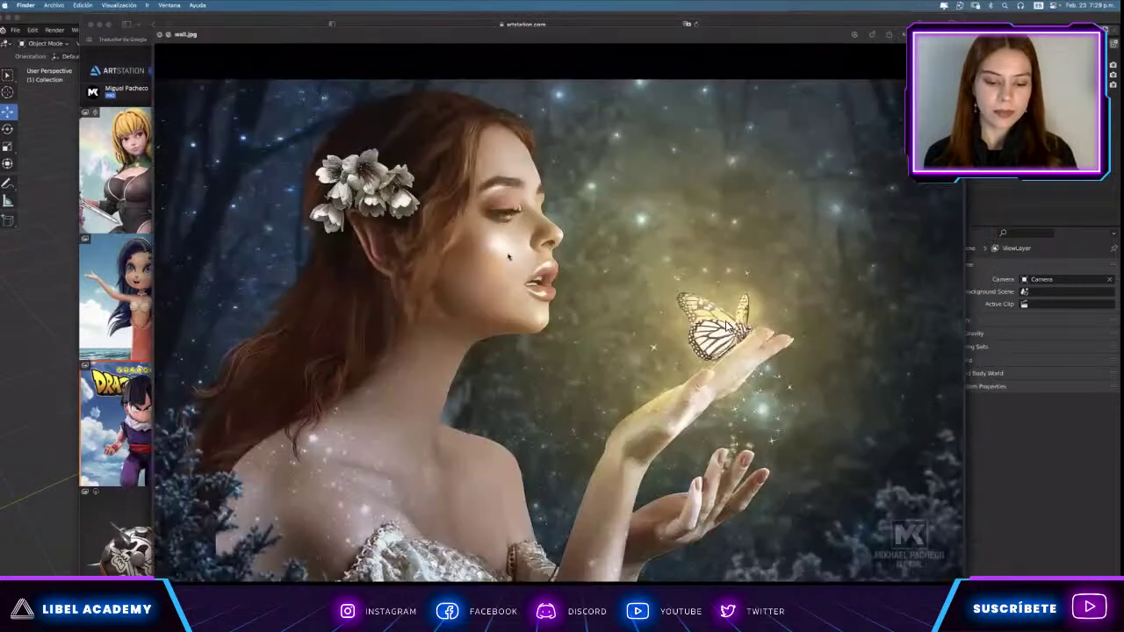
pyautogui.press('space')
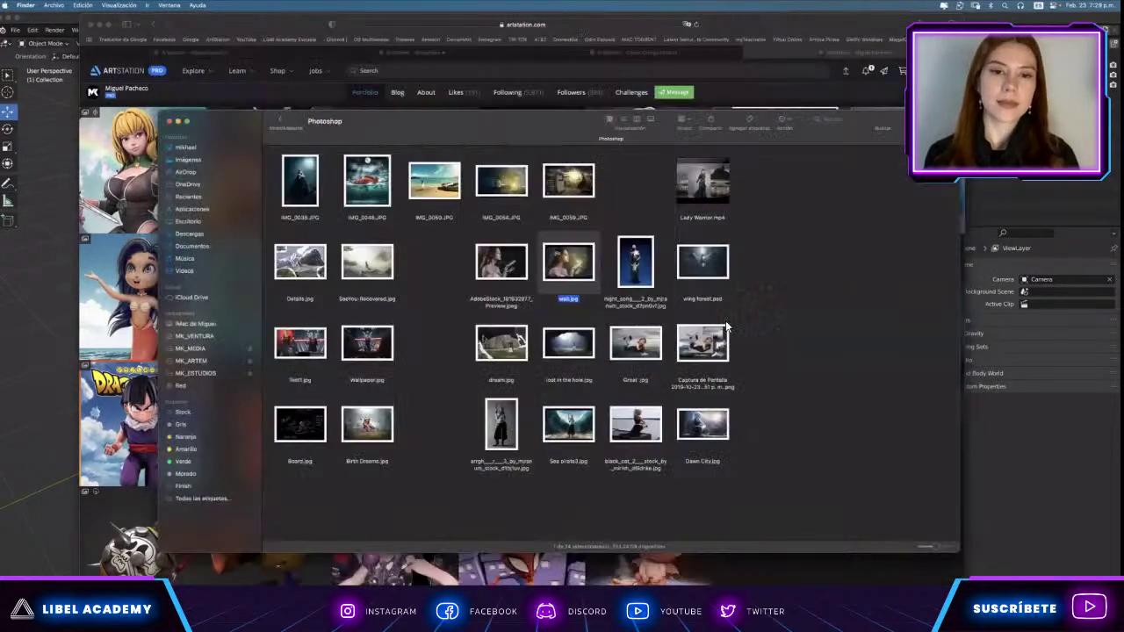
pyautogui.press('Down')
pyautogui.press('Left')
pyautogui.press('space')
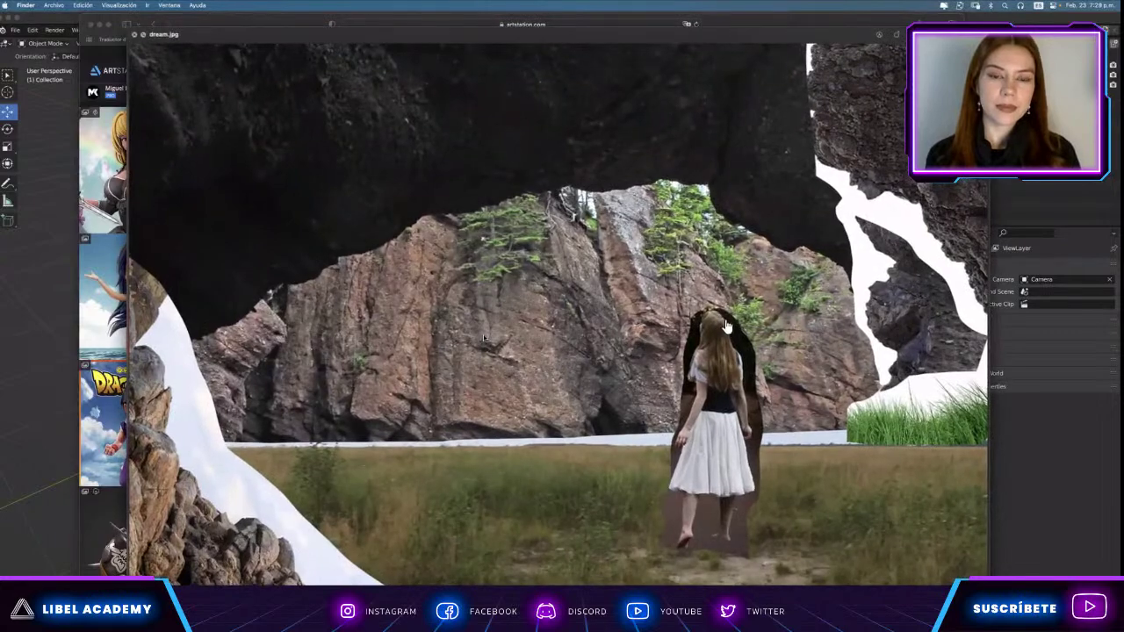
pyautogui.press('Right')
pyautogui.press('space')
# Preview the pirate stock photo, Sea pirate3.jpg, the black cat image and Dawn City.jpg.
pyautogui.press('Down')
pyautogui.press('Left')
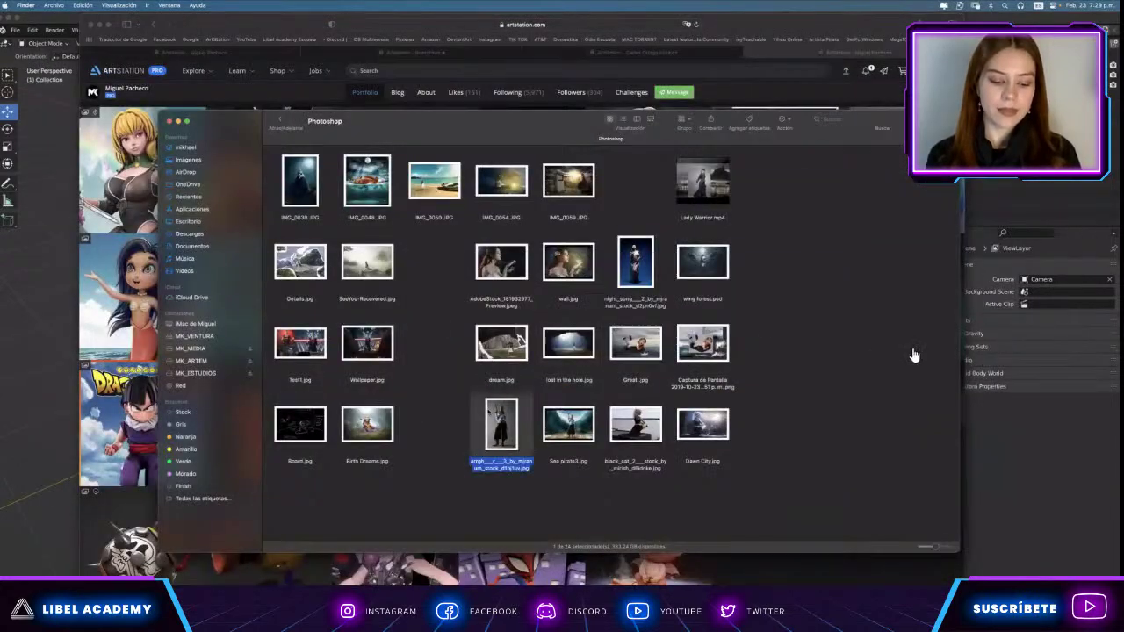
pyautogui.press('space')
pyautogui.press('Right')
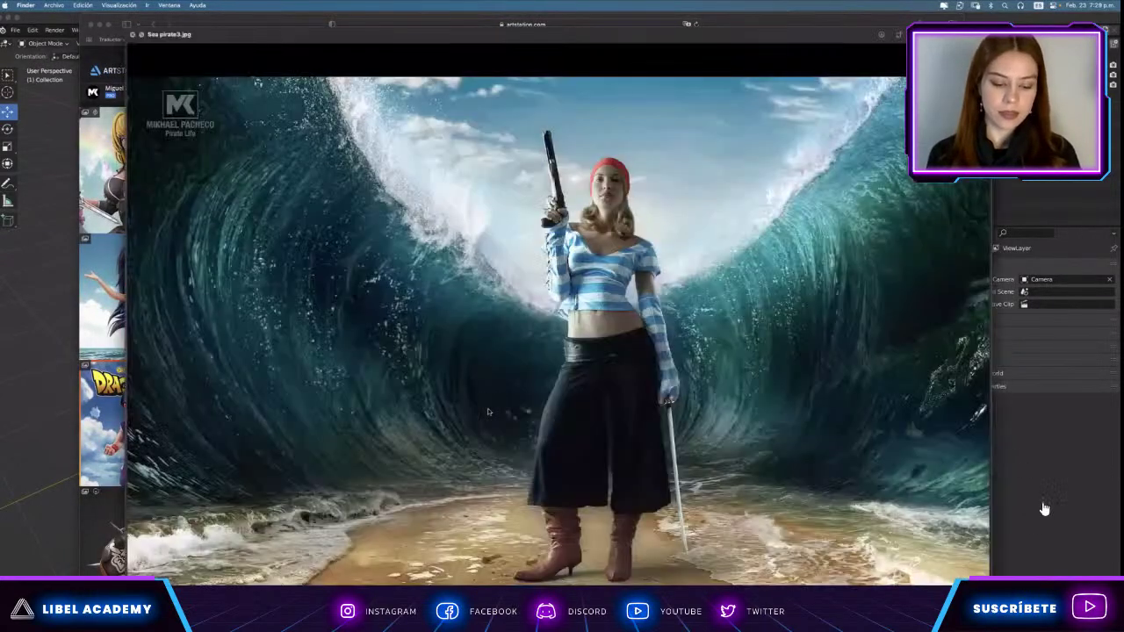
pyautogui.press('Right')
pyautogui.press('Right')
pyautogui.press('space')
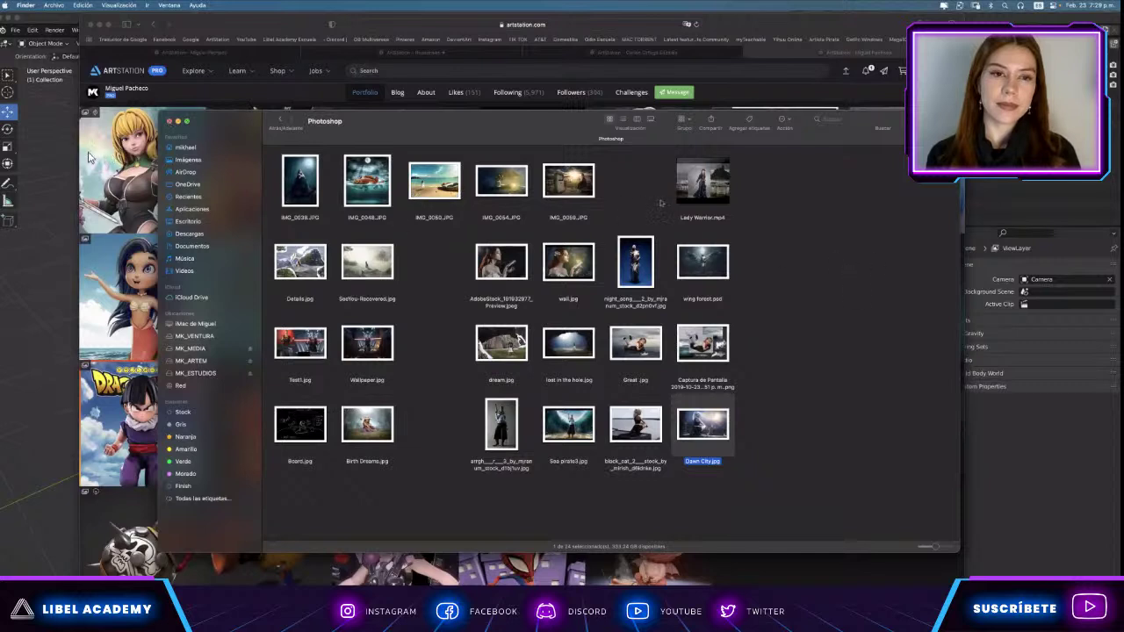
pyautogui.click(713, 207)
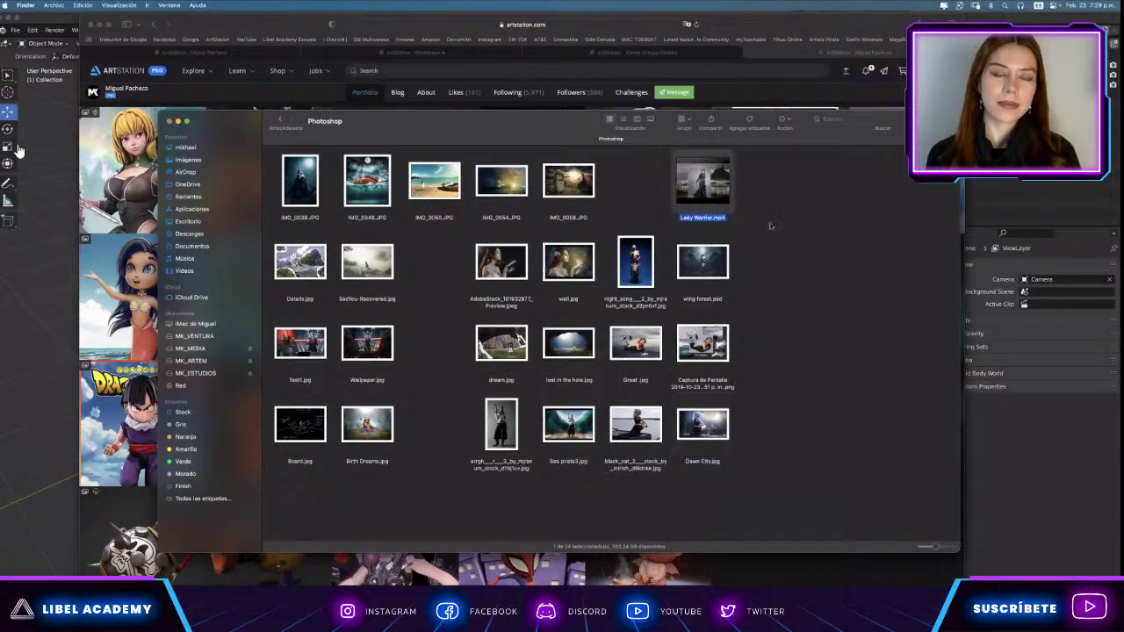
# Play the Lady Warrior.mp4 preview, then hide Finder to reveal the ArtStation portfolio.
pyautogui.press('space')
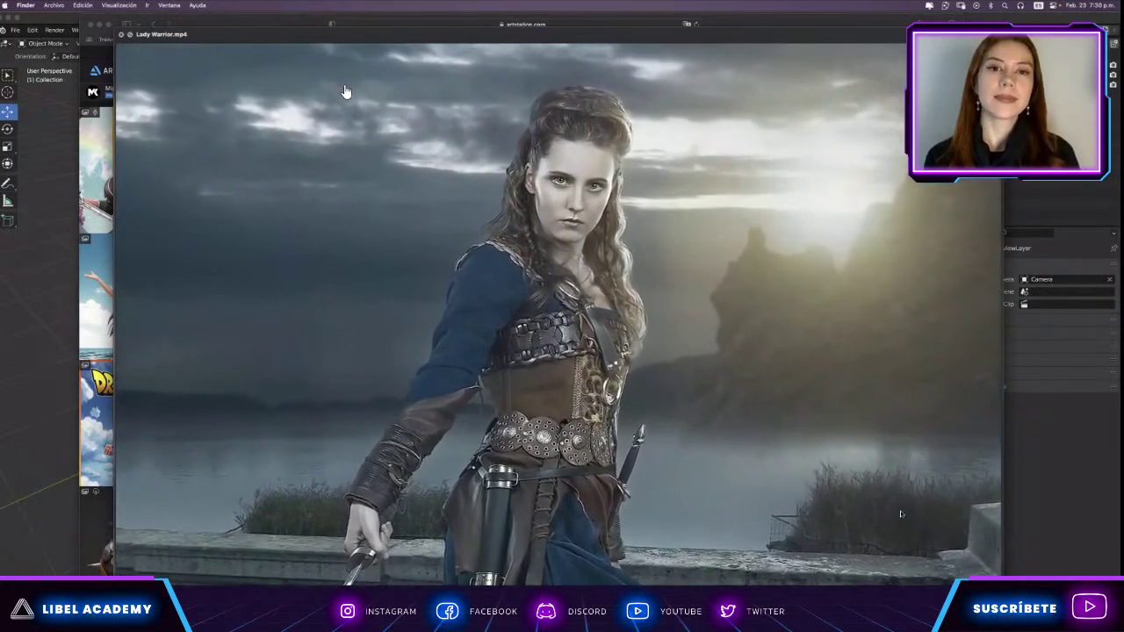
pyautogui.press('space')
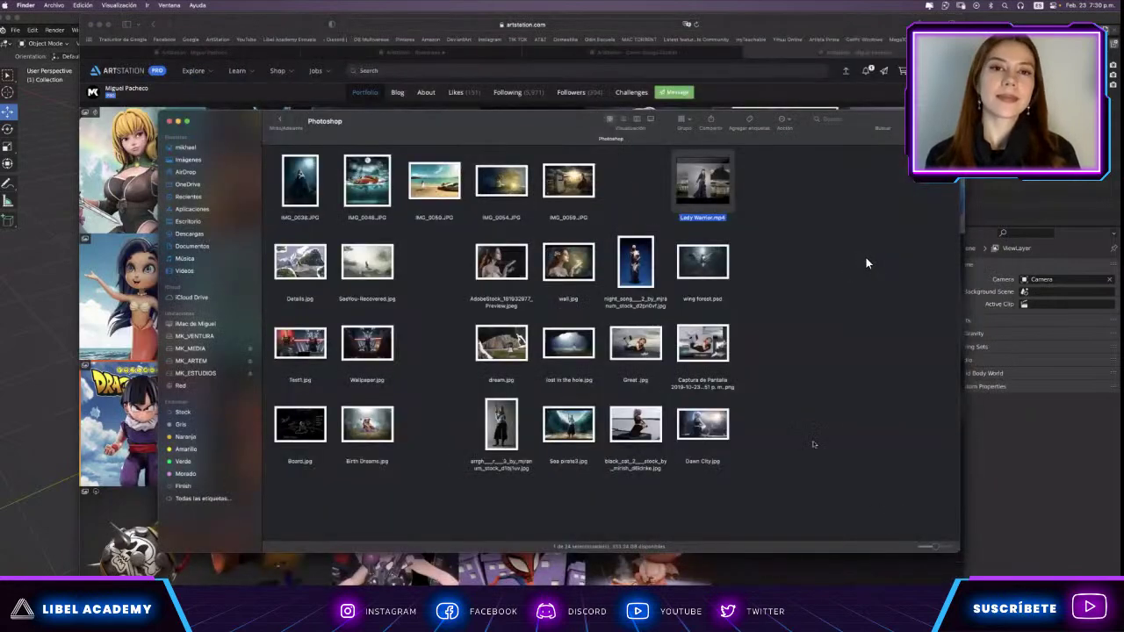
pyautogui.click(781, 279)
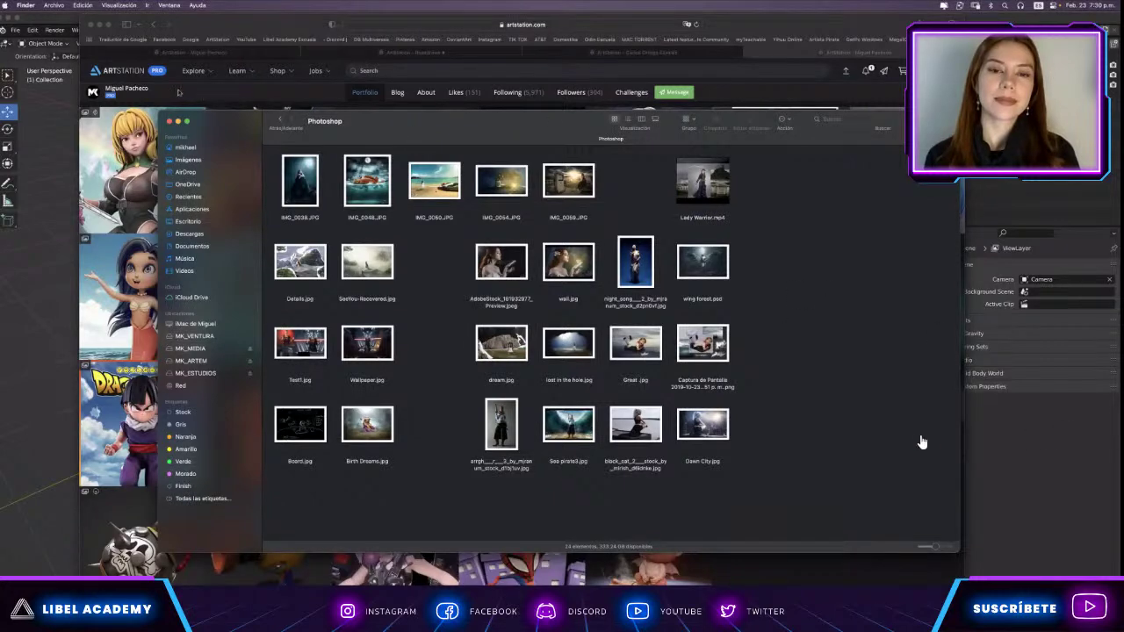
pyautogui.press('super+tab')
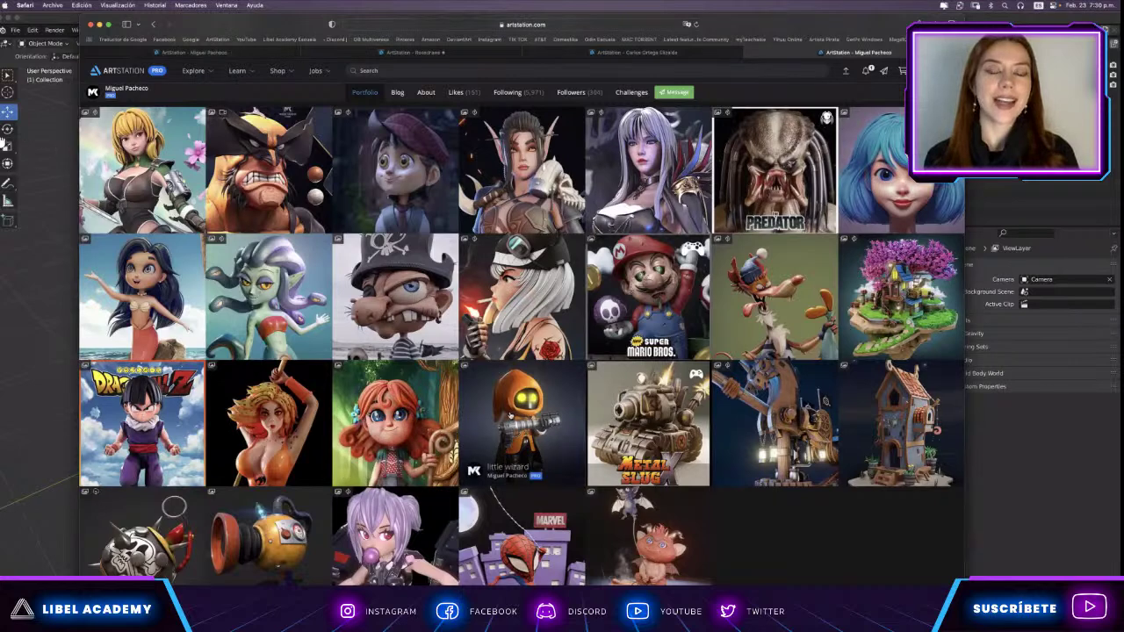
pyautogui.scroll(3, 511, 416)
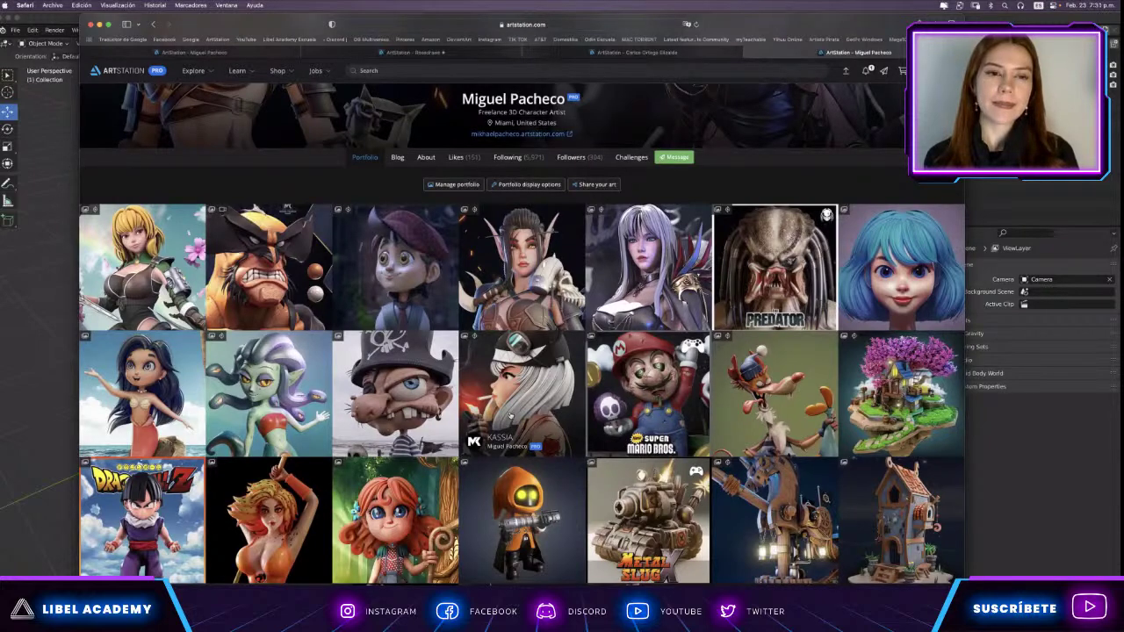
pyautogui.scroll(-2, 510, 415)
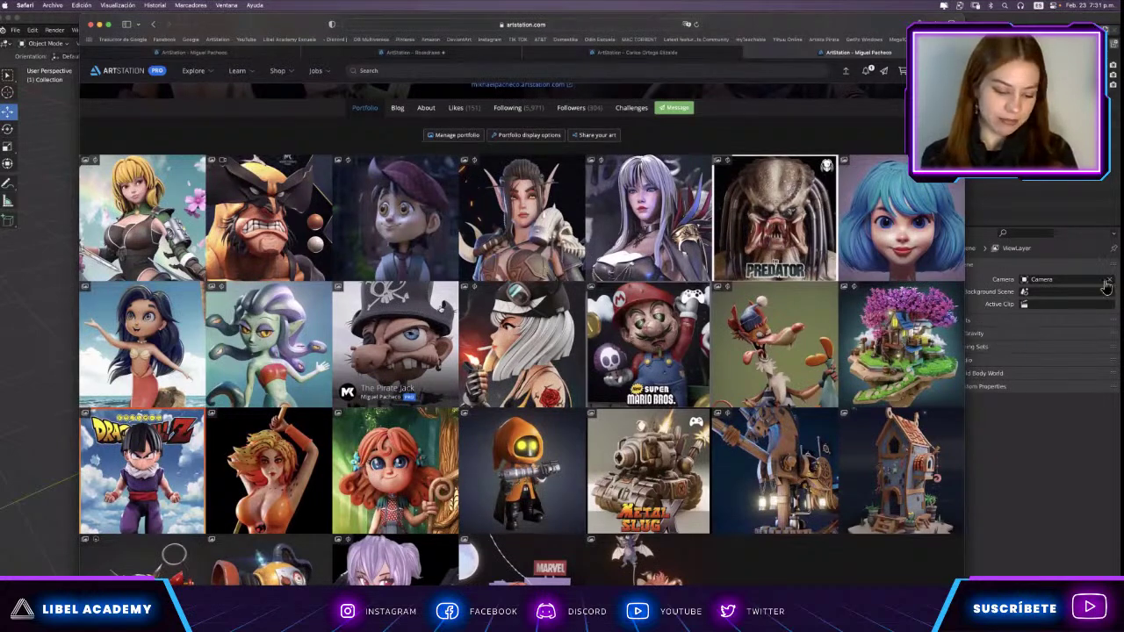
pyautogui.scroll(-2, 276, 390)
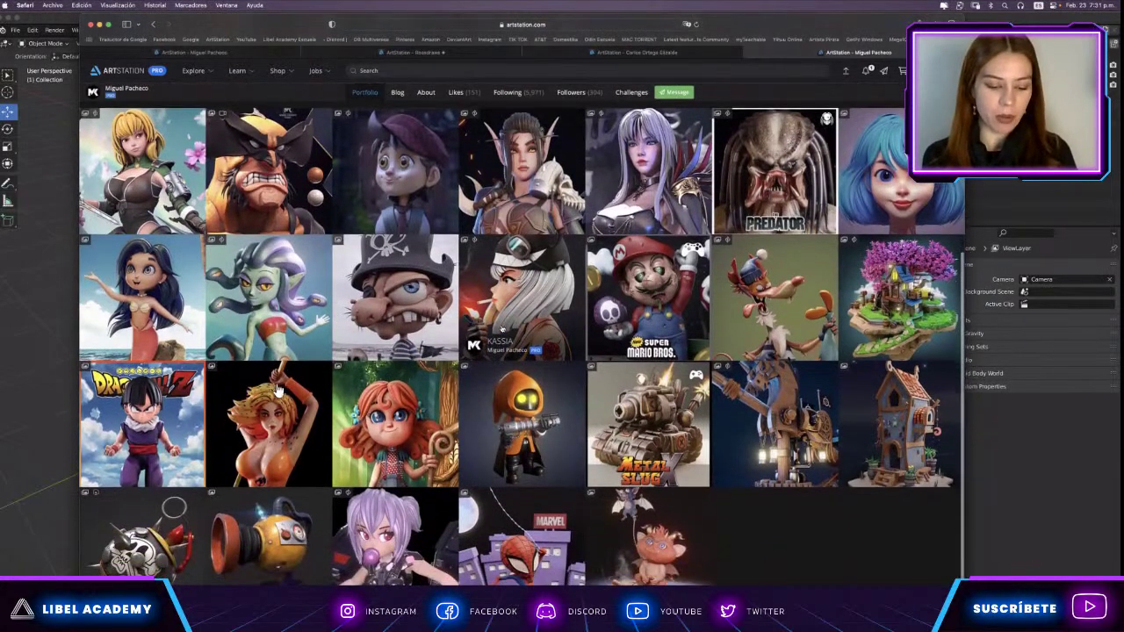
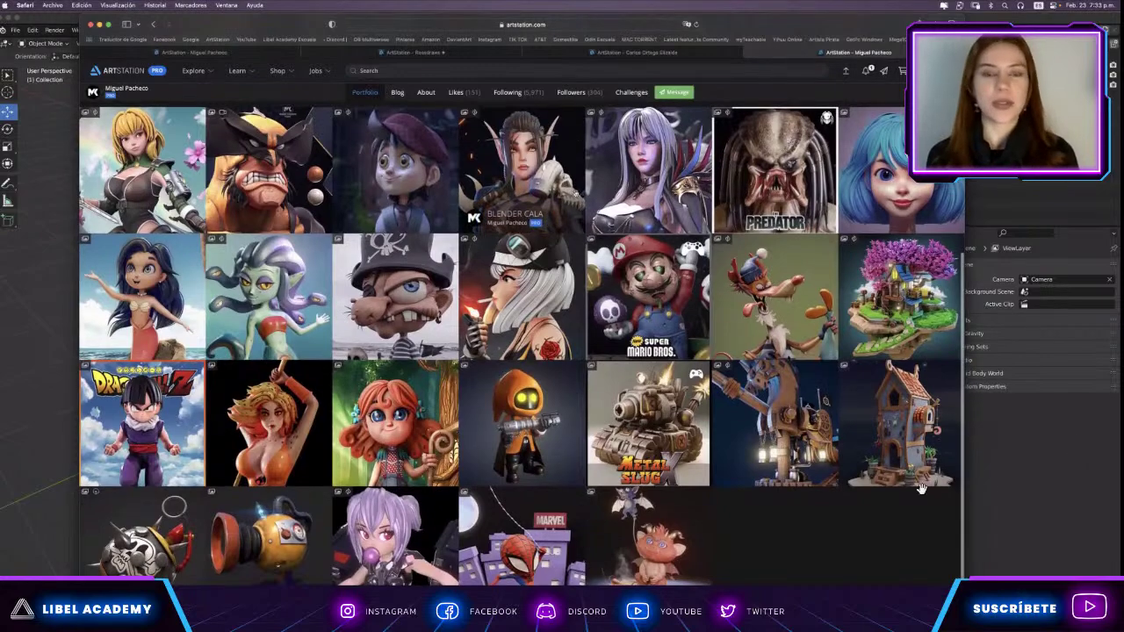
# Open the Sea Fishing artwork from the portfolio and scroll through its images.
pyautogui.scroll(3, 884, 246)
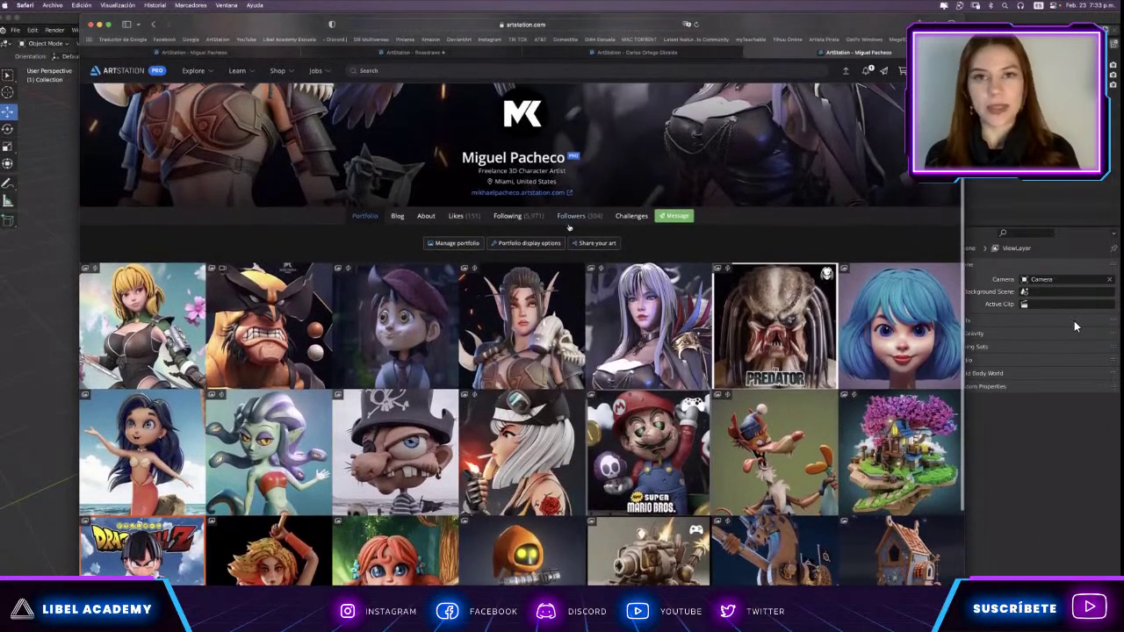
pyautogui.scroll(-4, 570, 230)
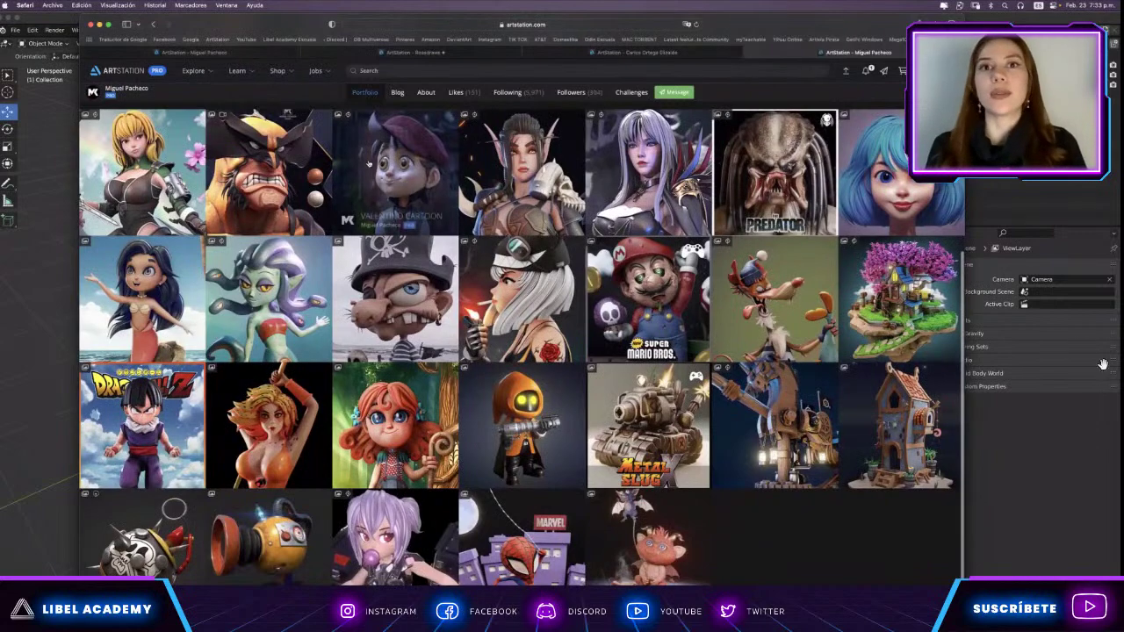
pyautogui.click(778, 277)
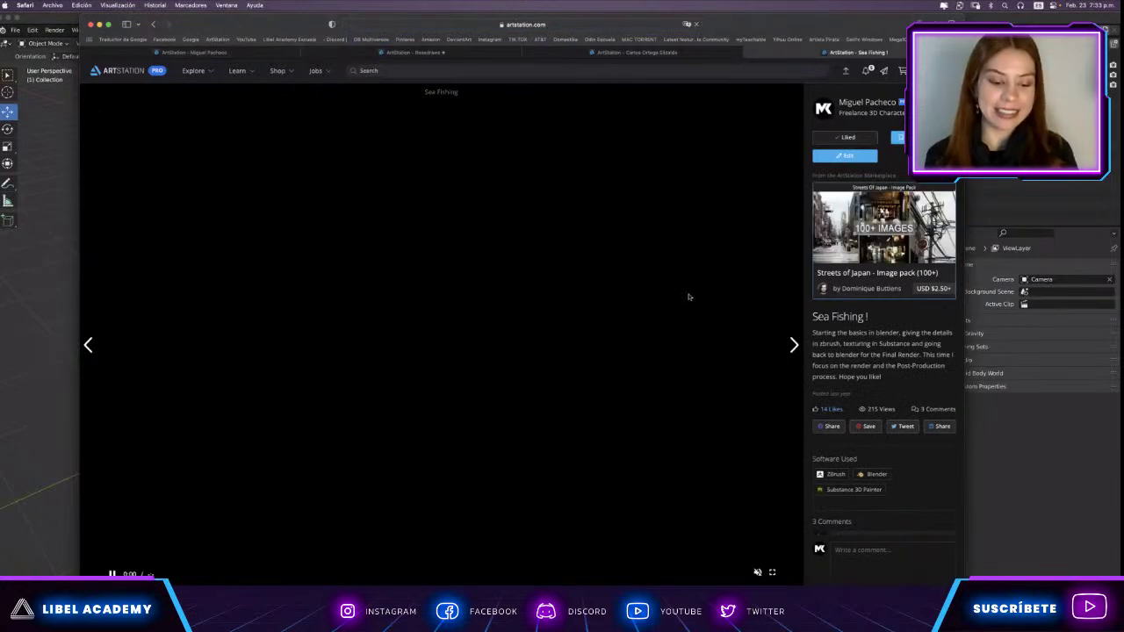
pyautogui.scroll(-2, 692, 296)
pyautogui.scroll(-2, 689, 297)
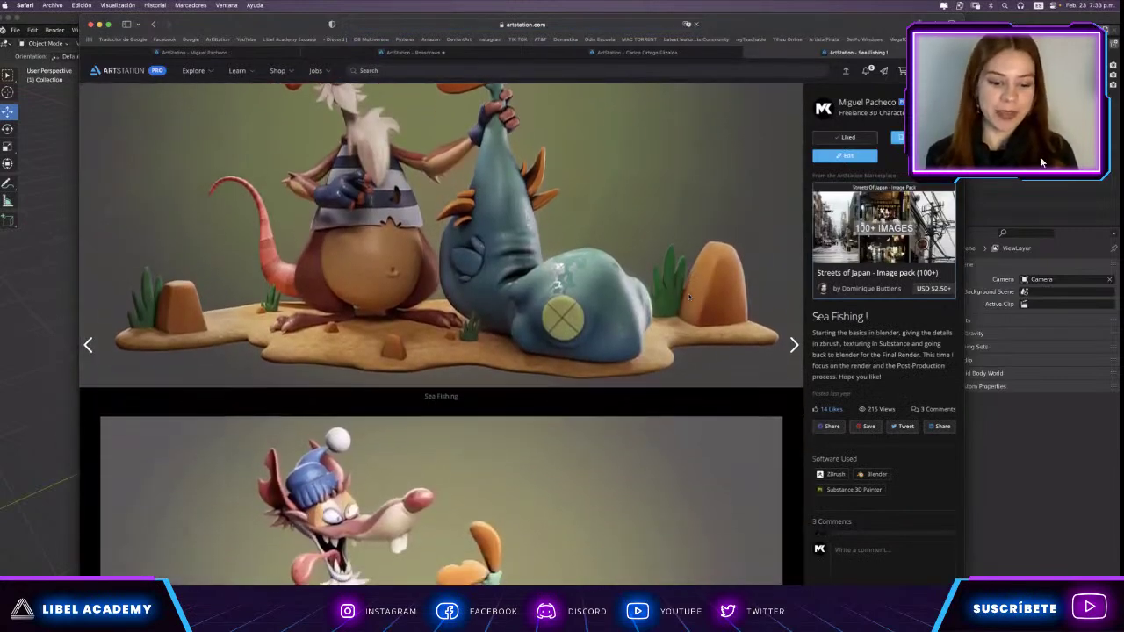
pyautogui.scroll(-3, 689, 297)
pyautogui.scroll(-1, 689, 297)
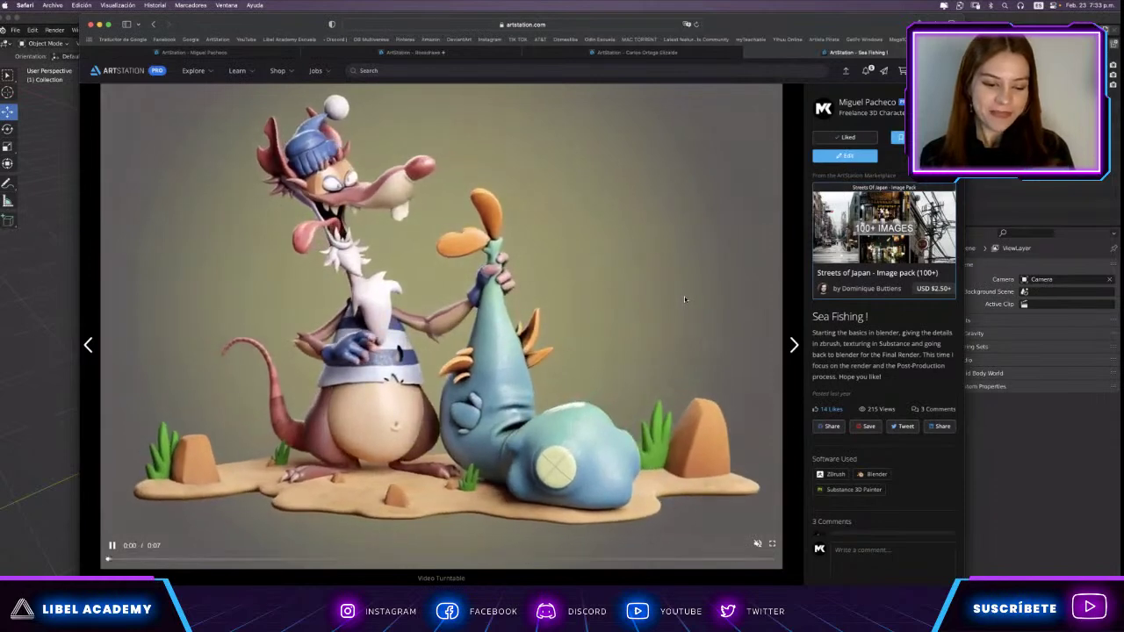
# Return to the portfolio, glance at THE PREDATOR page, and go back to the grid.
pyautogui.click(152, 25)
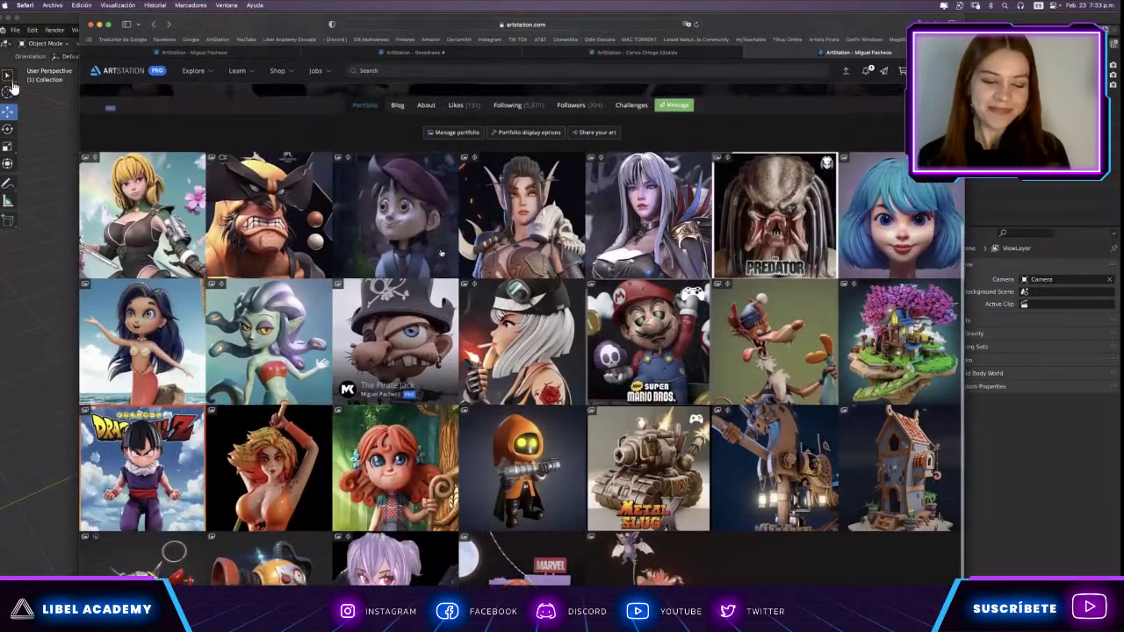
pyautogui.scroll(1, 440, 253)
pyautogui.click(935, 340)
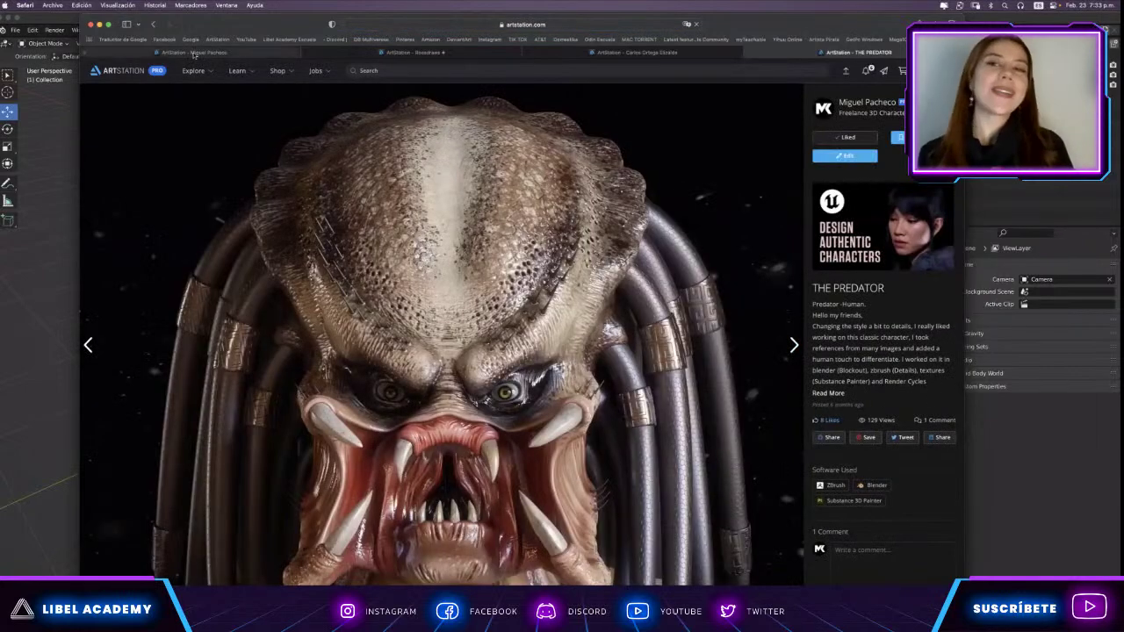
pyautogui.click(153, 25)
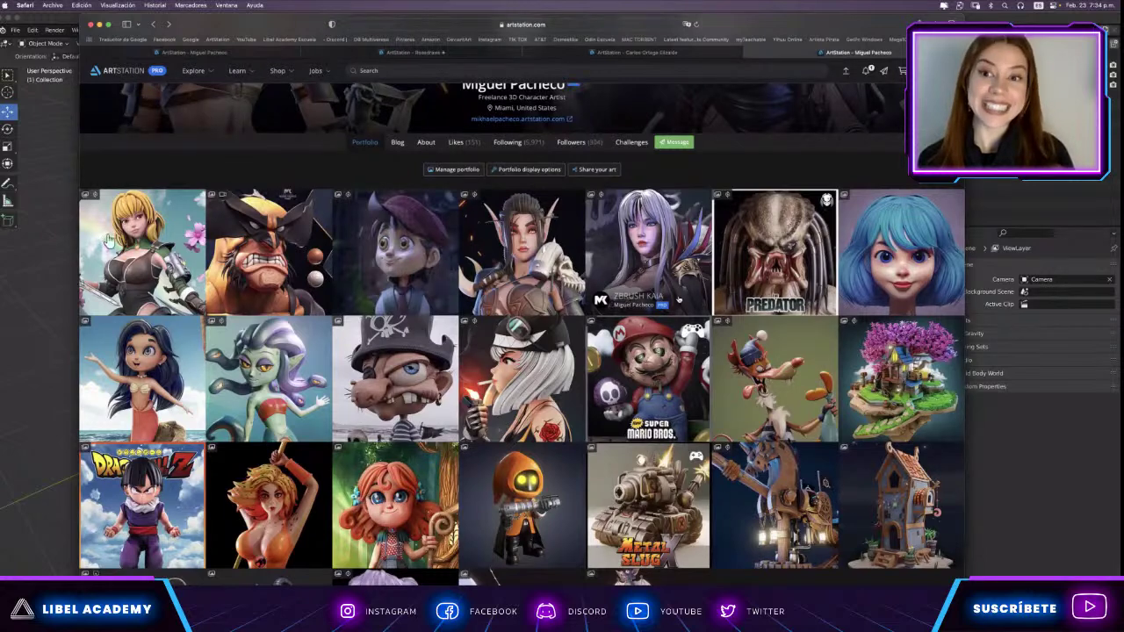
# Open THE THIEF artwork page and scroll down through its character and treasure-chest renders.
pyautogui.click(140, 255)
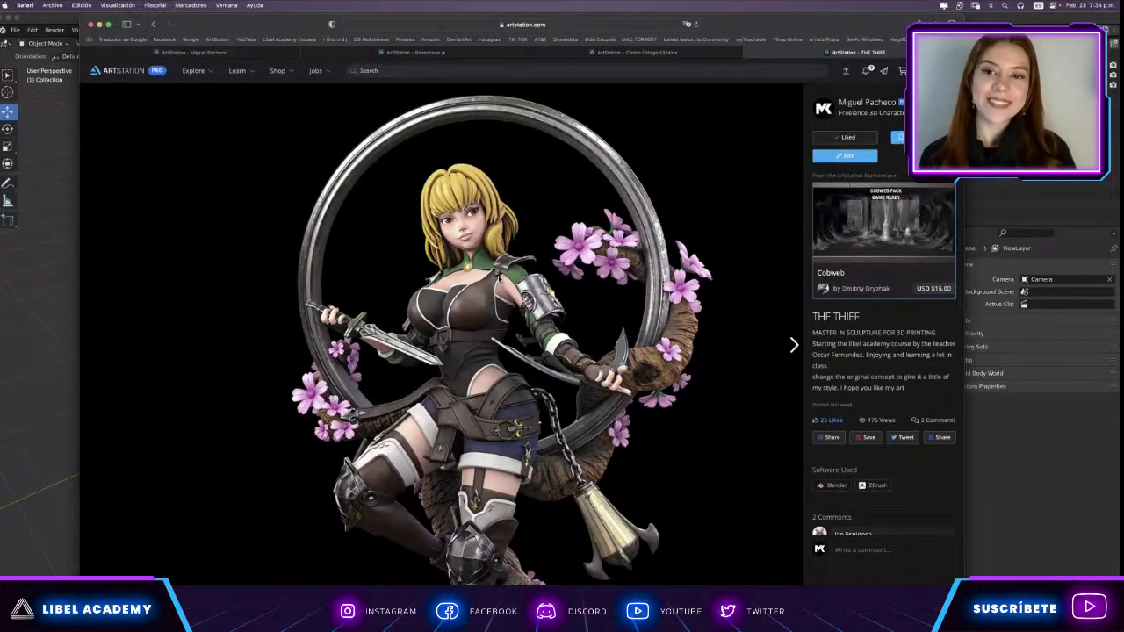
pyautogui.scroll(-1, 760, 226)
pyautogui.scroll(-2, 615, 263)
pyautogui.scroll(-2, 499, 279)
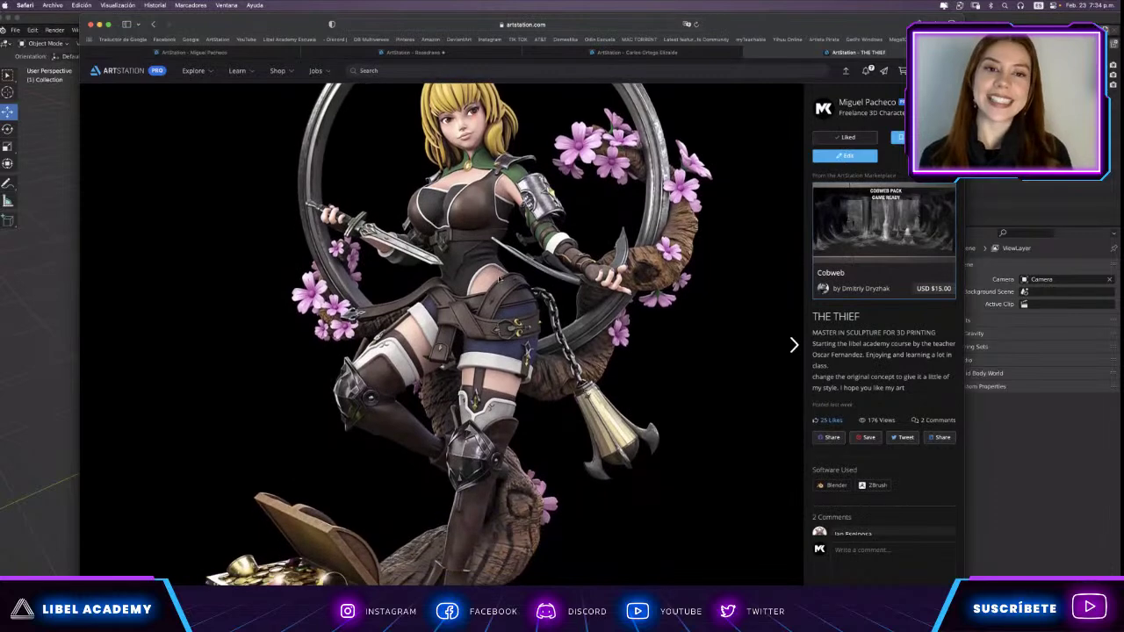
pyautogui.scroll(-3, 499, 280)
pyautogui.scroll(-1, 499, 279)
pyautogui.scroll(-2, 499, 280)
pyautogui.scroll(-2, 499, 279)
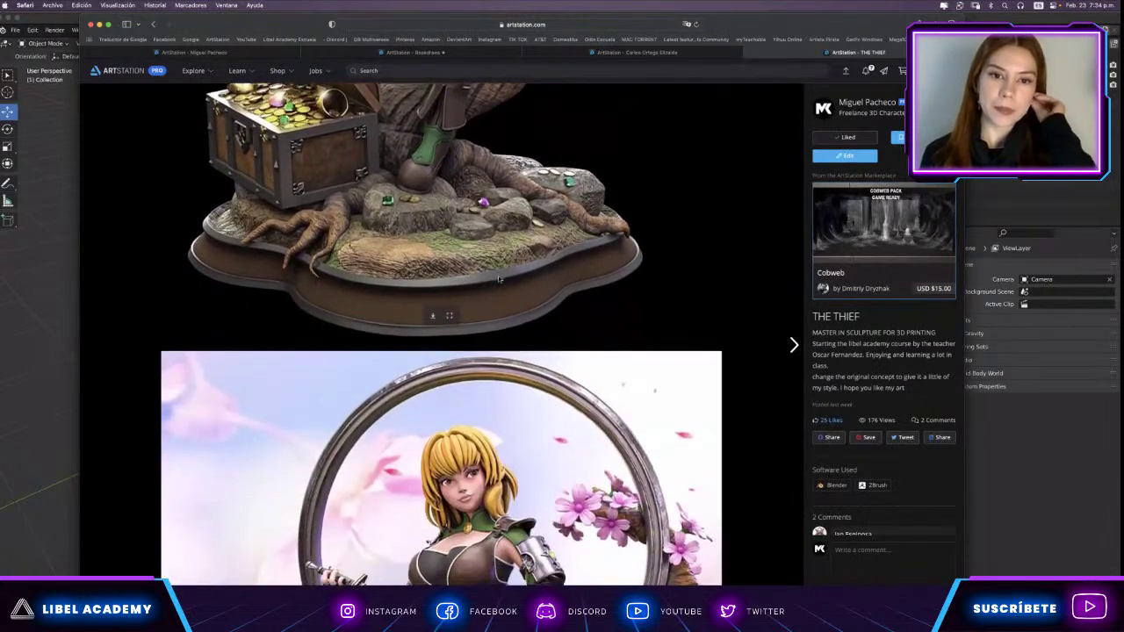
pyautogui.scroll(-1, 499, 280)
pyautogui.scroll(-3, 499, 279)
pyautogui.scroll(-1, 499, 279)
pyautogui.scroll(-1, 497, 279)
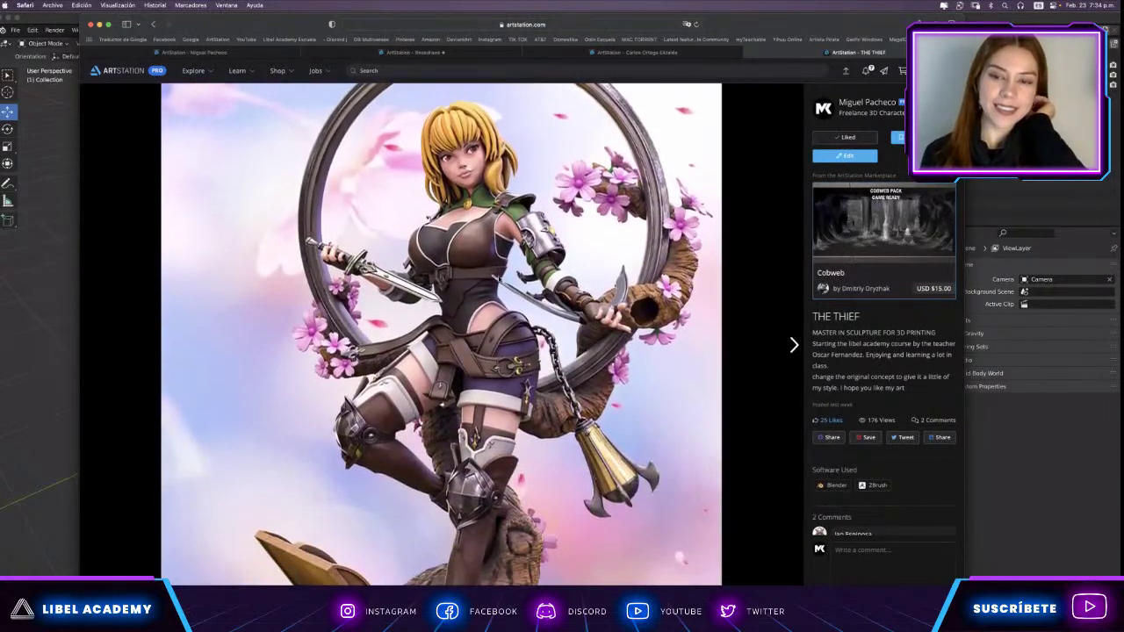
pyautogui.scroll(-1, 497, 279)
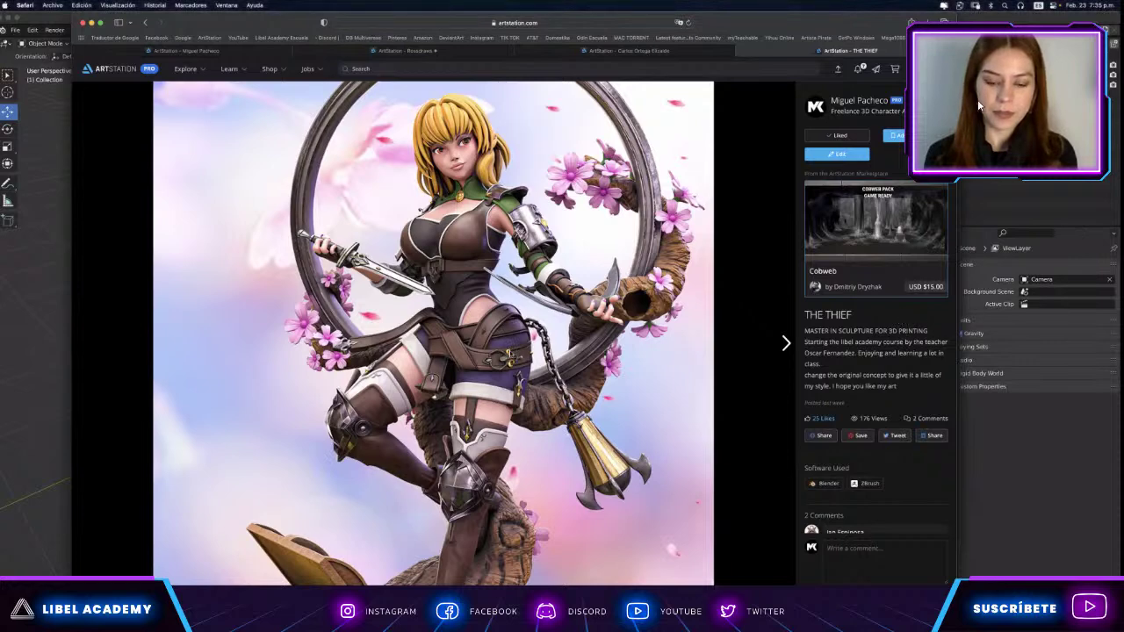
pyautogui.scroll(-3, 178, 132)
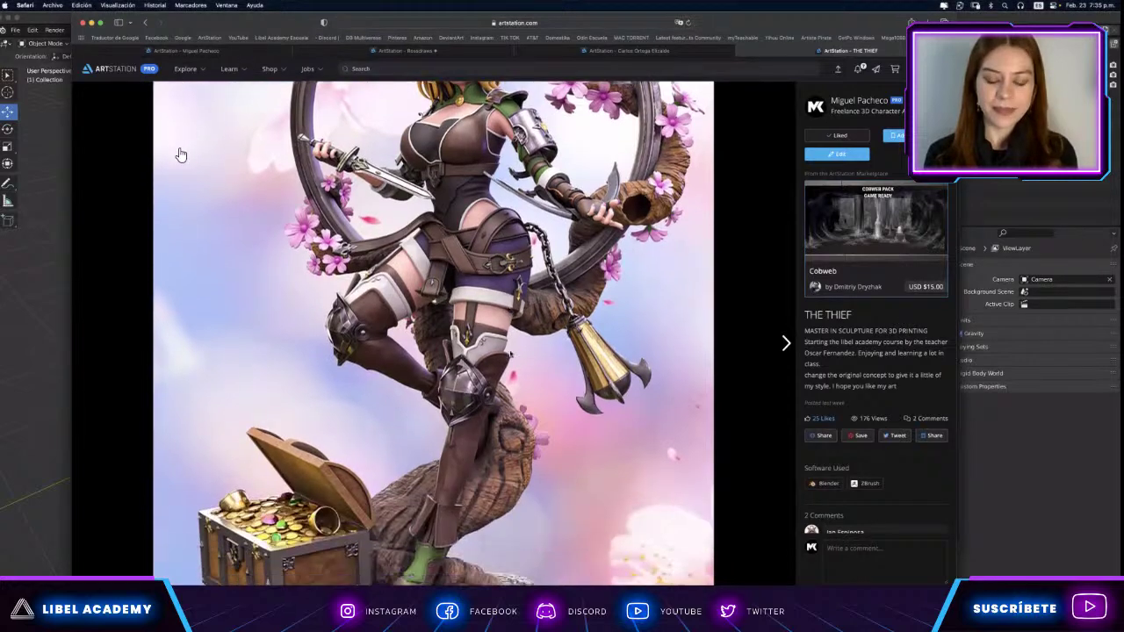
pyautogui.scroll(-2, 175, 136)
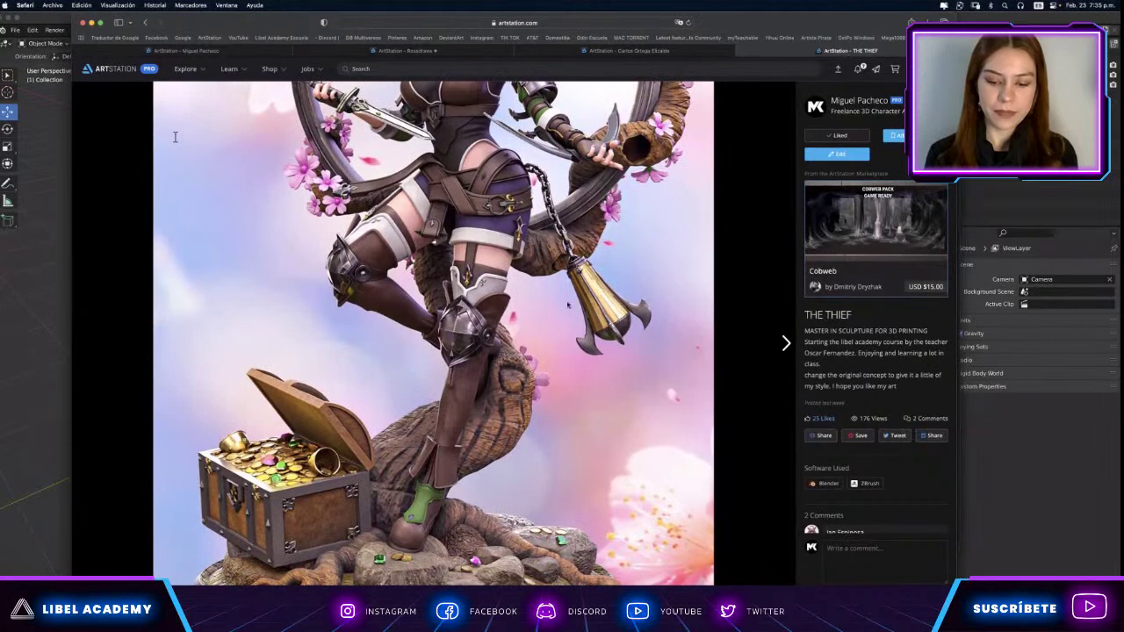
pyautogui.scroll(3, 175, 140)
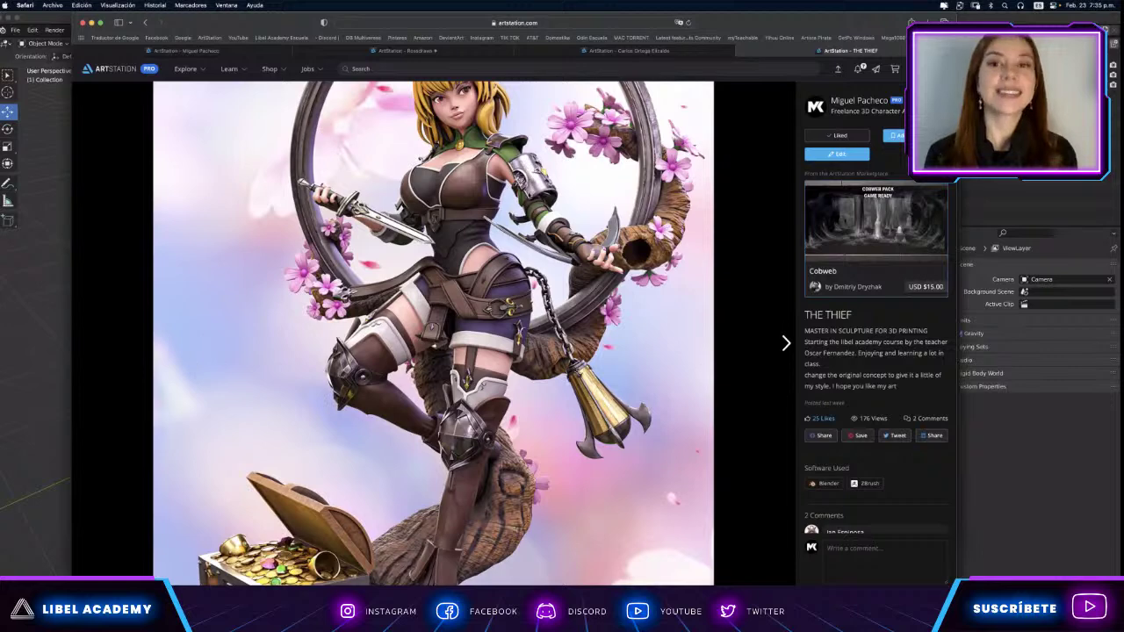
pyautogui.scroll(-3, 530, 196)
pyautogui.scroll(-4, 529, 196)
pyautogui.scroll(-4, 530, 197)
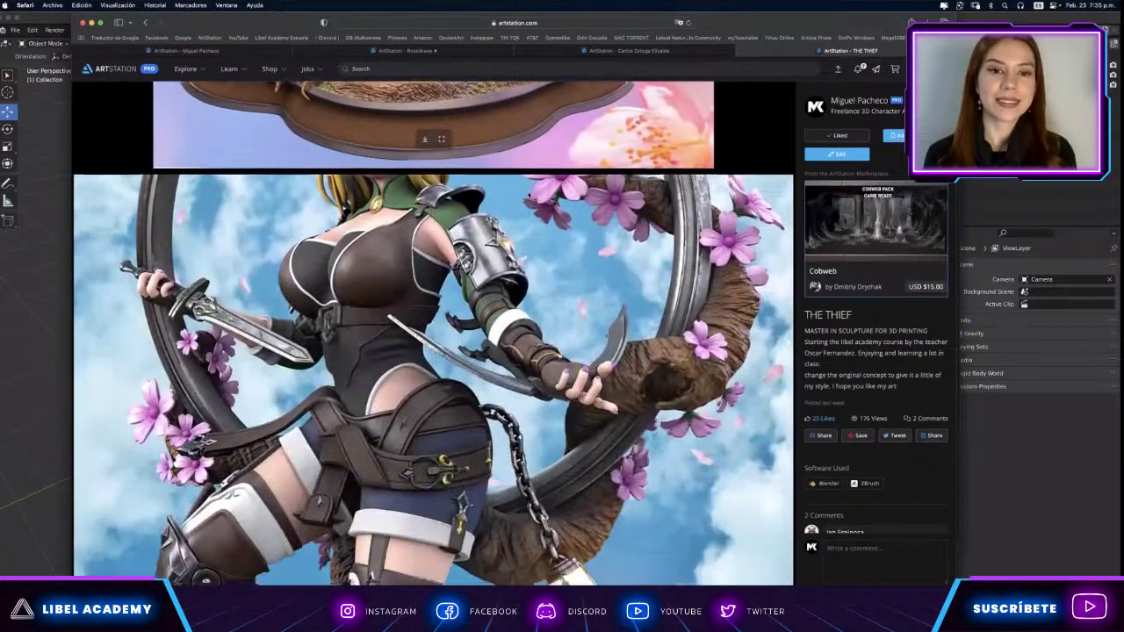
pyautogui.scroll(-3, 529, 197)
pyautogui.scroll(-3, 529, 197)
pyautogui.scroll(-2, 351, 369)
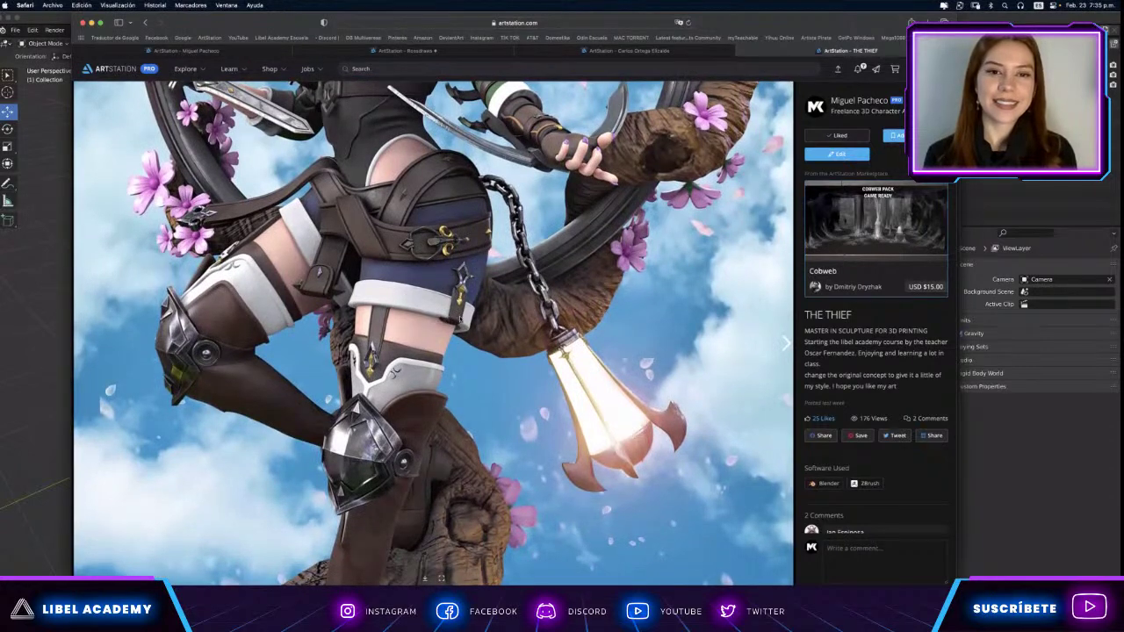
pyautogui.scroll(-5, 434, 334)
pyautogui.scroll(-3, 434, 334)
pyautogui.scroll(-3, 433, 333)
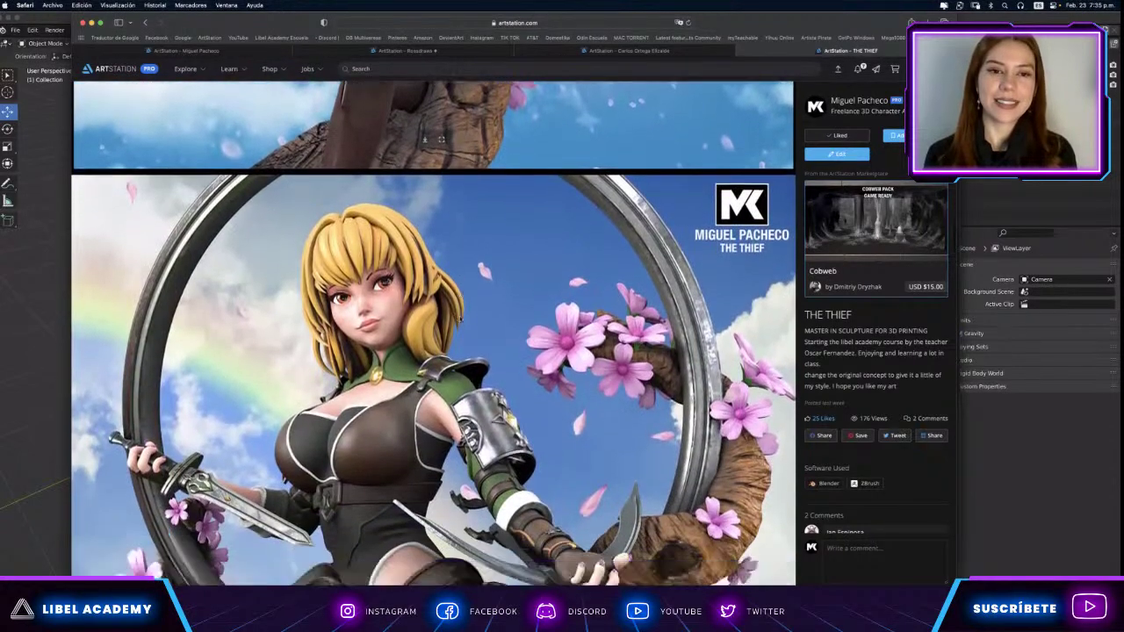
pyautogui.scroll(-2, 460, 320)
pyautogui.scroll(-2, 460, 319)
pyautogui.scroll(-2, 461, 320)
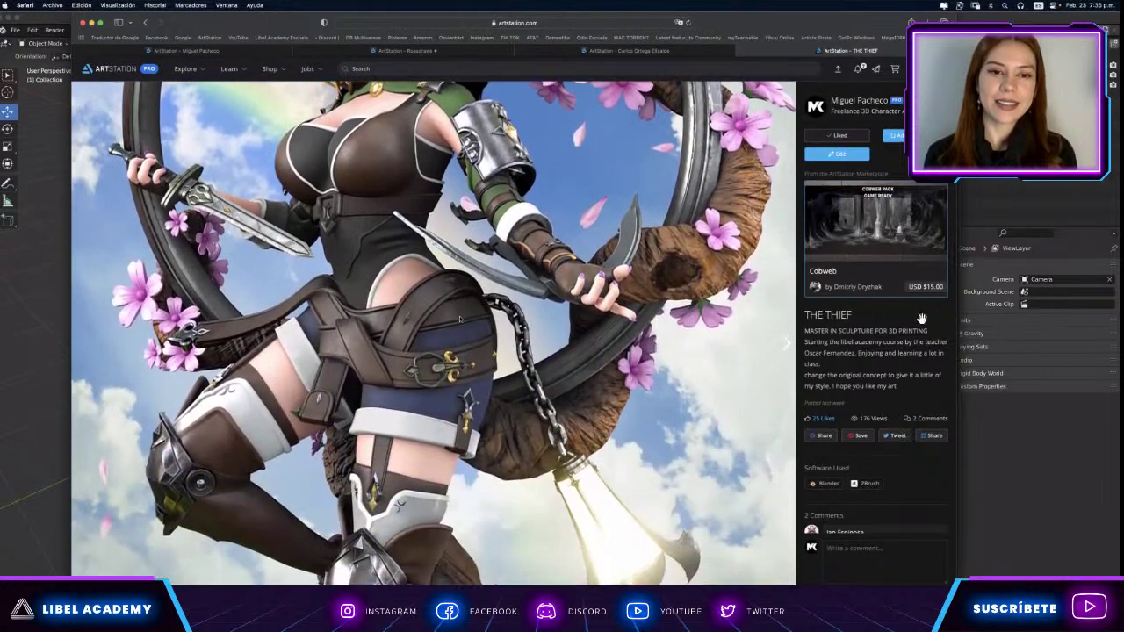
pyautogui.scroll(-2, 460, 319)
pyautogui.scroll(-2, 460, 319)
pyautogui.scroll(-2, 460, 320)
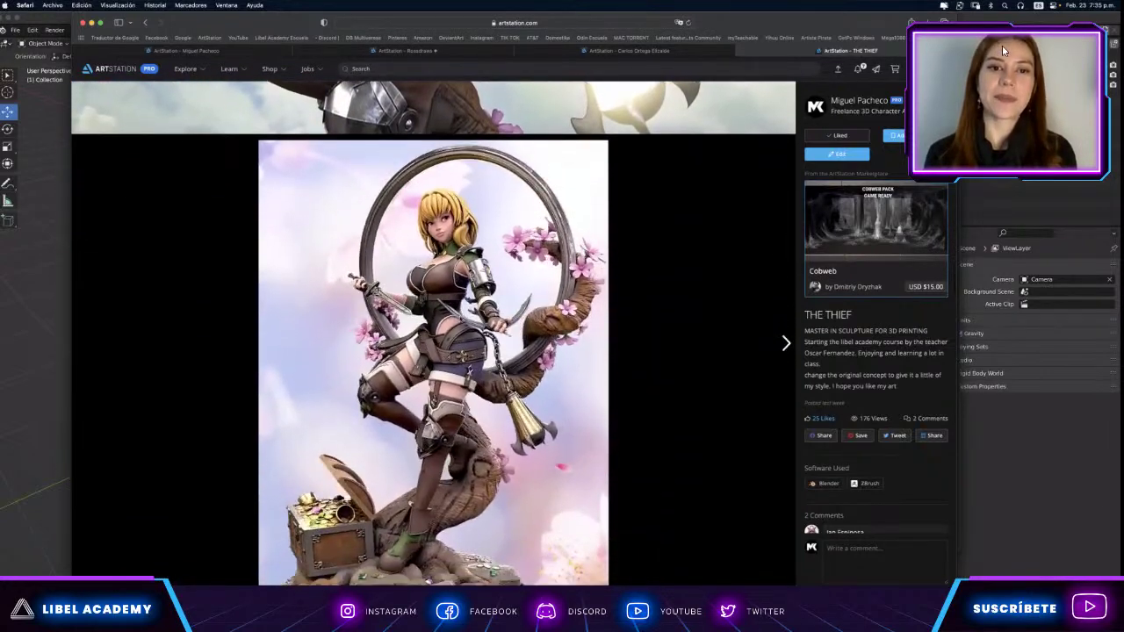
pyautogui.scroll(-1, 460, 319)
pyautogui.scroll(-2, 460, 319)
pyautogui.scroll(-1, 460, 320)
pyautogui.scroll(-3, 460, 319)
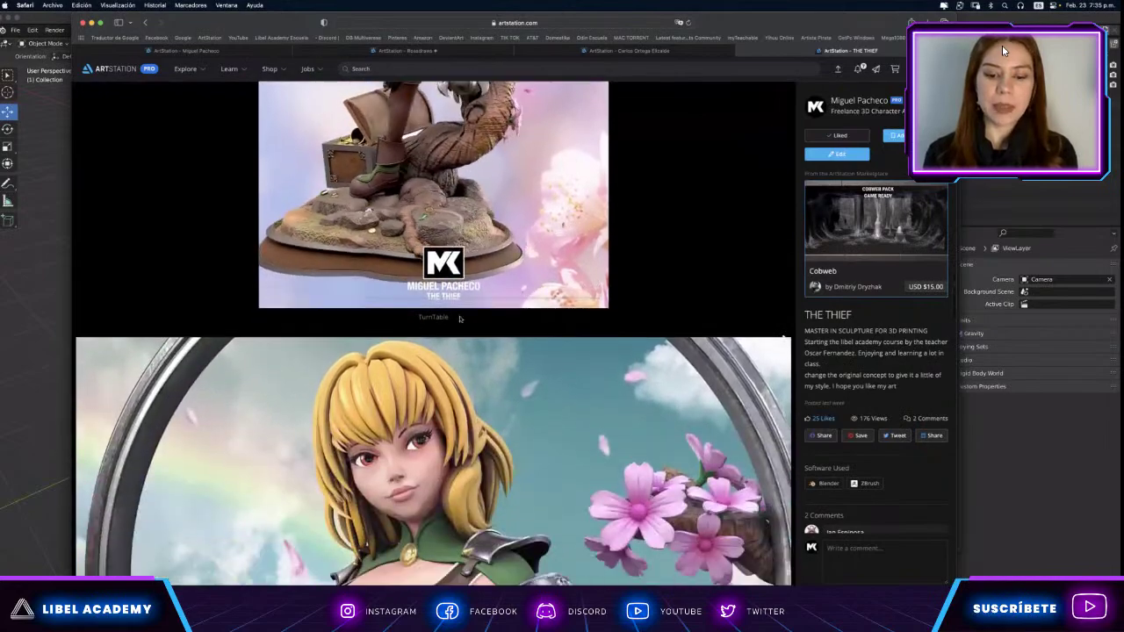
pyautogui.scroll(-2, 460, 319)
pyautogui.scroll(-3, 461, 319)
pyautogui.scroll(-2, 460, 319)
pyautogui.scroll(-3, 460, 319)
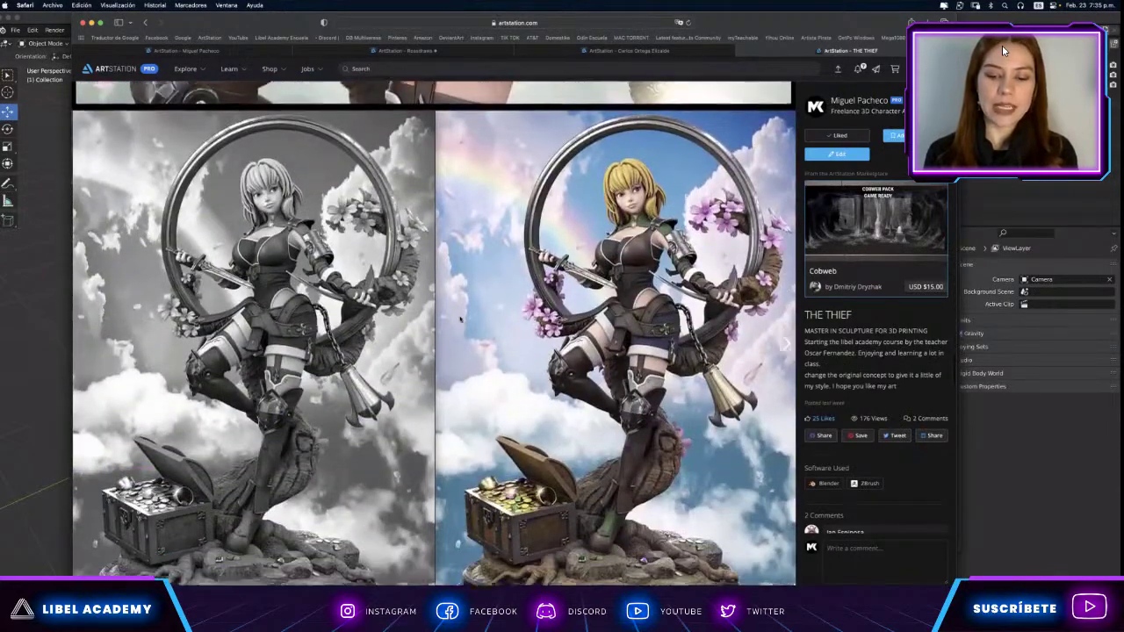
pyautogui.scroll(-1, 460, 320)
pyautogui.scroll(-2, 460, 320)
pyautogui.scroll(-2, 460, 320)
pyautogui.scroll(-2, 460, 319)
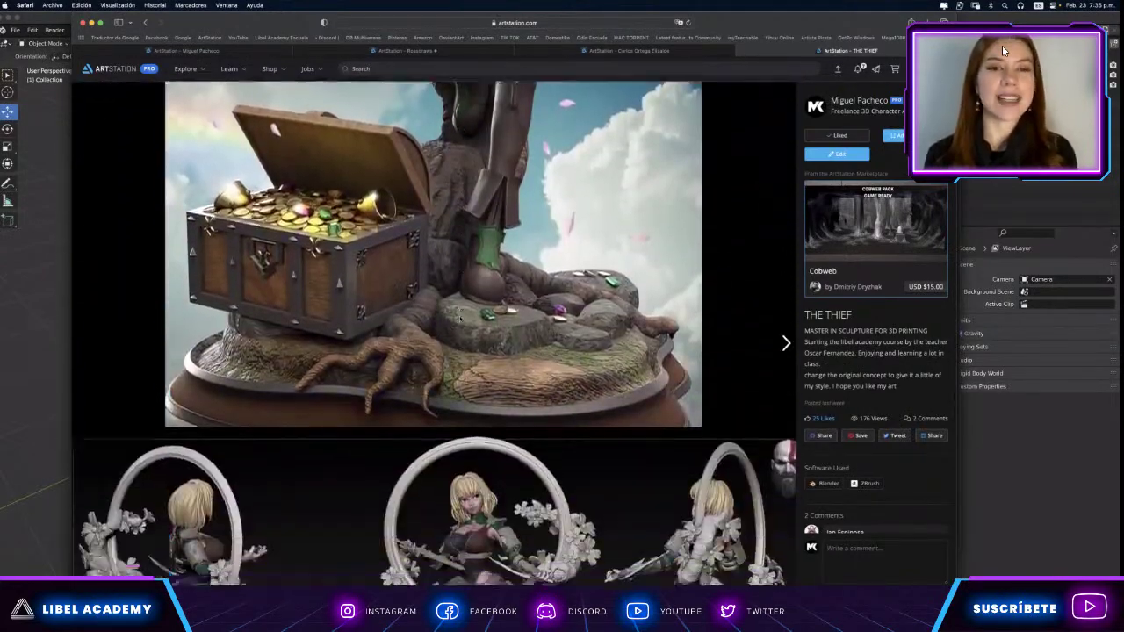
pyautogui.scroll(-2, 460, 320)
pyautogui.scroll(-1, 460, 319)
pyautogui.scroll(-3, 460, 320)
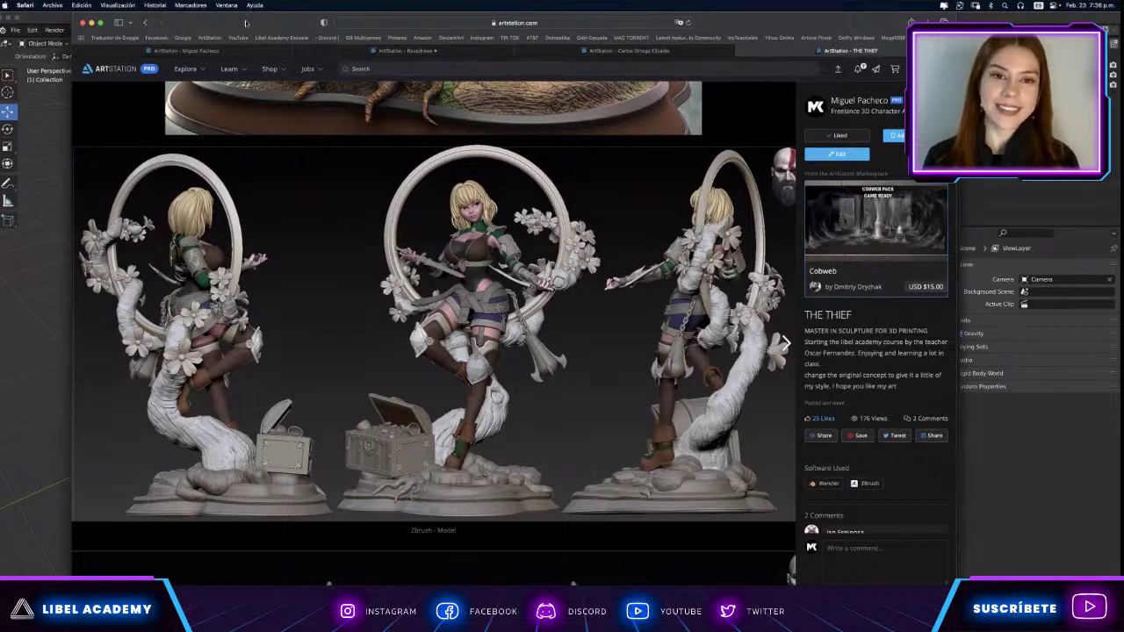
# Scroll through the remaining THE THIEF renders, then go back to the portfolio grid.
pyautogui.scroll(-5, 501, 316)
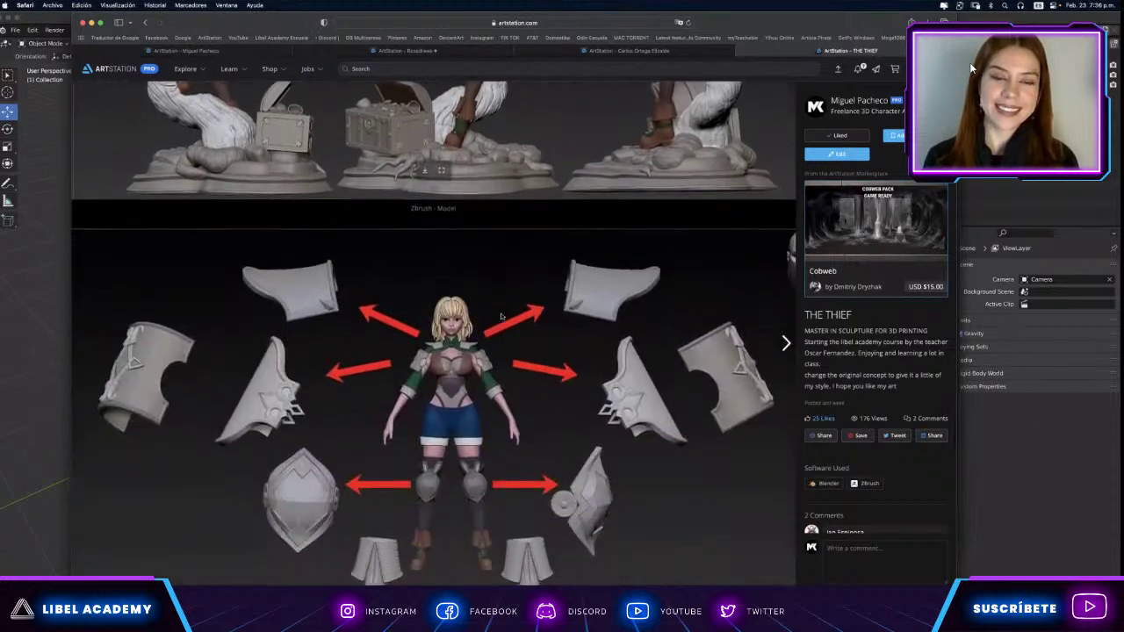
pyautogui.scroll(-5, 501, 316)
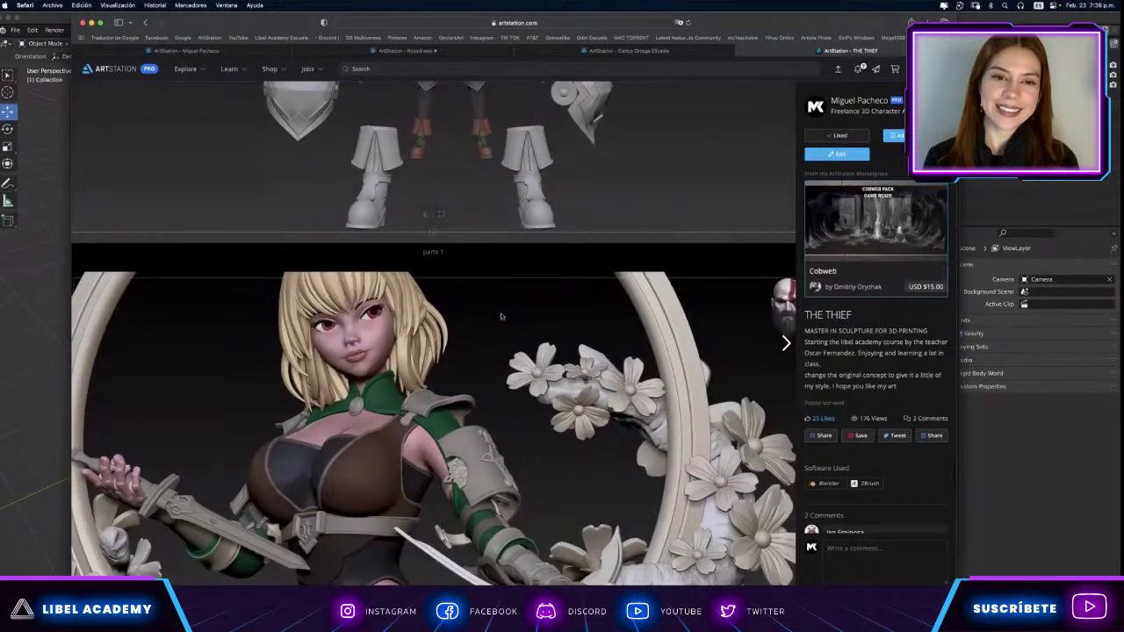
pyautogui.scroll(-3, 501, 315)
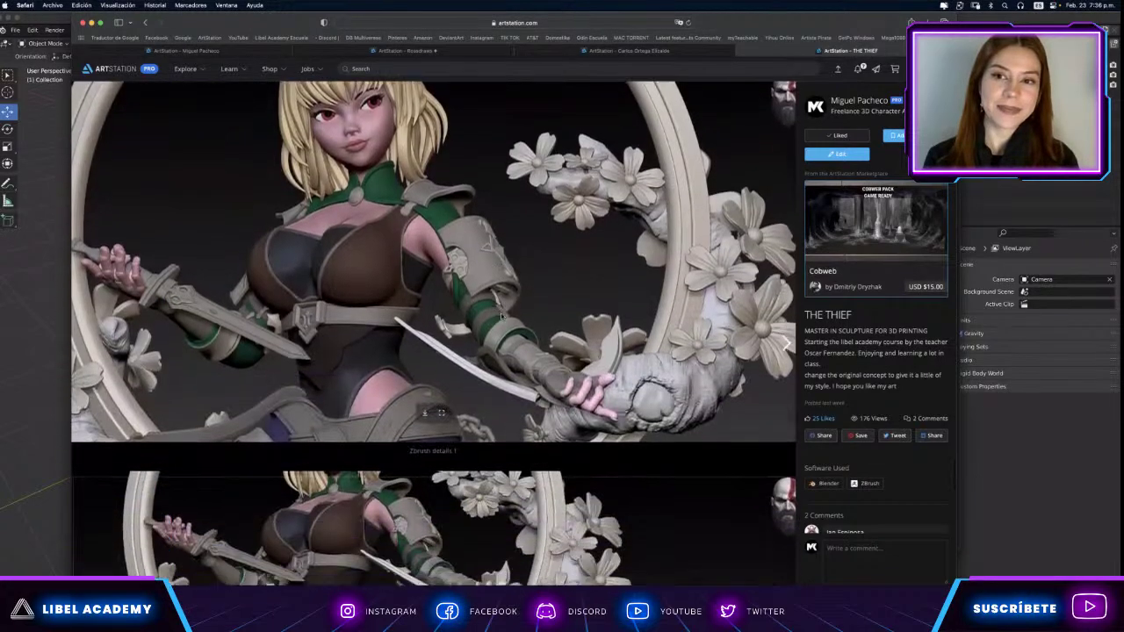
pyautogui.scroll(-3, 501, 316)
pyautogui.scroll(-3, 501, 316)
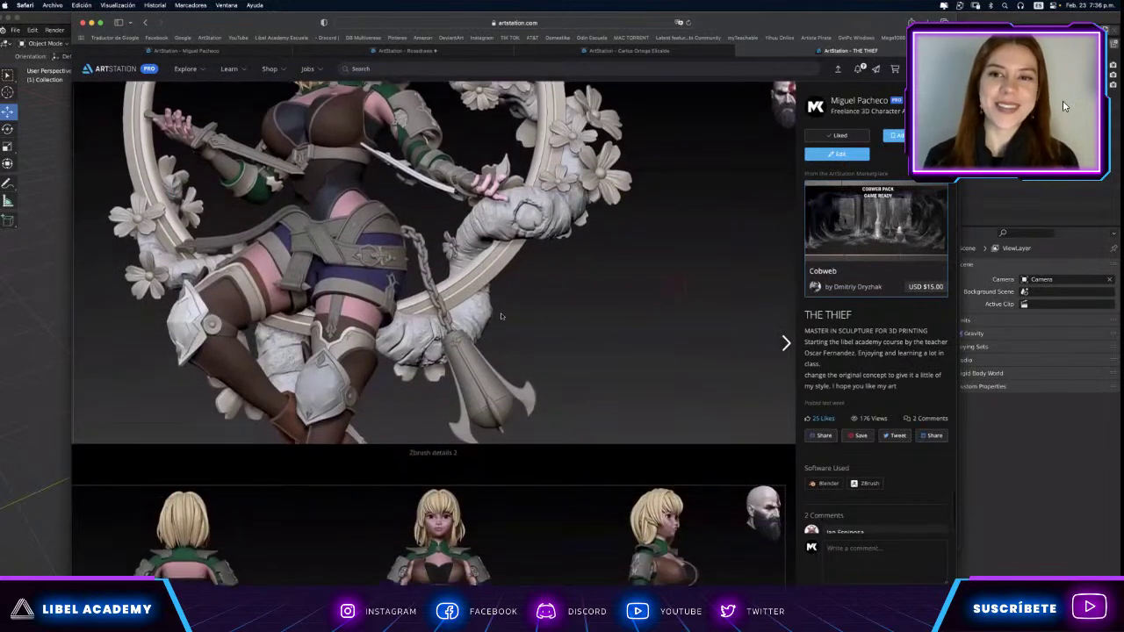
pyautogui.scroll(-1, 500, 314)
pyautogui.scroll(-3, 500, 316)
pyautogui.scroll(-1, 501, 316)
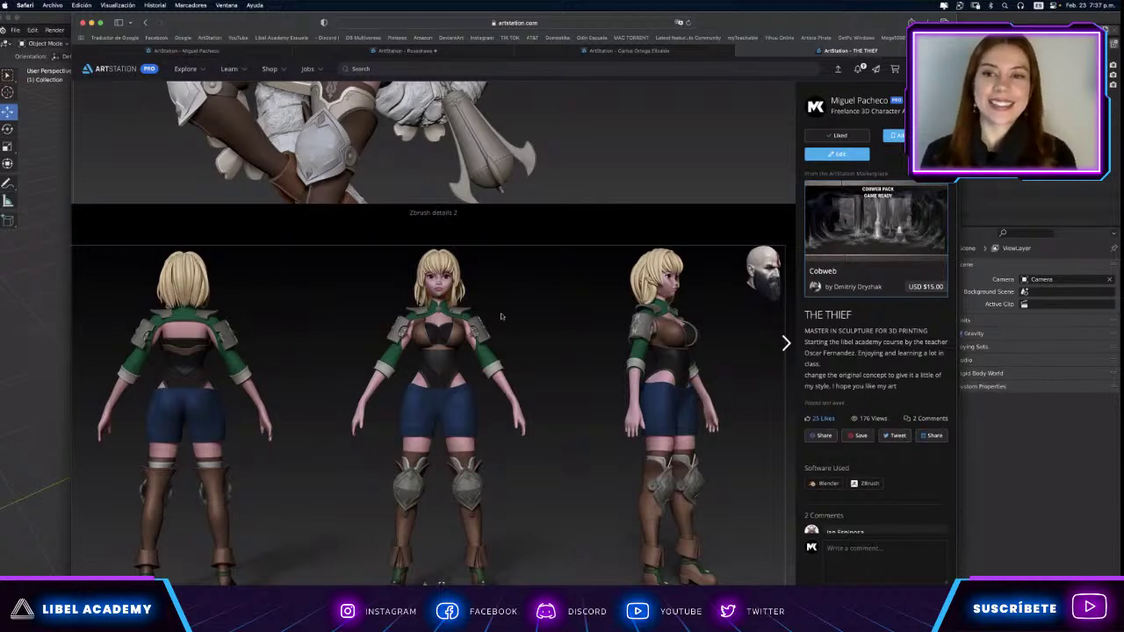
pyautogui.scroll(-2, 501, 316)
pyautogui.scroll(-4, 500, 316)
pyautogui.scroll(-2, 500, 316)
pyautogui.scroll(-4, 501, 316)
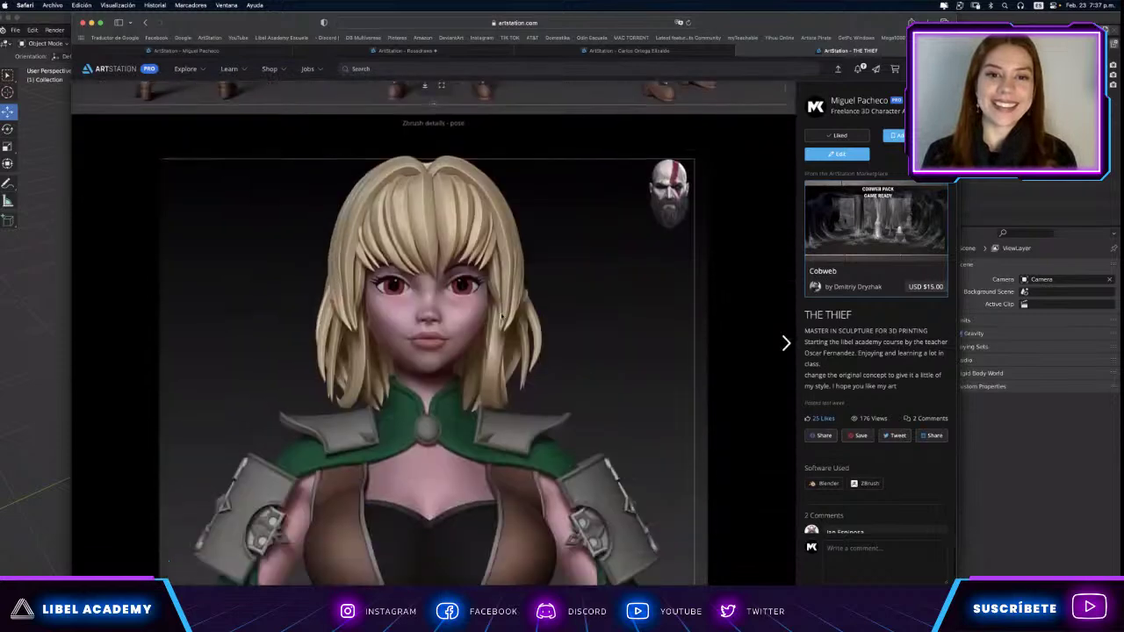
pyautogui.scroll(-2, 500, 316)
pyautogui.scroll(-2, 500, 316)
pyautogui.scroll(-3, 500, 317)
pyautogui.scroll(-1, 502, 316)
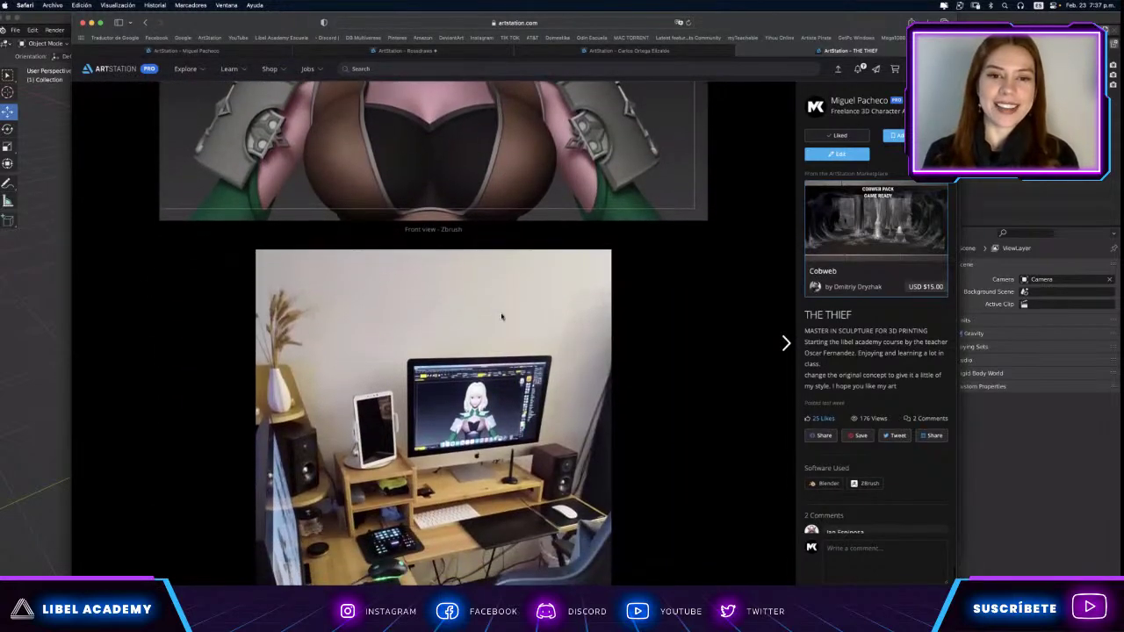
pyautogui.scroll(-1, 502, 316)
pyautogui.scroll(-2, 502, 316)
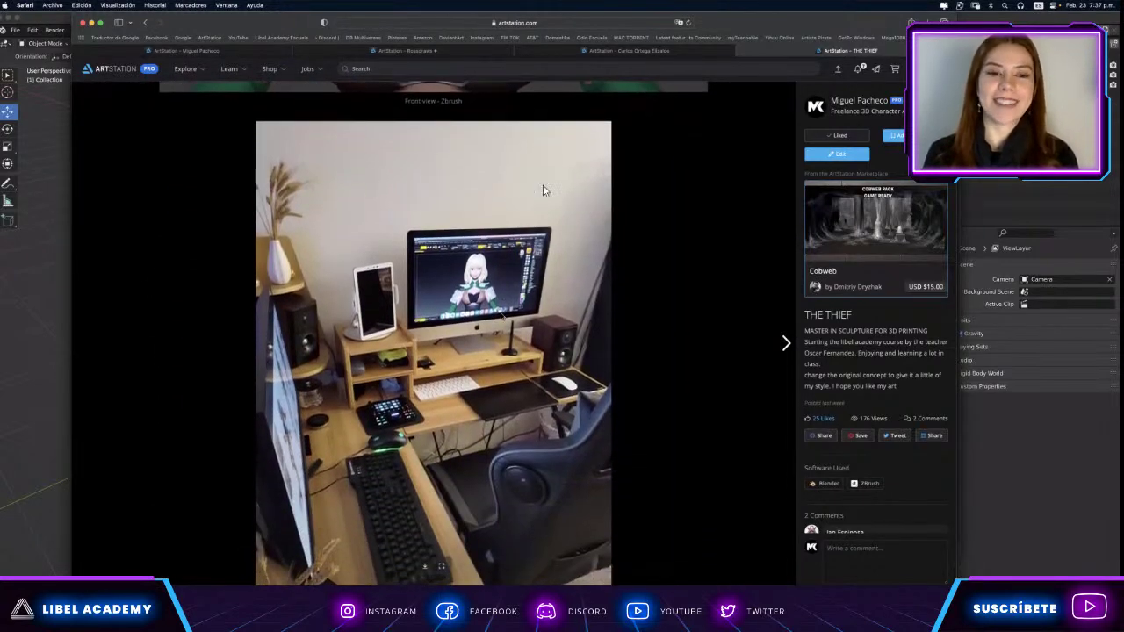
pyautogui.scroll(-10, 502, 315)
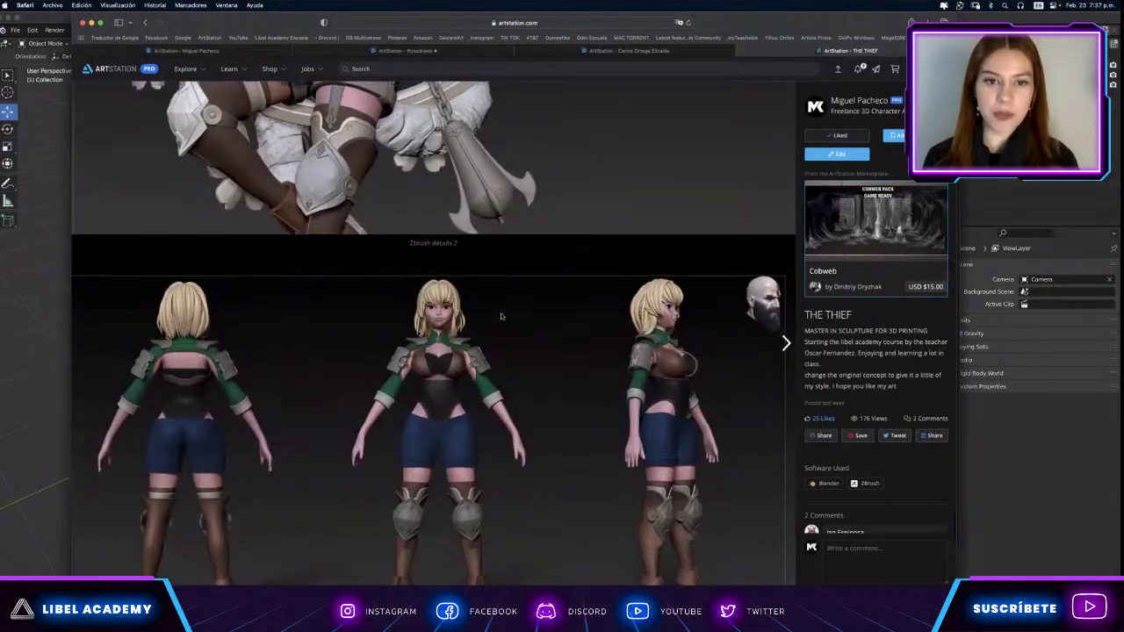
pyautogui.scroll(-8, 501, 315)
pyautogui.scroll(8, 502, 317)
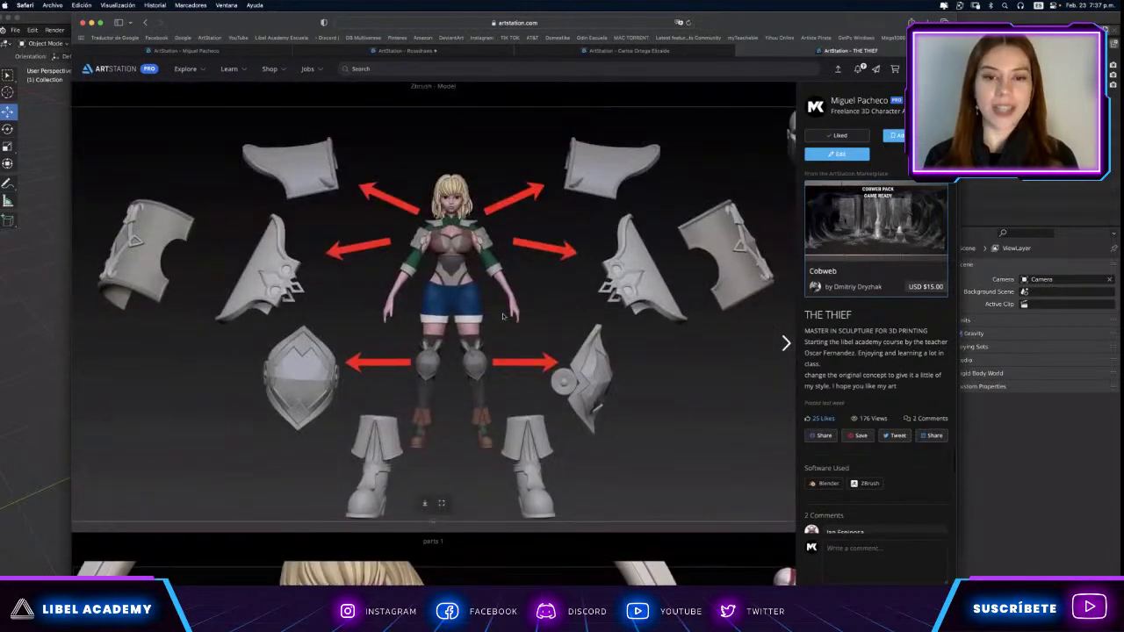
pyautogui.scroll(9, 504, 316)
pyautogui.scroll(6, 503, 316)
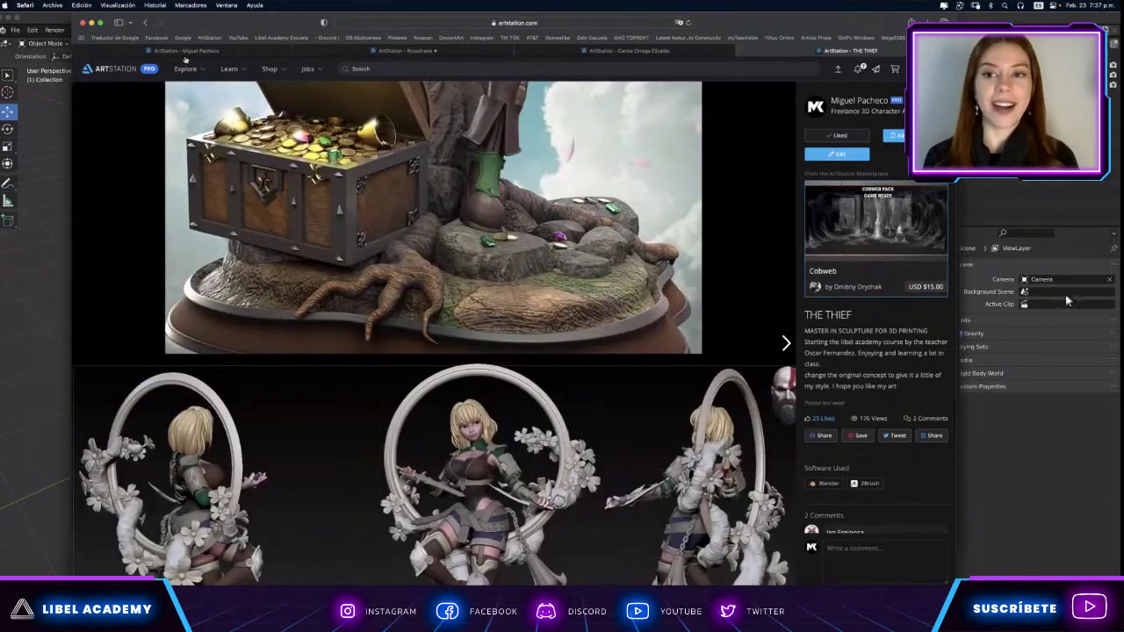
pyautogui.click(147, 22)
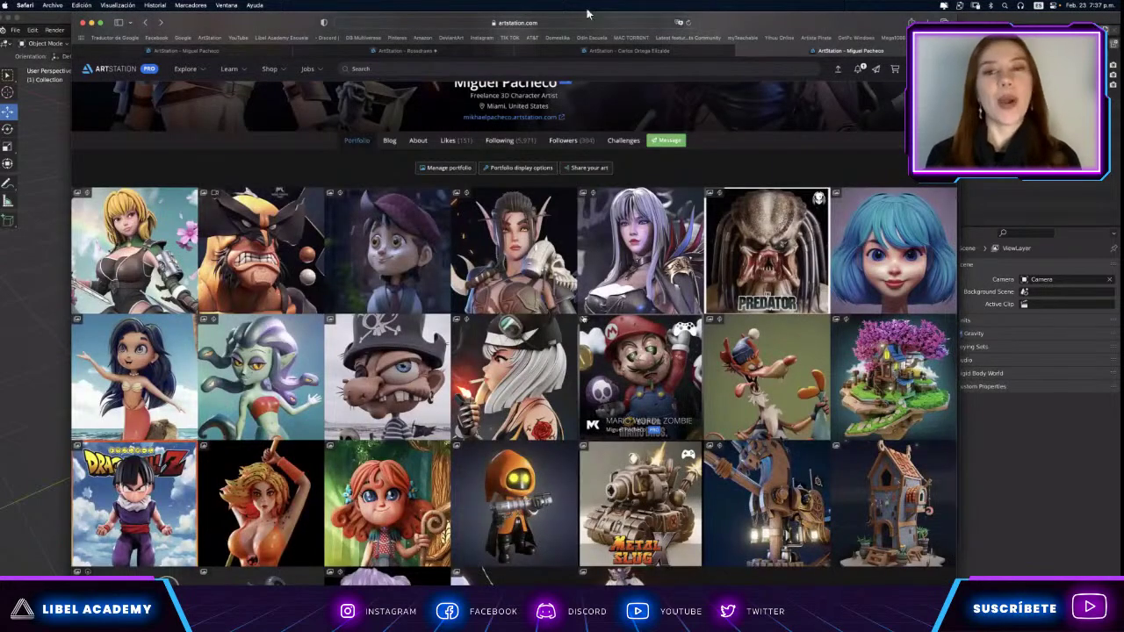
# Glance at the MARIO WORDL ZOMBIE page, then close the browser and Finder windows to reach Blender.
pyautogui.scroll(-2, 615, 281)
pyautogui.click(652, 284)
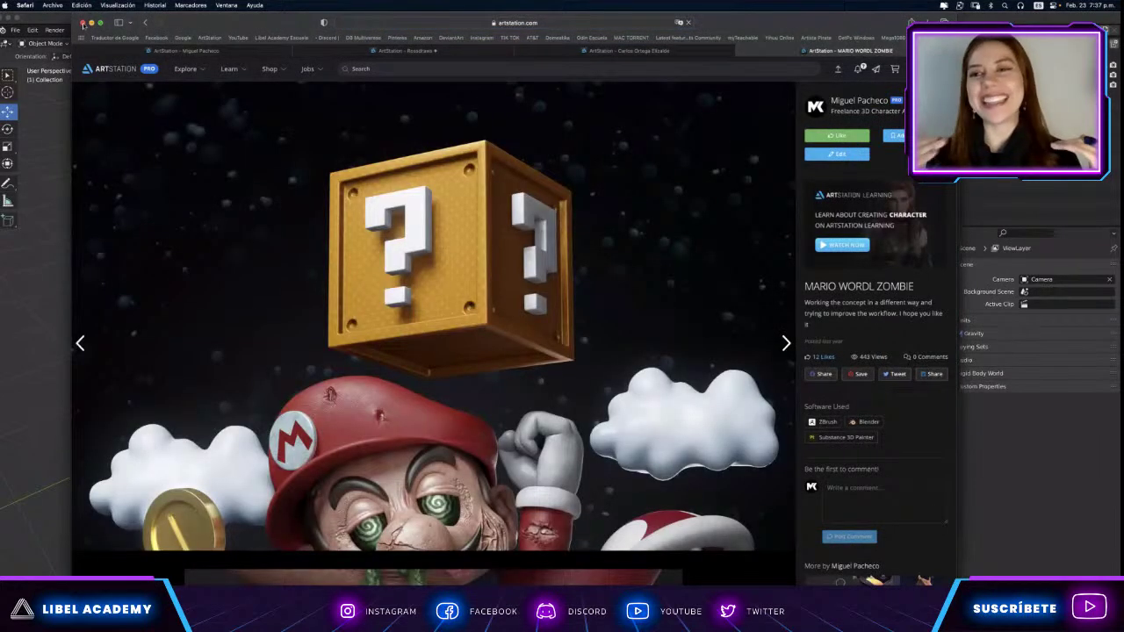
pyautogui.click(83, 23)
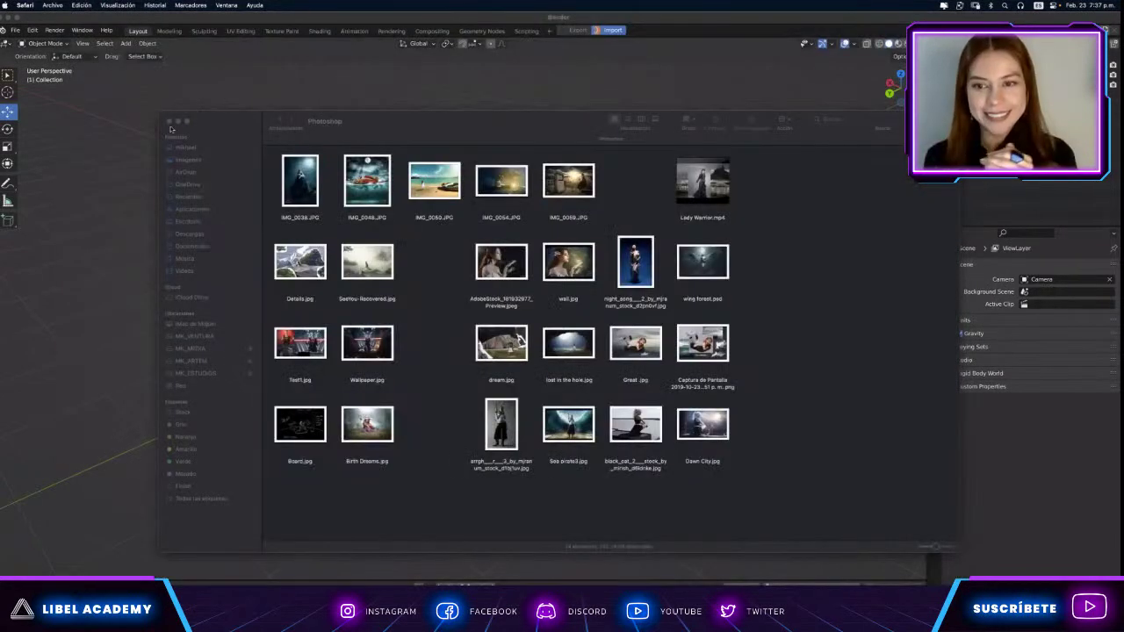
pyautogui.click(169, 123)
pyautogui.click(480, 176)
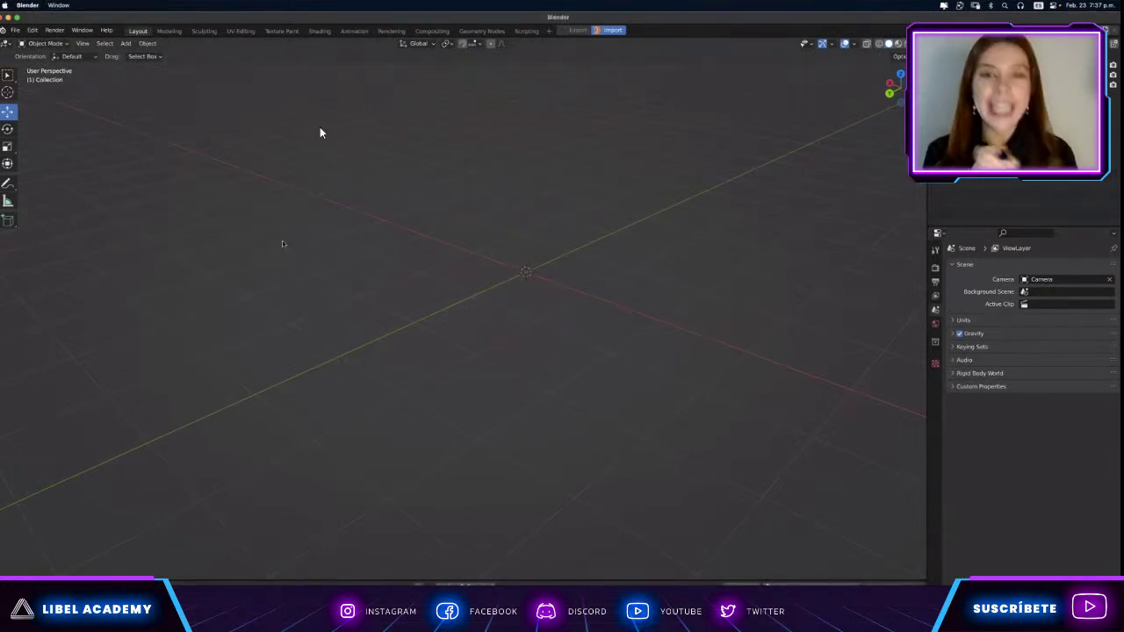
# Quit Blender with Cmd+Q, choosing Don't Save for the untitled scene.
pyautogui.press('super+q')
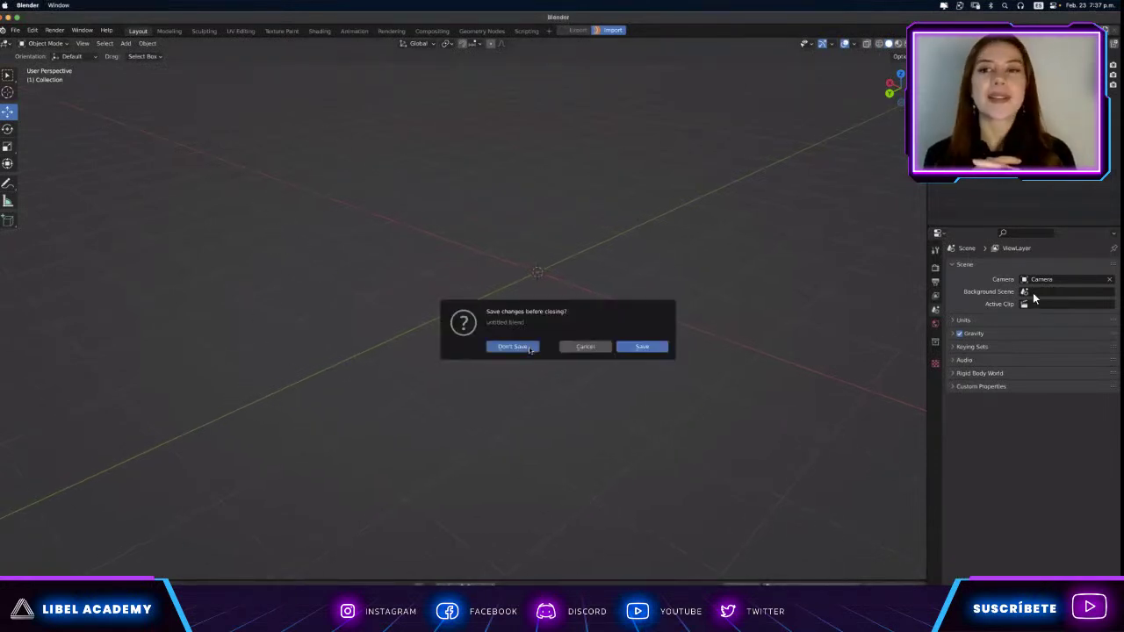
pyautogui.click(530, 347)
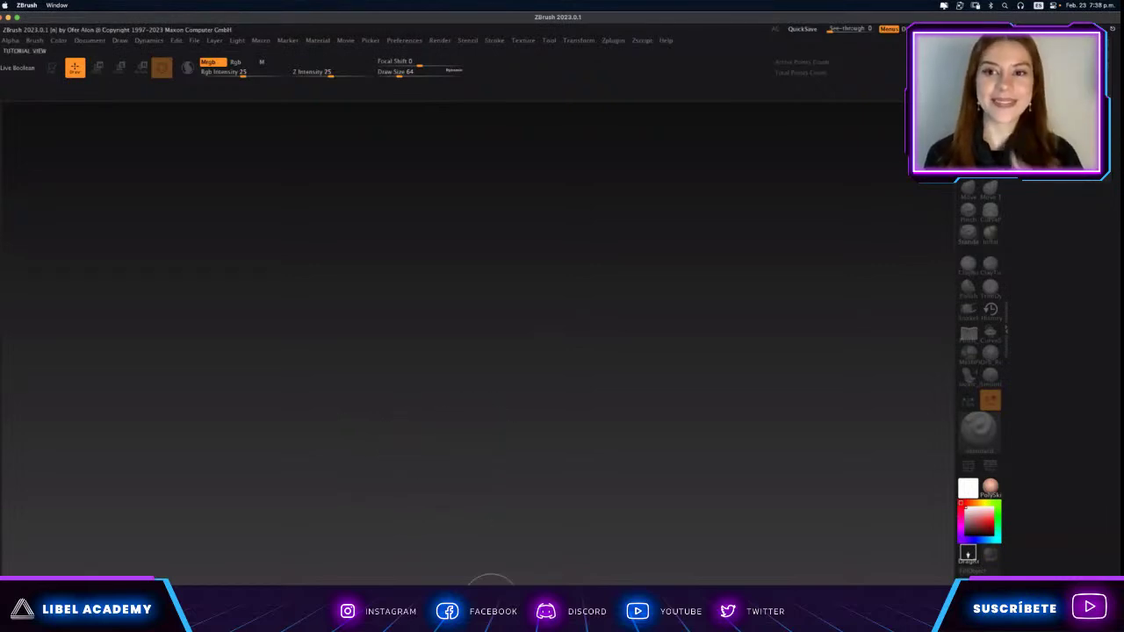
pyautogui.moveTo(209, 583)
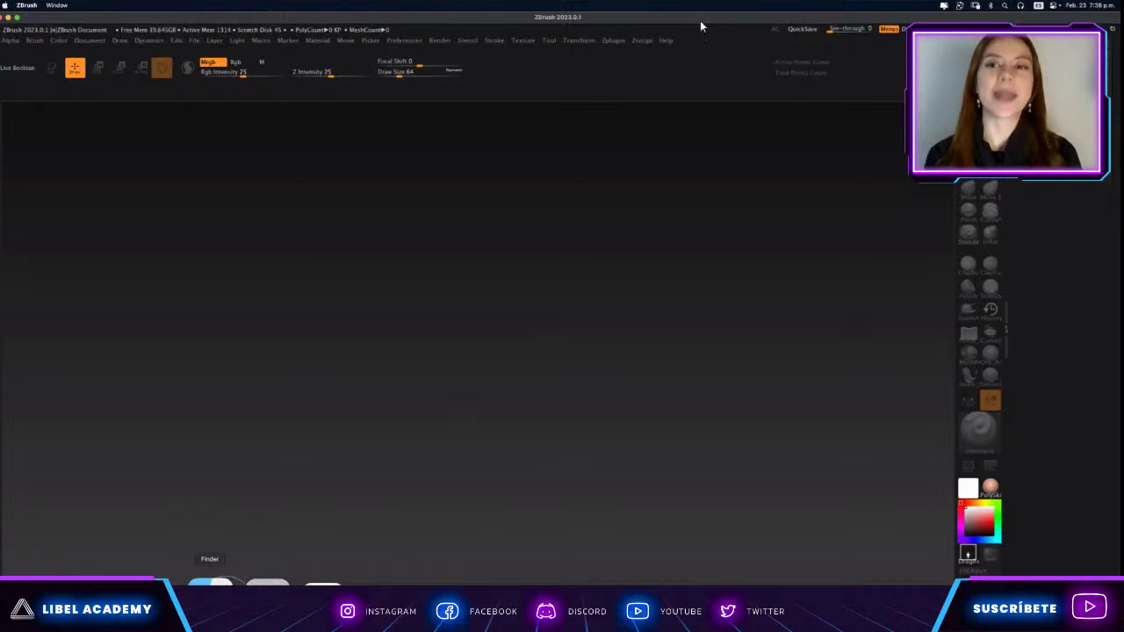
# Launch PureRef and drag the Wolverine jpg from Escritorio onto its board, then close Finder.
pyautogui.press('F4')
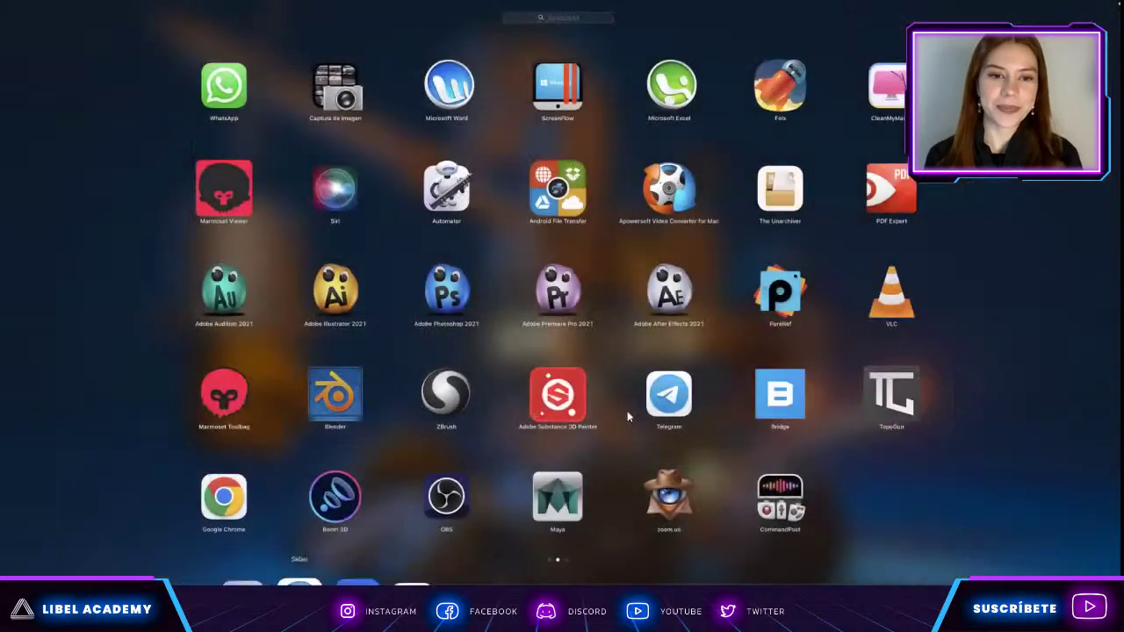
pyautogui.click(780, 289)
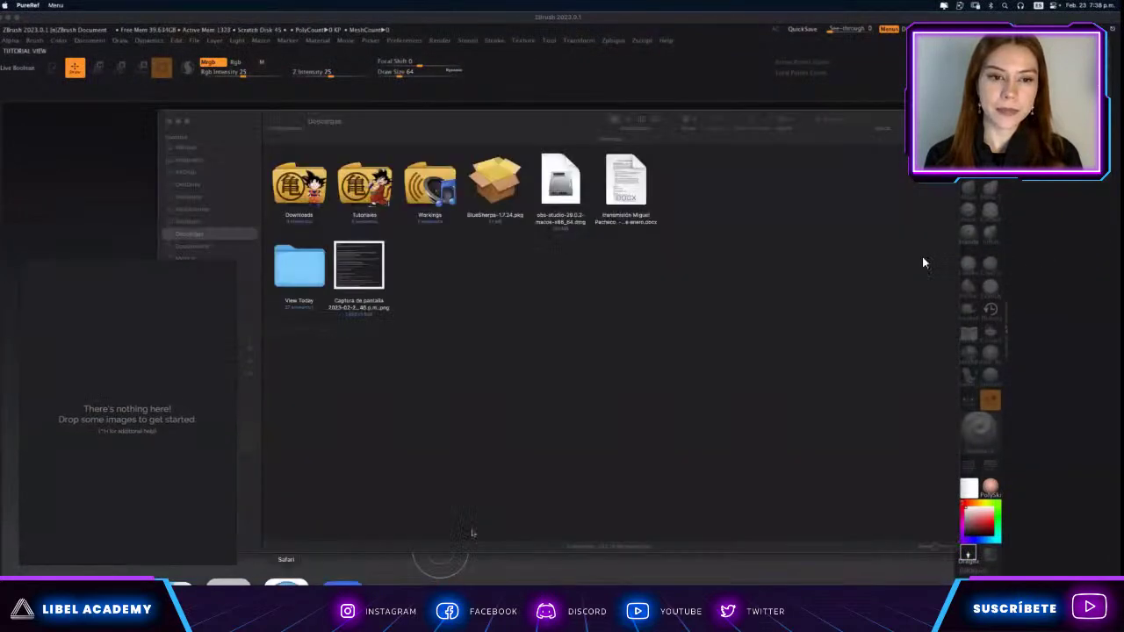
pyautogui.click(188, 222)
pyautogui.moveTo(501, 185)
pyautogui.mouseDown()
pyautogui.moveTo(98, 353)
pyautogui.moveTo(113, 351)
pyautogui.mouseUp()
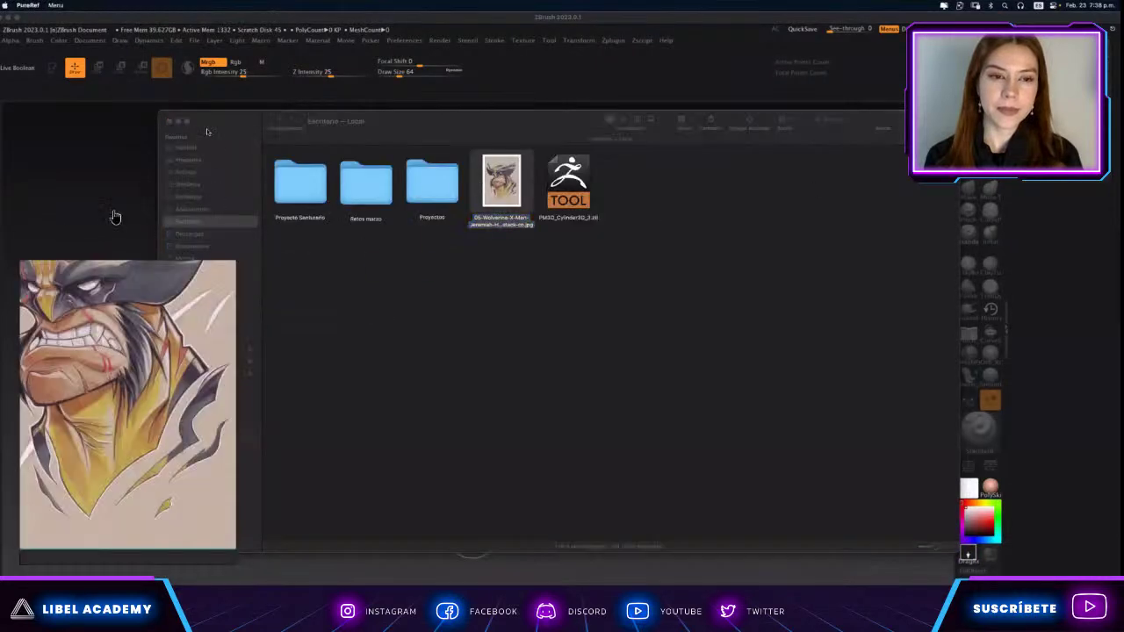
pyautogui.press('super+w')
# Nudge the Wolverine reference lower-left, then quit PureRef without saving the board.
pyautogui.click(136, 384)
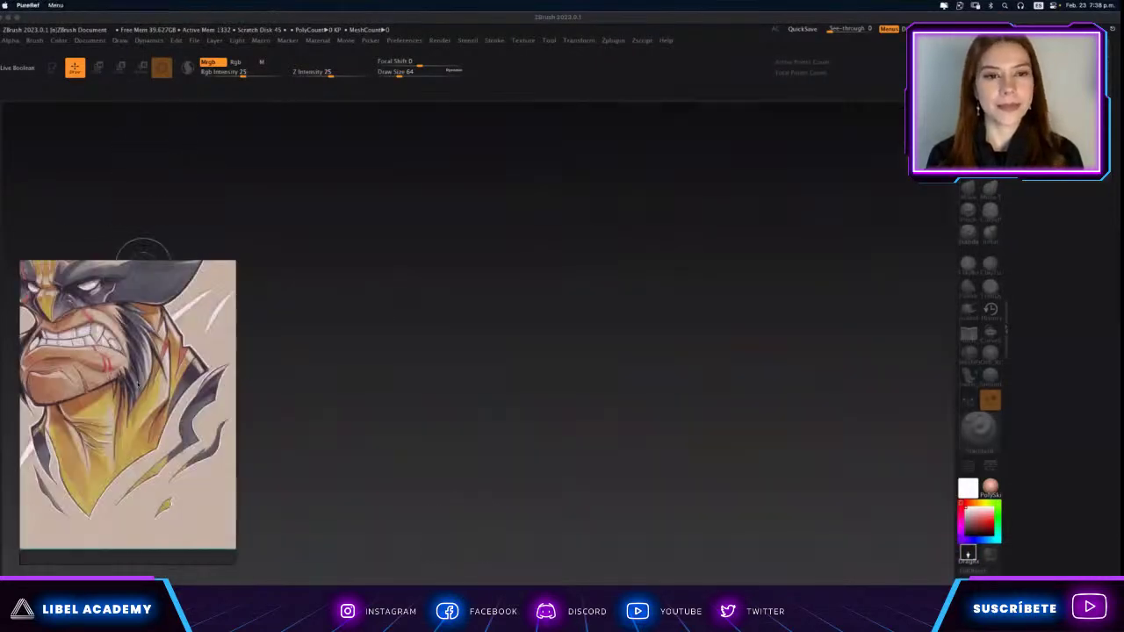
pyautogui.moveTo(129, 383); pyautogui.dragTo(156, 423)
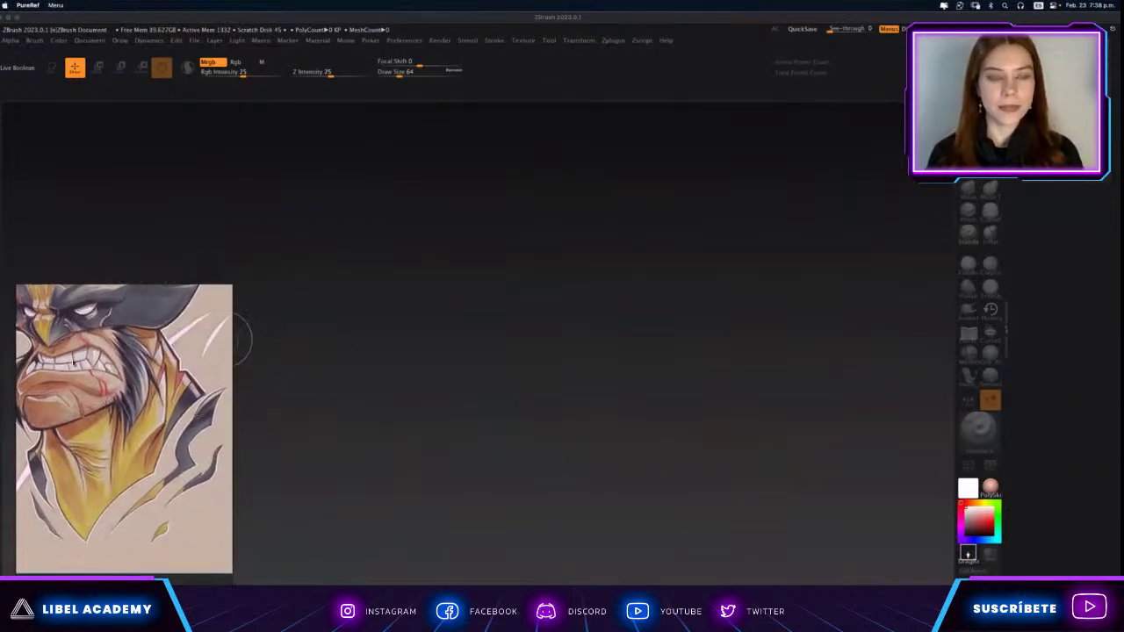
pyautogui.moveTo(127, 416); pyautogui.dragTo(125, 416)
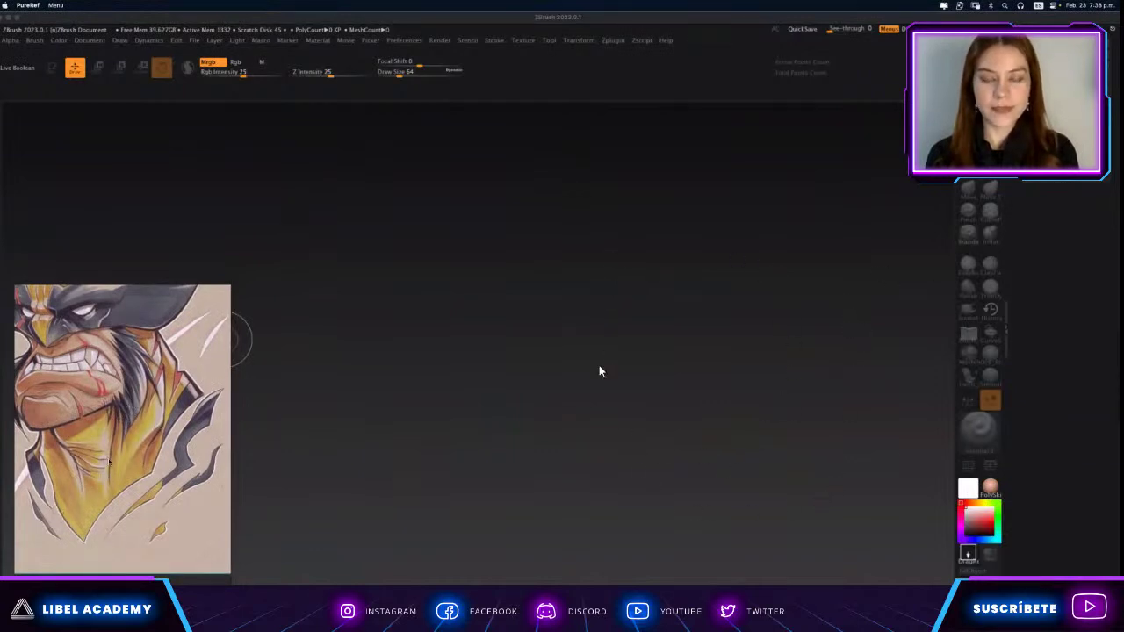
pyautogui.press('super+q')
pyautogui.press('Return')
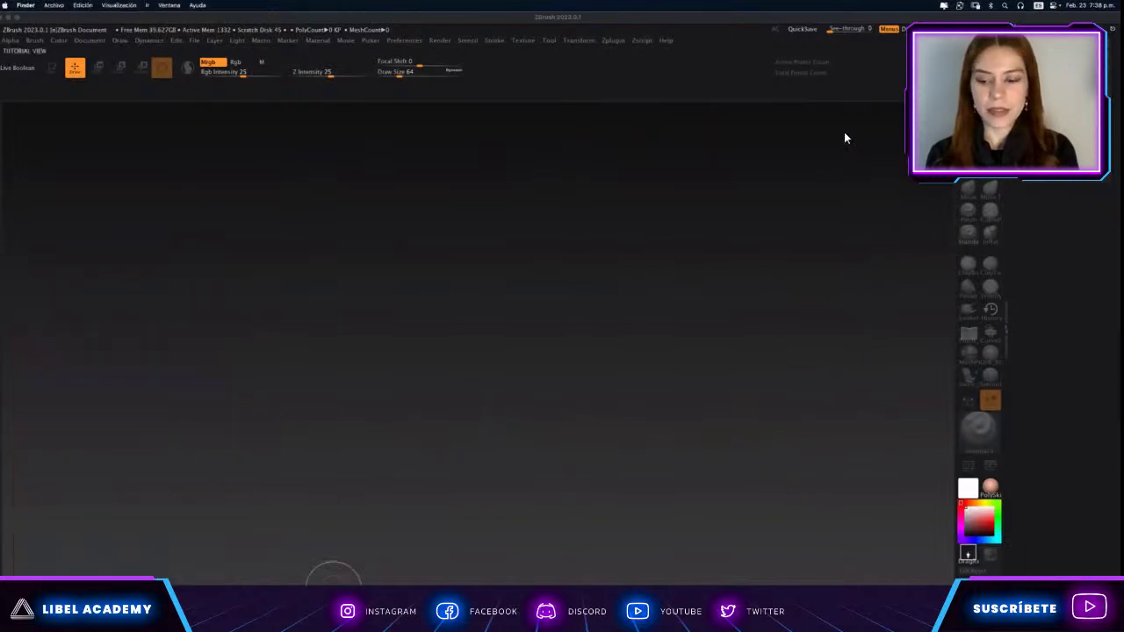
# Relaunch PureRef, drop the Wolverine jpg from Escritorio onto the empty board, and fit it to the window.
pyautogui.press('F4')
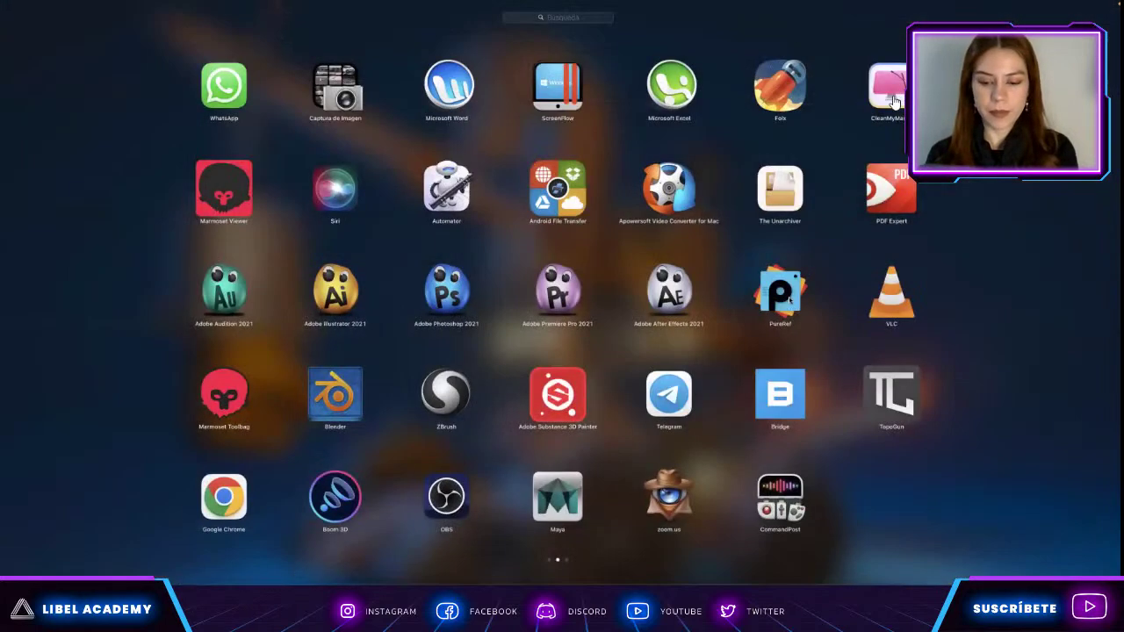
pyautogui.click(782, 295)
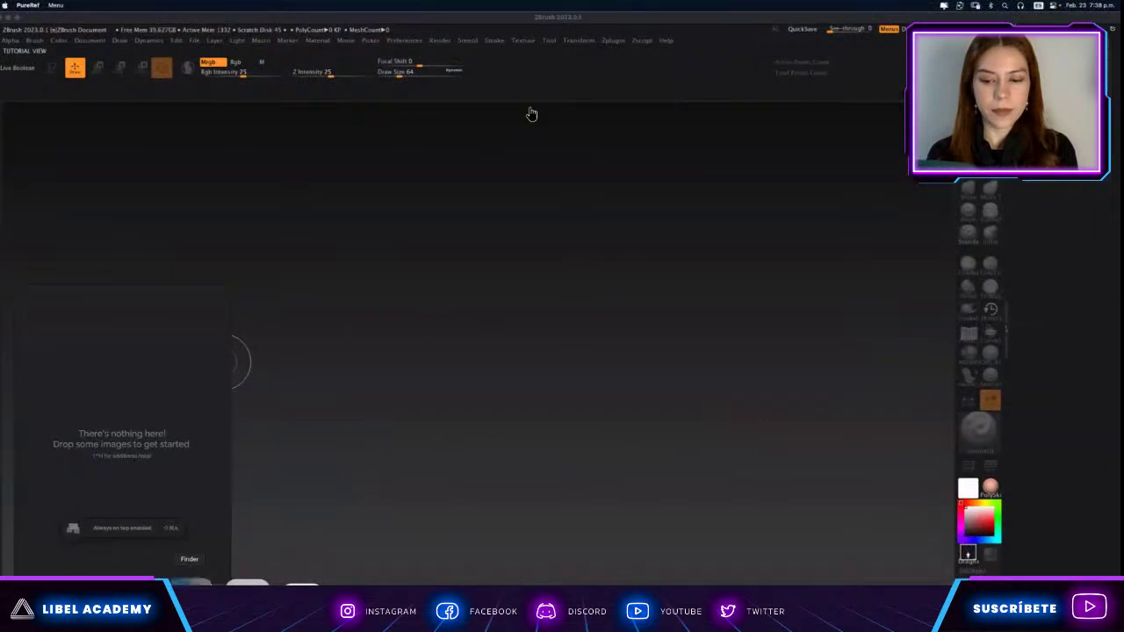
pyautogui.press('super+o')
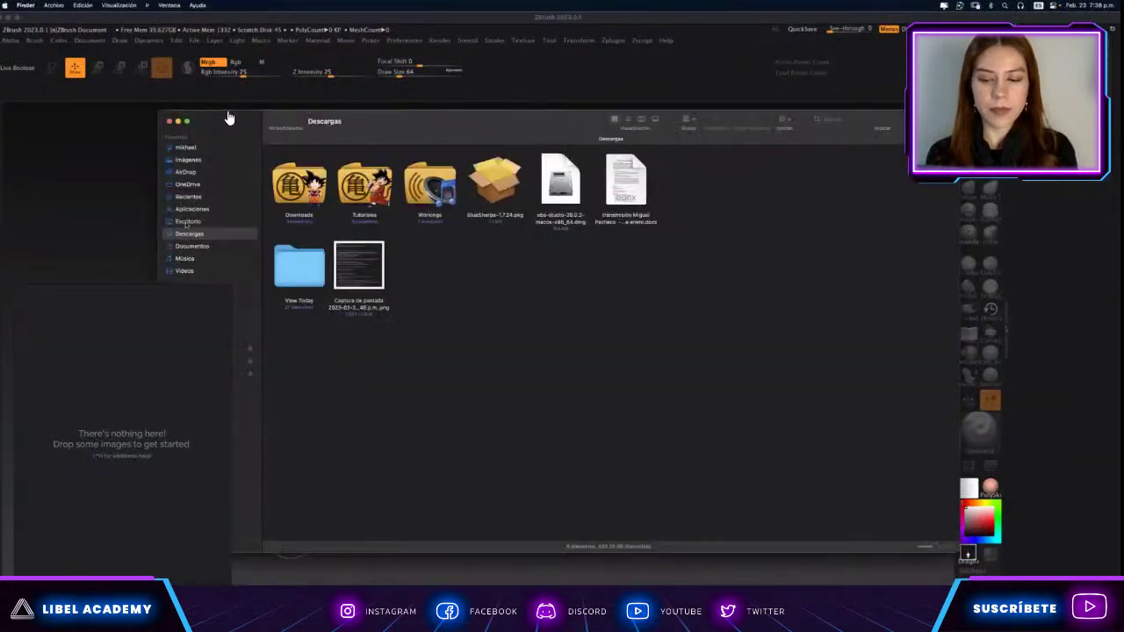
pyautogui.click(188, 222)
pyautogui.moveTo(501, 180); pyautogui.dragTo(220, 396)
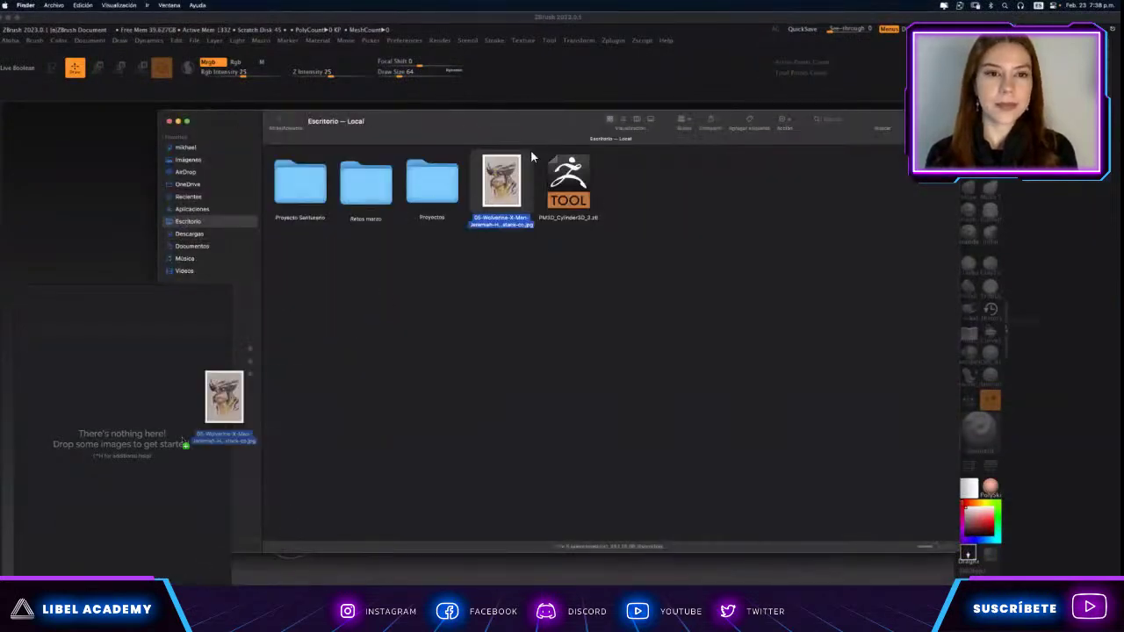
pyautogui.click(85, 186)
pyautogui.click(30, 293)
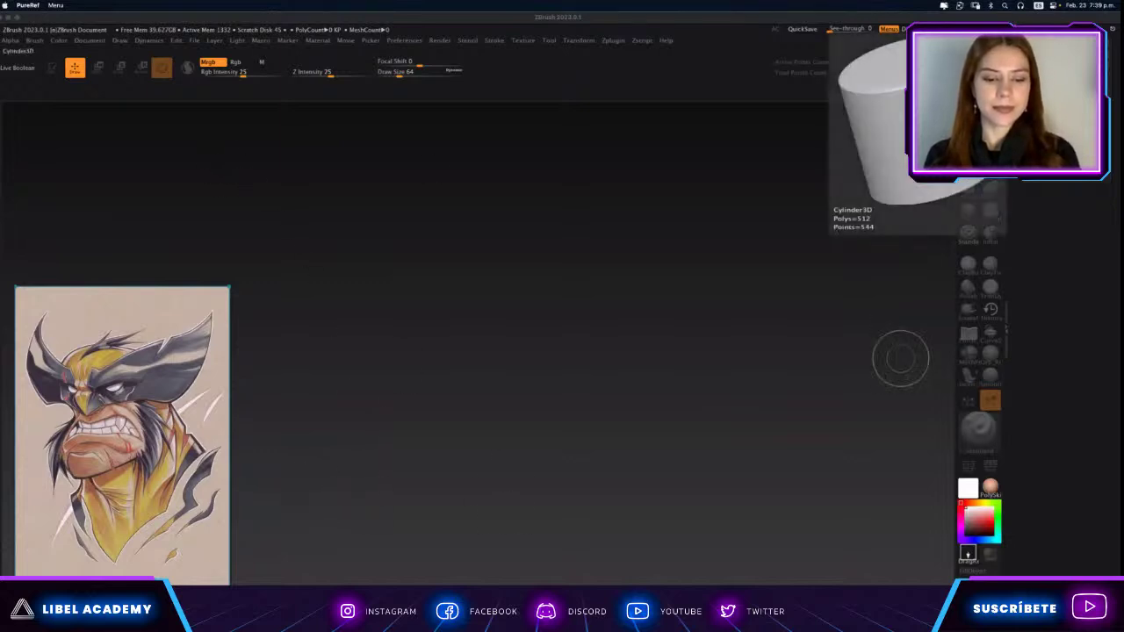
# Draw a Cylinder3D on the ZBrush canvas, enter Edit mode, frame it and undo the duplicate.
pyautogui.click(862, 107)
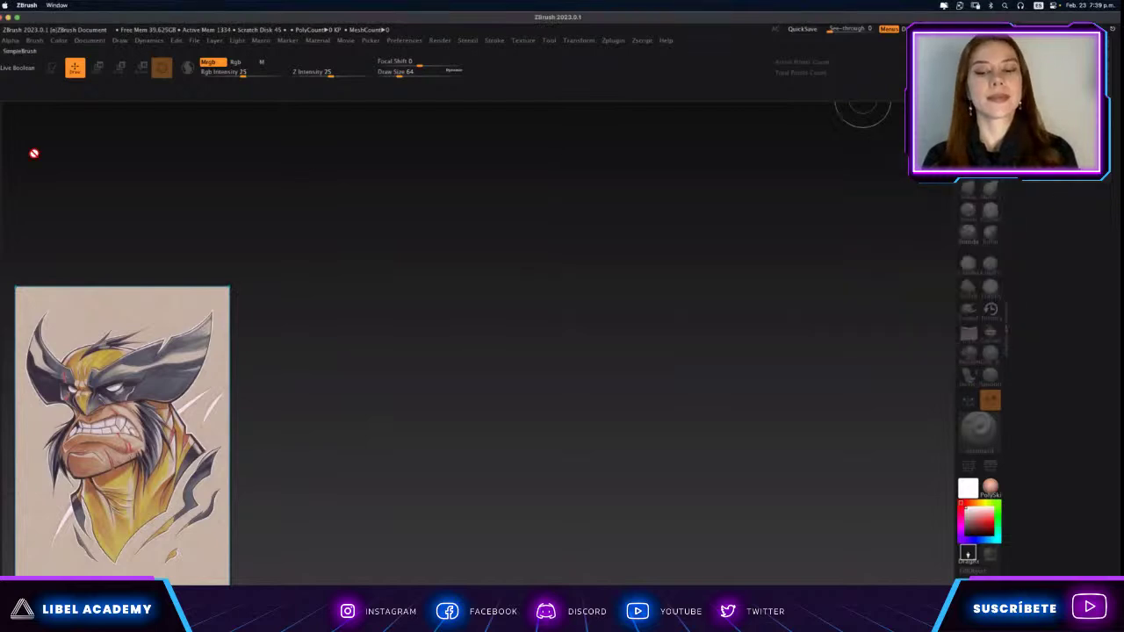
pyautogui.moveTo(539, 331)
pyautogui.mouseDown()
pyautogui.moveTo(711, 346)
pyautogui.moveTo(662, 335)
pyautogui.mouseUp()
pyautogui.press('t')
pyautogui.press('f')
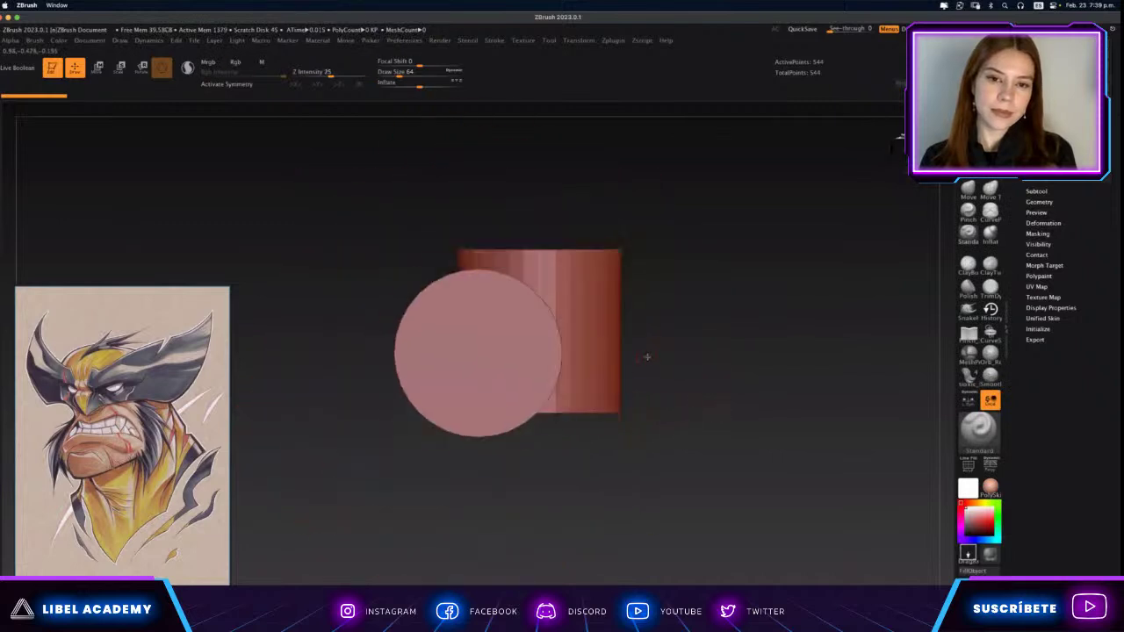
pyautogui.hotkey('ctrl', 'n')
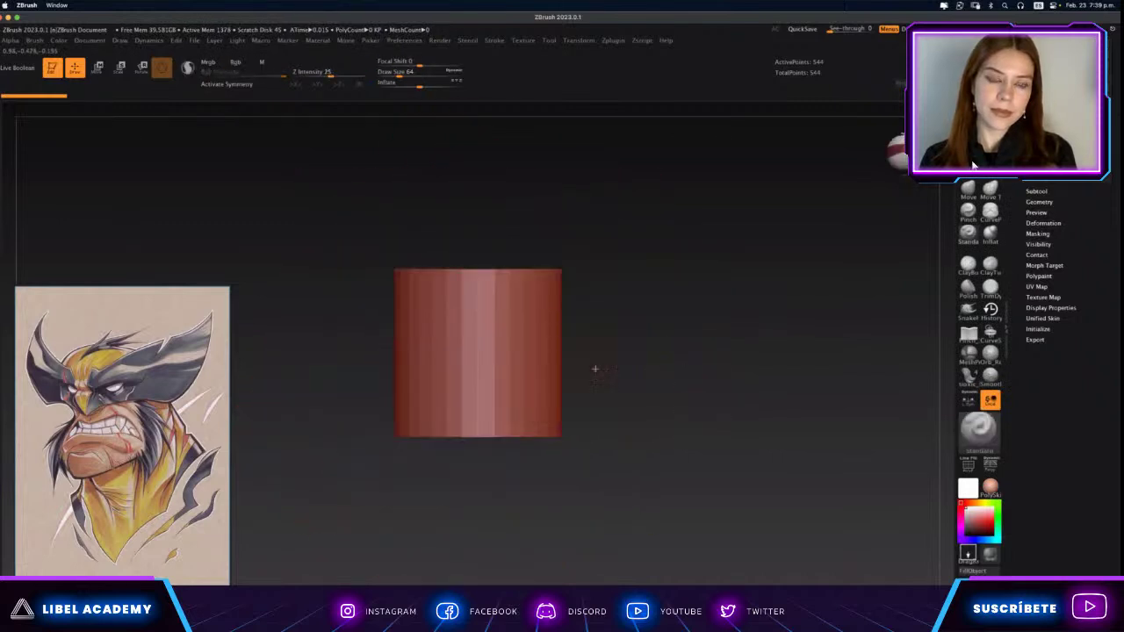
# Orbit around the cylinder with the subtool options open and settle back on a flat side view.
pyautogui.moveTo(654, 378)
pyautogui.mouseDown()
pyautogui.moveTo(655, 394)
pyautogui.moveTo(673, 372)
pyautogui.mouseUp()
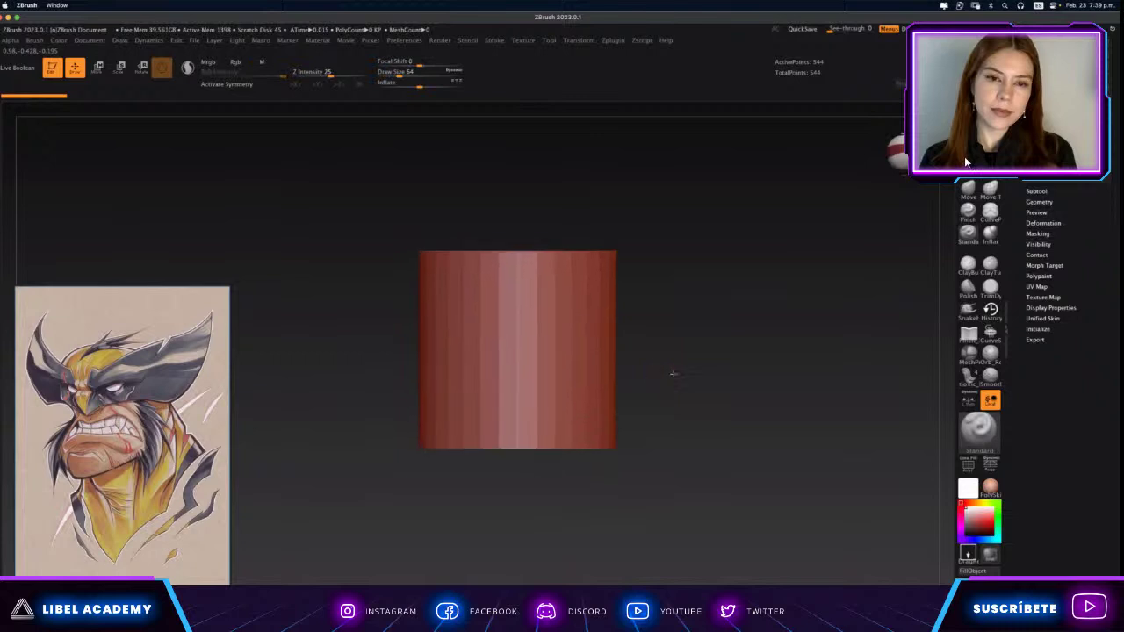
pyautogui.click(1033, 190)
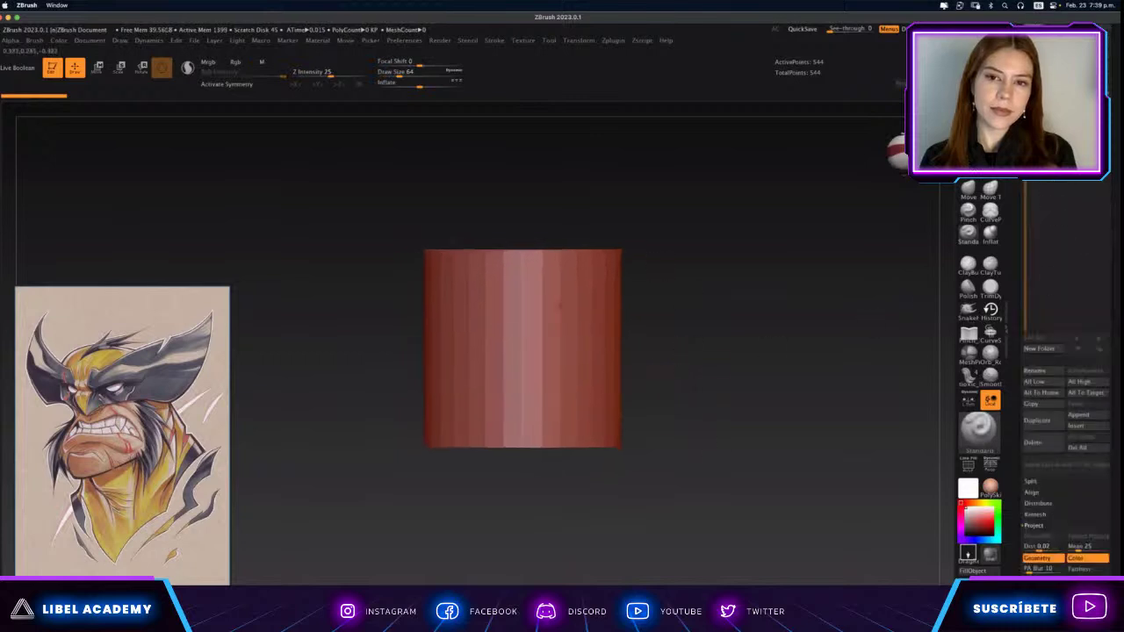
pyautogui.keyDown('alt'); pyautogui.moveTo(635, 384); pyautogui.dragTo(655, 411); pyautogui.keyUp('alt')
pyautogui.press('w')
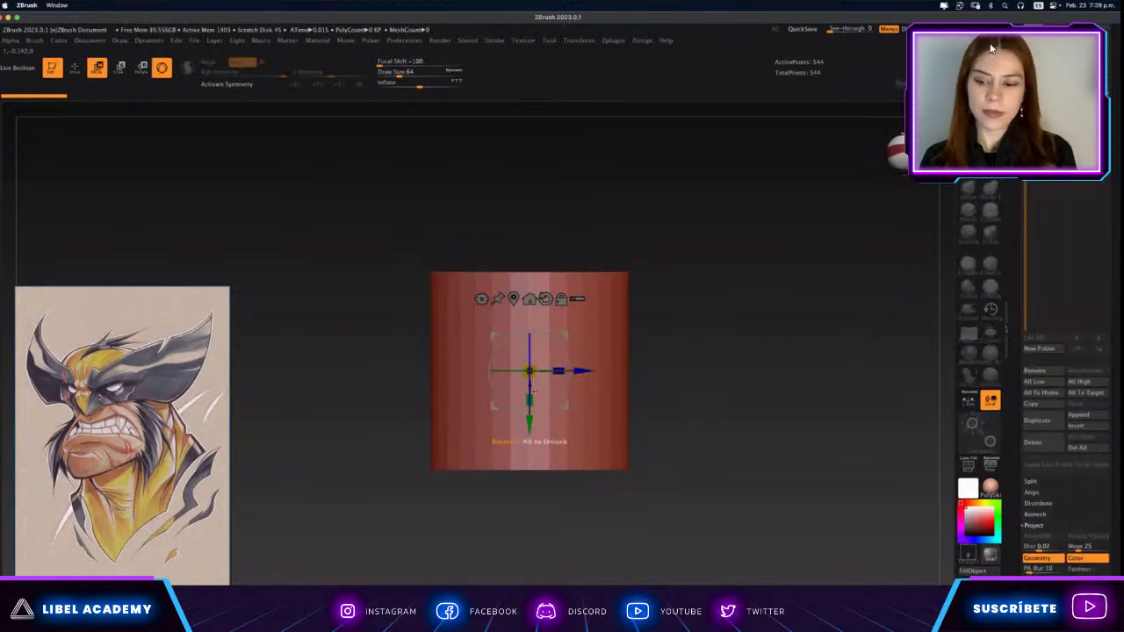
pyautogui.keyDown('shift'); pyautogui.moveTo(973, 255); pyautogui.dragTo(959, 258); pyautogui.keyUp('shift')
pyautogui.moveTo(890, 296)
pyautogui.mouseDown()
pyautogui.moveTo(780, 125)
pyautogui.moveTo(756, 142)
pyautogui.moveTo(629, 167)
pyautogui.mouseUp()
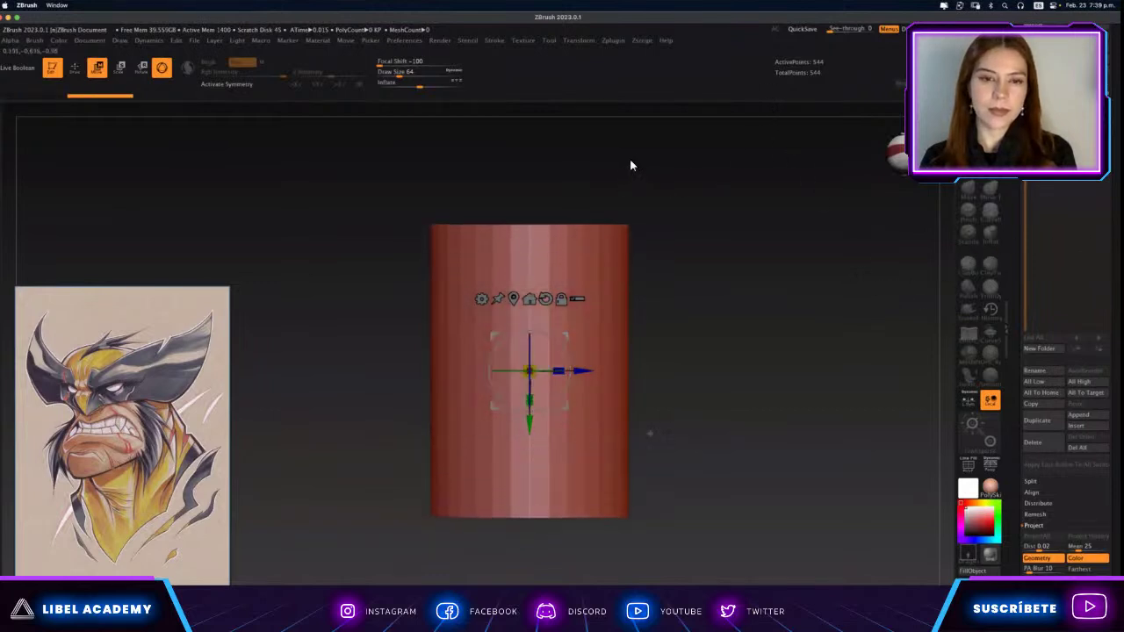
pyautogui.press('q')
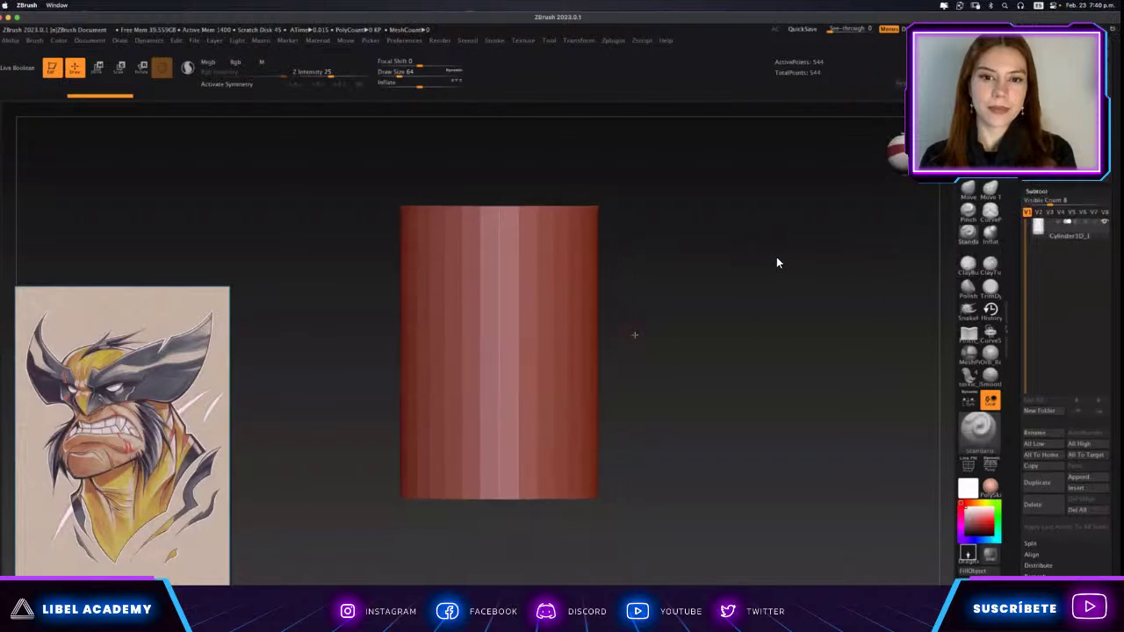
# Squash the cylinder shorter with the gizmo and nudge it slightly right and down.
pyautogui.press('w')
pyautogui.moveTo(498, 382); pyautogui.dragTo(499, 362)
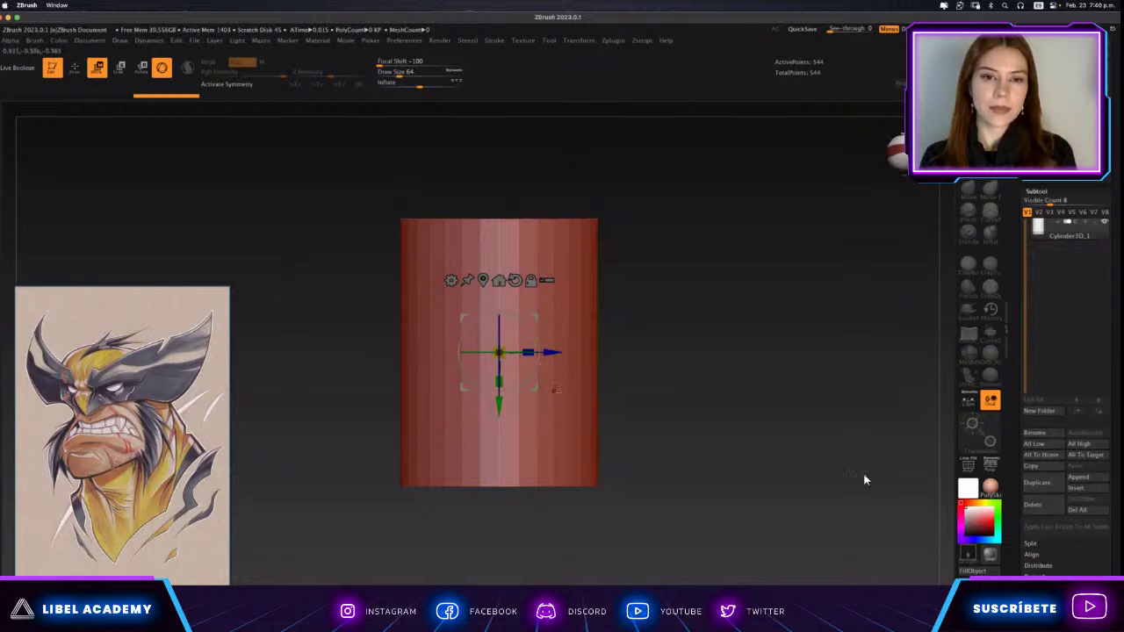
pyautogui.press('q')
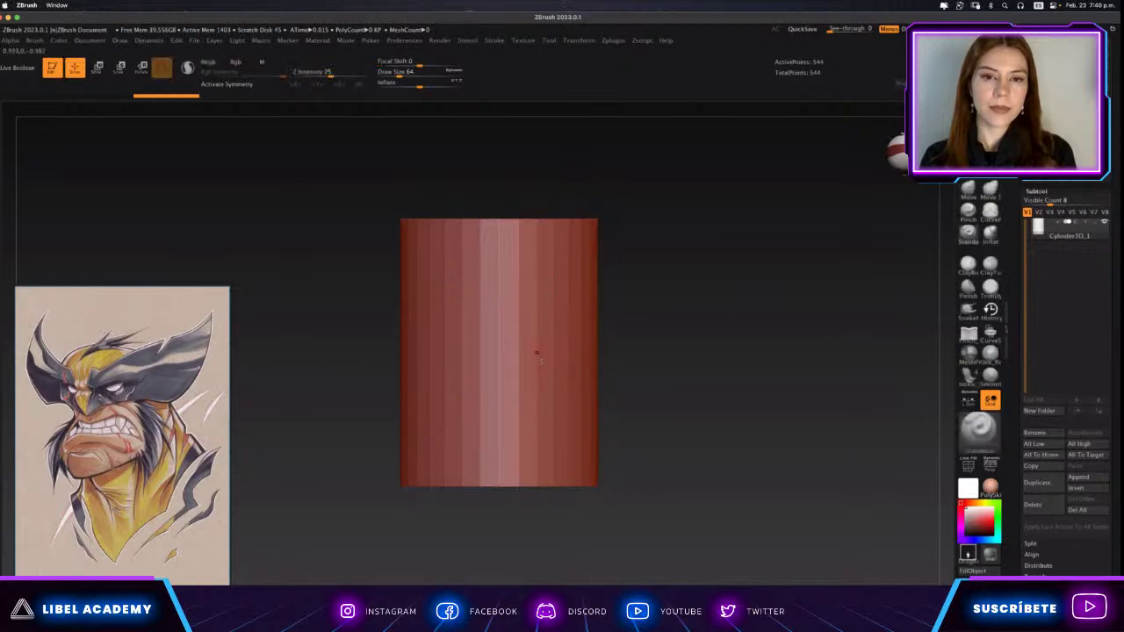
pyautogui.press('w')
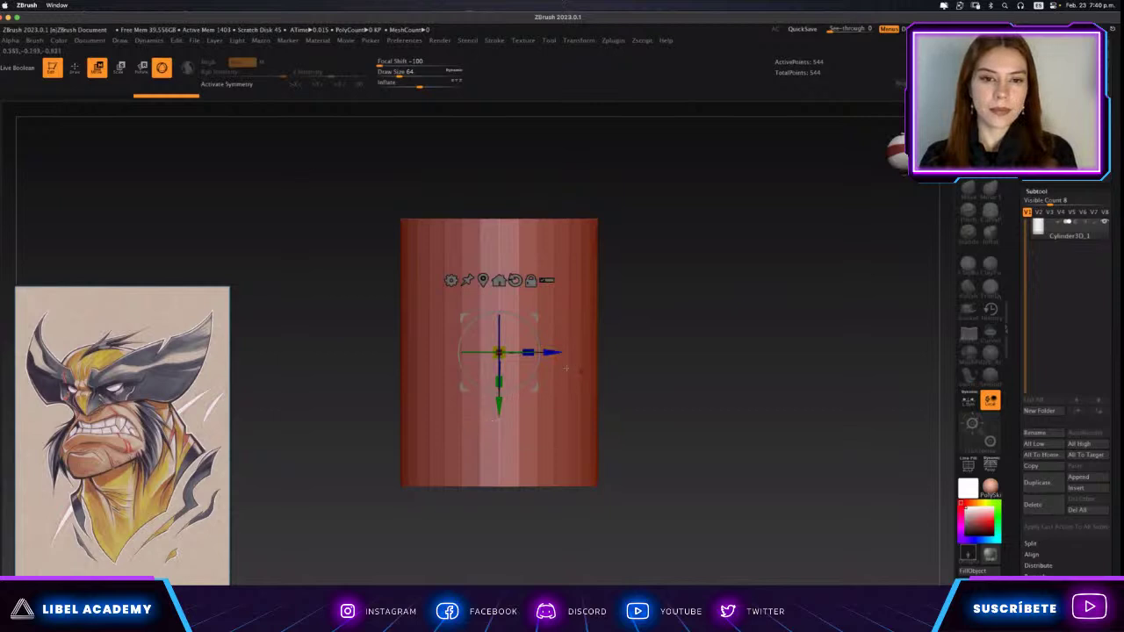
pyautogui.moveTo(532, 348); pyautogui.dragTo(542, 350)
pyautogui.press('q')
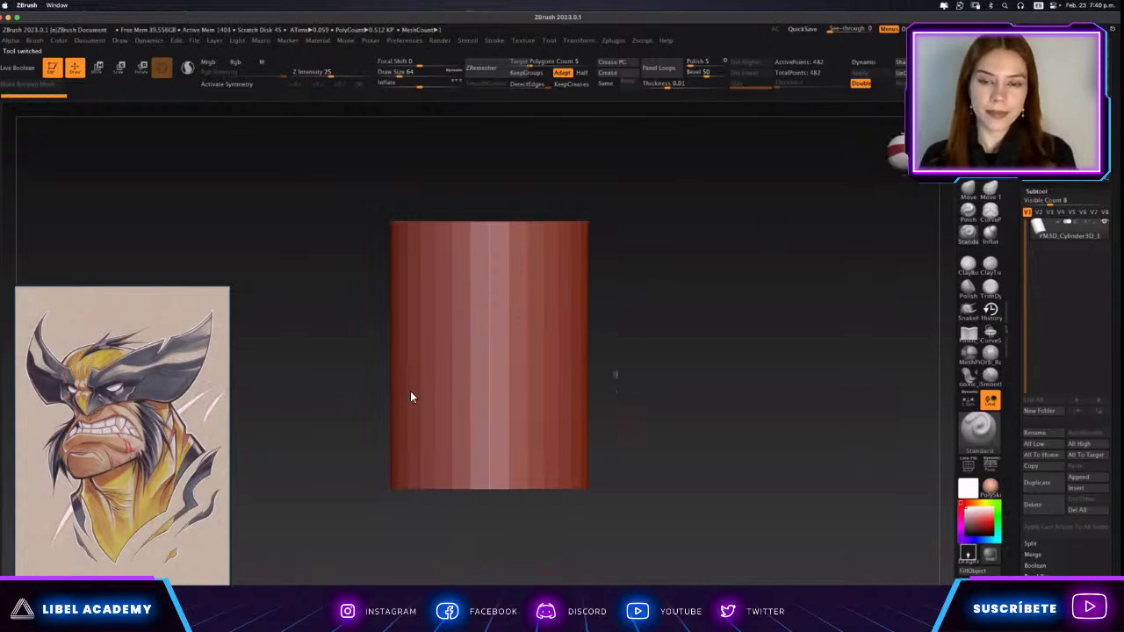
# Set the brush size to about 148 and pick the insert-primitive brush.
pyautogui.press('space')
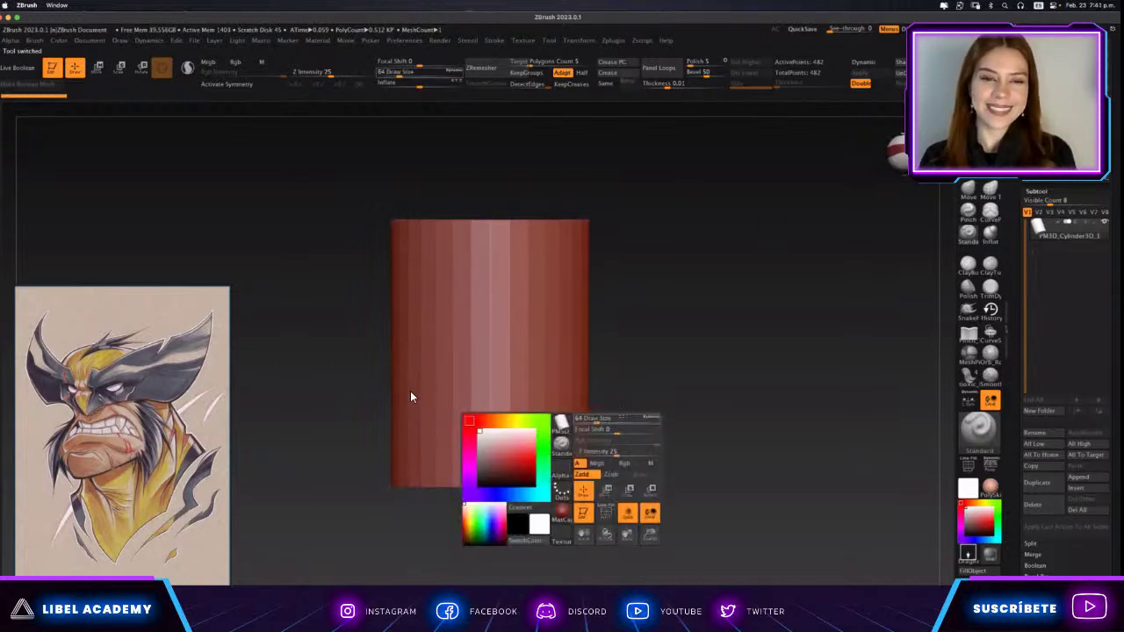
pyautogui.moveTo(605, 400)
pyautogui.keyDown('alt'); pyautogui.mouseDown()
pyautogui.moveTo(616, 421)
pyautogui.moveTo(616, 387)
pyautogui.moveTo(694, 406)
pyautogui.moveTo(747, 359)
pyautogui.mouseUp(); pyautogui.keyUp('alt')
pyautogui.press('s')
pyautogui.keyDown('alt'); pyautogui.moveTo(647, 395); pyautogui.dragTo(647, 341); pyautogui.keyUp('alt')
pyautogui.keyDown('alt'); pyautogui.moveTo(413, 400); pyautogui.dragTo(1009, 384); pyautogui.keyUp('alt')
pyautogui.click(981, 371)
pyautogui.keyDown('alt'); pyautogui.moveTo(645, 371); pyautogui.dragTo(631, 384); pyautogui.keyUp('alt')
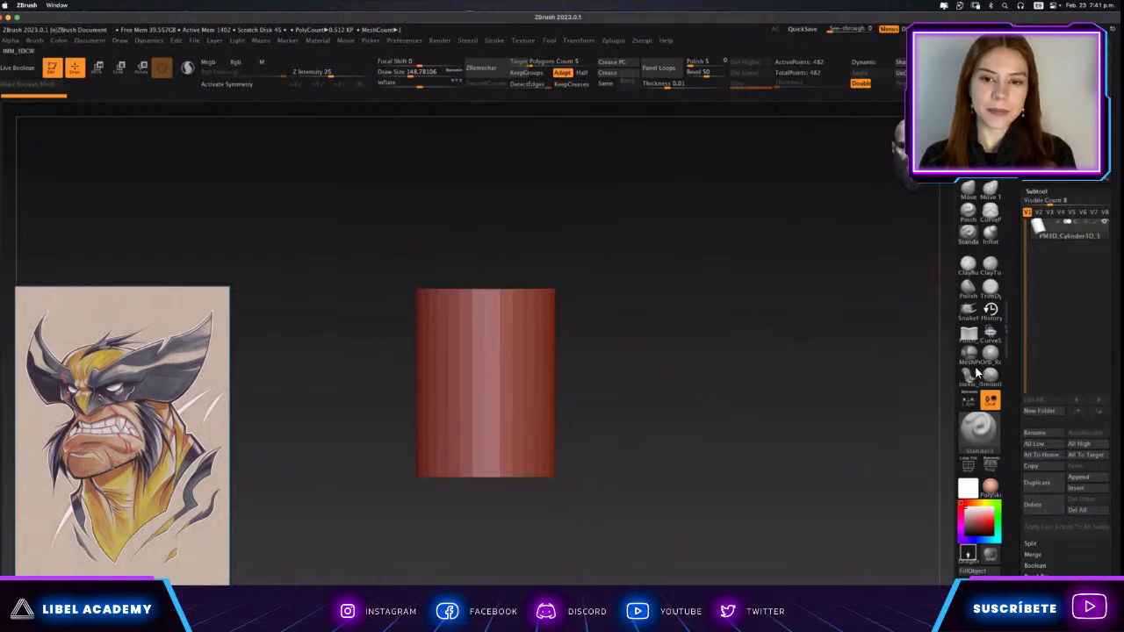
pyautogui.click(977, 373)
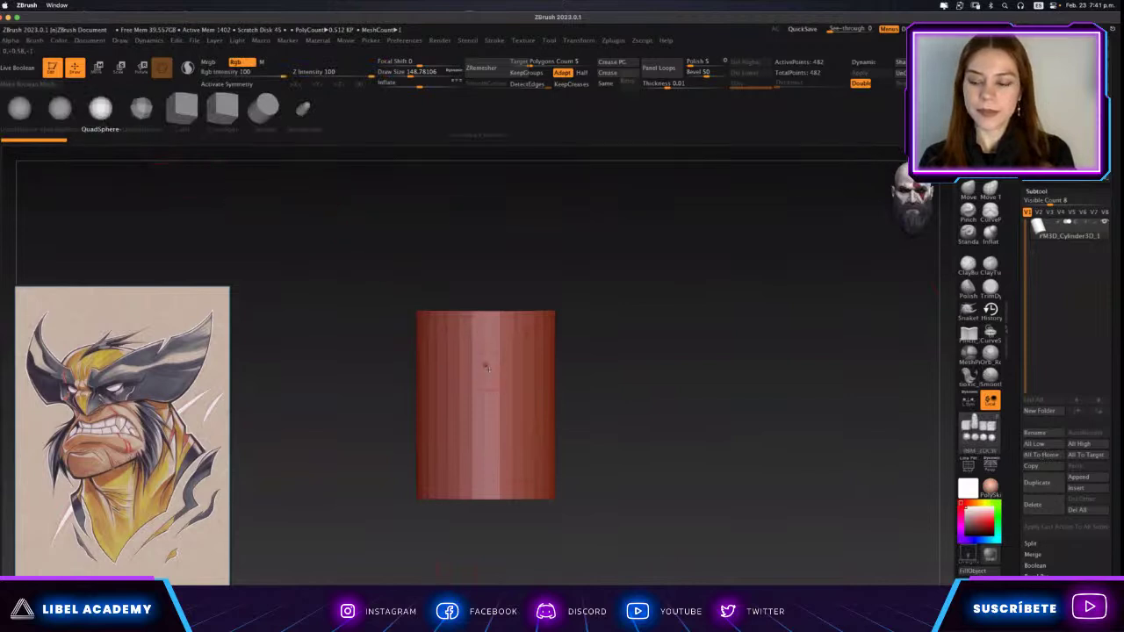
# Insert a sphere on top of the cylinder and adjust it with the Transpose gizmo.
pyautogui.moveTo(486, 367); pyautogui.dragTo(817, 442)
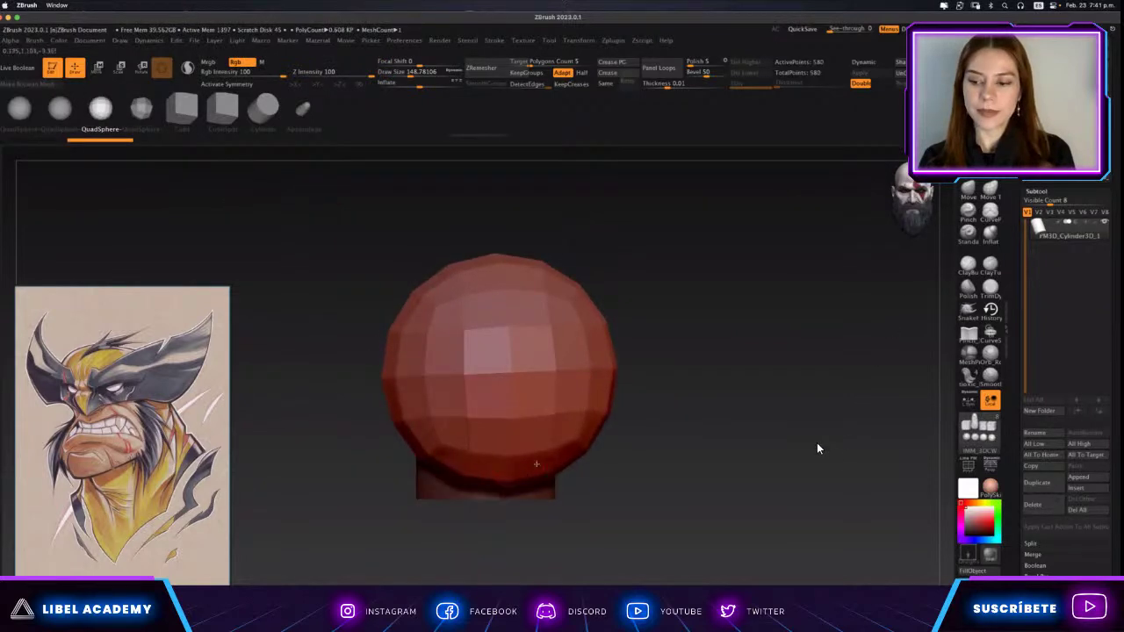
pyautogui.press('w')
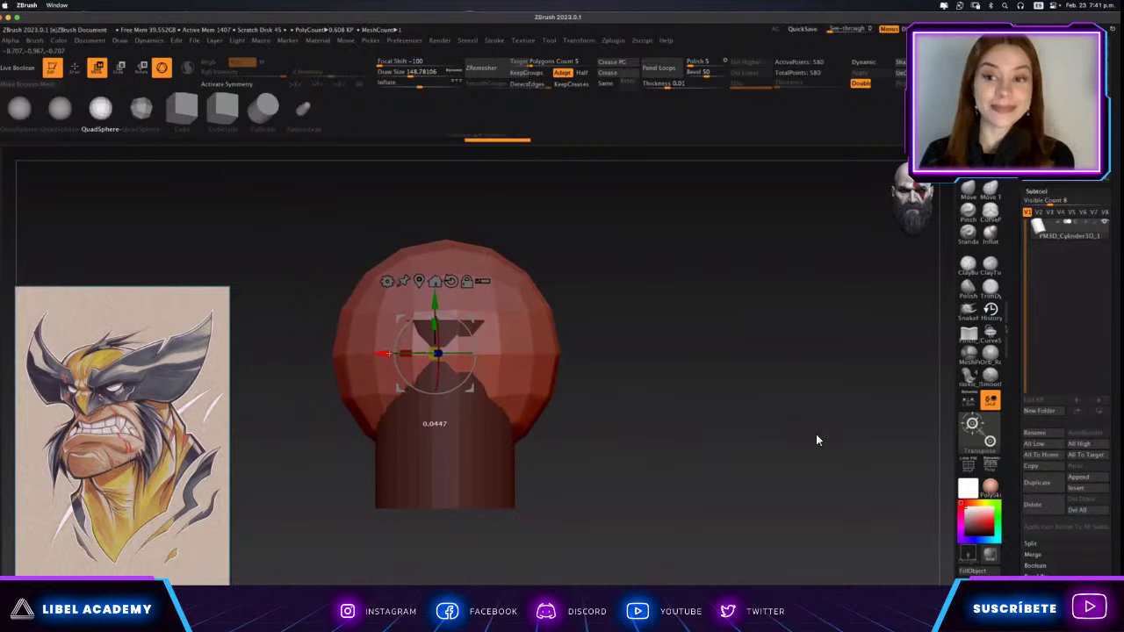
pyautogui.press('q')
pyautogui.moveTo(576, 409); pyautogui.dragTo(689, 412)
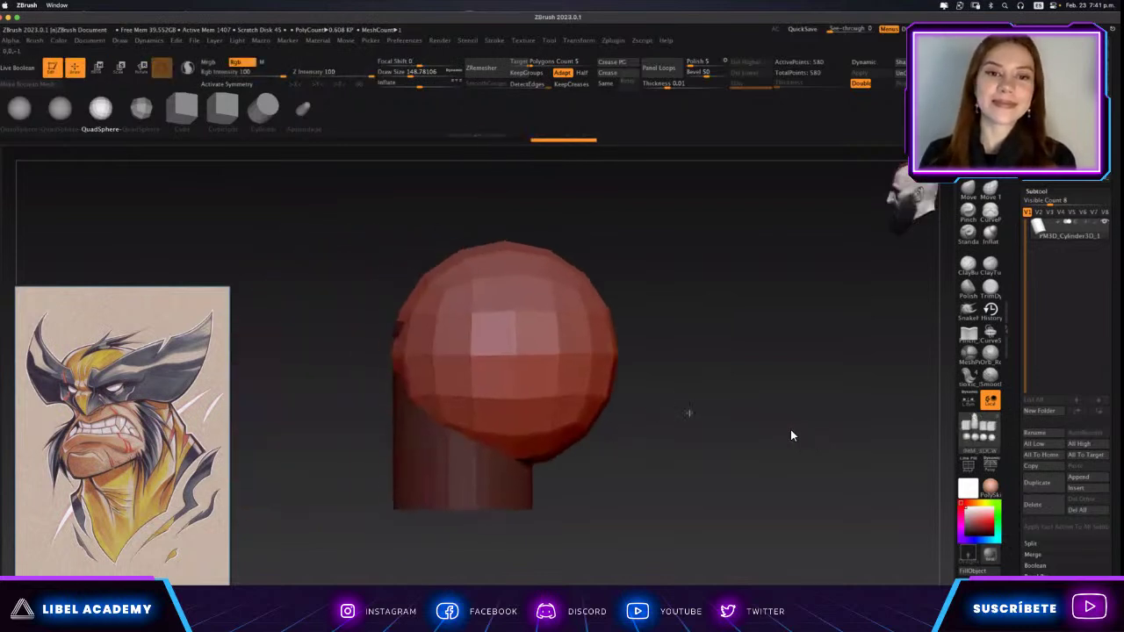
pyautogui.press('w')
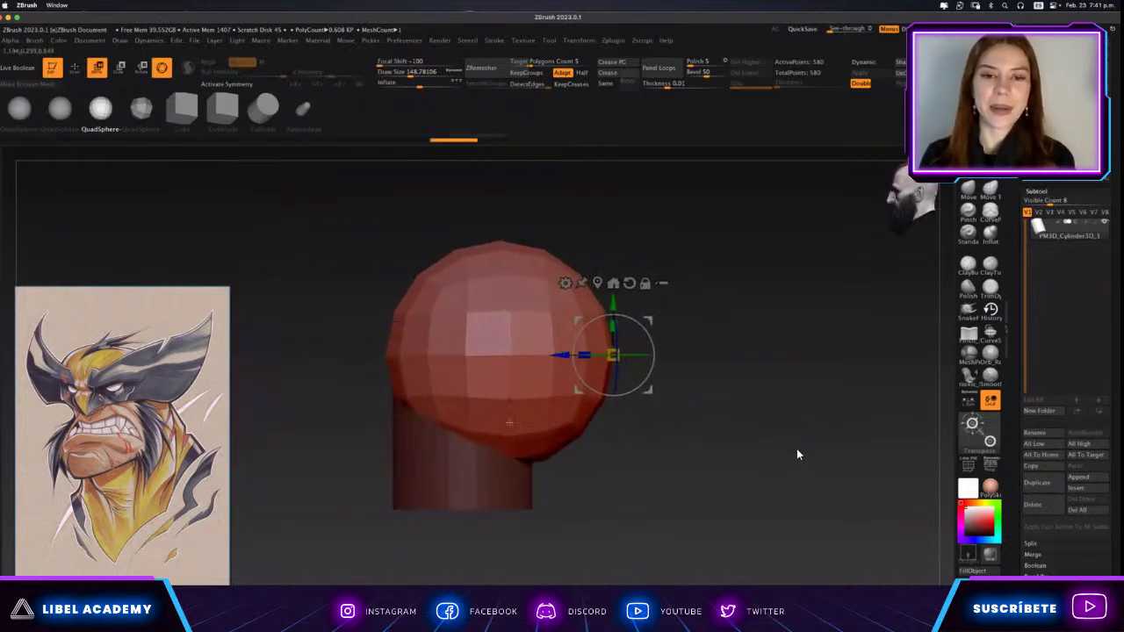
pyautogui.press('q')
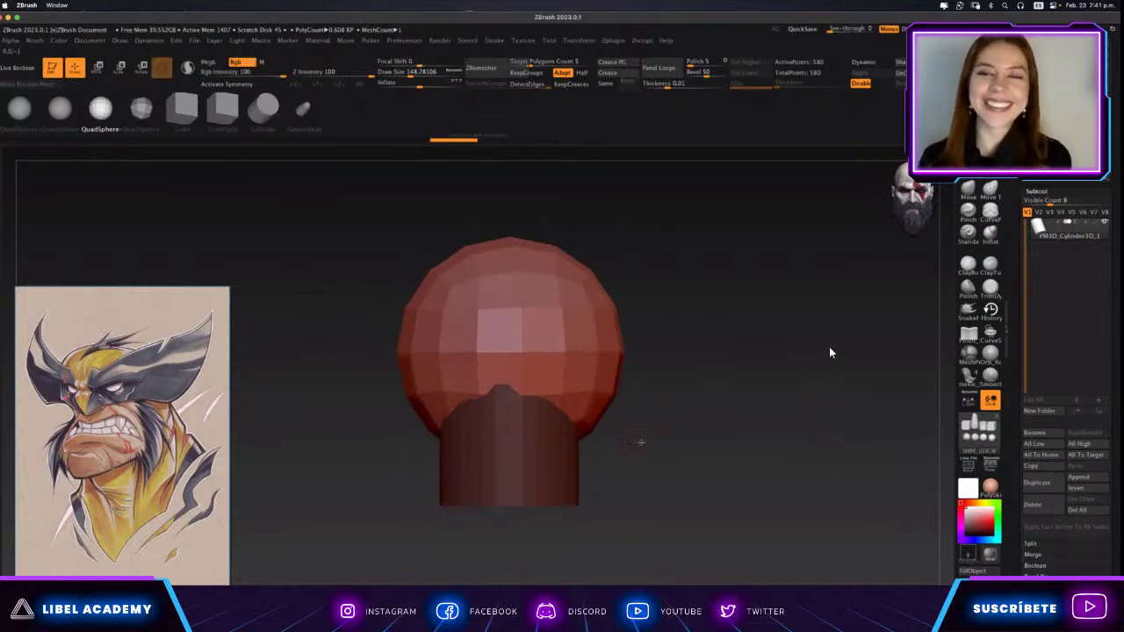
pyautogui.moveTo(641, 442)
pyautogui.mouseDown()
pyautogui.moveTo(639, 416)
pyautogui.moveTo(647, 431)
pyautogui.moveTo(595, 426)
pyautogui.moveTo(642, 453)
pyautogui.moveTo(618, 446)
pyautogui.moveTo(601, 464)
pyautogui.mouseUp()
pyautogui.press('w')
pyautogui.press('q')
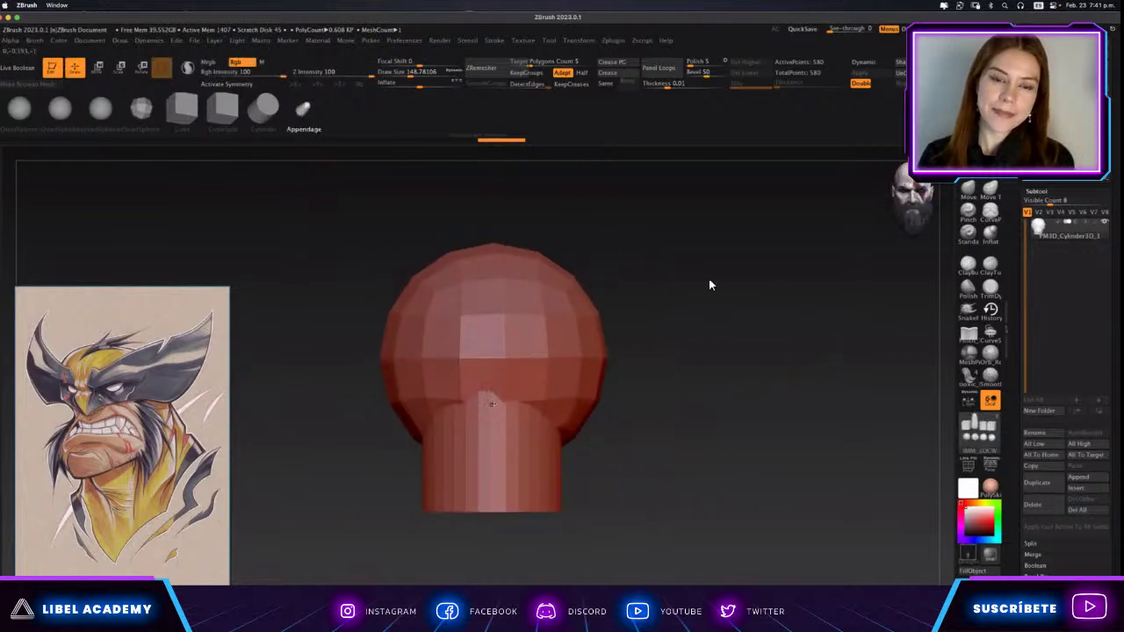
# Stretch the small ball into an elongated nose and rotate it upright.
pyautogui.press('w')
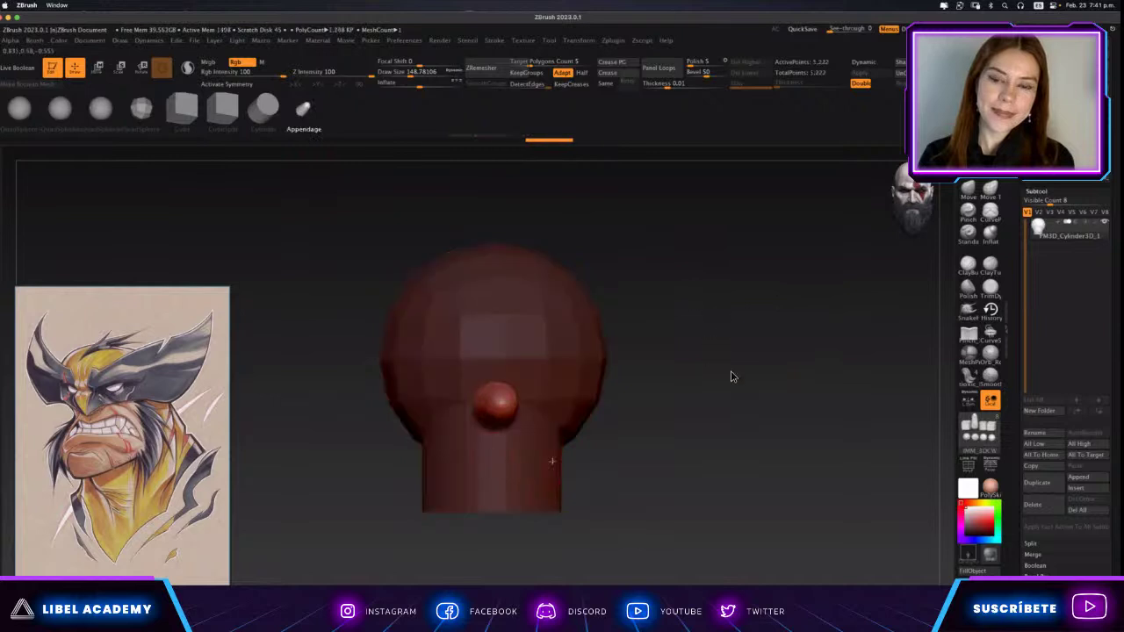
pyautogui.moveTo(731, 377)
pyautogui.mouseDown()
pyautogui.moveTo(719, 549)
pyautogui.moveTo(668, 544)
pyautogui.mouseUp()
pyautogui.press('e')
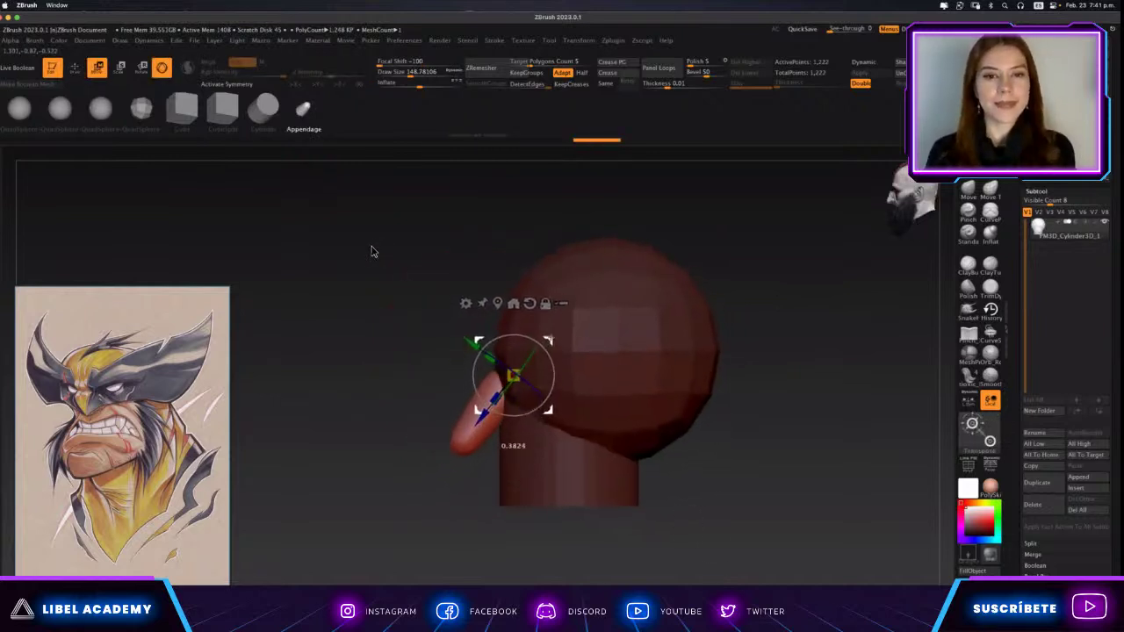
pyautogui.moveTo(478, 395)
pyautogui.mouseDown()
pyautogui.moveTo(488, 343)
pyautogui.moveTo(474, 441)
pyautogui.mouseUp()
# Position the nose on the front of the head, checking it from front and side views.
pyautogui.moveTo(386, 254)
pyautogui.mouseDown()
pyautogui.moveTo(801, 572)
pyautogui.moveTo(801, 561)
pyautogui.mouseUp()
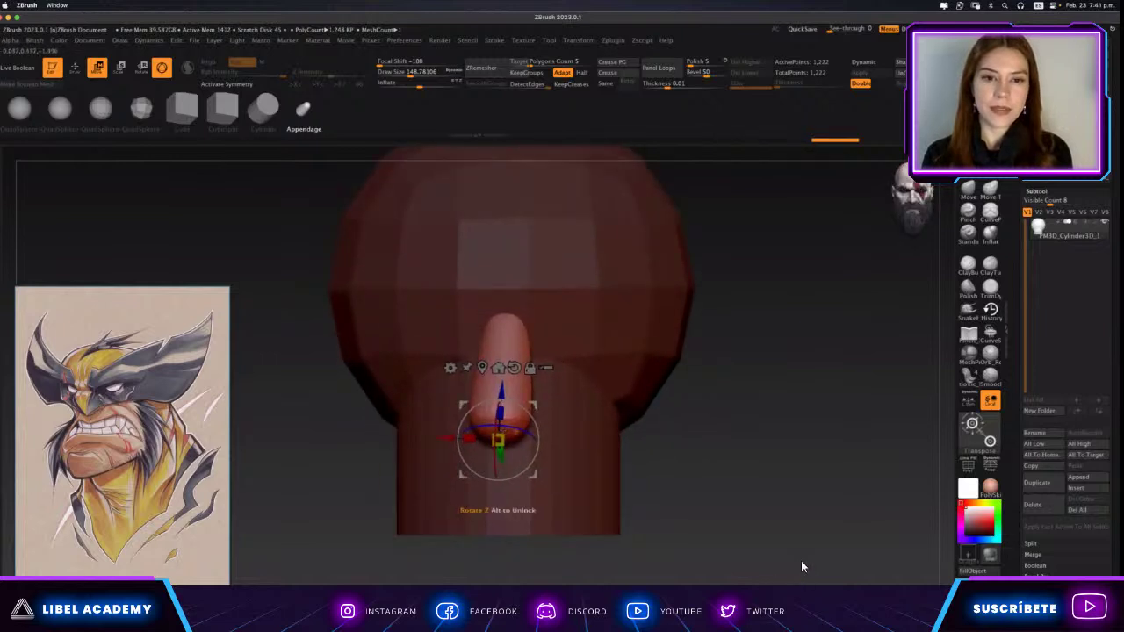
pyautogui.moveTo(801, 566); pyautogui.dragTo(801, 556)
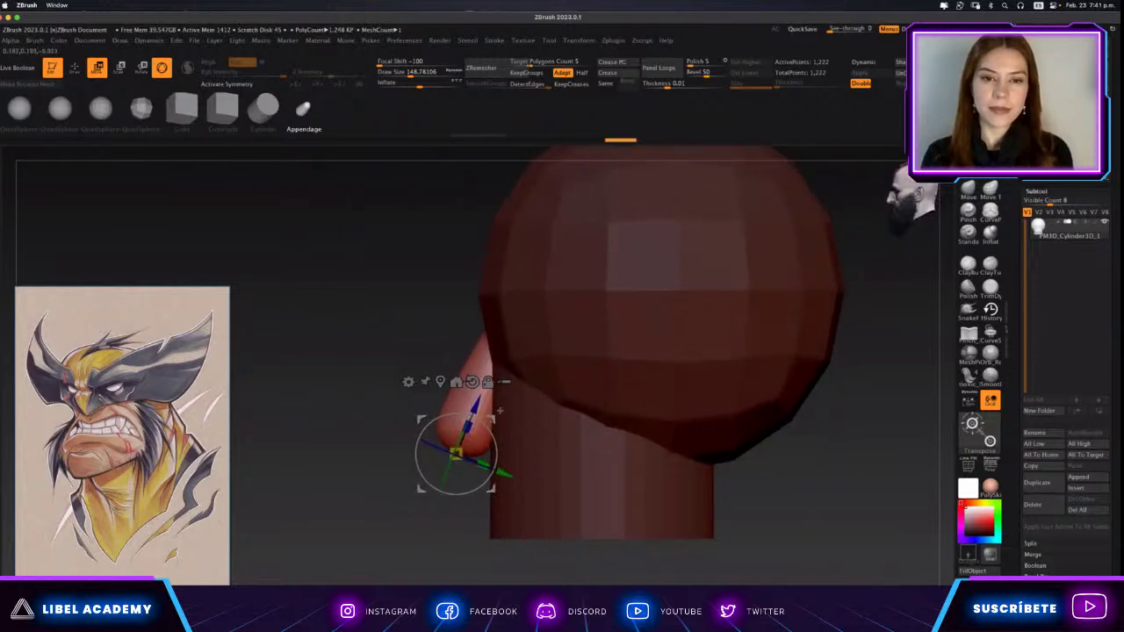
pyautogui.press('q')
pyautogui.moveTo(656, 428)
pyautogui.mouseDown()
pyautogui.moveTo(767, 415)
pyautogui.moveTo(401, 435)
pyautogui.moveTo(196, 392)
pyautogui.mouseUp()
pyautogui.scroll(3, 196, 393)
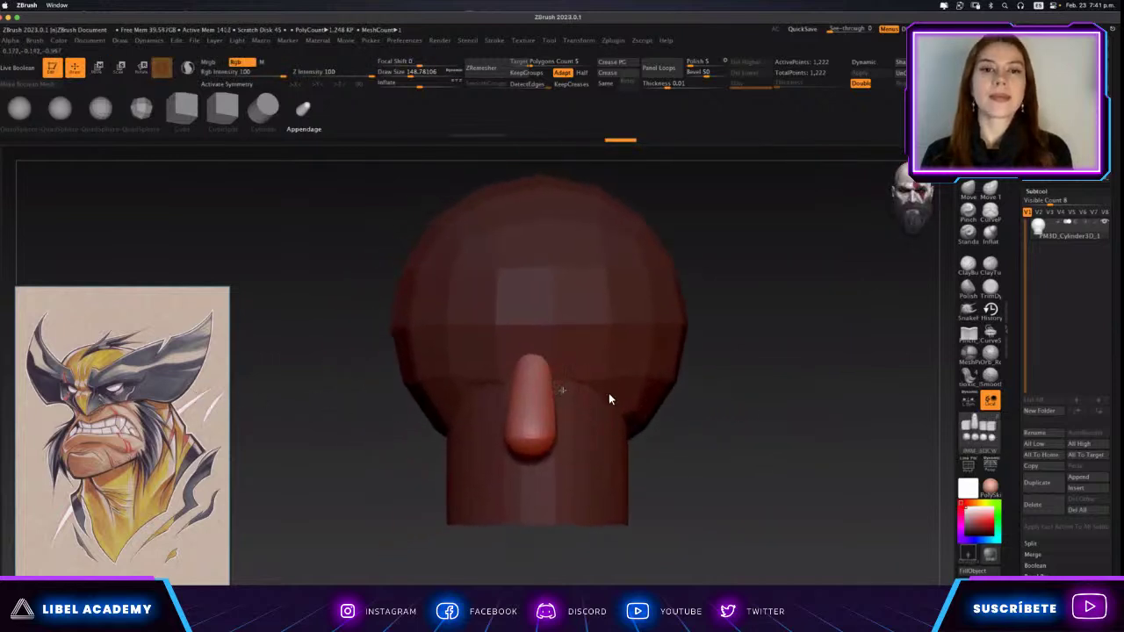
# Raise the brush size to about 379 and fine-tune the nose placement.
pyautogui.press('space')
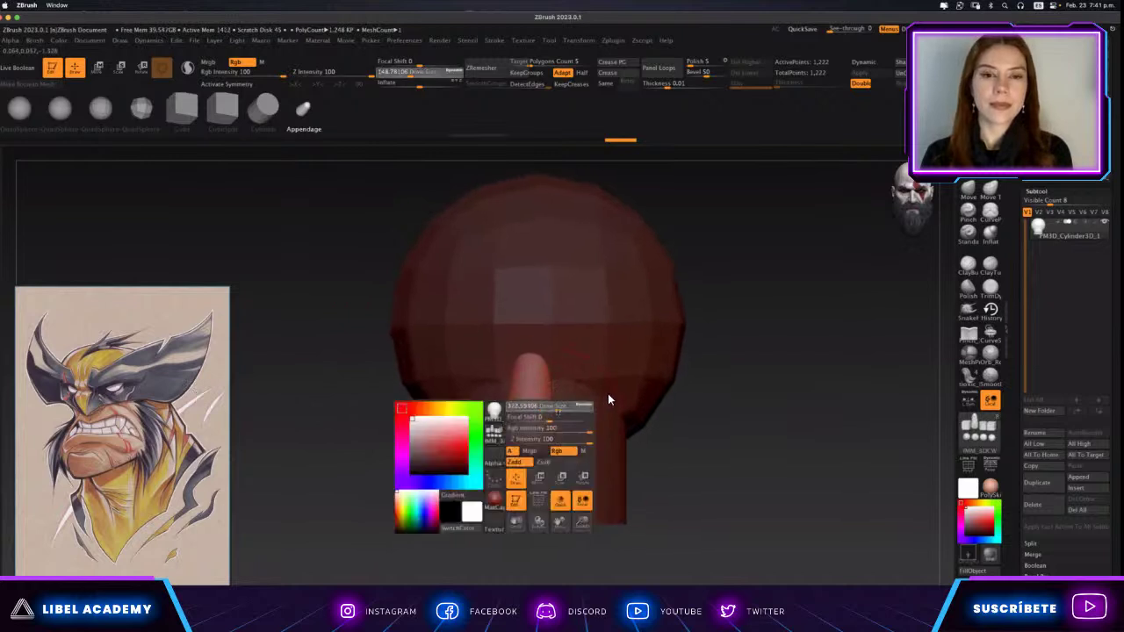
pyautogui.press('s')
pyautogui.press('w')
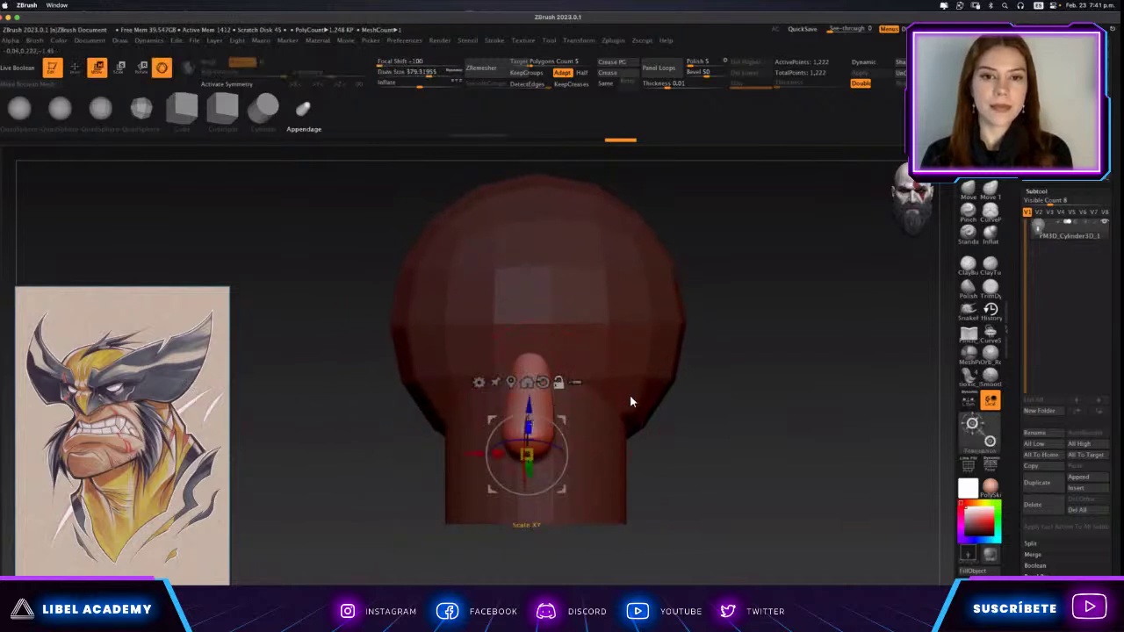
pyautogui.scroll(2, 629, 401)
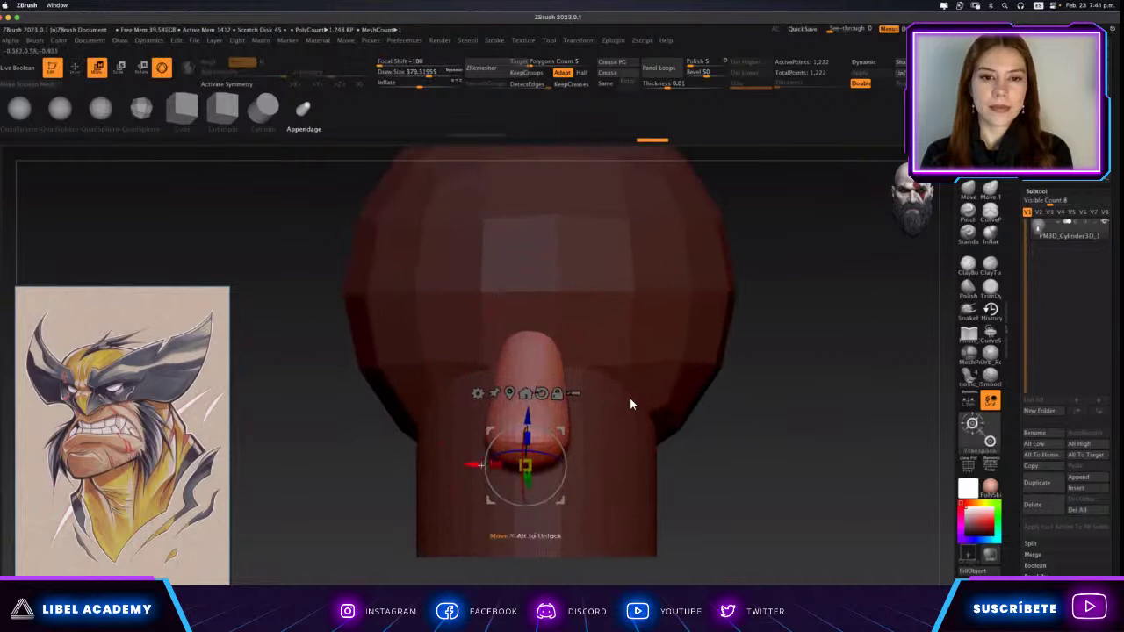
pyautogui.press('q')
pyautogui.scroll(-2, 630, 397)
pyautogui.hscroll(-3, 630, 404)
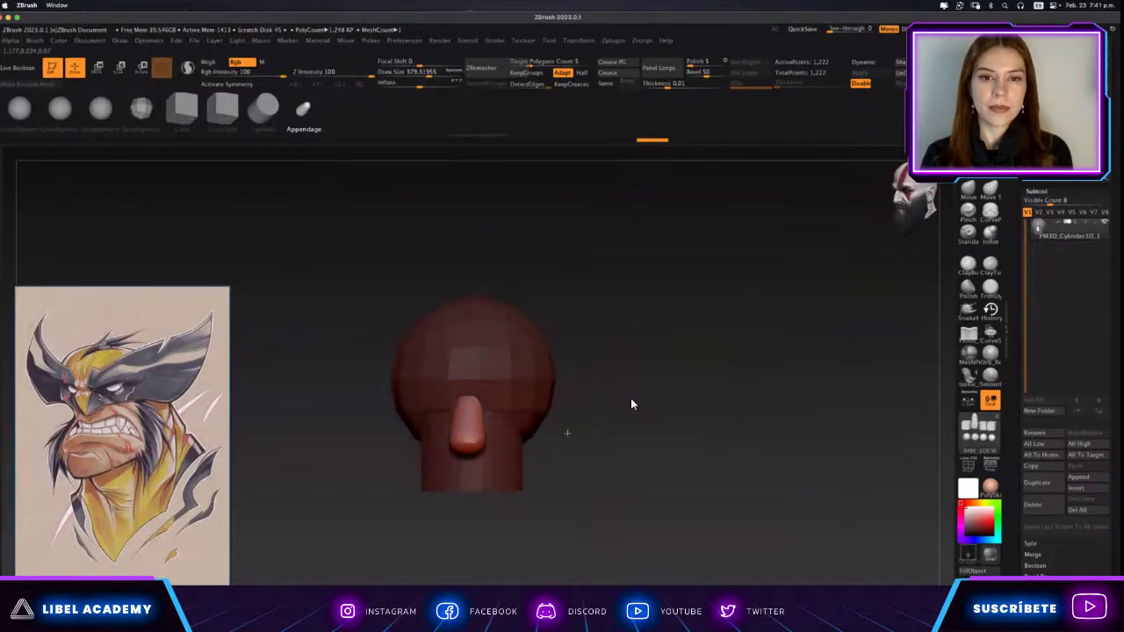
pyautogui.scroll(2, 631, 404)
pyautogui.scroll(2, 630, 404)
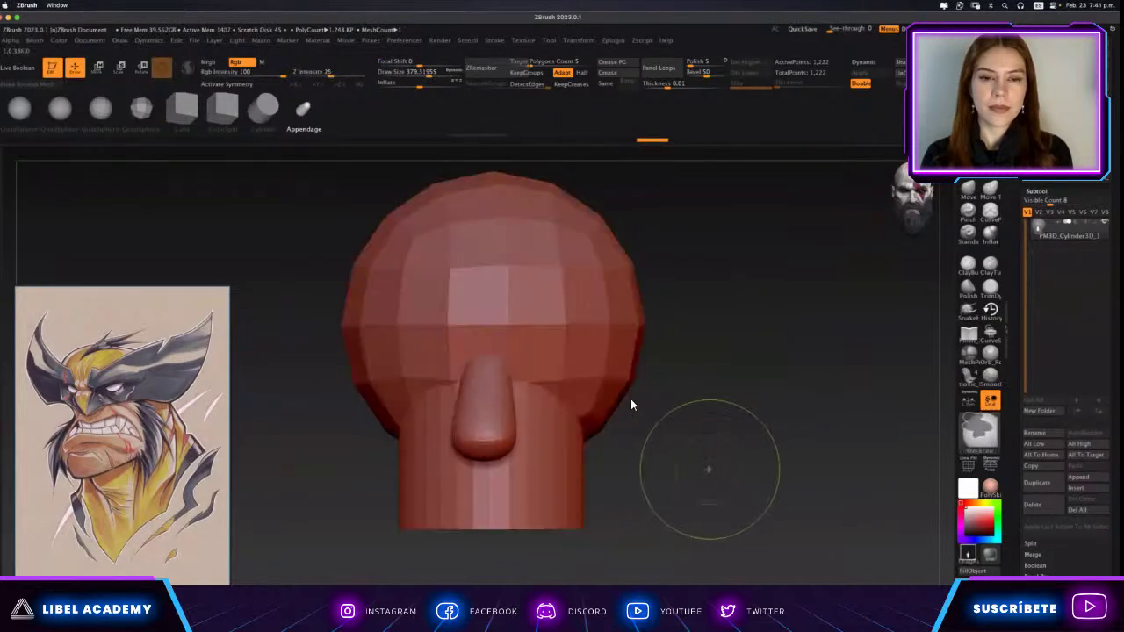
# Inspect the head and nose from behind, the side and the front.
pyautogui.scroll(-2, 630, 398)
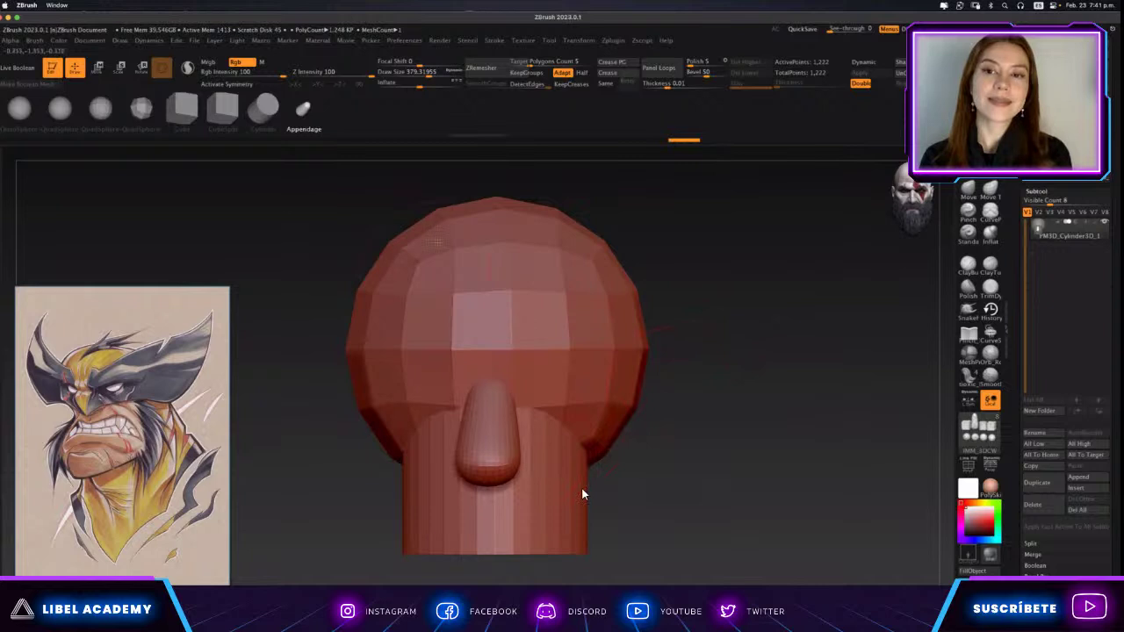
pyautogui.moveTo(581, 495); pyautogui.dragTo(389, 542)
pyautogui.scroll(3, 663, 507)
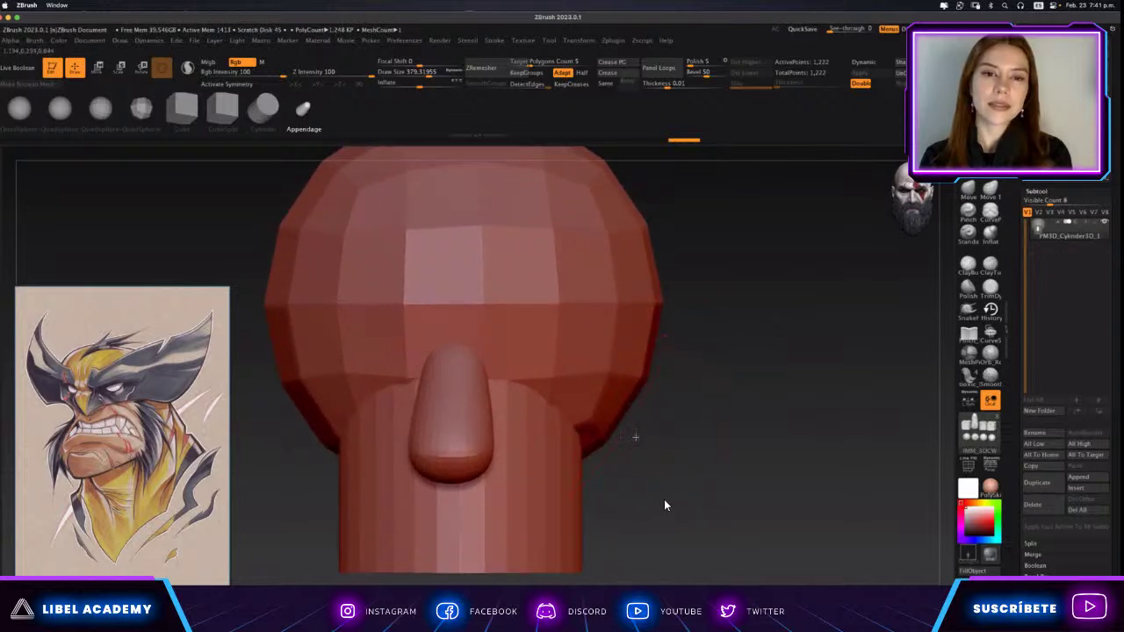
pyautogui.scroll(-2, 599, 517)
pyautogui.moveTo(610, 420); pyautogui.dragTo(643, 461)
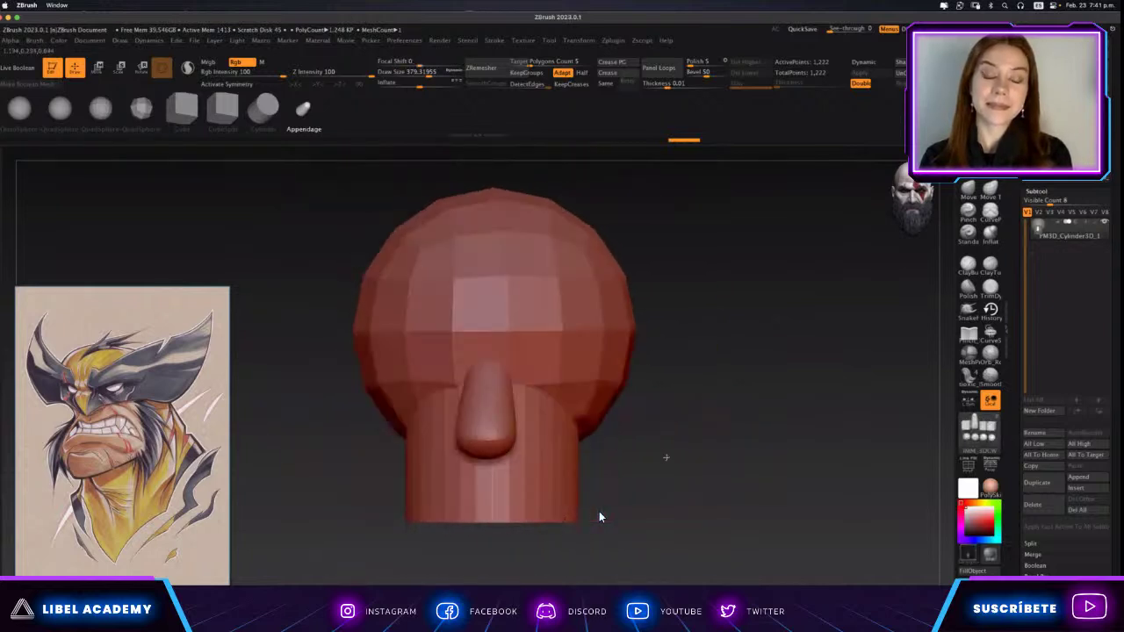
pyautogui.moveTo(599, 517); pyautogui.dragTo(580, 474)
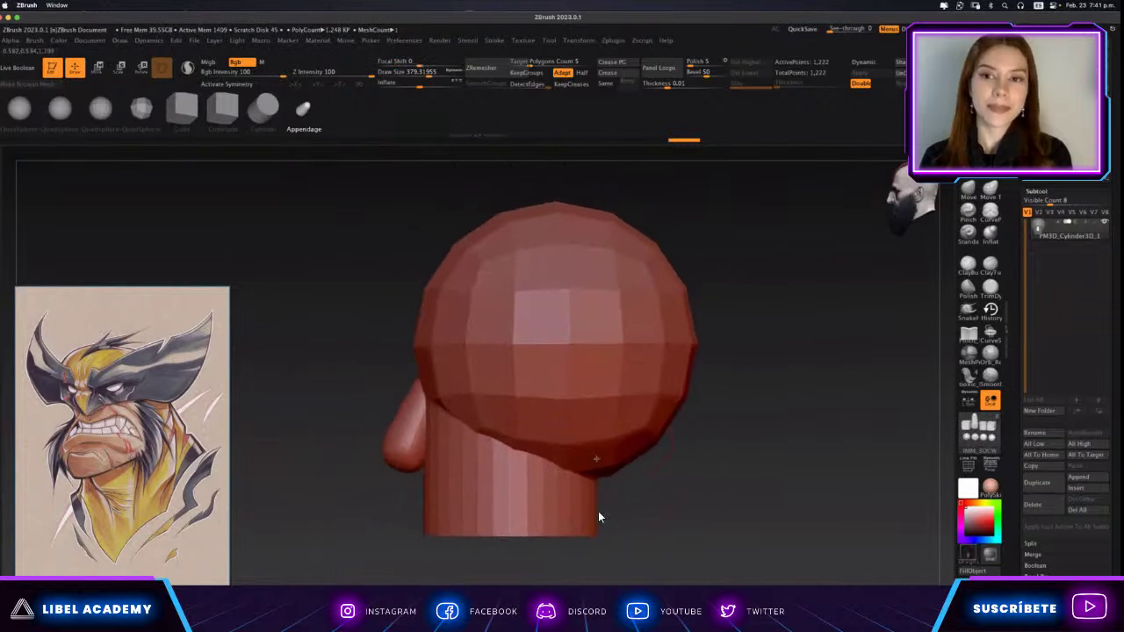
pyautogui.press('w')
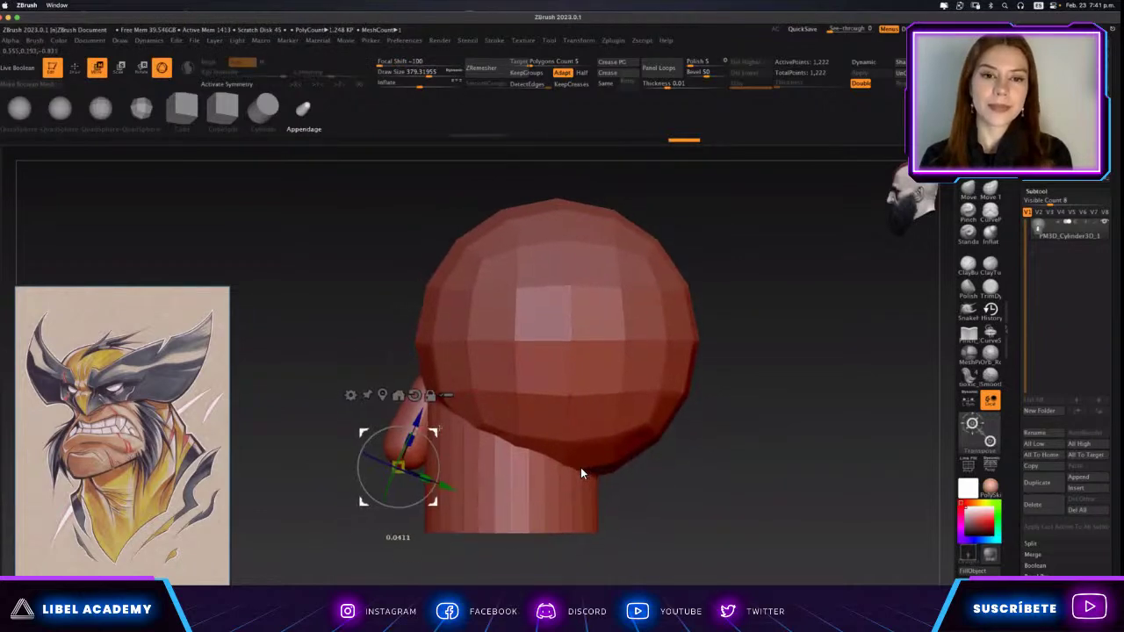
pyautogui.press('q')
pyautogui.moveTo(580, 474); pyautogui.dragTo(615, 470)
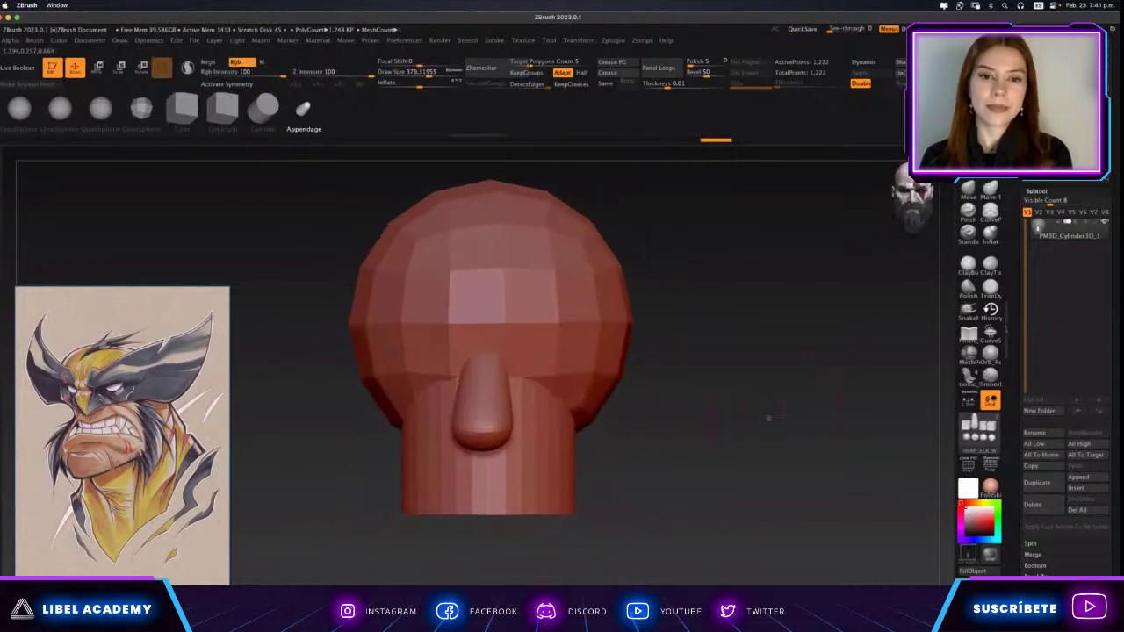
# Pick the ClayTubes brush and turn the head to check its side and front.
pyautogui.click(990, 263)
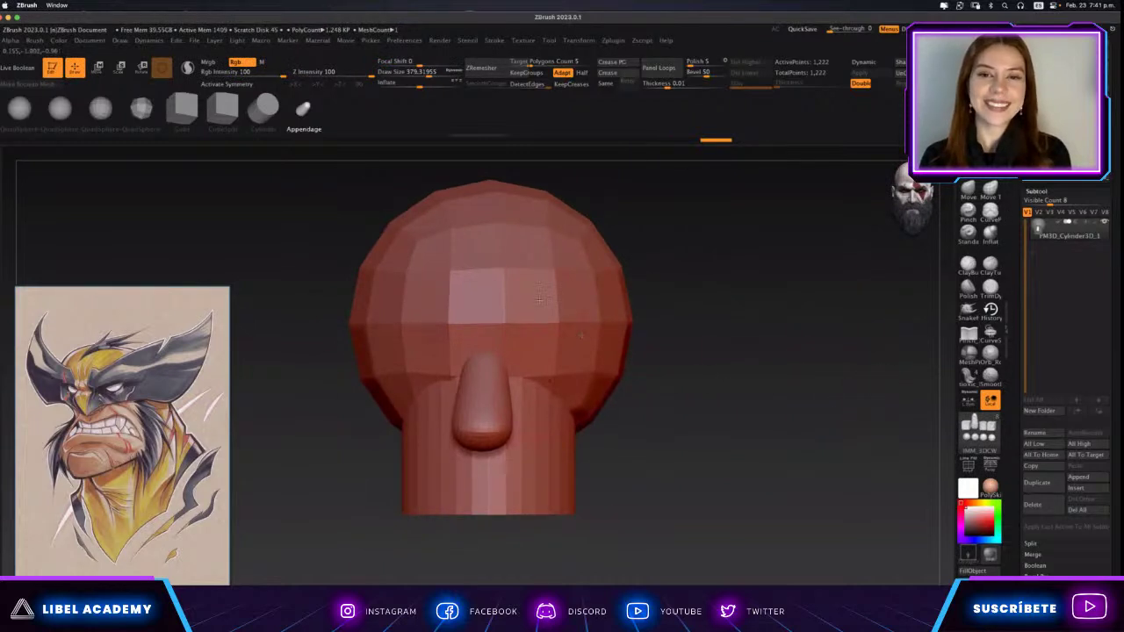
pyautogui.moveTo(675, 407)
pyautogui.mouseDown()
pyautogui.moveTo(773, 404)
pyautogui.moveTo(903, 331)
pyautogui.mouseUp()
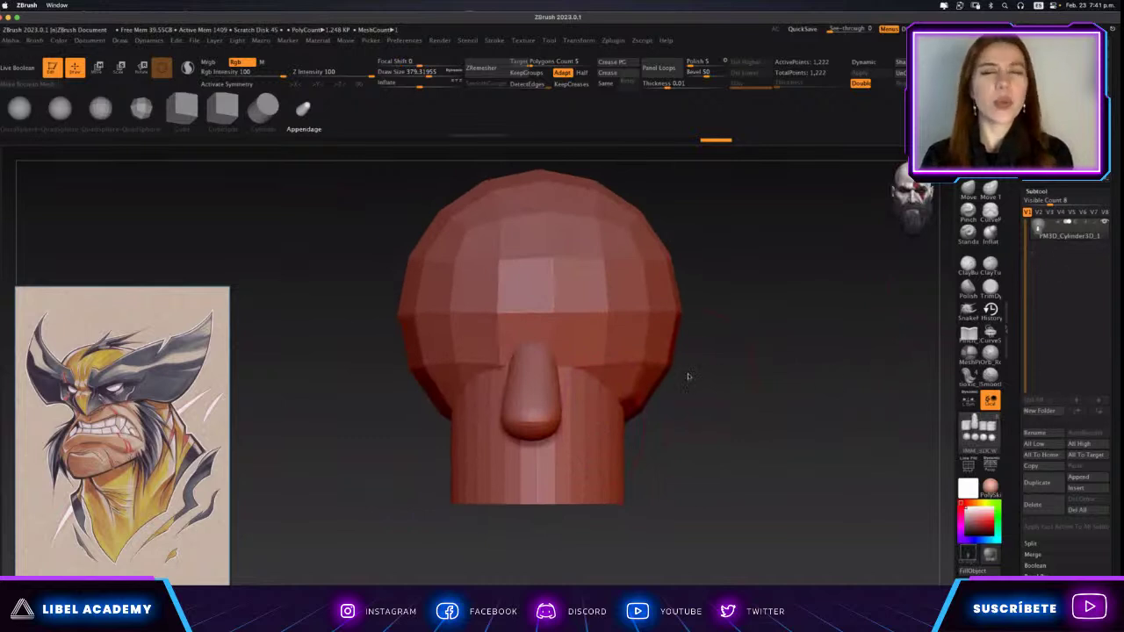
pyautogui.moveTo(684, 421); pyautogui.dragTo(659, 411)
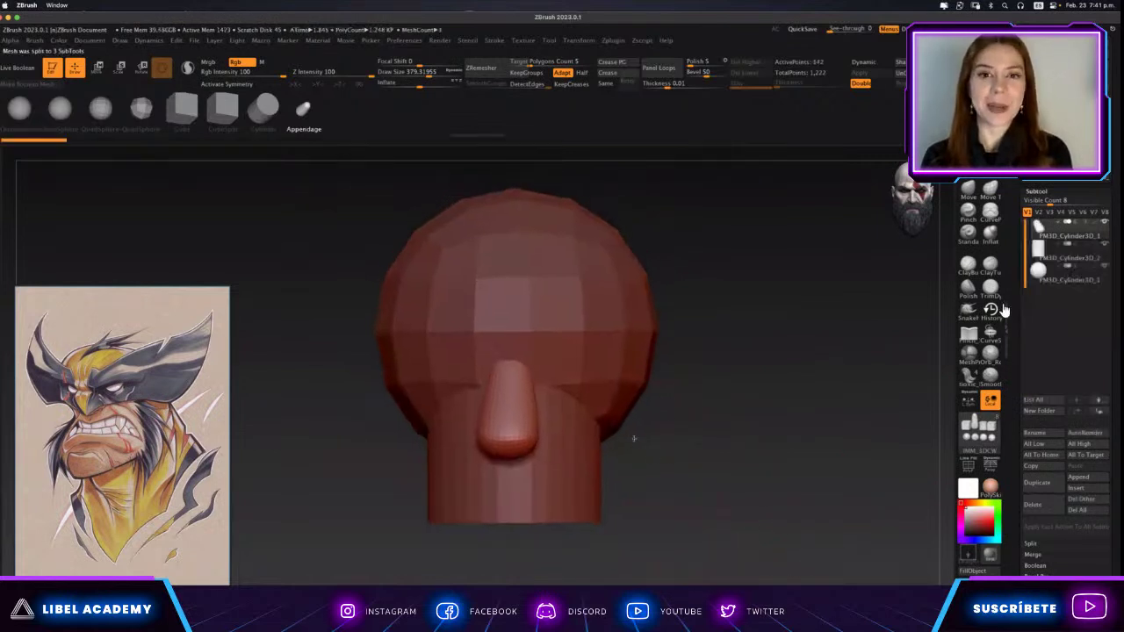
# Orbit around the head to inspect all sides, then return to a front view.
pyautogui.scroll(3, 658, 446)
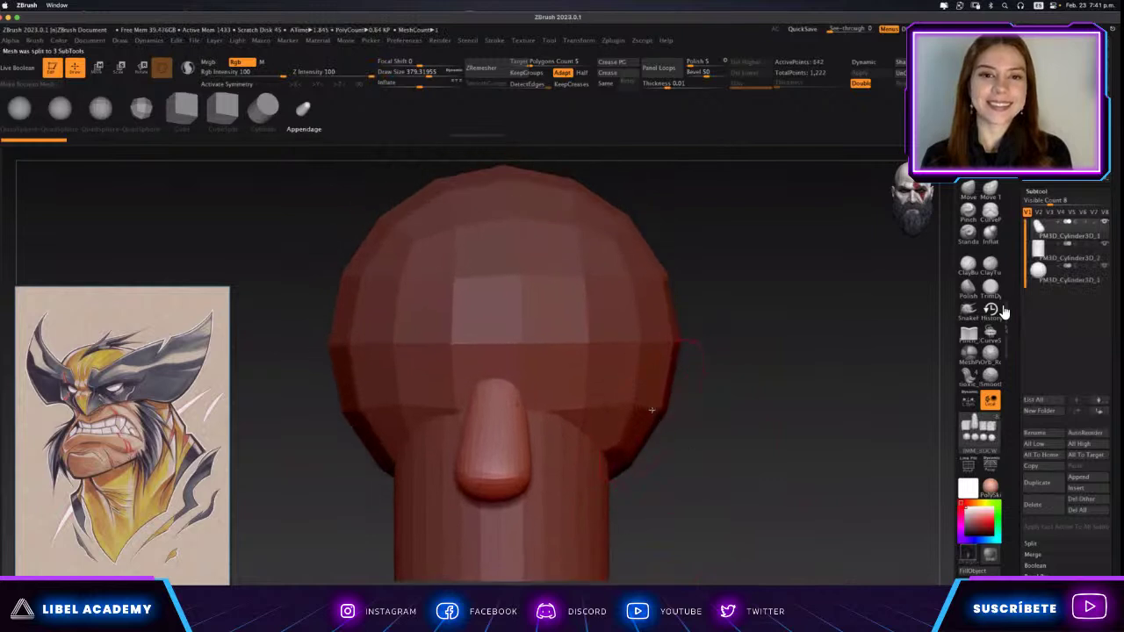
pyautogui.scroll(-2, 685, 436)
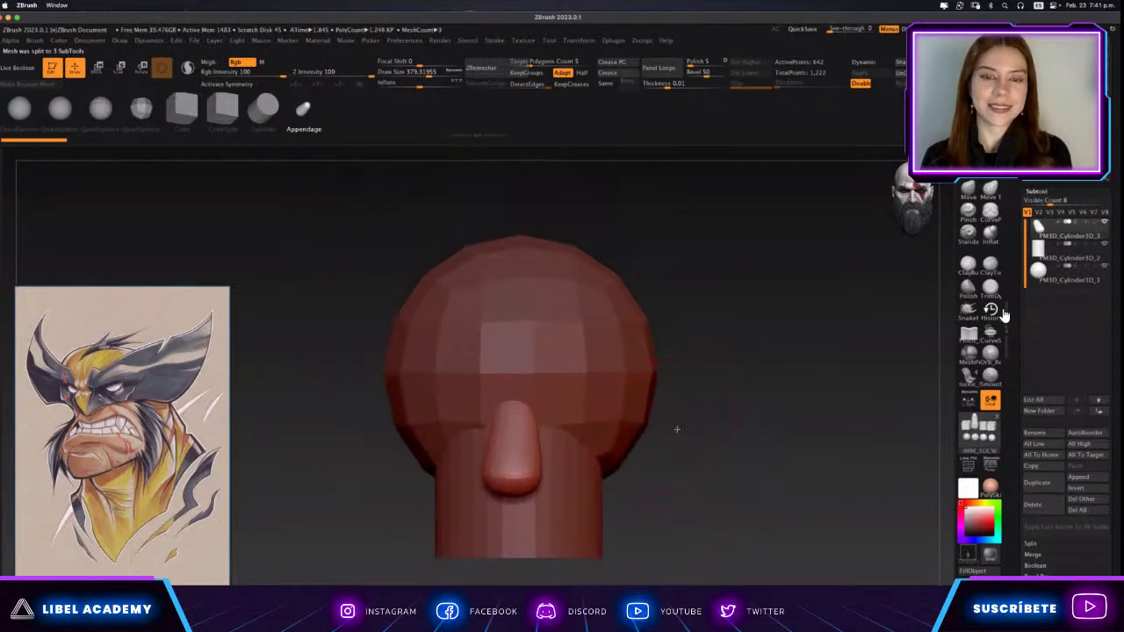
pyautogui.scroll(-2, 672, 426)
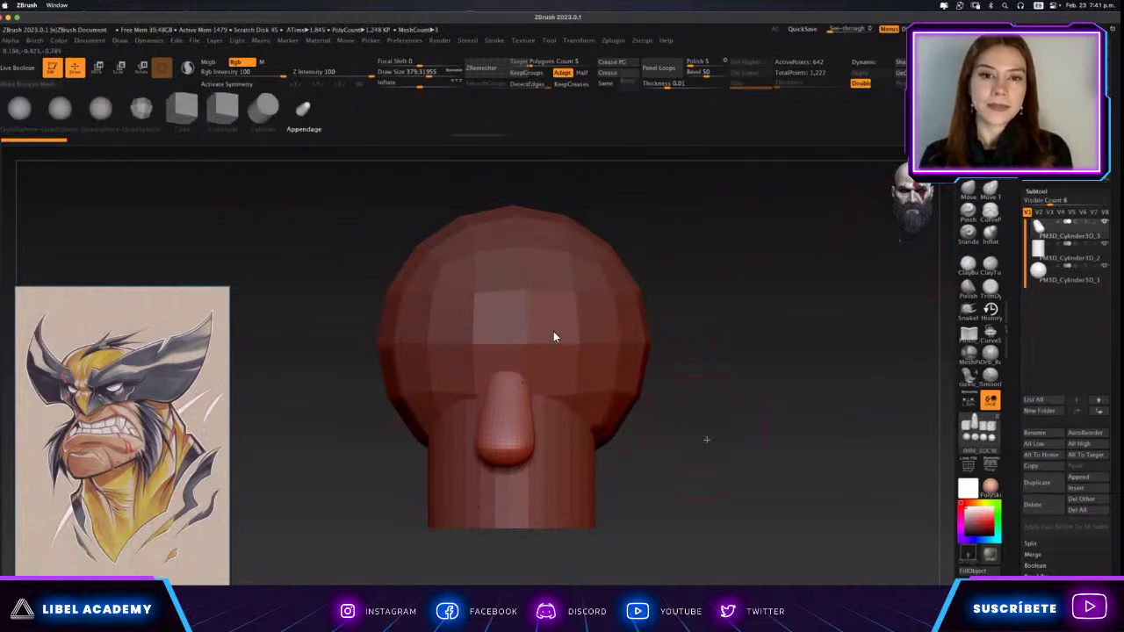
pyautogui.scroll(3, 535, 329)
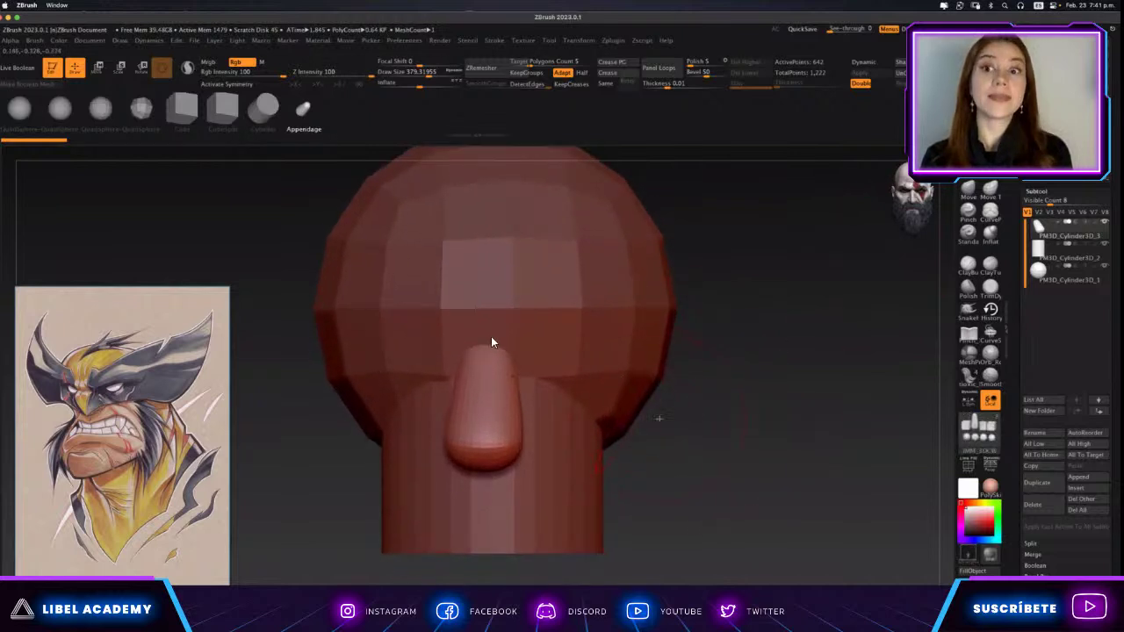
pyautogui.scroll(-2, 526, 474)
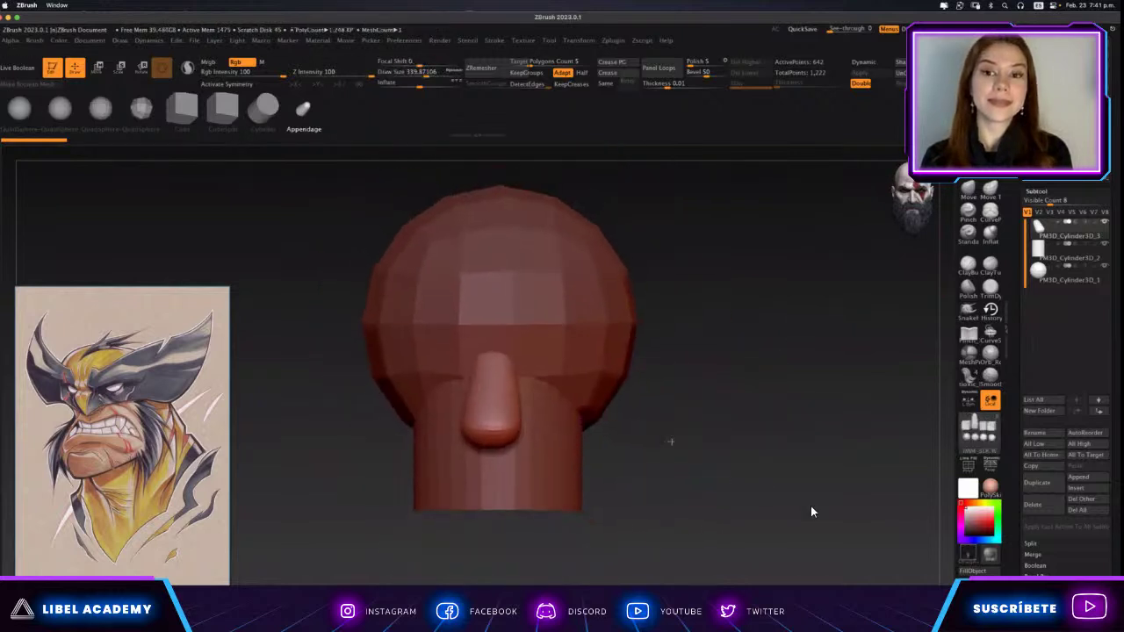
pyautogui.moveTo(811, 506); pyautogui.dragTo(805, 499)
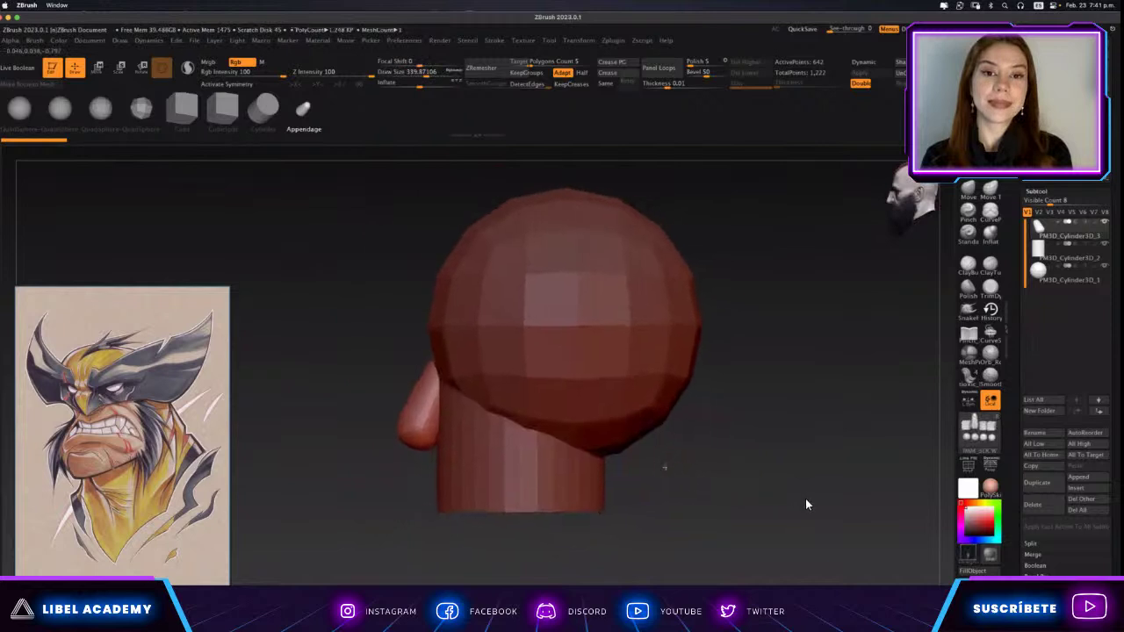
pyautogui.moveTo(805, 499); pyautogui.dragTo(446, 384)
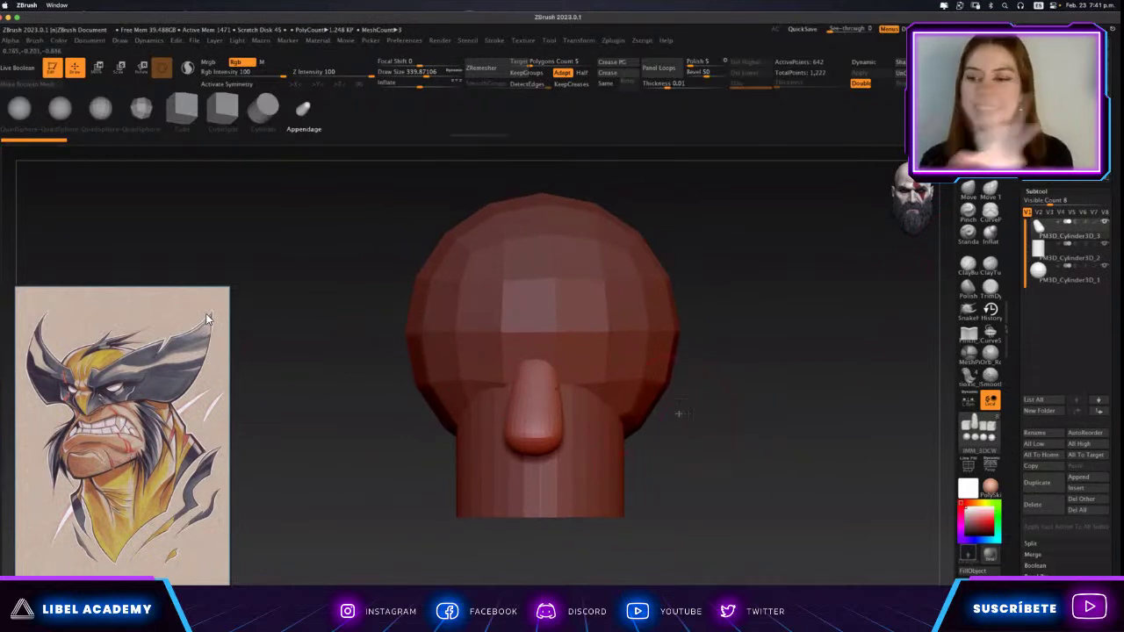
pyautogui.moveTo(677, 414)
pyautogui.mouseDown()
pyautogui.moveTo(683, 446)
pyautogui.moveTo(693, 413)
pyautogui.mouseUp()
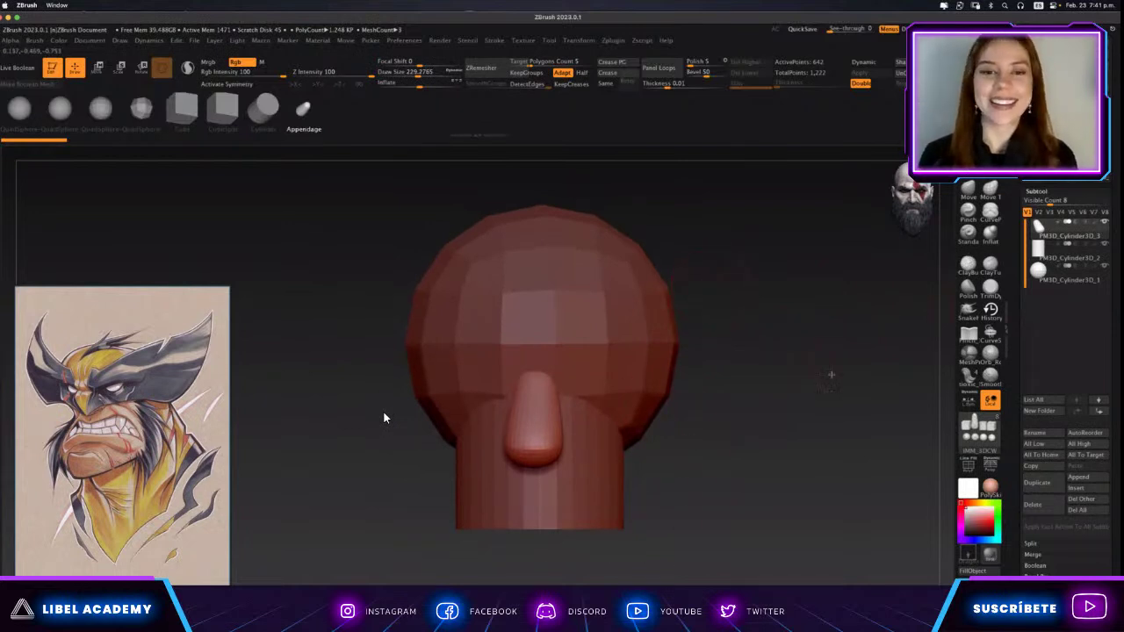
# Select the neck cylinder and Merge Down into the head, confirming the operation.
pyautogui.hotkey('alt', 'Down')
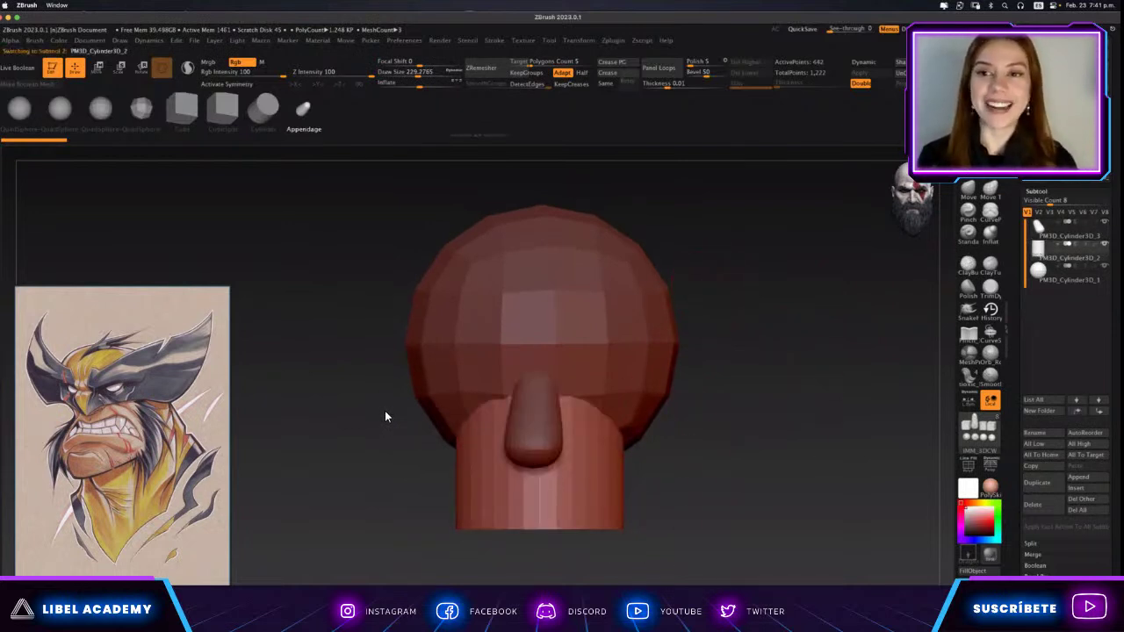
pyautogui.hotkey('ctrl', 'z')
pyautogui.hotkey('alt', 'Up')
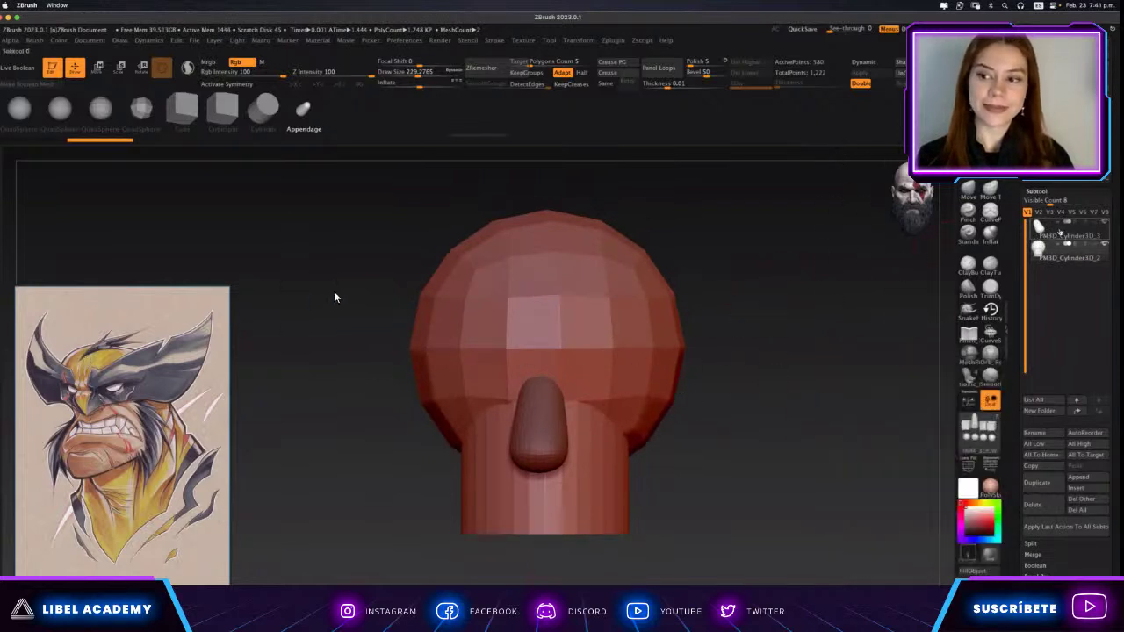
# Angle the view and make the nose, PM3D_Cylinder3D_3, the active subtool.
pyautogui.moveTo(411, 332); pyautogui.dragTo(595, 433)
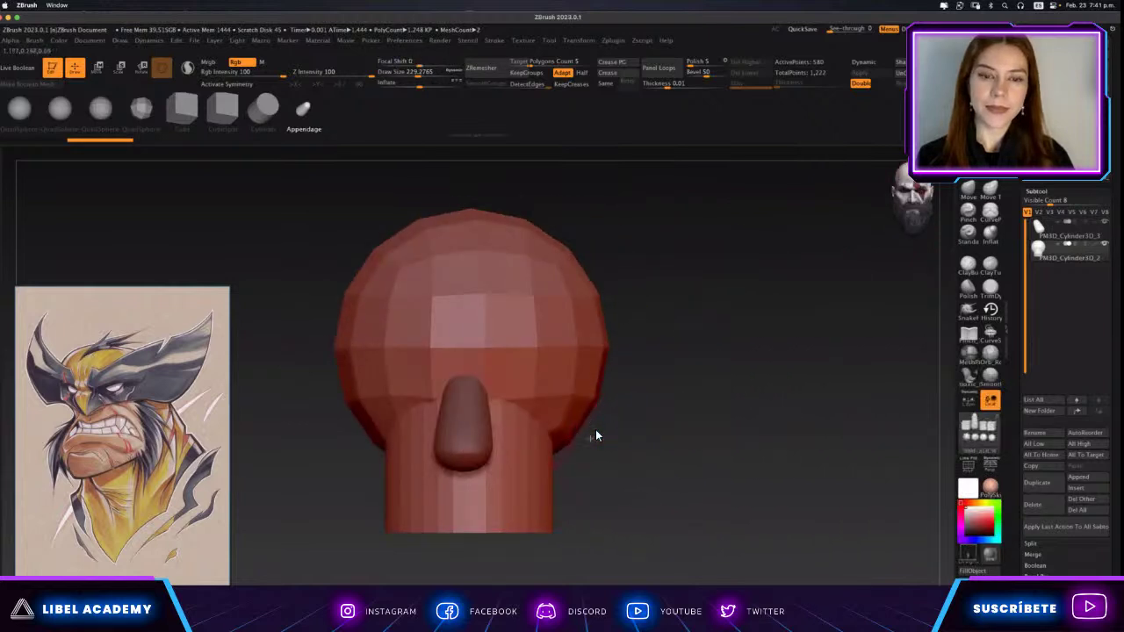
pyautogui.click(1038, 228)
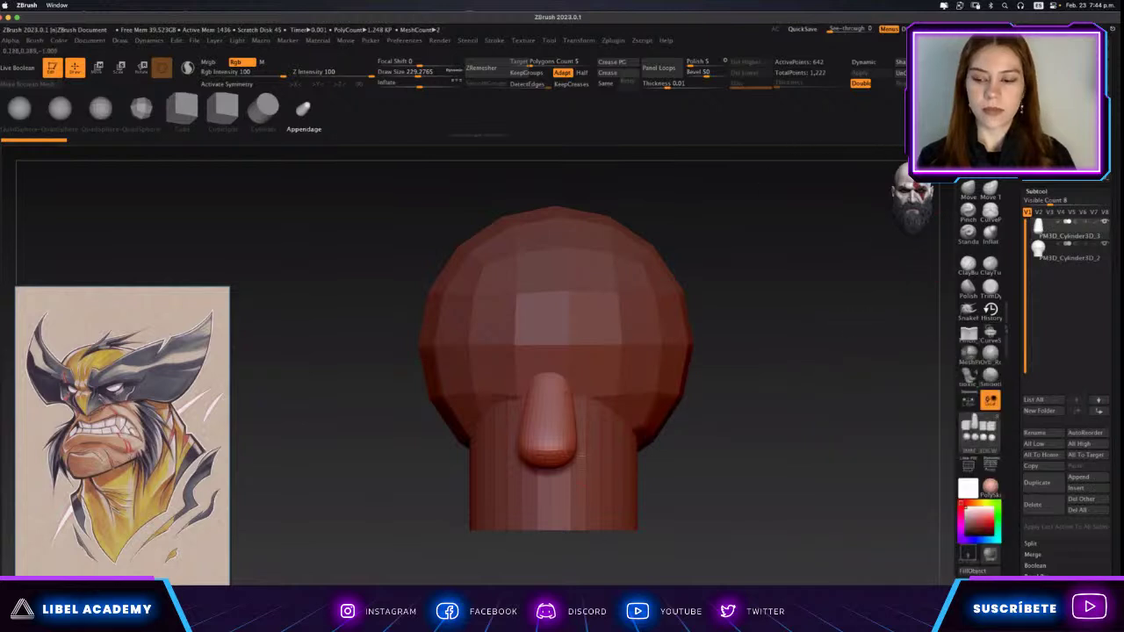
# Make the nose active, turn on X symmetry and pick the Move Topological brush.
pyautogui.moveTo(656, 413); pyautogui.dragTo(583, 368, button='right')
pyautogui.keyDown('alt'); pyautogui.click(583, 387); pyautogui.keyUp('alt')
pyautogui.keyDown('alt'); pyautogui.click(583, 386); pyautogui.keyUp('alt')
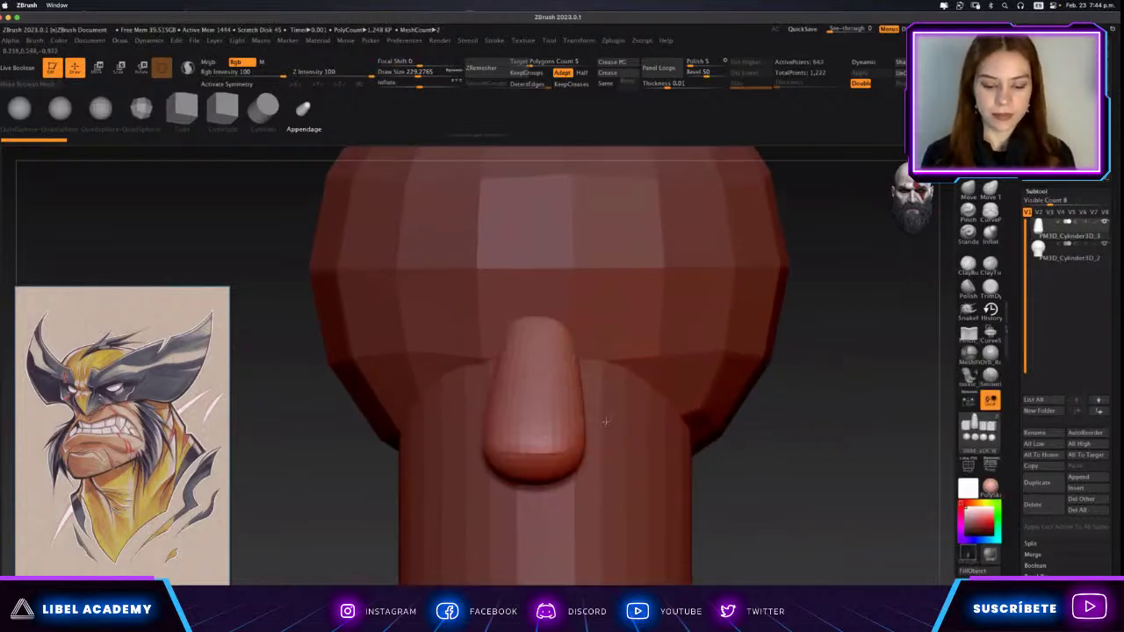
pyautogui.press('x')
pyautogui.moveTo(536, 399); pyautogui.dragTo(581, 382, button='right')
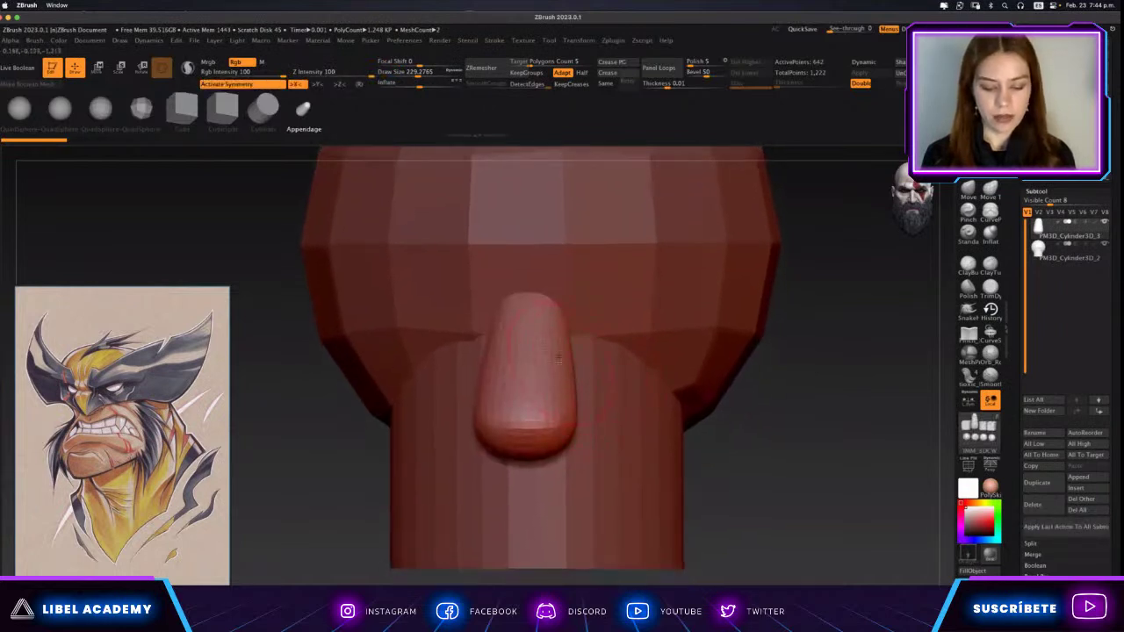
pyautogui.click(985, 193)
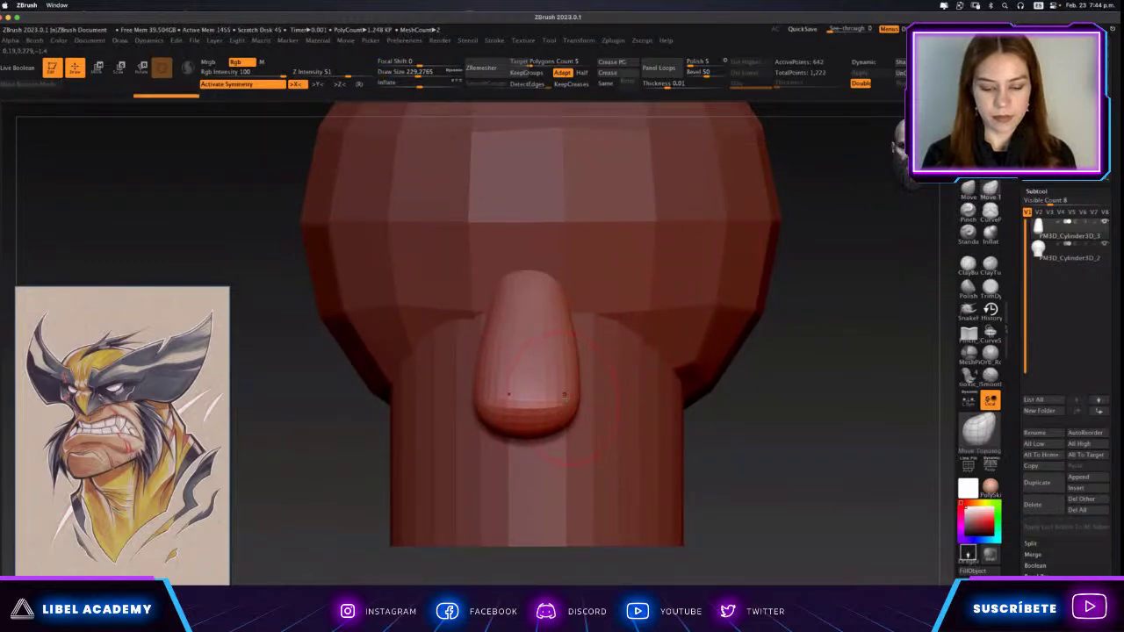
# Push the nose tip broader and flared, round its bottom, then turn symmetry off.
pyautogui.moveTo(578, 378); pyautogui.dragTo(538, 335, button='right')
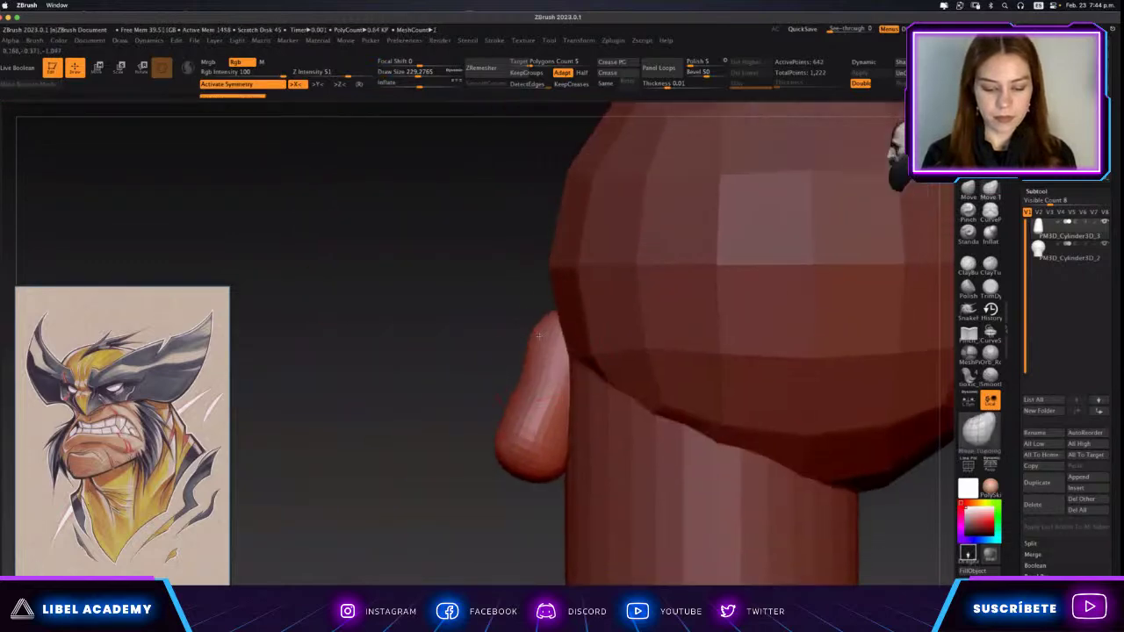
pyautogui.moveTo(535, 412)
pyautogui.mouseDown(button='right')
pyautogui.moveTo(544, 400)
pyautogui.moveTo(526, 439)
pyautogui.mouseUp(button='right')
pyautogui.moveTo(504, 412); pyautogui.dragTo(526, 430)
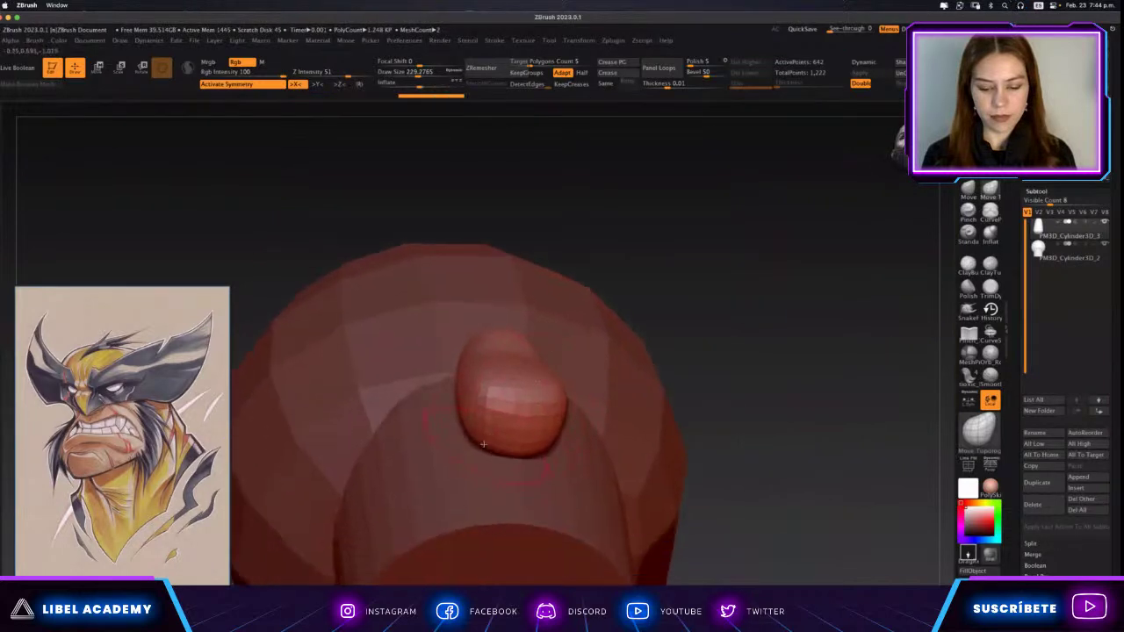
pyautogui.moveTo(526, 439)
pyautogui.mouseDown(button='right')
pyautogui.moveTo(521, 481)
pyautogui.moveTo(536, 461)
pyautogui.mouseUp(button='right')
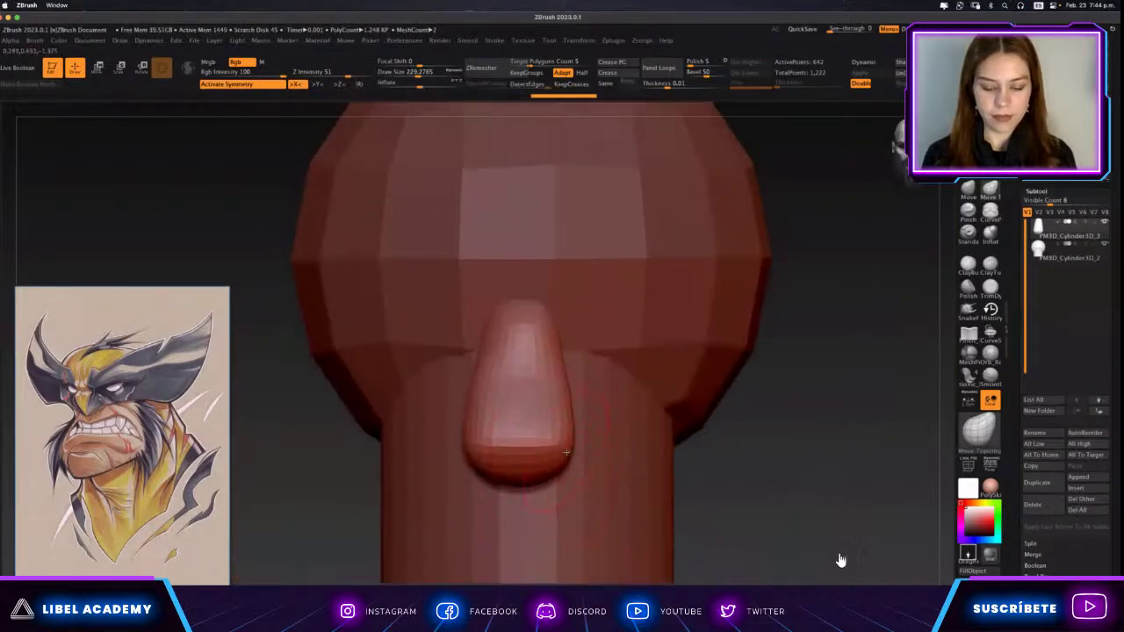
pyautogui.keyDown('shift'); pyautogui.moveTo(514, 464); pyautogui.dragTo(545, 465); pyautogui.keyUp('shift')
pyautogui.press('x')
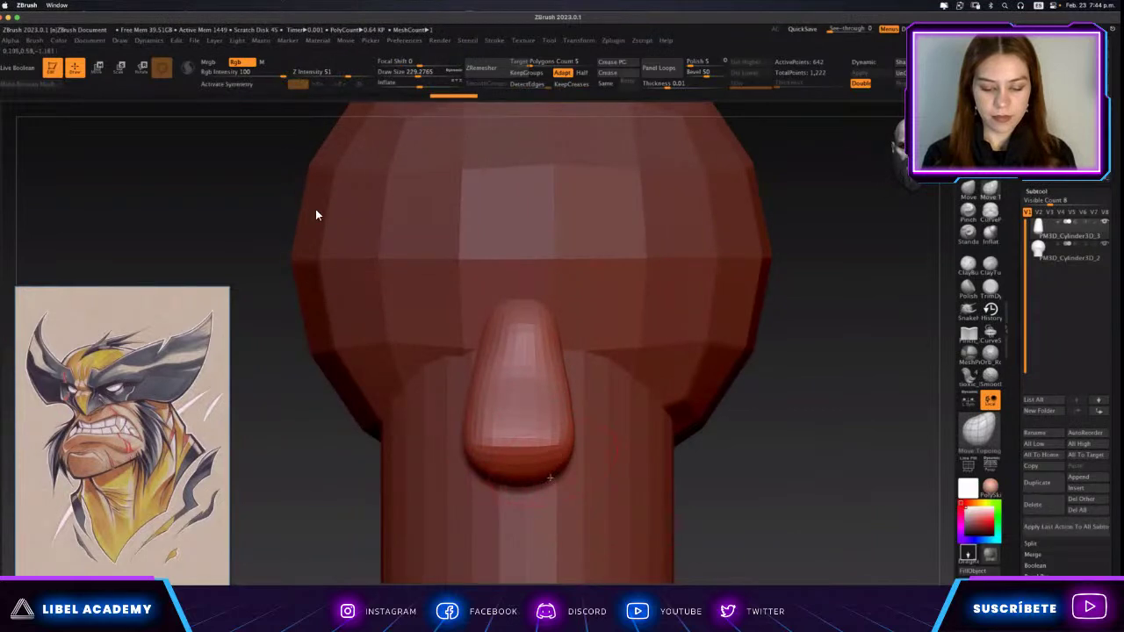
# Review the whole head and raise the brush draw size to about 495.
pyautogui.keyDown('ctrl'); pyautogui.moveTo(627, 482); pyautogui.dragTo(671, 512, button='right'); pyautogui.keyUp('ctrl')
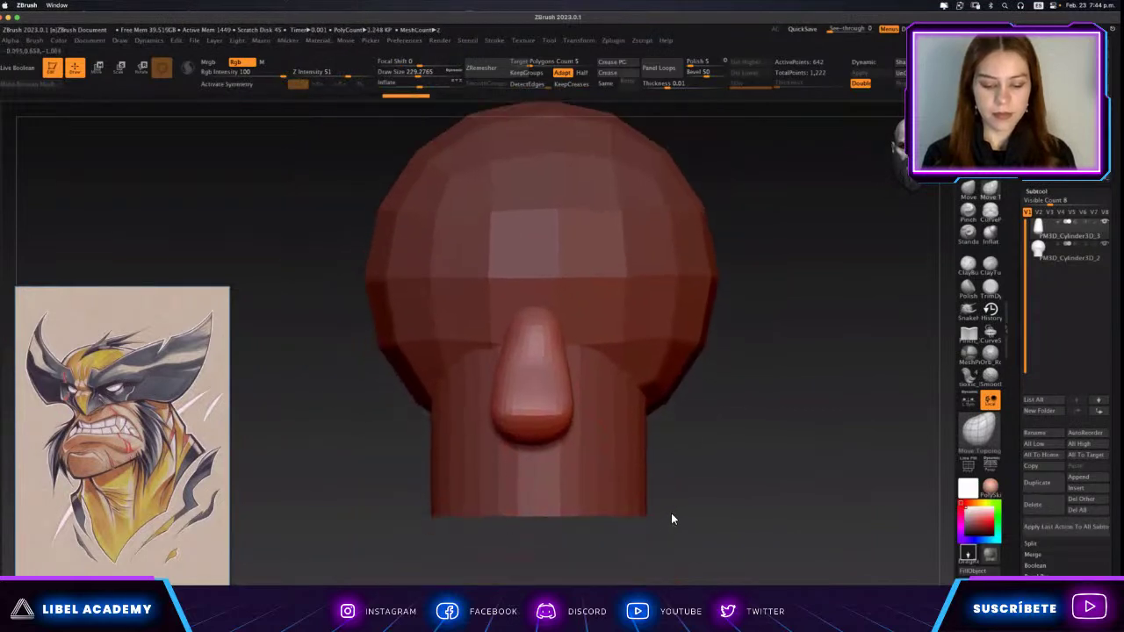
pyautogui.hotkey('alt', 'Down')
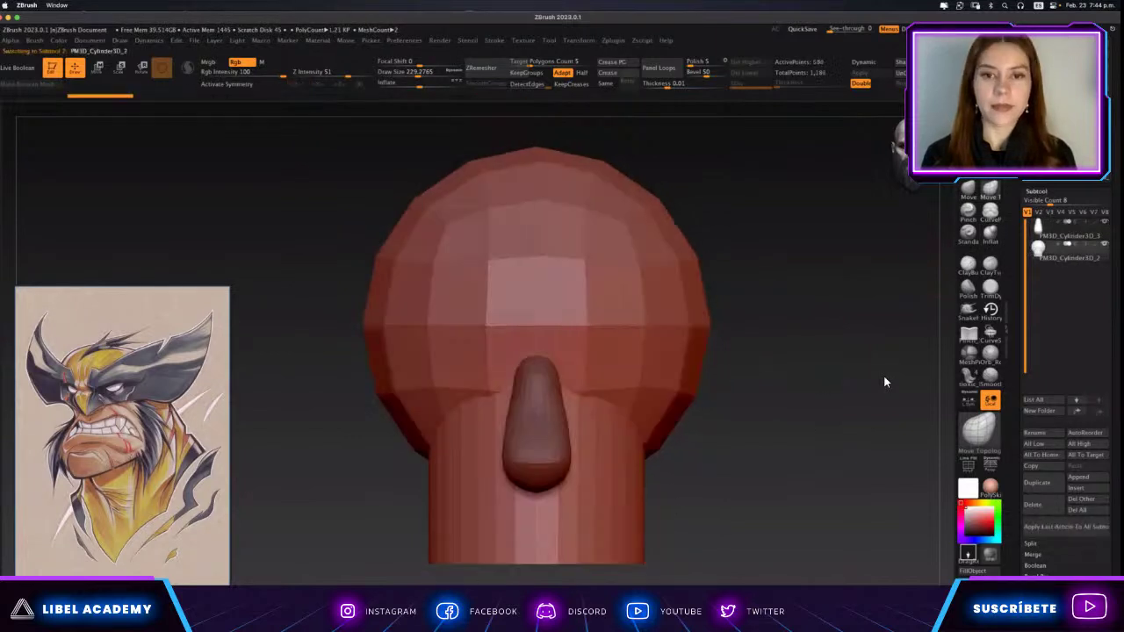
pyautogui.press('f')
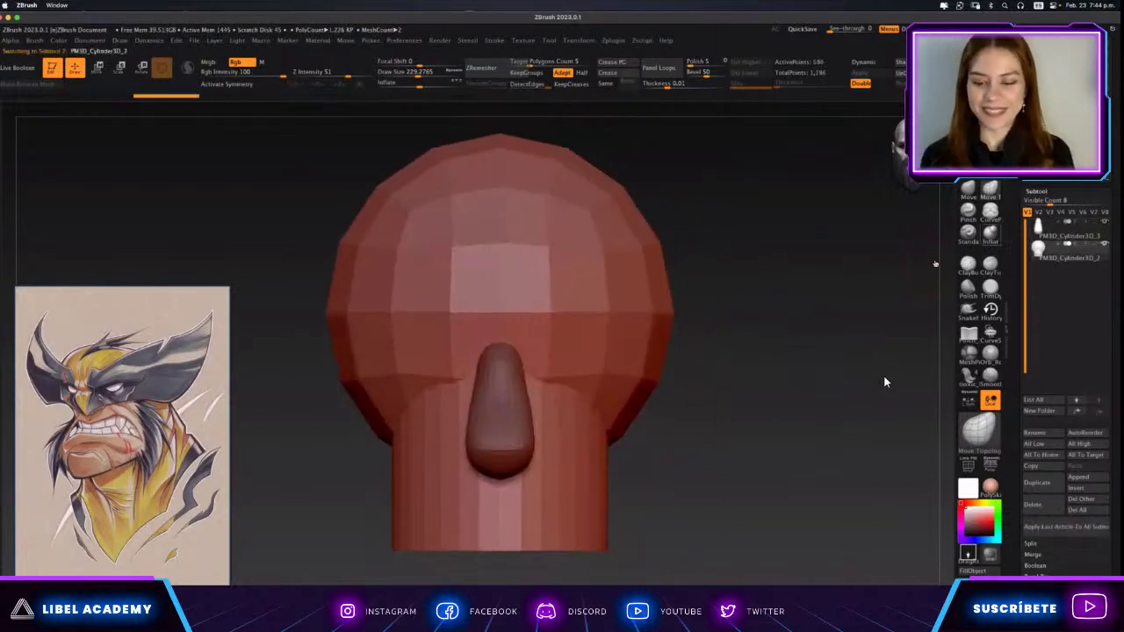
pyautogui.hotkey('alt', 'Up')
pyautogui.moveTo(664, 437); pyautogui.dragTo(460, 457)
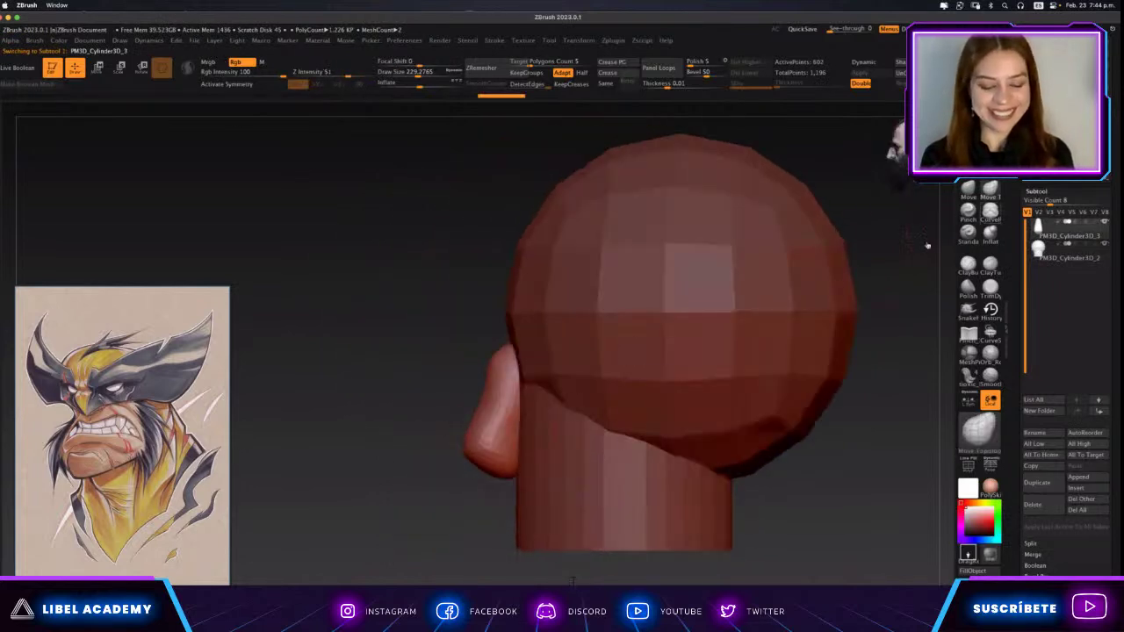
pyautogui.press('s')
pyautogui.moveTo(508, 466)
pyautogui.mouseDown()
pyautogui.moveTo(532, 466)
pyautogui.moveTo(500, 439)
pyautogui.moveTo(488, 402)
pyautogui.moveTo(498, 413)
pyautogui.mouseUp()
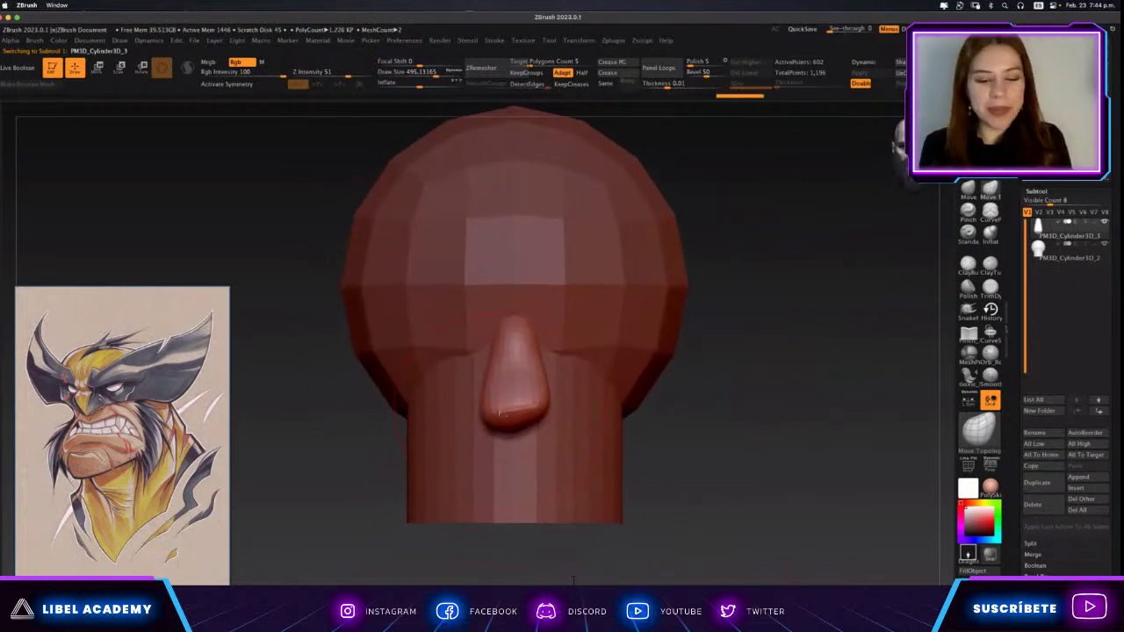
# Mirror the nose so both sides match and enlarge the brush to about 635.
pyautogui.hotkey('shift', 'm')
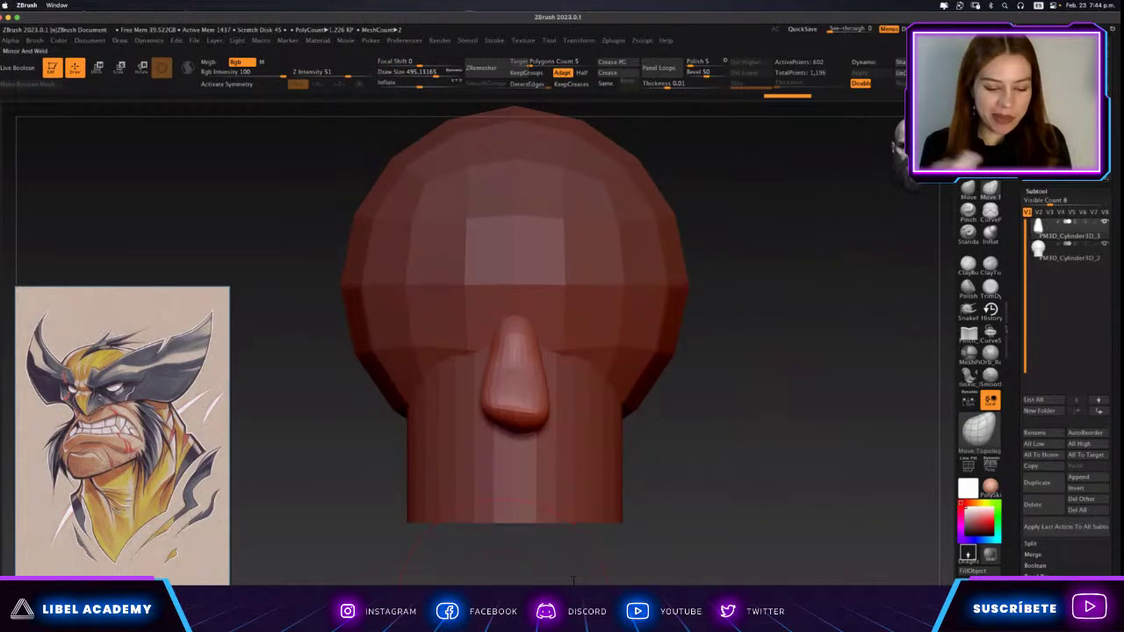
pyautogui.moveTo(572, 402); pyautogui.dragTo(582, 439)
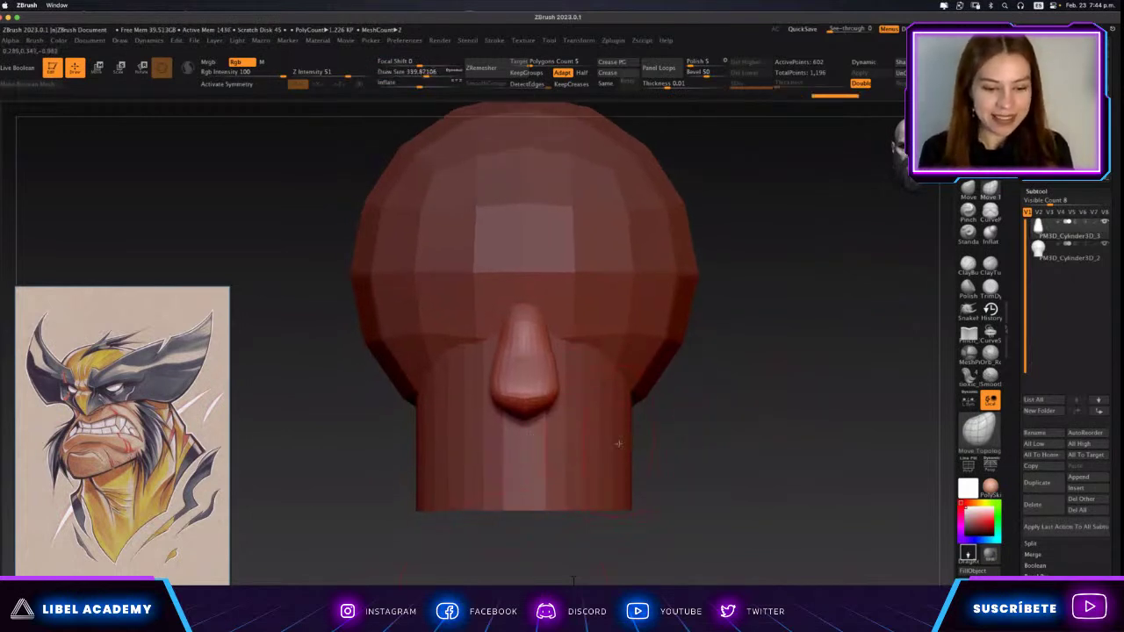
pyautogui.moveTo(575, 349)
pyautogui.mouseDown()
pyautogui.moveTo(634, 468)
pyautogui.moveTo(645, 436)
pyautogui.mouseUp()
pyautogui.press('s')
pyautogui.press('s')
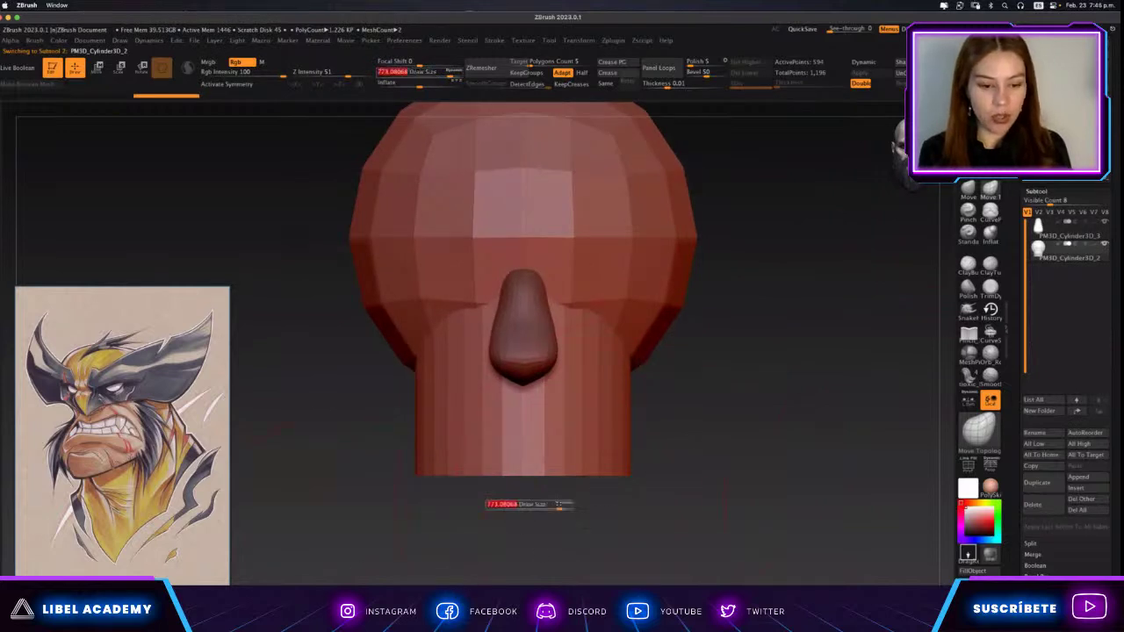
pyautogui.moveTo(530, 504); pyautogui.dragTo(564, 491)
# Subdivide the head mesh, smooth it with a brush size of about 400, and zoom out.
pyautogui.hotkey('ctrl', 'd')
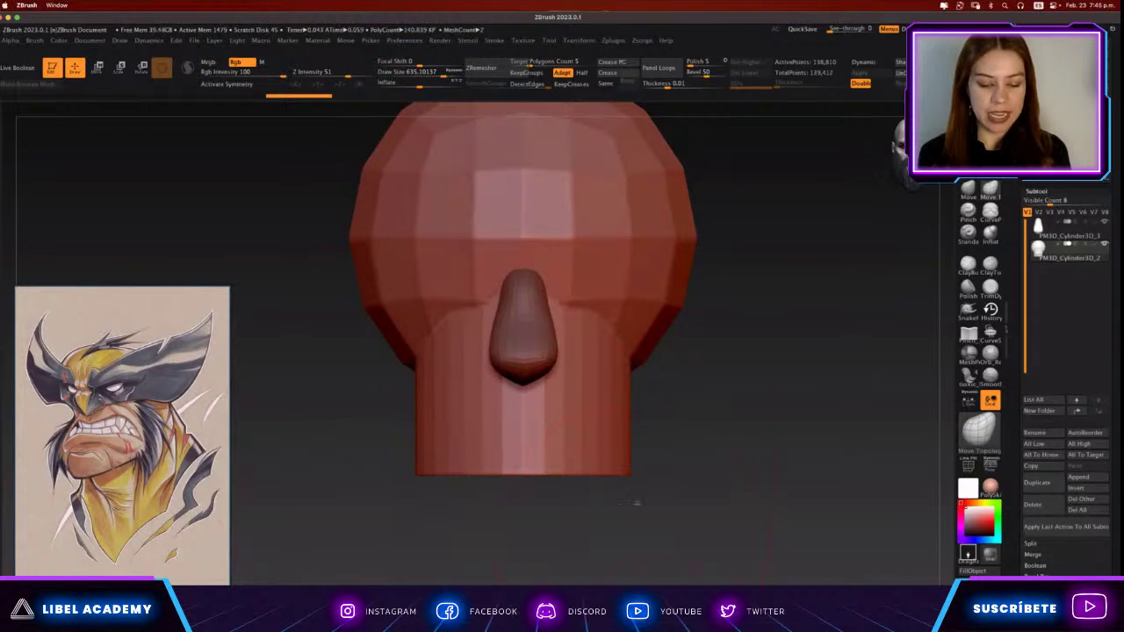
pyautogui.press('s')
pyautogui.moveTo(615, 524); pyautogui.dragTo(588, 524)
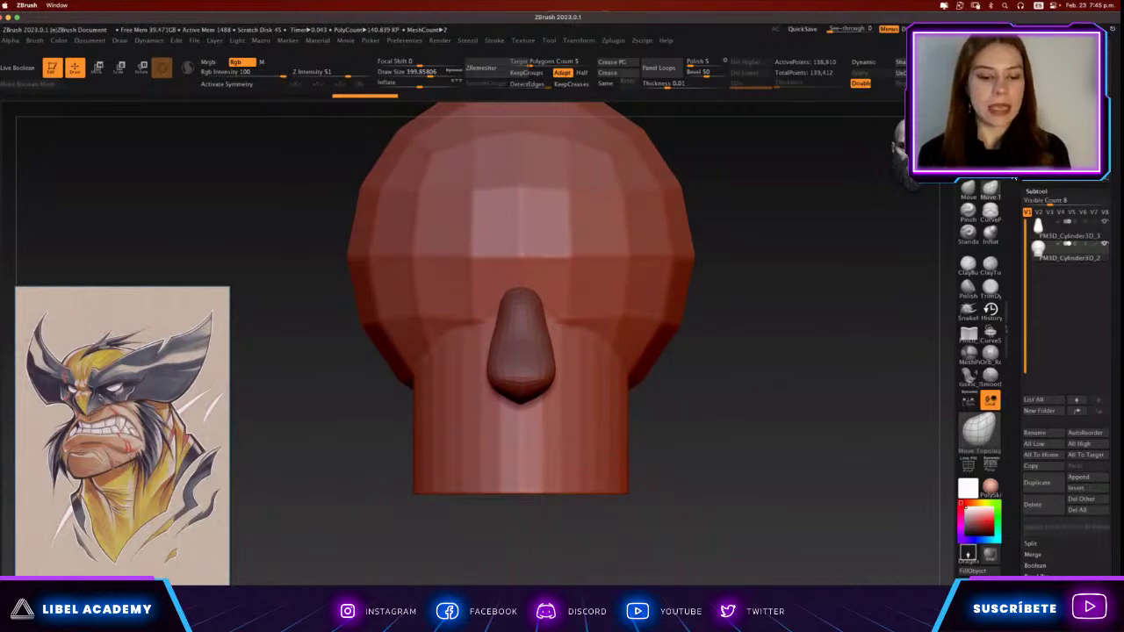
pyautogui.moveTo(647, 446); pyautogui.dragTo(649, 334)
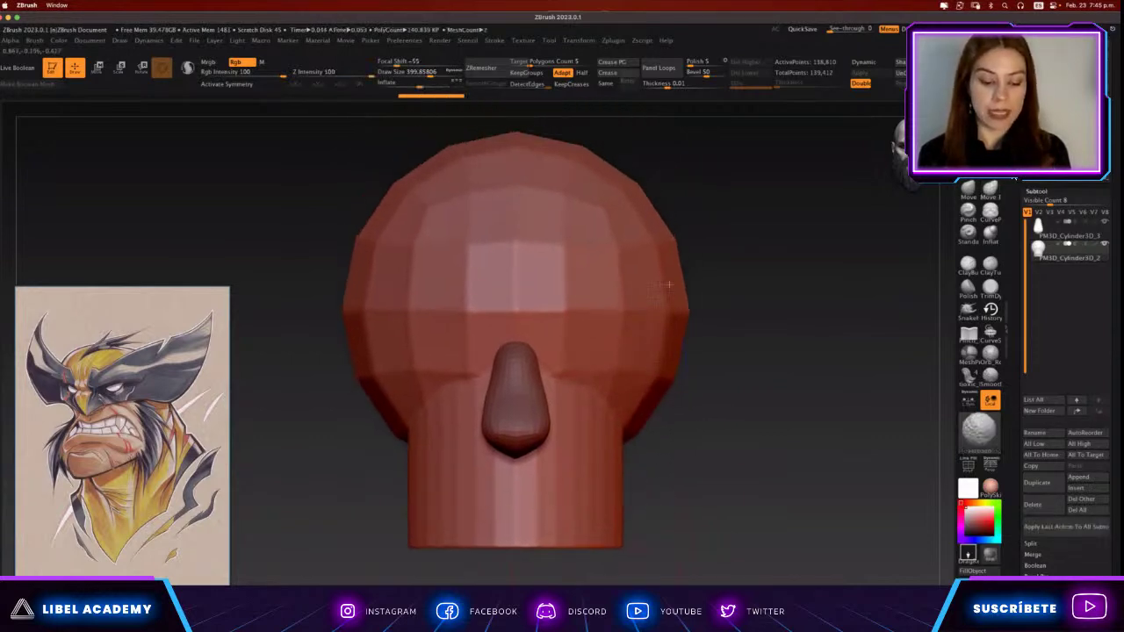
pyautogui.moveTo(697, 451)
pyautogui.keyDown('alt'); pyautogui.mouseDown()
pyautogui.moveTo(665, 422)
pyautogui.moveTo(564, 499)
pyautogui.mouseUp(); pyautogui.keyUp('alt')
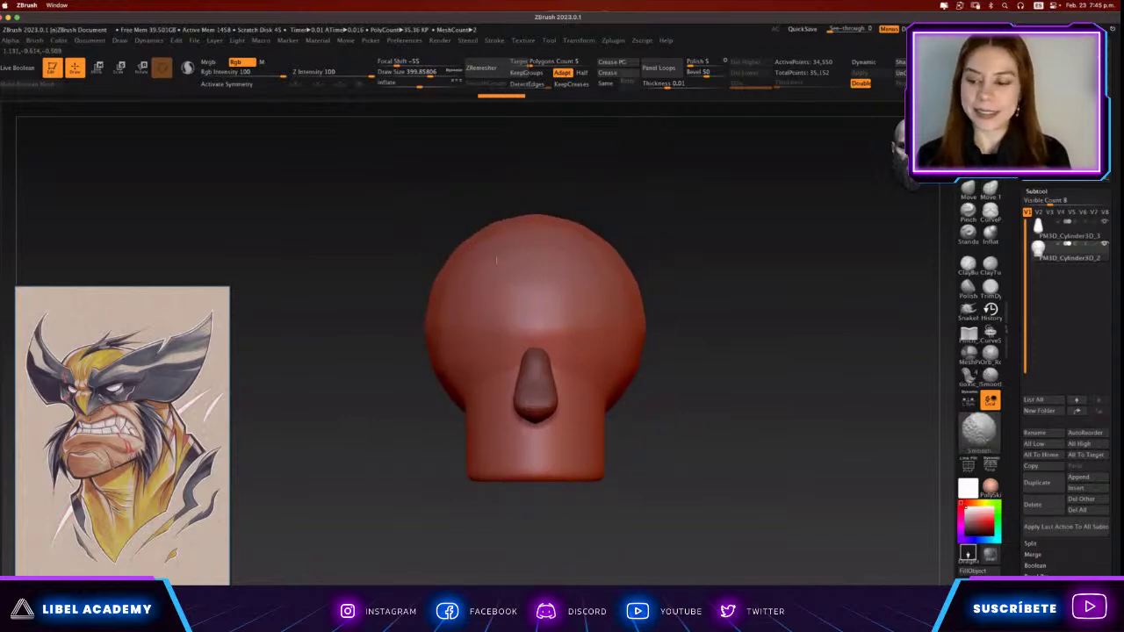
pyautogui.scroll(3, 650, 373)
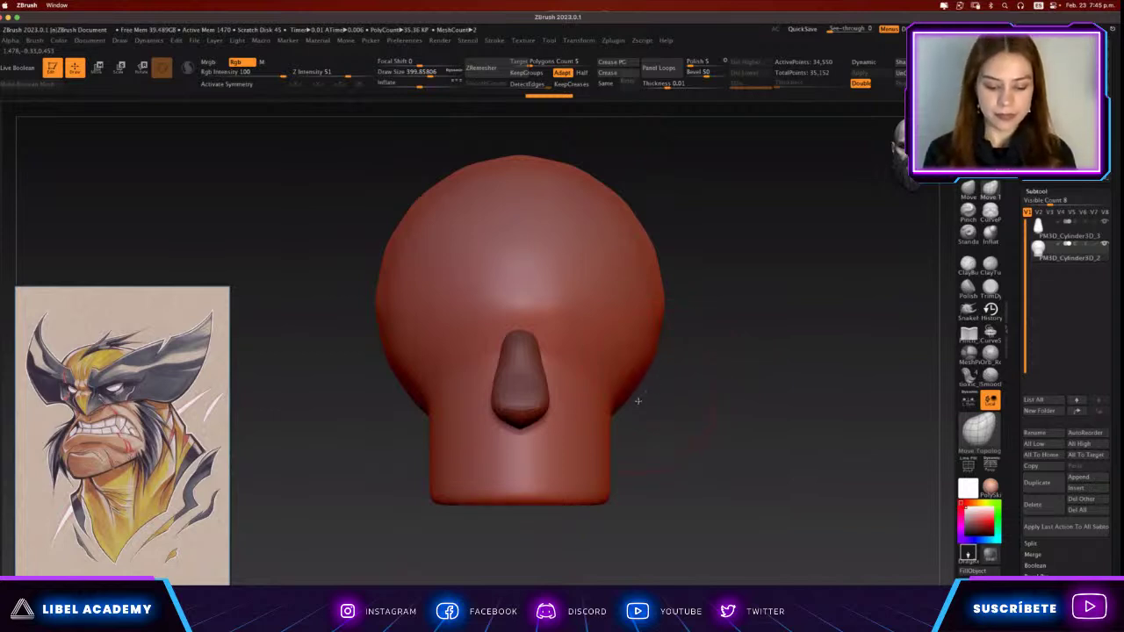
pyautogui.keyDown('alt'); pyautogui.moveTo(649, 392); pyautogui.dragTo(672, 389); pyautogui.keyUp('alt')
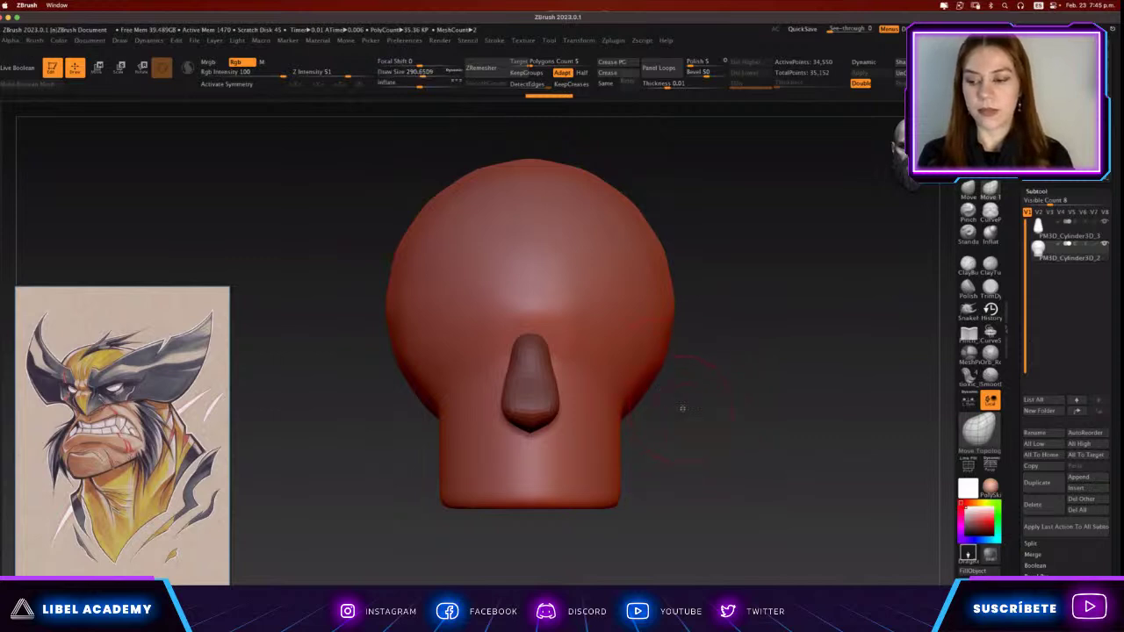
pyautogui.moveTo(680, 406)
pyautogui.mouseDown()
pyautogui.moveTo(638, 399)
pyautogui.moveTo(663, 417)
pyautogui.moveTo(662, 402)
pyautogui.mouseUp()
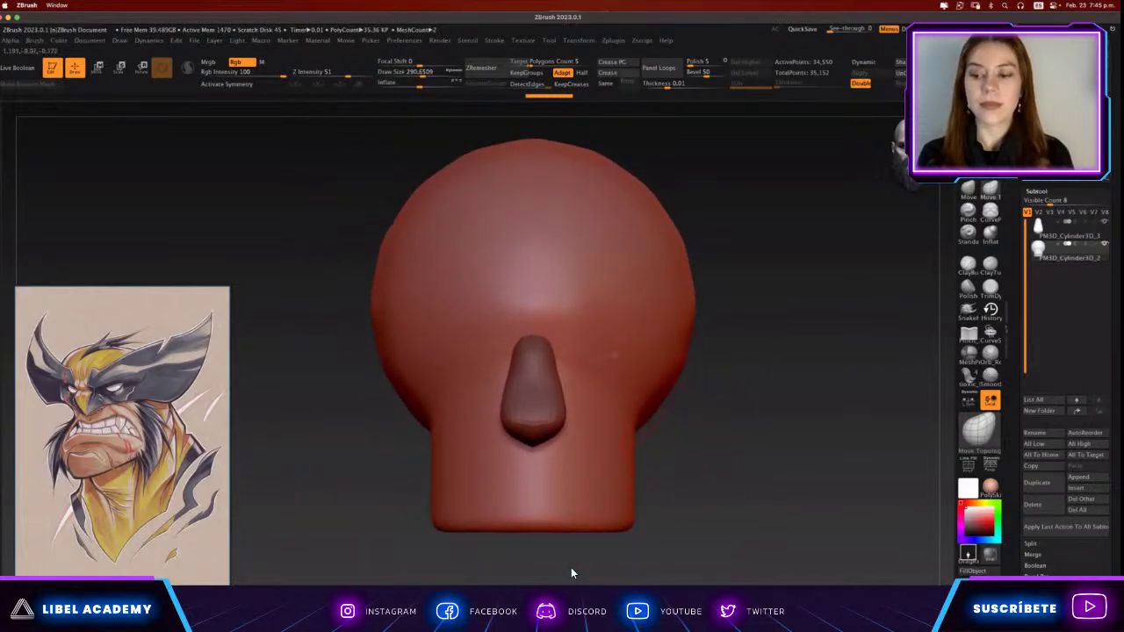
pyautogui.press('shift')
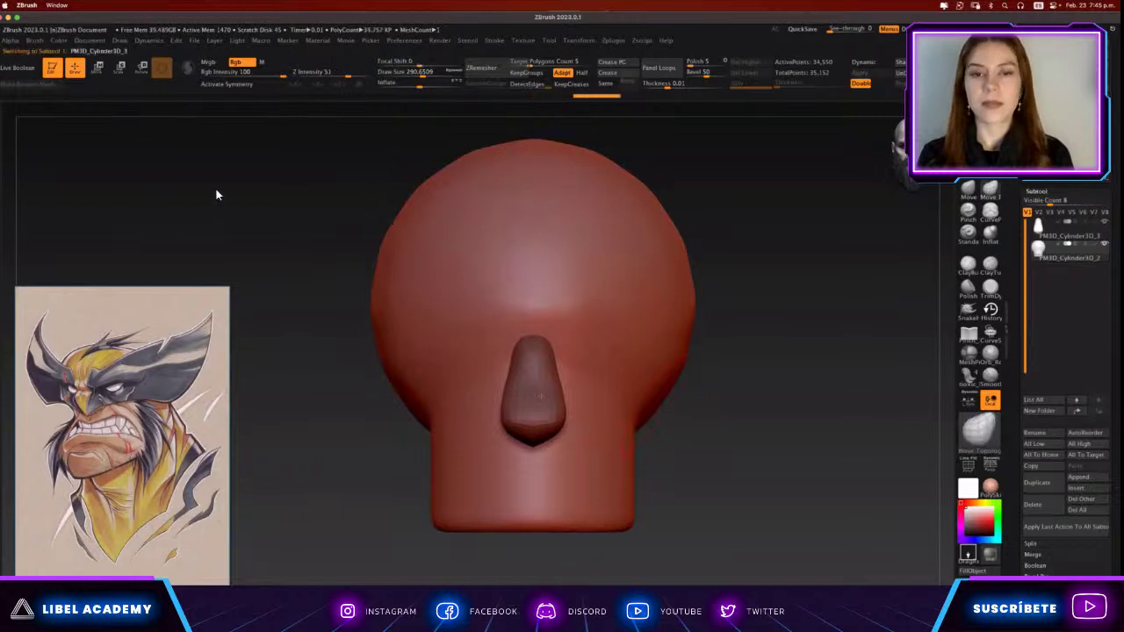
# Frame the head in a front view and adjust the draw size to about 99.
pyautogui.moveTo(216, 193)
pyautogui.mouseDown()
pyautogui.moveTo(241, 163)
pyautogui.moveTo(246, 193)
pyautogui.moveTo(334, 172)
pyautogui.mouseUp()
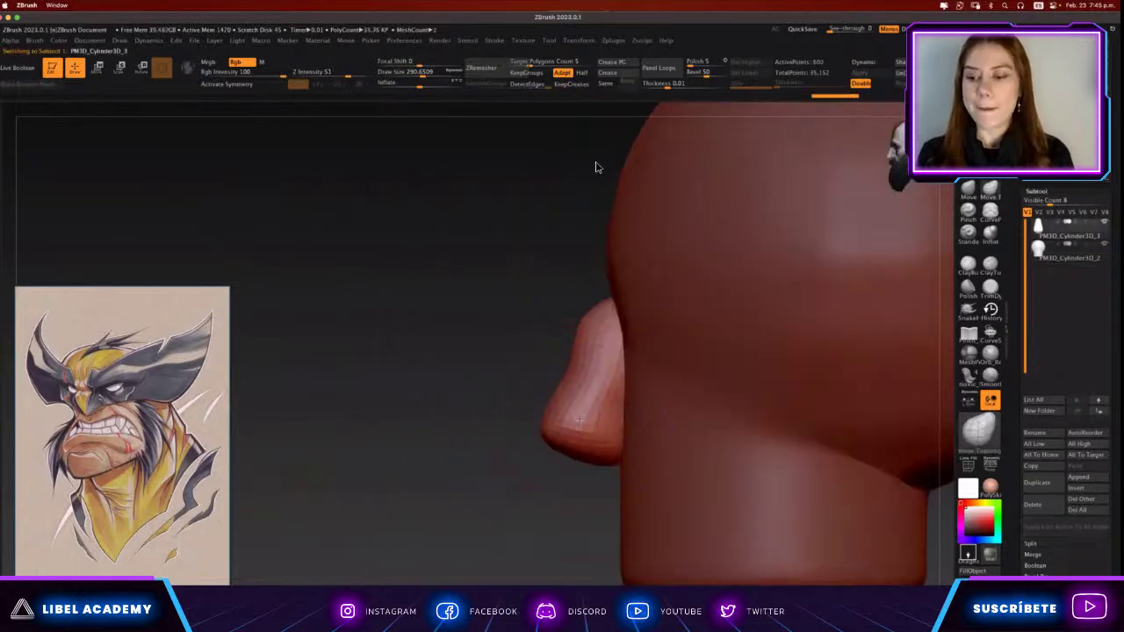
pyautogui.keyDown('shift'); pyautogui.moveTo(778, 542); pyautogui.dragTo(649, 464); pyautogui.keyUp('shift')
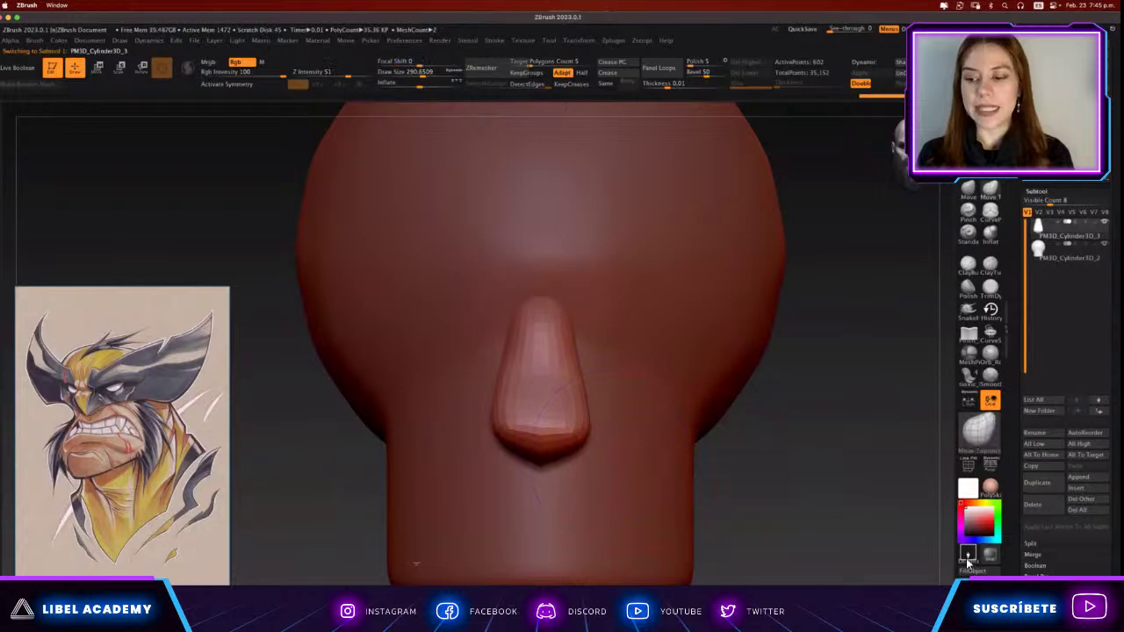
pyautogui.press('f')
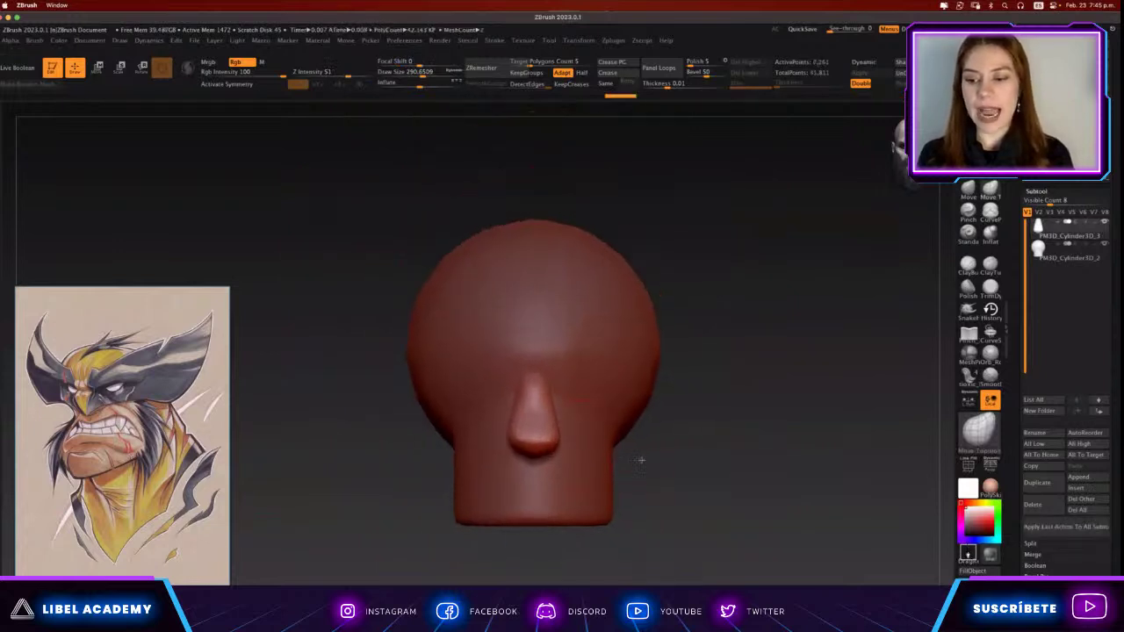
pyautogui.scroll(3, 543, 413)
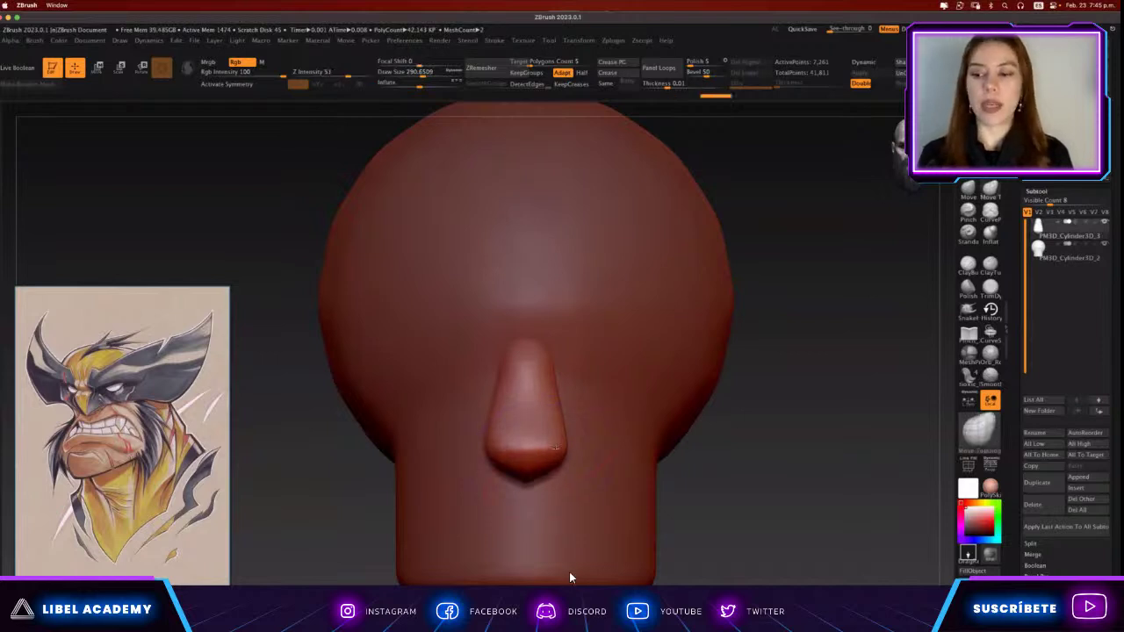
pyautogui.press('s')
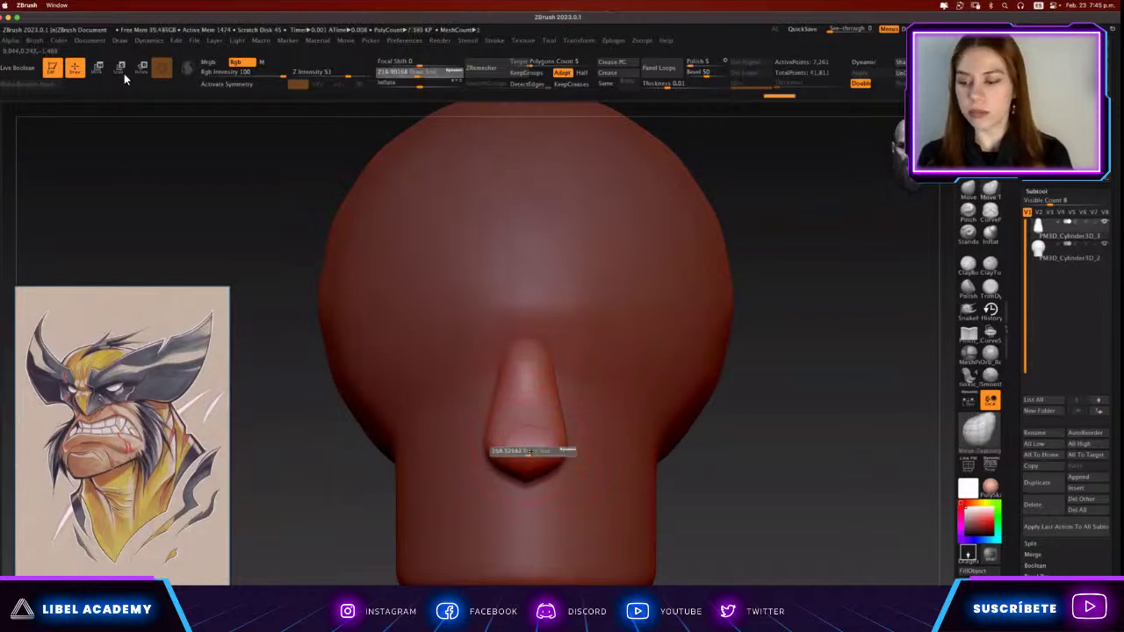
pyautogui.press('f')
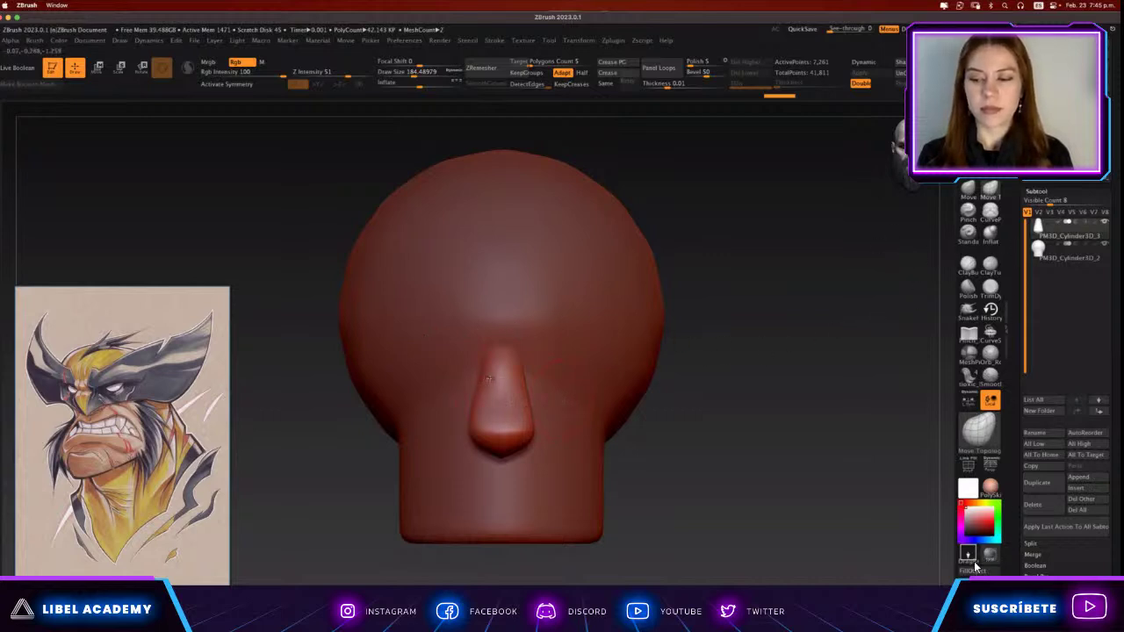
# Smooth the dent at the nose tip and turn on X symmetry.
pyautogui.moveTo(803, 442)
pyautogui.mouseDown()
pyautogui.moveTo(845, 527)
pyautogui.moveTo(961, 569)
pyautogui.mouseUp()
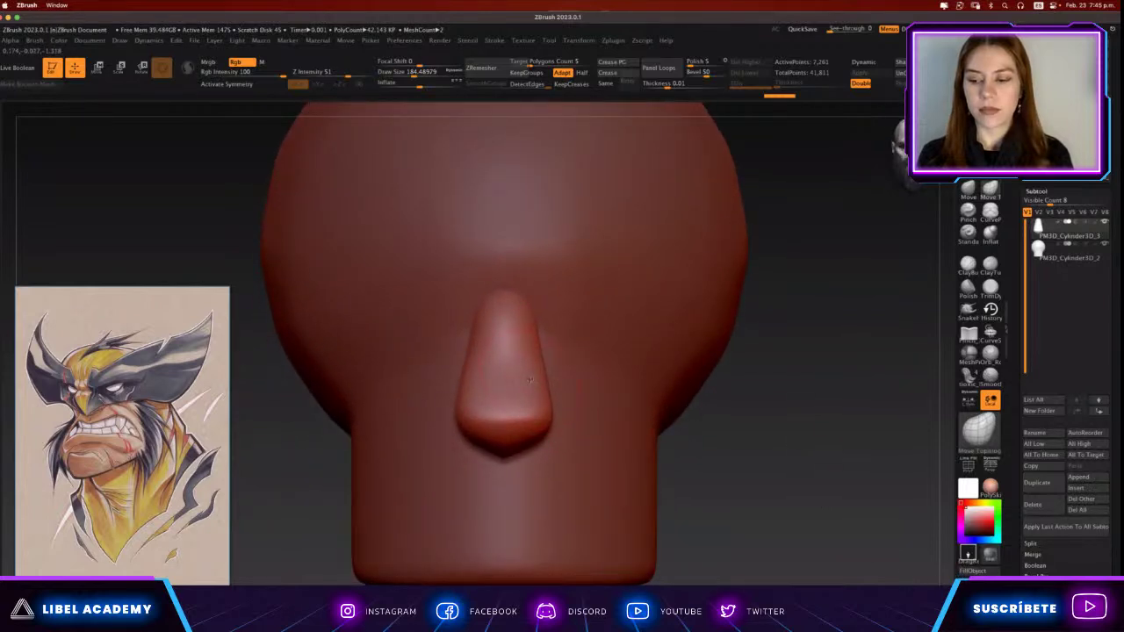
pyautogui.scroll(-3, 531, 400)
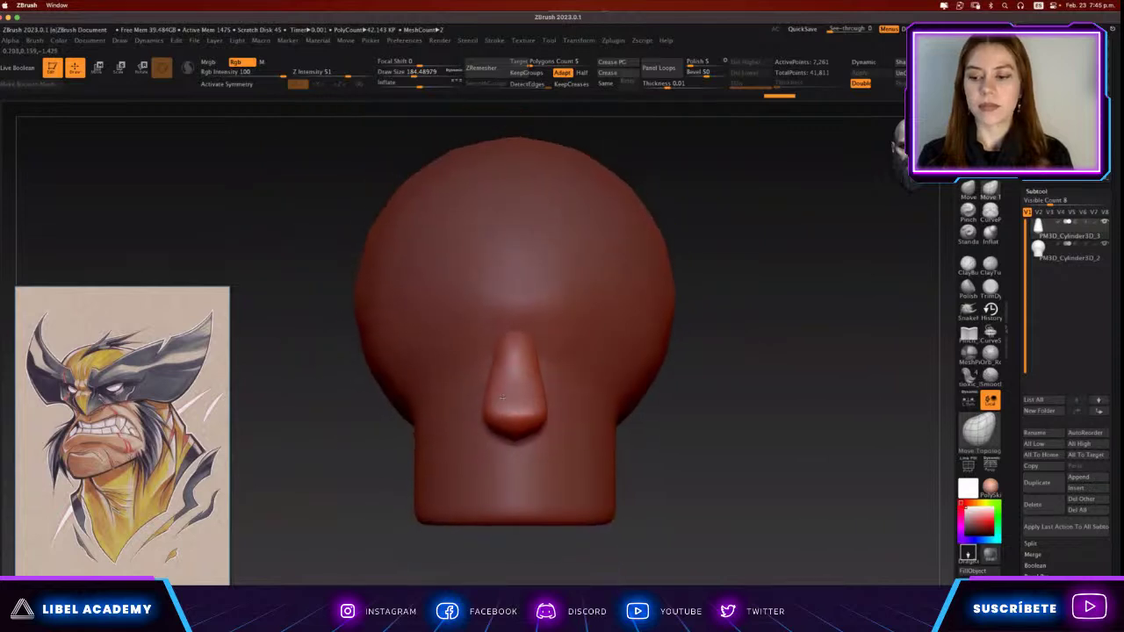
pyautogui.moveTo(549, 408); pyautogui.dragTo(543, 375)
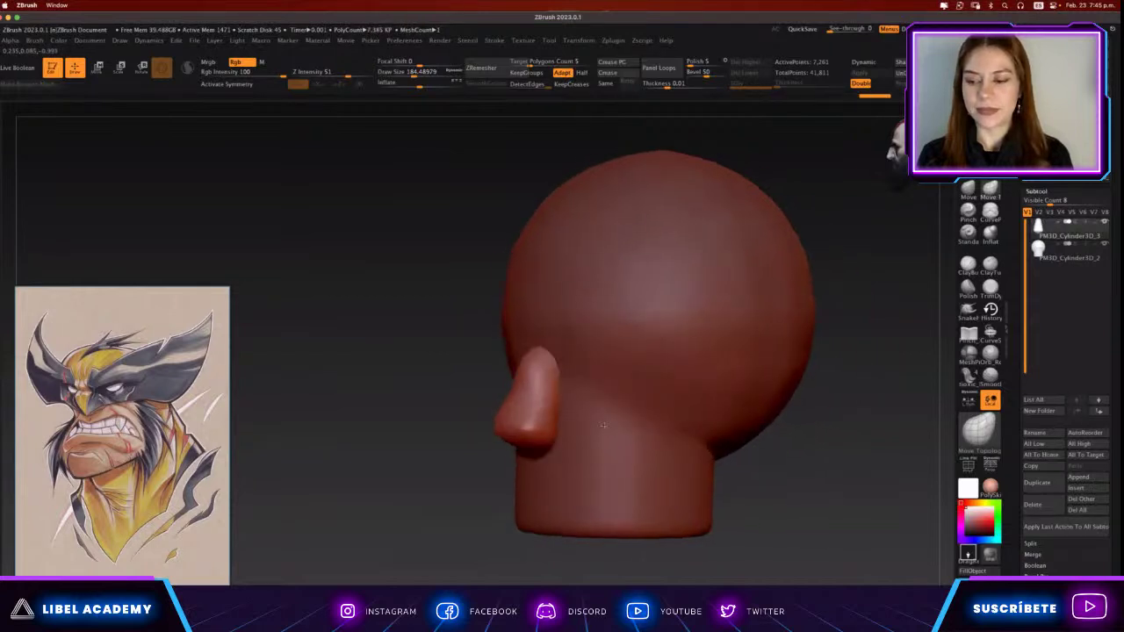
pyautogui.moveTo(552, 419)
pyautogui.mouseDown(button='right')
pyautogui.moveTo(582, 441)
pyautogui.moveTo(509, 439)
pyautogui.mouseUp(button='right')
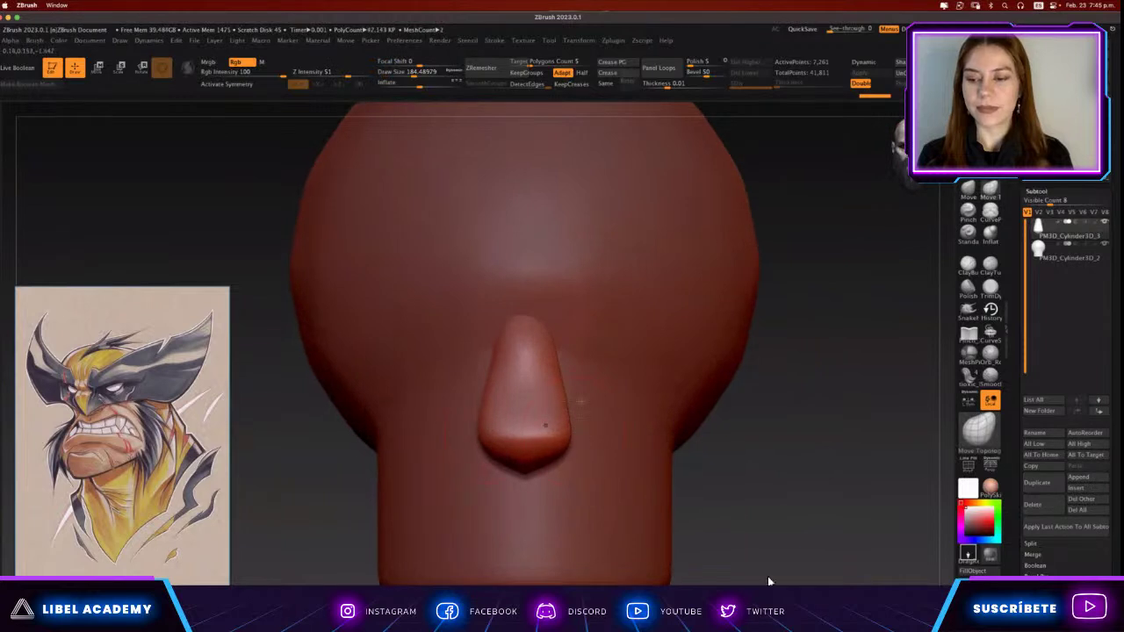
pyautogui.press('shift')
pyautogui.keyDown('alt'); pyautogui.moveTo(789, 542); pyautogui.dragTo(773, 523, button='right'); pyautogui.keyUp('alt')
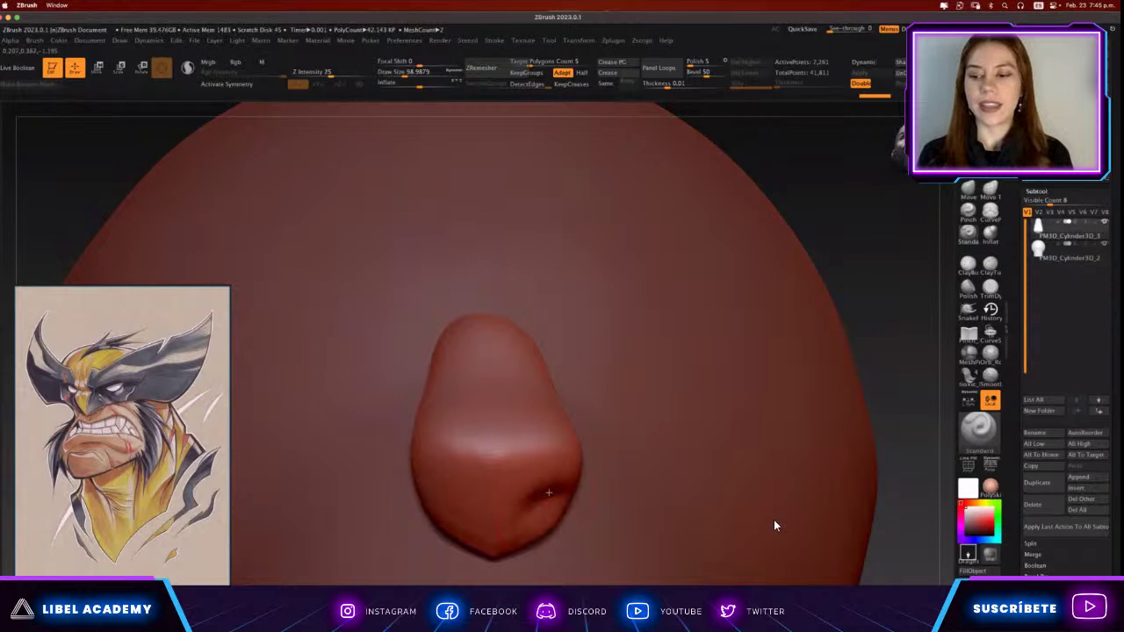
pyautogui.press('x')
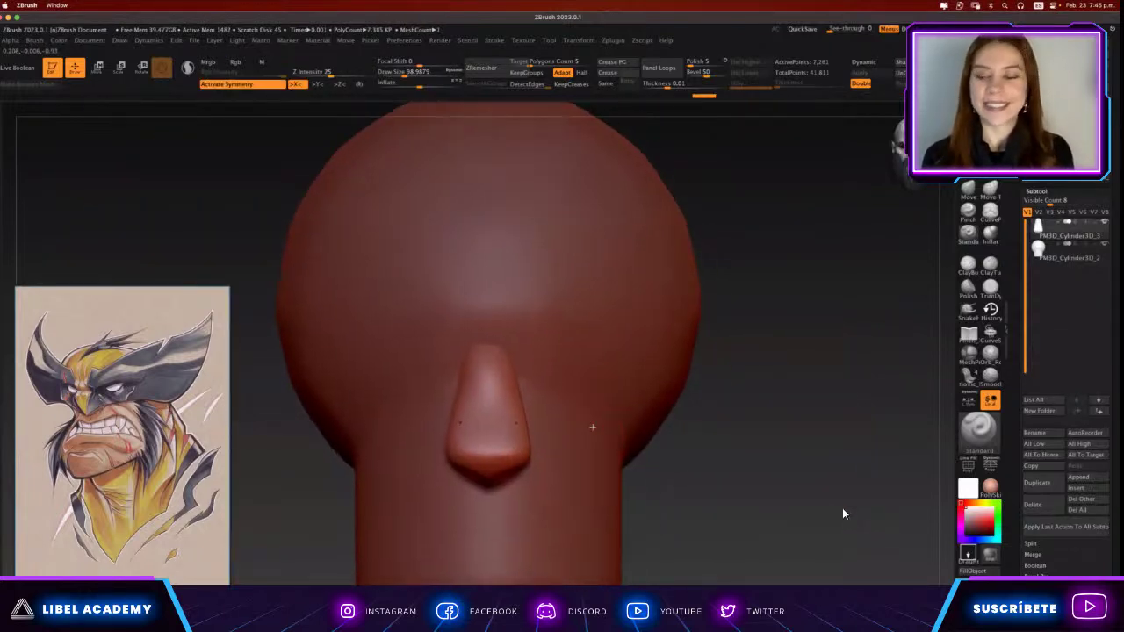
pyautogui.keyDown('alt'); pyautogui.moveTo(682, 425); pyautogui.dragTo(684, 410, button='right'); pyautogui.keyUp('alt')
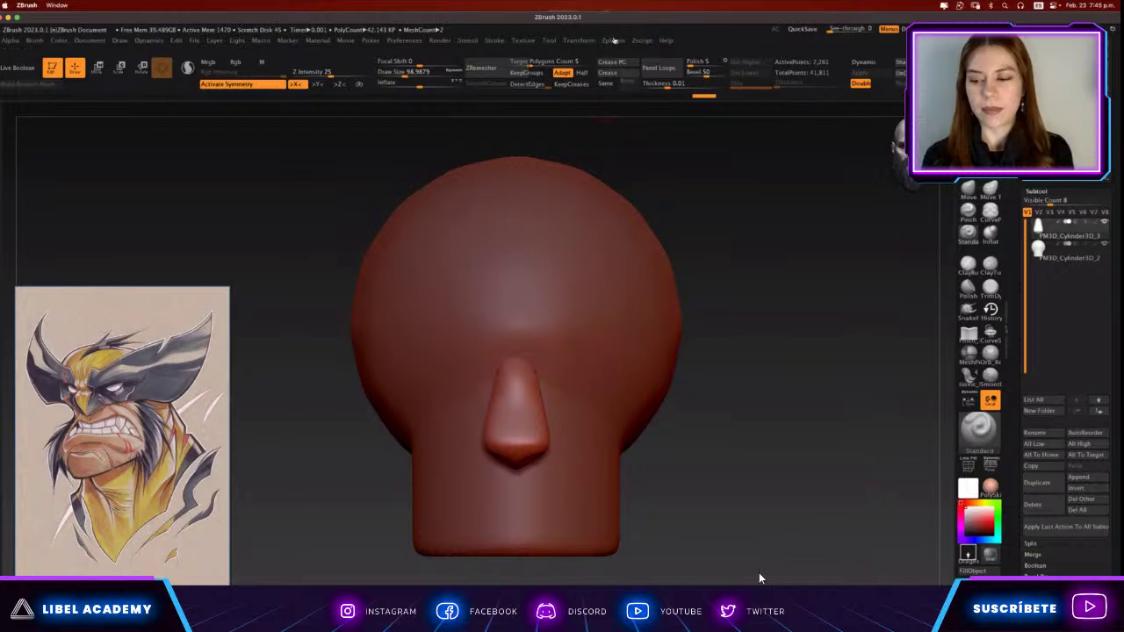
pyautogui.click(613, 40)
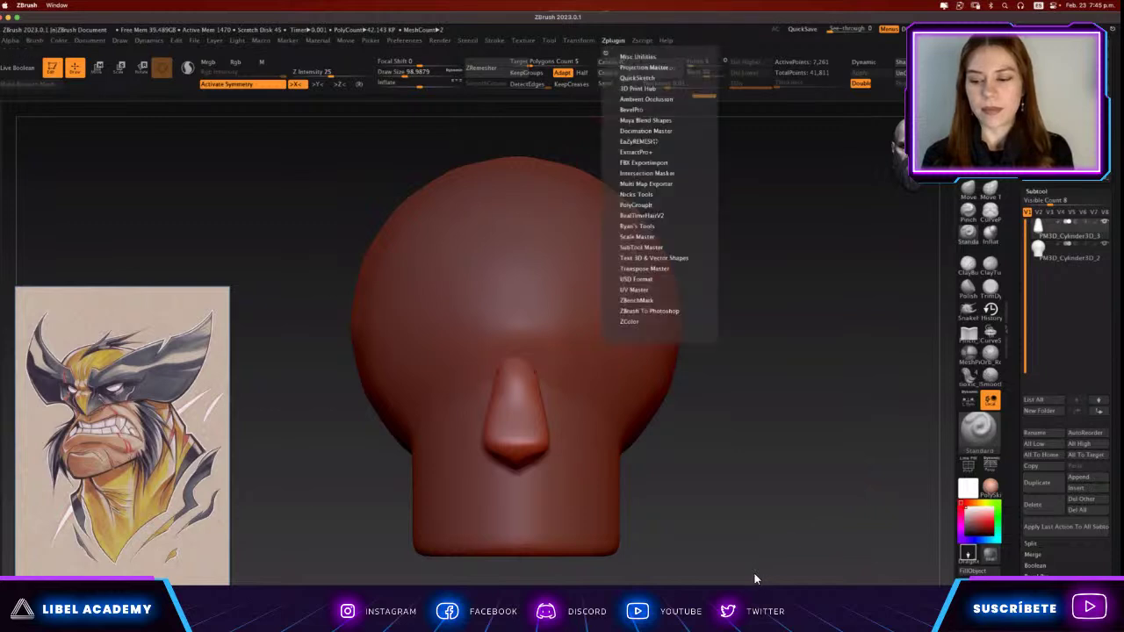
pyautogui.click(638, 142)
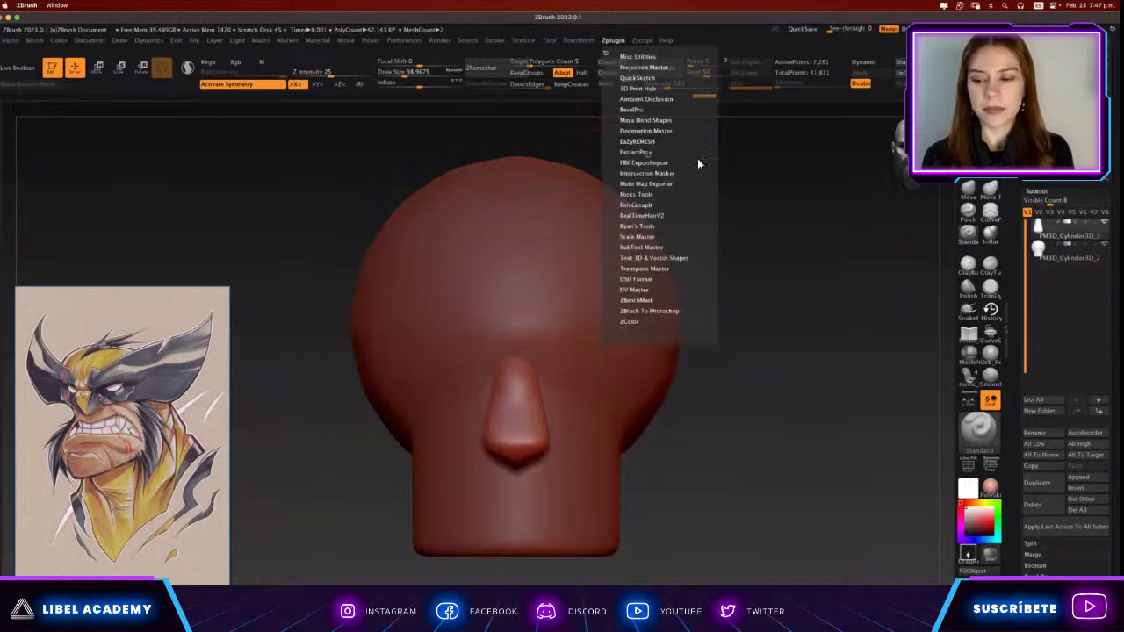
pyautogui.click(646, 153)
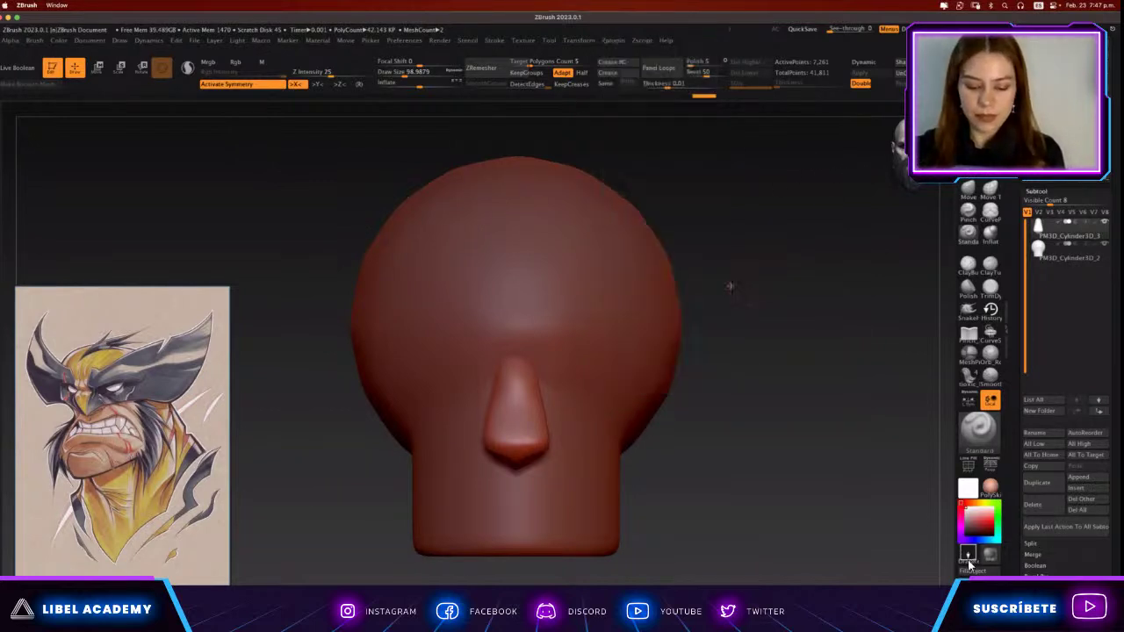
pyautogui.moveTo(694, 290)
pyautogui.mouseDown()
pyautogui.moveTo(557, 362)
pyautogui.moveTo(680, 419)
pyautogui.mouseUp()
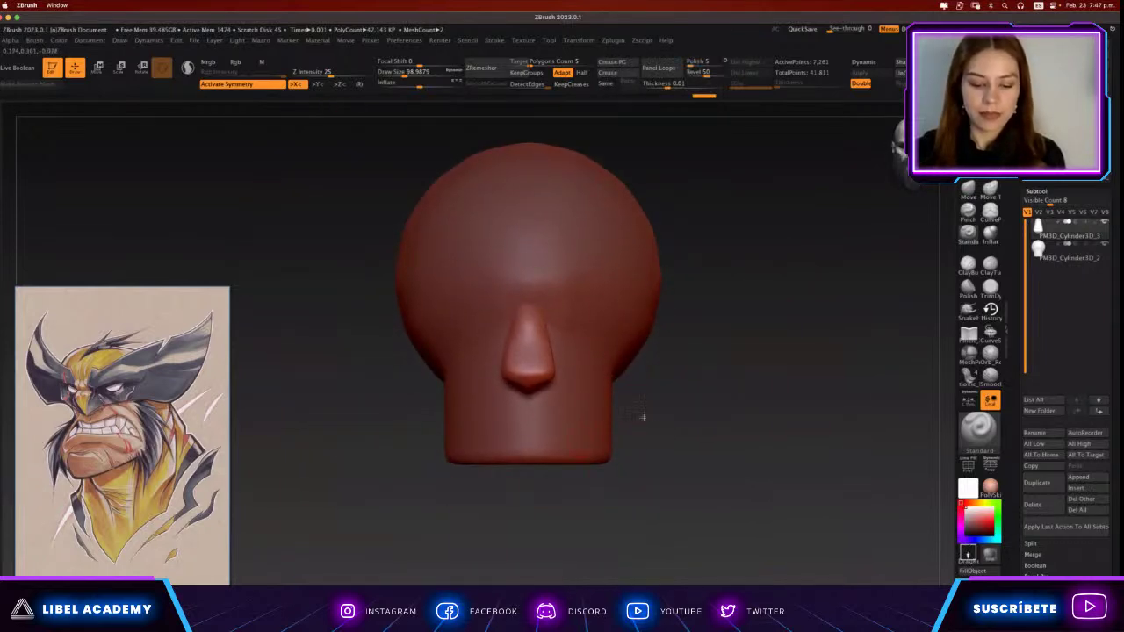
pyautogui.click(990, 191)
pyautogui.moveTo(616, 272); pyautogui.dragTo(604, 346)
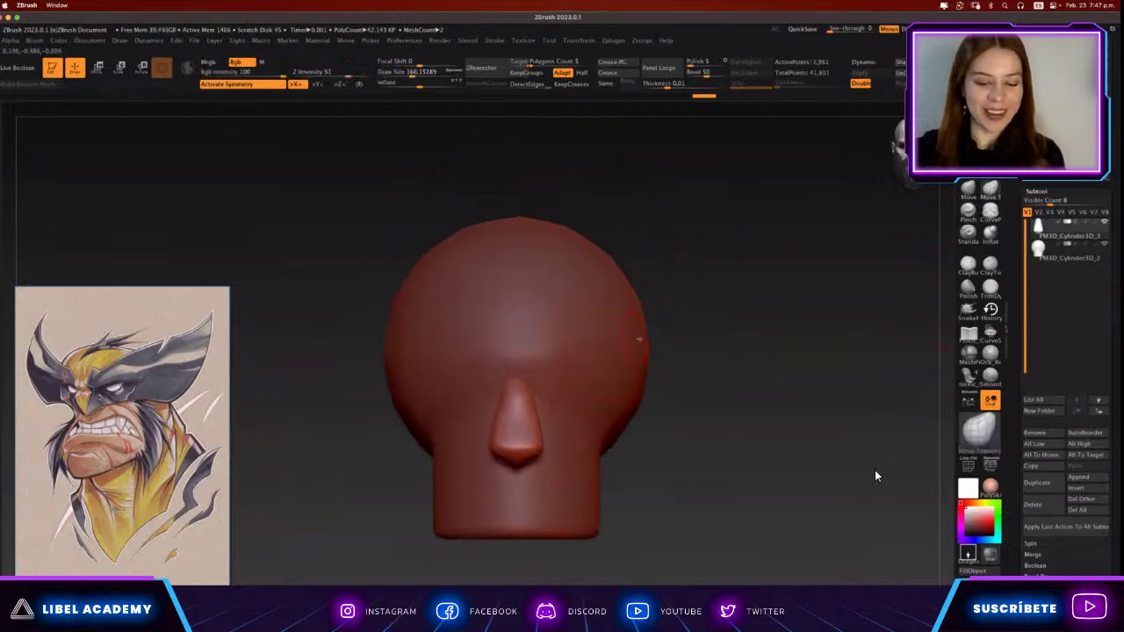
# Make the head active, pick MaskLasso and mask the top of the head along the hairline.
pyautogui.keyDown('alt'); pyautogui.click(643, 334); pyautogui.keyUp('alt')
pyautogui.press('b')
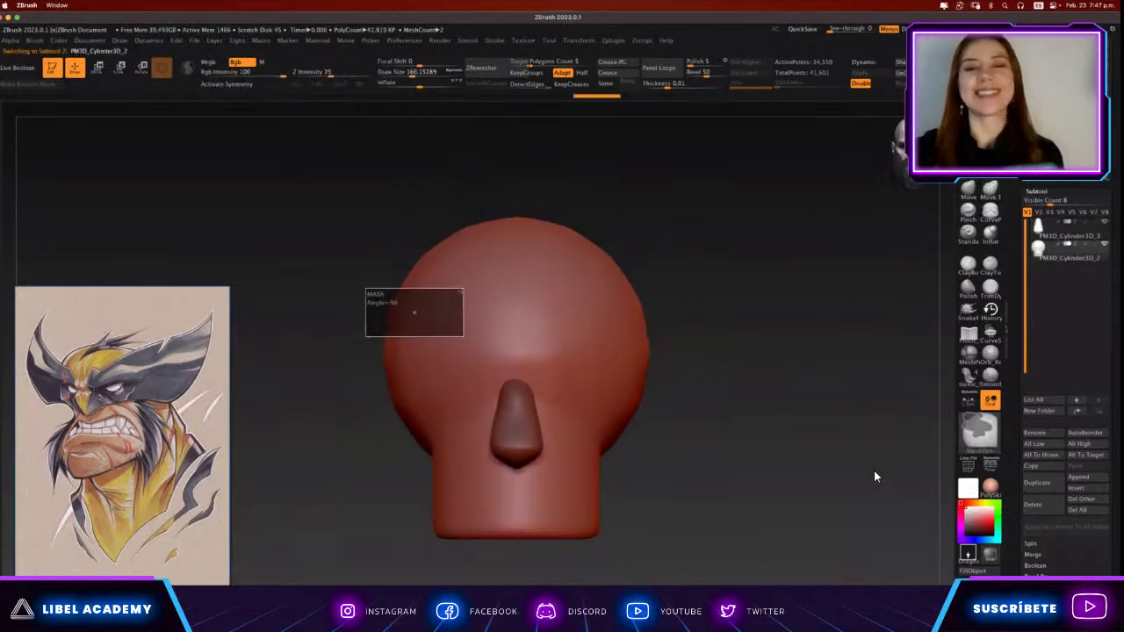
pyautogui.click(981, 430)
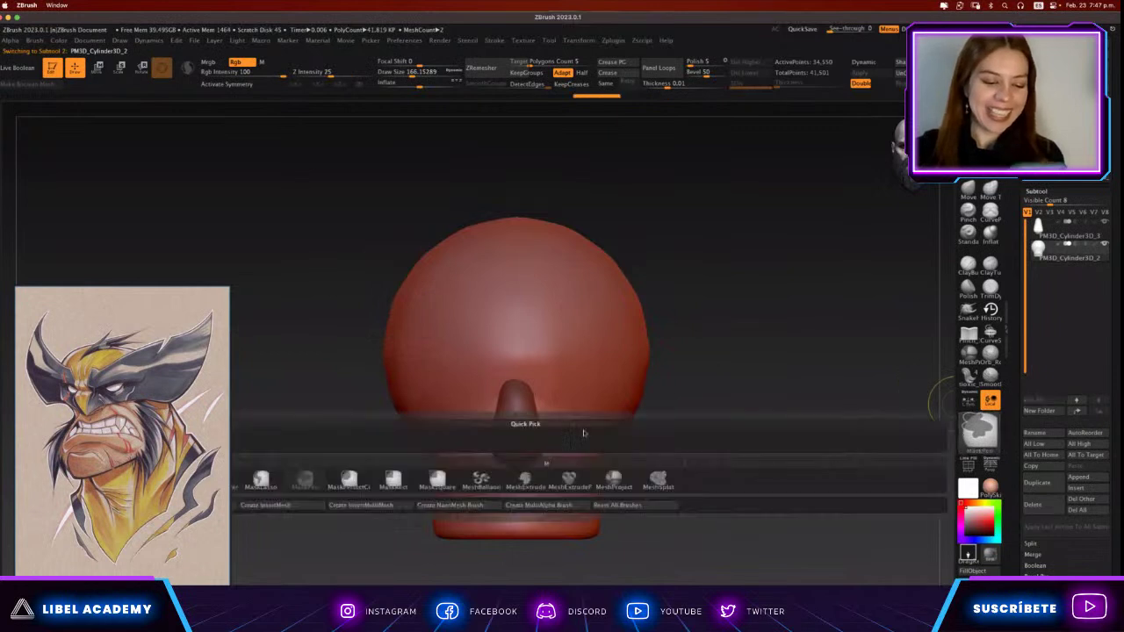
pyautogui.click(263, 479)
pyautogui.moveTo(365, 368)
pyautogui.keyDown('ctrl'); pyautogui.mouseDown()
pyautogui.moveTo(607, 334)
pyautogui.moveTo(281, 158)
pyautogui.mouseUp(); pyautogui.keyUp('ctrl')
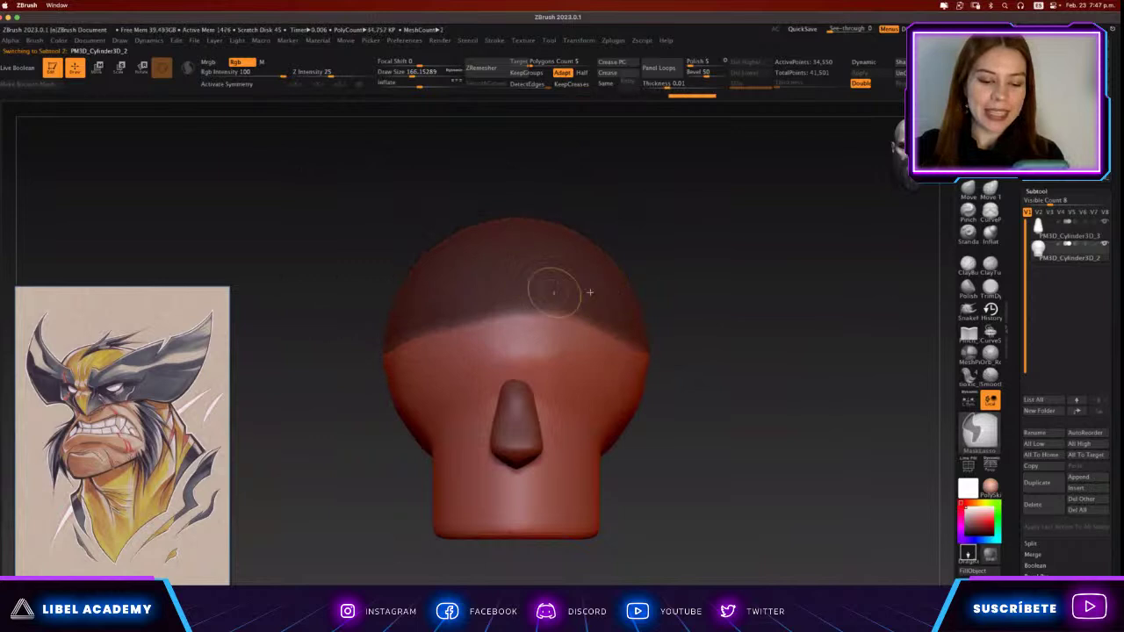
pyautogui.moveTo(366, 339)
pyautogui.keyDown('ctrl'); pyautogui.mouseDown()
pyautogui.moveTo(502, 186)
pyautogui.moveTo(456, 198)
pyautogui.mouseUp(); pyautogui.keyUp('ctrl')
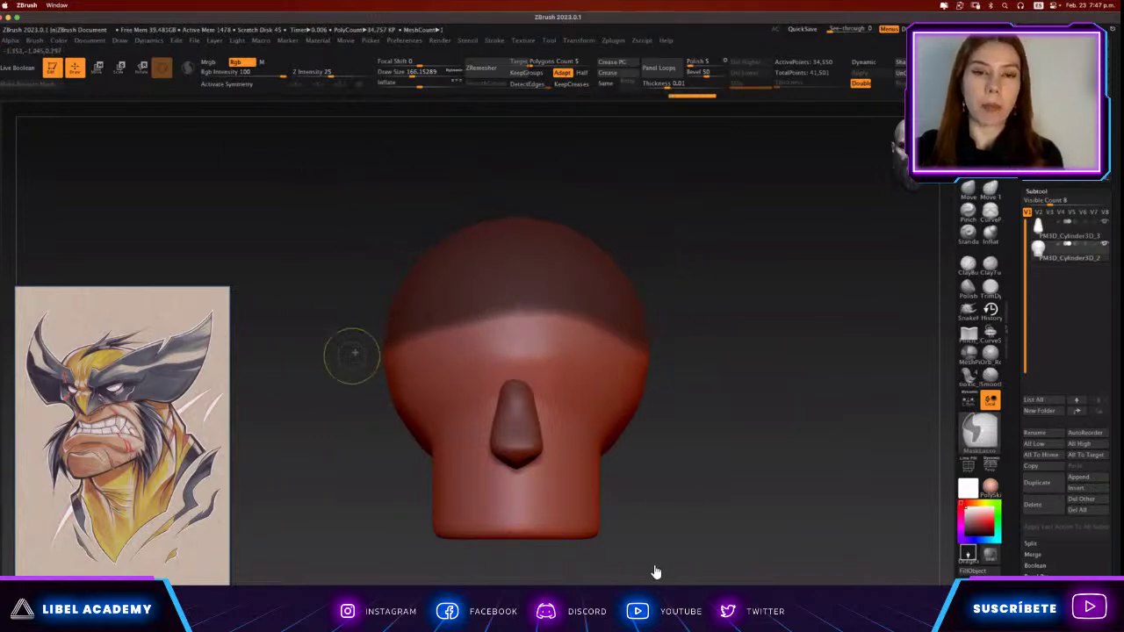
pyautogui.moveTo(340, 361)
pyautogui.keyDown('ctrl'); pyautogui.mouseDown()
pyautogui.moveTo(435, 326)
pyautogui.moveTo(632, 351)
pyautogui.moveTo(590, 318)
pyautogui.mouseUp(); pyautogui.keyUp('ctrl')
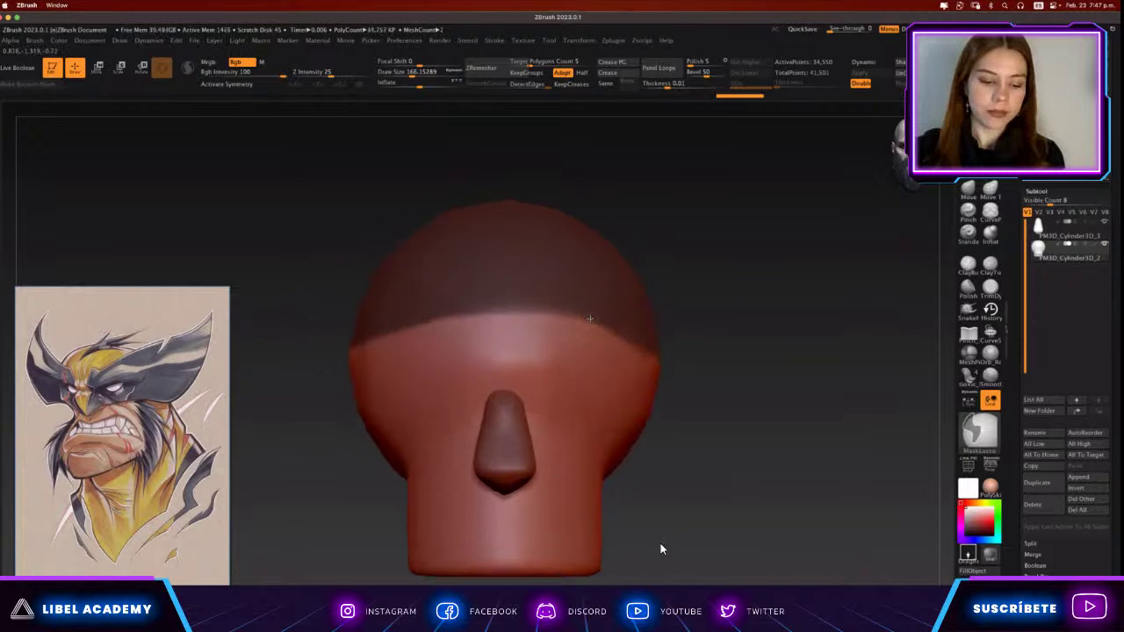
pyautogui.moveTo(646, 560); pyautogui.dragTo(645, 560)
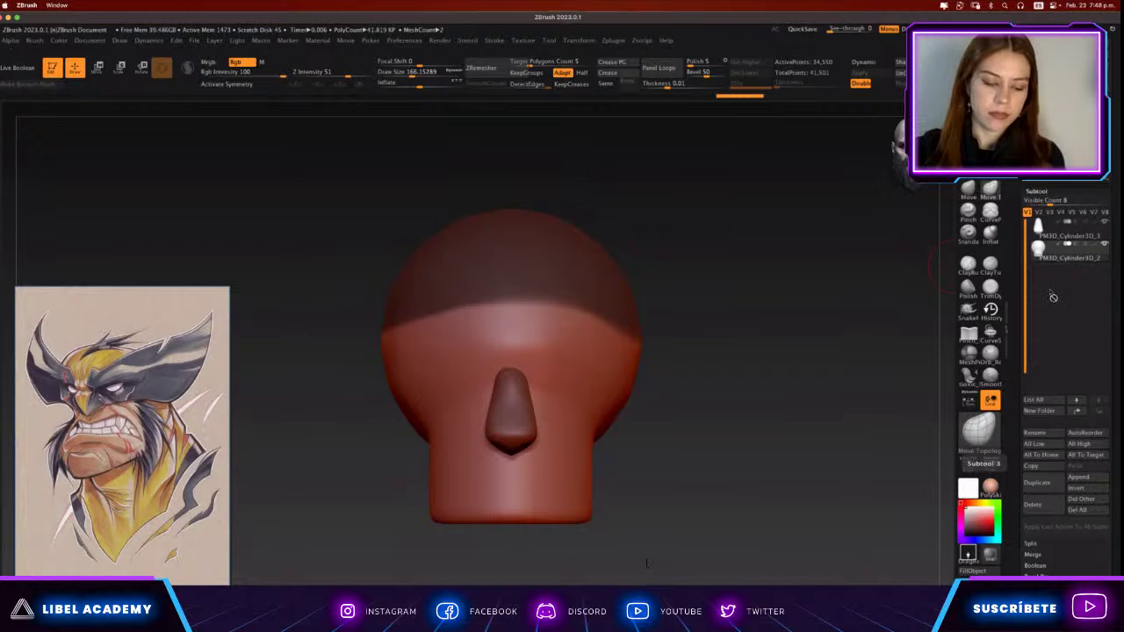
# Select the dome-shaped cap subtool in the Subtool list.
pyautogui.scroll(3, 676, 338)
pyautogui.scroll(2, 663, 340)
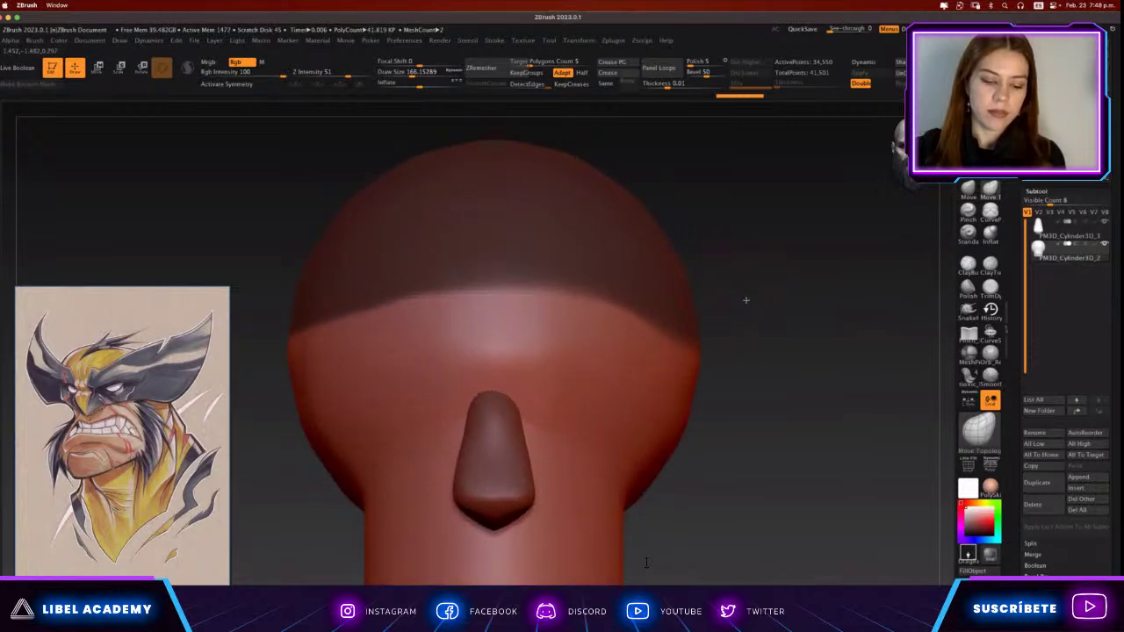
pyautogui.scroll(-2, 702, 324)
pyautogui.scroll(-2, 601, 358)
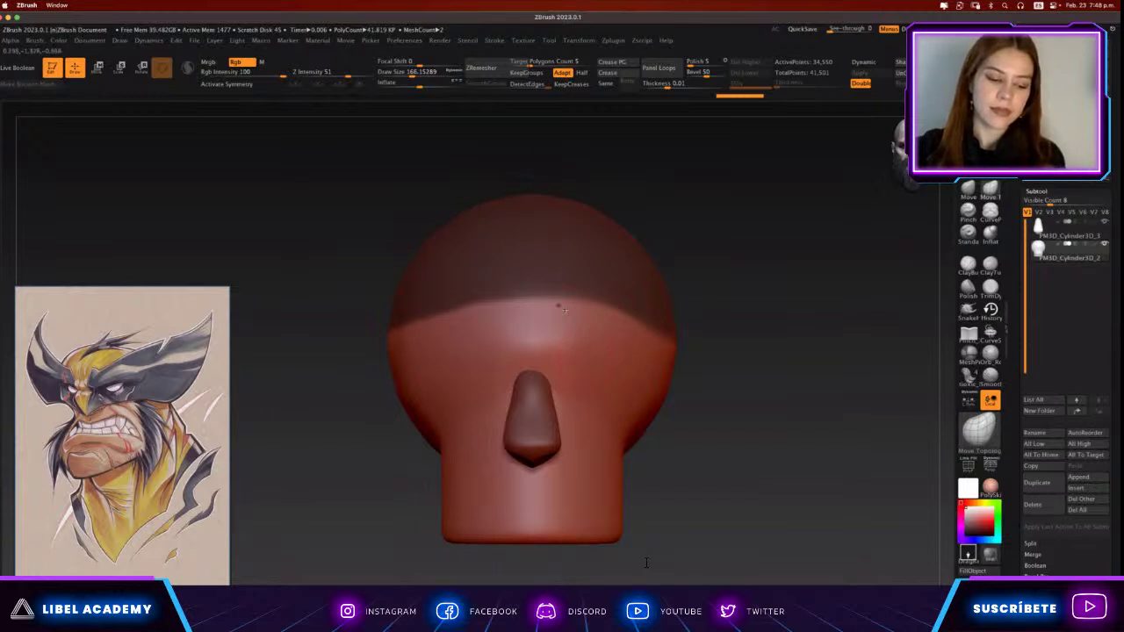
pyautogui.keyDown('alt'); pyautogui.click(597, 298); pyautogui.keyUp('alt')
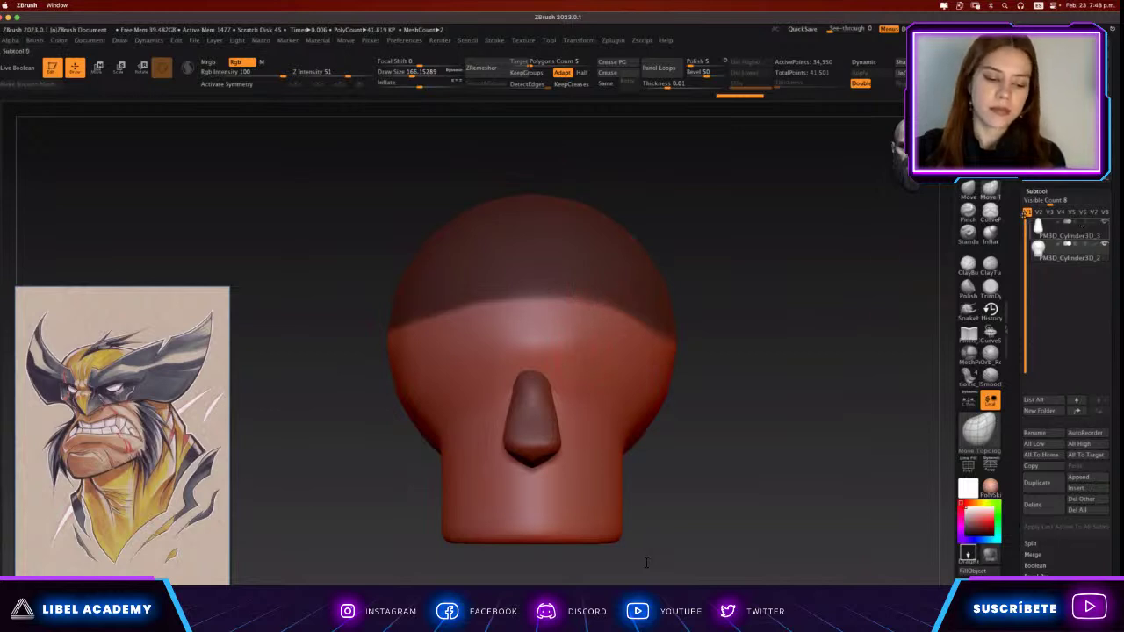
pyautogui.click(1041, 228)
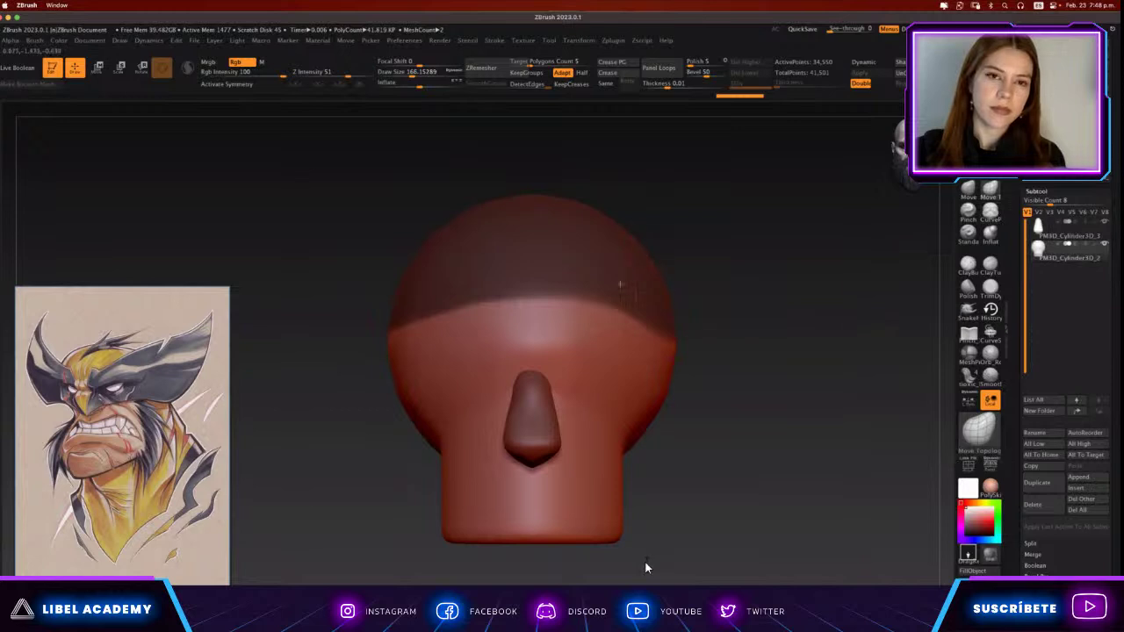
pyautogui.scroll(3, 645, 562)
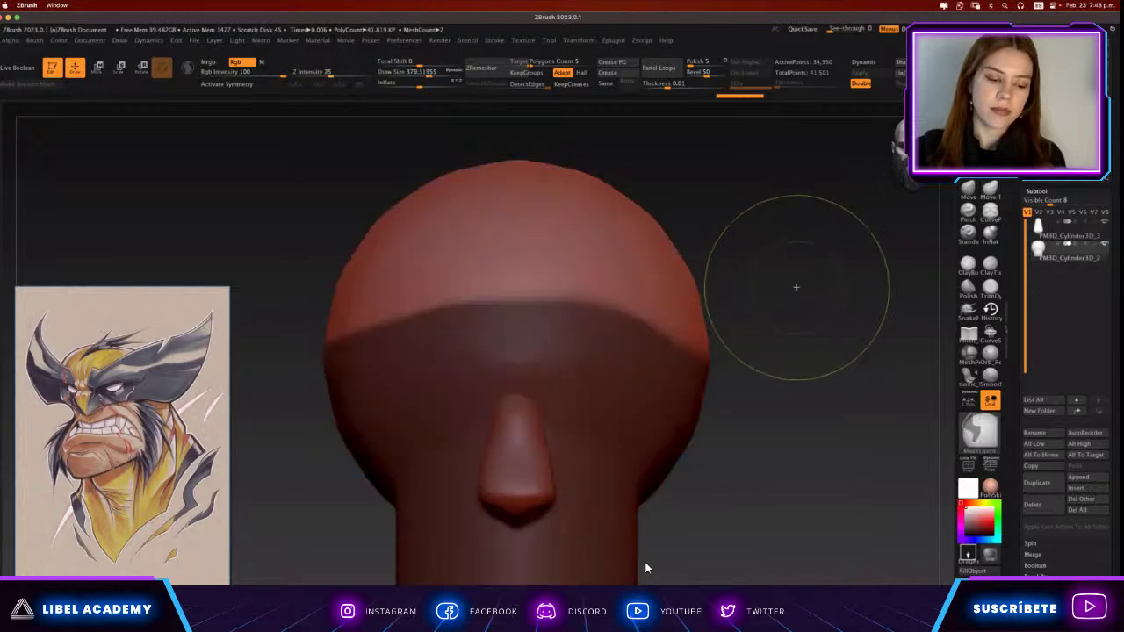
pyautogui.scroll(-3, 645, 567)
# Scale the cap up around the head with the gizmo and raise it slightly.
pyautogui.press('w')
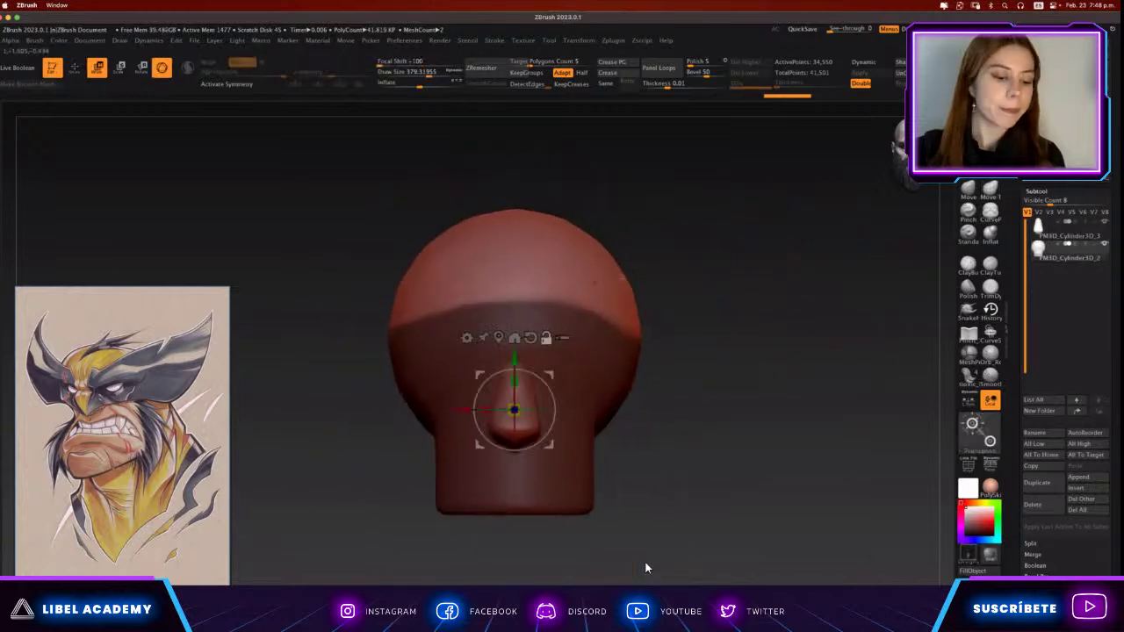
pyautogui.moveTo(515, 274); pyautogui.dragTo(527, 274)
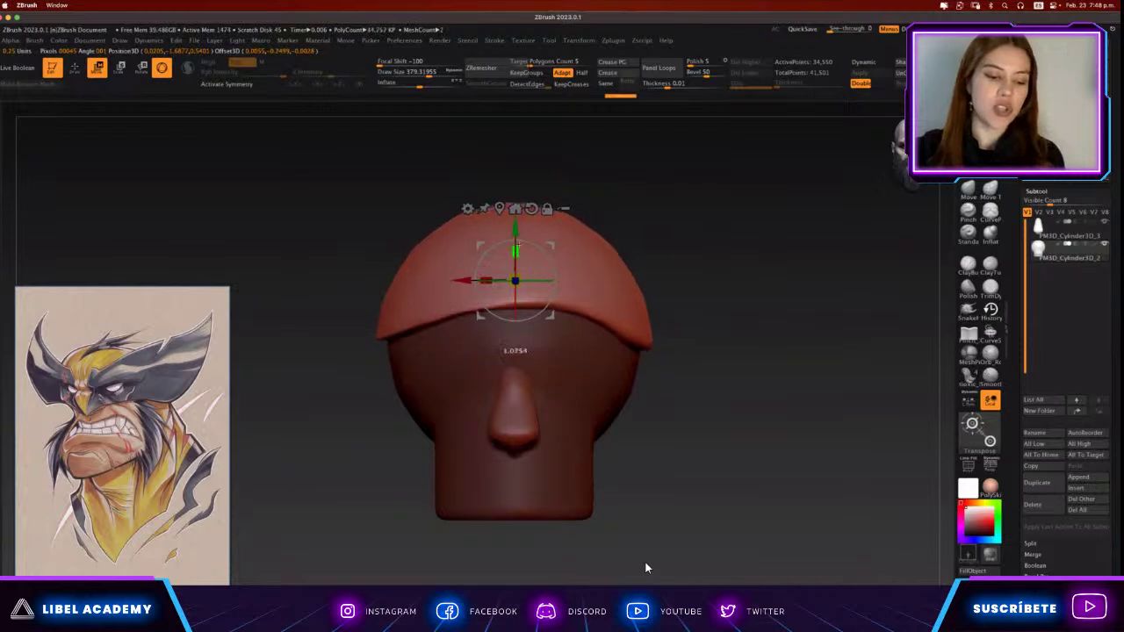
pyautogui.moveTo(515, 230); pyautogui.dragTo(515, 224)
# Pick the Pinch SDCW brush and pull the brim down so it dips at the front.
pyautogui.press('q')
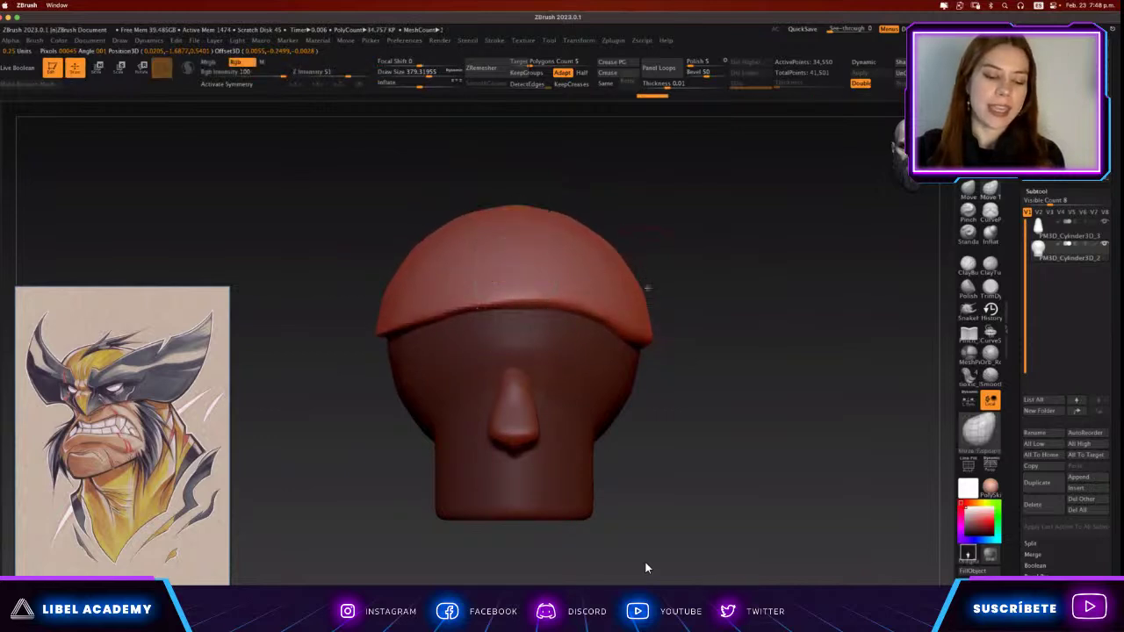
pyautogui.keyDown('alt'); pyautogui.moveTo(648, 288); pyautogui.dragTo(667, 323); pyautogui.keyUp('alt')
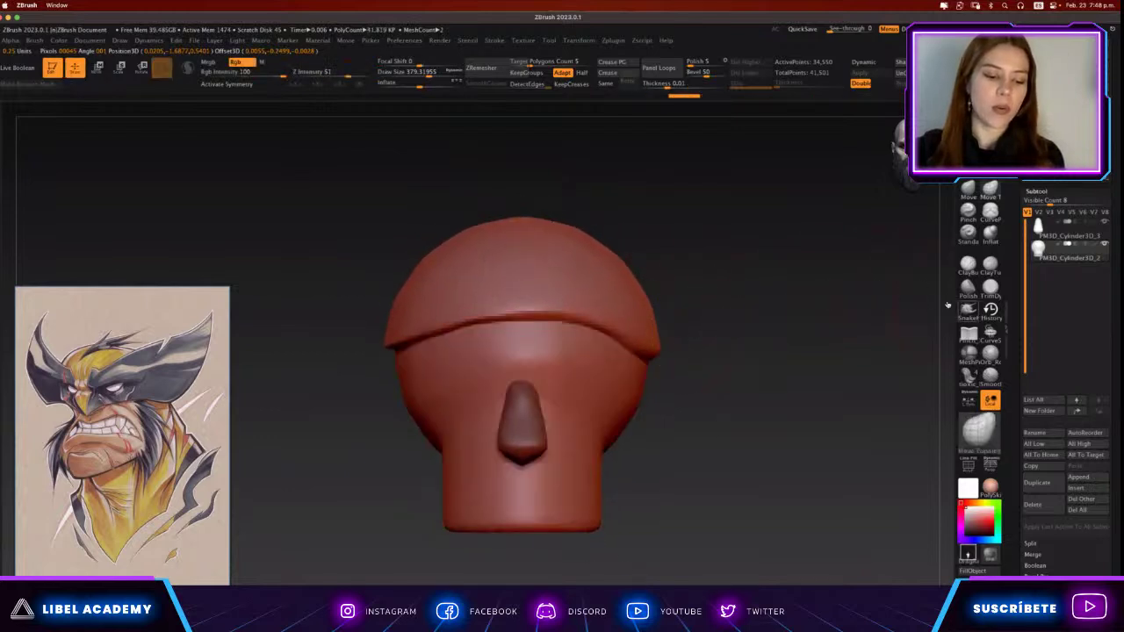
pyautogui.click(968, 332)
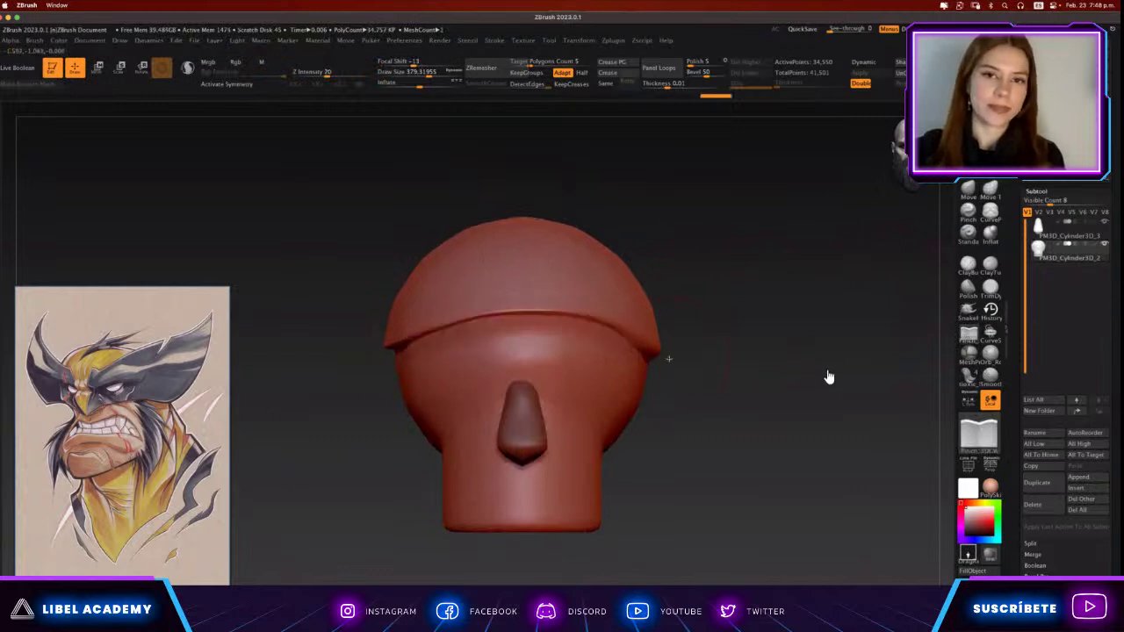
pyautogui.moveTo(668, 388); pyautogui.dragTo(632, 443)
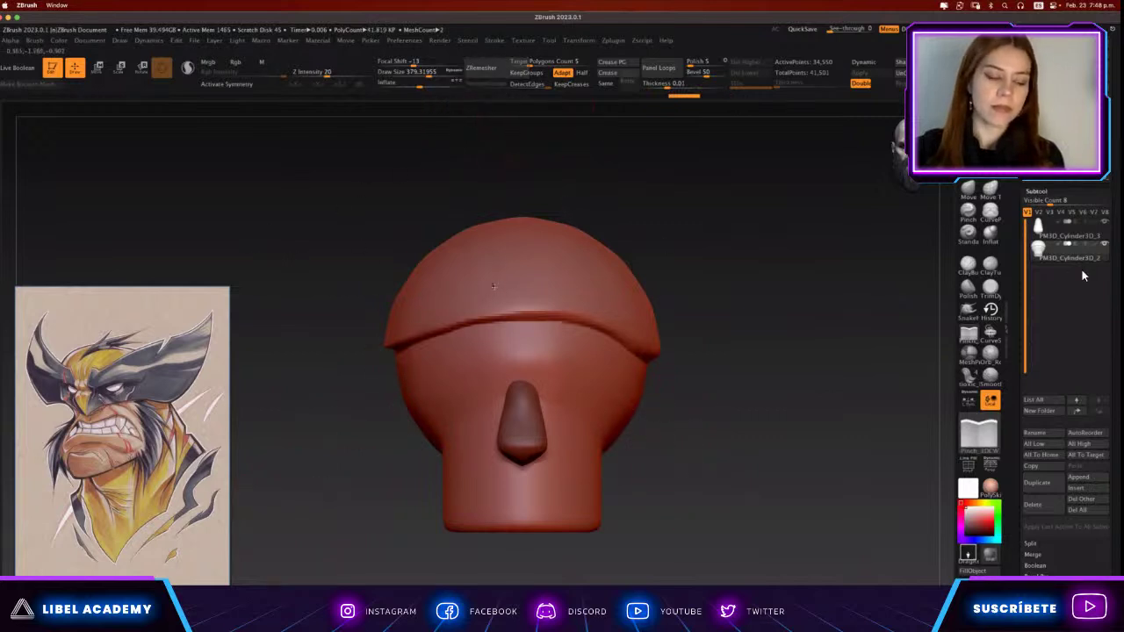
# Show PolyFrame and remesh the cap with ZRemesher at Half target polygon count.
pyautogui.hotkey('shift', 'f')
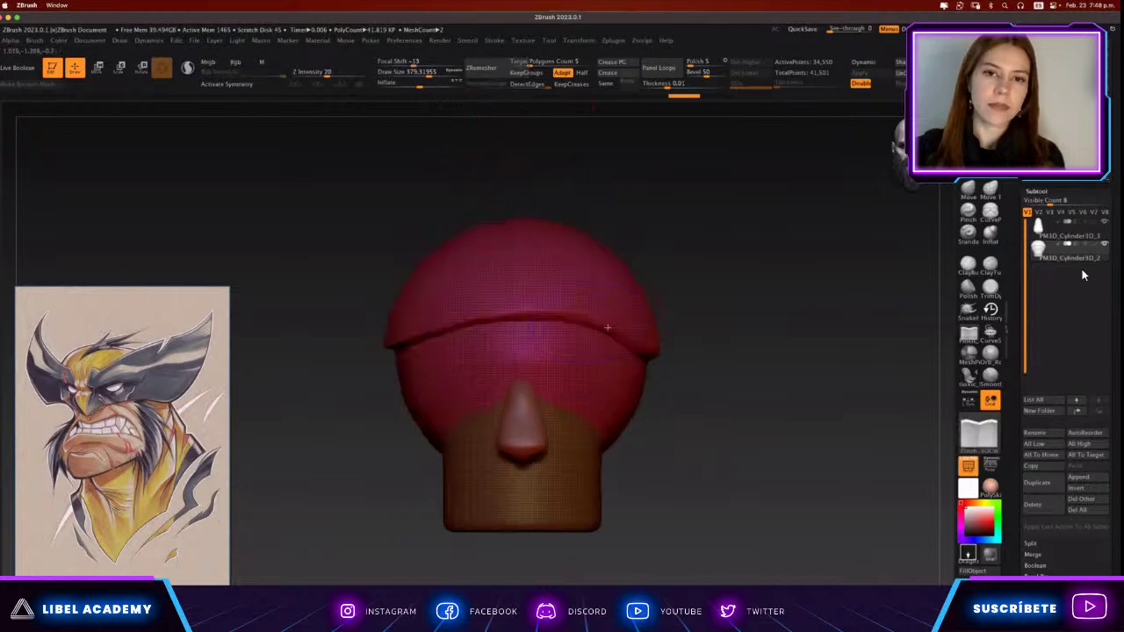
pyautogui.keyDown('ctrl'); pyautogui.moveTo(635, 334); pyautogui.dragTo(454, 167, button='right'); pyautogui.keyUp('ctrl')
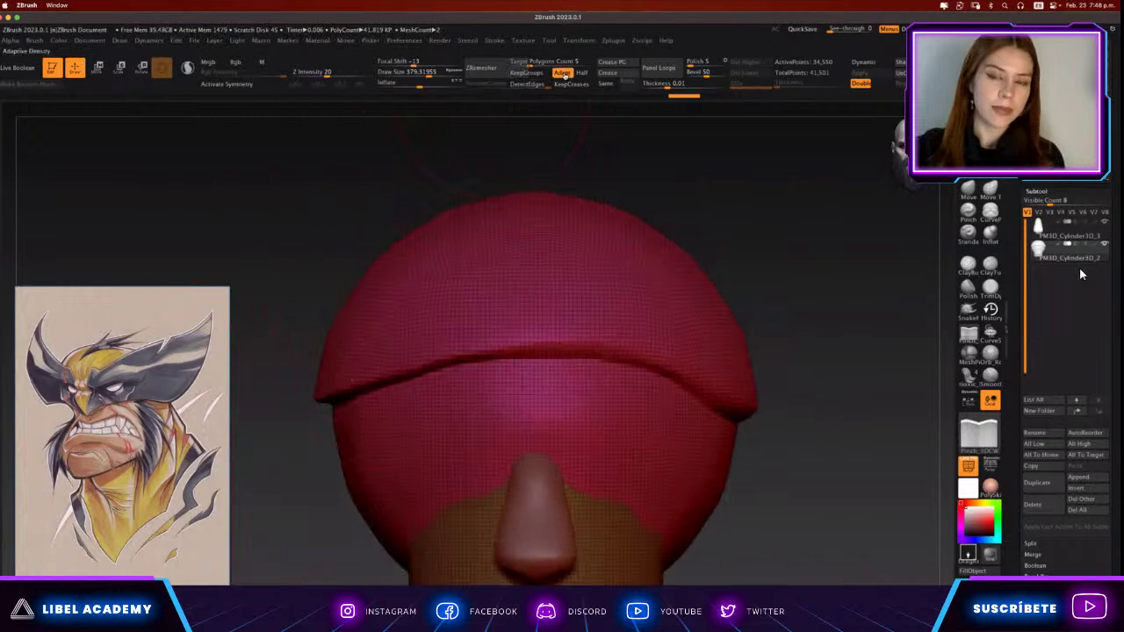
pyautogui.click(581, 72)
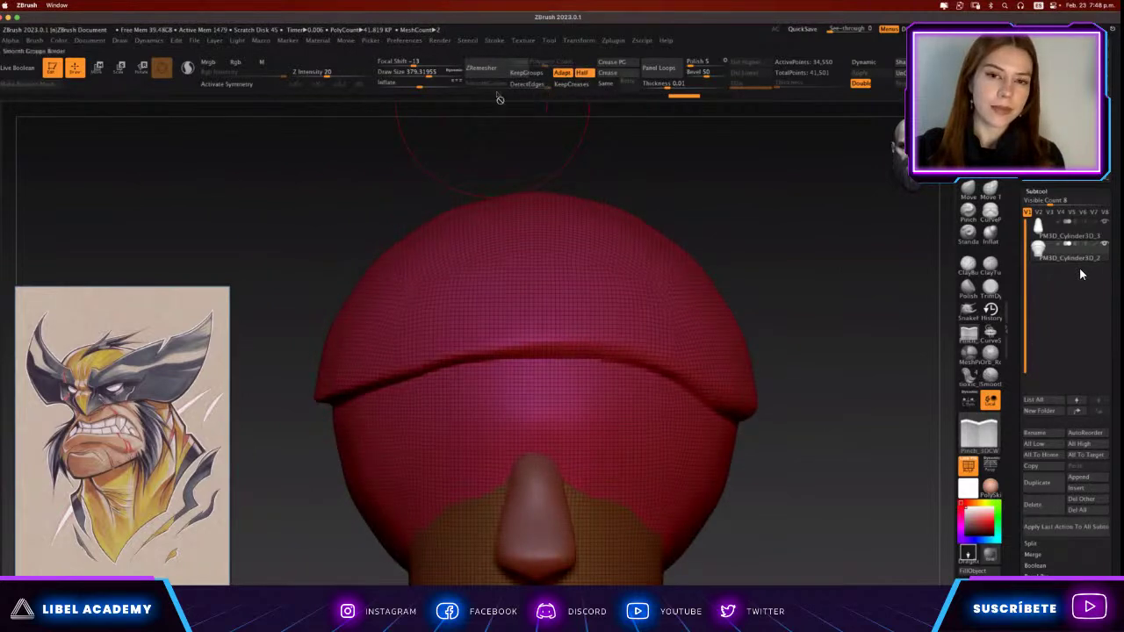
pyautogui.click(481, 67)
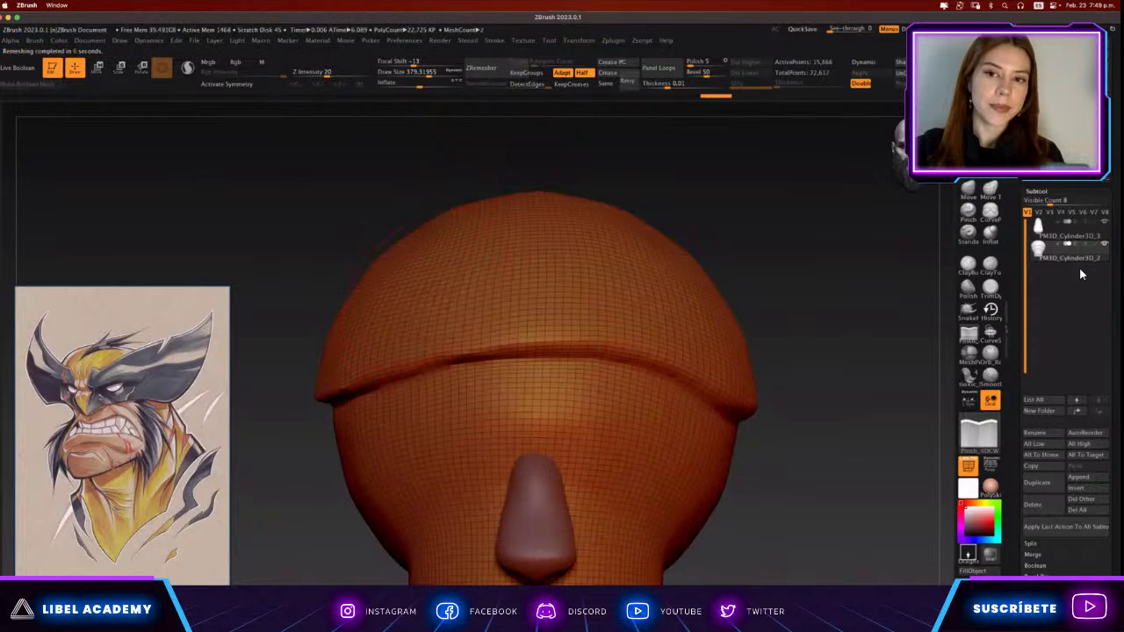
pyautogui.scroll(3, 540, 386)
pyautogui.scroll(-3, 540, 386)
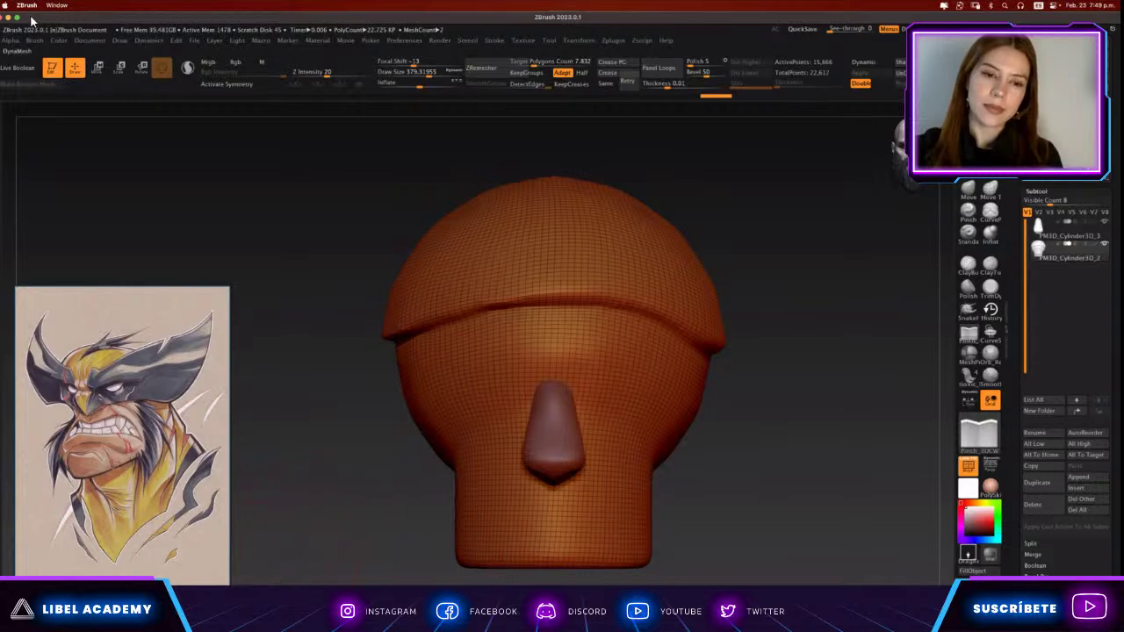
# Subdivide the remeshed cap once with Ctrl+D and check the brim's crease line.
pyautogui.hotkey('ctrl', 'd')
pyautogui.moveTo(524, 299)
pyautogui.keyDown('ctrl'); pyautogui.mouseDown(button='right')
pyautogui.moveTo(754, 361)
pyautogui.moveTo(1009, 314)
pyautogui.mouseUp(button='right'); pyautogui.keyUp('ctrl')
pyautogui.press('f')
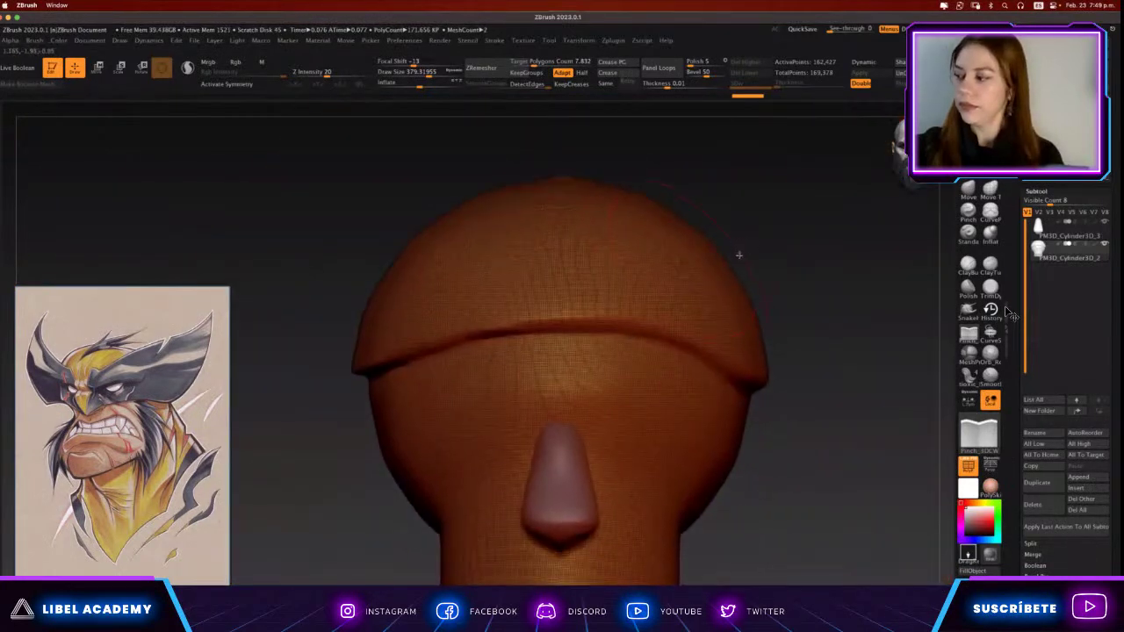
pyautogui.scroll(-3, 767, 268)
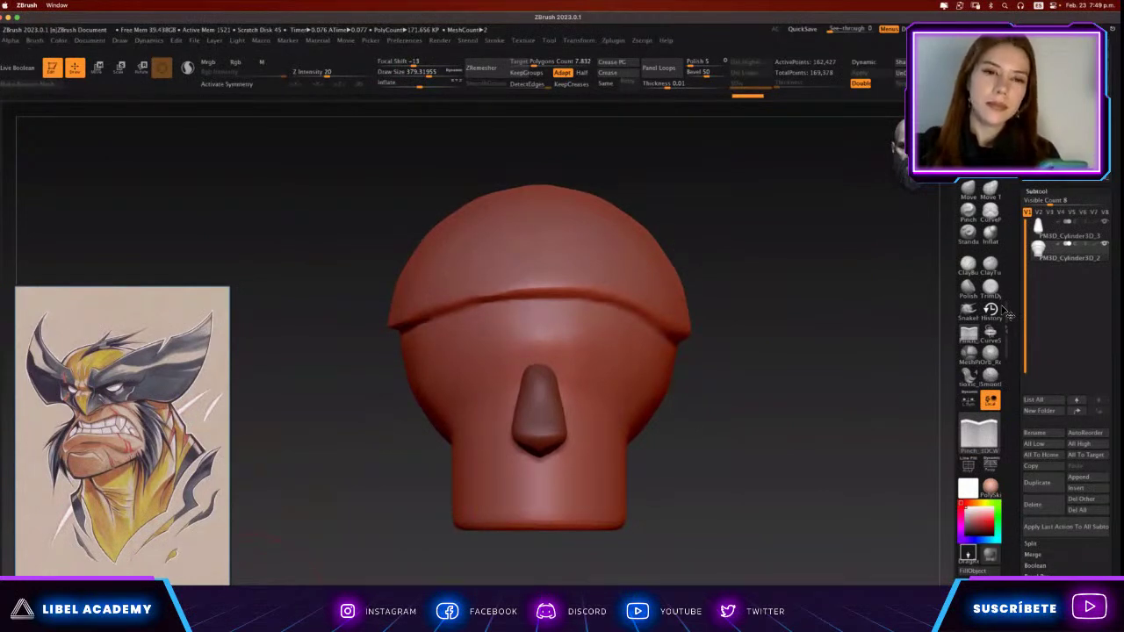
pyautogui.scroll(2, 509, 378)
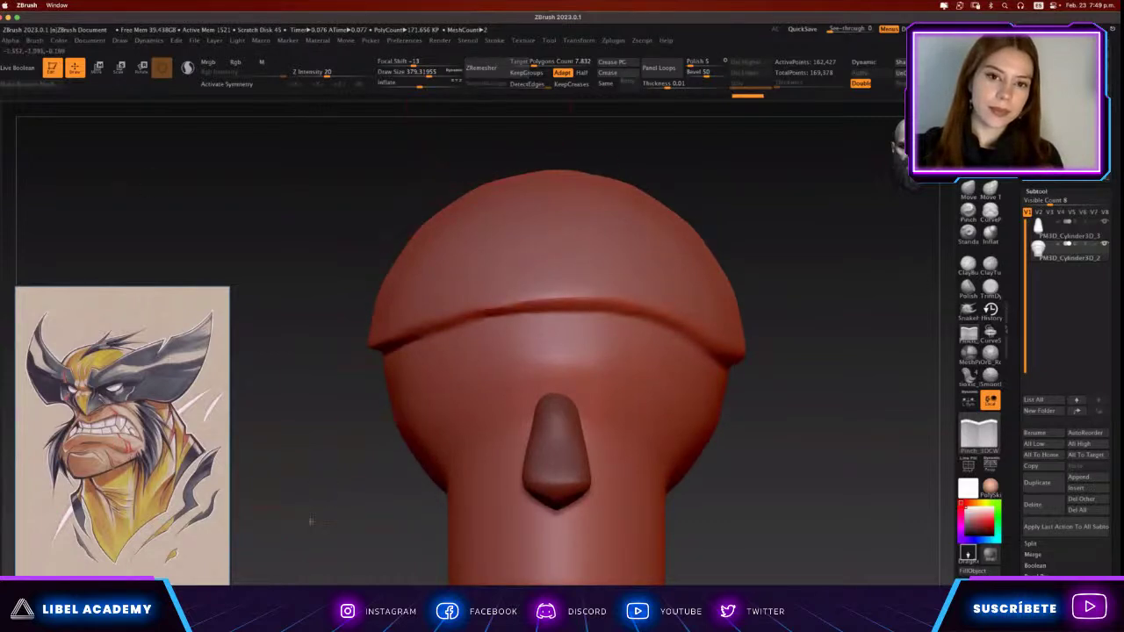
# Make the cap the active subtool and try the Inflate, clay-strip and Polish brushes.
pyautogui.keyDown('alt'); pyautogui.click(654, 338); pyautogui.keyUp('alt')
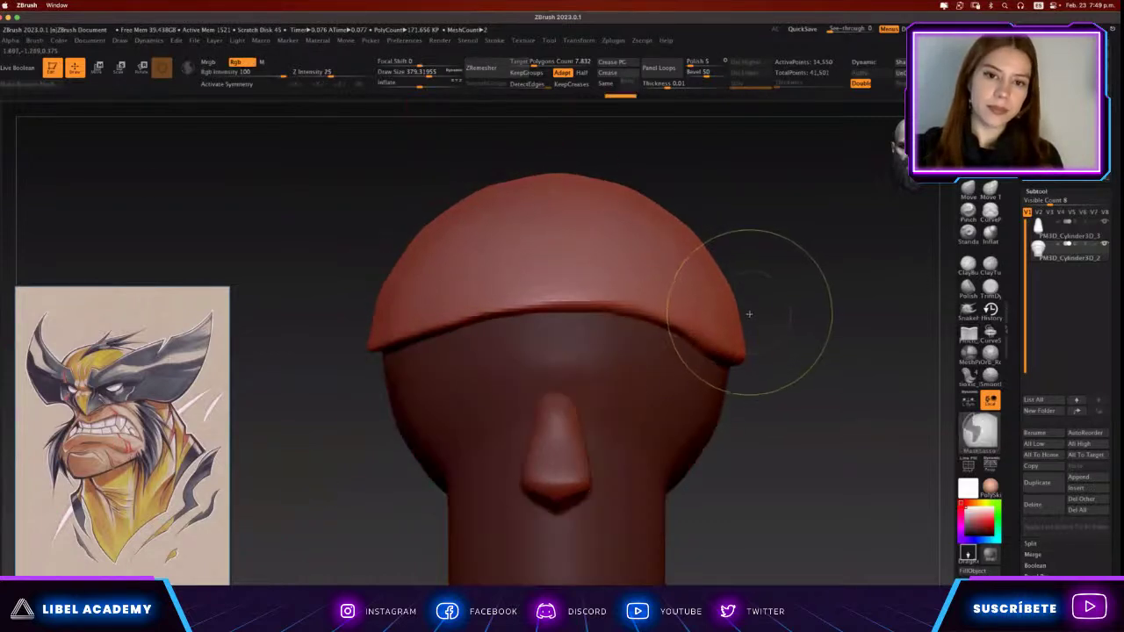
pyautogui.moveTo(761, 296); pyautogui.dragTo(761, 252)
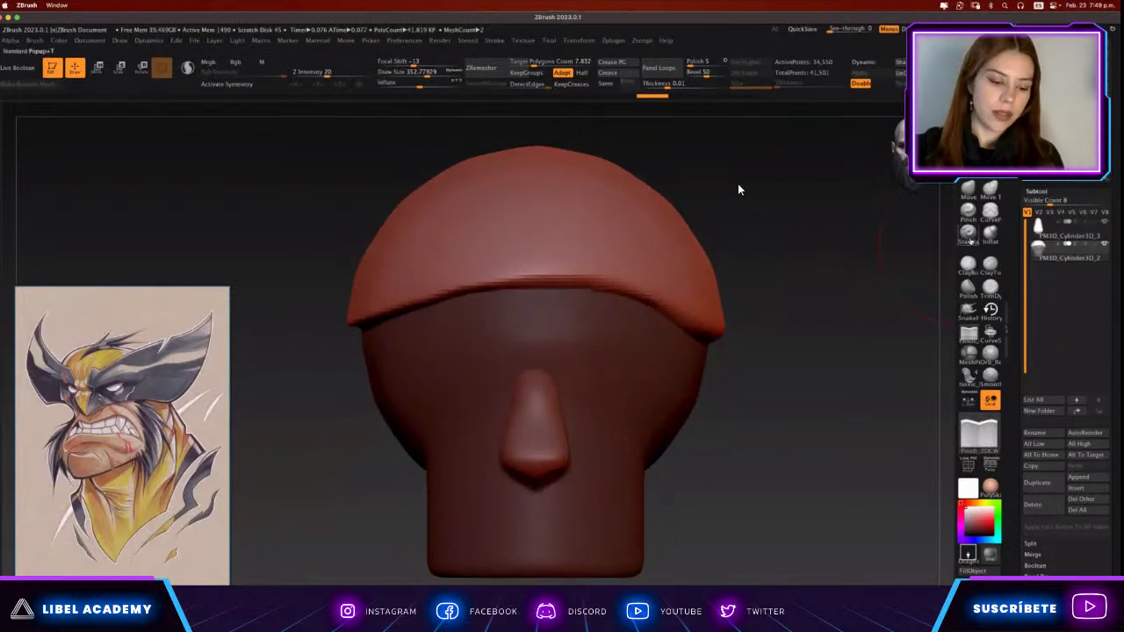
pyautogui.click(989, 233)
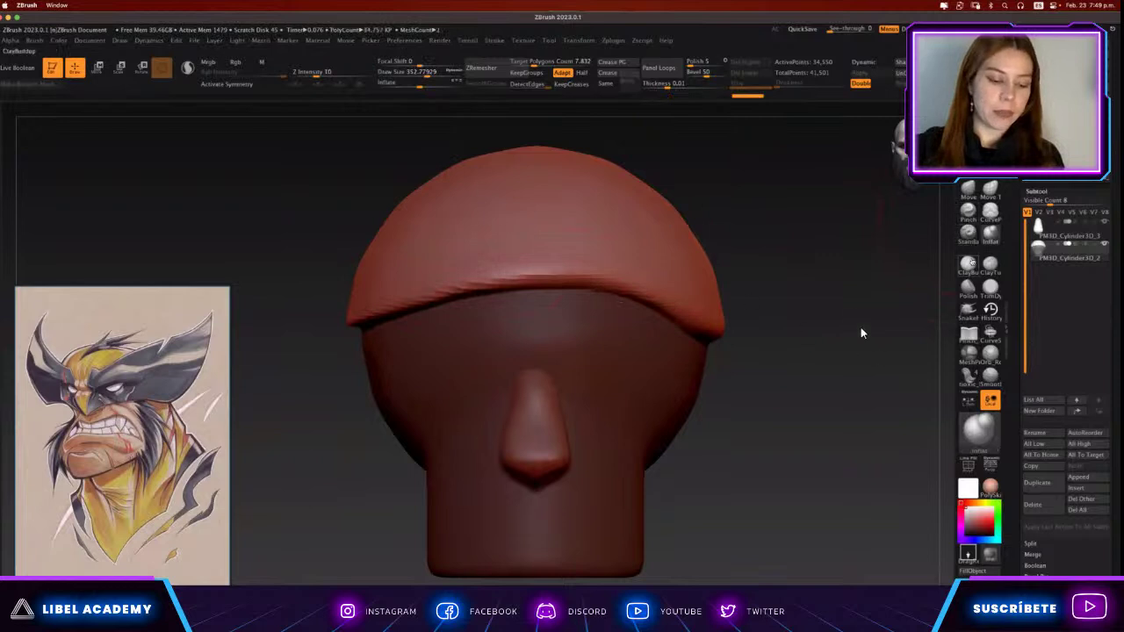
pyautogui.click(989, 263)
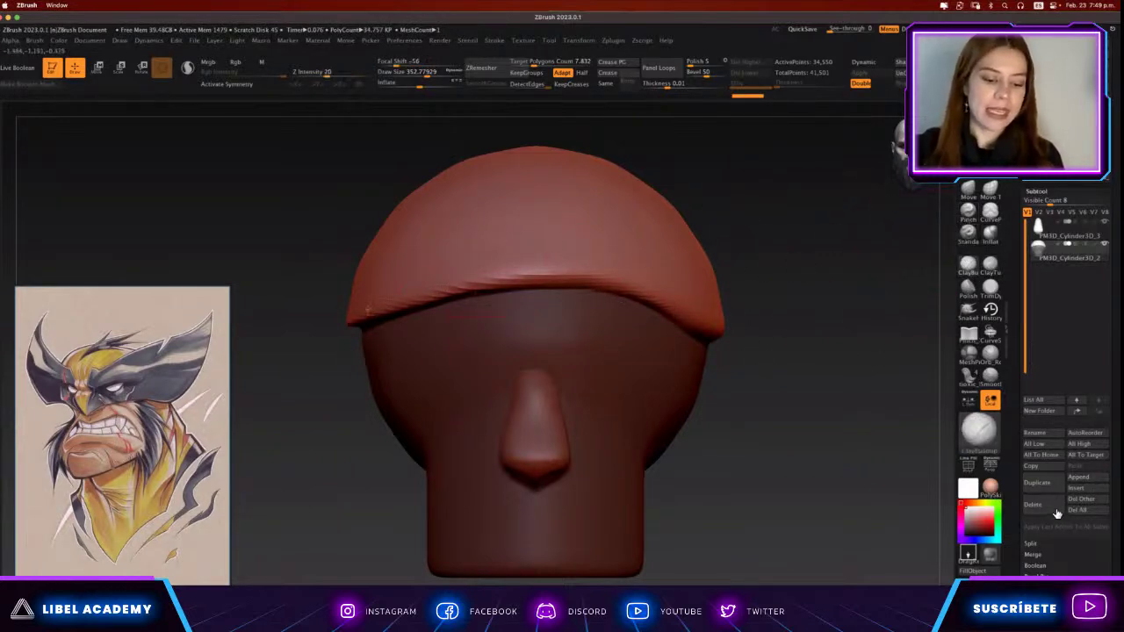
pyautogui.click(968, 285)
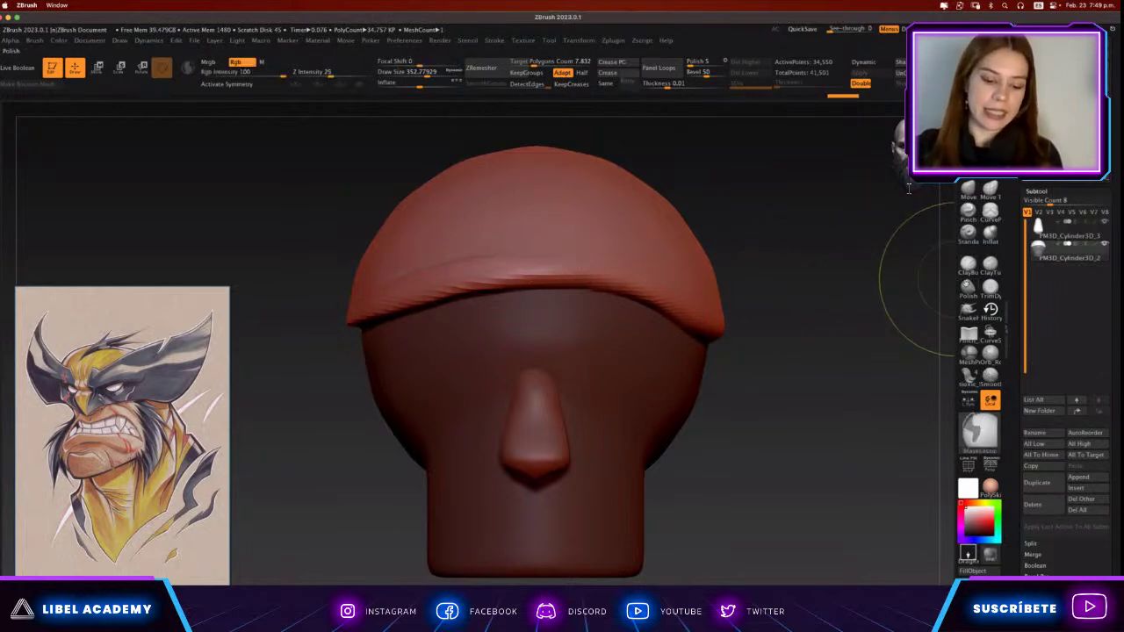
# Build rough ClayTubes texture along the brim's front edge and underside.
pyautogui.press('b')
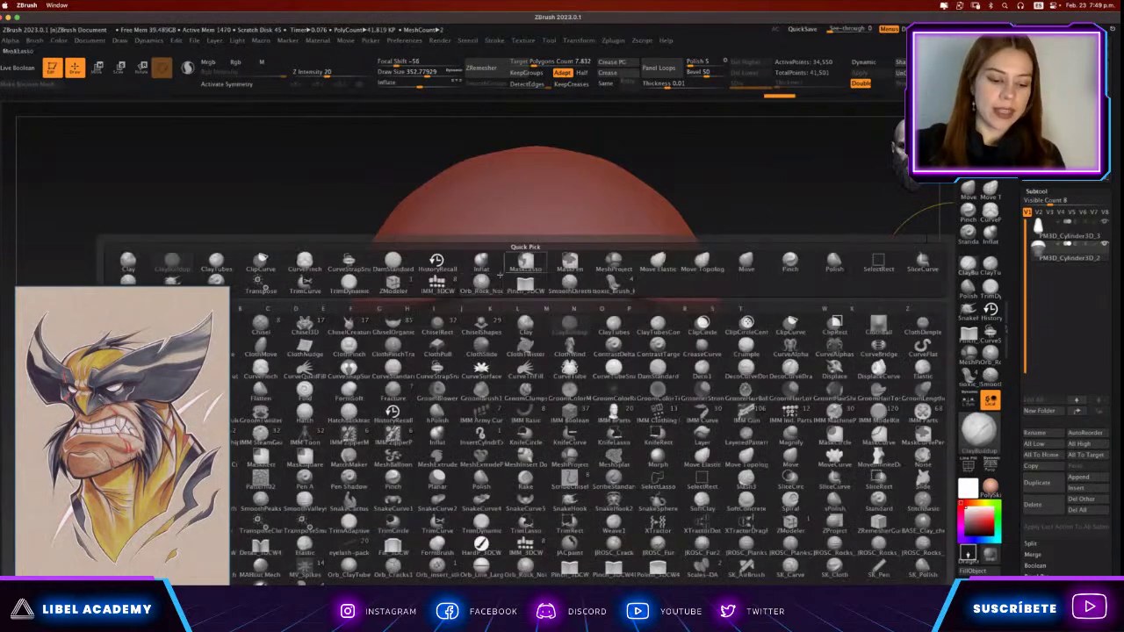
pyautogui.press('c')
pyautogui.press('t')
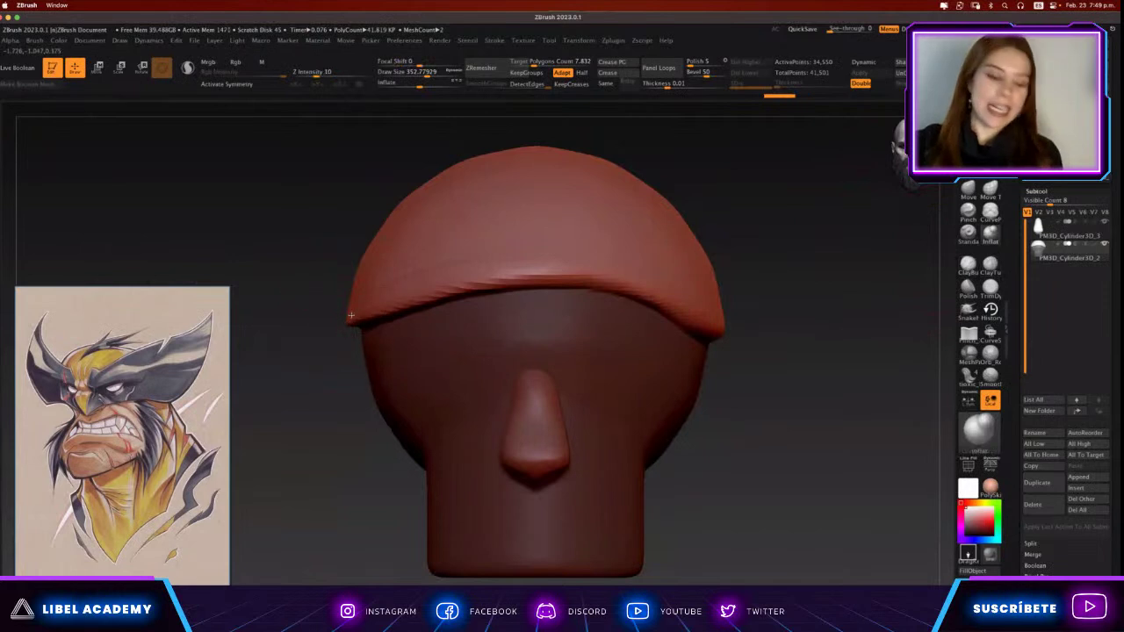
pyautogui.moveTo(351, 315)
pyautogui.mouseDown()
pyautogui.moveTo(551, 295)
pyautogui.moveTo(662, 303)
pyautogui.moveTo(415, 294)
pyautogui.mouseUp()
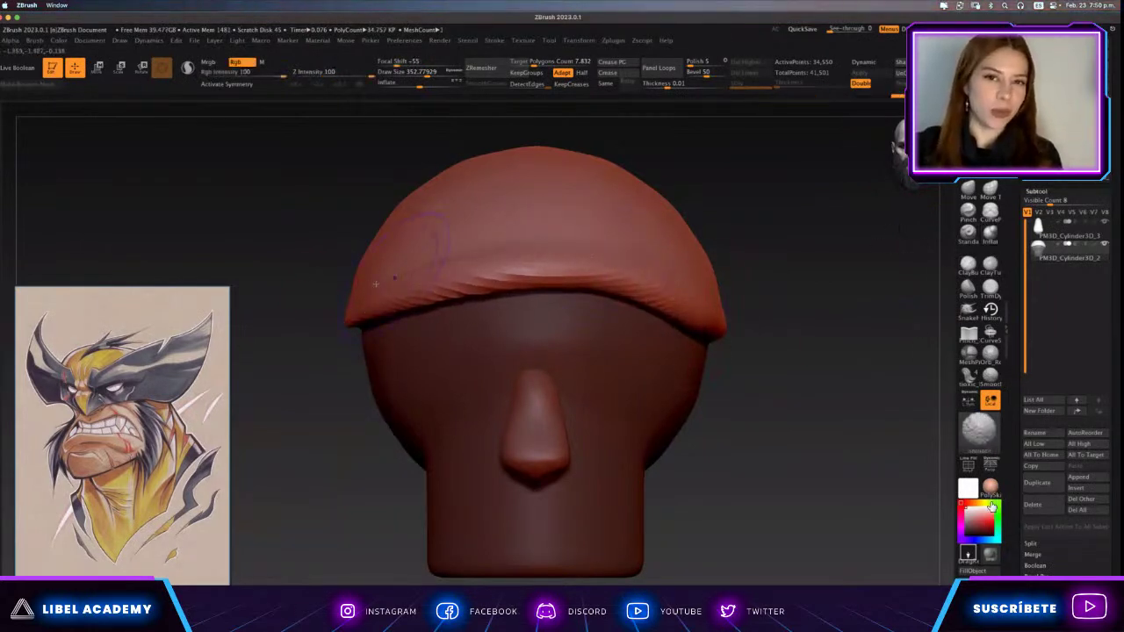
pyautogui.scroll(-3, 645, 286)
pyautogui.scroll(1, 644, 285)
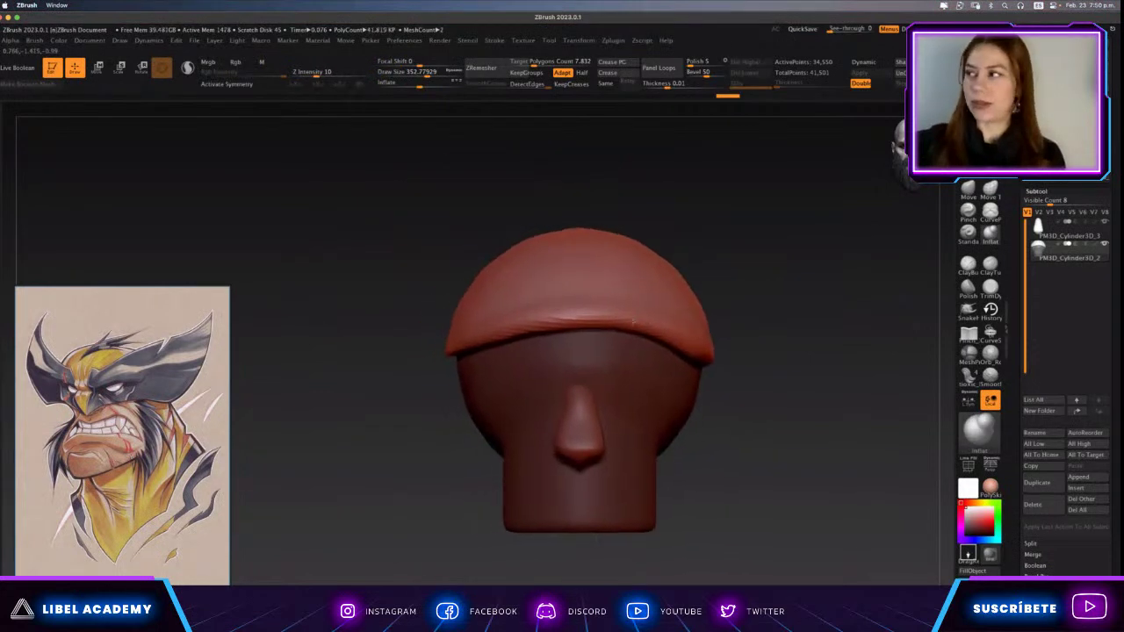
pyautogui.scroll(1, 685, 307)
pyautogui.scroll(1, 725, 333)
pyautogui.scroll(1, 746, 326)
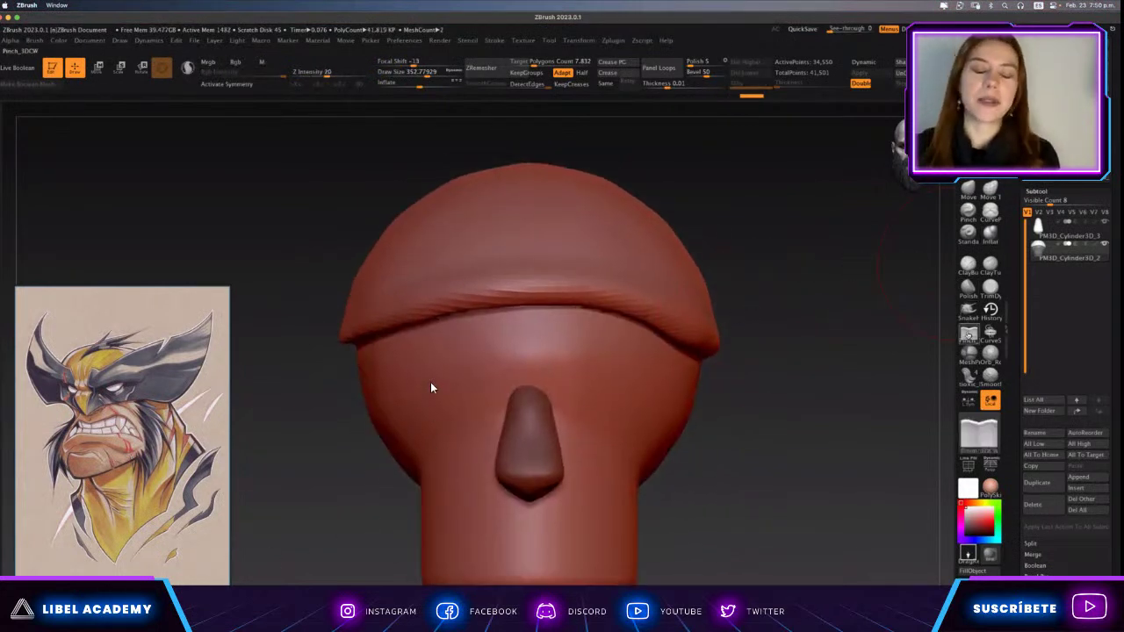
pyautogui.press('s')
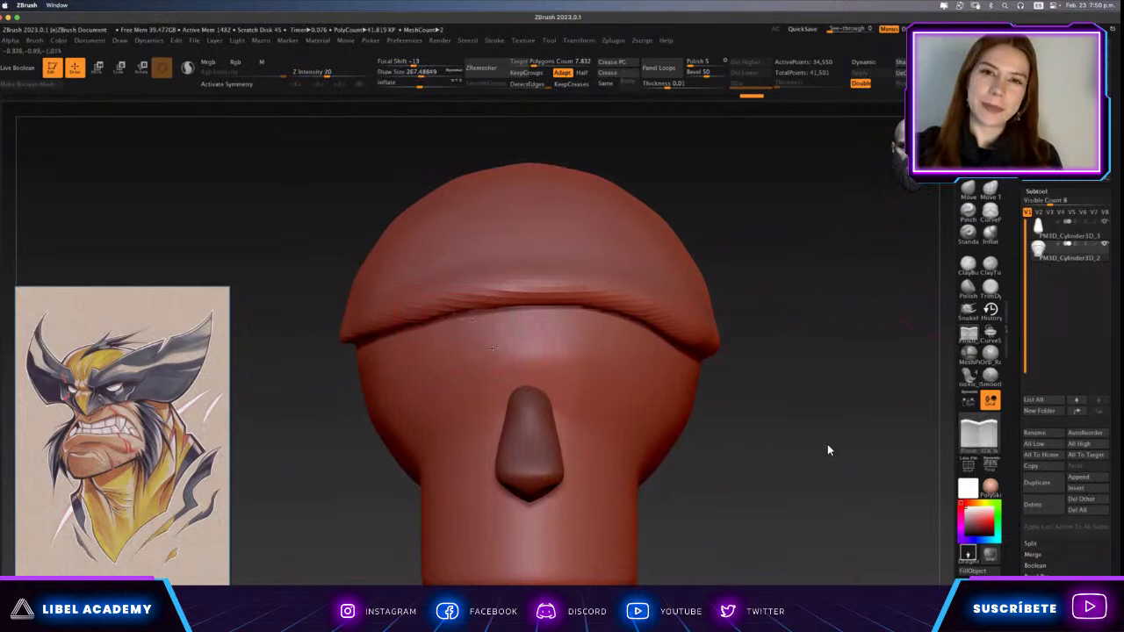
pyautogui.moveTo(827, 444); pyautogui.dragTo(854, 426)
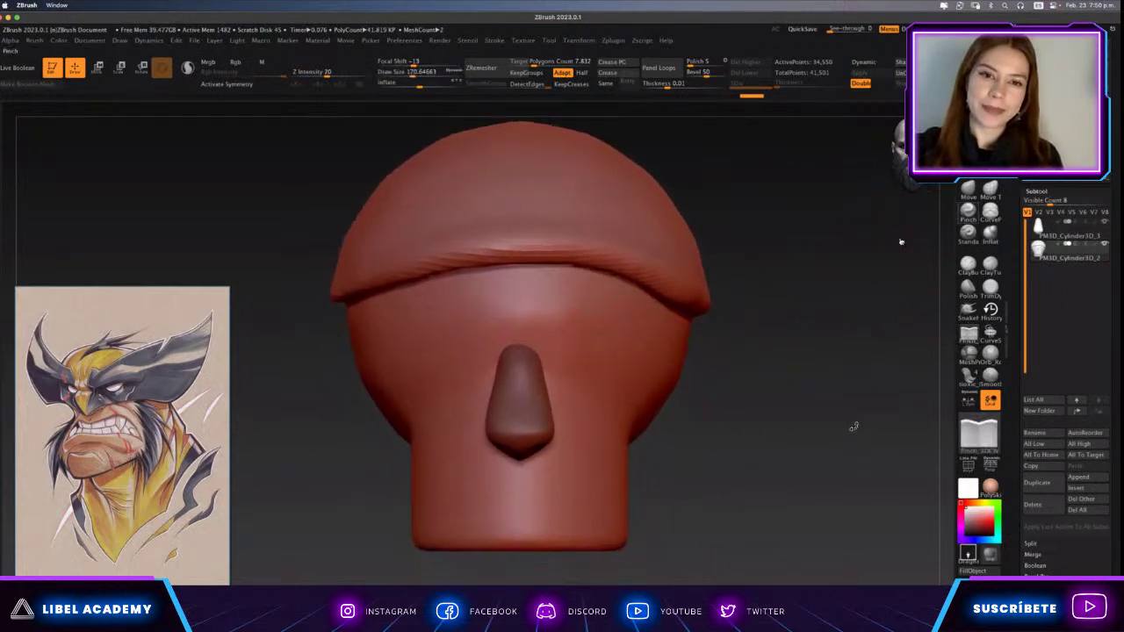
# Carve mirrored eye sockets with the Standard brush and nudge the surface near the ear with Move.
pyautogui.click(968, 232)
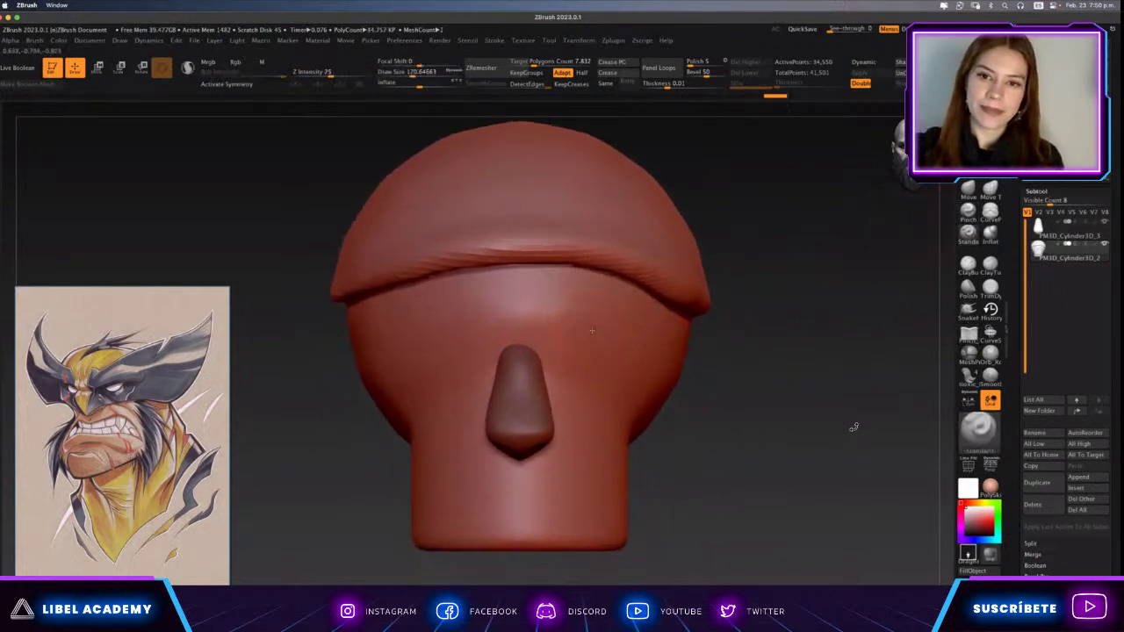
pyautogui.press('x')
pyautogui.moveTo(593, 338)
pyautogui.mouseDown()
pyautogui.moveTo(614, 314)
pyautogui.moveTo(606, 333)
pyautogui.moveTo(588, 315)
pyautogui.moveTo(601, 327)
pyautogui.mouseUp()
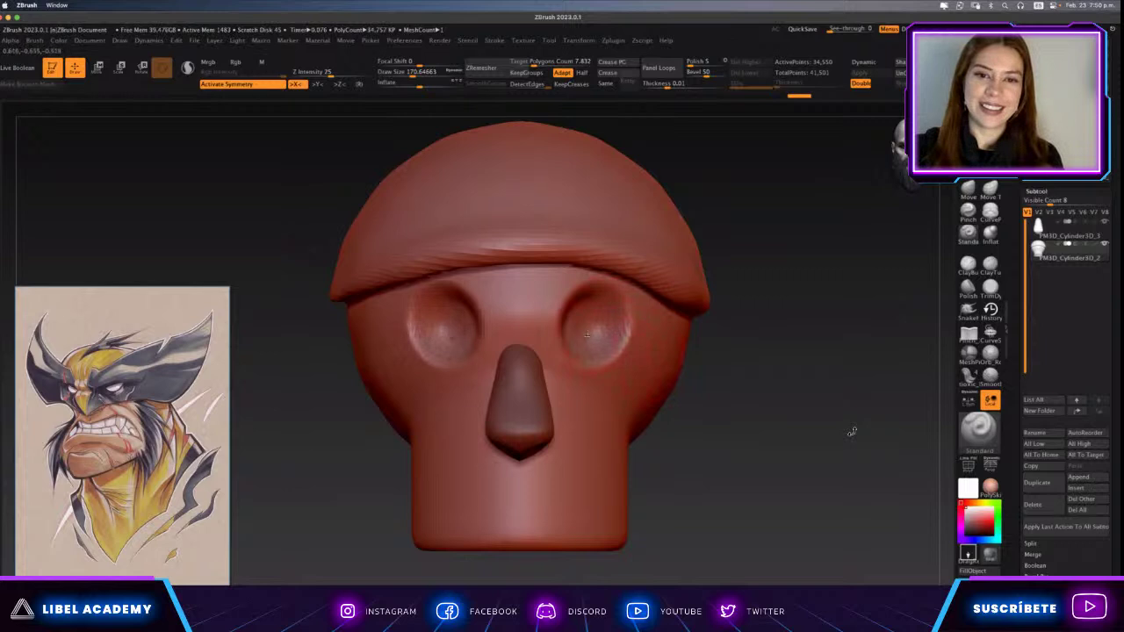
pyautogui.keyDown('ctrl'); pyautogui.moveTo(587, 335); pyautogui.dragTo(659, 342, button='right'); pyautogui.keyUp('ctrl')
pyautogui.moveTo(597, 397)
pyautogui.keyDown('ctrl'); pyautogui.mouseDown(button='right')
pyautogui.moveTo(637, 401)
pyautogui.moveTo(612, 407)
pyautogui.moveTo(579, 335)
pyautogui.mouseUp(button='right'); pyautogui.keyUp('ctrl')
pyautogui.click(967, 232)
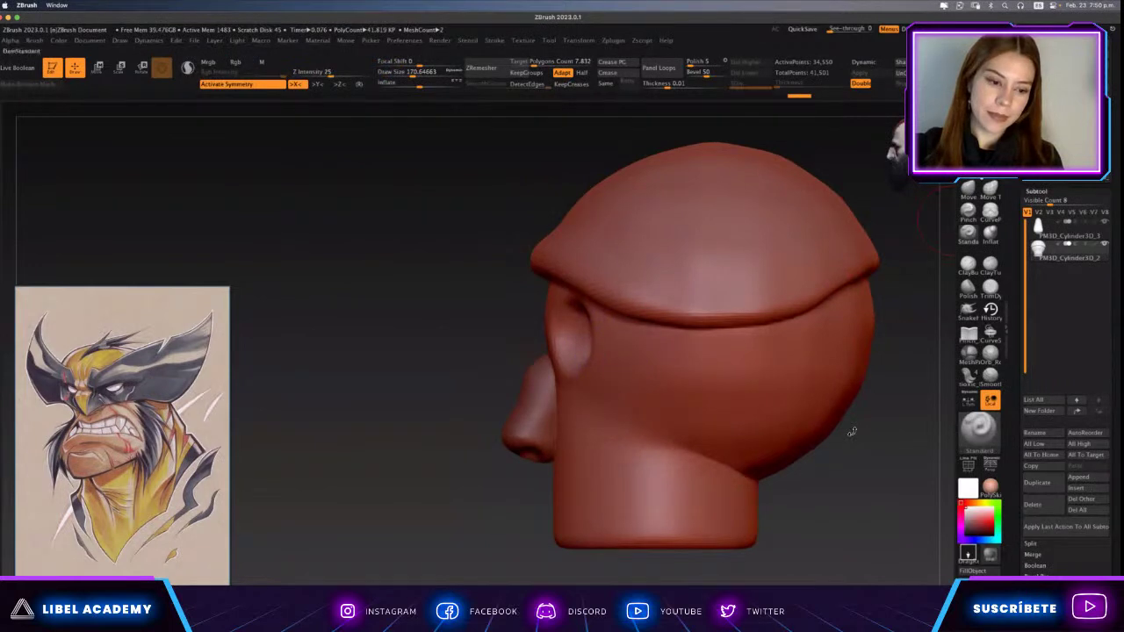
pyautogui.click(966, 189)
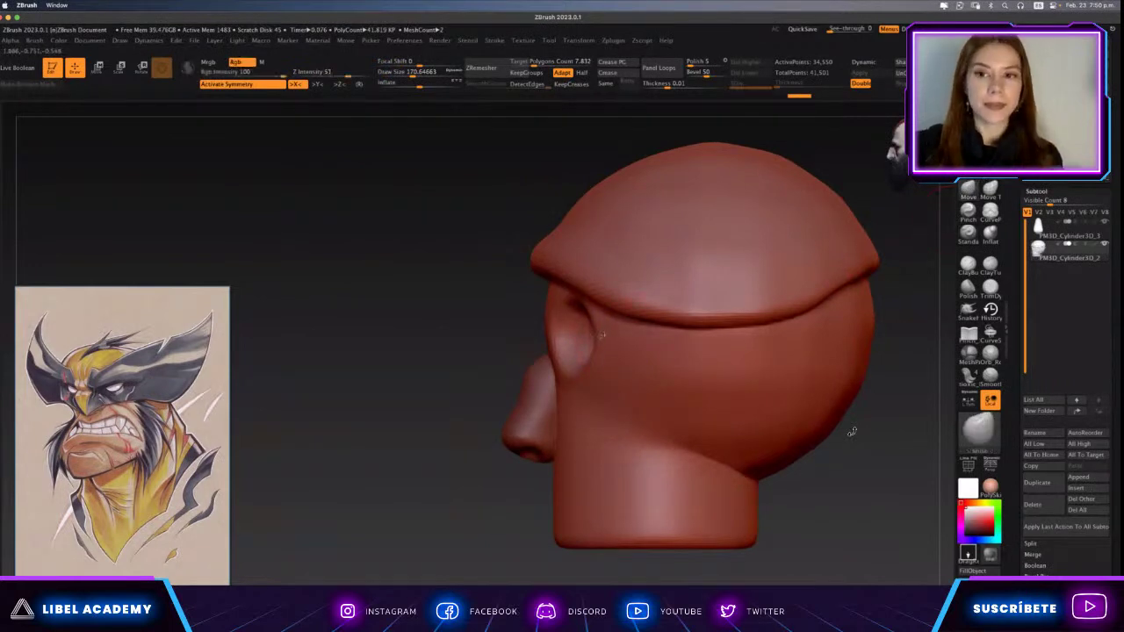
pyautogui.moveTo(611, 333); pyautogui.dragTo(602, 338)
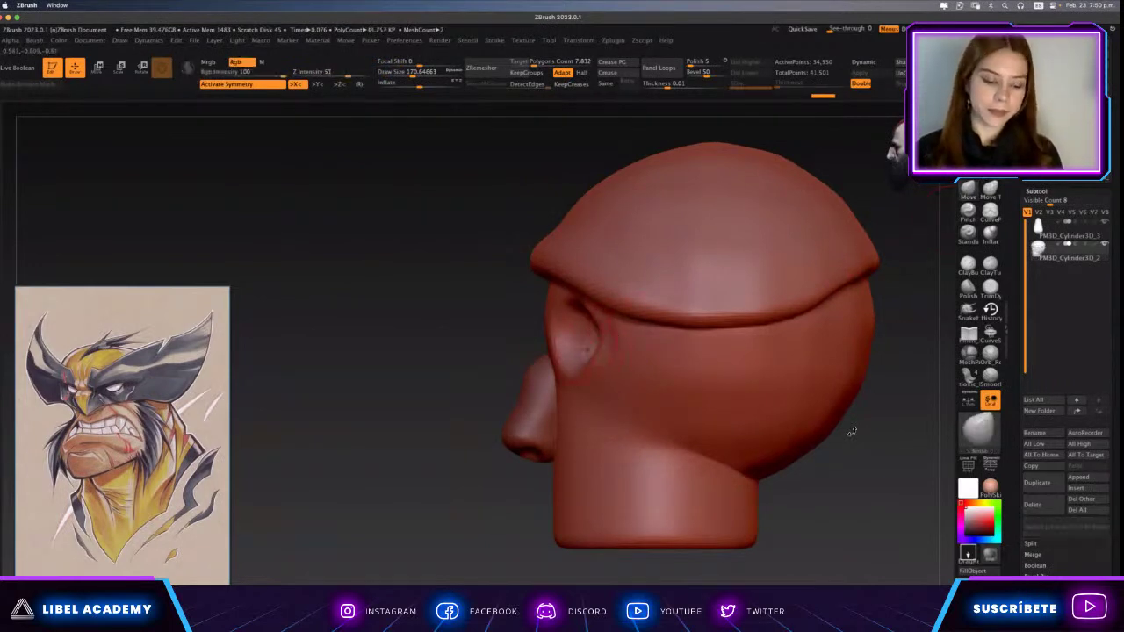
pyautogui.moveTo(851, 431)
pyautogui.keyDown('shift'); pyautogui.mouseDown()
pyautogui.moveTo(913, 431)
pyautogui.moveTo(877, 429)
pyautogui.mouseUp(); pyautogui.keyUp('shift')
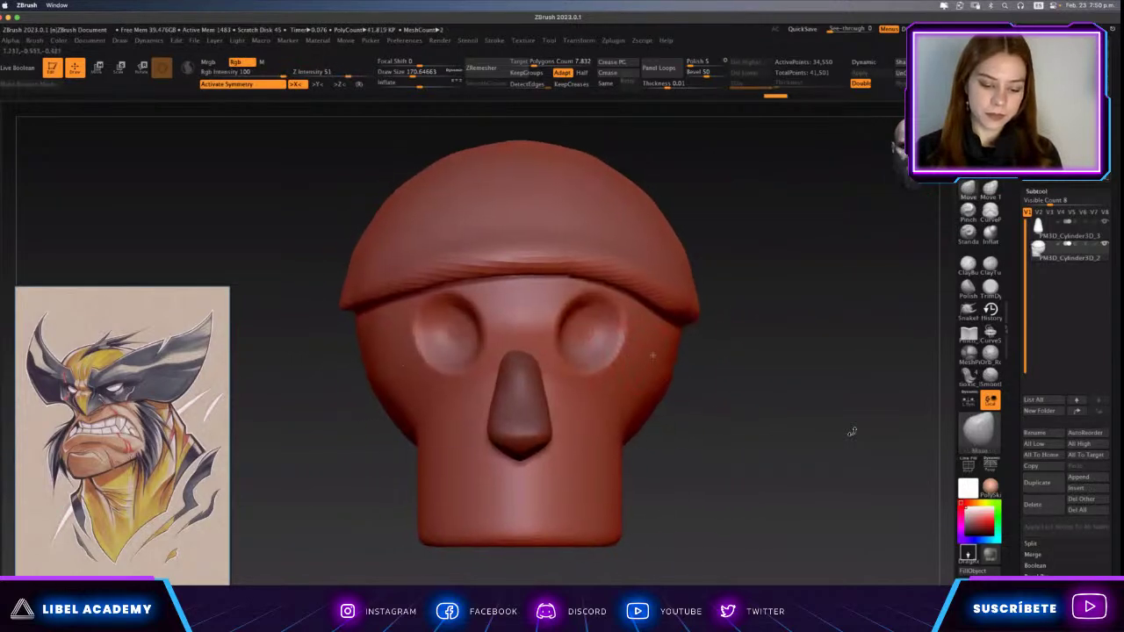
# Undo the eye sockets, mask the eye areas and smooth away the leftover dents.
pyautogui.hotkey('ctrl', 'z')
pyautogui.hotkey('ctrl', 'z')
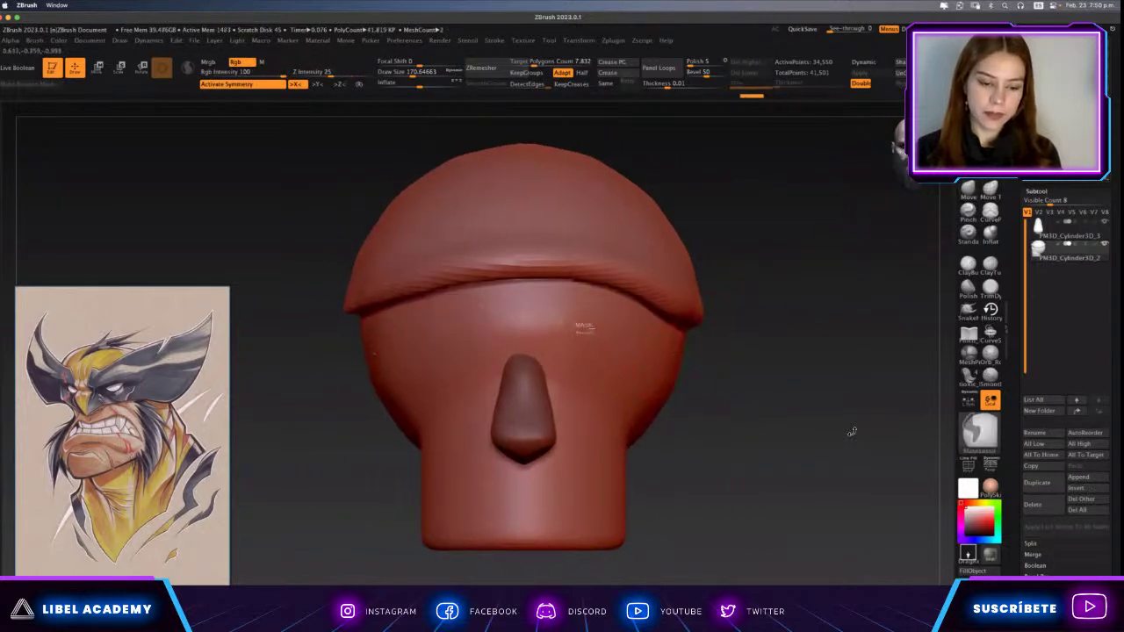
pyautogui.moveTo(588, 334)
pyautogui.mouseDown()
pyautogui.moveTo(592, 312)
pyautogui.moveTo(570, 309)
pyautogui.mouseUp()
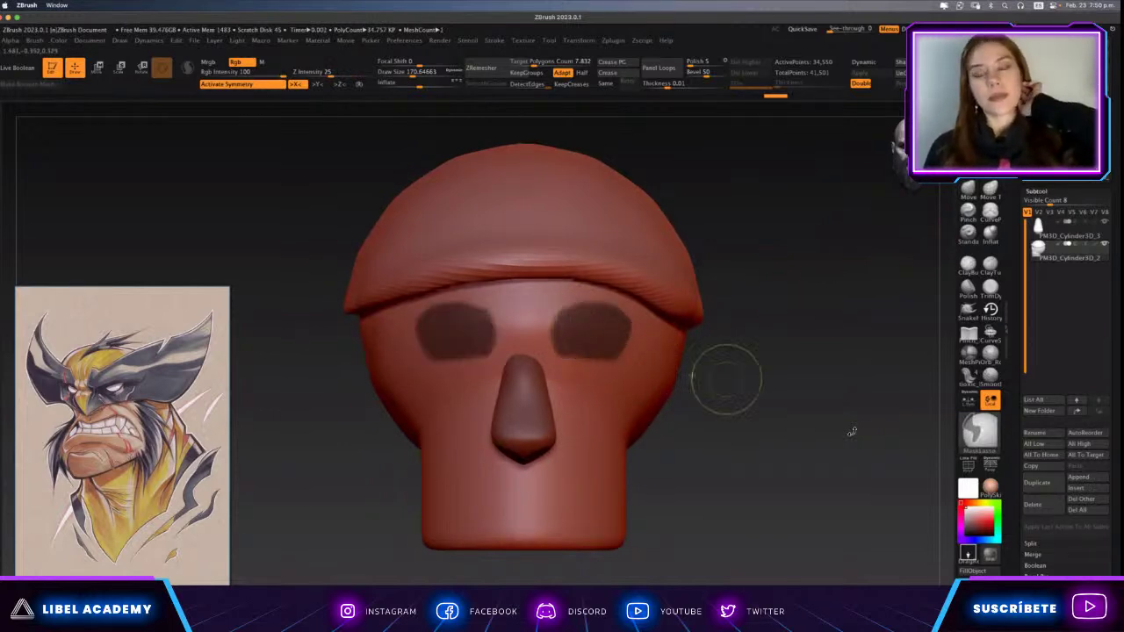
pyautogui.keyDown('ctrl'); pyautogui.click(761, 380); pyautogui.keyUp('ctrl')
pyautogui.press('shift')
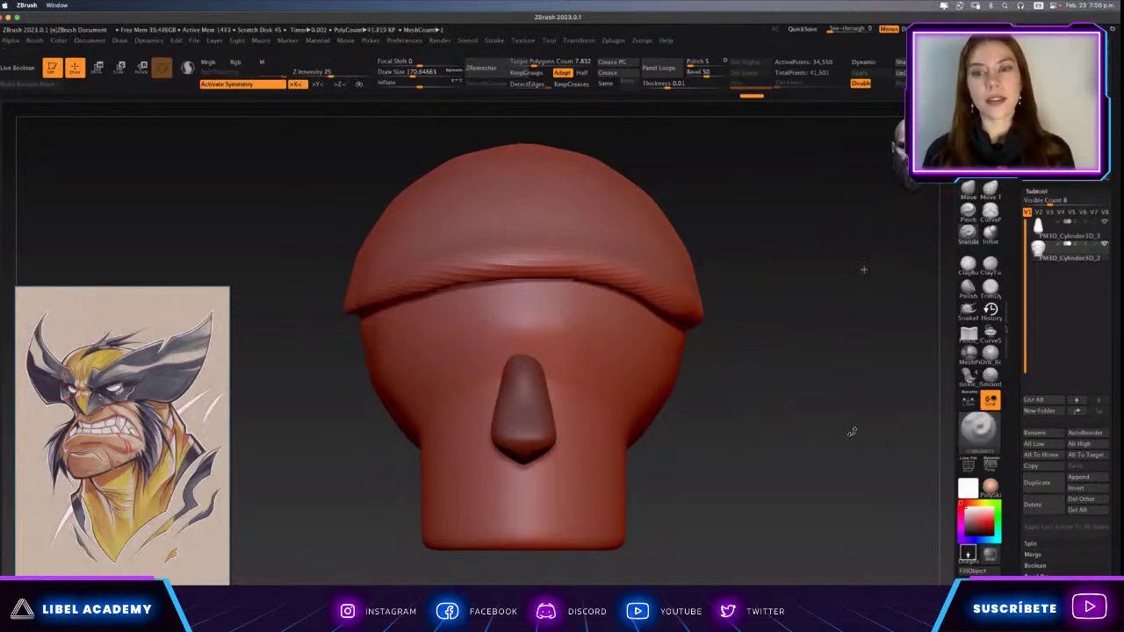
pyautogui.moveTo(587, 333)
pyautogui.keyDown('shift'); pyautogui.mouseDown()
pyautogui.moveTo(609, 347)
pyautogui.moveTo(657, 343)
pyautogui.mouseUp(); pyautogui.keyUp('shift')
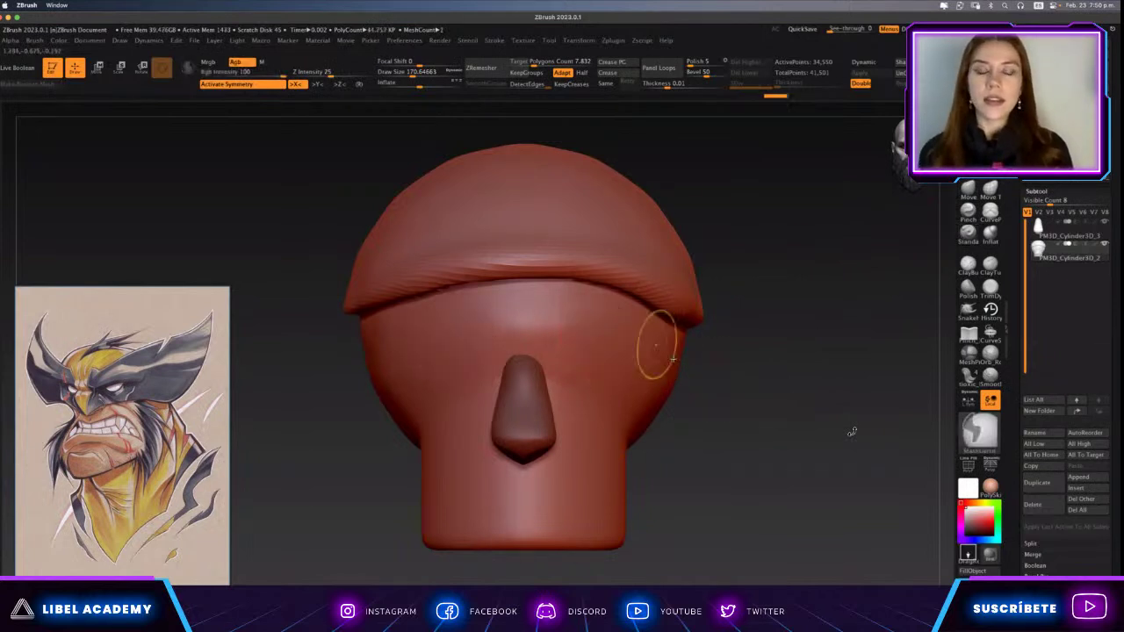
# Frame the head, hide the PolyFrame colouring and crease a line across the brow ridge.
pyautogui.scroll(3, 654, 340)
pyautogui.scroll(2, 650, 337)
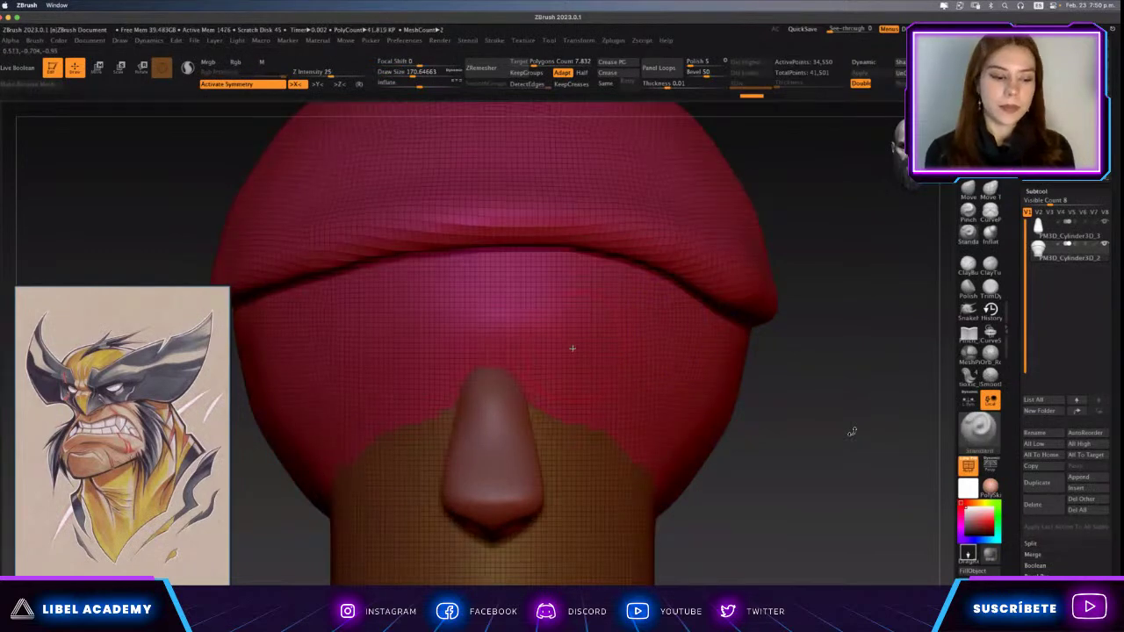
pyautogui.scroll(3, 571, 351)
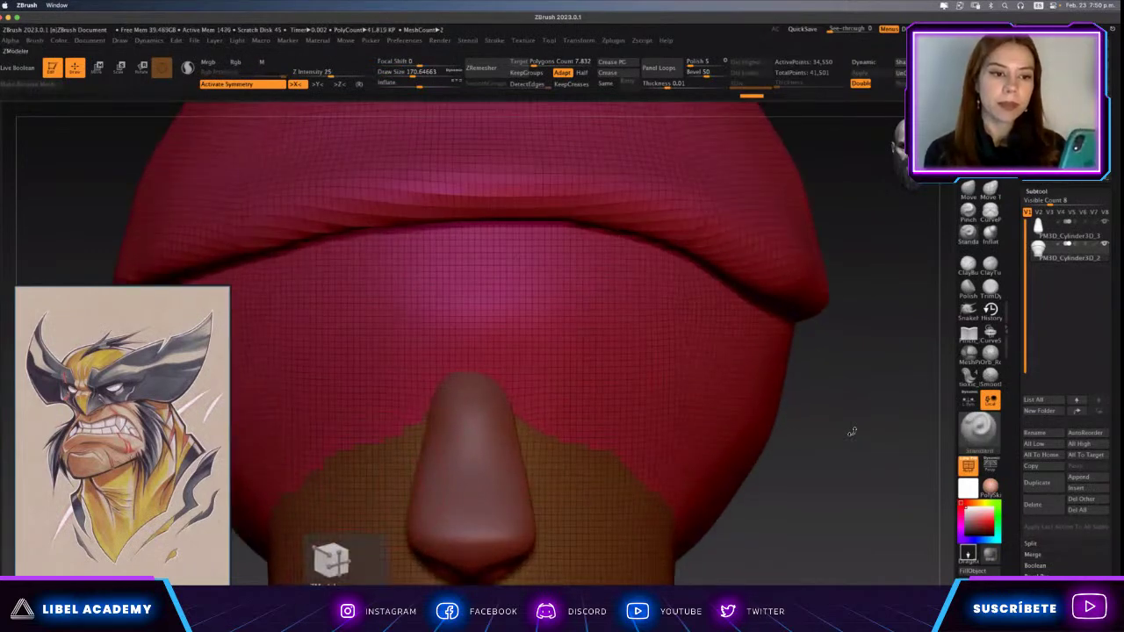
pyautogui.press('f')
pyautogui.press('shift')
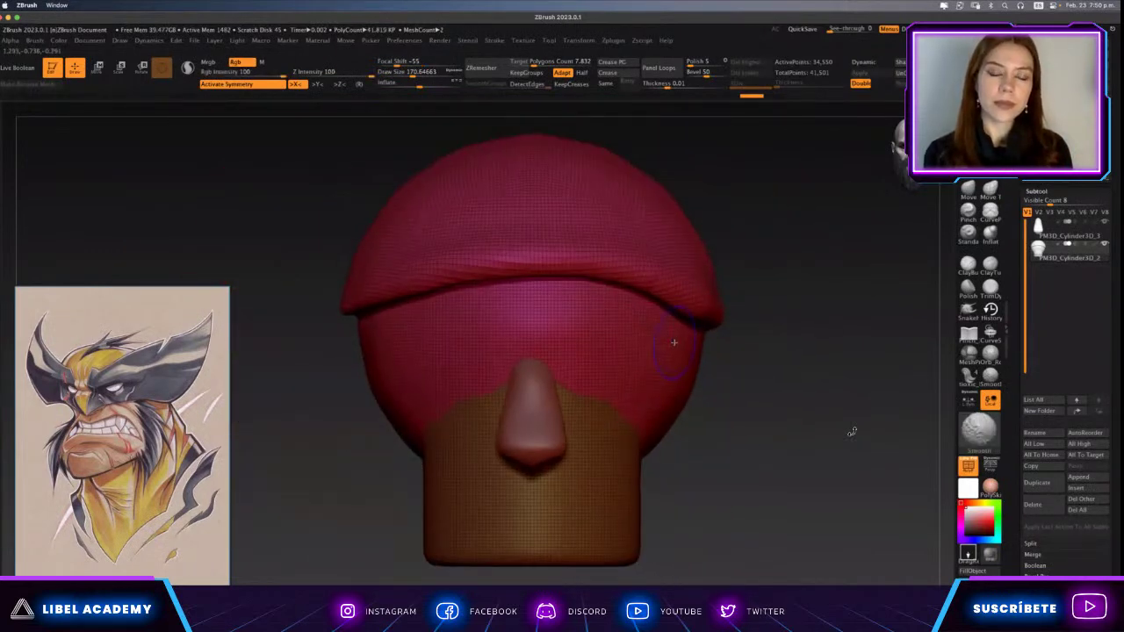
pyautogui.hotkey('shift', 'f')
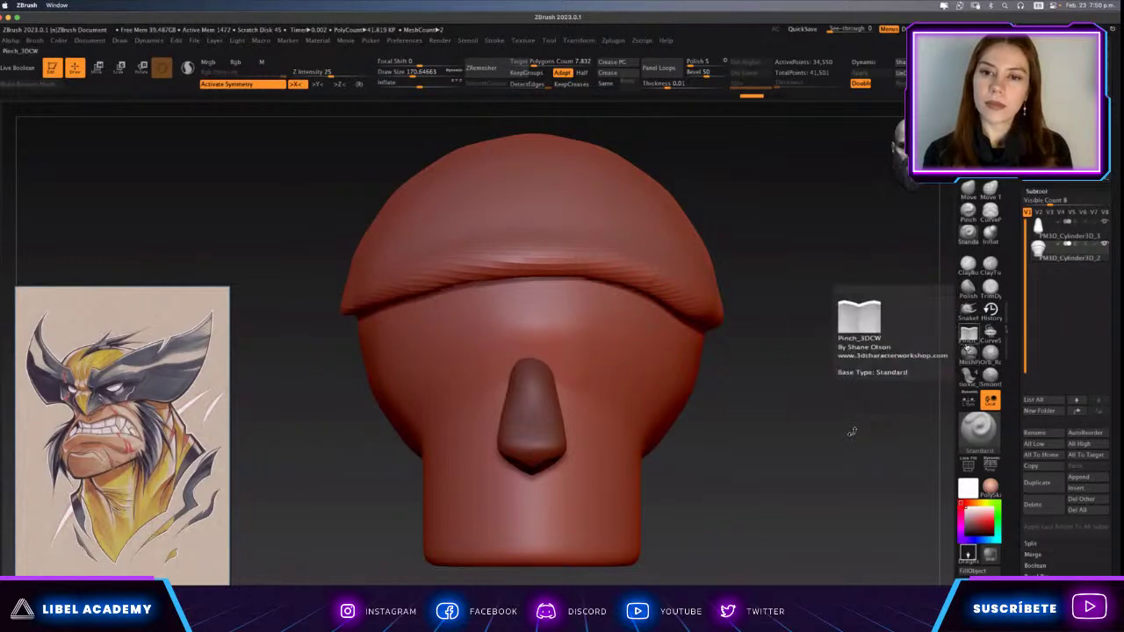
pyautogui.click(966, 335)
pyautogui.moveTo(667, 267); pyautogui.dragTo(386, 294)
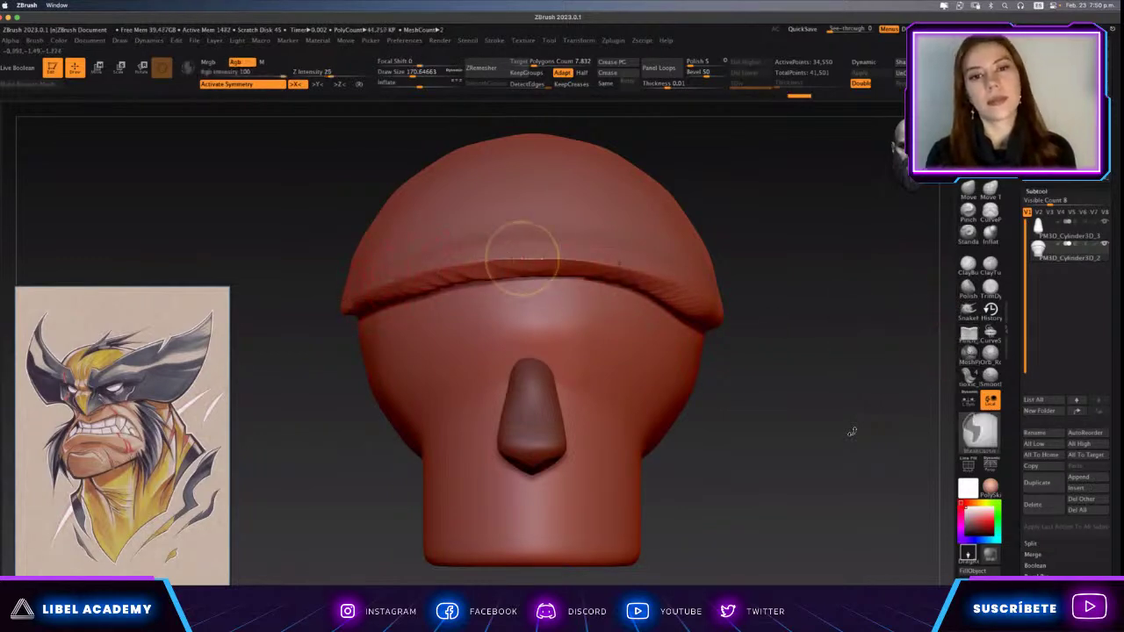
# Mask the lower head and reshape the right brow overhang with a brush of about 450.
pyautogui.keyDown('ctrl'); pyautogui.moveTo(592, 258); pyautogui.dragTo(682, 269); pyautogui.keyUp('ctrl')
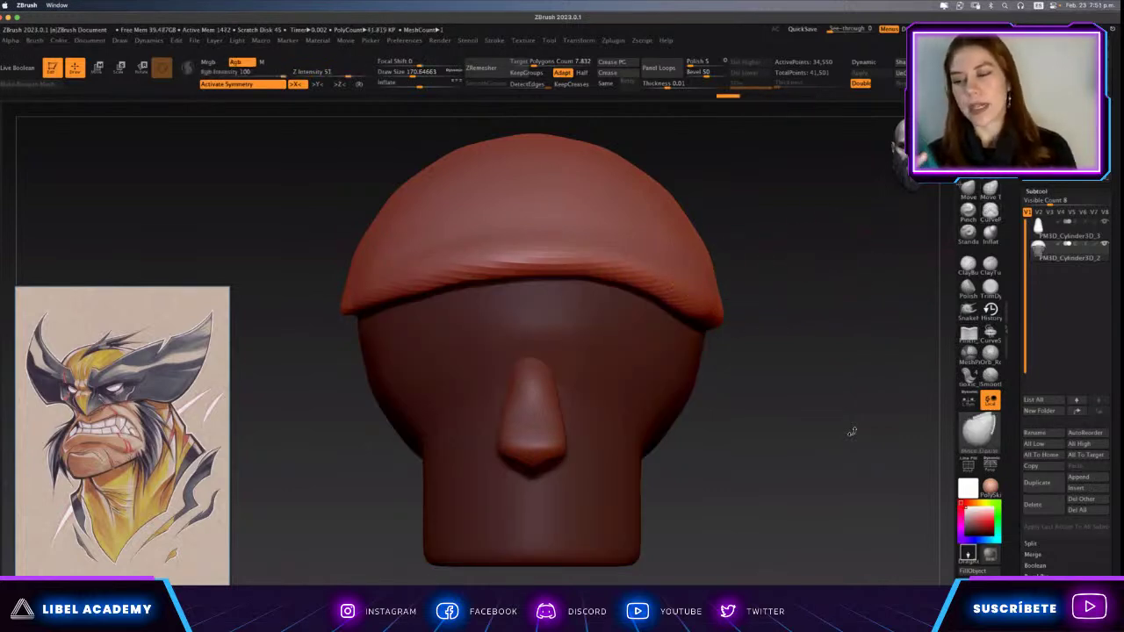
pyautogui.press('s')
pyautogui.moveTo(819, 264); pyautogui.dragTo(834, 263)
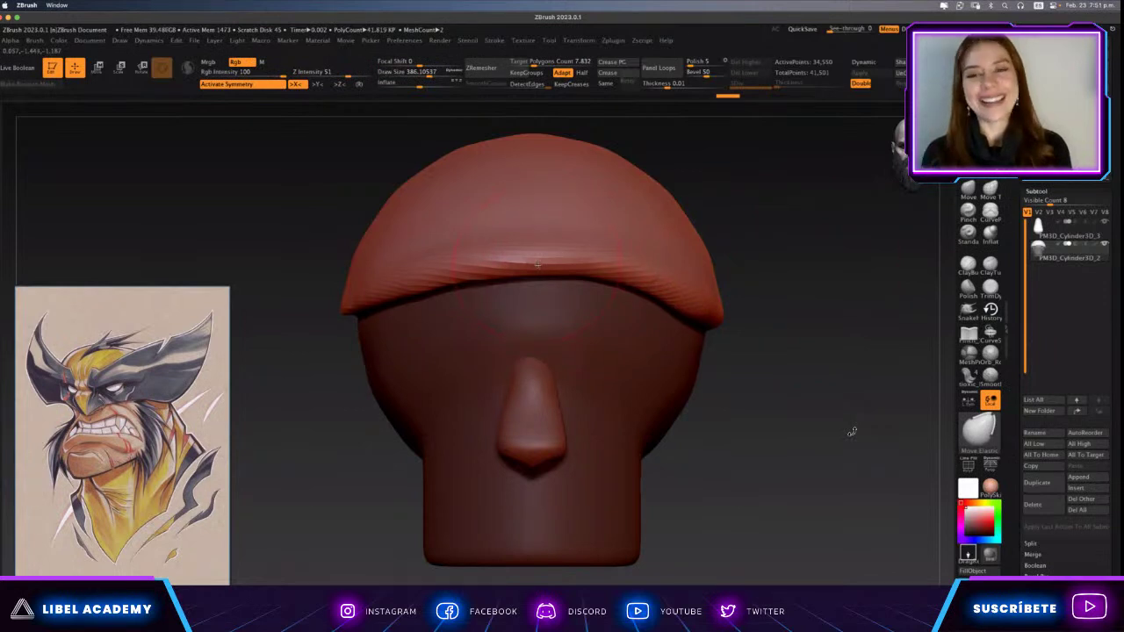
pyautogui.press('s')
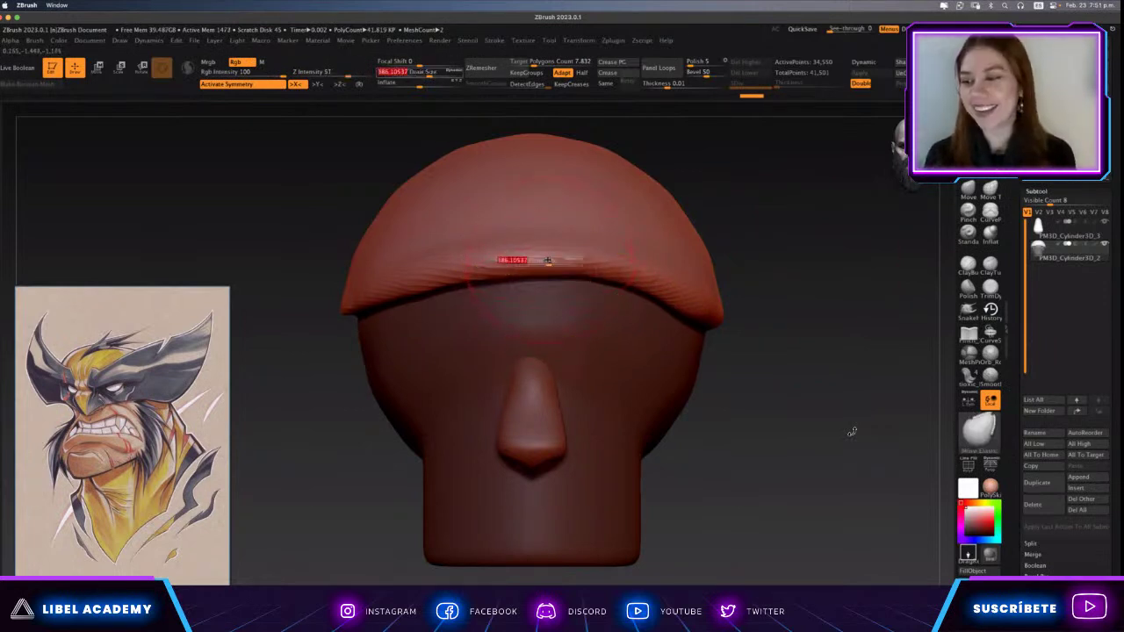
pyautogui.moveTo(547, 260)
pyautogui.mouseDown()
pyautogui.moveTo(567, 260)
pyautogui.moveTo(529, 299)
pyautogui.mouseUp()
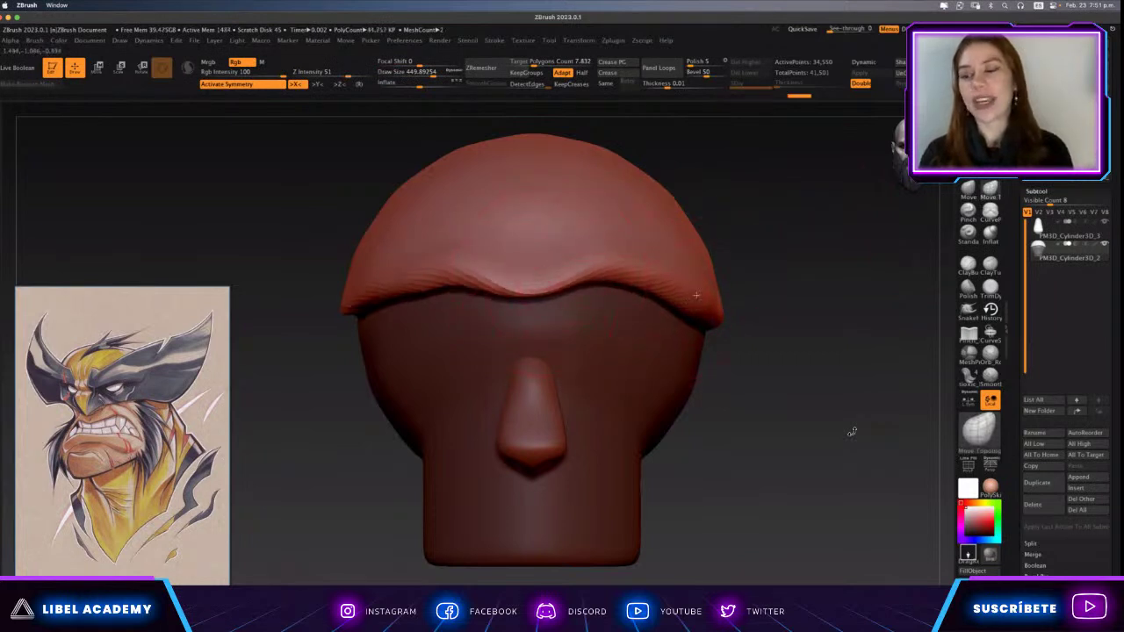
pyautogui.moveTo(696, 295); pyautogui.dragTo(693, 296)
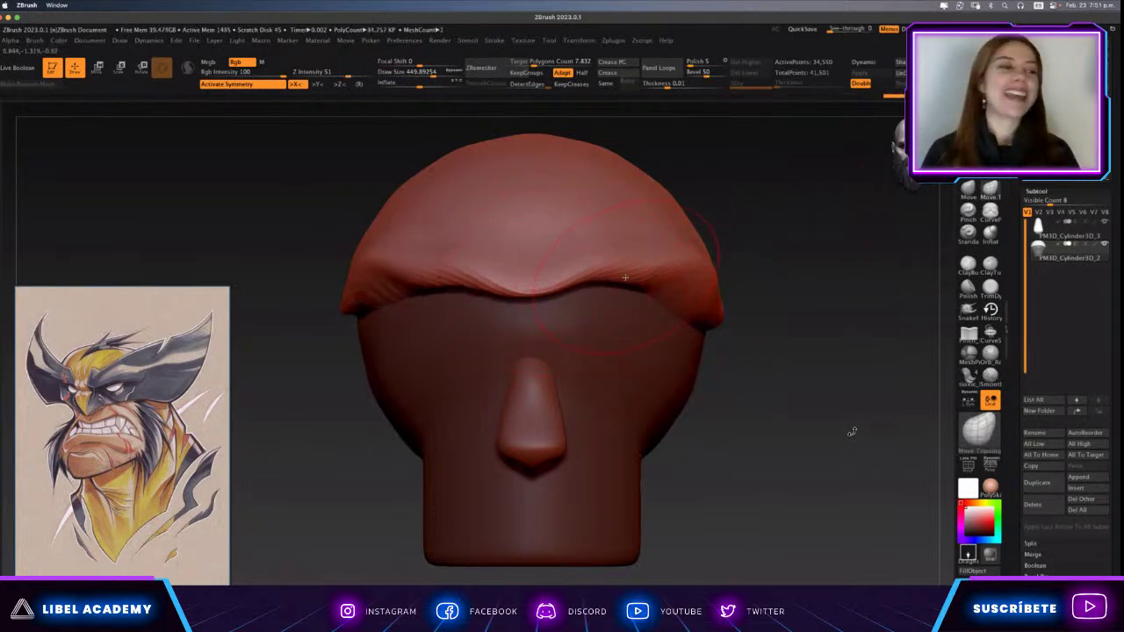
# Flatten the edge of the brow overhang with the Planar brush at about 510.
pyautogui.press('b')
pyautogui.press('p')
pyautogui.press('l')
pyautogui.press('s')
pyautogui.moveTo(746, 301); pyautogui.dragTo(766, 301)
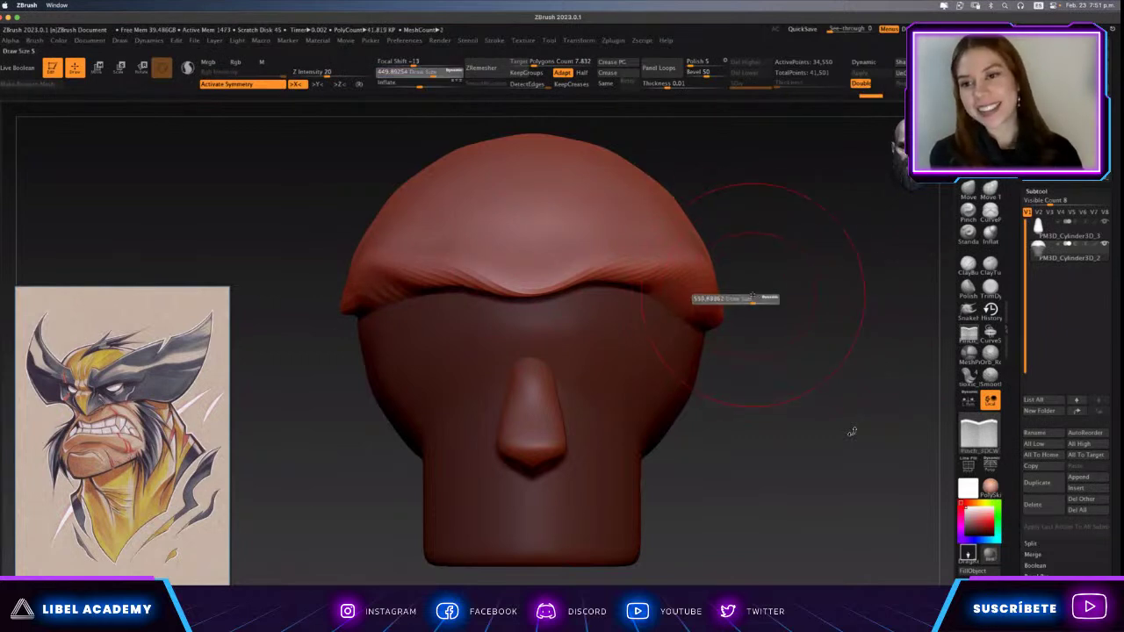
pyautogui.moveTo(668, 281); pyautogui.dragTo(475, 278)
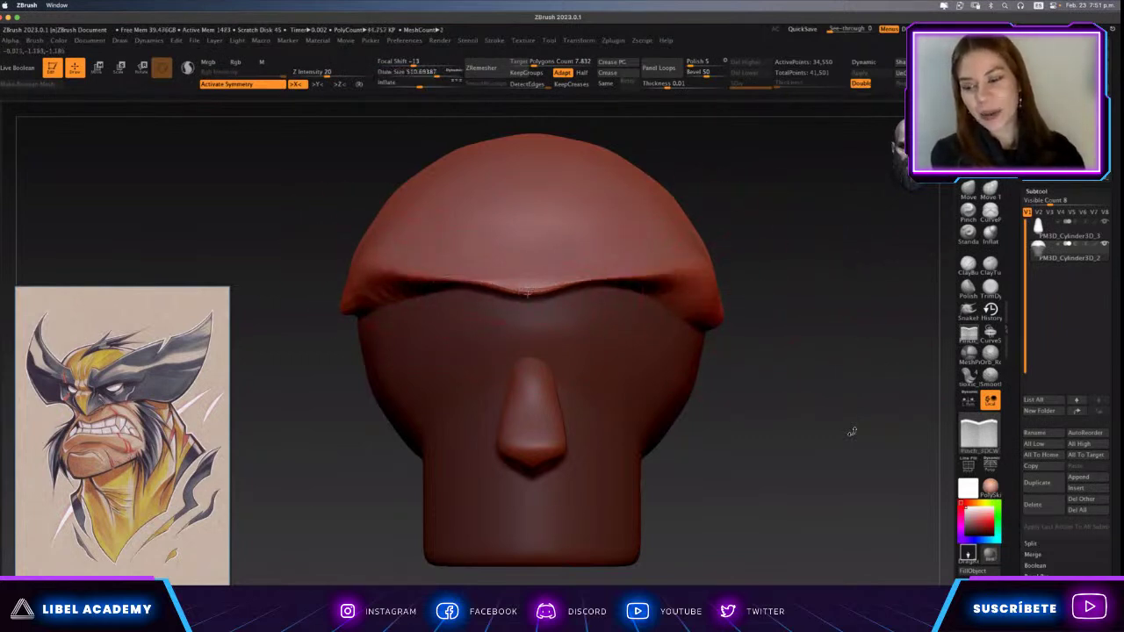
# Re-mask the lower face and undo the overhanging brow ledge.
pyautogui.press('b')
pyautogui.press('s')
pyautogui.press('t')
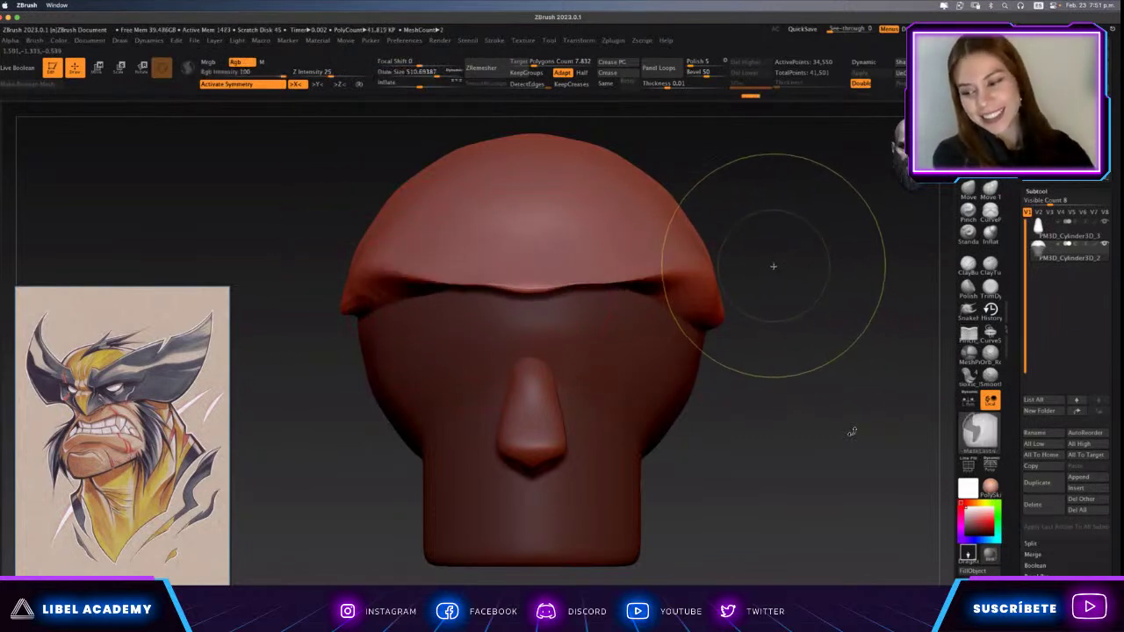
pyautogui.press('b')
pyautogui.press('p')
pyautogui.press('l')
pyautogui.keyDown('ctrl'); pyautogui.click(782, 267); pyautogui.keyUp('ctrl')
pyautogui.press('b')
pyautogui.press('s')
pyautogui.press('t')
pyautogui.keyDown('ctrl'); pyautogui.click(765, 302); pyautogui.keyUp('ctrl')
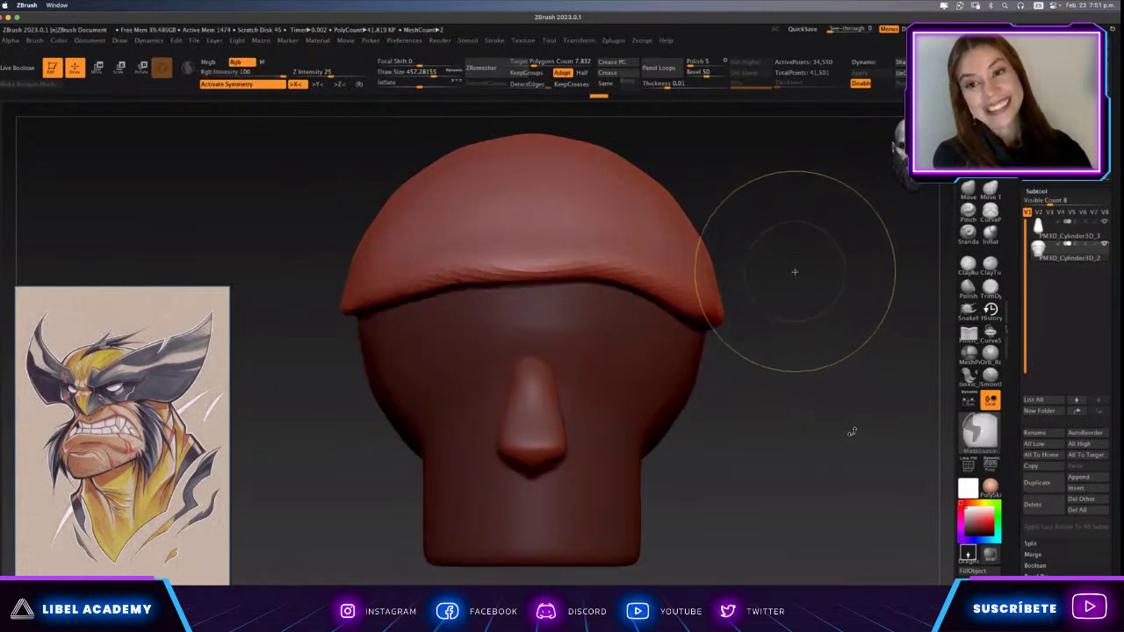
pyautogui.keyDown('ctrl'); pyautogui.click(792, 272); pyautogui.keyUp('ctrl')
pyautogui.press('b')
pyautogui.press('p')
pyautogui.press('l')
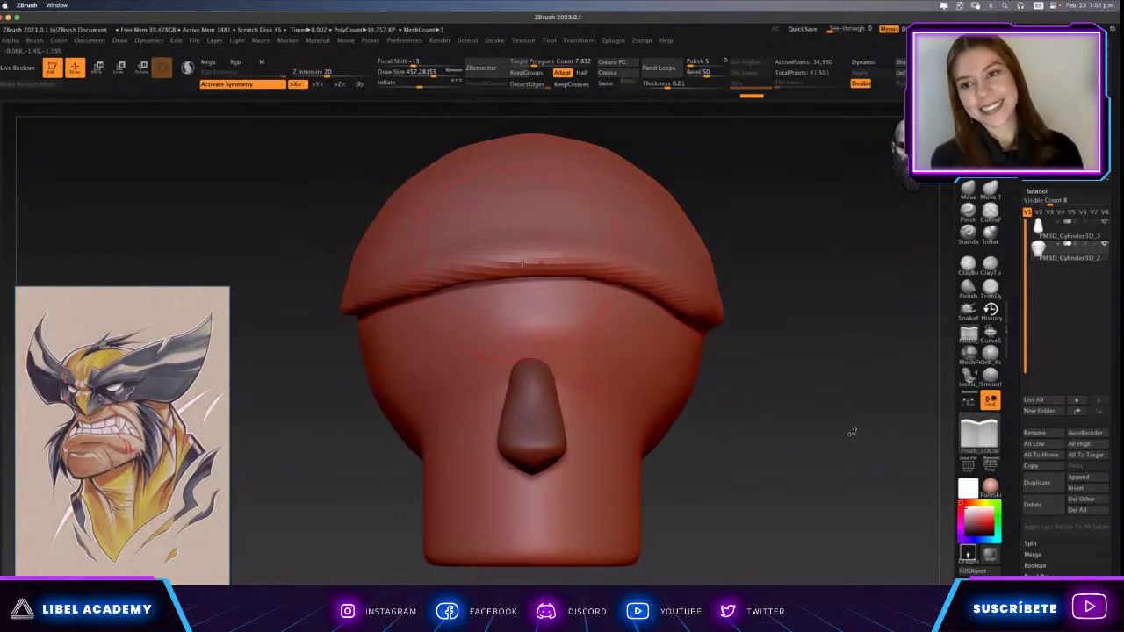
pyautogui.press('b')
pyautogui.press('s')
pyautogui.press('t')
pyautogui.keyDown('ctrl'); pyautogui.click(733, 285); pyautogui.keyUp('ctrl')
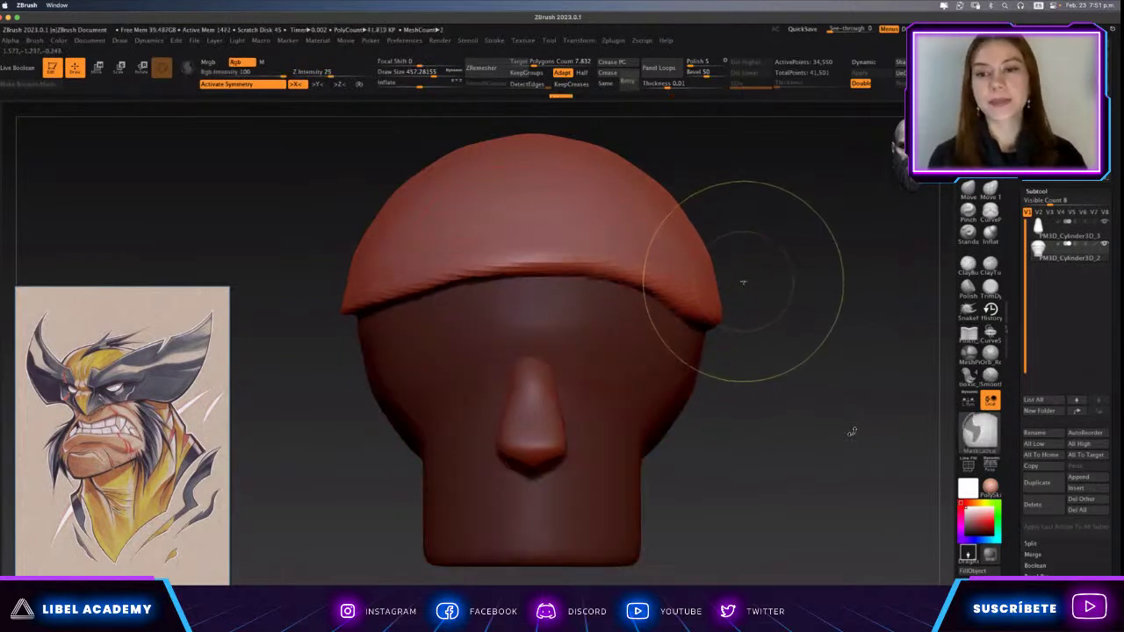
pyautogui.hotkey('ctrl', 'z')
pyautogui.hotkey('ctrl', 'z')
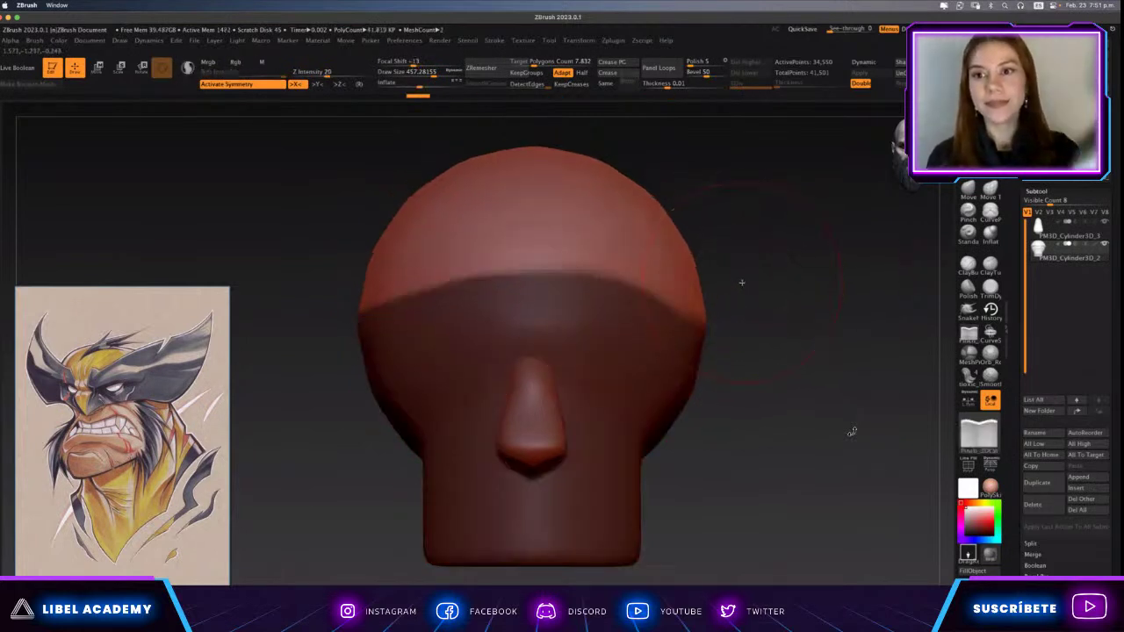
# Clear the lower-head mask, turn the head slightly and shrink the Planar brush to about 224.
pyautogui.press('b')
pyautogui.press('p')
pyautogui.press('l')
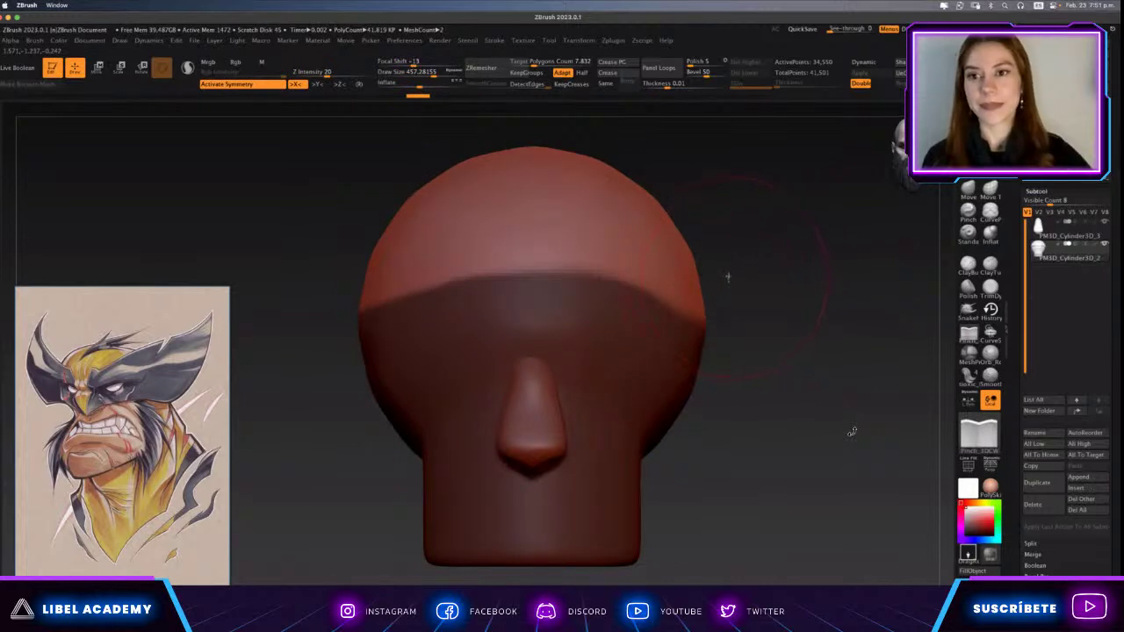
pyautogui.press('ctrl')
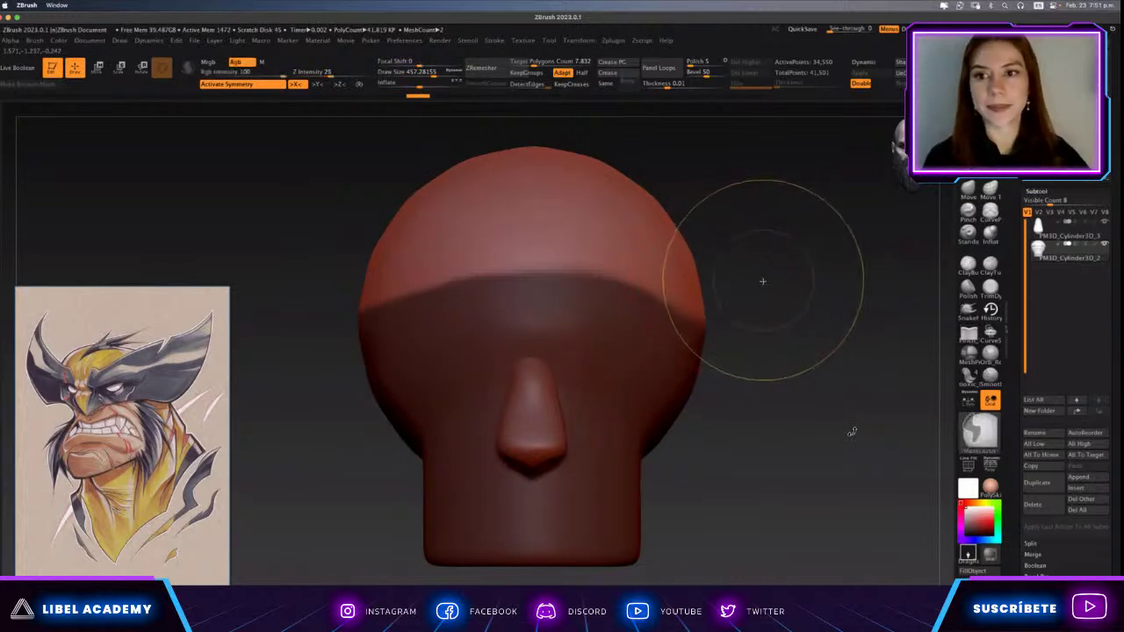
pyautogui.keyDown('ctrl'); pyautogui.moveTo(747, 230); pyautogui.dragTo(764, 258); pyautogui.keyUp('ctrl')
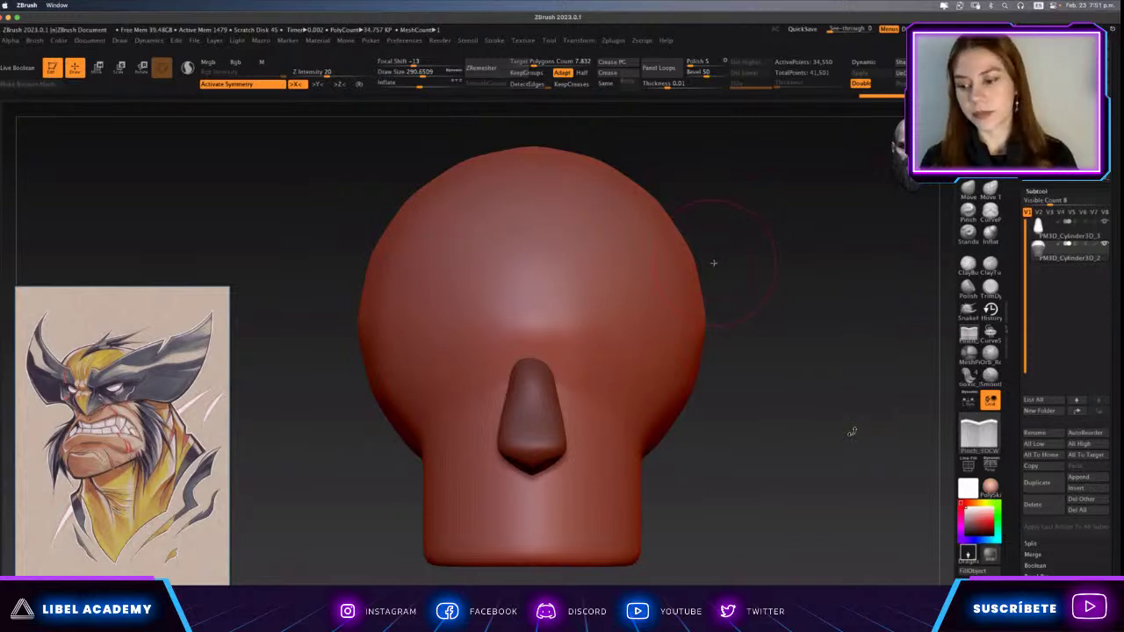
pyautogui.keyDown('alt'); pyautogui.moveTo(713, 263); pyautogui.dragTo(726, 263); pyautogui.keyUp('alt')
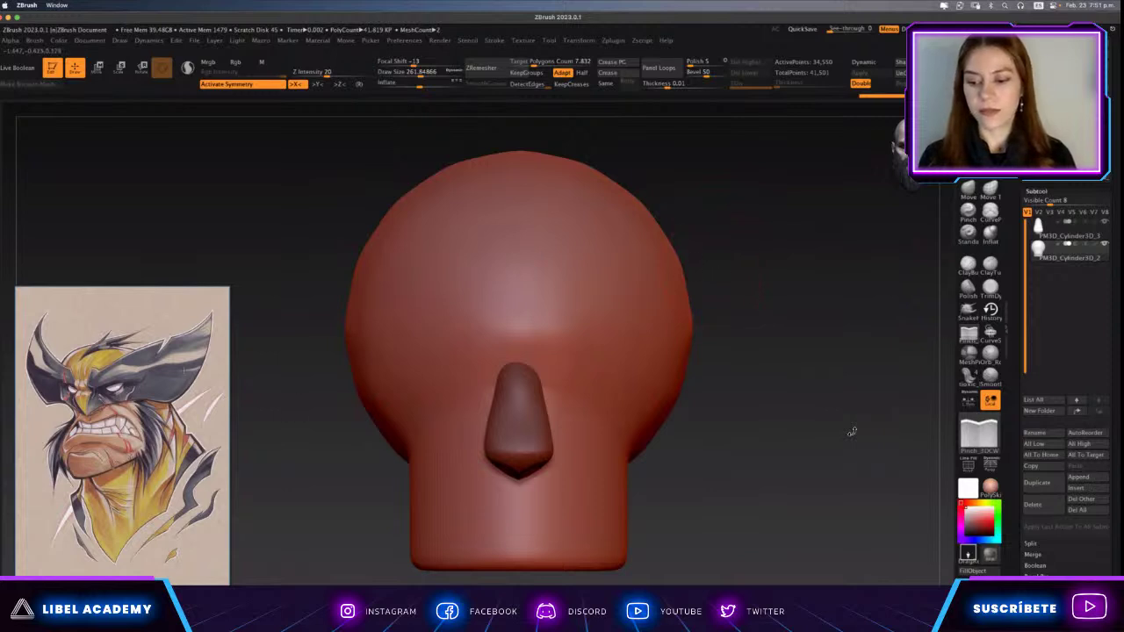
pyautogui.moveTo(690, 263)
pyautogui.mouseDown()
pyautogui.moveTo(737, 269)
pyautogui.moveTo(745, 258)
pyautogui.mouseUp()
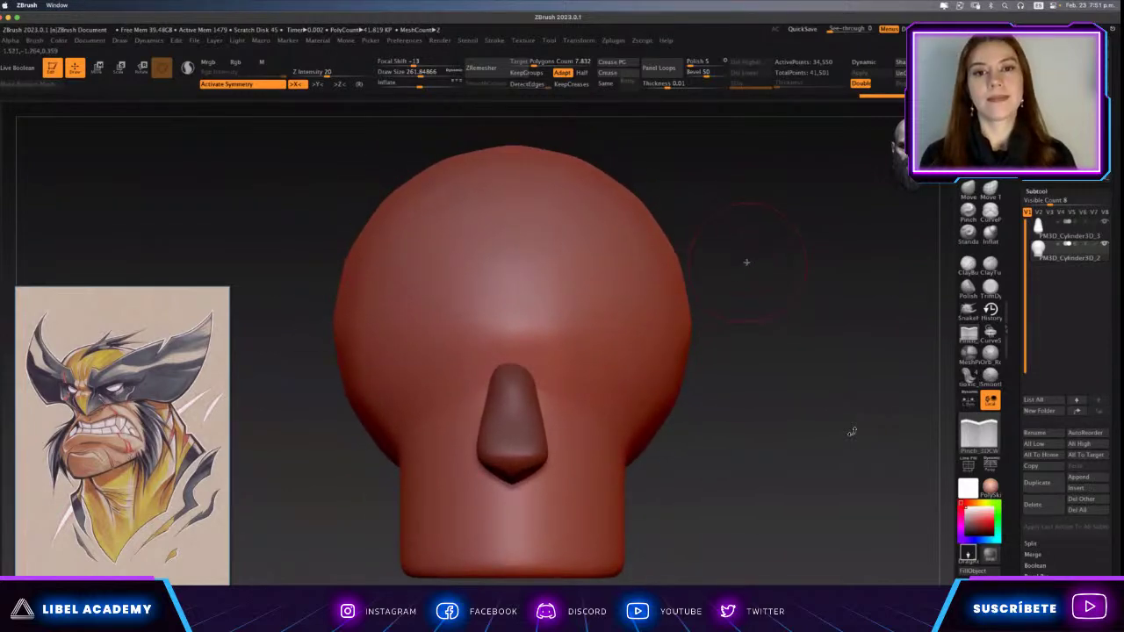
pyautogui.press('s')
pyautogui.click(746, 261)
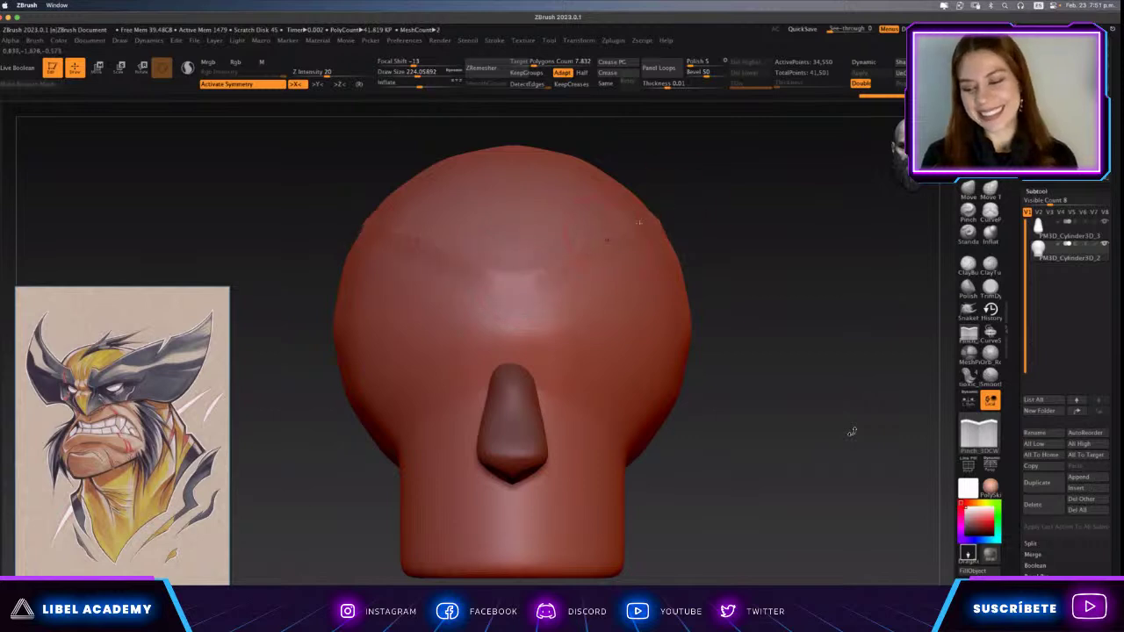
# With a larger brush, cut a sharp V-shaped brow ridge angling down toward the nose.
pyautogui.press('s')
pyautogui.click(524, 288)
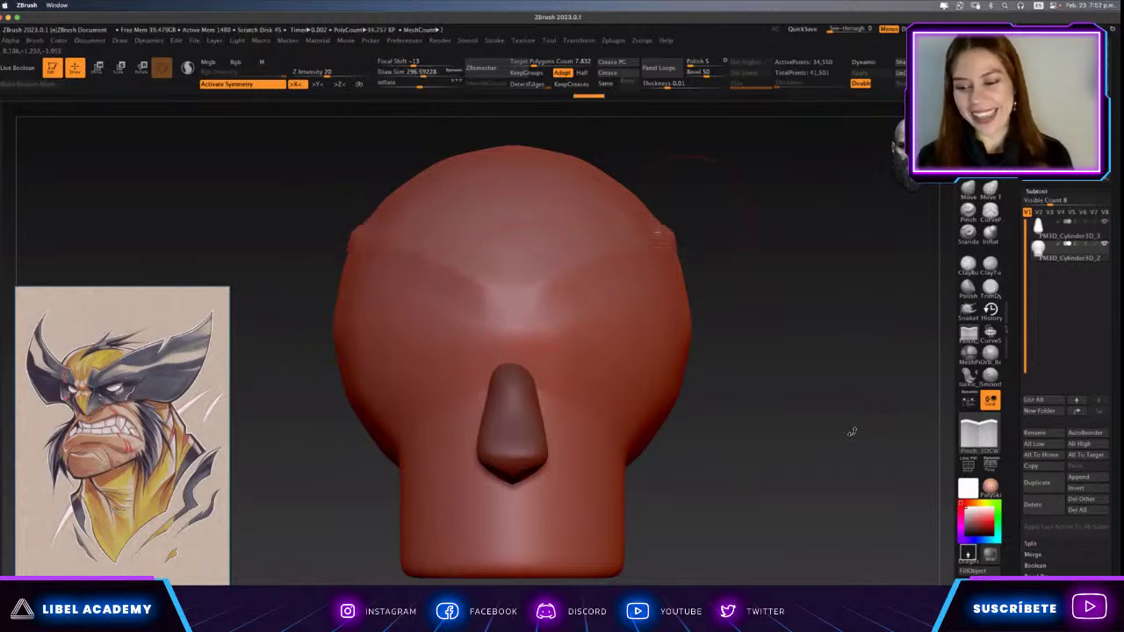
pyautogui.moveTo(534, 275)
pyautogui.mouseDown()
pyautogui.moveTo(527, 283)
pyautogui.moveTo(605, 242)
pyautogui.mouseUp()
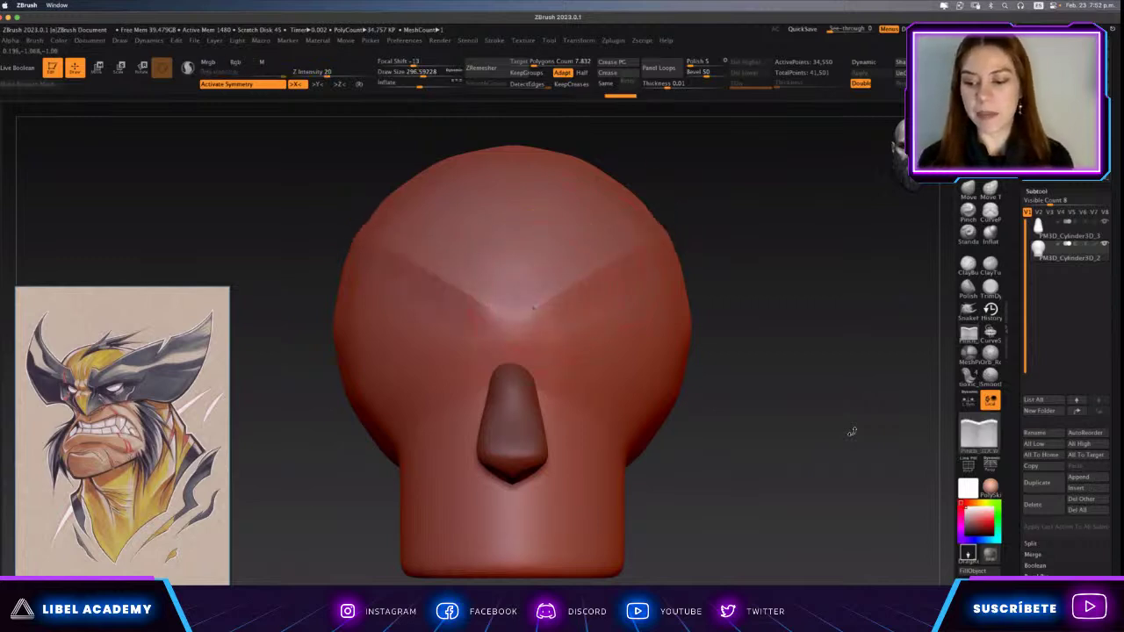
pyautogui.moveTo(575, 294); pyautogui.dragTo(527, 321)
pyautogui.moveTo(593, 276)
pyautogui.mouseDown()
pyautogui.moveTo(545, 316)
pyautogui.moveTo(554, 333)
pyautogui.mouseUp()
pyautogui.moveTo(667, 250); pyautogui.dragTo(562, 325)
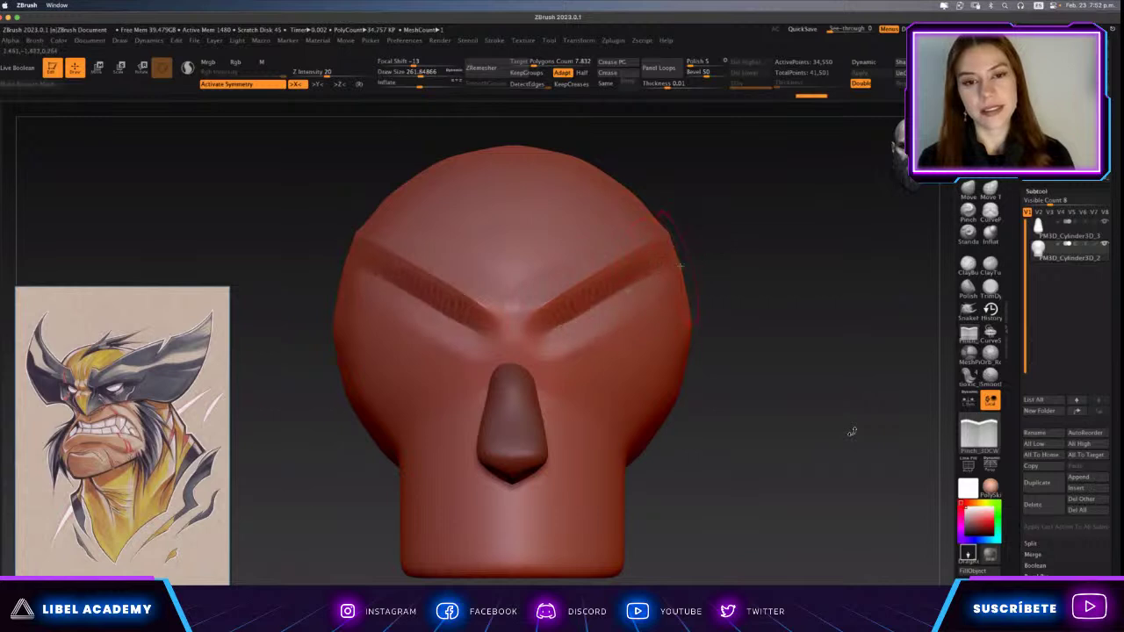
pyautogui.moveTo(851, 431)
pyautogui.mouseDown()
pyautogui.moveTo(790, 431)
pyautogui.moveTo(851, 431)
pyautogui.mouseUp()
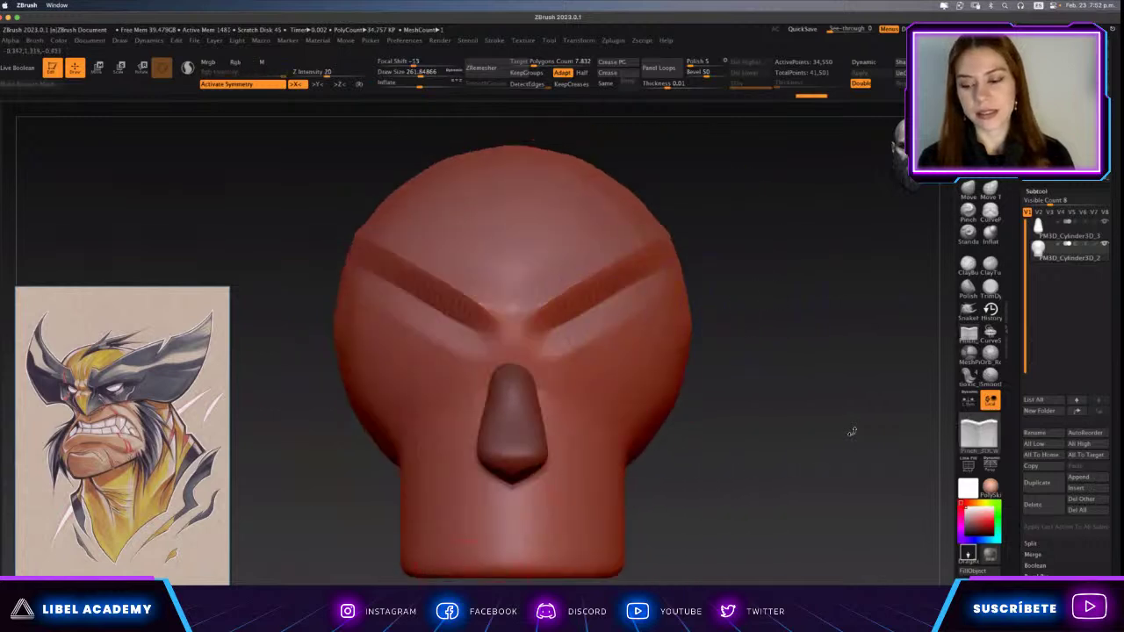
# Smooth the centre of the brow, checking it from side and three-quarter views.
pyautogui.press('shift')
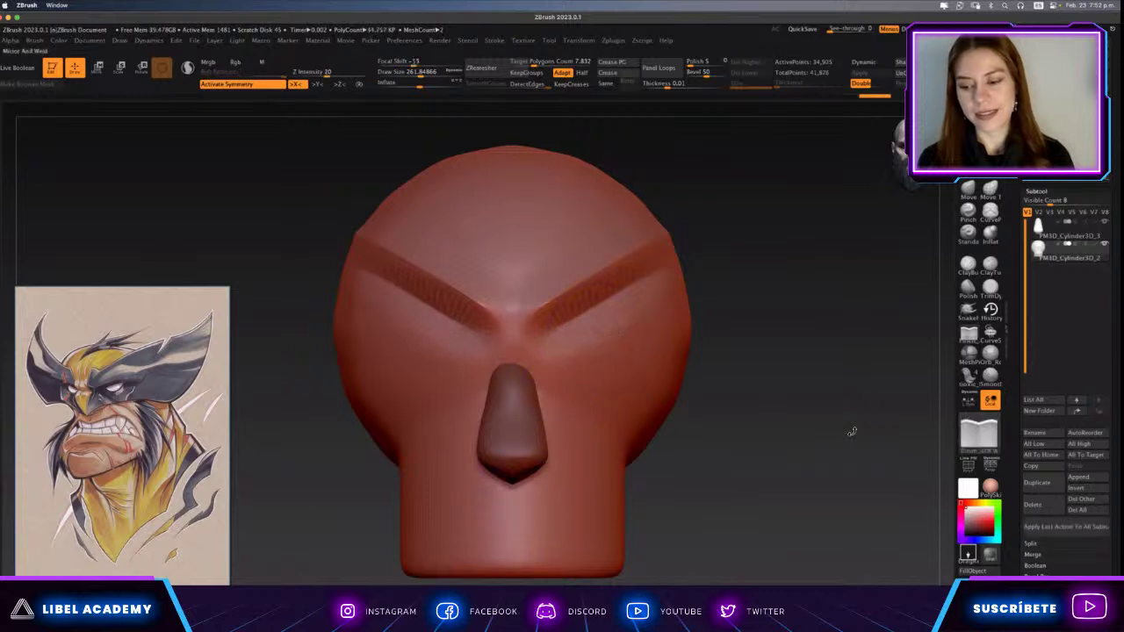
pyautogui.scroll(-3, 852, 431)
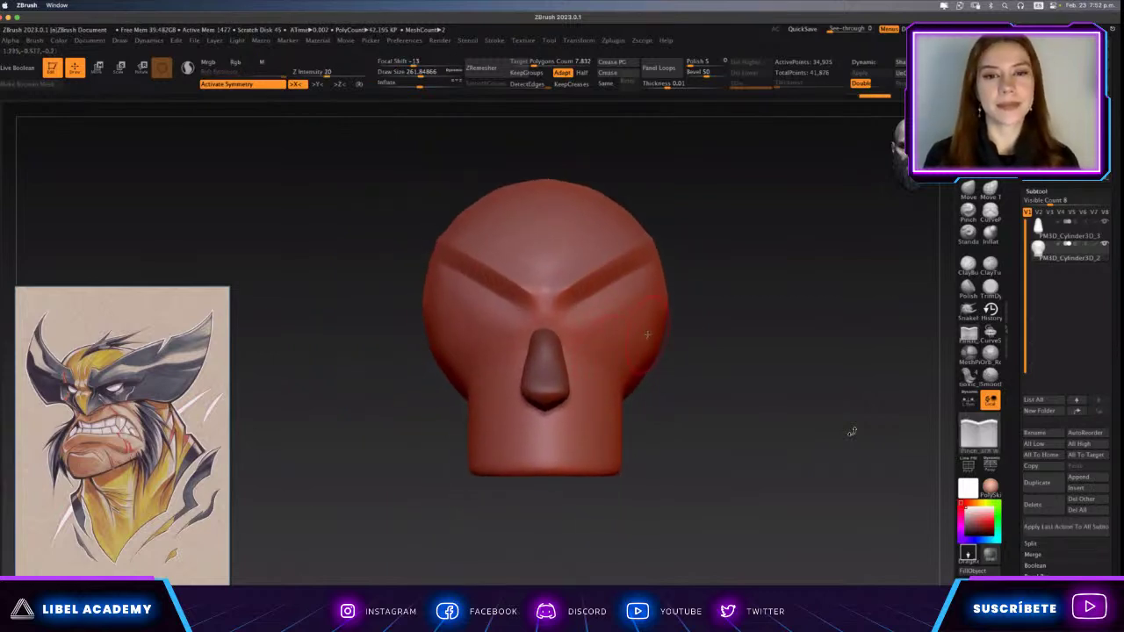
pyautogui.moveTo(720, 370); pyautogui.dragTo(694, 339)
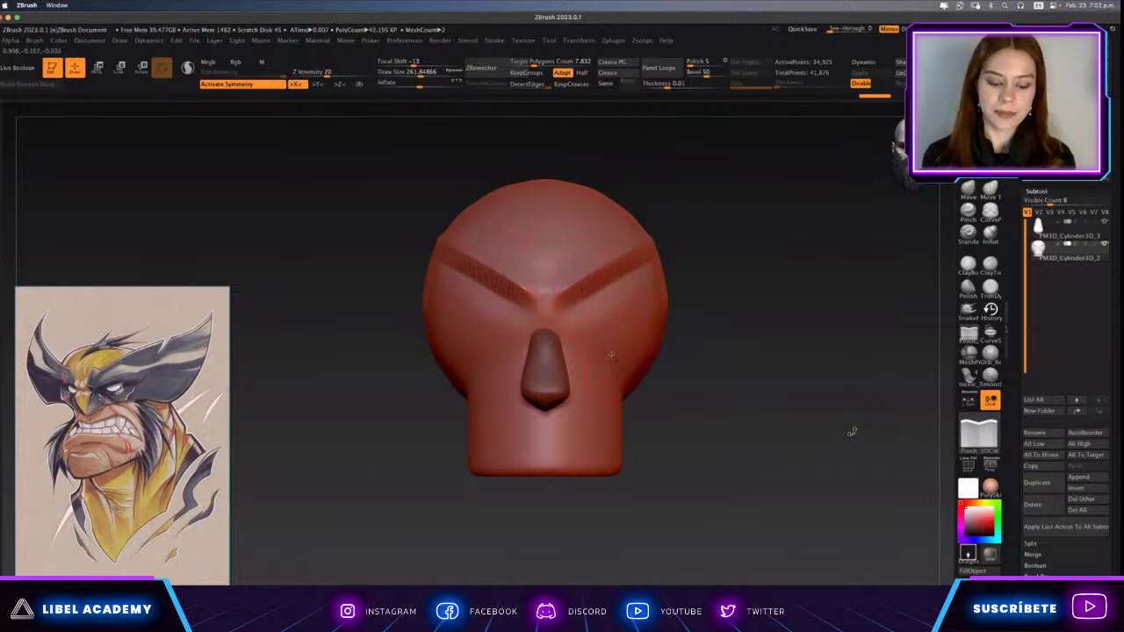
pyautogui.keyDown('shift'); pyautogui.moveTo(852, 431); pyautogui.dragTo(852, 431); pyautogui.keyUp('shift')
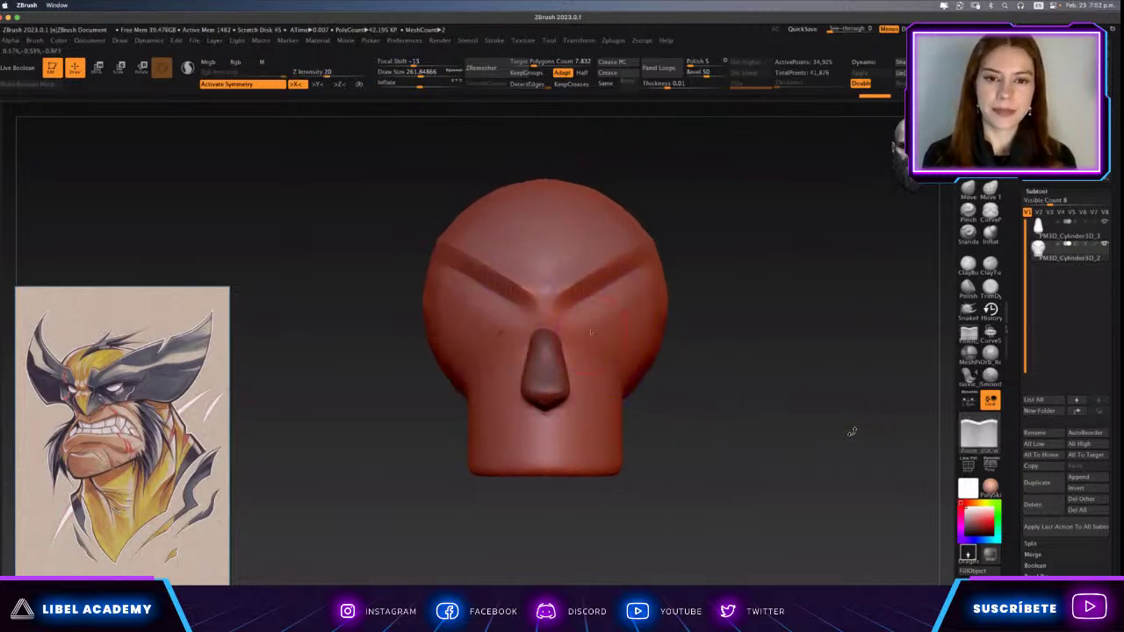
pyautogui.moveTo(852, 431); pyautogui.dragTo(852, 431)
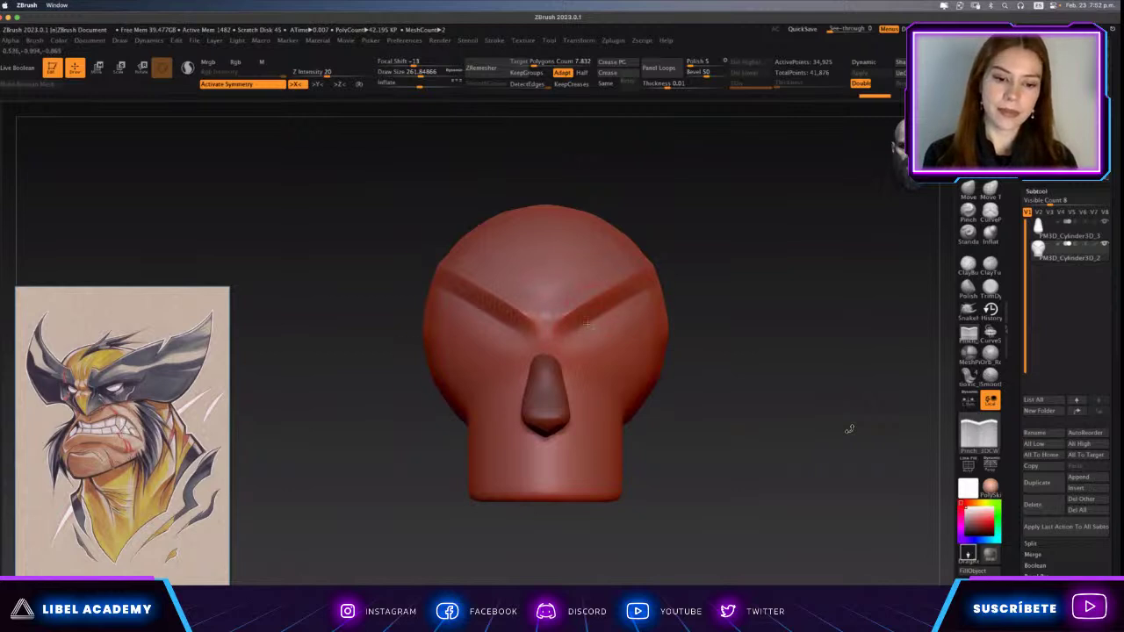
pyautogui.moveTo(849, 429); pyautogui.dragTo(849, 428)
pyautogui.press('s')
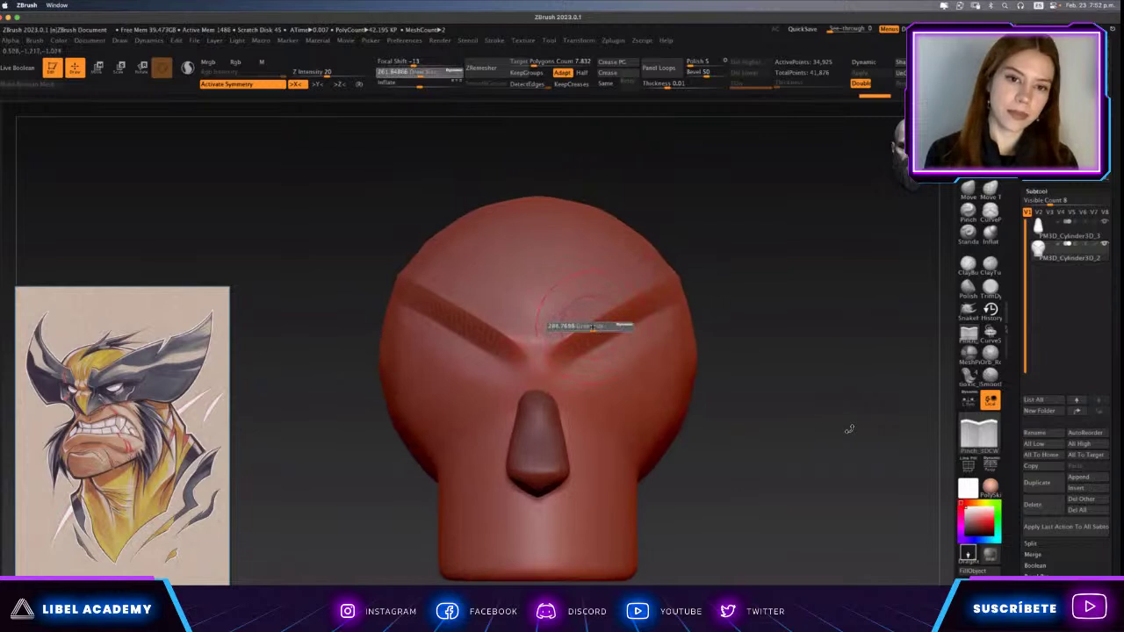
pyautogui.moveTo(581, 327); pyautogui.dragTo(607, 340)
pyautogui.press('s')
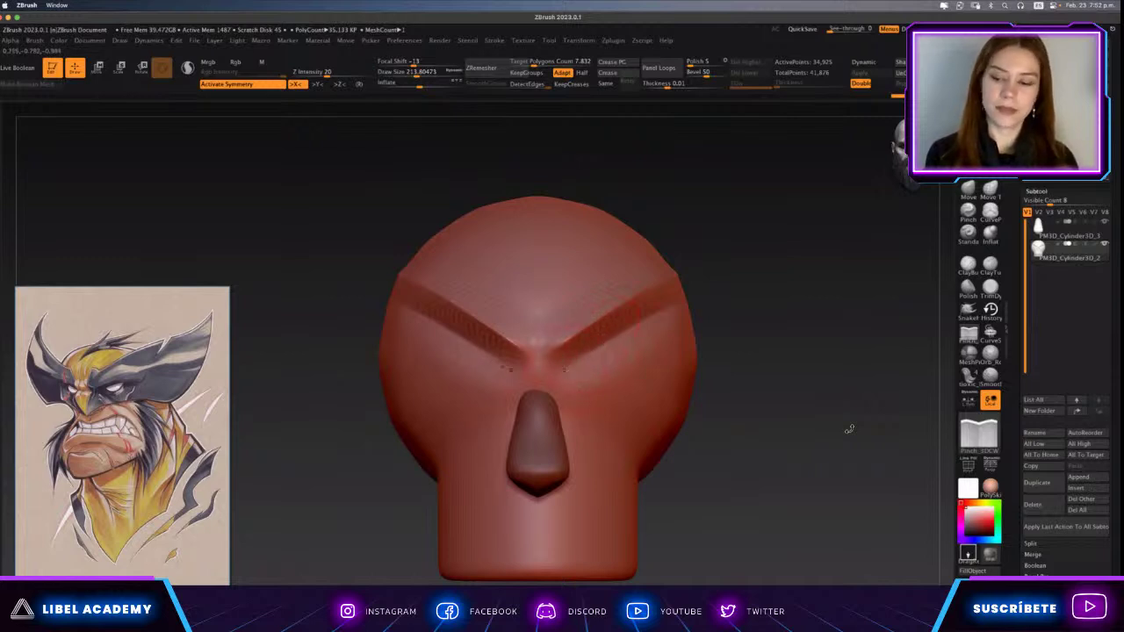
pyautogui.hotkey('ctrl', 'z')
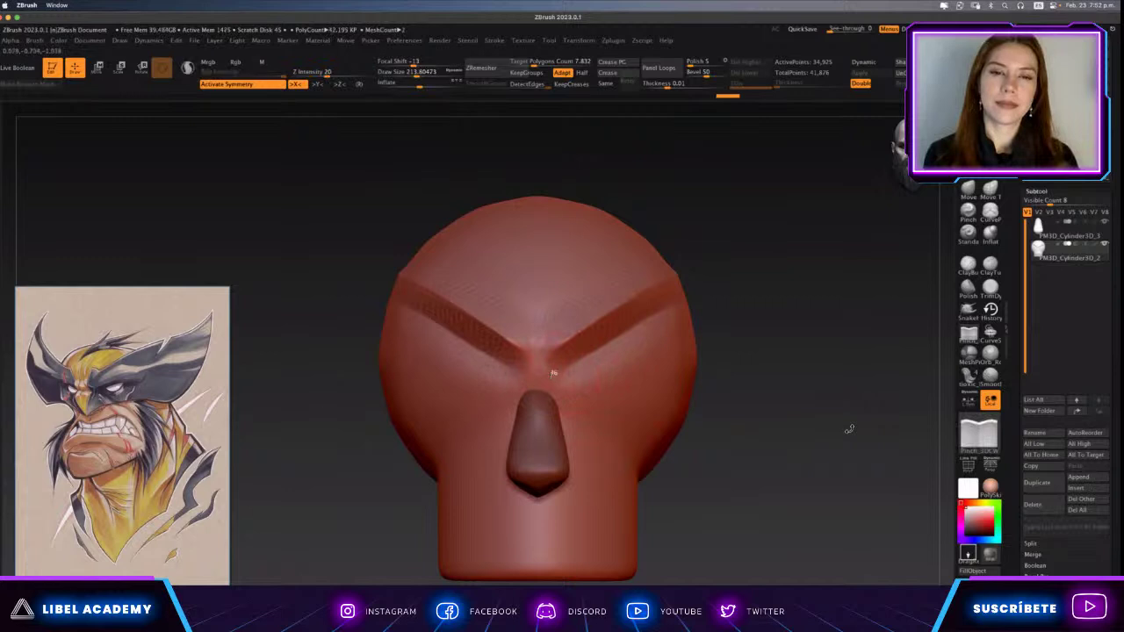
pyautogui.keyDown('shift'); pyautogui.moveTo(553, 351); pyautogui.dragTo(615, 338); pyautogui.keyUp('shift')
pyautogui.keyDown('shift'); pyautogui.moveTo(650, 305); pyautogui.dragTo(577, 285); pyautogui.keyUp('shift')
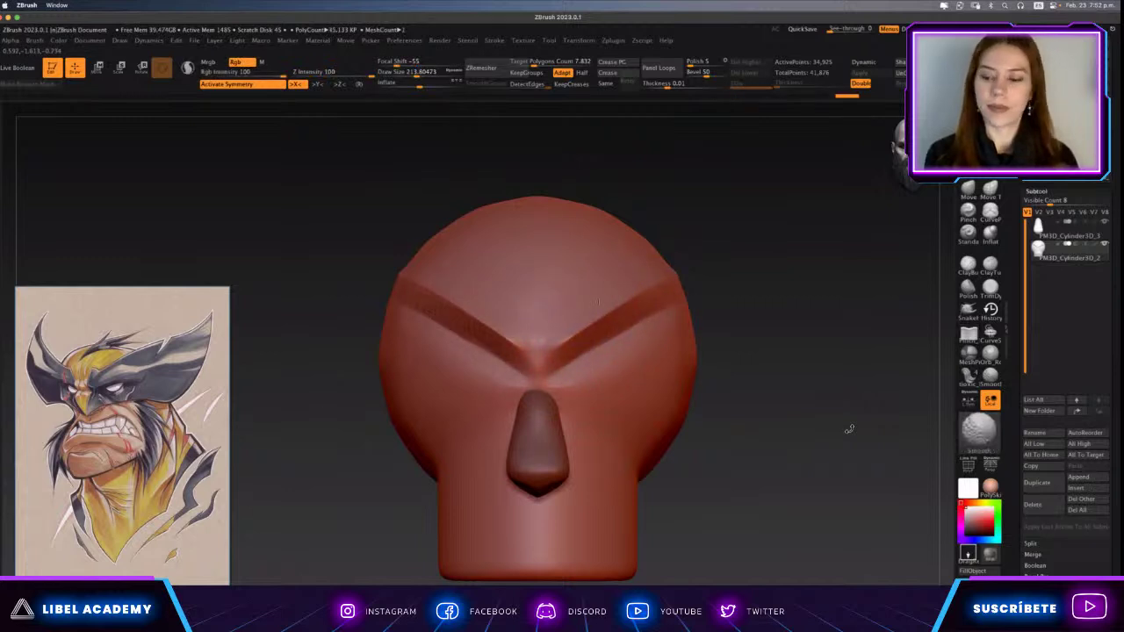
# Test bulges in the eye sockets with a smaller Standard brush, then undo them.
pyautogui.press('b')
pyautogui.press('t')
pyautogui.press('d')
pyautogui.press('s')
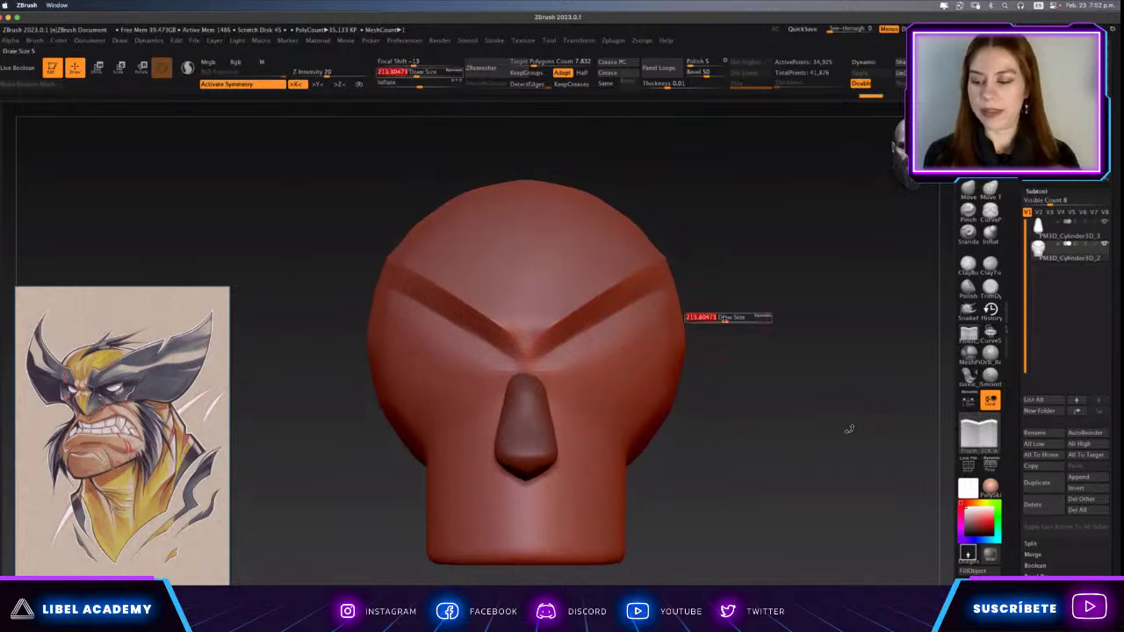
pyautogui.moveTo(725, 318); pyautogui.dragTo(723, 318)
pyautogui.click(967, 233)
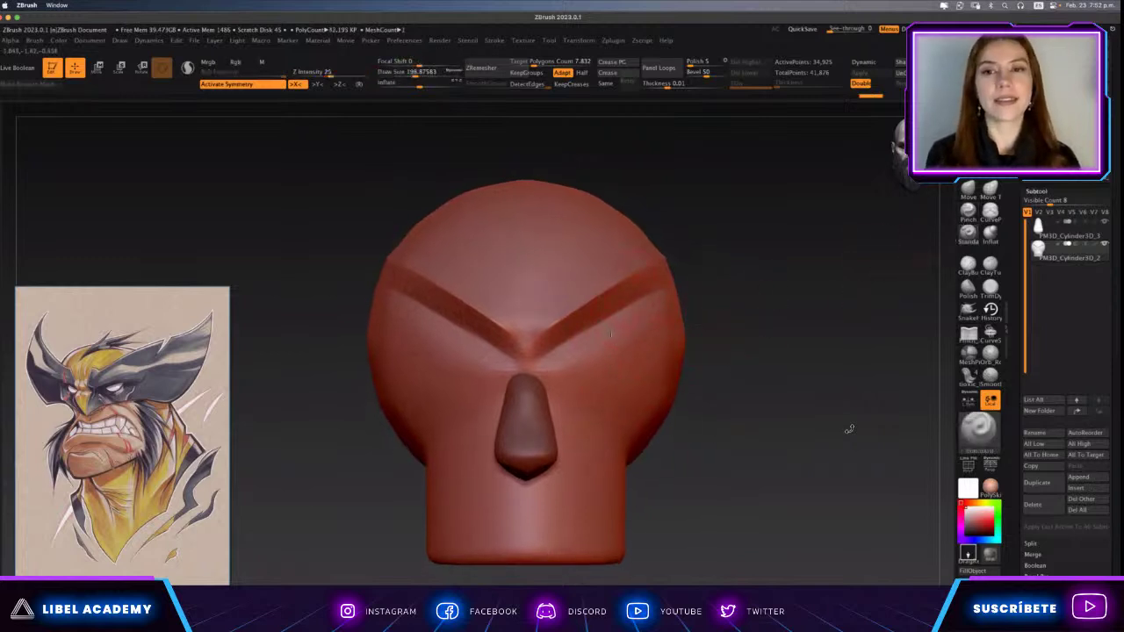
pyautogui.moveTo(475, 373)
pyautogui.mouseDown()
pyautogui.moveTo(439, 343)
pyautogui.moveTo(457, 333)
pyautogui.moveTo(447, 347)
pyautogui.mouseUp()
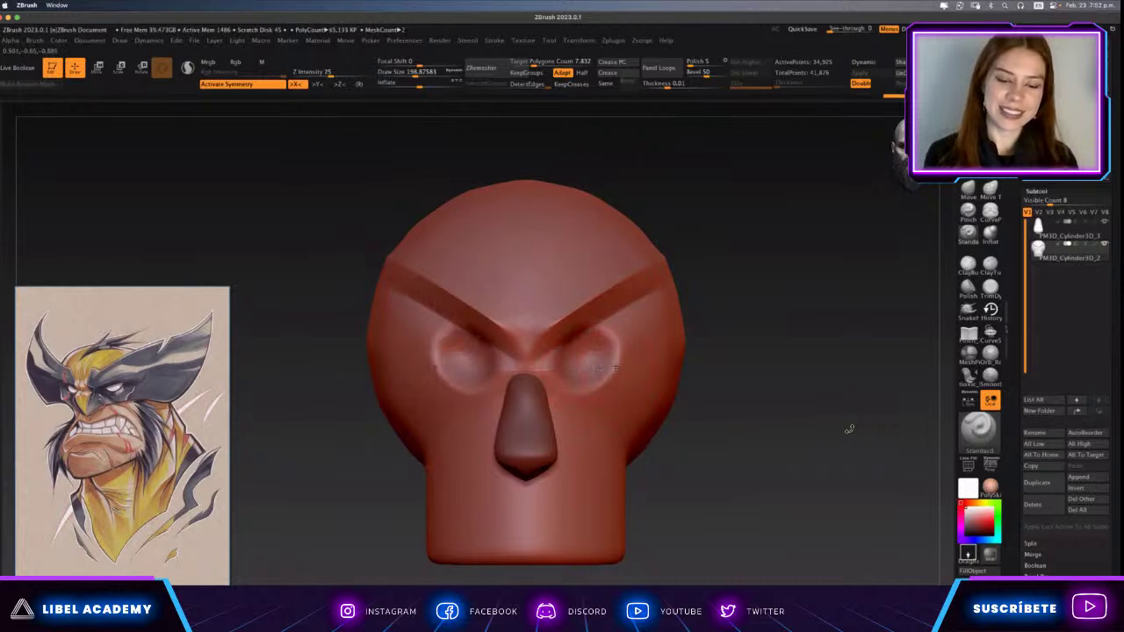
pyautogui.press('super+z')
pyautogui.moveTo(614, 370)
pyautogui.keyDown('alt'); pyautogui.mouseDown(button='right')
pyautogui.moveTo(676, 358)
pyautogui.moveTo(650, 371)
pyautogui.mouseUp(button='right'); pyautogui.keyUp('alt')
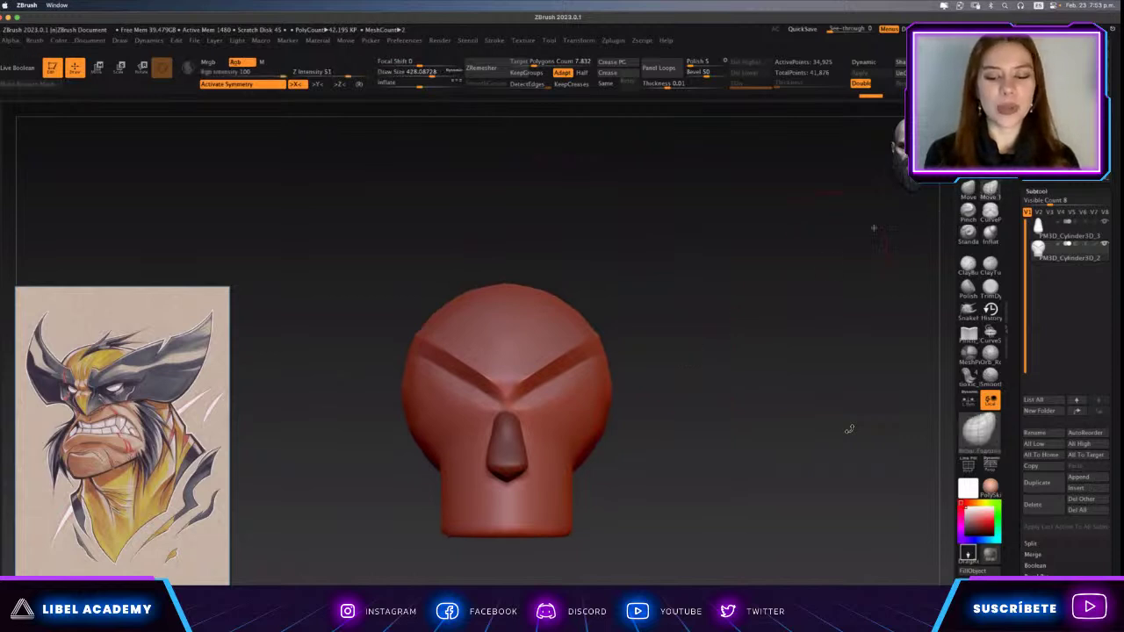
# Enlarge the brush and pull the chin downward into a bigger jaw.
pyautogui.press('s')
pyautogui.moveTo(605, 349); pyautogui.dragTo(641, 348)
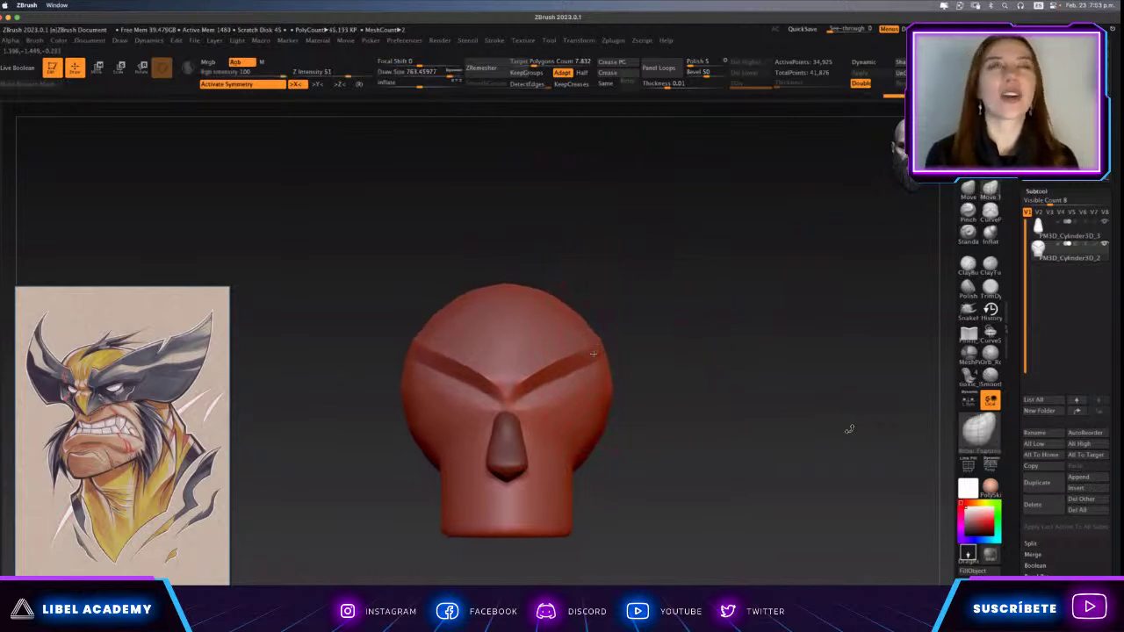
pyautogui.keyDown('alt'); pyautogui.moveTo(633, 443); pyautogui.dragTo(652, 374, button='right'); pyautogui.keyUp('alt')
pyautogui.press('[')
pyautogui.press('[')
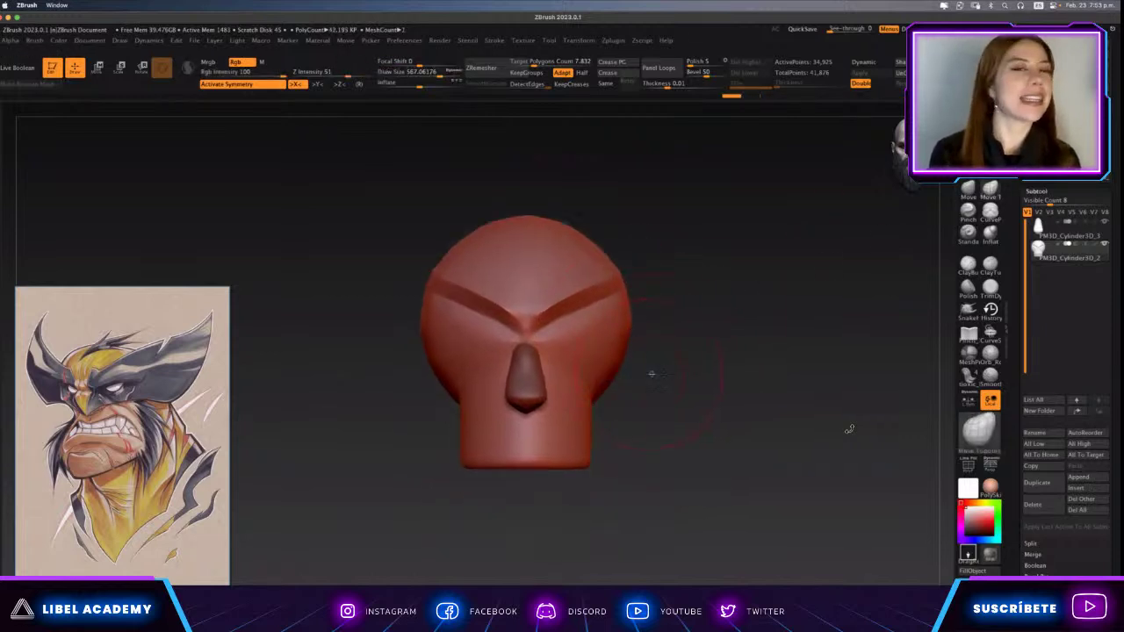
pyautogui.moveTo(569, 471)
pyautogui.mouseDown()
pyautogui.moveTo(480, 475)
pyautogui.moveTo(575, 482)
pyautogui.moveTo(474, 479)
pyautogui.moveTo(580, 479)
pyautogui.moveTo(474, 488)
pyautogui.mouseUp()
# From a three-quarter view, lengthen the chin forward and fill the chin-to-neck hollow.
pyautogui.moveTo(525, 480); pyautogui.dragTo(878, 264, button='right')
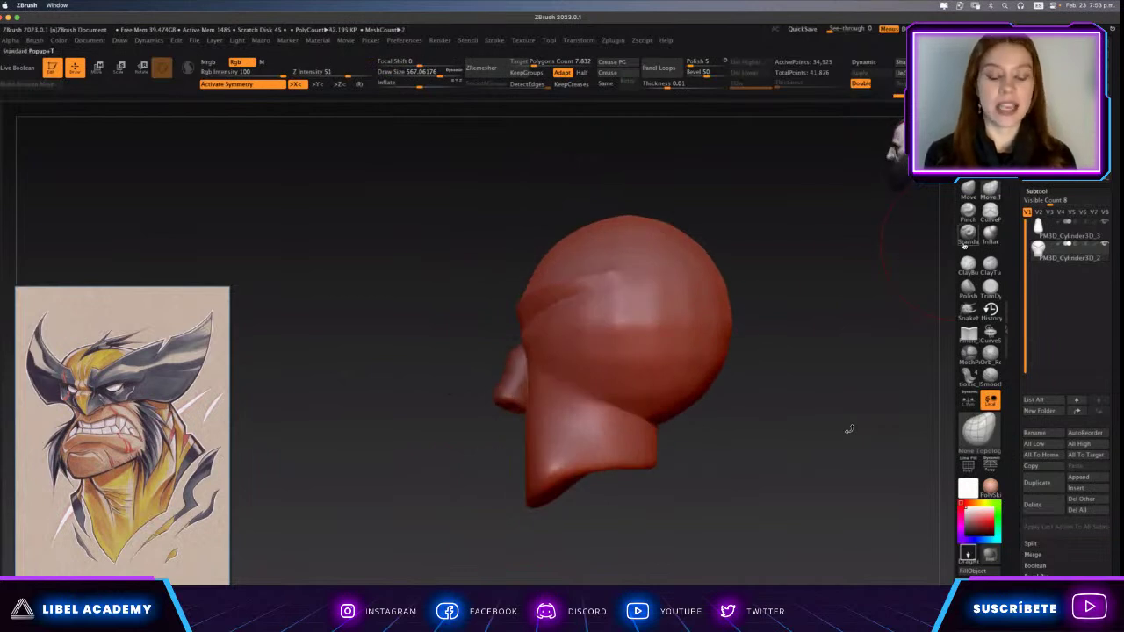
pyautogui.moveTo(520, 474); pyautogui.dragTo(498, 497)
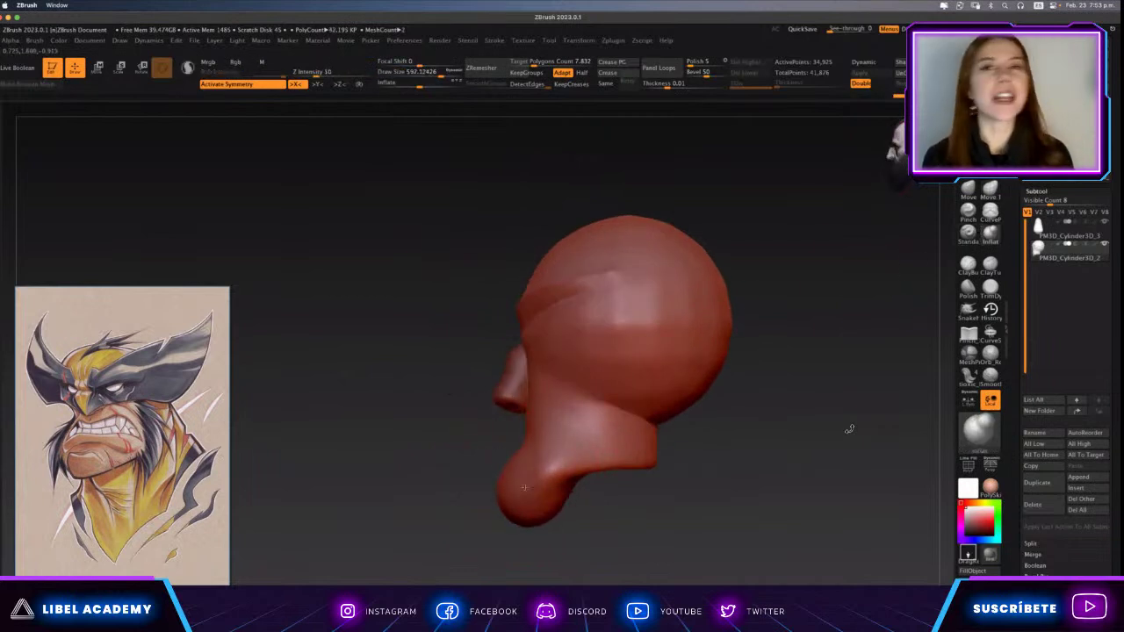
pyautogui.moveTo(569, 481); pyautogui.dragTo(641, 460)
pyautogui.press('s')
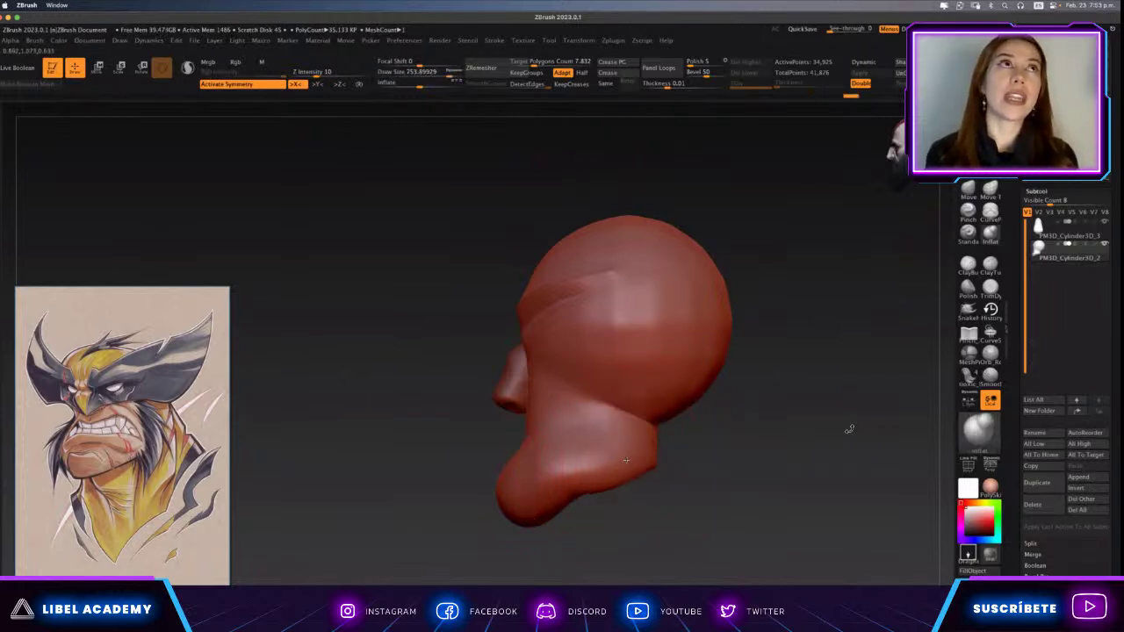
pyautogui.moveTo(571, 456); pyautogui.dragTo(646, 434, button='right')
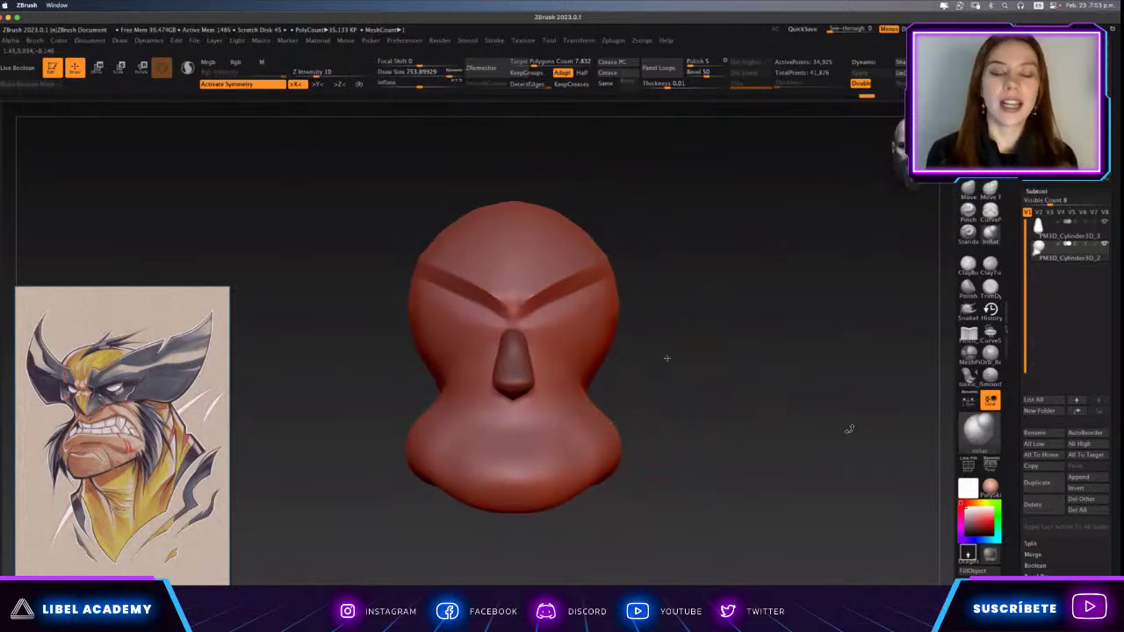
# Rebuild the mesh for even density and bulk out both jaw sides and cheeks with ClayBuildup.
pyautogui.click(968, 231)
pyautogui.keyDown('ctrl'); pyautogui.moveTo(753, 339); pyautogui.dragTo(764, 344); pyautogui.keyUp('ctrl')
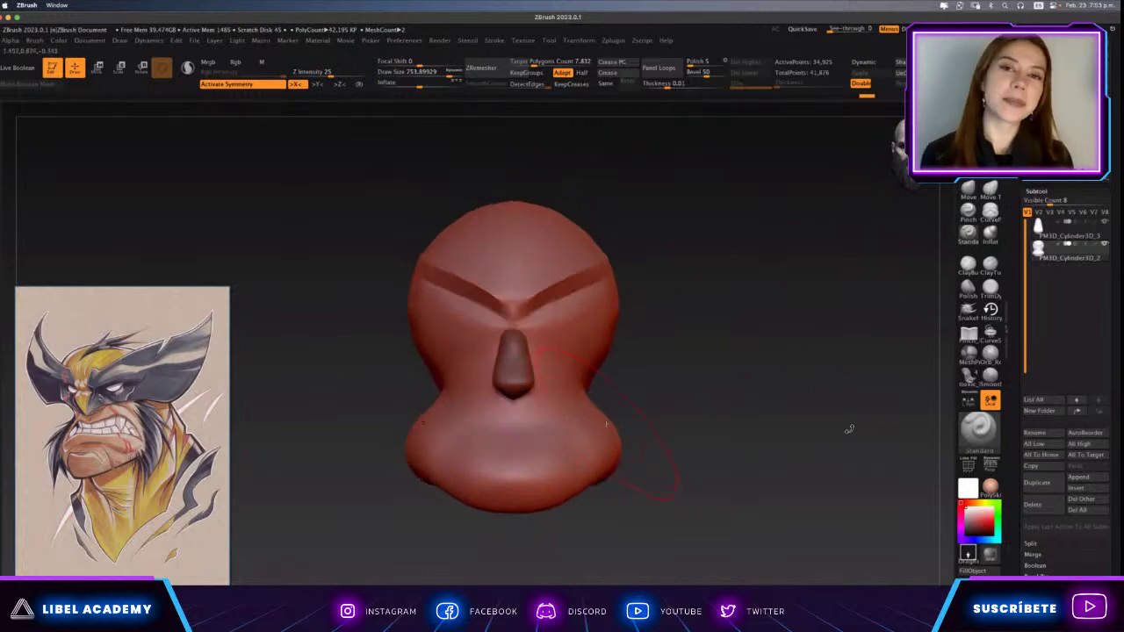
pyautogui.press('b')
pyautogui.press('c')
pyautogui.press('b')
pyautogui.press('s')
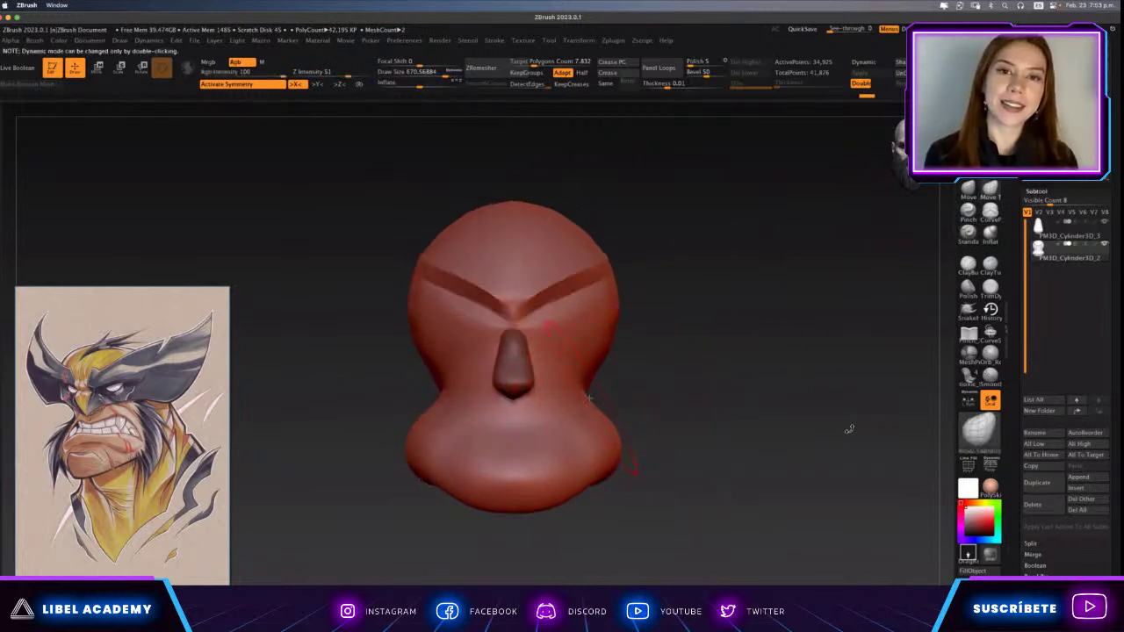
pyautogui.moveTo(588, 400)
pyautogui.mouseDown()
pyautogui.moveTo(606, 404)
pyautogui.moveTo(620, 370)
pyautogui.mouseUp()
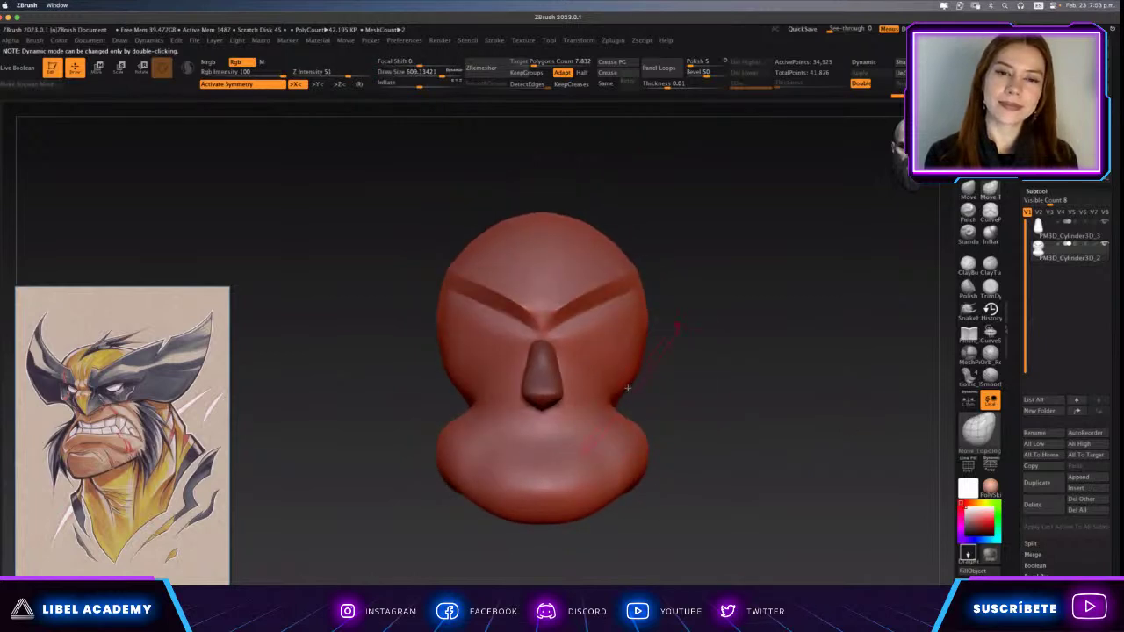
# Flatten the underside of the jaw and chin with a flattening brush.
pyautogui.press('b')
pyautogui.press('c')
pyautogui.press('b')
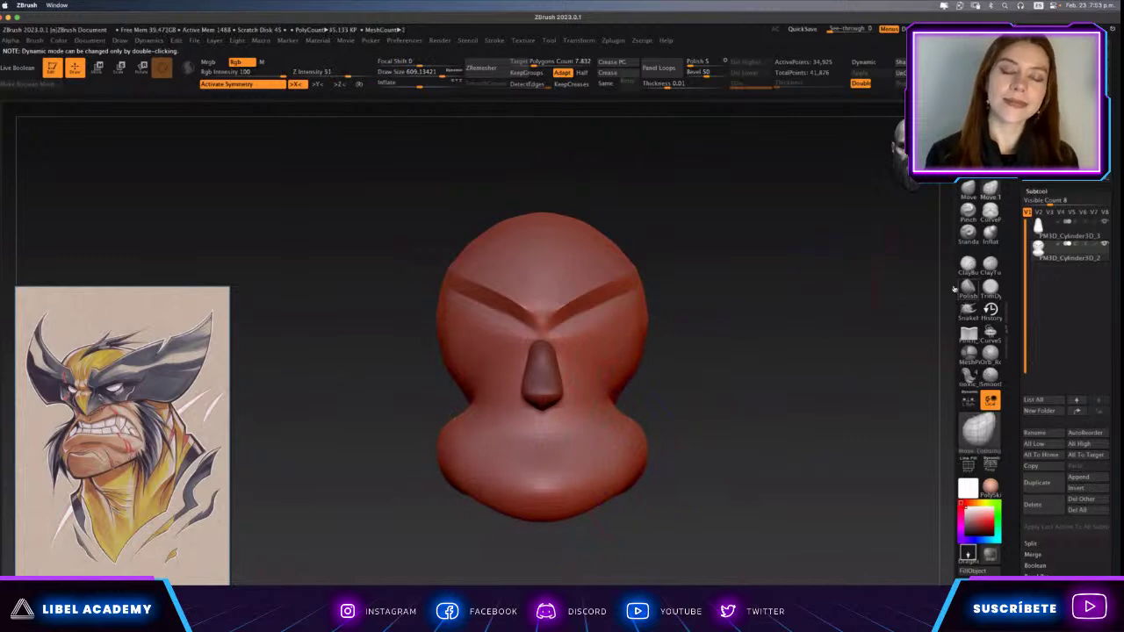
pyautogui.click(967, 334)
pyautogui.moveTo(729, 413); pyautogui.dragTo(631, 430)
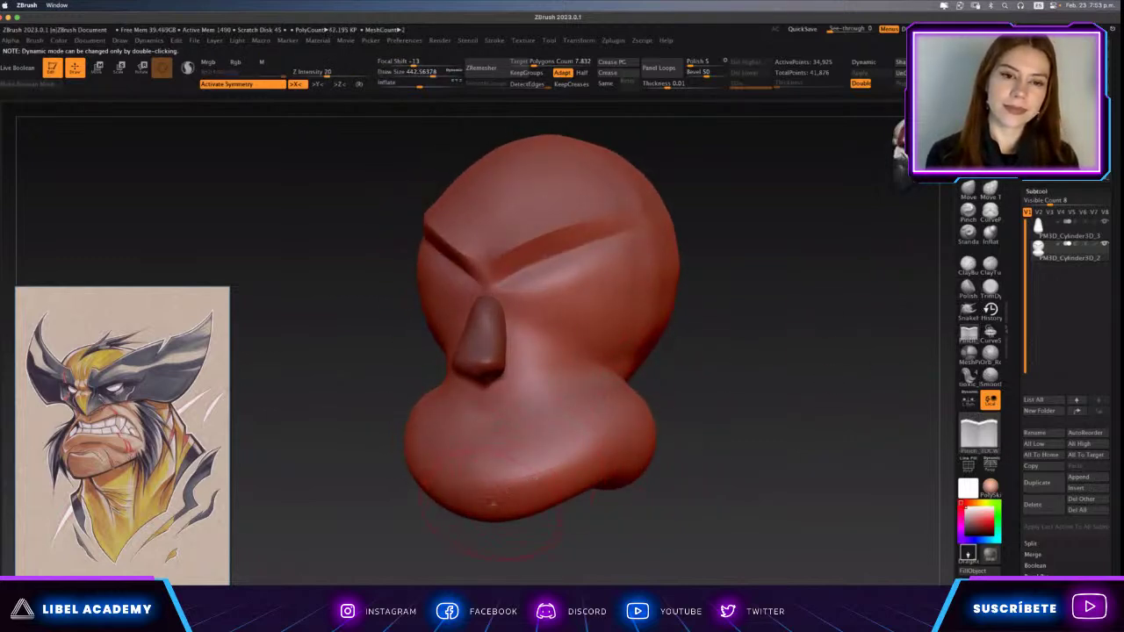
pyautogui.moveTo(492, 507)
pyautogui.mouseDown()
pyautogui.moveTo(421, 478)
pyautogui.moveTo(615, 456)
pyautogui.mouseUp()
pyautogui.moveTo(527, 479)
pyautogui.mouseDown()
pyautogui.moveTo(661, 413)
pyautogui.moveTo(702, 412)
pyautogui.mouseUp()
pyautogui.moveTo(543, 391)
pyautogui.mouseDown()
pyautogui.moveTo(518, 418)
pyautogui.moveTo(685, 422)
pyautogui.moveTo(540, 459)
pyautogui.mouseUp()
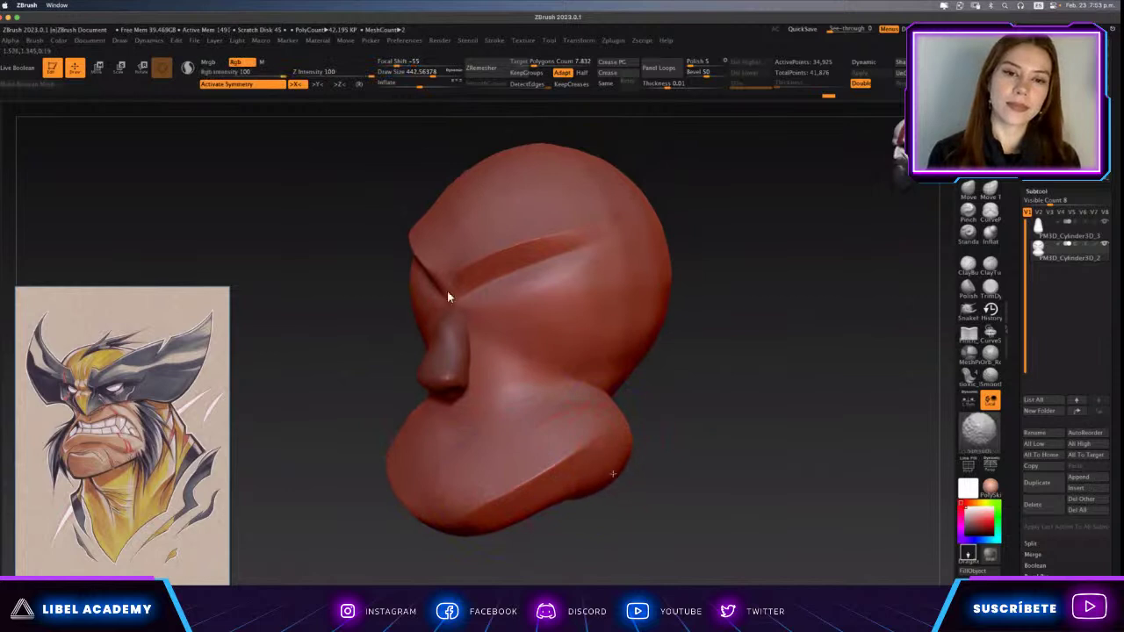
pyautogui.moveTo(613, 474)
pyautogui.keyDown('shift'); pyautogui.mouseDown()
pyautogui.moveTo(590, 470)
pyautogui.moveTo(494, 502)
pyautogui.mouseUp(); pyautogui.keyUp('shift')
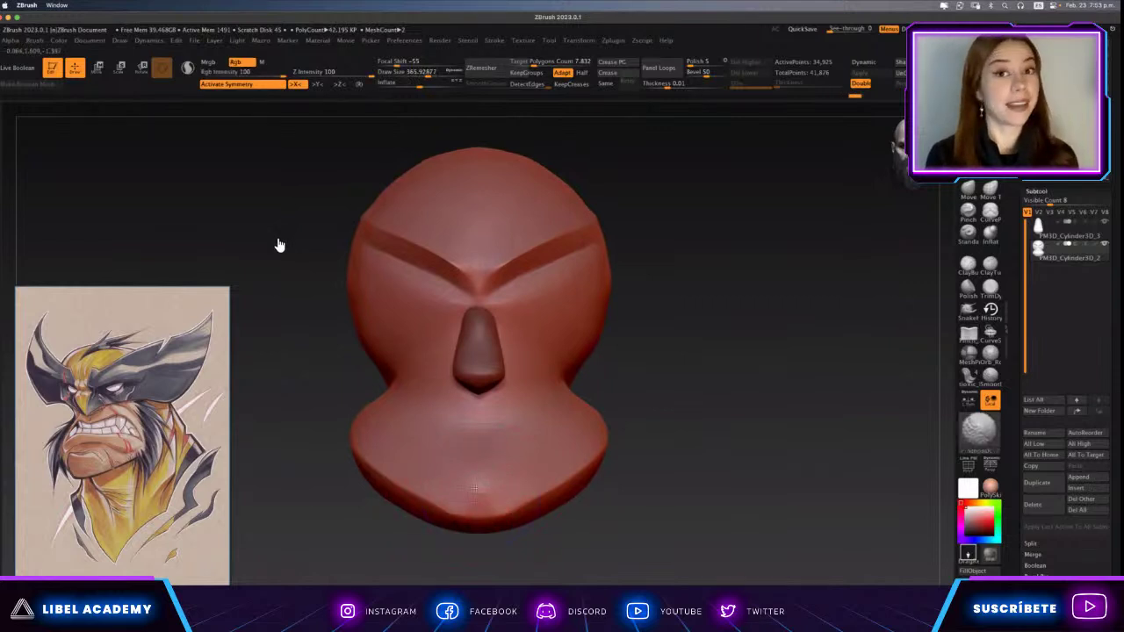
# Smooth the chin area and check the head from three-quarter and front views.
pyautogui.keyDown('shift'); pyautogui.moveTo(480, 507); pyautogui.dragTo(516, 484); pyautogui.keyUp('shift')
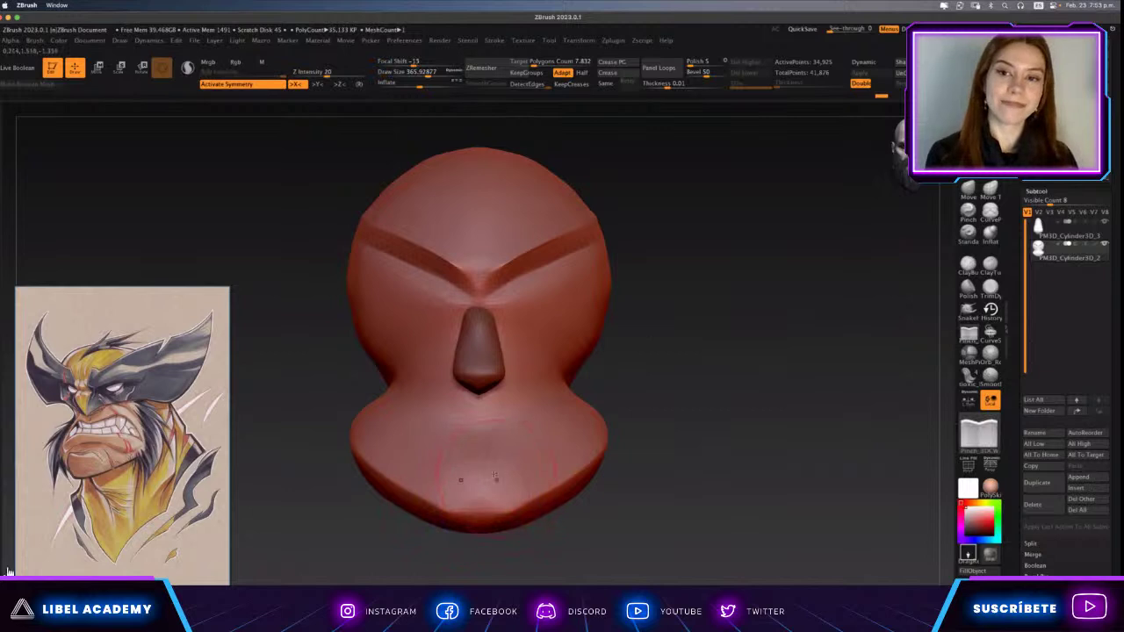
pyautogui.keyDown('alt'); pyautogui.moveTo(263, 476); pyautogui.dragTo(274, 486); pyautogui.keyUp('alt')
pyautogui.moveTo(579, 353); pyautogui.dragTo(601, 352, button='right')
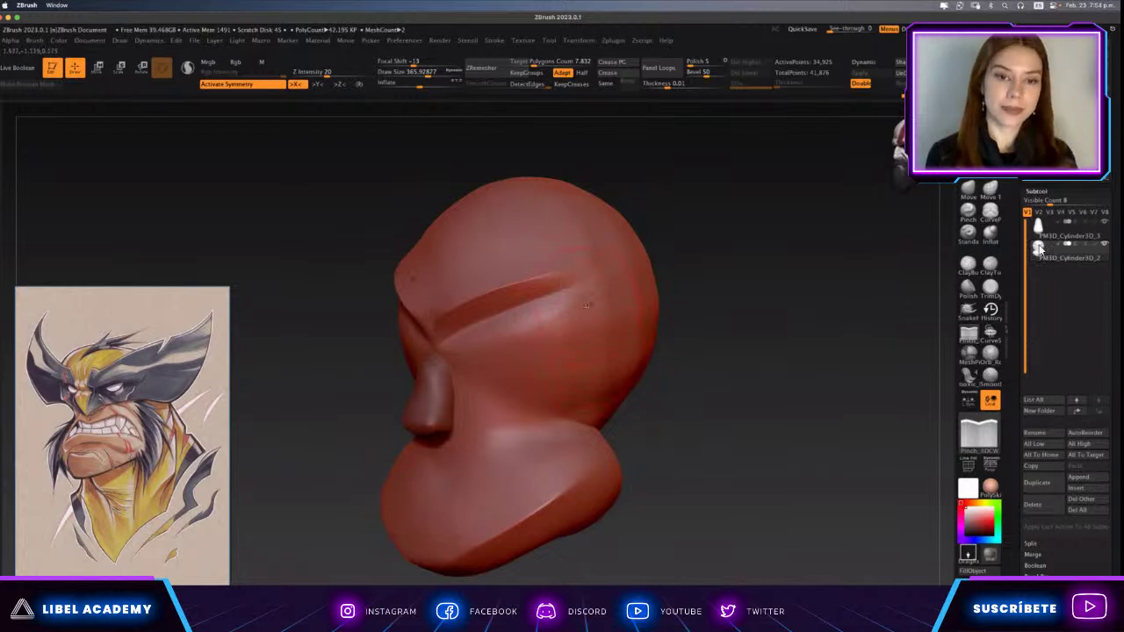
pyautogui.moveTo(579, 298); pyautogui.dragTo(614, 307, button='right')
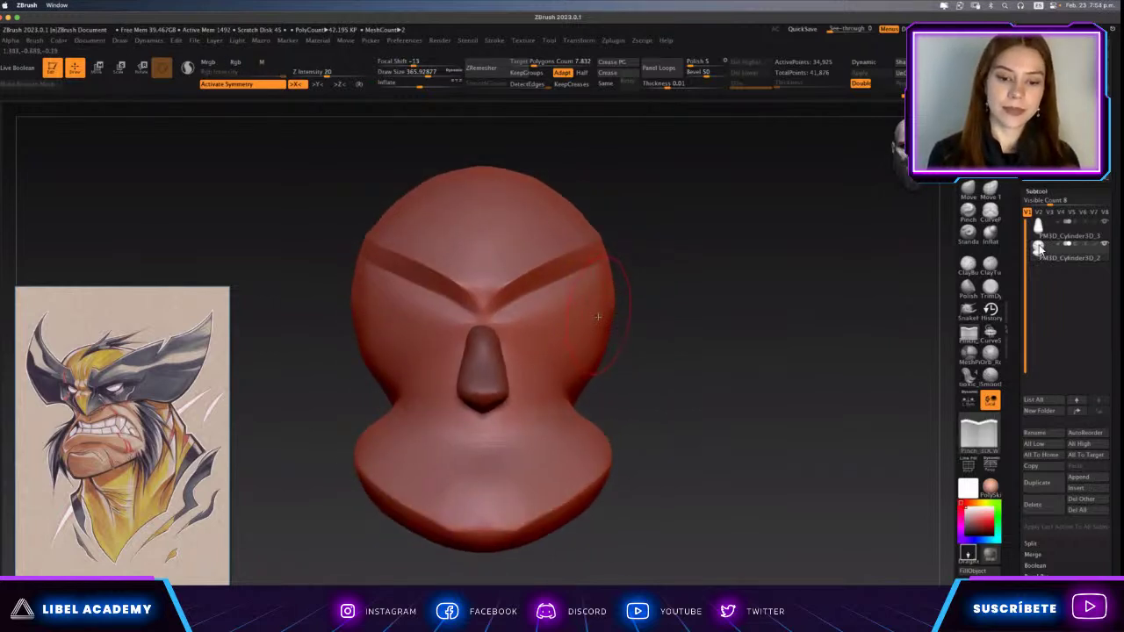
# Sculpt light ridges along the cheek beside the muzzle and smooth them out.
pyautogui.moveTo(598, 312); pyautogui.dragTo(610, 317)
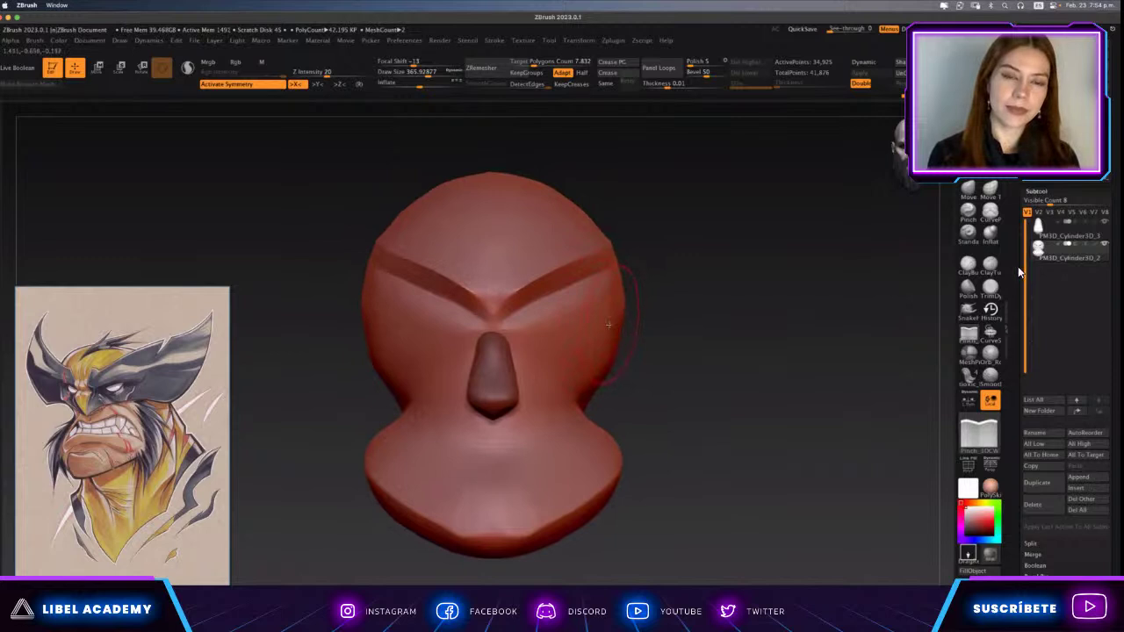
pyautogui.moveTo(1017, 267); pyautogui.dragTo(878, 289)
pyautogui.moveTo(604, 325)
pyautogui.mouseDown()
pyautogui.moveTo(525, 368)
pyautogui.moveTo(523, 358)
pyautogui.moveTo(539, 364)
pyautogui.mouseUp()
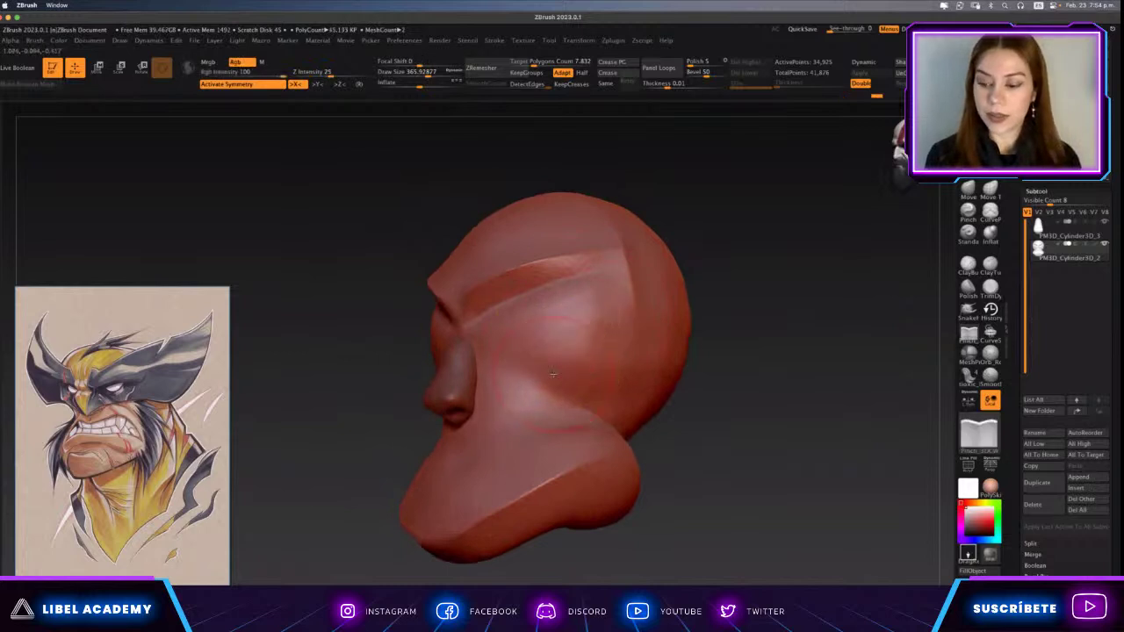
pyautogui.keyDown('shift'); pyautogui.moveTo(539, 364); pyautogui.dragTo(589, 381, button='right'); pyautogui.keyUp('shift')
# Lasso-mask a band across the mouth, then invert the mask so only the mouth stays free.
pyautogui.press('ctrl')
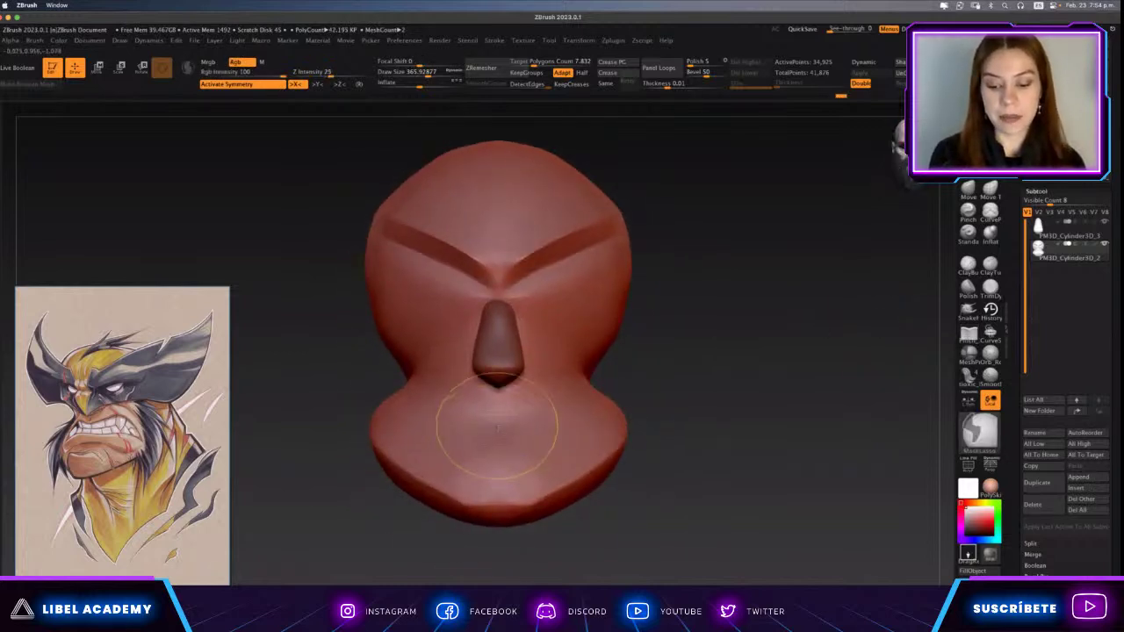
pyautogui.moveTo(587, 410)
pyautogui.keyDown('ctrl'); pyautogui.mouseDown()
pyautogui.moveTo(474, 461)
pyautogui.moveTo(602, 401)
pyautogui.mouseUp(); pyautogui.keyUp('ctrl')
pyautogui.press('f')
pyautogui.moveTo(512, 425); pyautogui.dragTo(474, 425)
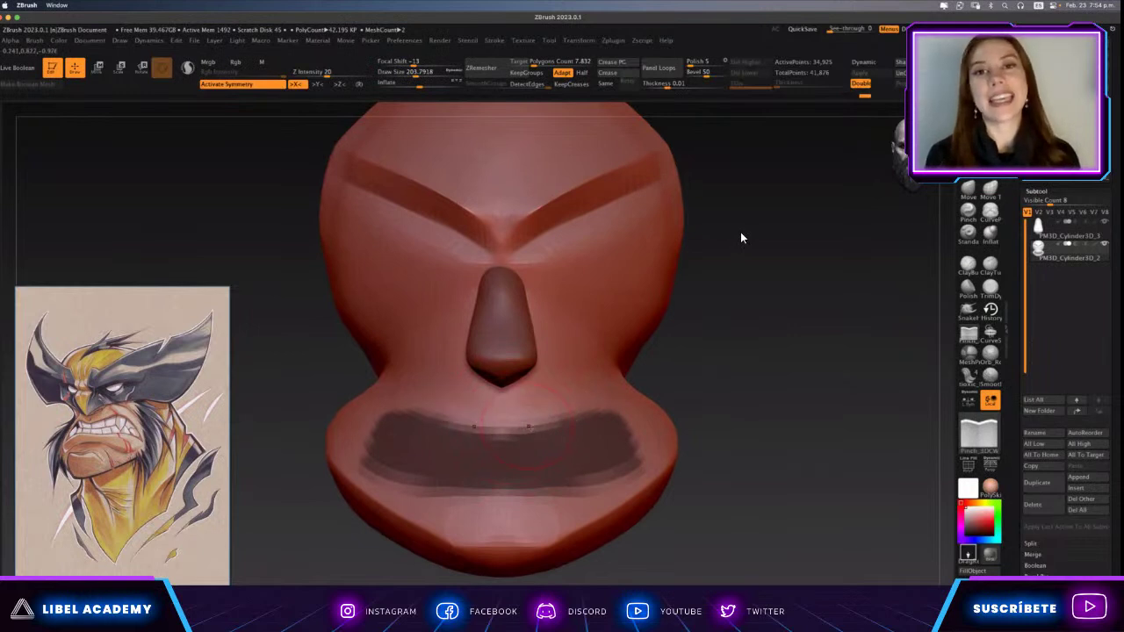
pyautogui.keyDown('ctrl'); pyautogui.moveTo(517, 402); pyautogui.dragTo(655, 460); pyautogui.keyUp('ctrl')
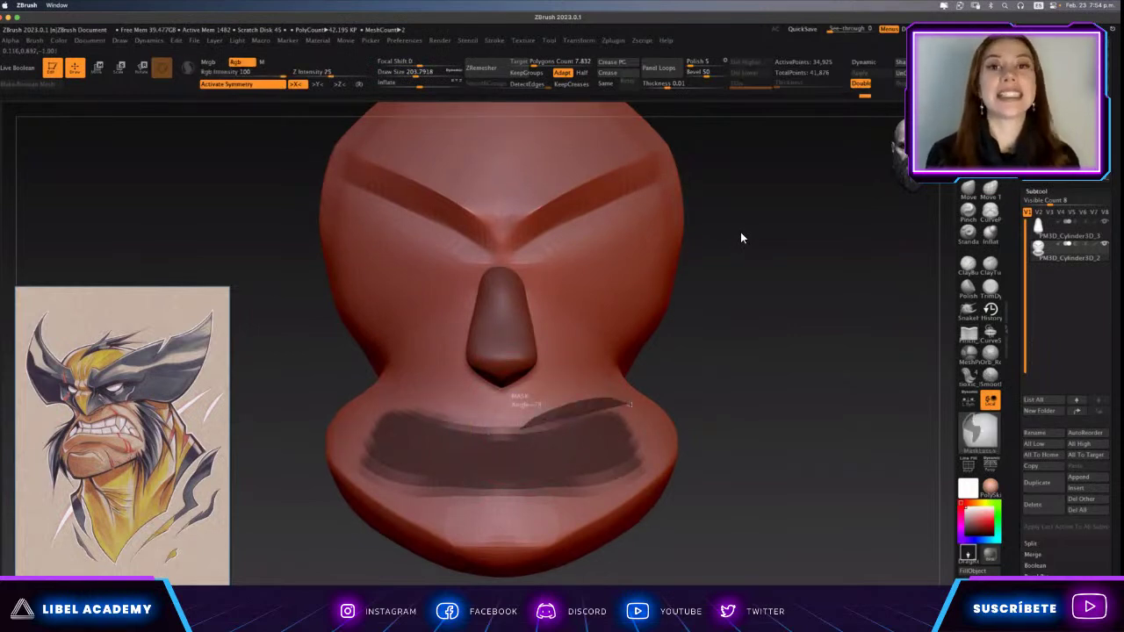
pyautogui.scroll(-3, 572, 452)
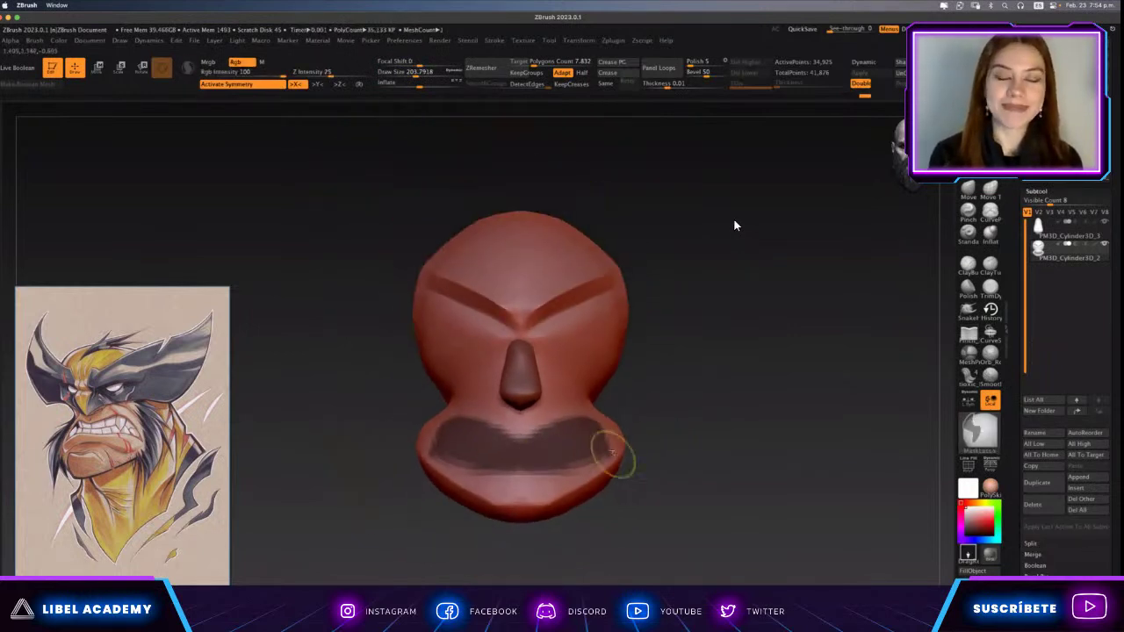
pyautogui.keyDown('ctrl'); pyautogui.click(733, 225); pyautogui.keyUp('ctrl')
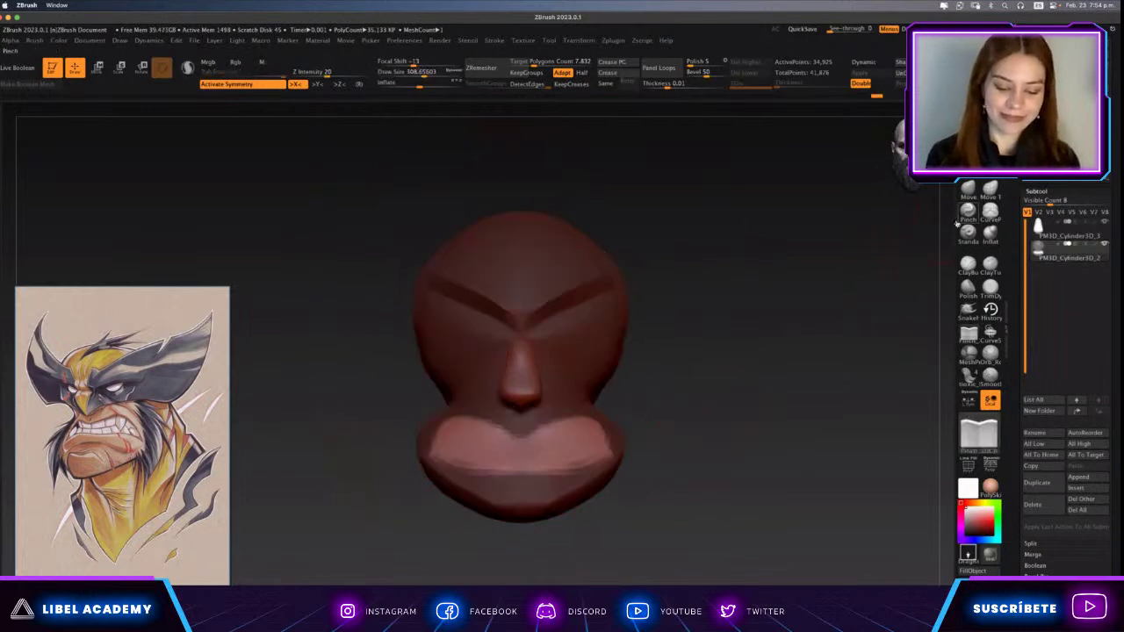
# Refine the mask around the jaw from a side view, returning to front view with the Move gizmo.
pyautogui.click(989, 189)
pyautogui.scroll(3, 615, 425)
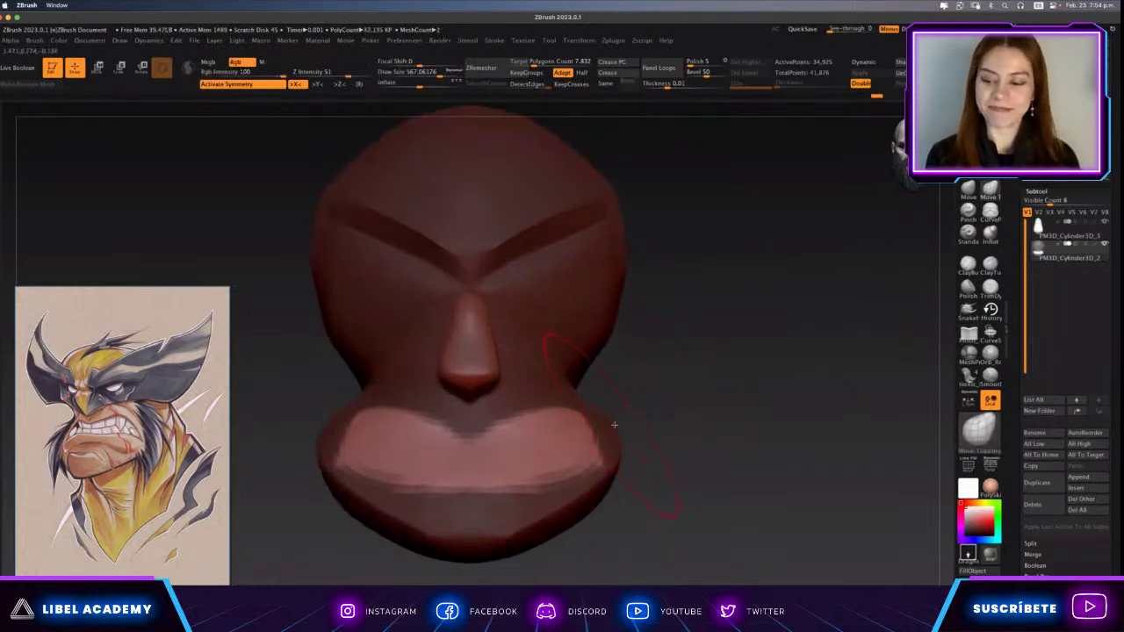
pyautogui.moveTo(615, 425); pyautogui.dragTo(564, 423)
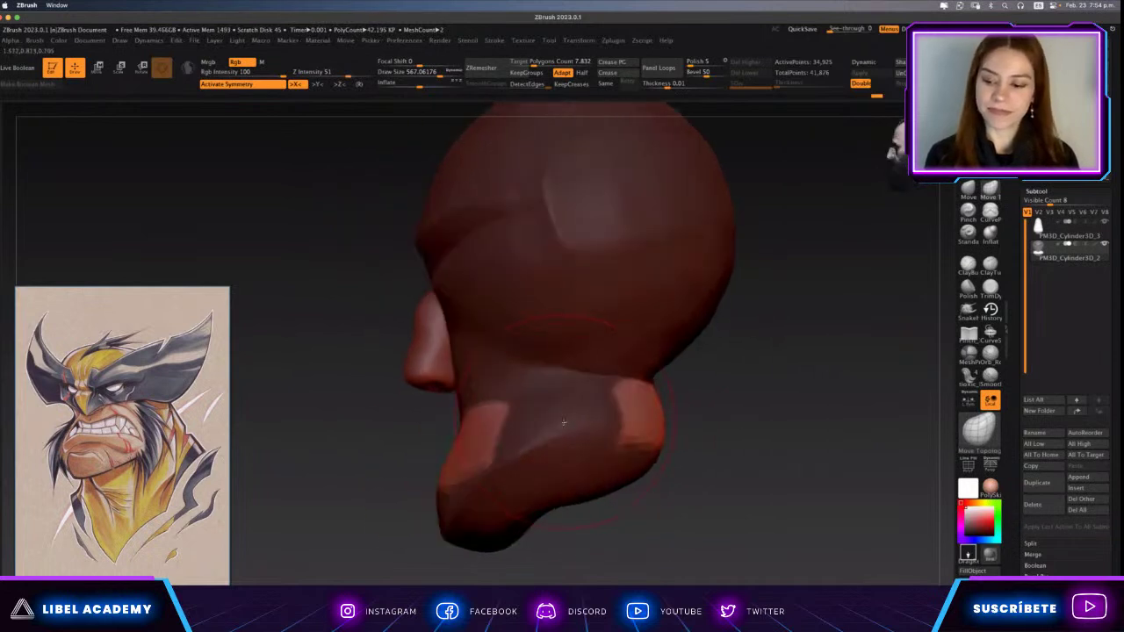
pyautogui.moveTo(711, 316)
pyautogui.keyDown('ctrl'); pyautogui.mouseDown()
pyautogui.moveTo(601, 402)
pyautogui.moveTo(577, 394)
pyautogui.moveTo(553, 406)
pyautogui.moveTo(580, 428)
pyautogui.mouseUp(); pyautogui.keyUp('ctrl')
pyautogui.scroll(2, 577, 395)
pyautogui.press('s')
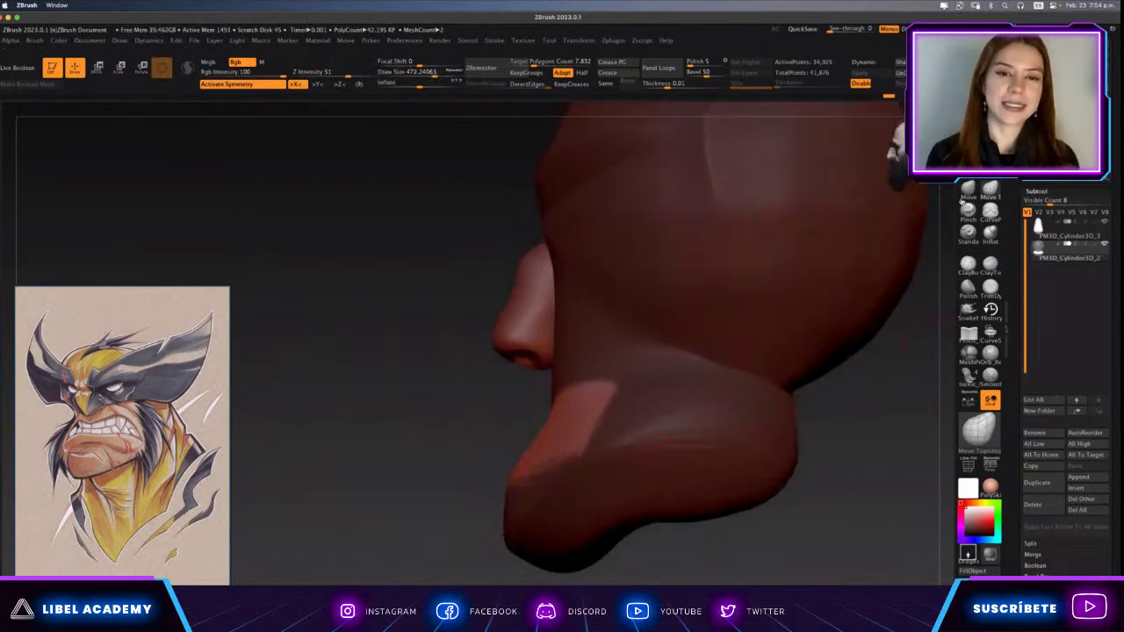
pyautogui.press('b')
pyautogui.moveTo(574, 386)
pyautogui.mouseDown()
pyautogui.moveTo(530, 385)
pyautogui.moveTo(524, 445)
pyautogui.moveTo(602, 384)
pyautogui.mouseUp()
pyautogui.press('w')
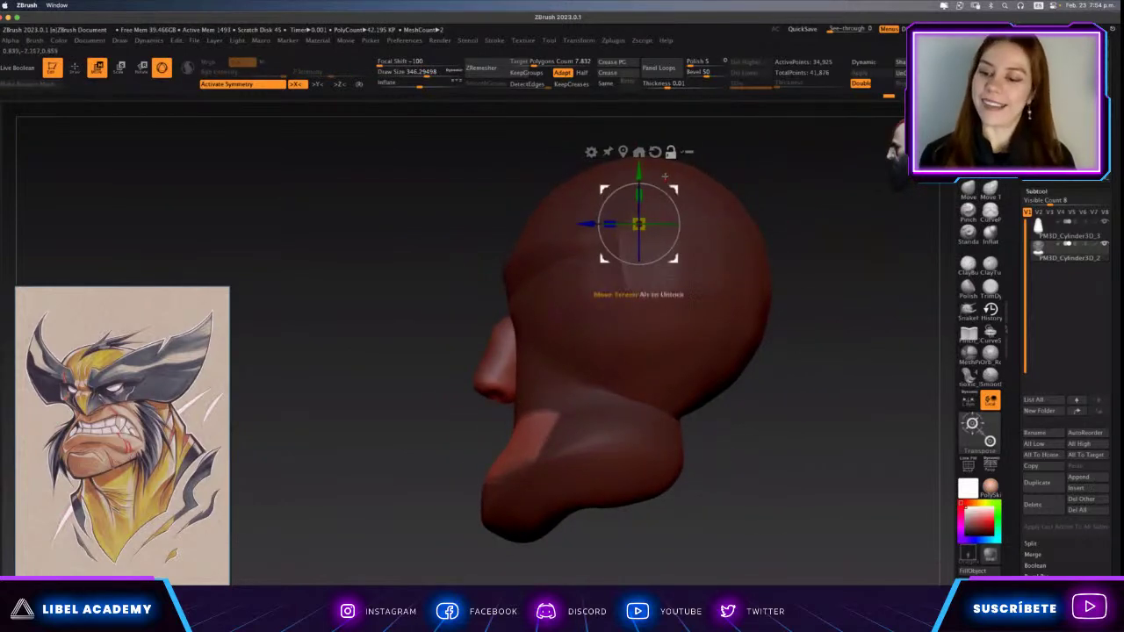
# Push the unmasked mouth band inward and down into the muzzle with the Move gizmo.
pyautogui.click(496, 442)
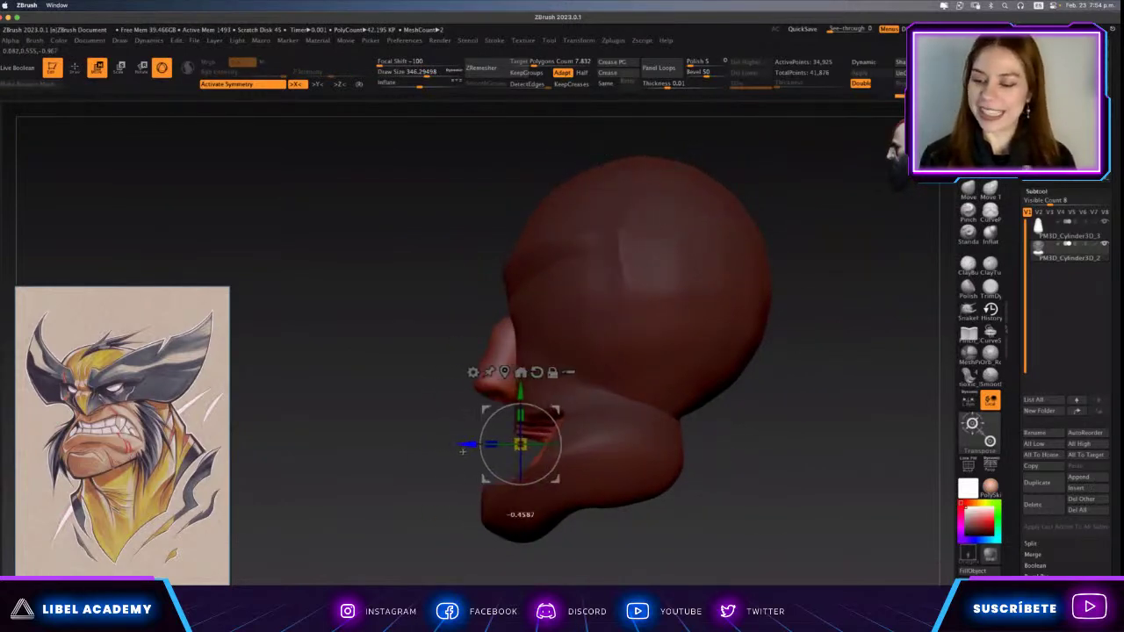
pyautogui.keyDown('shift'); pyautogui.moveTo(442, 445); pyautogui.dragTo(530, 439); pyautogui.keyUp('shift')
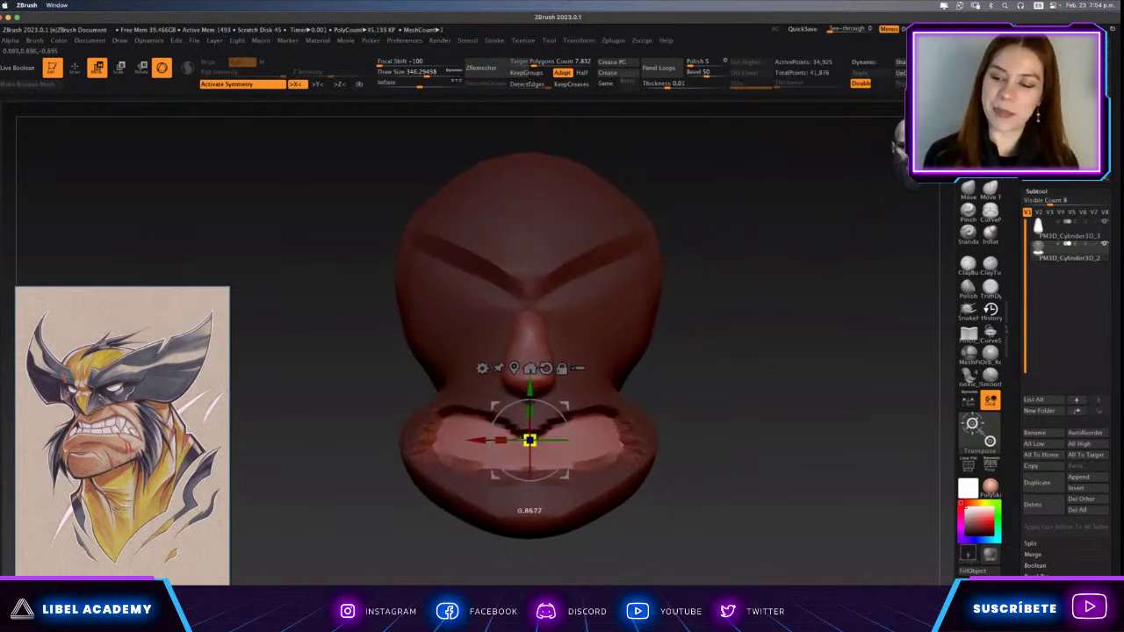
pyautogui.moveTo(589, 385); pyautogui.dragTo(821, 438)
pyautogui.press('q')
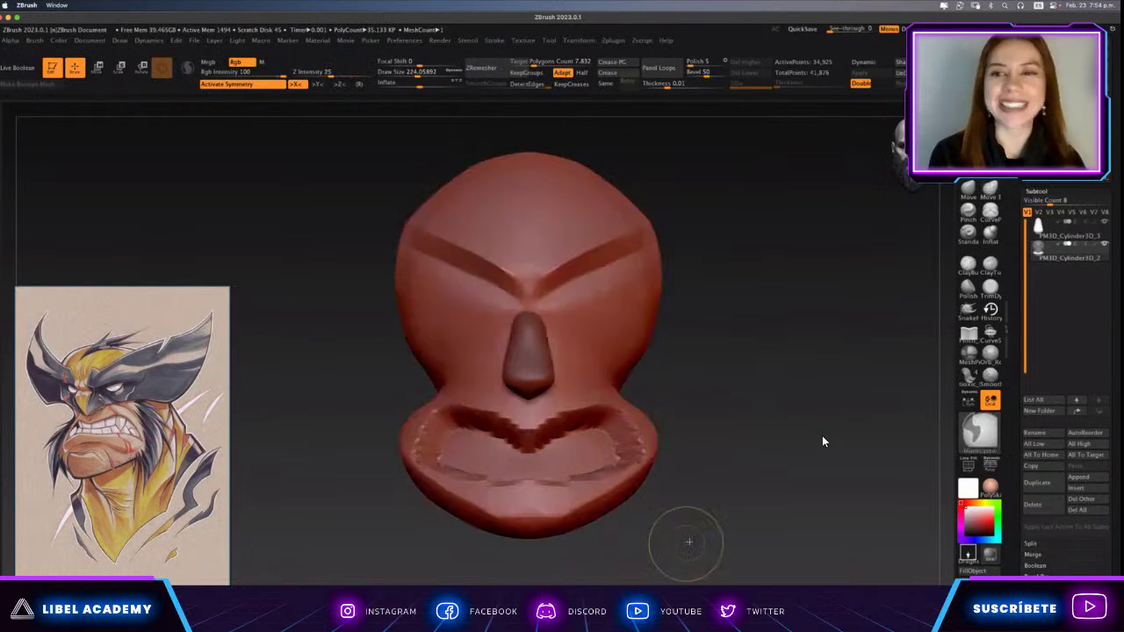
# Smooth the jagged mouth rim and lower lip.
pyautogui.scroll(3, 821, 434)
pyautogui.scroll(-2, 821, 435)
pyautogui.press('s')
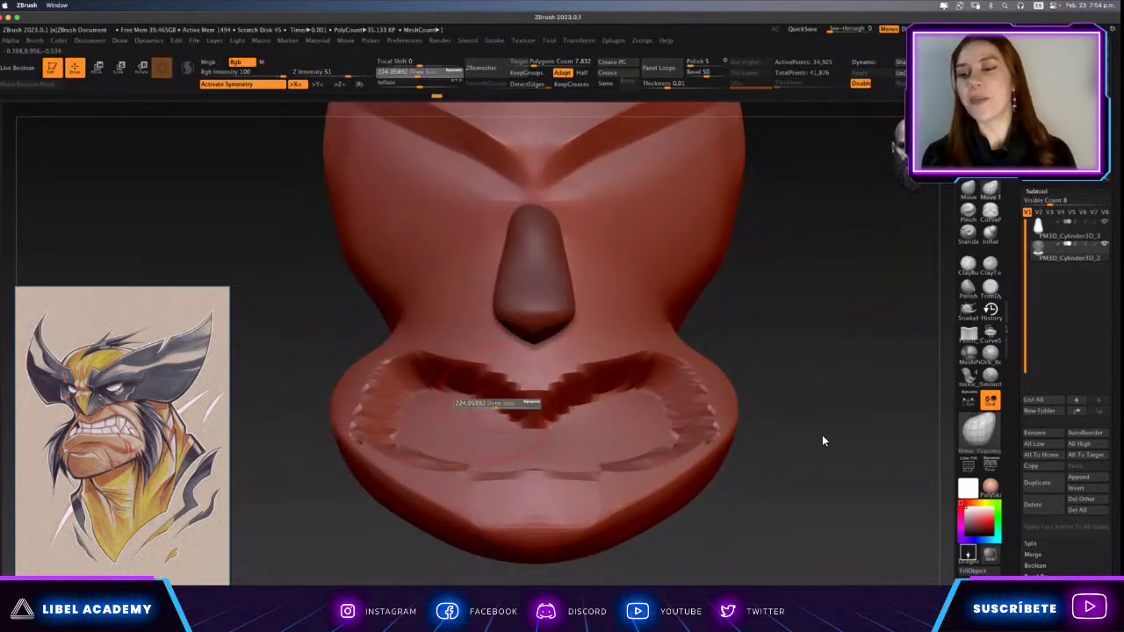
pyautogui.keyDown('shift'); pyautogui.moveTo(456, 377); pyautogui.dragTo(615, 378); pyautogui.keyUp('shift')
pyautogui.keyDown('shift'); pyautogui.moveTo(378, 378); pyautogui.dragTo(703, 395); pyautogui.keyUp('shift')
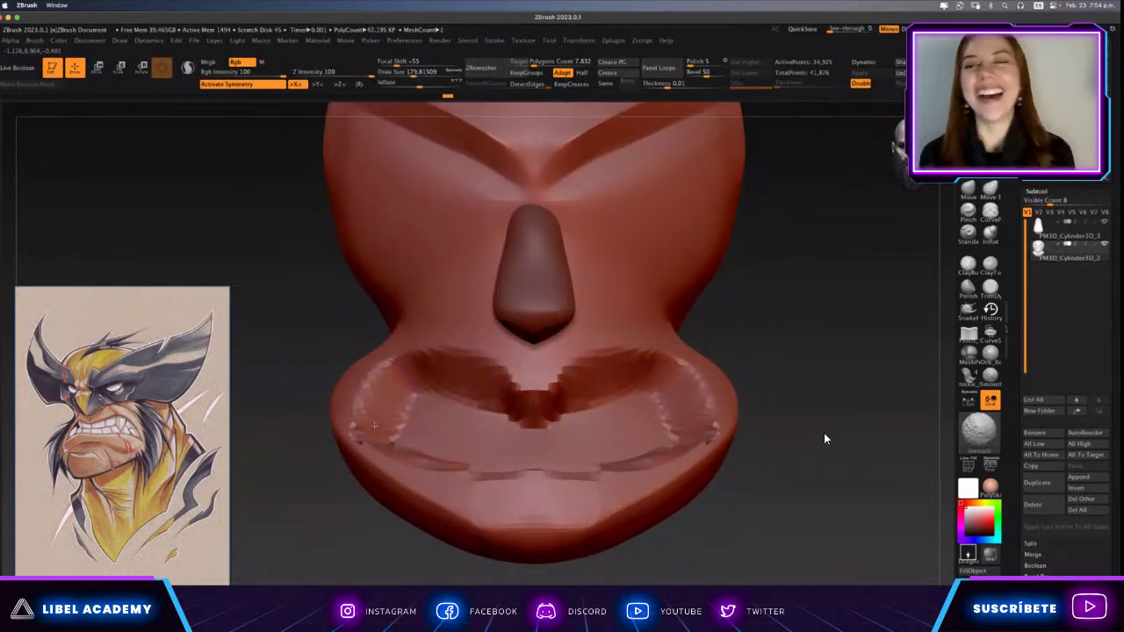
pyautogui.keyDown('shift'); pyautogui.moveTo(369, 430); pyautogui.dragTo(398, 381); pyautogui.keyUp('shift')
pyautogui.moveTo(281, 378); pyautogui.dragTo(243, 325)
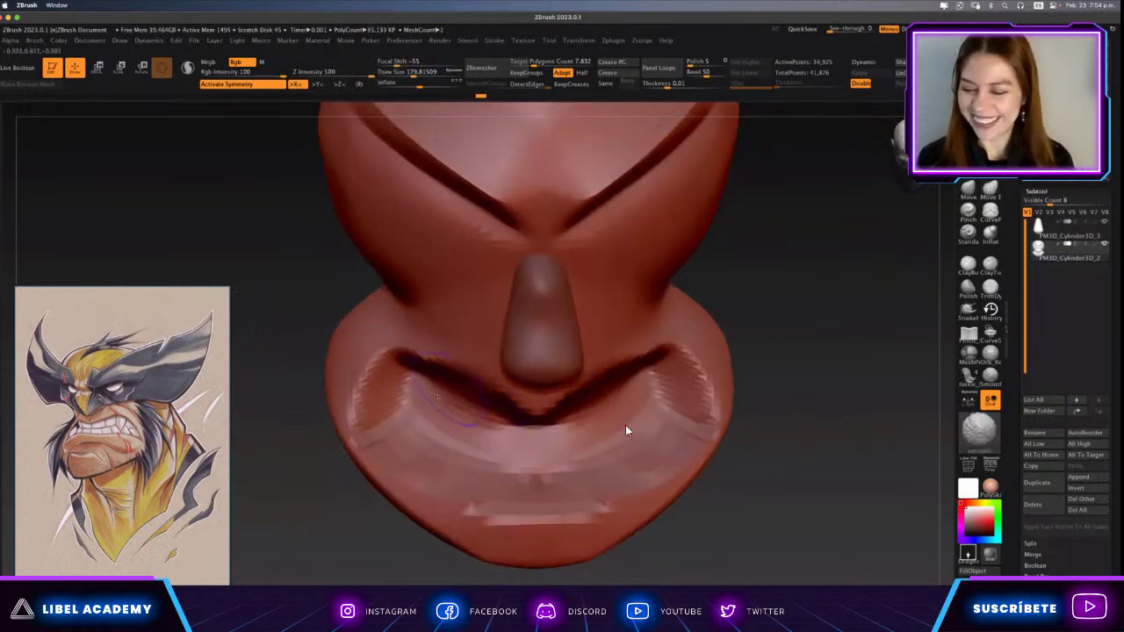
pyautogui.keyDown('shift'); pyautogui.moveTo(378, 474); pyautogui.dragTo(702, 474); pyautogui.keyUp('shift')
pyautogui.keyDown('shift'); pyautogui.moveTo(492, 527); pyautogui.dragTo(597, 518); pyautogui.keyUp('shift')
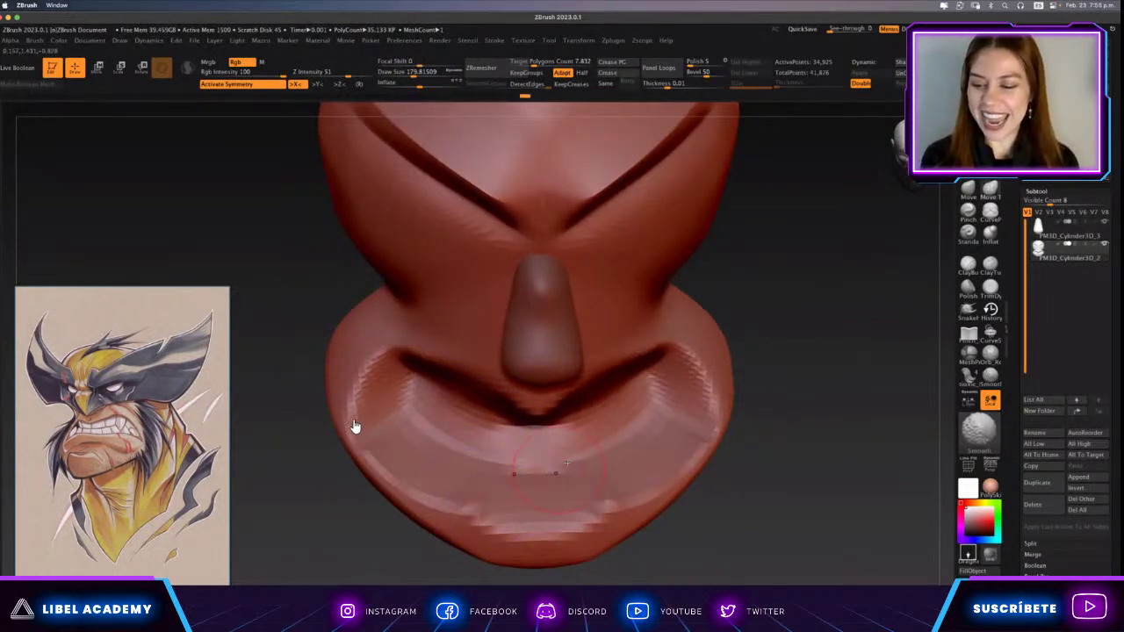
pyautogui.moveTo(325, 413); pyautogui.dragTo(358, 425)
pyautogui.press('f')
pyautogui.keyDown('alt'); pyautogui.moveTo(795, 358); pyautogui.dragTo(757, 348); pyautogui.keyUp('alt')
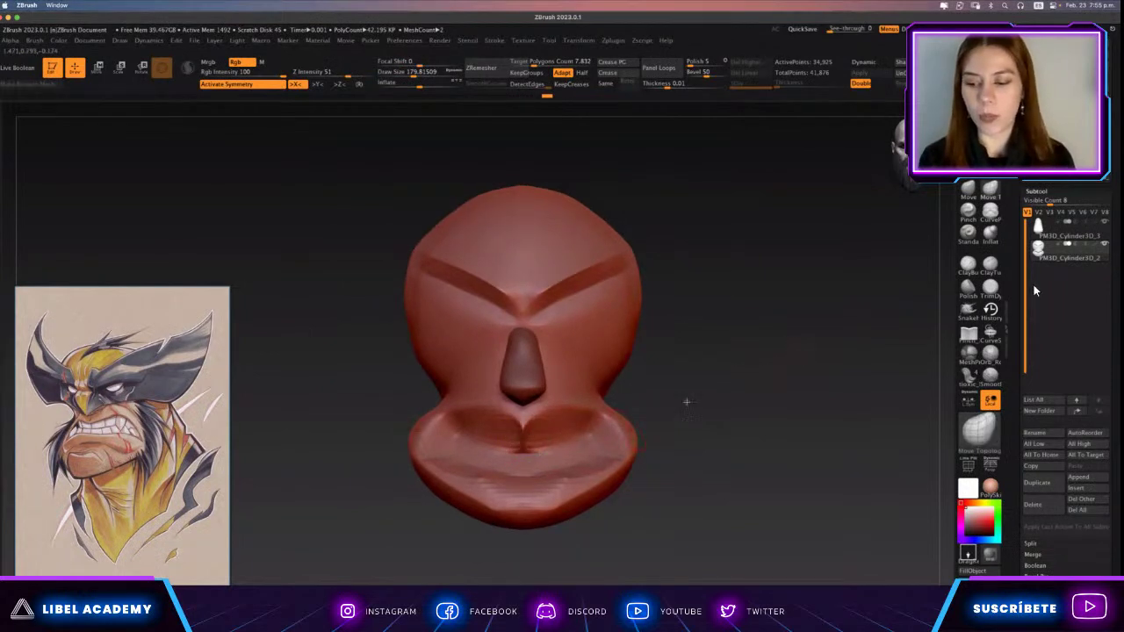
# Clear the mask from the head and select the Polish brush.
pyautogui.keyDown('shift'); pyautogui.moveTo(513, 431); pyautogui.dragTo(825, 310); pyautogui.keyUp('shift')
pyautogui.hotkey('ctrl', 'z')
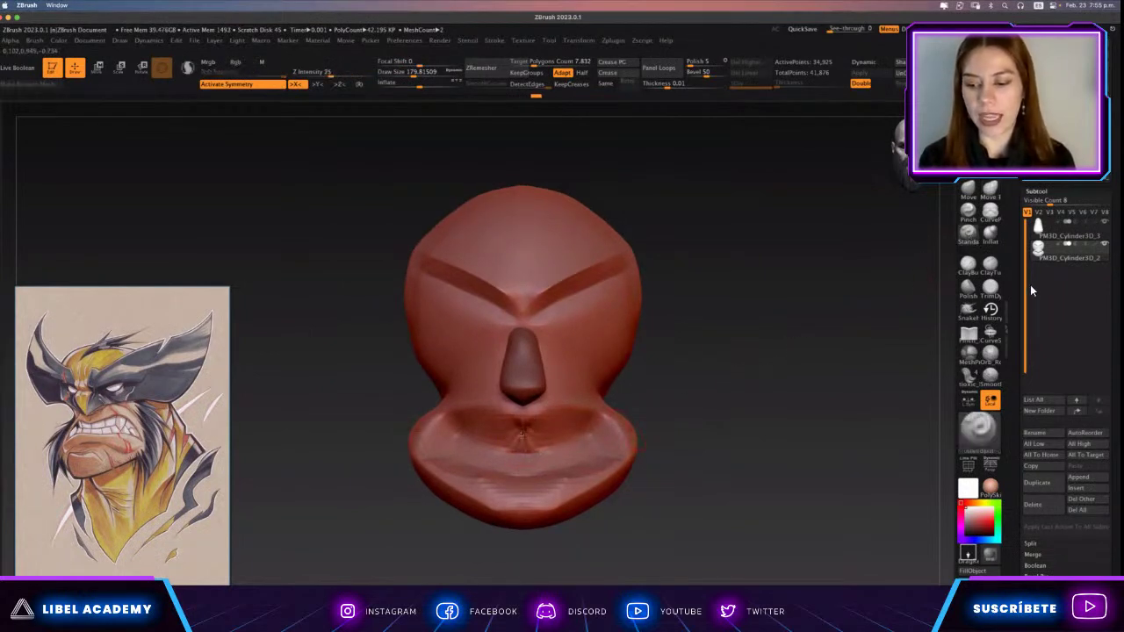
pyautogui.click(973, 296)
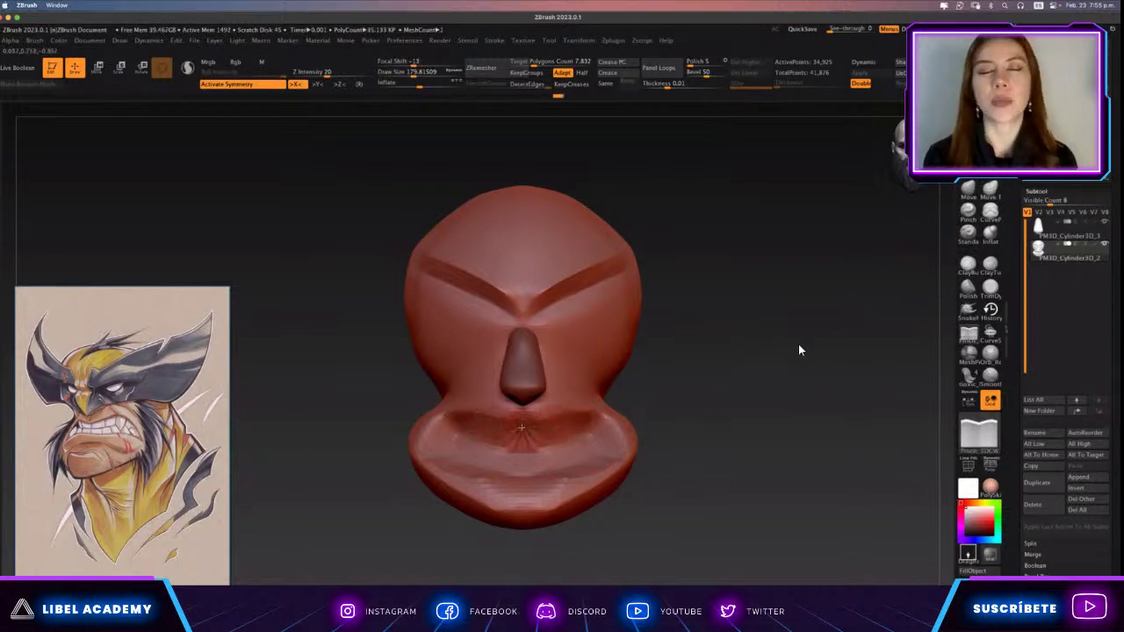
pyautogui.moveTo(781, 386)
pyautogui.keyDown('alt'); pyautogui.mouseDown()
pyautogui.moveTo(785, 358)
pyautogui.moveTo(961, 354)
pyautogui.mouseUp(); pyautogui.keyUp('alt')
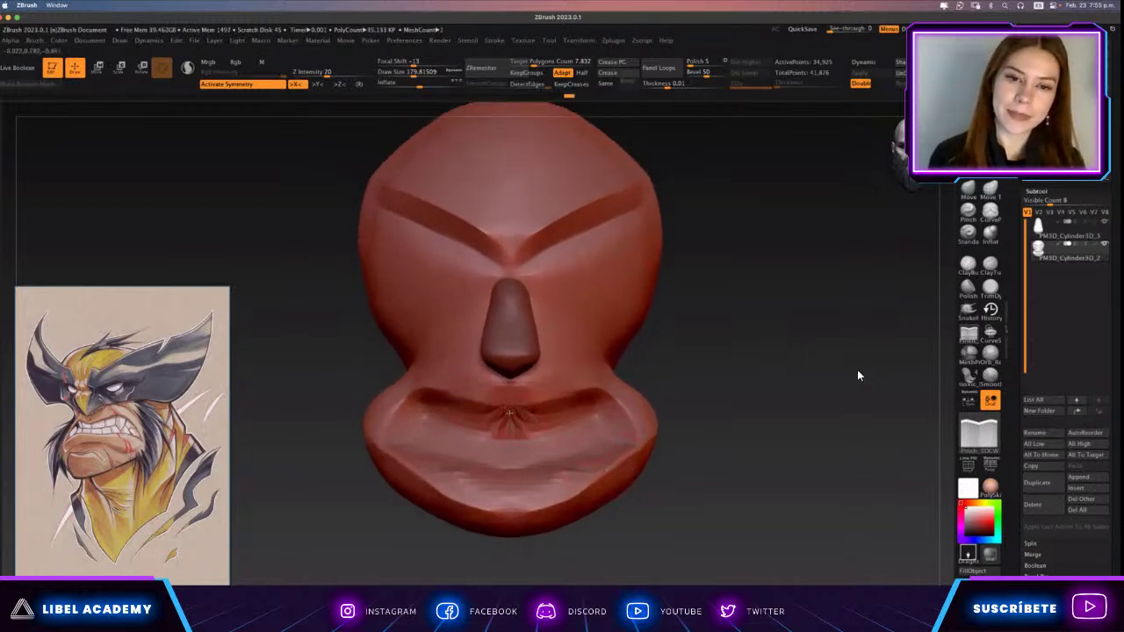
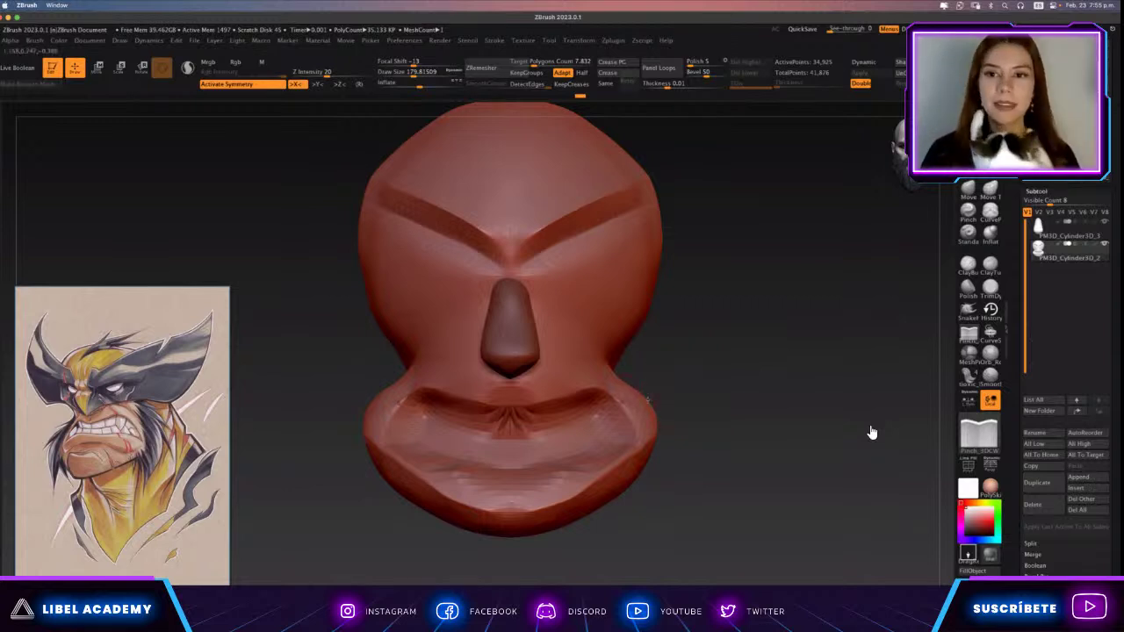
# Smooth away the central crease in the Wolverine head's mouth.
pyautogui.moveTo(676, 388); pyautogui.dragTo(698, 388)
pyautogui.scroll(5, 545, 402)
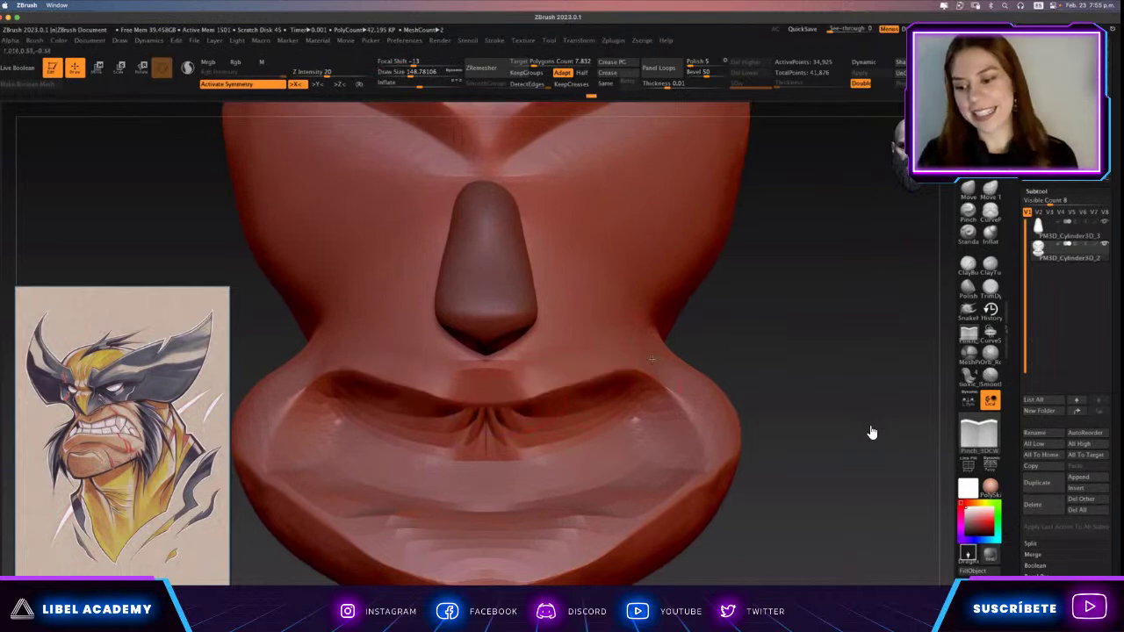
pyautogui.scroll(-5, 679, 444)
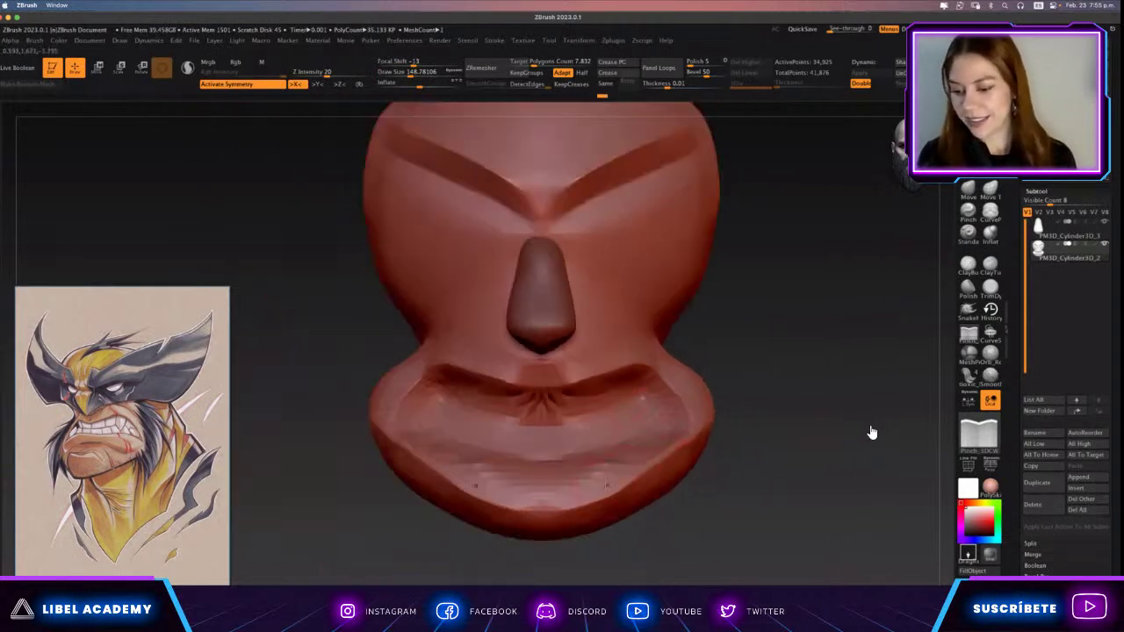
pyautogui.keyDown('shift'); pyautogui.moveTo(545, 404); pyautogui.dragTo(570, 465); pyautogui.keyUp('shift')
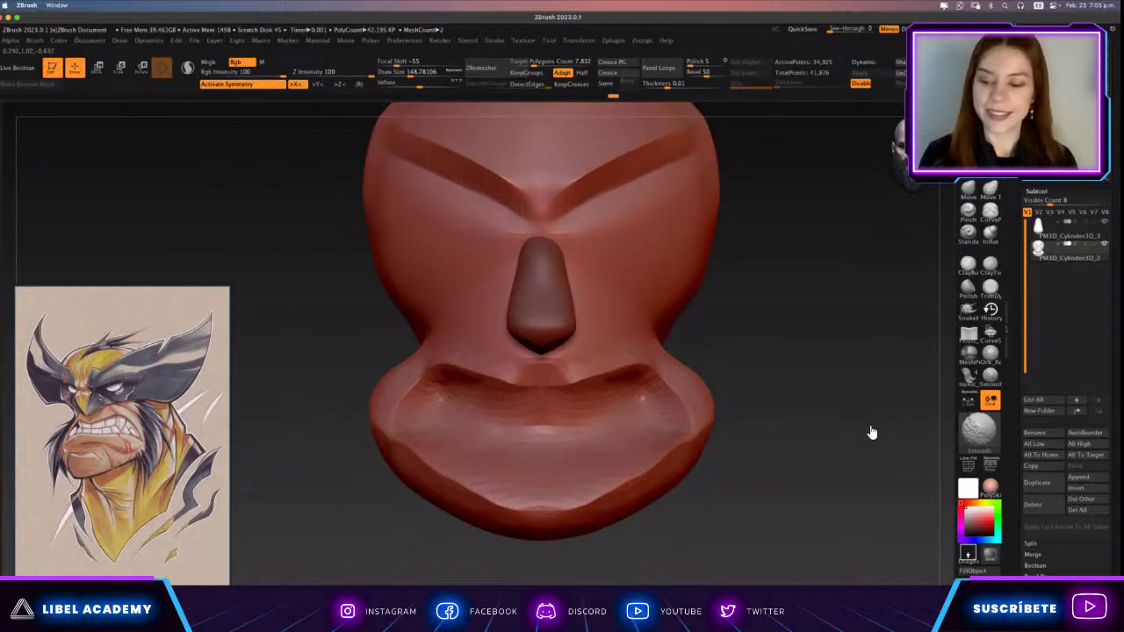
pyautogui.scroll(-3, 871, 432)
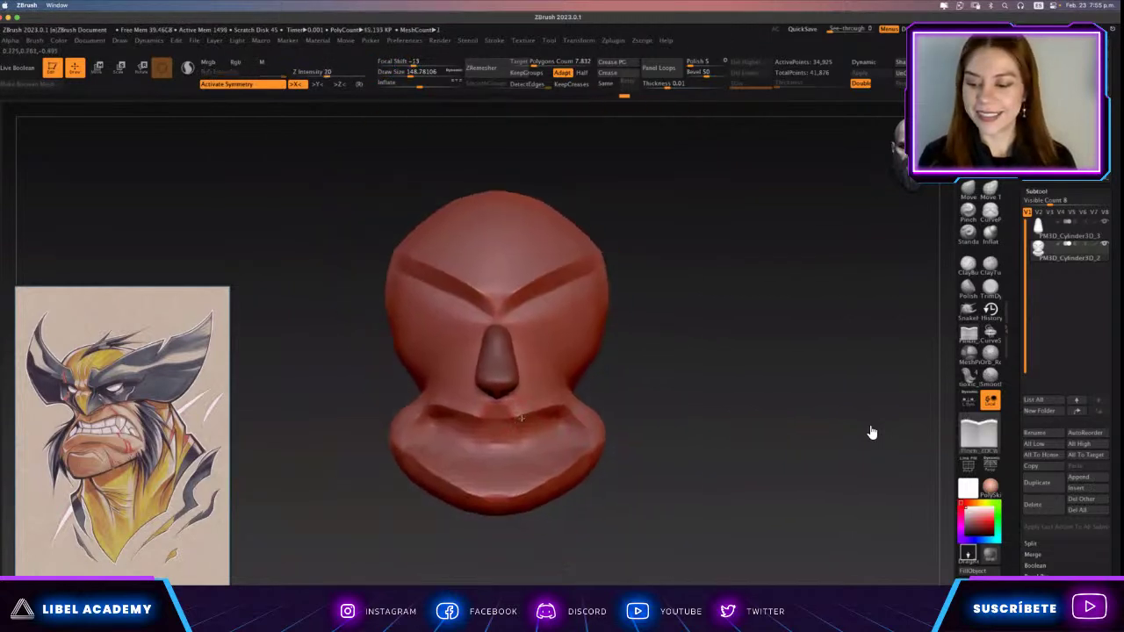
pyautogui.scroll(3, 871, 432)
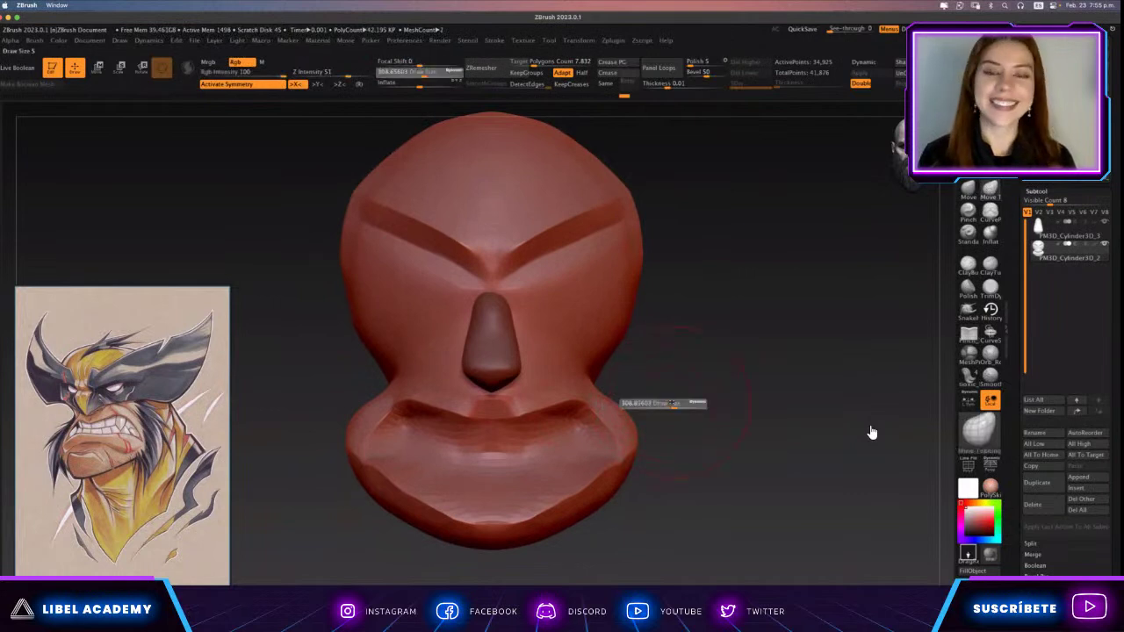
# Puff out the jaw and neck mass with the Inflate brush from a side angle.
pyautogui.moveTo(685, 402); pyautogui.dragTo(593, 424)
pyautogui.moveTo(871, 432); pyautogui.dragTo(911, 275)
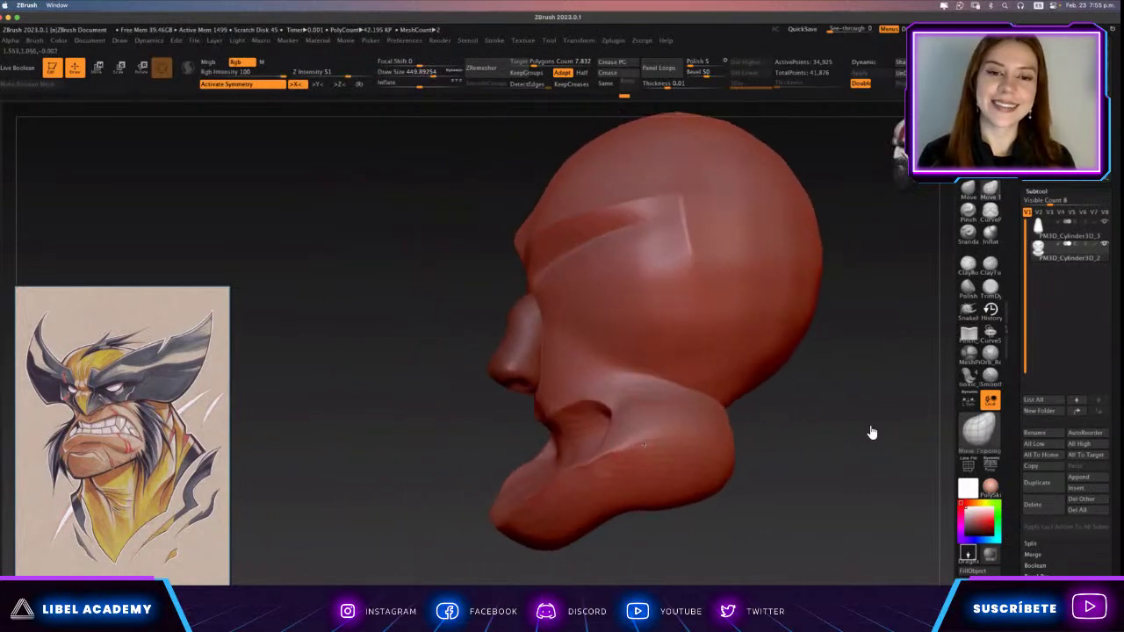
pyautogui.click(989, 233)
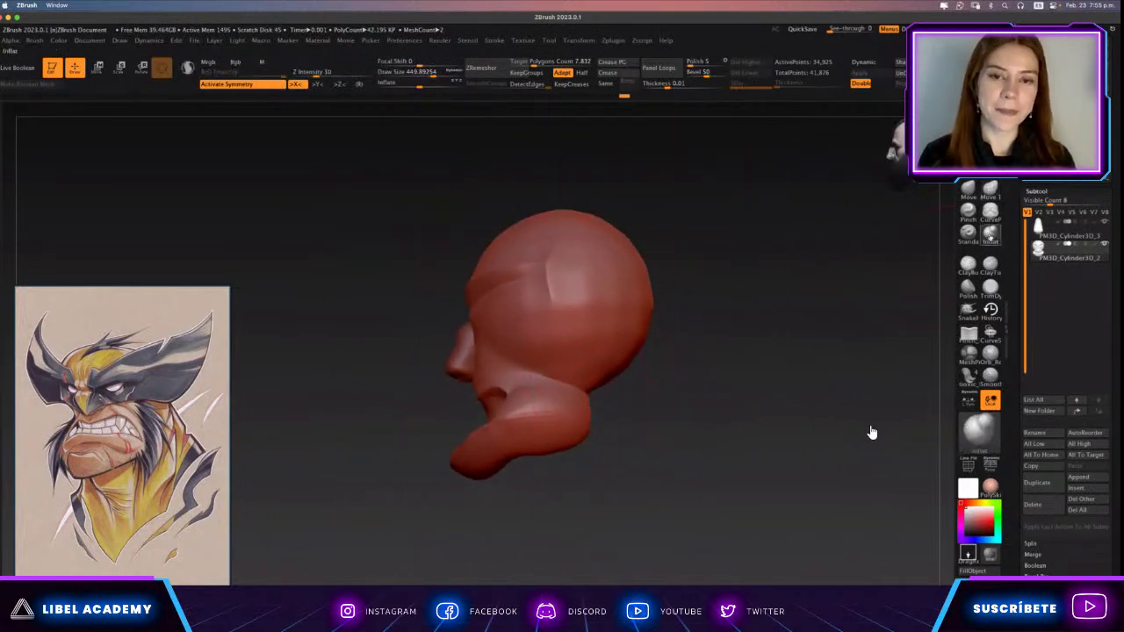
pyautogui.moveTo(553, 404); pyautogui.dragTo(596, 456)
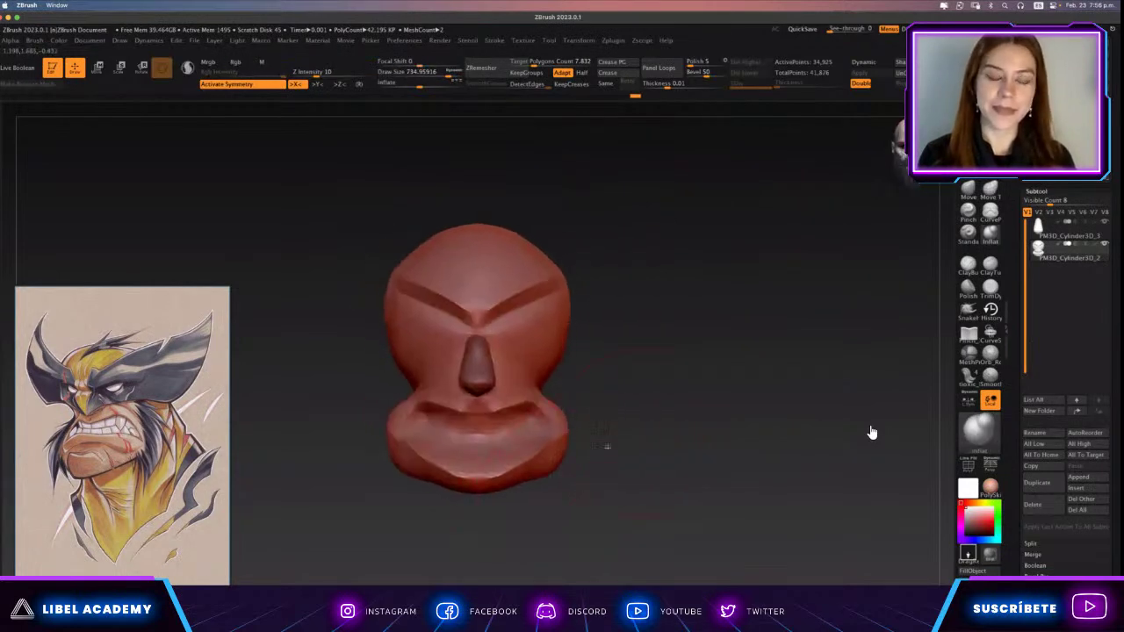
# Inflate test bulges over both eye areas, then smooth them back out.
pyautogui.click(974, 240)
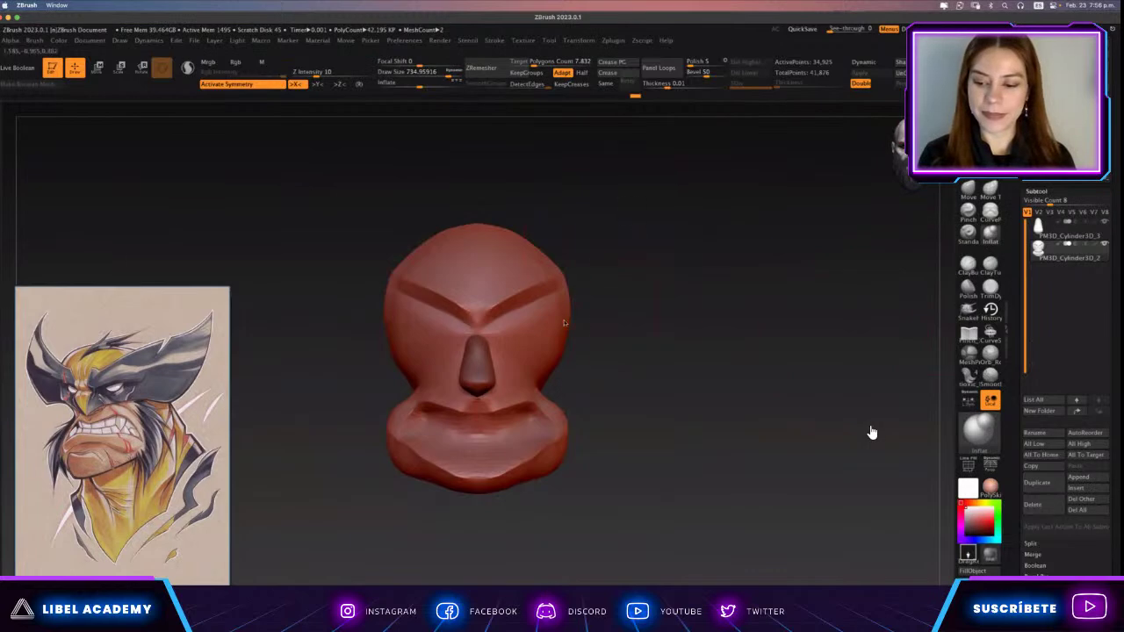
pyautogui.scroll(3, 527, 387)
pyautogui.press('s')
pyautogui.moveTo(551, 386)
pyautogui.mouseDown()
pyautogui.moveTo(518, 386)
pyautogui.moveTo(566, 377)
pyautogui.moveTo(603, 439)
pyautogui.mouseUp()
pyautogui.moveTo(747, 491)
pyautogui.keyDown('alt'); pyautogui.mouseDown()
pyautogui.moveTo(746, 378)
pyautogui.moveTo(615, 351)
pyautogui.mouseUp(); pyautogui.keyUp('alt')
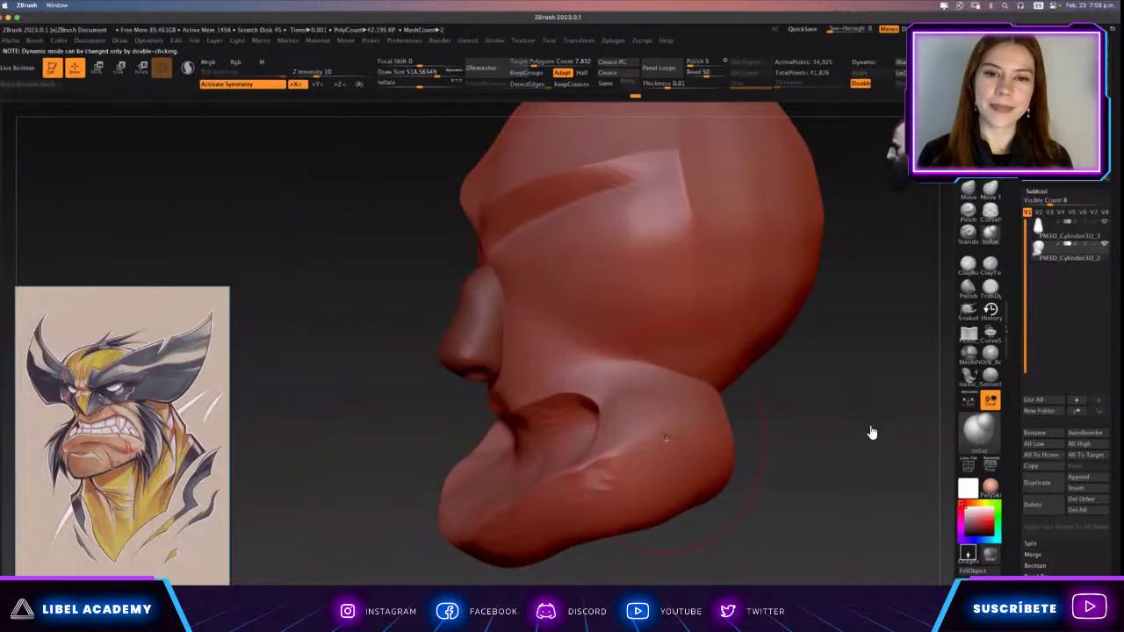
# Check the head's profiles, then pull the jaw and cheek bulges inward for a narrower chin.
pyautogui.moveTo(632, 465)
pyautogui.mouseDown()
pyautogui.moveTo(685, 457)
pyautogui.moveTo(702, 474)
pyautogui.mouseUp()
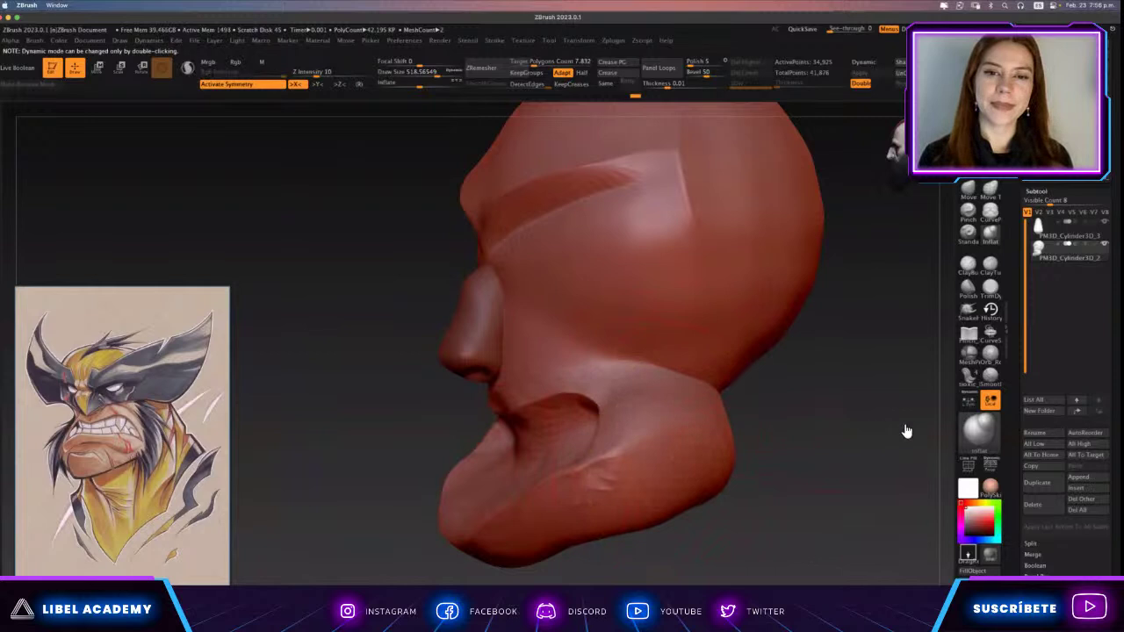
pyautogui.keyDown('shift'); pyautogui.moveTo(906, 430); pyautogui.dragTo(1057, 443); pyautogui.keyUp('shift')
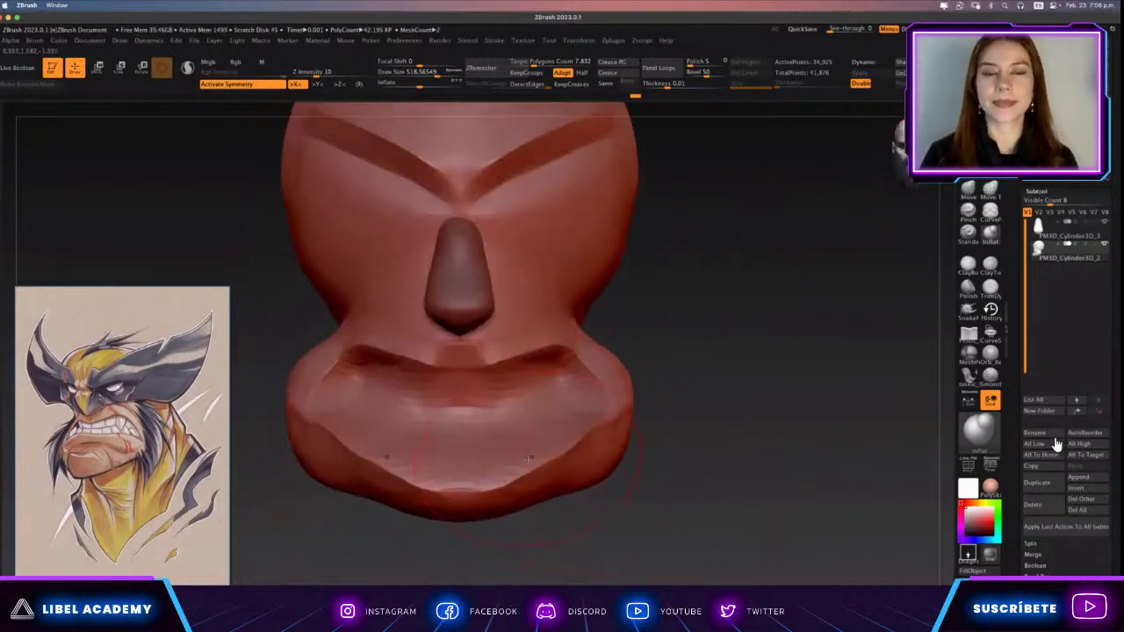
pyautogui.moveTo(591, 436); pyautogui.dragTo(558, 397)
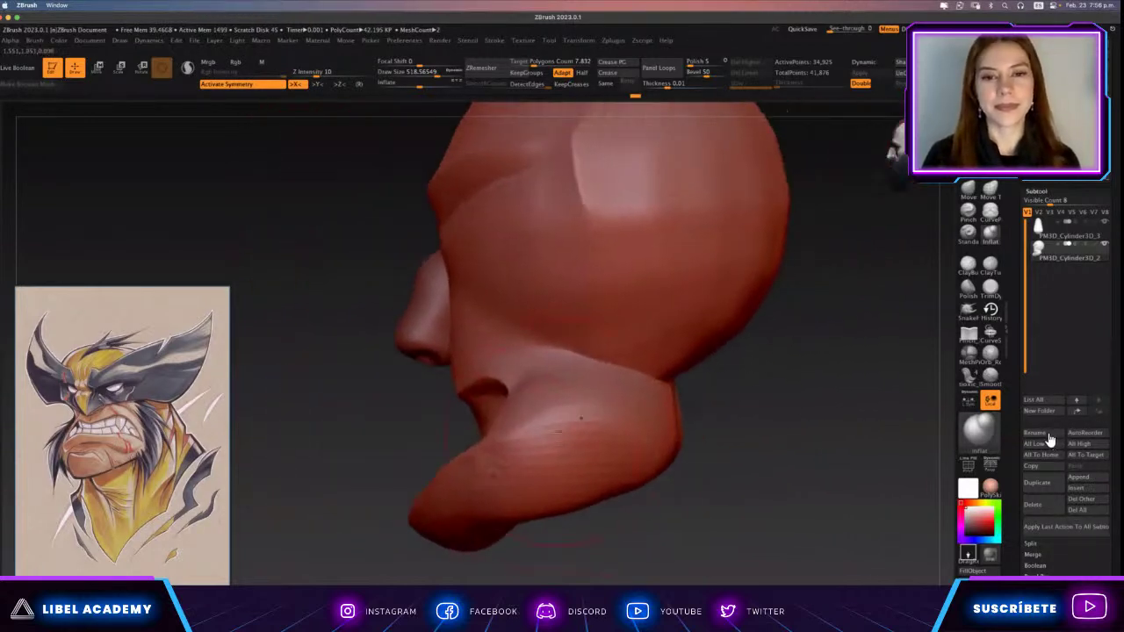
pyautogui.moveTo(558, 397)
pyautogui.keyDown('shift'); pyautogui.mouseDown()
pyautogui.moveTo(636, 403)
pyautogui.moveTo(480, 517)
pyautogui.mouseUp(); pyautogui.keyUp('shift')
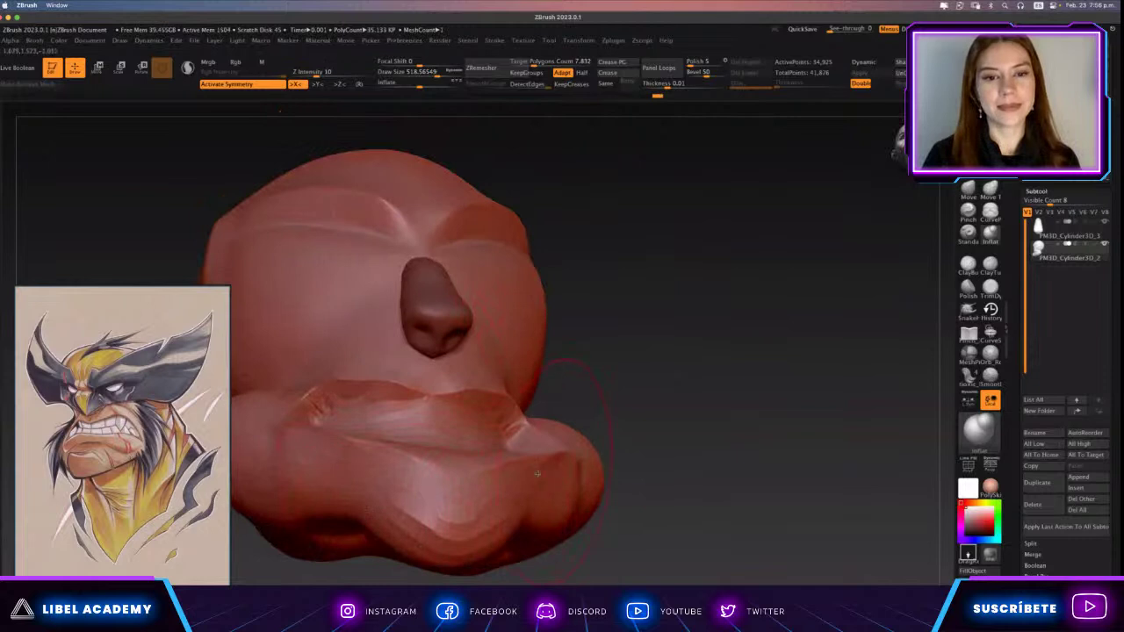
pyautogui.keyDown('shift'); pyautogui.moveTo(409, 536); pyautogui.dragTo(621, 470); pyautogui.keyUp('shift')
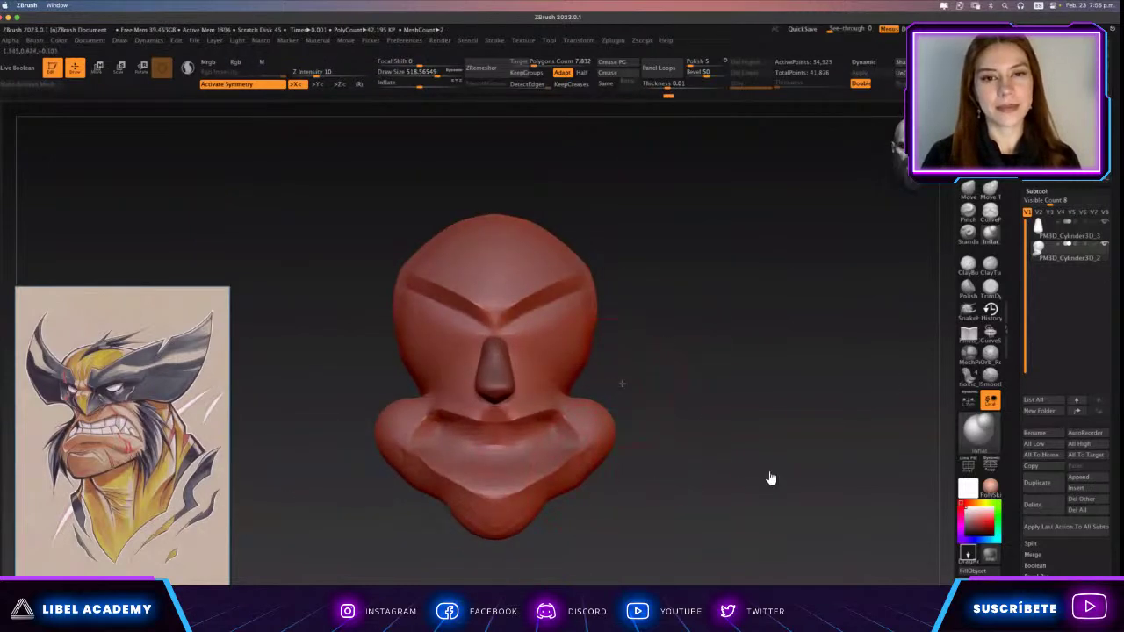
pyautogui.scroll(3, 770, 478)
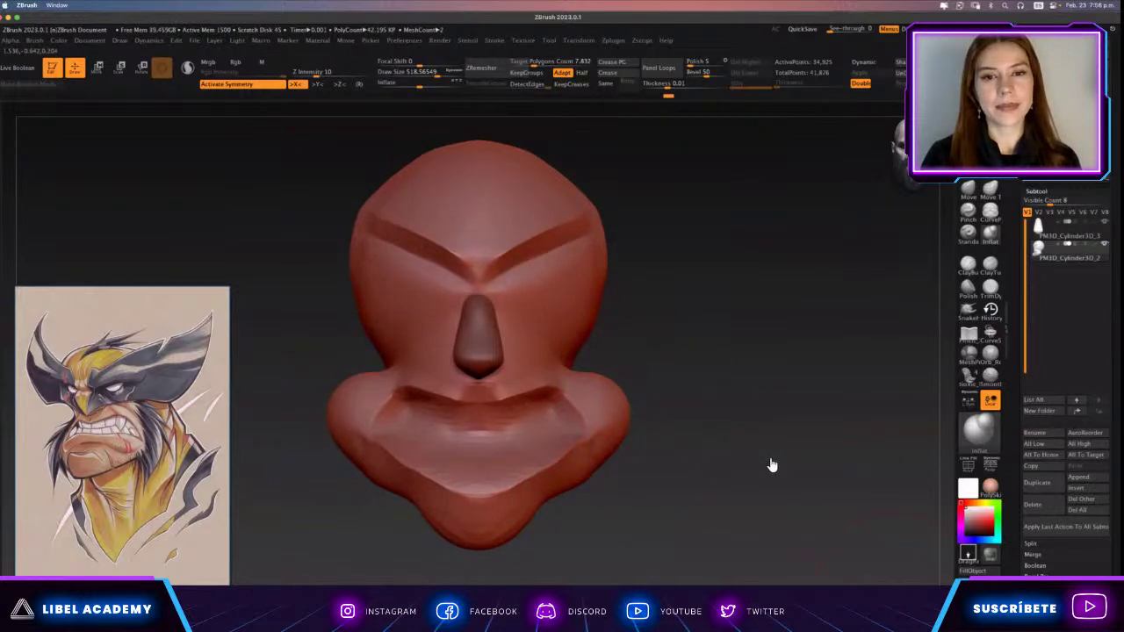
pyautogui.keyDown('shift'); pyautogui.moveTo(369, 492); pyautogui.dragTo(579, 492); pyautogui.keyUp('shift')
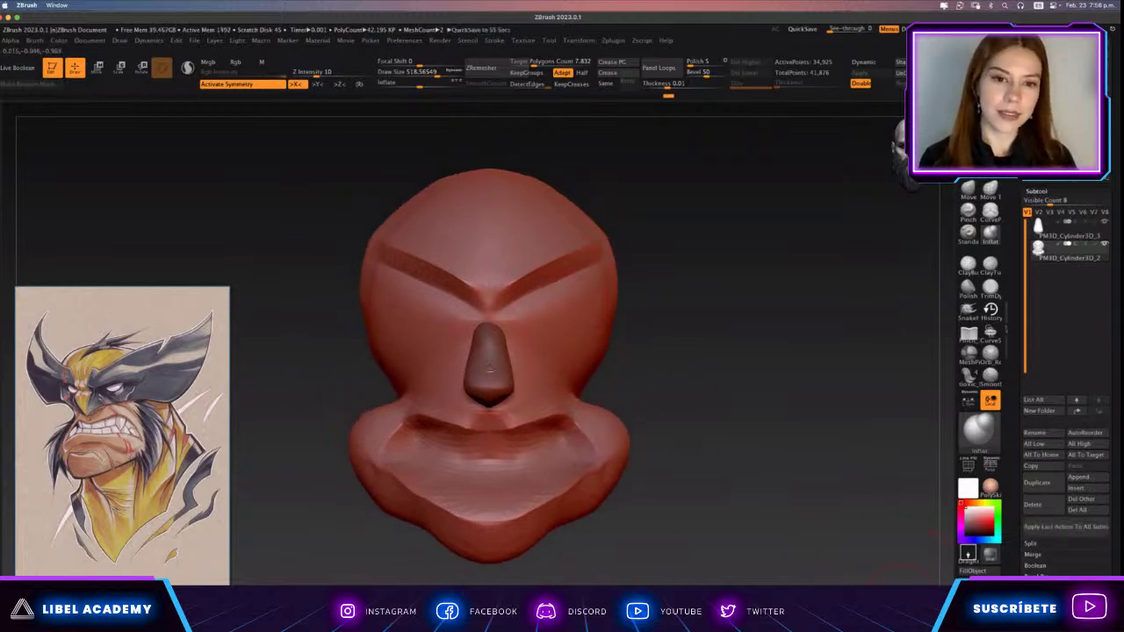
# Select the nose piece, test inflating its tip, undo it and store a morph target.
pyautogui.scroll(5, 492, 368)
pyautogui.keyDown('alt'); pyautogui.click(504, 386); pyautogui.keyUp('alt')
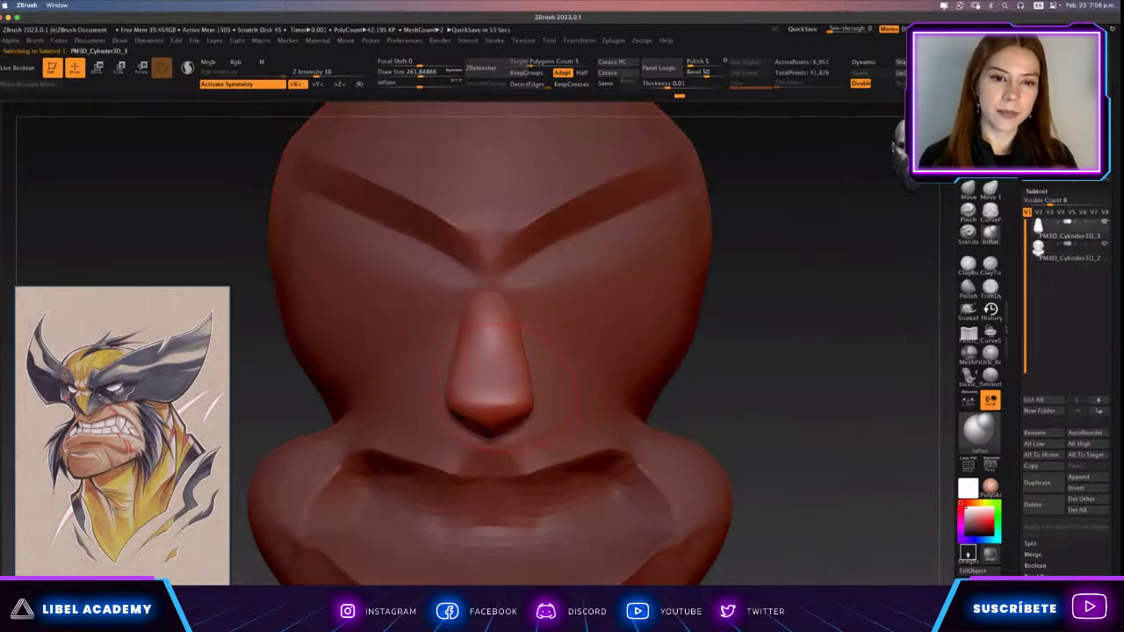
pyautogui.moveTo(480, 408); pyautogui.dragTo(490, 418)
pyautogui.moveTo(443, 402)
pyautogui.mouseDown(button='right')
pyautogui.moveTo(468, 417)
pyautogui.moveTo(562, 409)
pyautogui.mouseUp(button='right')
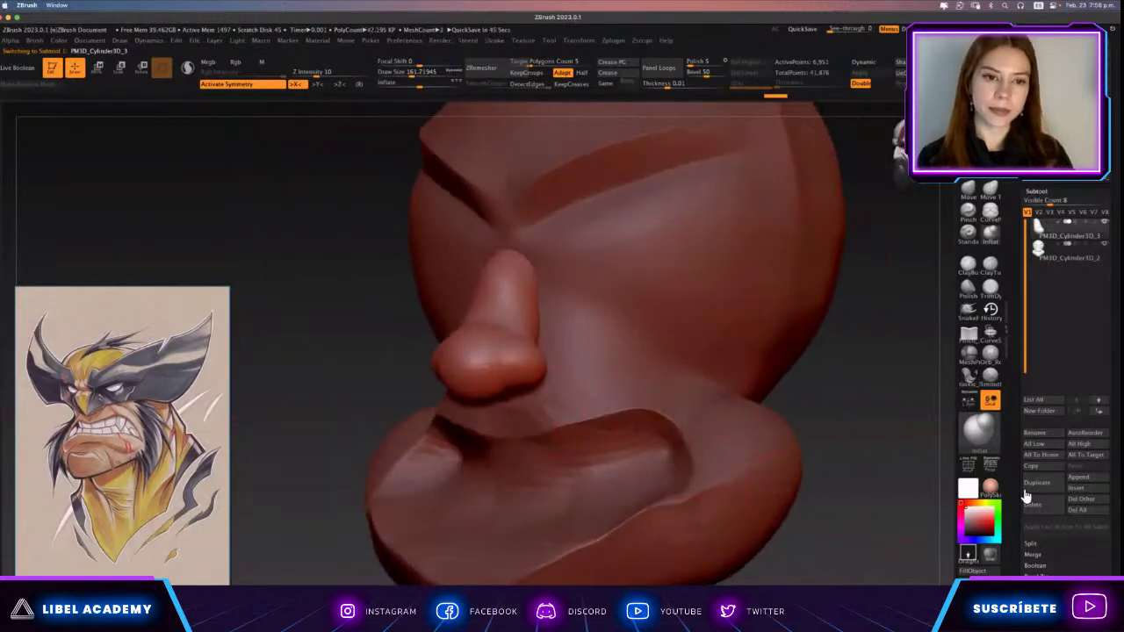
pyautogui.hotkey('ctrl', 'z')
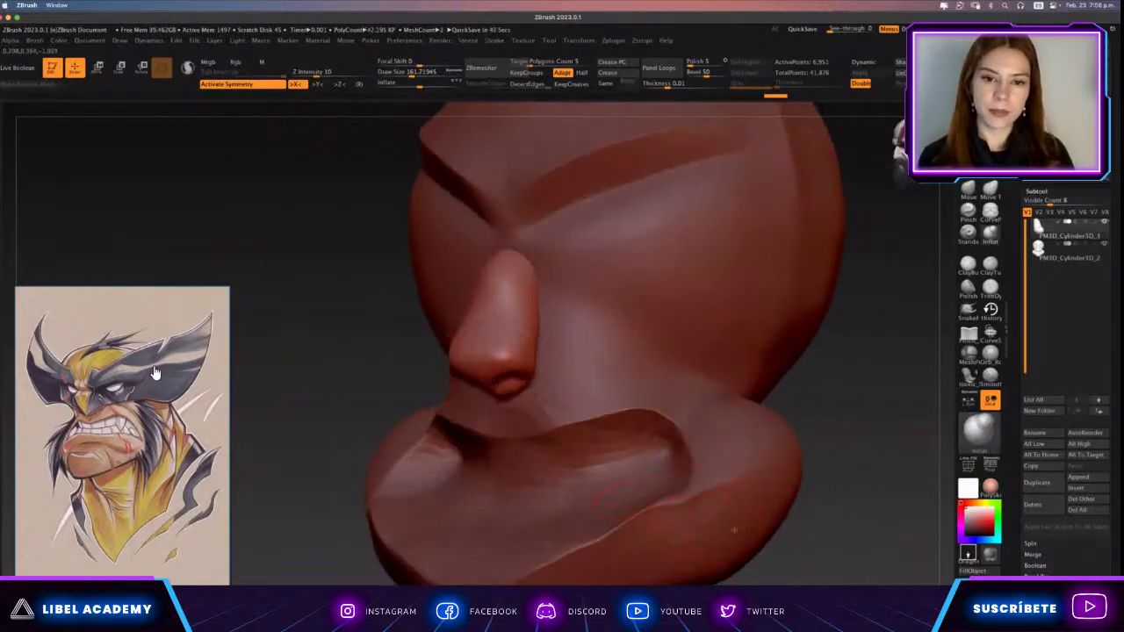
pyautogui.hotkey('ctrl', 'shift', 'm')
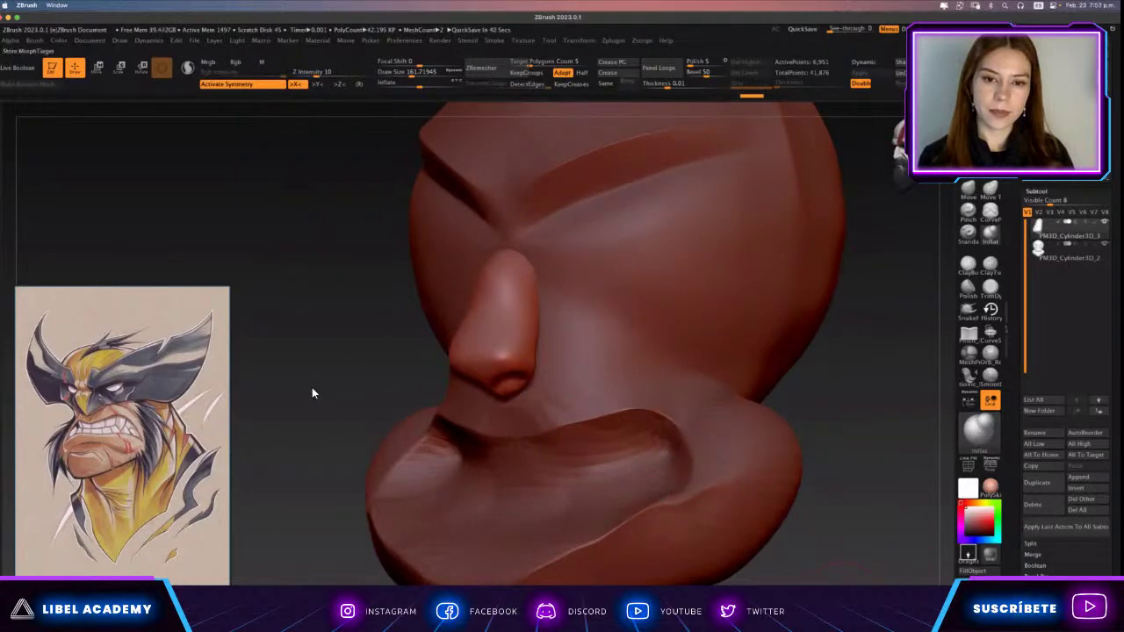
pyautogui.moveTo(312, 393)
pyautogui.keyDown('shift'); pyautogui.mouseDown(button='right')
pyautogui.moveTo(348, 400)
pyautogui.moveTo(376, 425)
pyautogui.moveTo(638, 545)
pyautogui.moveTo(685, 360)
pyautogui.mouseUp(button='right'); pyautogui.keyUp('shift')
# Enlarge the brush and rework the nose base slightly wider and rounder, undoing overshoots.
pyautogui.press('s')
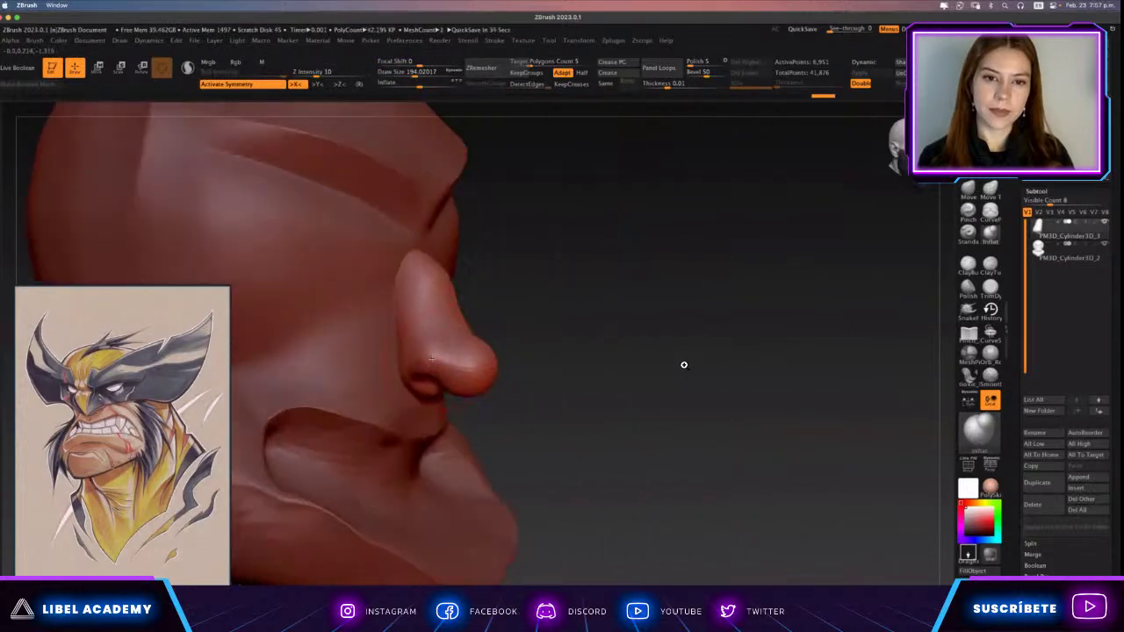
pyautogui.keyDown('shift'); pyautogui.moveTo(662, 401); pyautogui.dragTo(545, 405, button='right'); pyautogui.keyUp('shift')
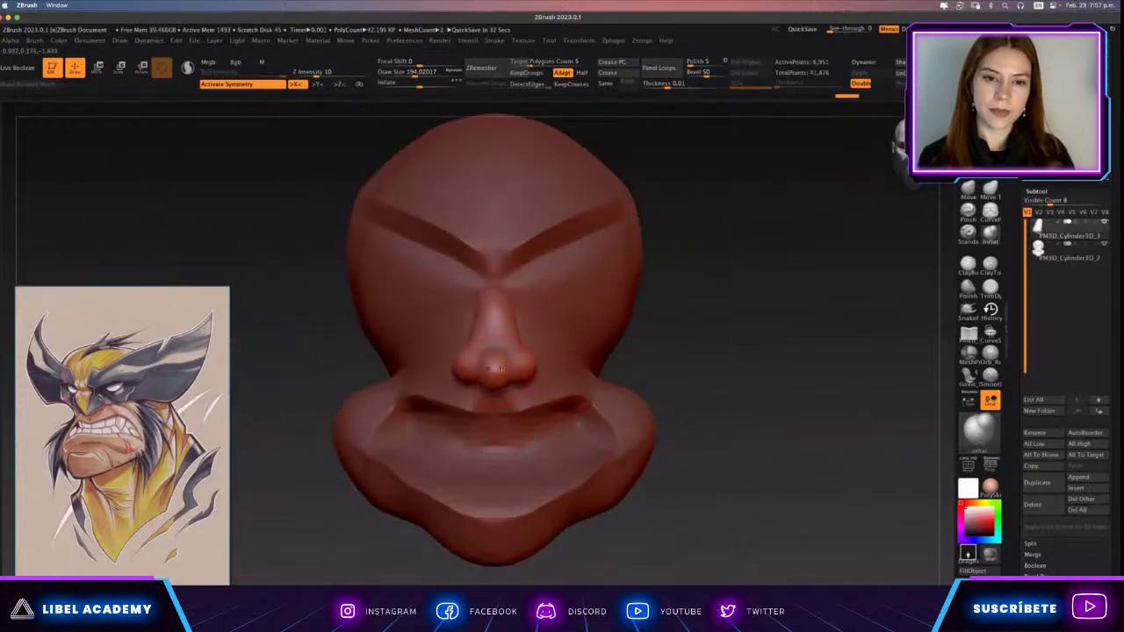
pyautogui.press(']')
pyautogui.press(']')
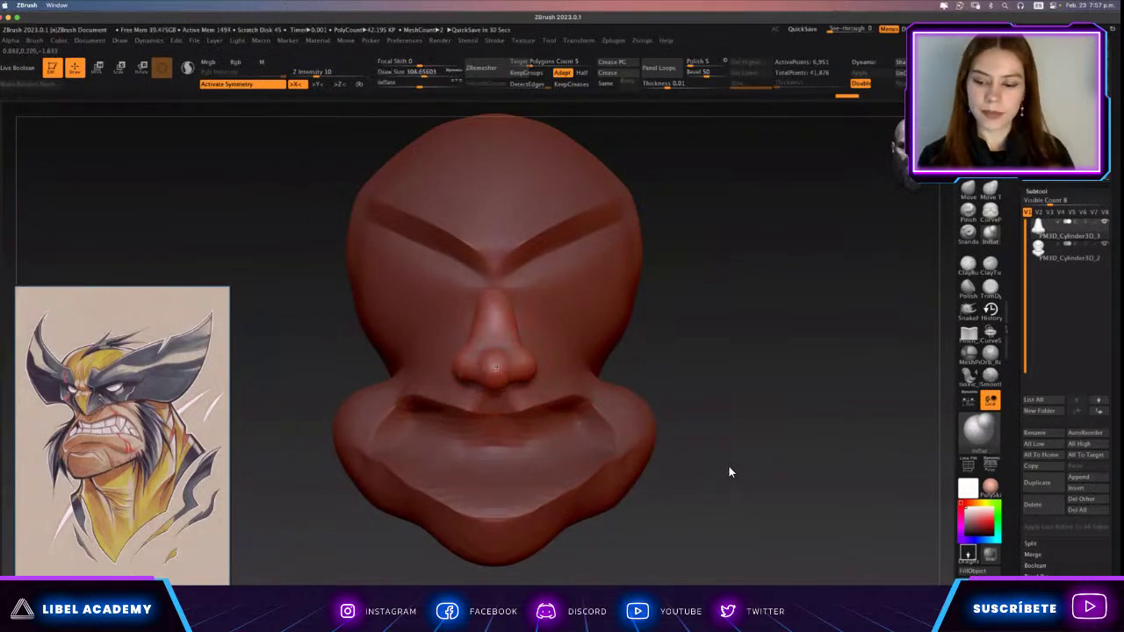
pyautogui.moveTo(728, 472); pyautogui.dragTo(546, 395, button='right')
pyautogui.press(']')
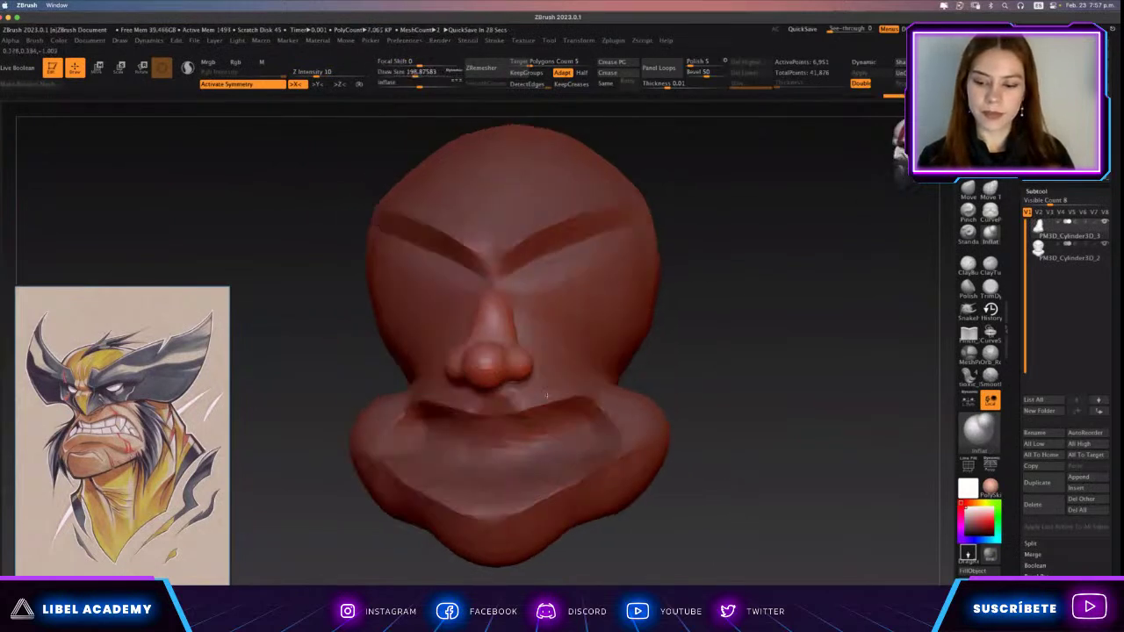
pyautogui.moveTo(914, 536); pyautogui.dragTo(896, 539, button='right')
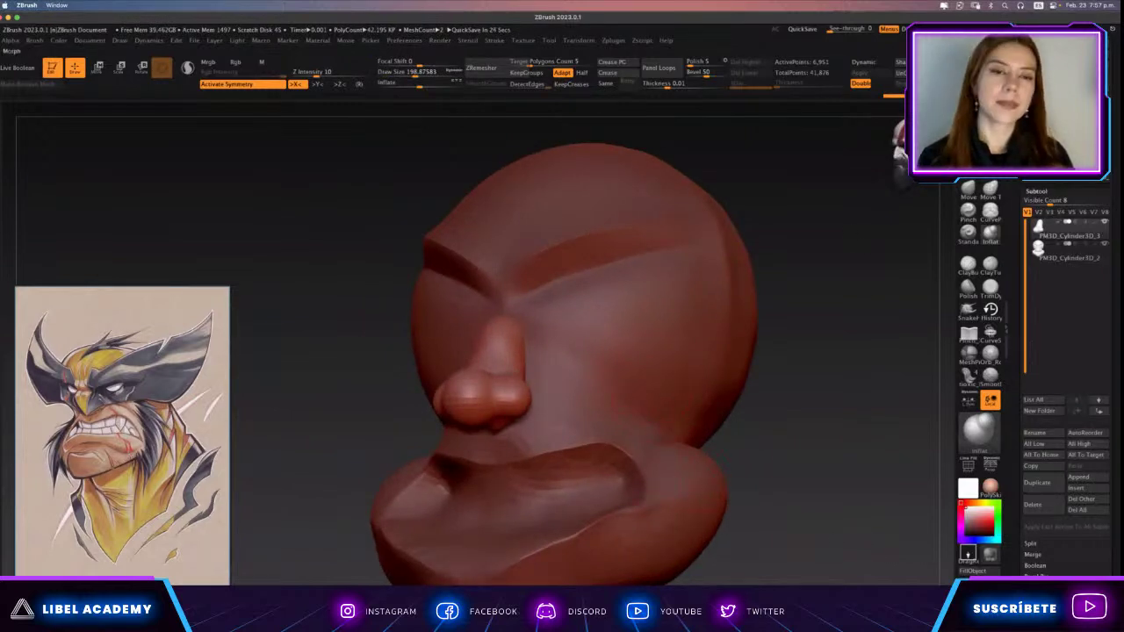
pyautogui.hotkey('ctrl', 'z')
pyautogui.hotkey('ctrl', 'z')
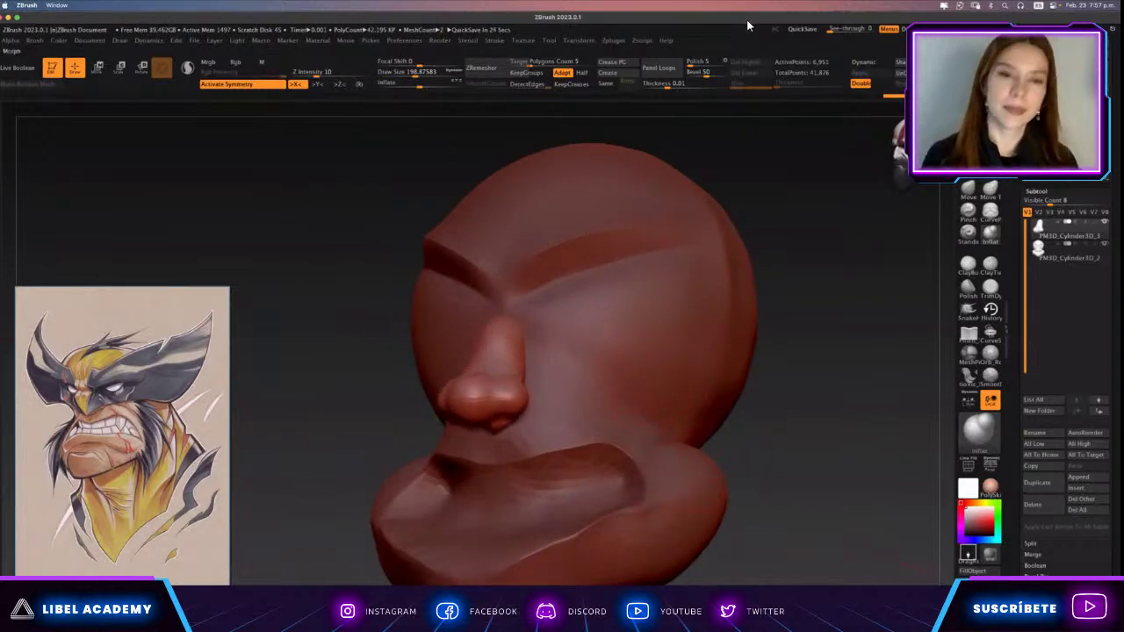
pyautogui.hotkey('ctrl', 'z')
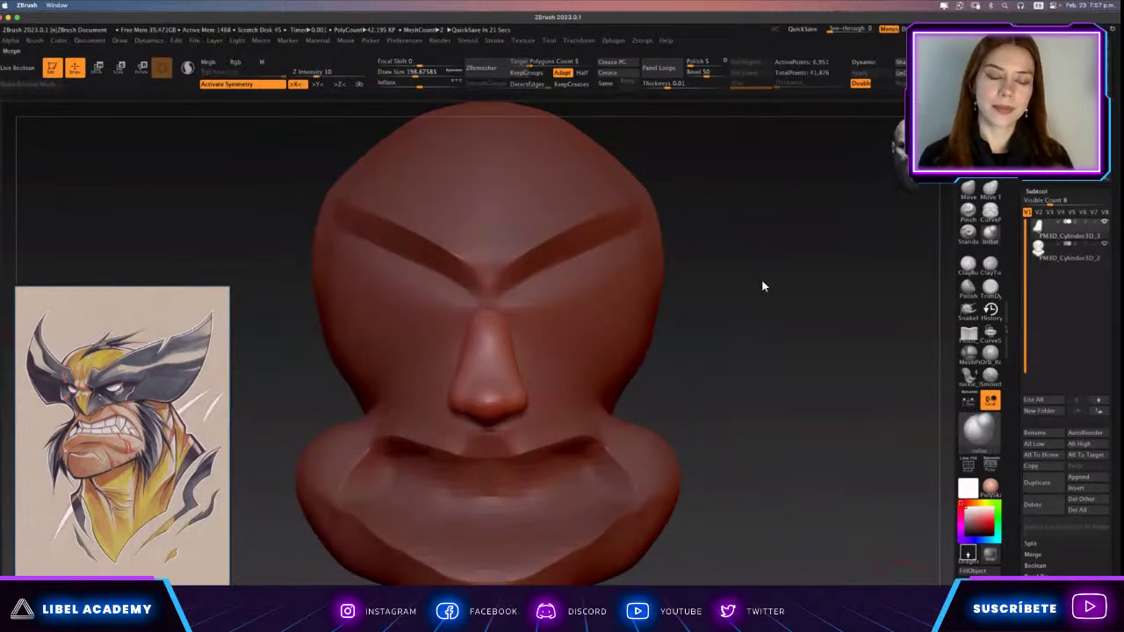
pyautogui.hotkey('ctrl', 'z')
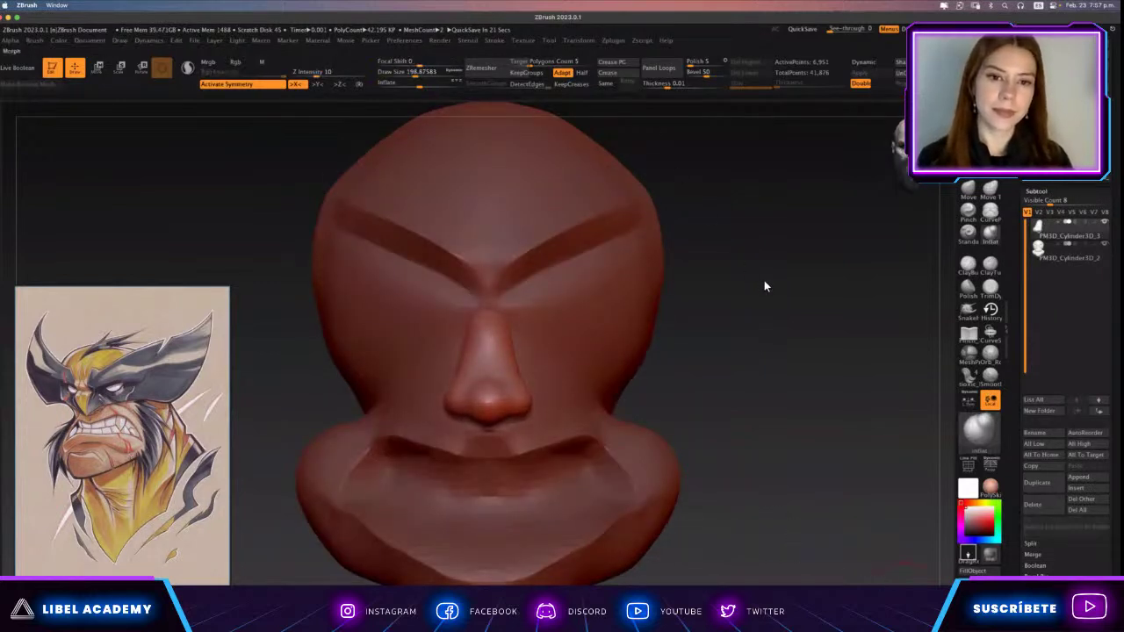
pyautogui.hotkey('ctrl', 'z')
pyautogui.hotkey('ctrl', 'z')
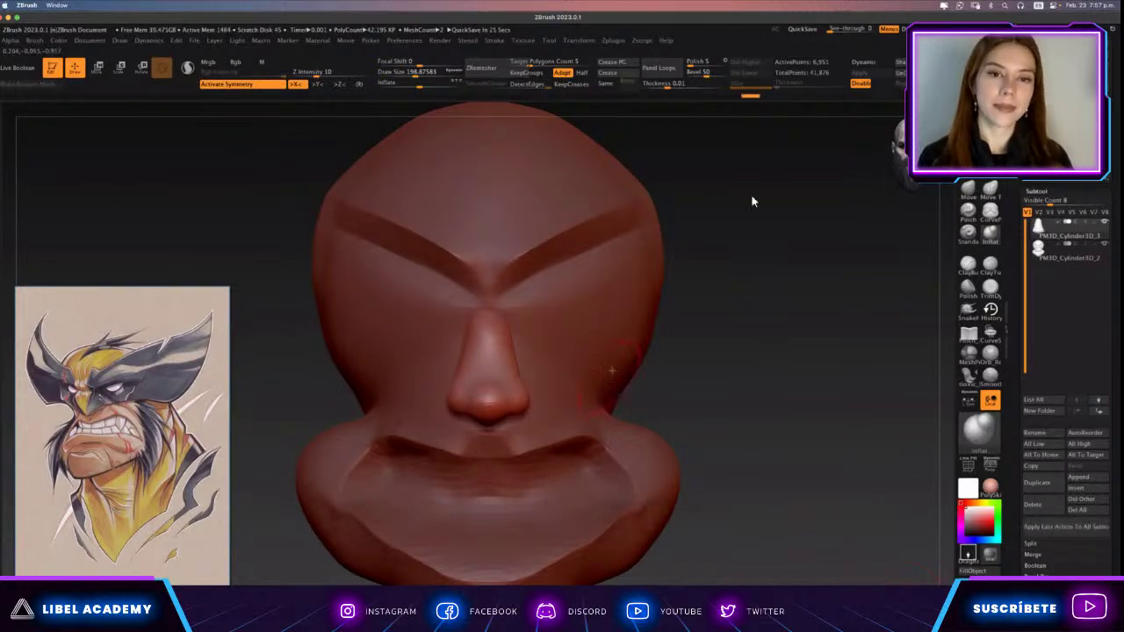
pyautogui.moveTo(752, 201)
pyautogui.mouseDown()
pyautogui.moveTo(605, 374)
pyautogui.moveTo(675, 375)
pyautogui.mouseUp()
# With the Pinch brush on the head subtool, deepen both brow ridges and carve a band beneath them.
pyautogui.press('s')
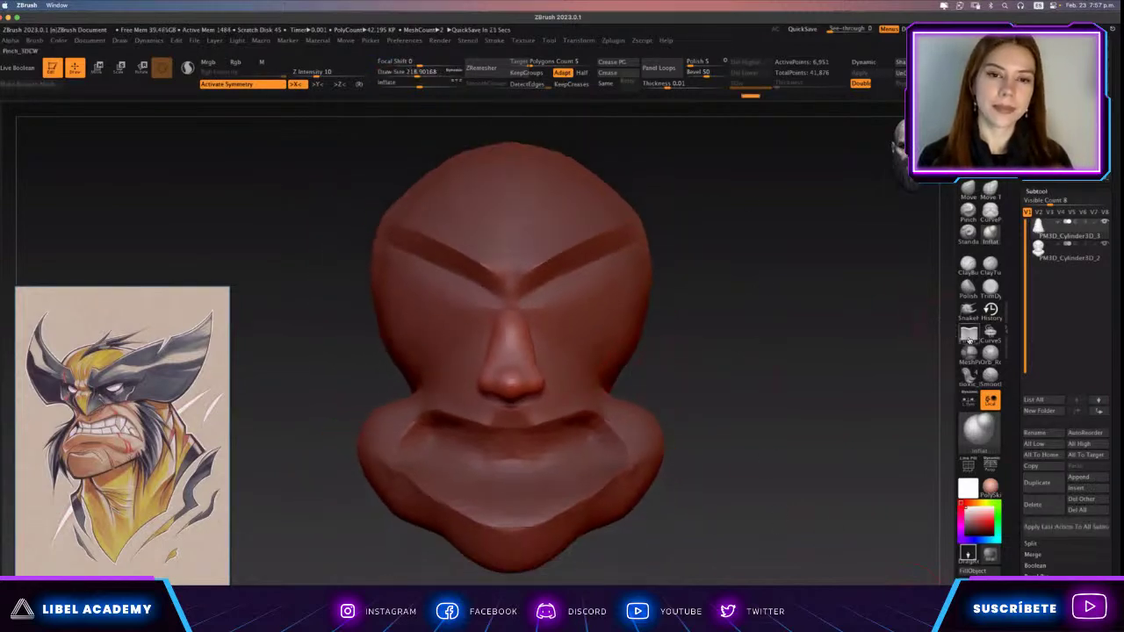
pyautogui.click(968, 333)
pyautogui.moveTo(419, 133)
pyautogui.keyDown('alt'); pyautogui.mouseDown()
pyautogui.moveTo(747, 307)
pyautogui.moveTo(615, 331)
pyautogui.moveTo(717, 323)
pyautogui.mouseUp(); pyautogui.keyUp('alt')
pyautogui.press('s')
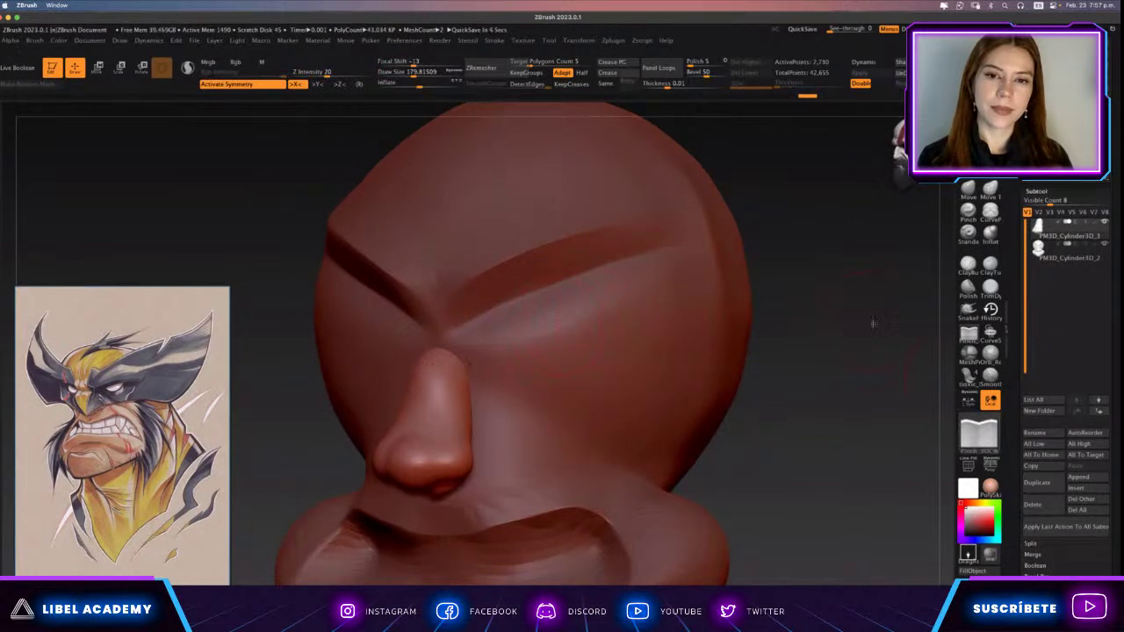
pyautogui.moveTo(874, 324); pyautogui.dragTo(891, 321)
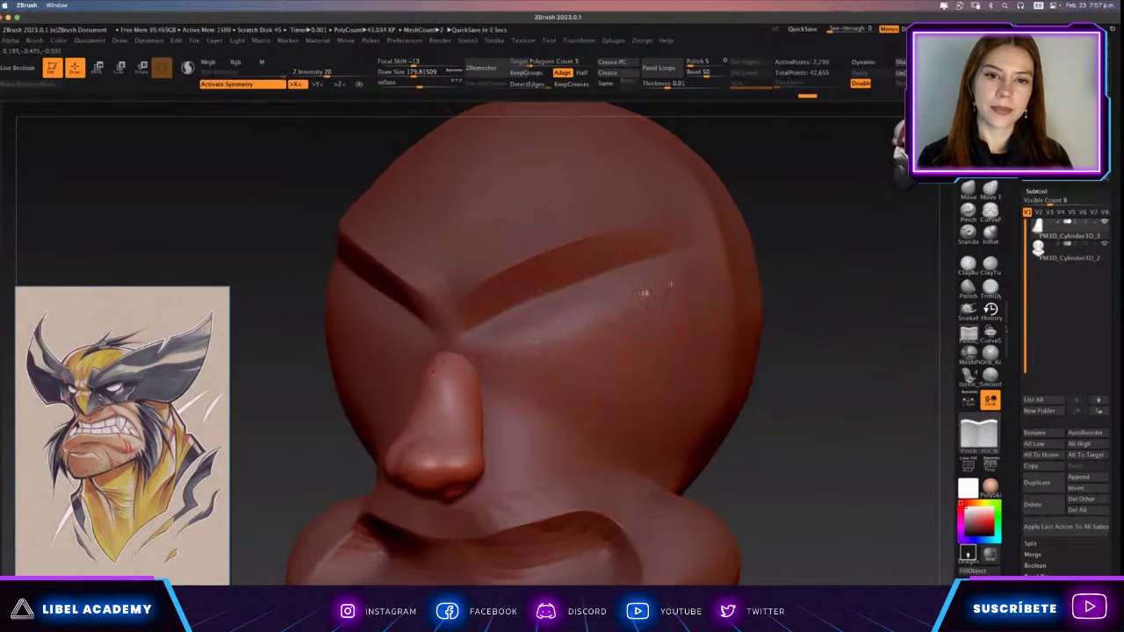
pyautogui.keyDown('alt'); pyautogui.click(615, 349); pyautogui.keyUp('alt')
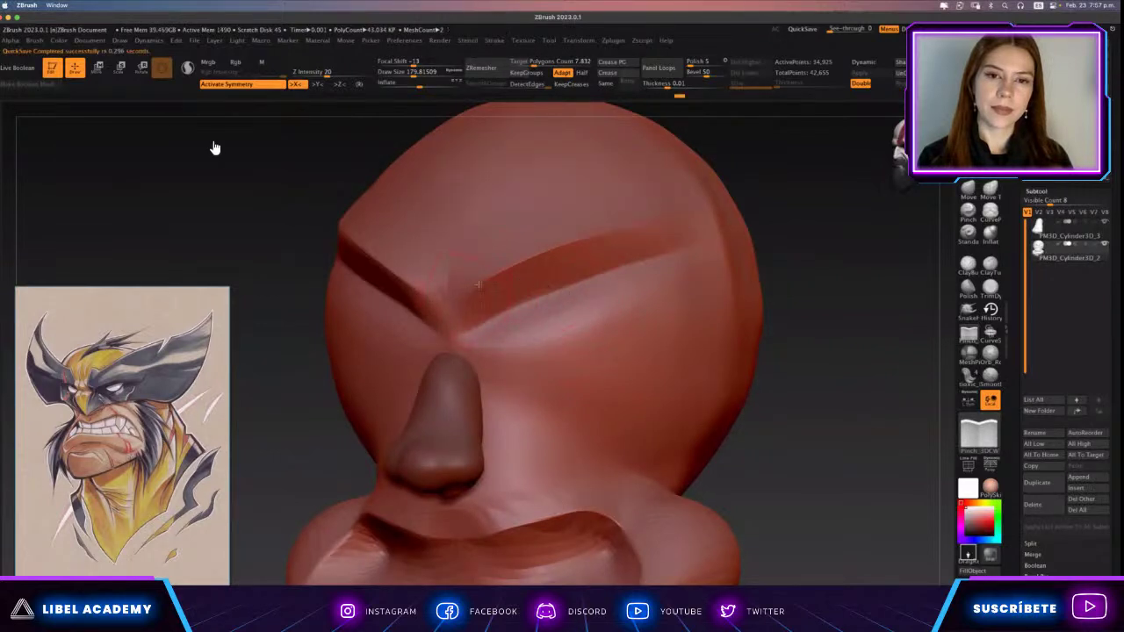
pyautogui.moveTo(478, 284); pyautogui.dragTo(657, 211)
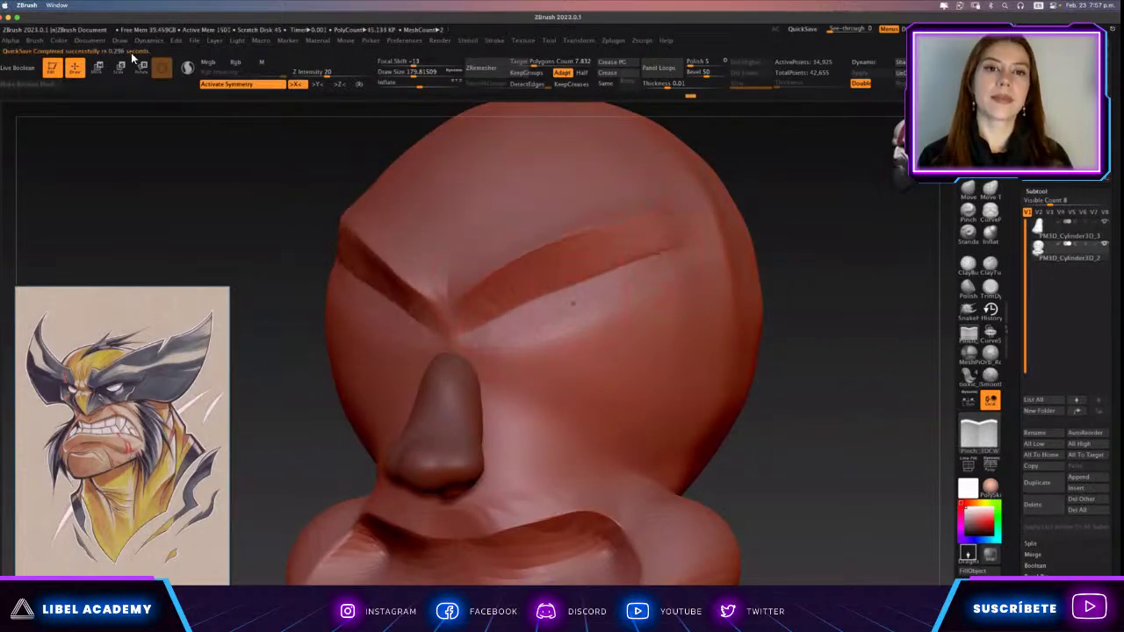
pyautogui.moveTo(518, 360); pyautogui.dragTo(676, 294)
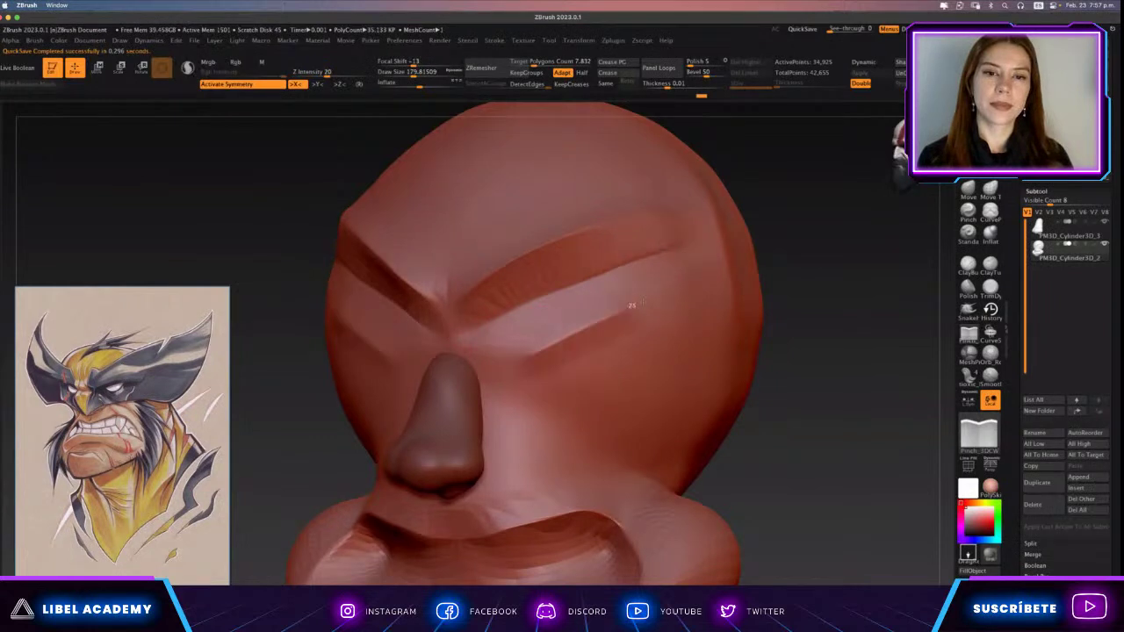
pyautogui.keyDown('shift'); pyautogui.moveTo(141, 125); pyautogui.dragTo(625, 351); pyautogui.keyUp('shift')
# Enlarge the brush and orbit to inspect the head's sides and back.
pyautogui.scroll(-5, 625, 351)
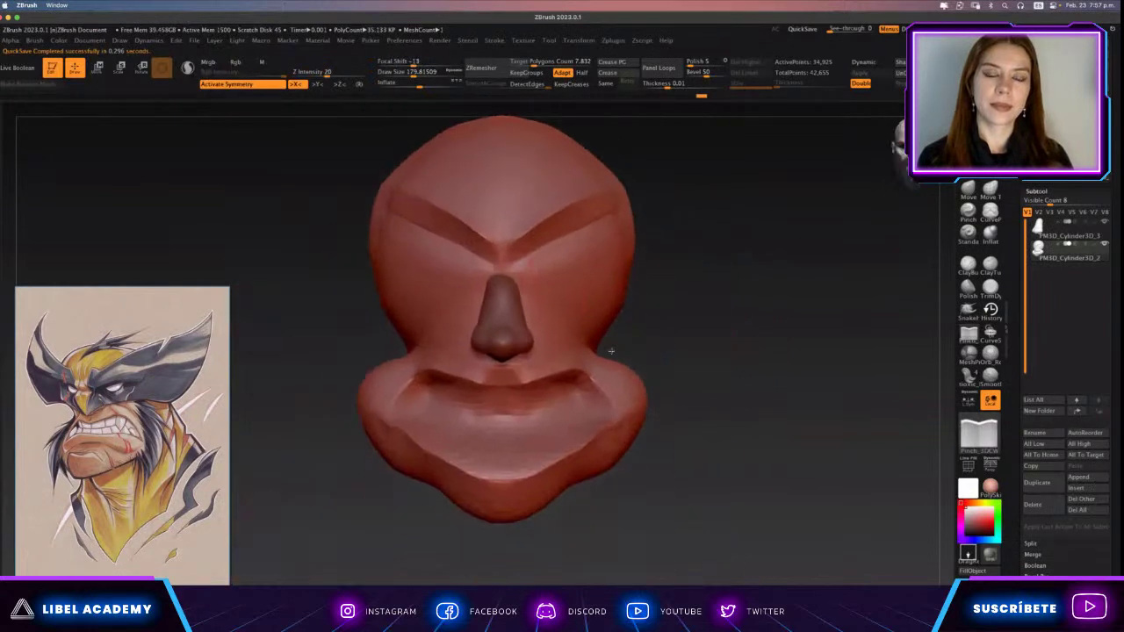
pyautogui.press(']')
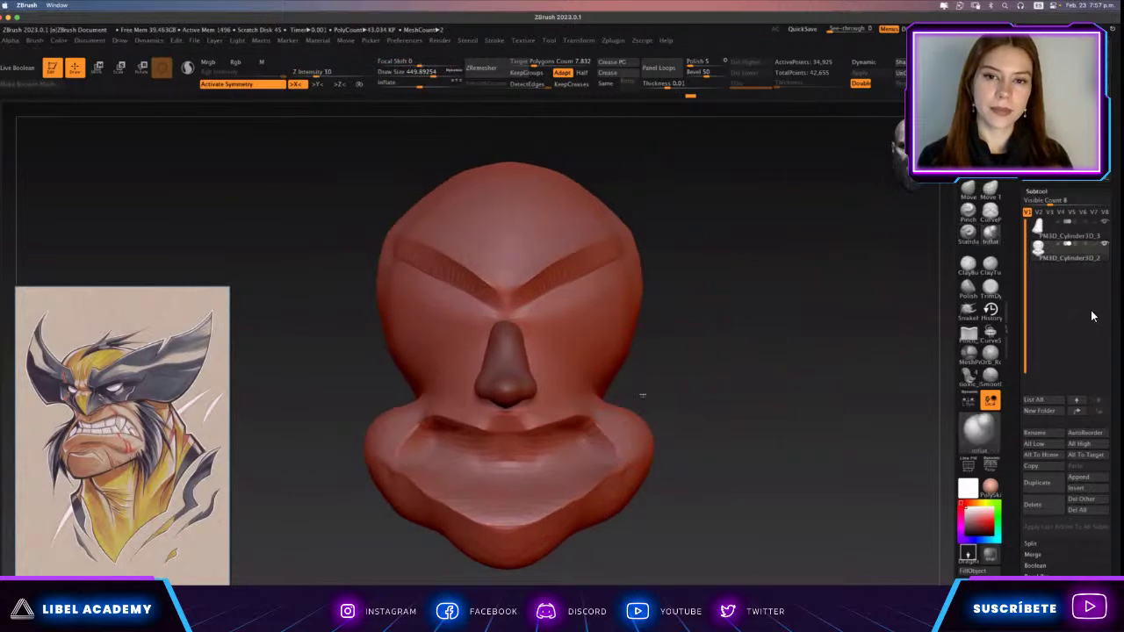
pyautogui.moveTo(449, 487); pyautogui.dragTo(290, 491)
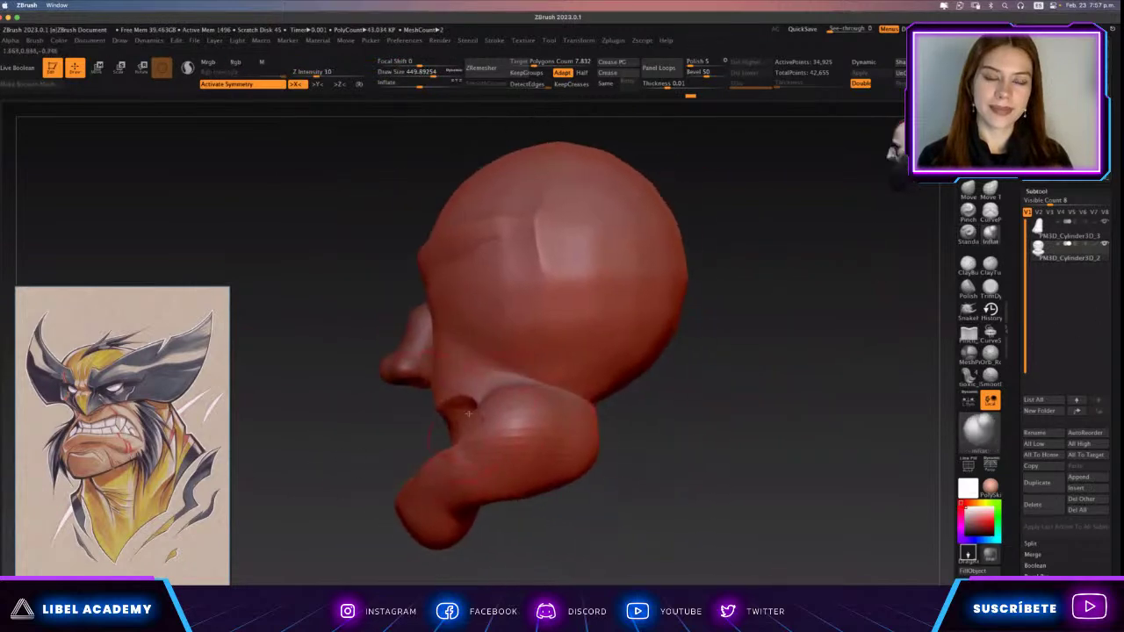
pyautogui.press(']')
pyautogui.press(']')
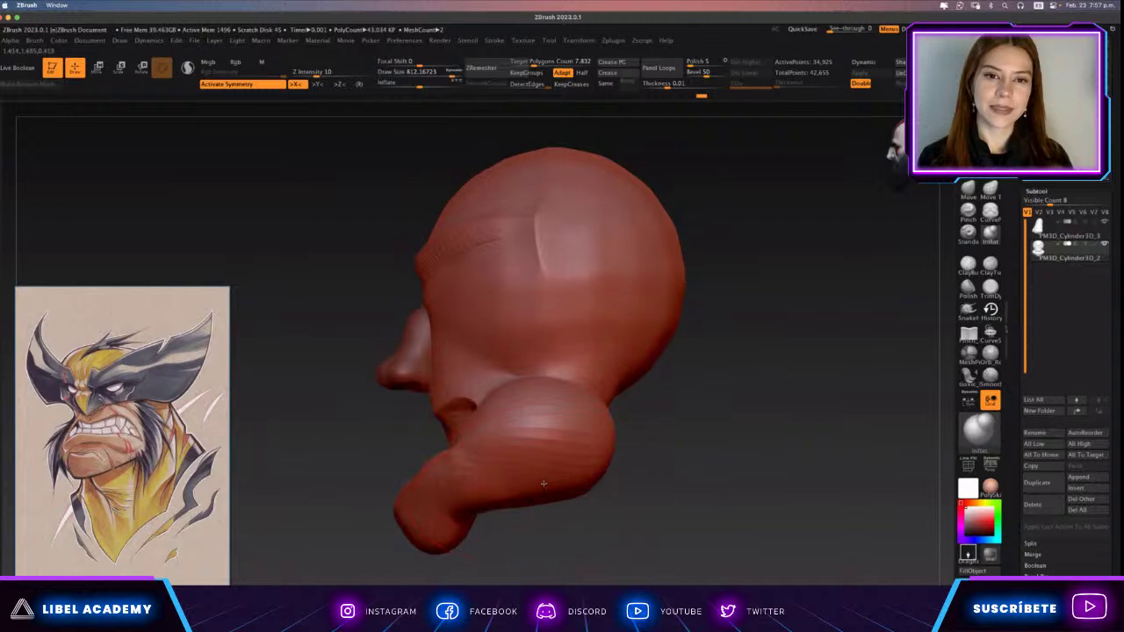
pyautogui.moveTo(562, 210); pyautogui.dragTo(369, 215)
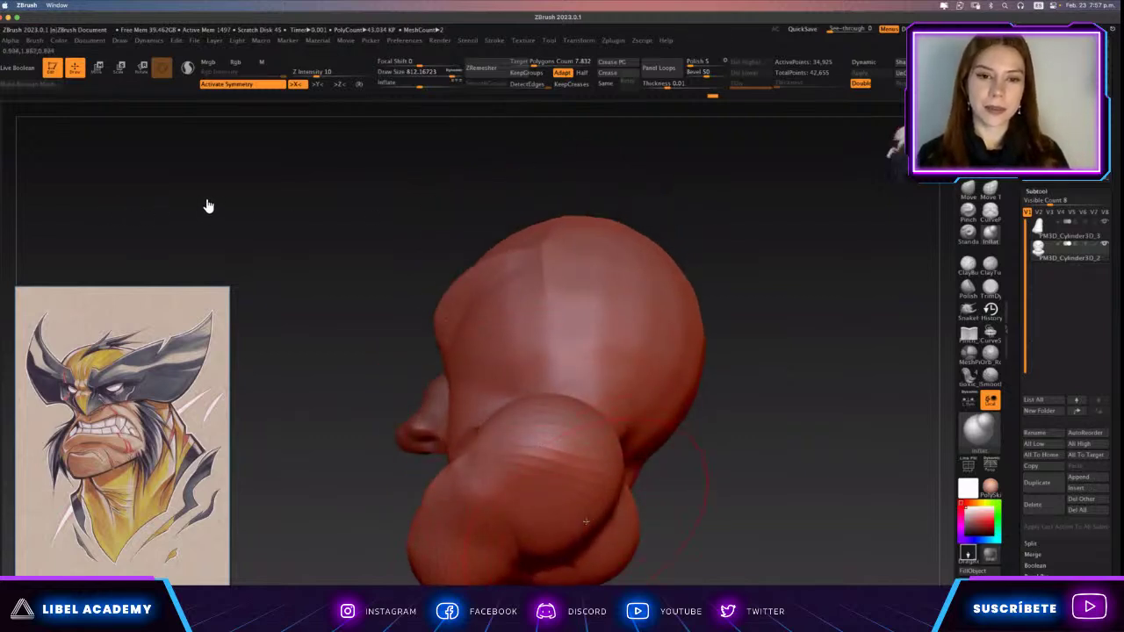
pyautogui.moveTo(205, 201); pyautogui.dragTo(289, 202)
pyautogui.moveTo(559, 497)
pyautogui.mouseDown()
pyautogui.moveTo(571, 437)
pyautogui.moveTo(602, 465)
pyautogui.moveTo(641, 449)
pyautogui.mouseUp()
# Smooth and reshape the mouth crease, then check it in profile, three-quarter and front views.
pyautogui.press('shift')
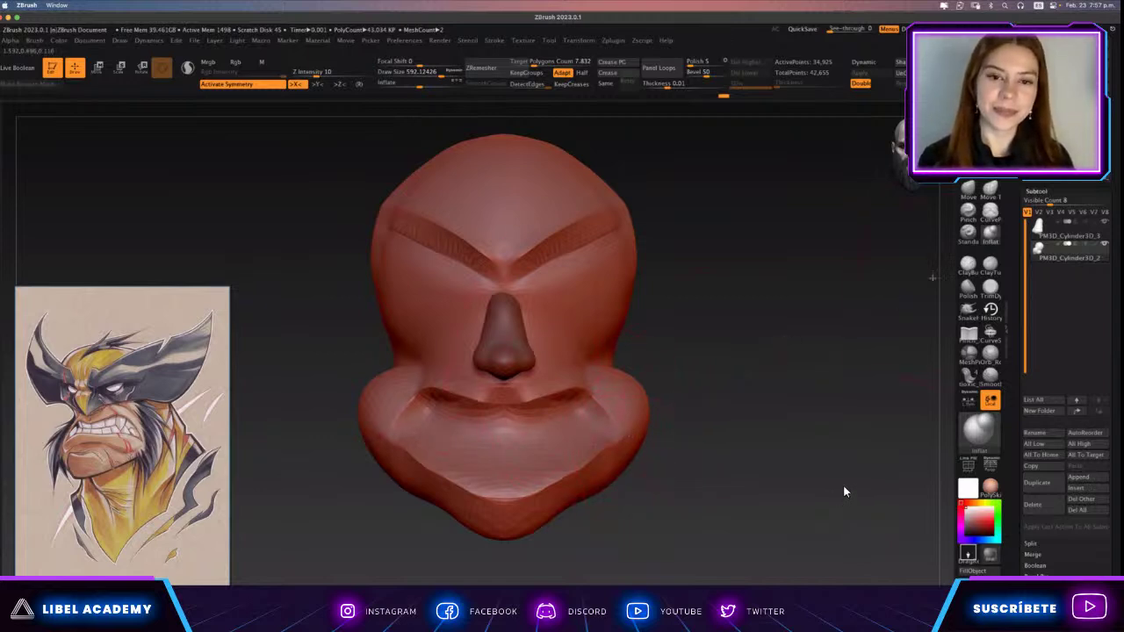
pyautogui.press('s')
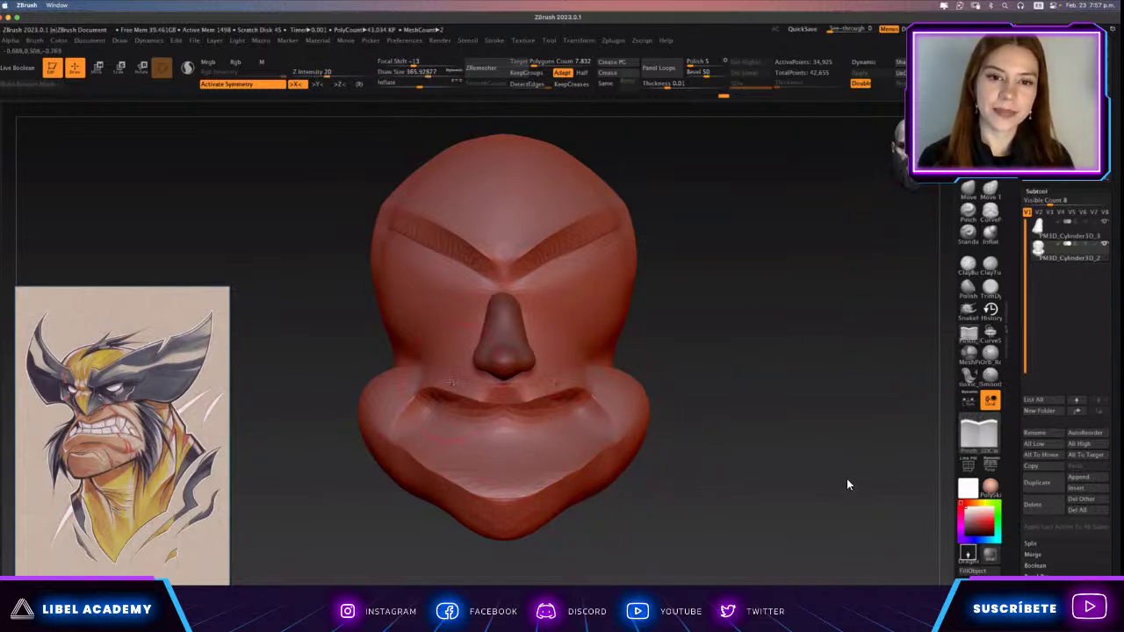
pyautogui.scroll(2, 847, 479)
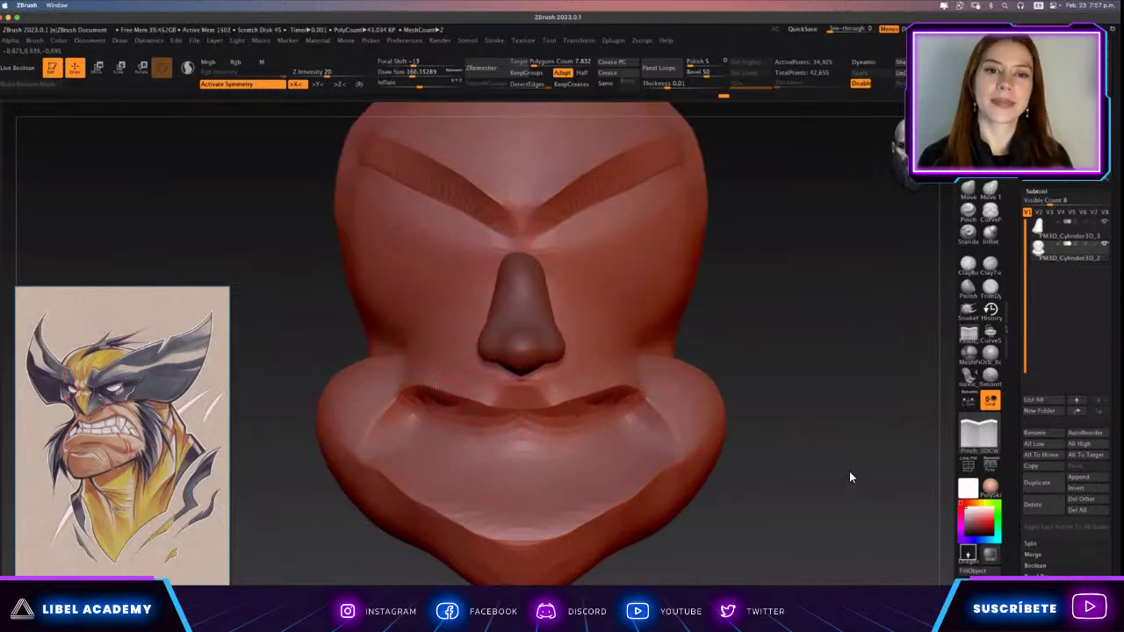
pyautogui.moveTo(421, 397); pyautogui.dragTo(614, 397)
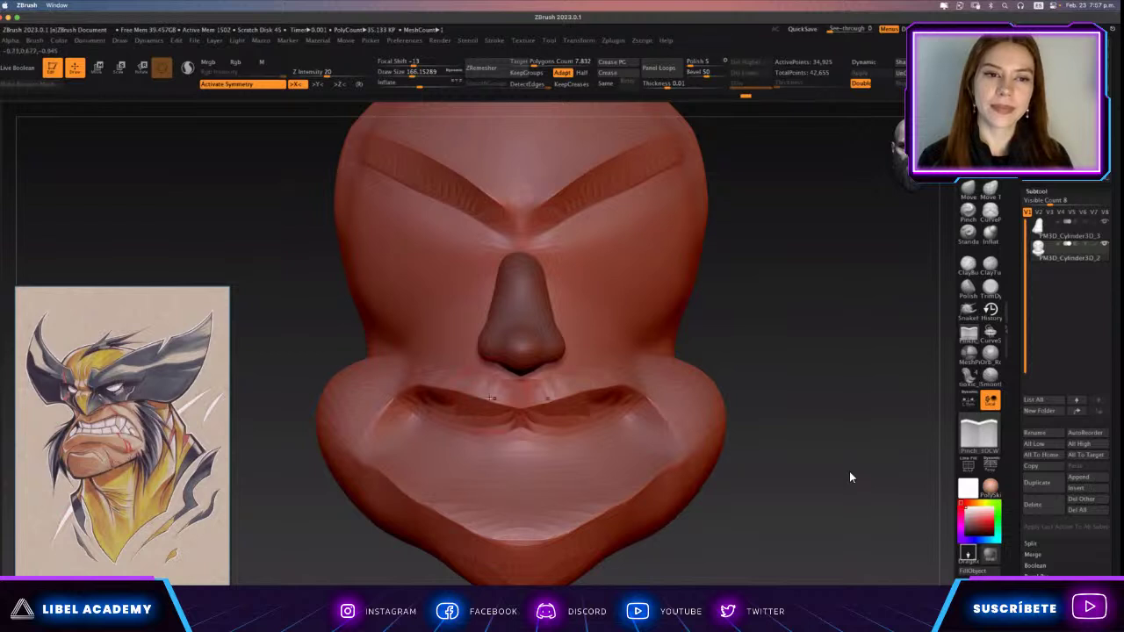
pyautogui.scroll(-3, 849, 475)
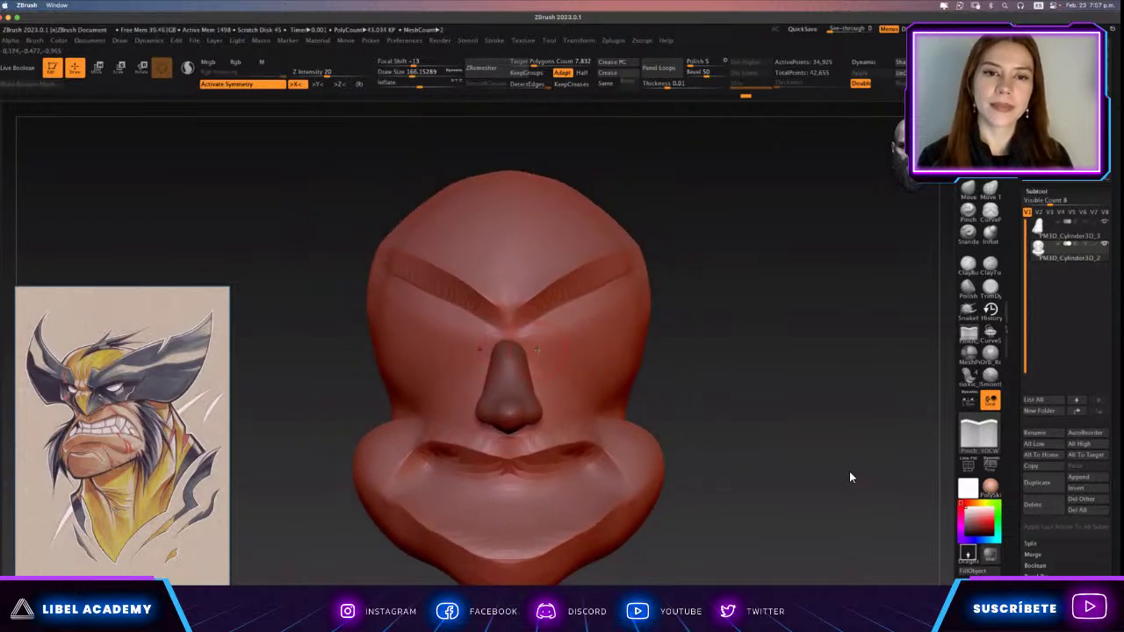
pyautogui.scroll(1, 849, 477)
pyautogui.scroll(2, 849, 477)
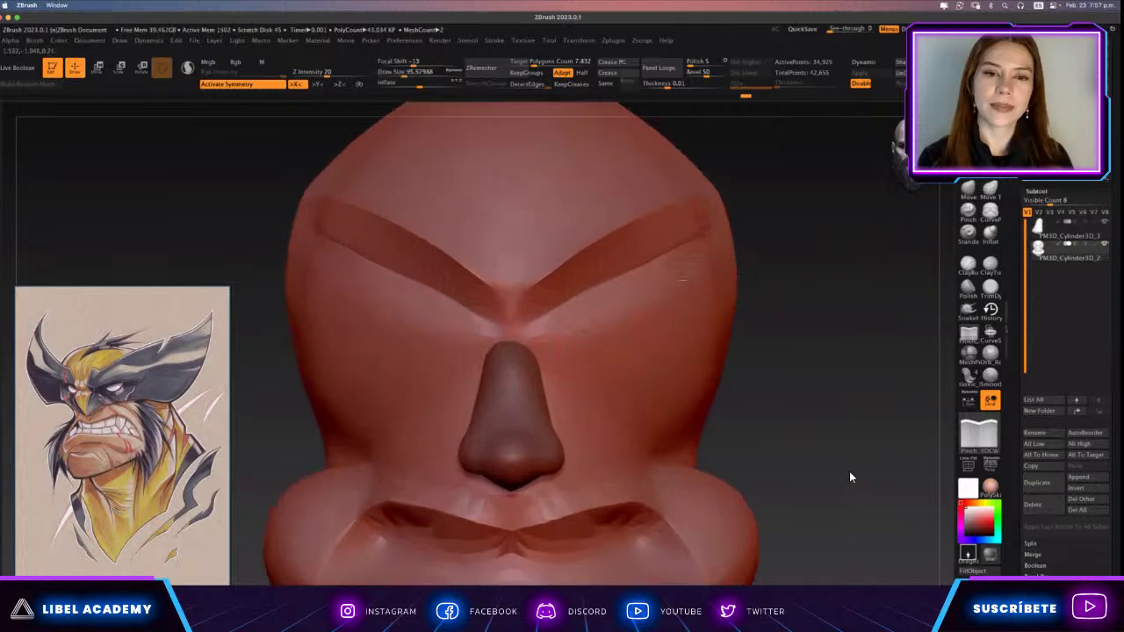
pyautogui.scroll(-2, 849, 476)
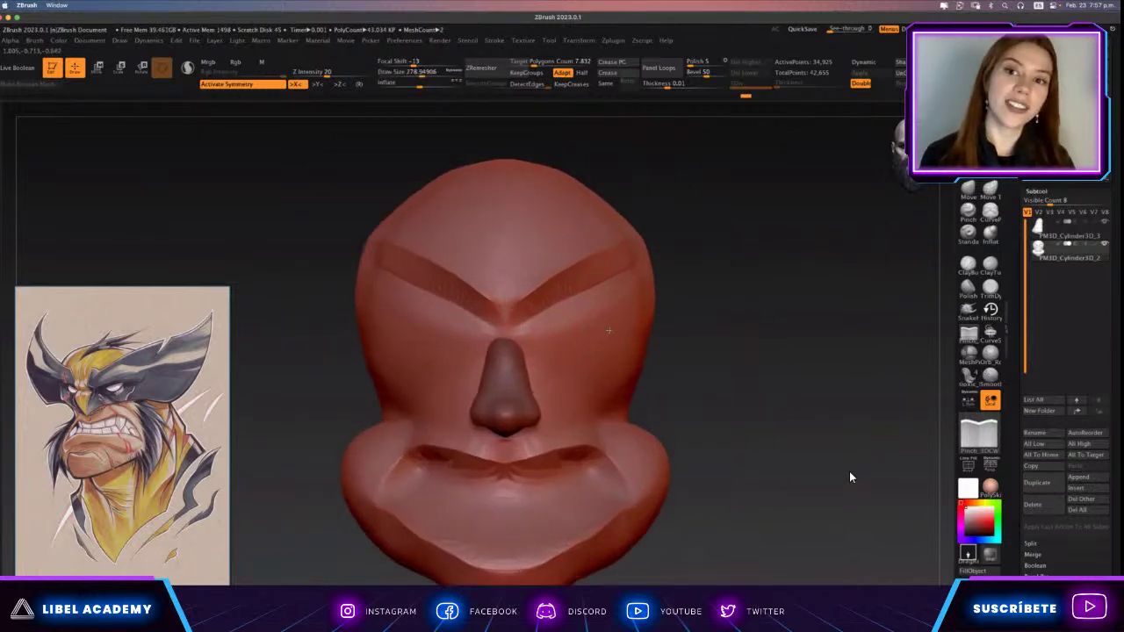
pyautogui.scroll(1, 849, 476)
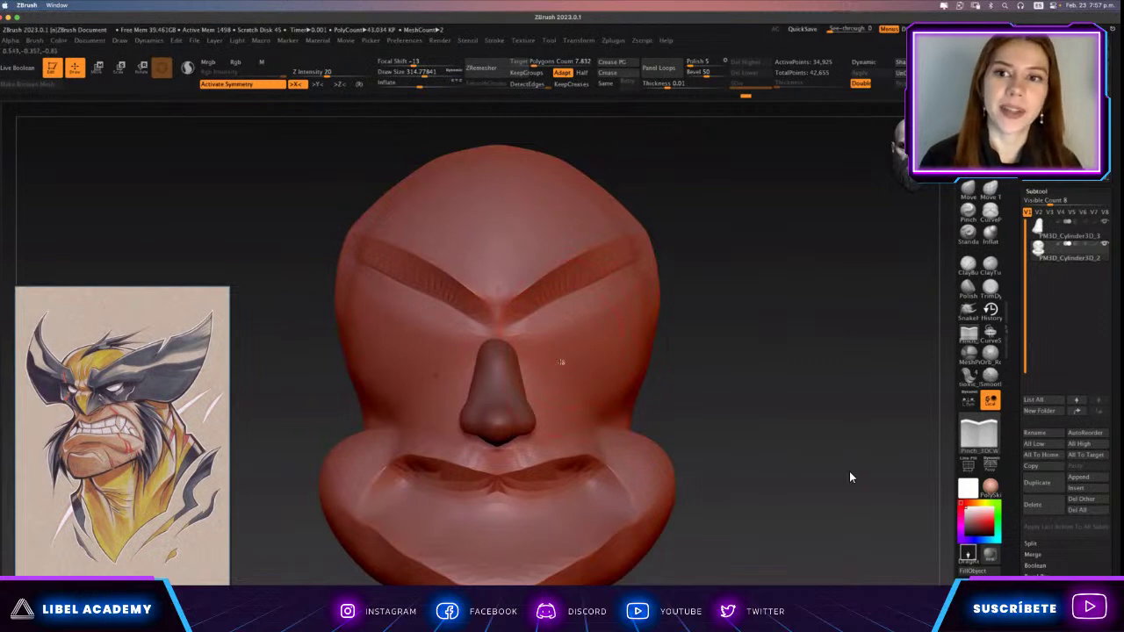
pyautogui.moveTo(849, 477); pyautogui.dragTo(902, 73)
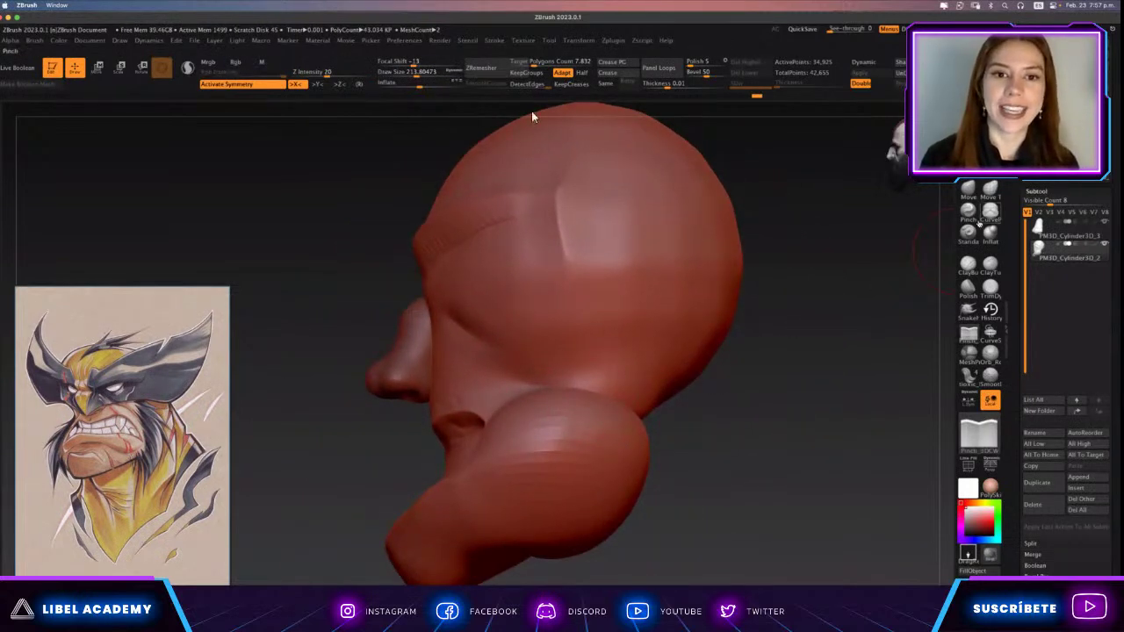
pyautogui.moveTo(815, 263); pyautogui.dragTo(500, 221)
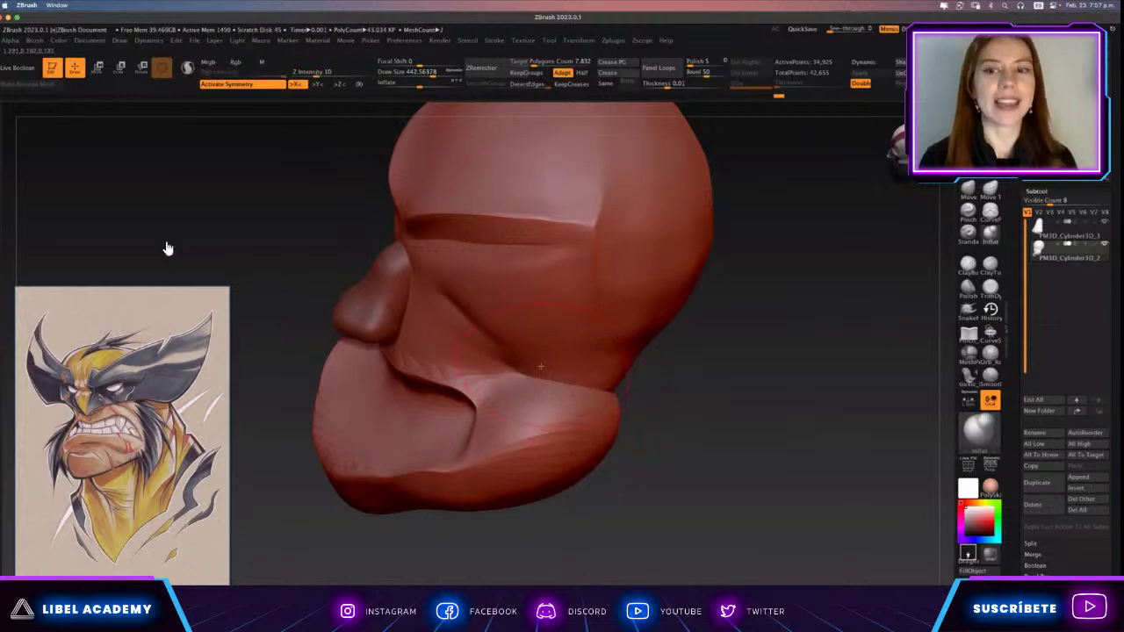
pyautogui.moveTo(459, 121)
pyautogui.keyDown('shift'); pyautogui.mouseDown(button='right')
pyautogui.moveTo(450, 125)
pyautogui.moveTo(571, 379)
pyautogui.mouseUp(button='right'); pyautogui.keyUp('shift')
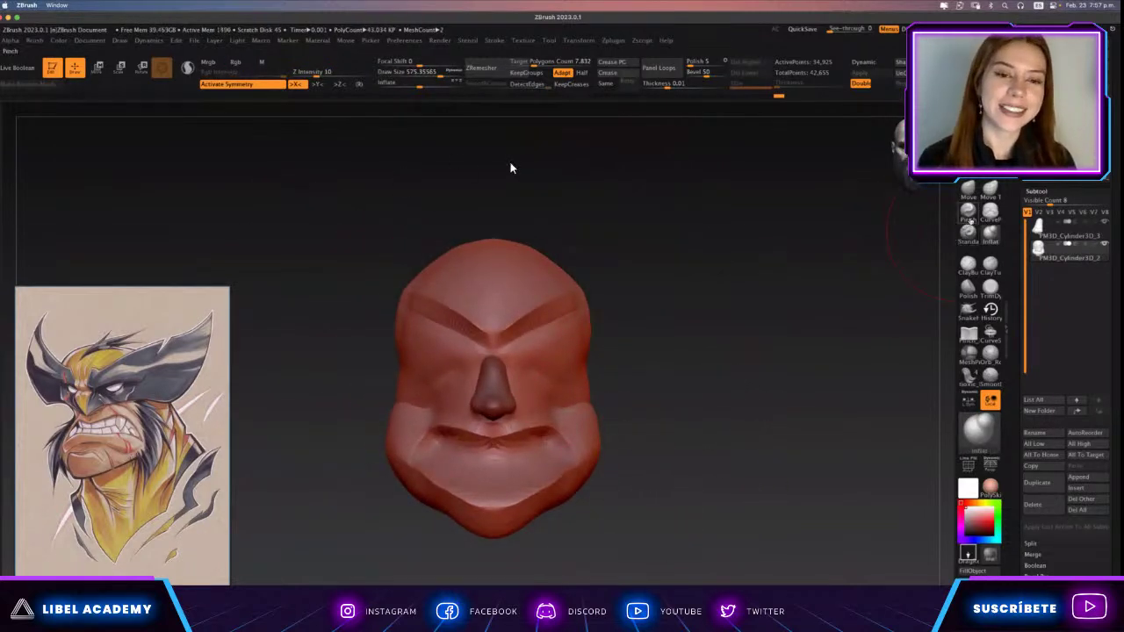
# Push in both cheeks symmetrically with the Move brush to refine the head outline.
pyautogui.press('b')
pyautogui.press('m')
pyautogui.press('t')
pyautogui.moveTo(578, 380); pyautogui.dragTo(570, 373)
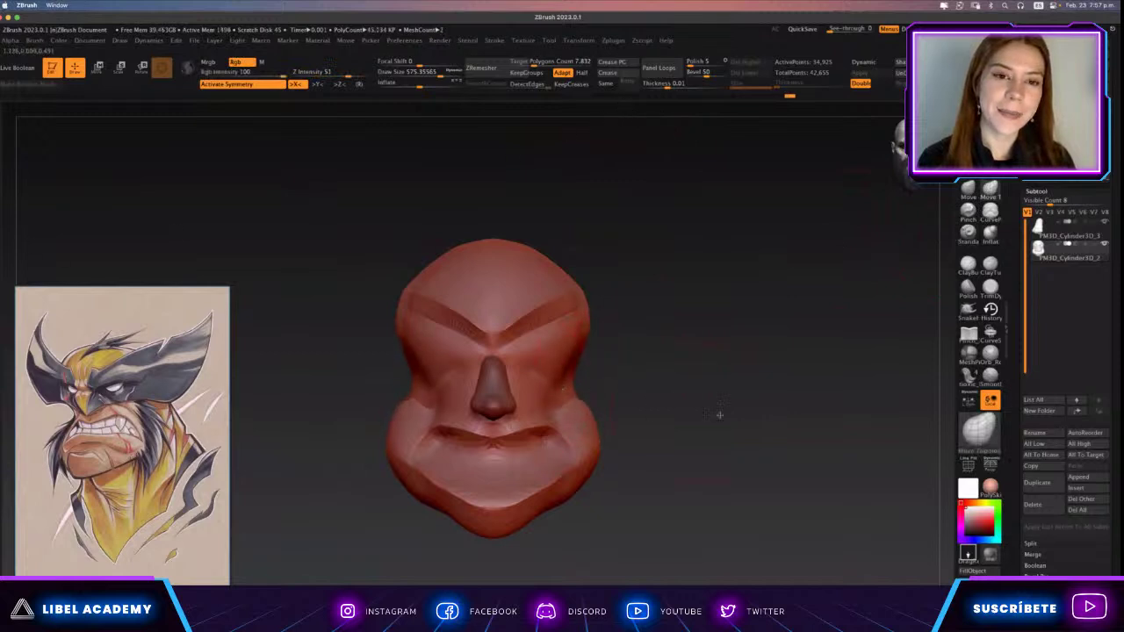
pyautogui.moveTo(690, 381)
pyautogui.mouseDown()
pyautogui.moveTo(618, 379)
pyautogui.moveTo(599, 403)
pyautogui.moveTo(609, 371)
pyautogui.moveTo(582, 372)
pyautogui.mouseUp()
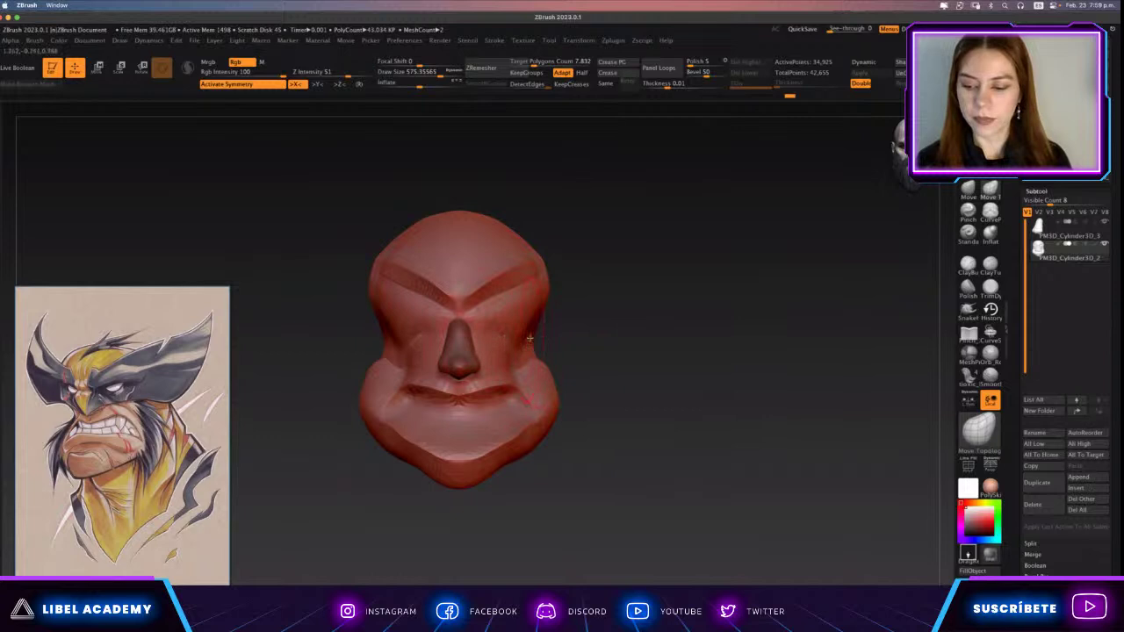
# Sharpen both brow creases and add striated detail under the brows.
pyautogui.keyDown('ctrl'); pyautogui.moveTo(529, 338); pyautogui.dragTo(804, 298, button='right'); pyautogui.keyUp('ctrl')
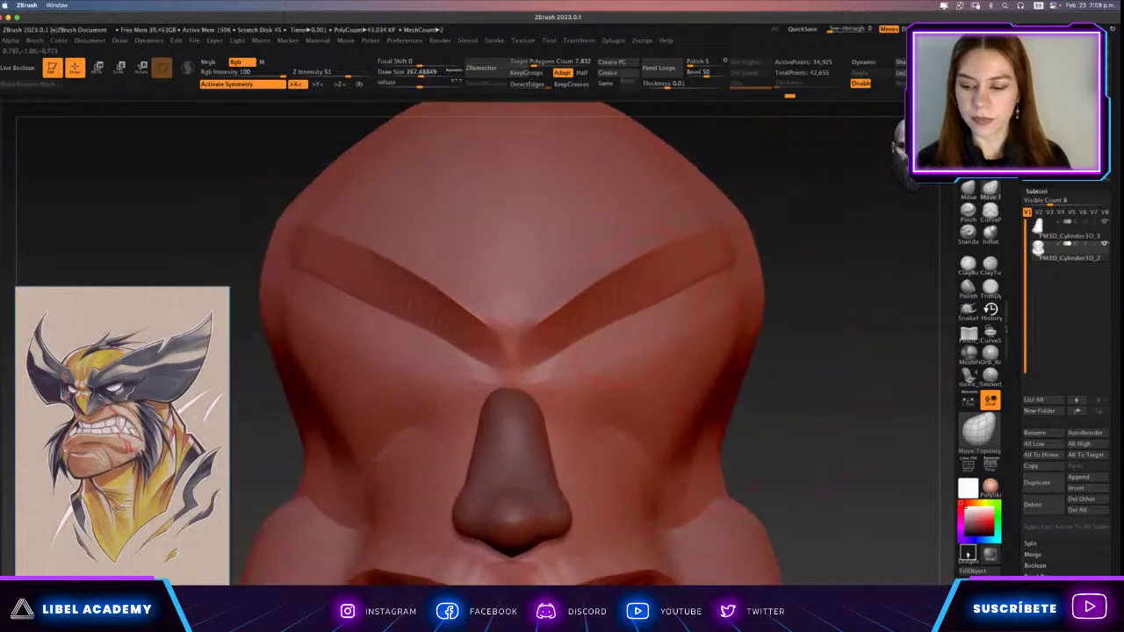
pyautogui.keyDown('alt'); pyautogui.moveTo(452, 306); pyautogui.dragTo(452, 338, button='right'); pyautogui.keyUp('alt')
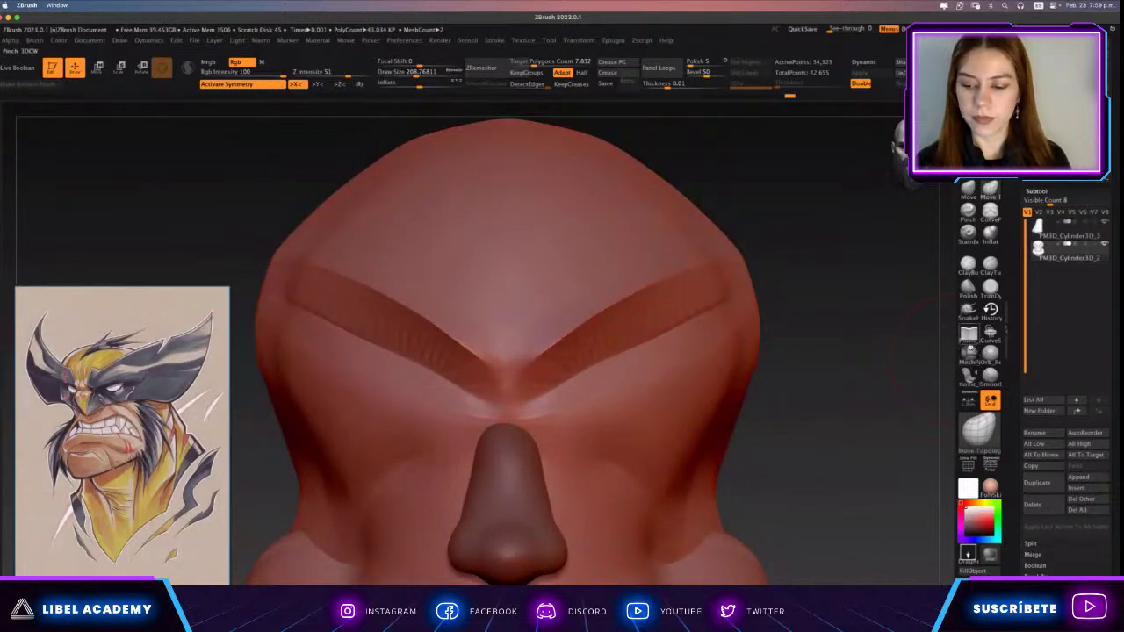
pyautogui.keyDown('ctrl'); pyautogui.moveTo(545, 334); pyautogui.dragTo(577, 344, button='right'); pyautogui.keyUp('ctrl')
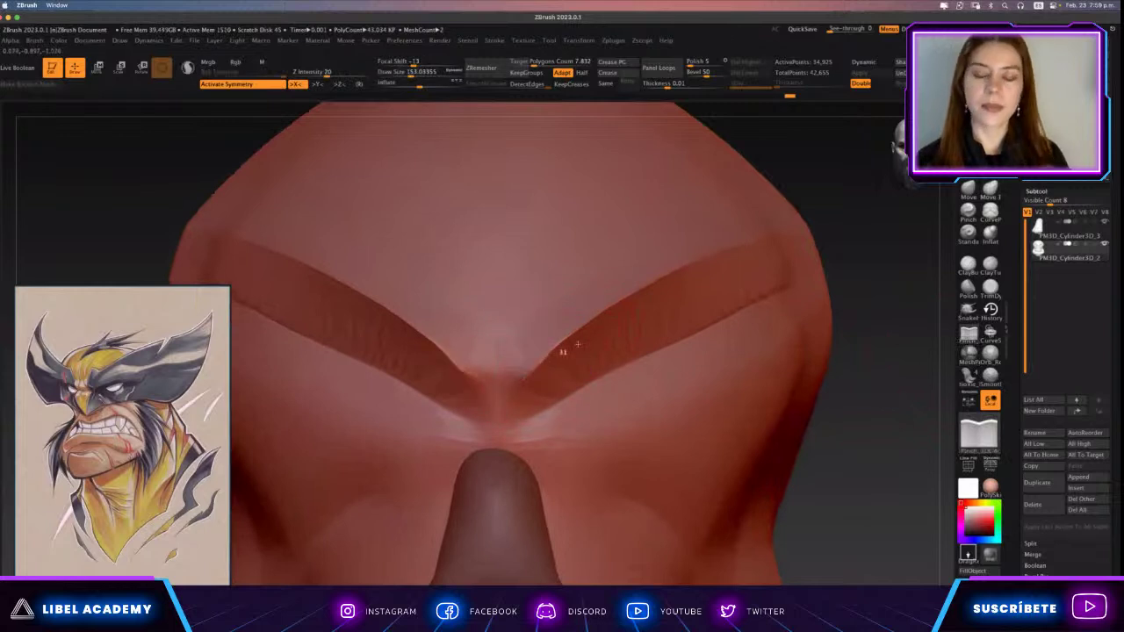
pyautogui.moveTo(577, 344); pyautogui.dragTo(540, 355)
pyautogui.moveTo(548, 413); pyautogui.dragTo(587, 371)
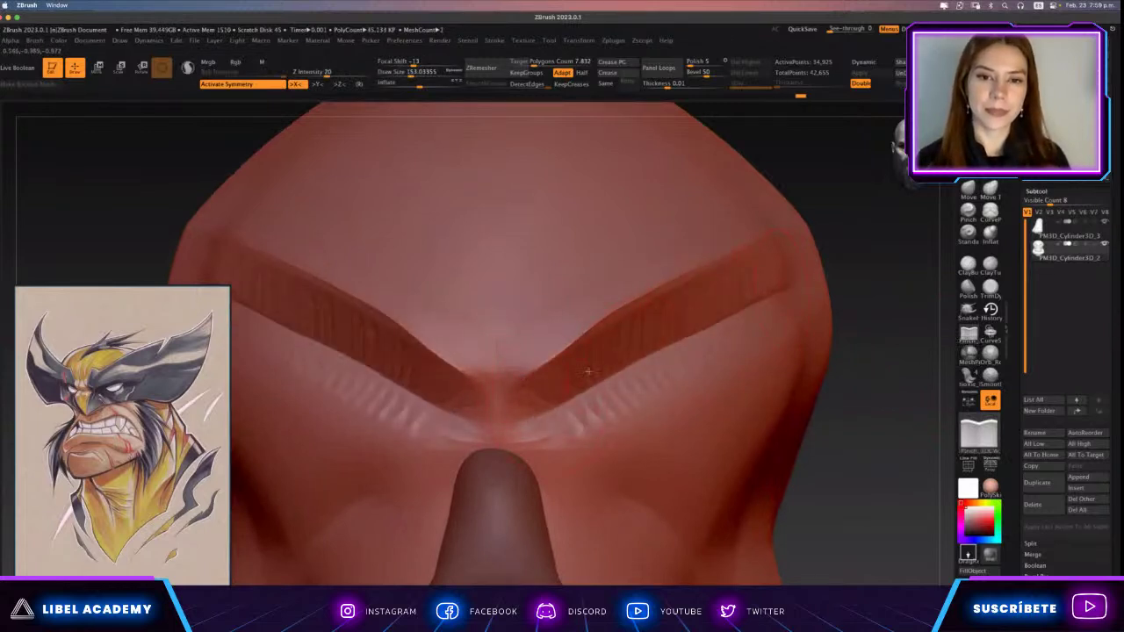
# Subdivide the head mesh to roughly 588,000 active points for finer detail.
pyautogui.click(966, 233)
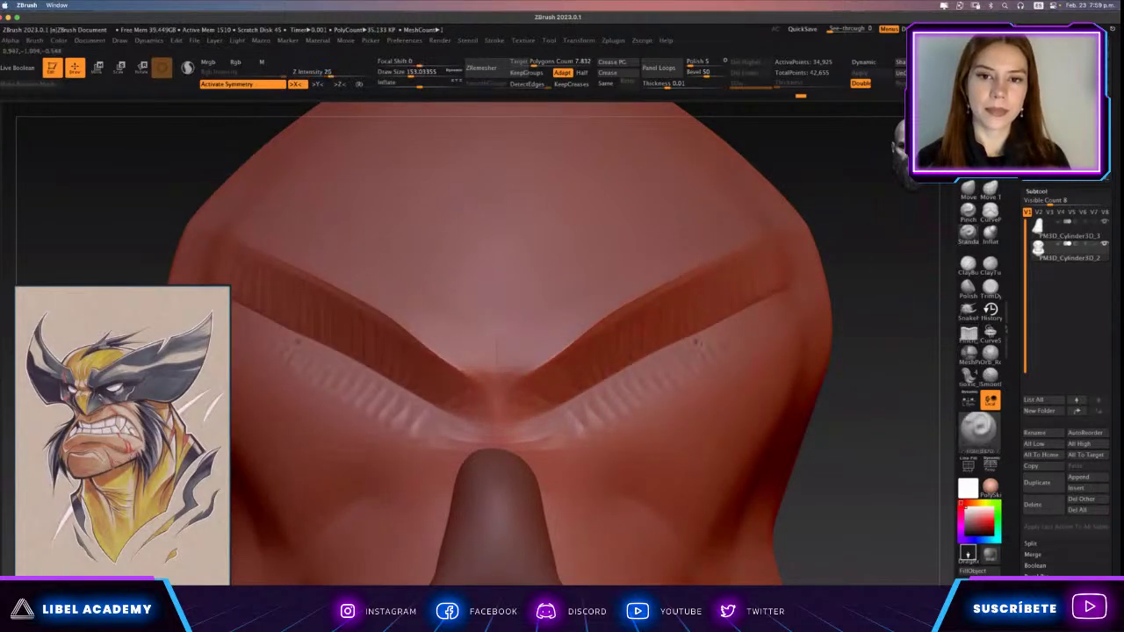
pyautogui.click(966, 264)
pyautogui.scroll(3, 495, 334)
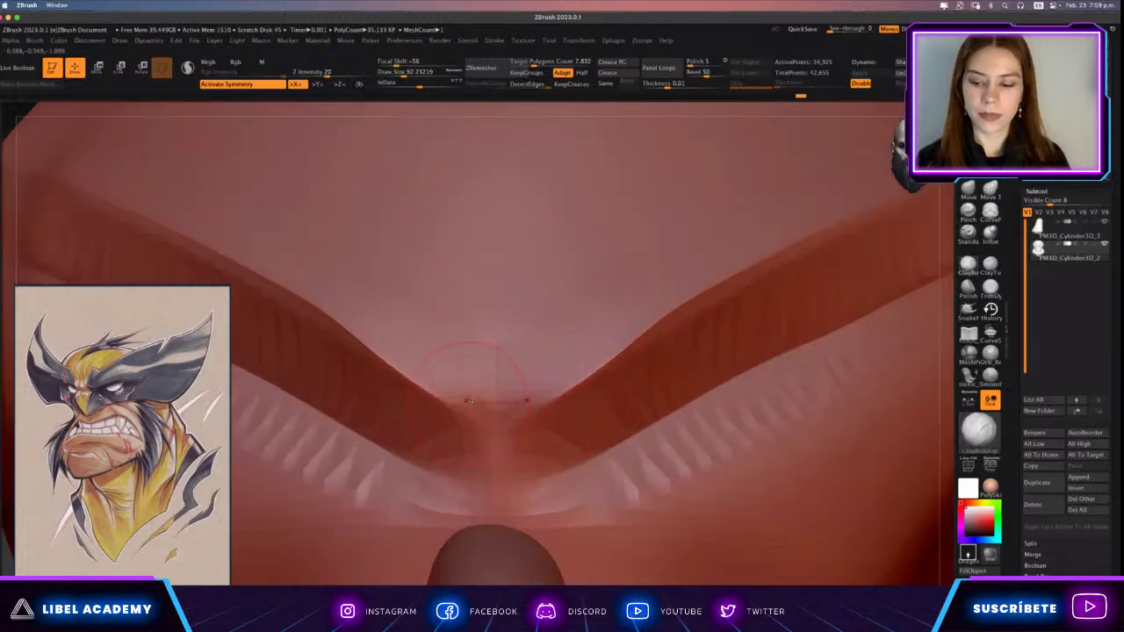
pyautogui.press('f')
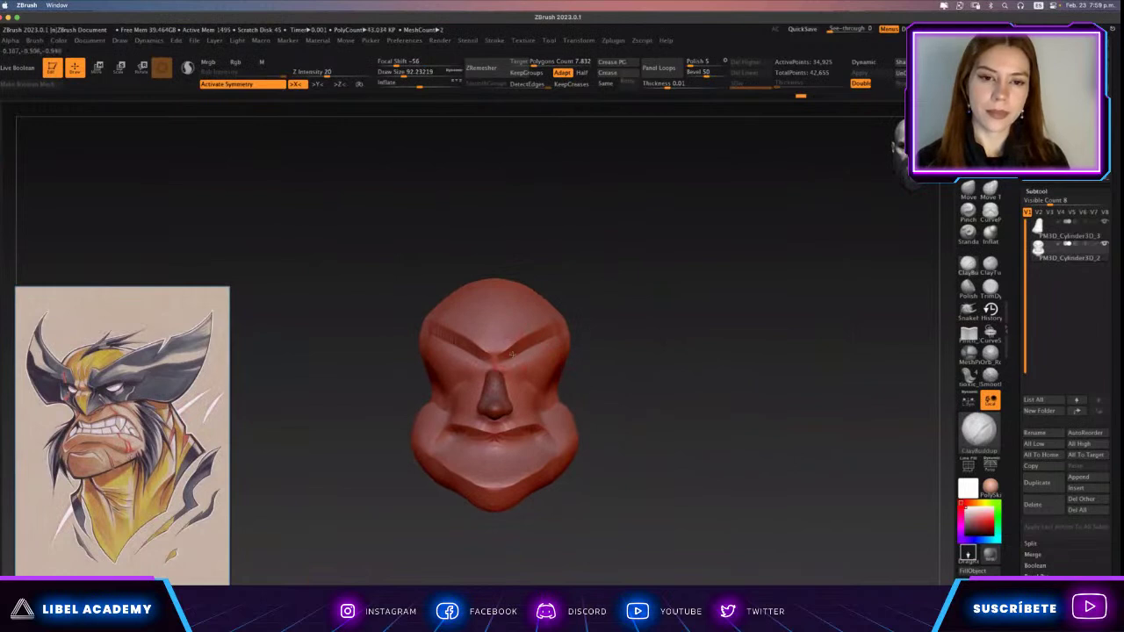
pyautogui.keyDown('ctrl'); pyautogui.moveTo(511, 354); pyautogui.dragTo(502, 525, button='right'); pyautogui.keyUp('ctrl')
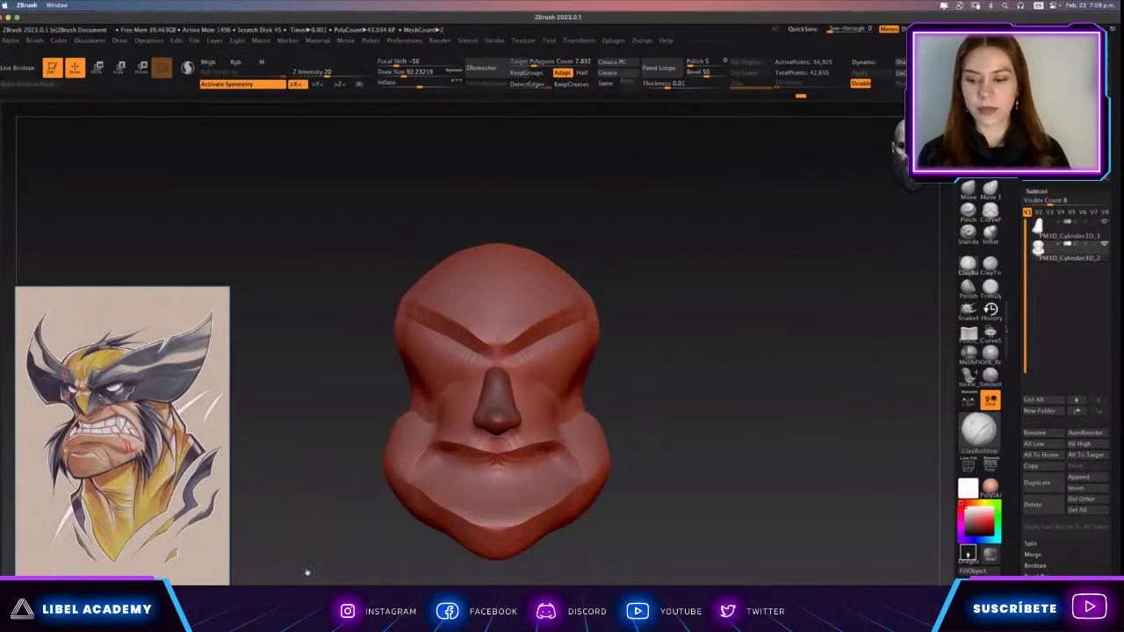
pyautogui.hotkey('ctrl', 'd')
pyautogui.hotkey('ctrl', 'd')
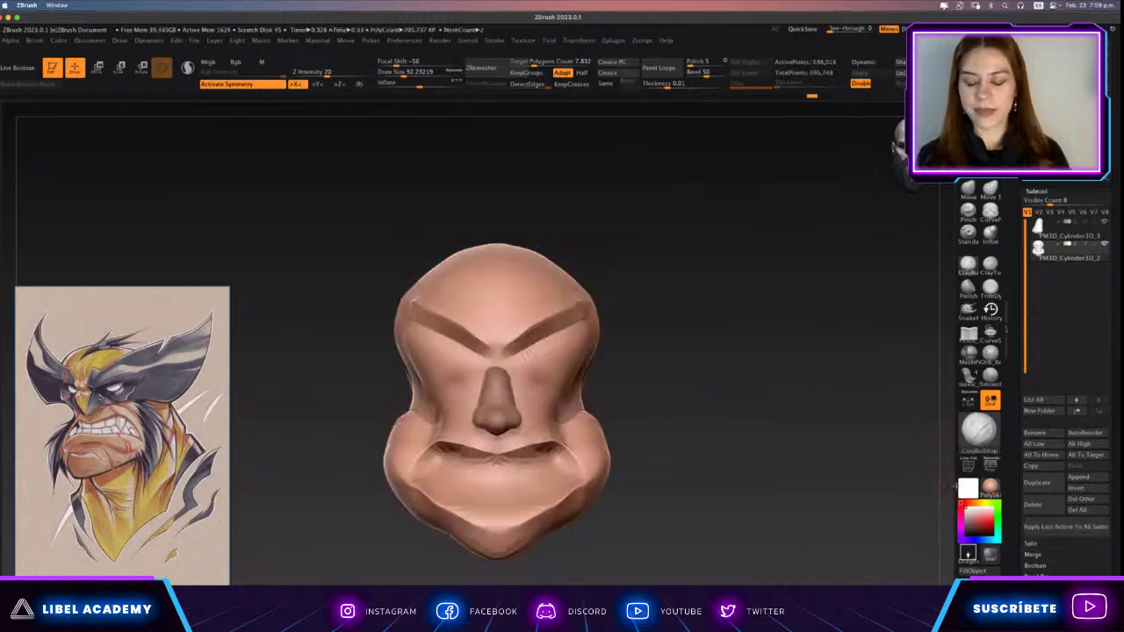
# Apply a plain grey MatCap to the head and drop the streaky brow detail.
pyautogui.click(990, 488)
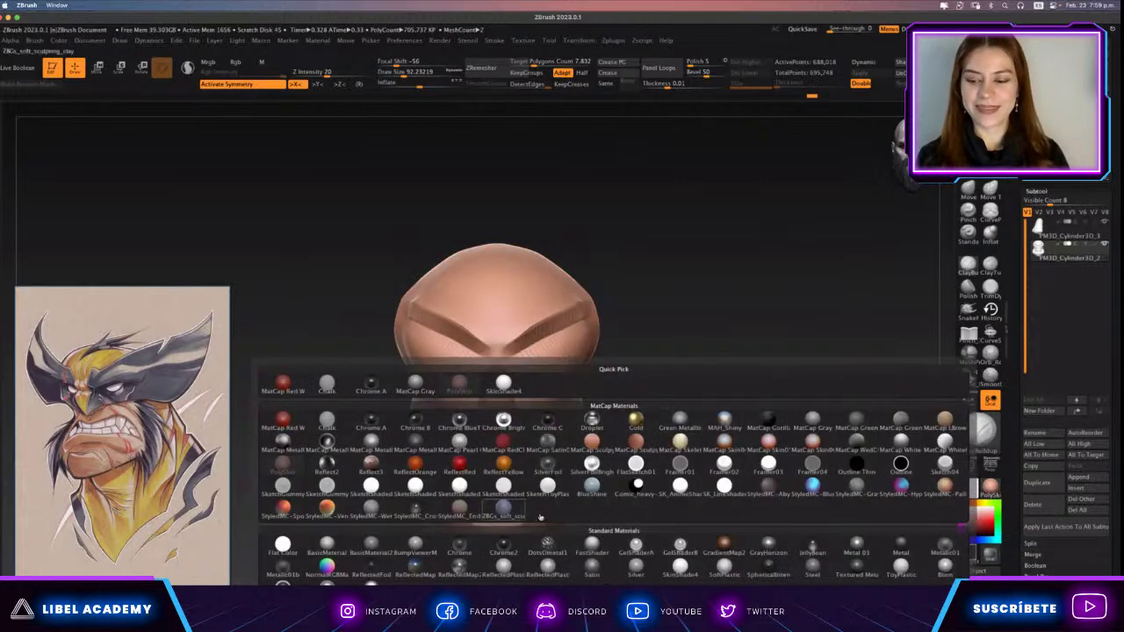
pyautogui.click(386, 511)
pyautogui.scroll(5, 506, 382)
pyautogui.scroll(5, 506, 383)
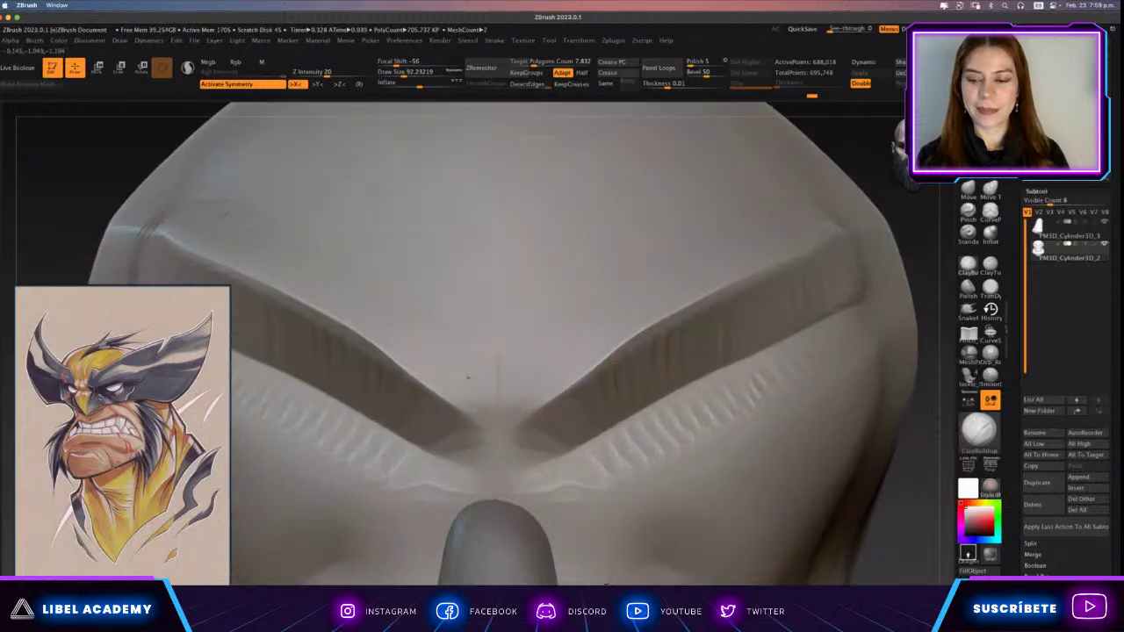
pyautogui.hotkey('shift', 'd')
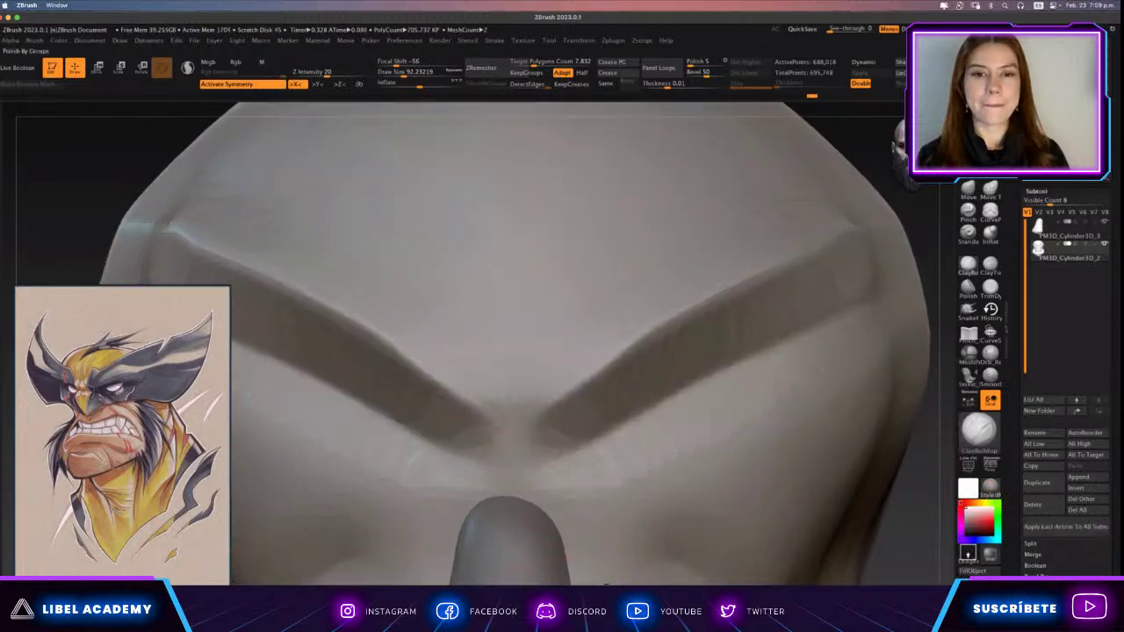
# Build a two-lobed knot at the brow centre with ClayBuildup, crease between the lobes and smooth them.
pyautogui.moveTo(484, 369)
pyautogui.mouseDown()
pyautogui.moveTo(484, 419)
pyautogui.moveTo(501, 438)
pyautogui.mouseUp()
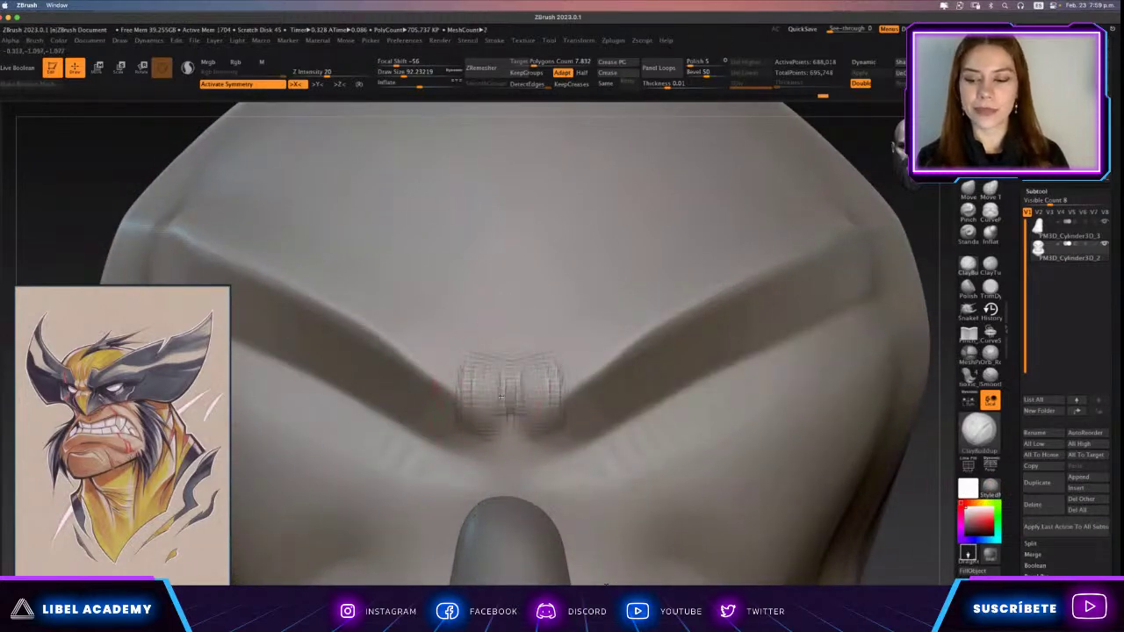
pyautogui.moveTo(510, 386); pyautogui.dragTo(509, 439)
pyautogui.scroll(3, 504, 395)
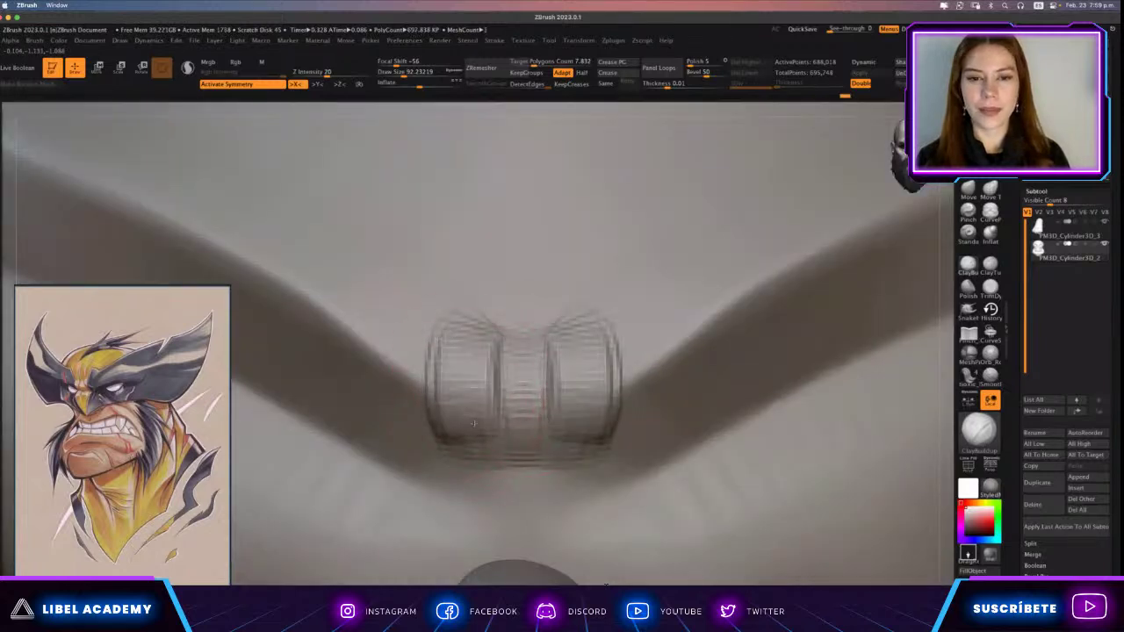
pyautogui.moveTo(518, 347); pyautogui.dragTo(520, 431)
pyautogui.moveTo(513, 347); pyautogui.dragTo(513, 426)
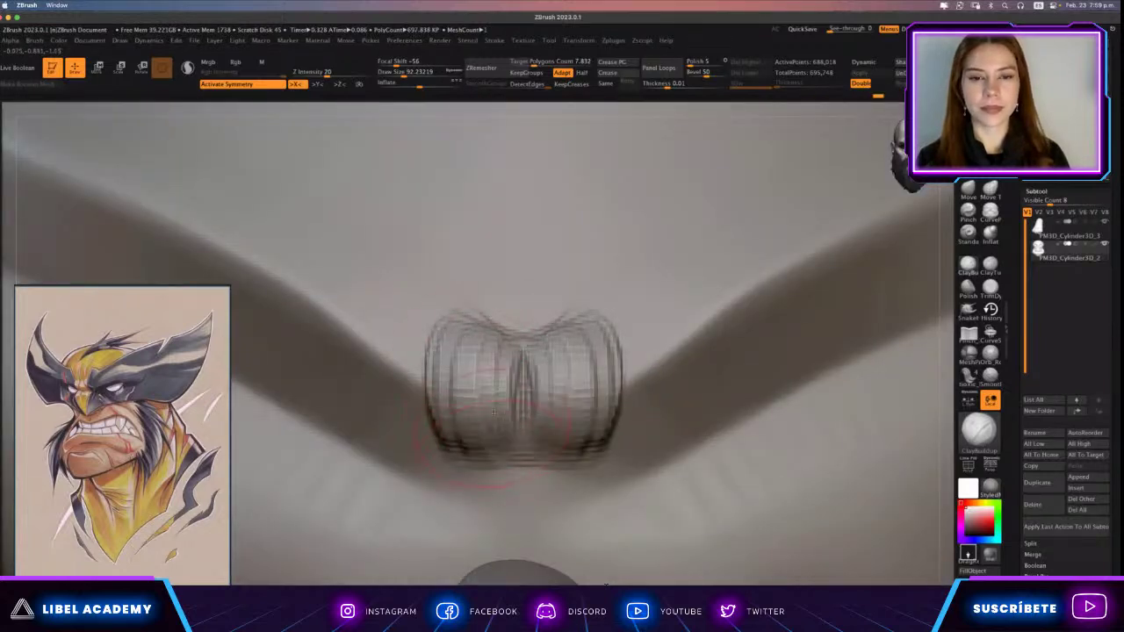
pyautogui.moveTo(492, 368)
pyautogui.keyDown('shift'); pyautogui.mouseDown()
pyautogui.moveTo(465, 327)
pyautogui.moveTo(502, 401)
pyautogui.moveTo(492, 342)
pyautogui.mouseUp(); pyautogui.keyUp('shift')
pyautogui.scroll(-1, 493, 344)
pyautogui.scroll(-3, 536, 389)
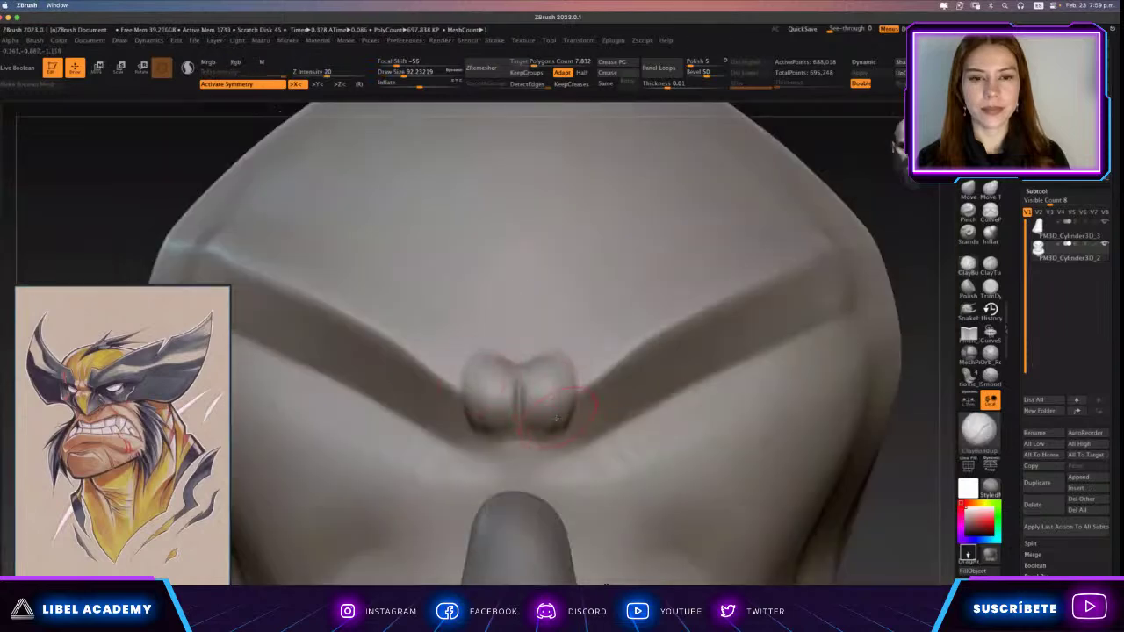
pyautogui.scroll(3, 535, 363)
pyautogui.scroll(3, 562, 386)
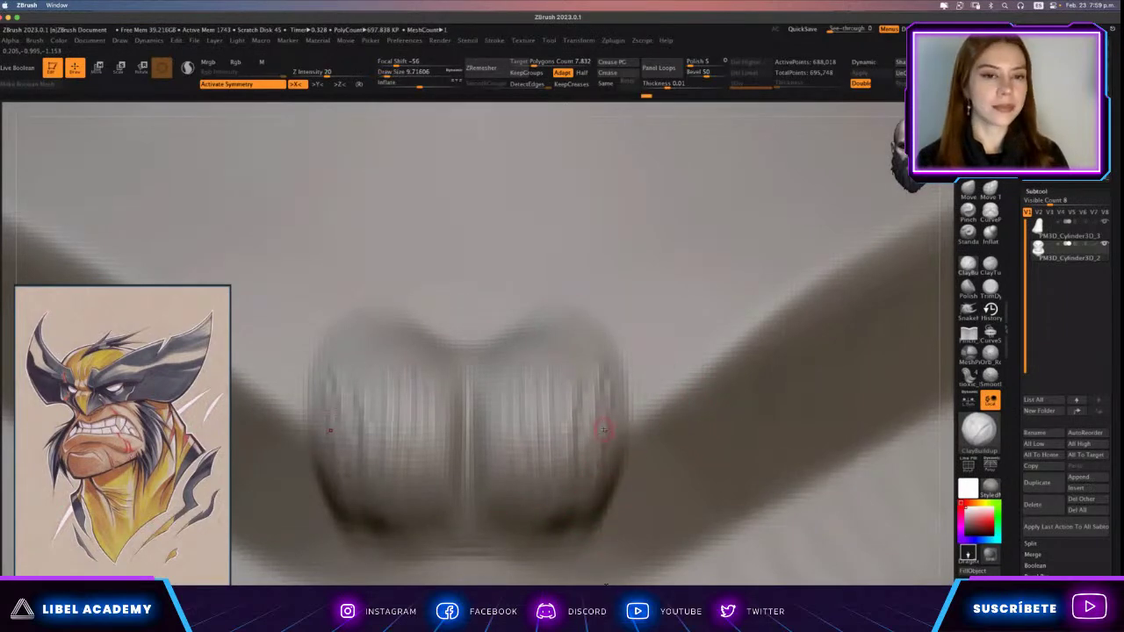
pyautogui.scroll(-3, 615, 422)
pyautogui.scroll(-2, 650, 303)
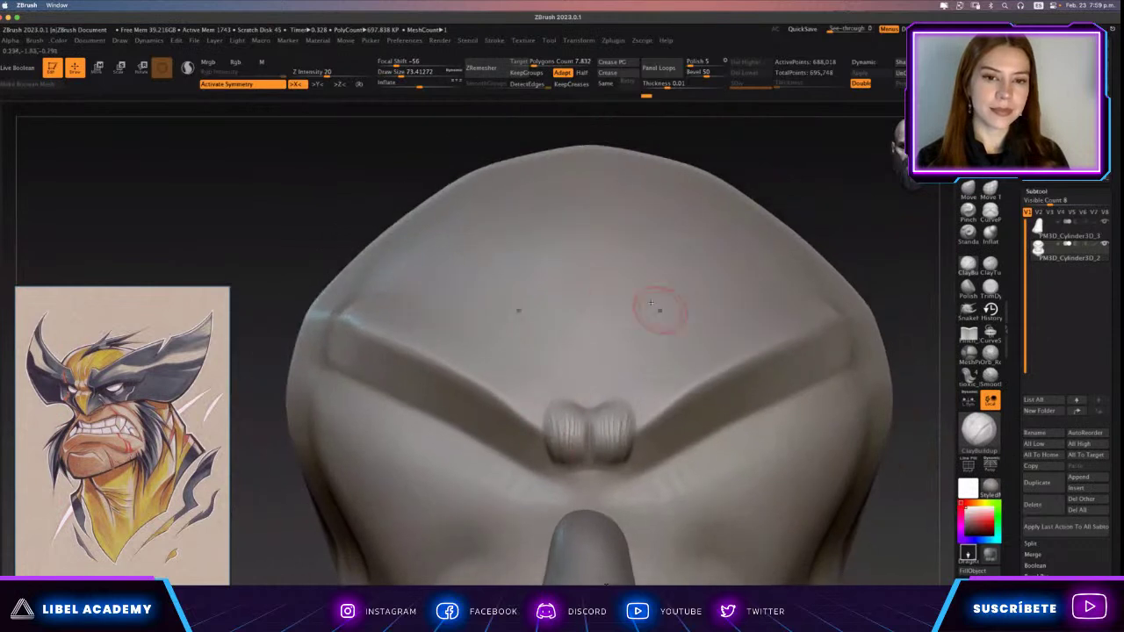
# Recentre the head and set up an enlarged Pinch brush angled on the brow ridge.
pyautogui.keyDown('alt'); pyautogui.moveTo(651, 303); pyautogui.dragTo(593, 219); pyautogui.keyUp('alt')
pyautogui.scroll(3, 582, 360)
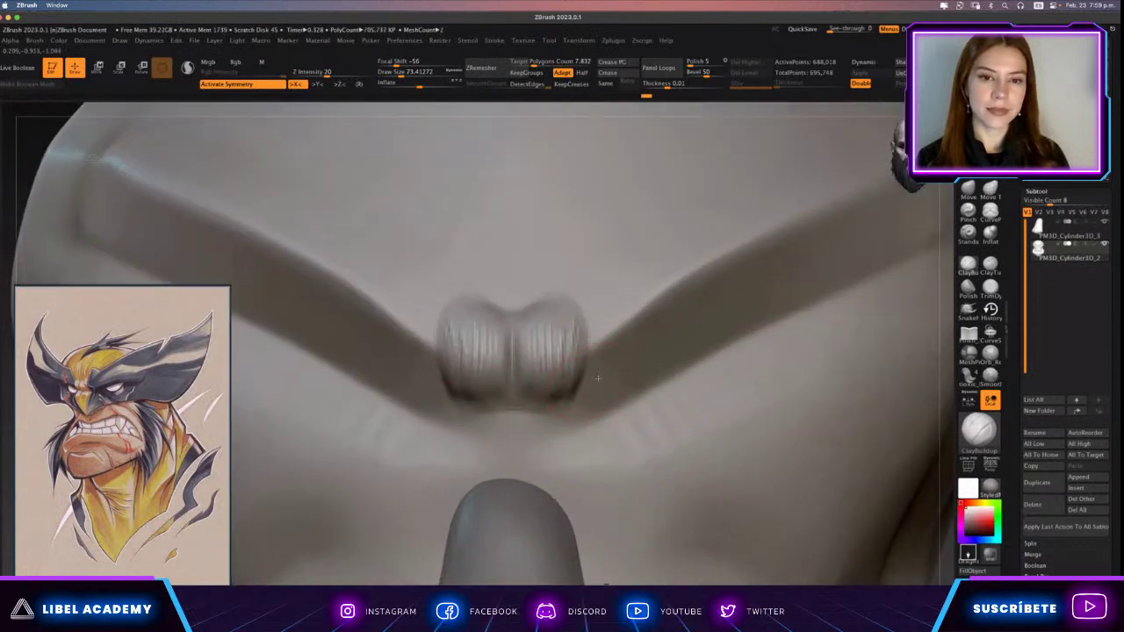
pyautogui.click(968, 332)
pyautogui.moveTo(696, 358); pyautogui.dragTo(863, 334, button='right')
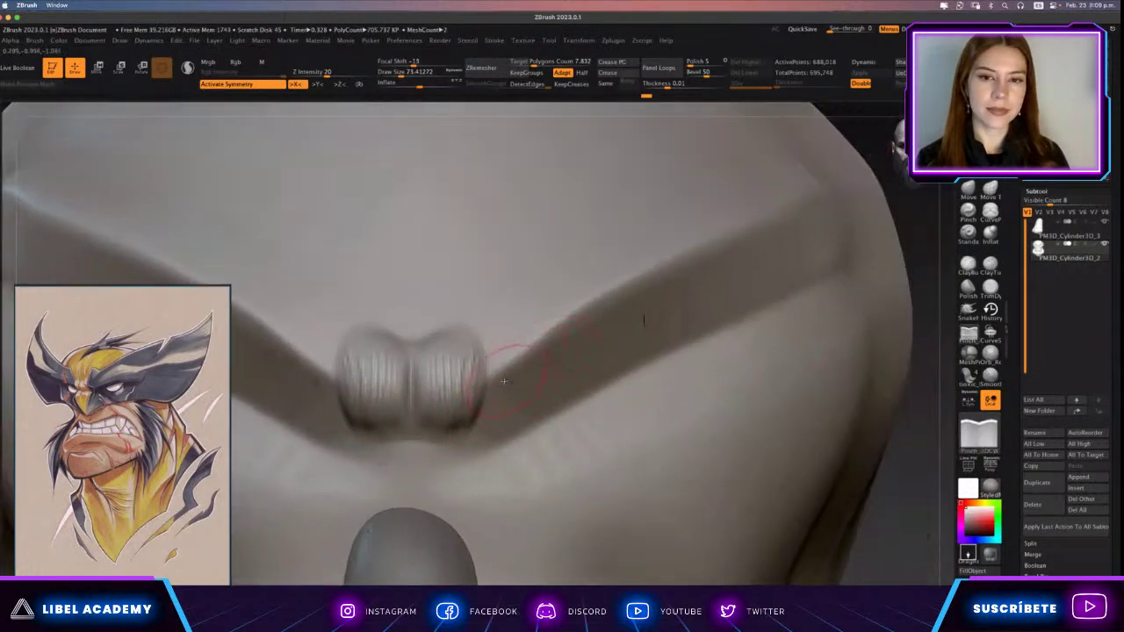
pyautogui.press('s')
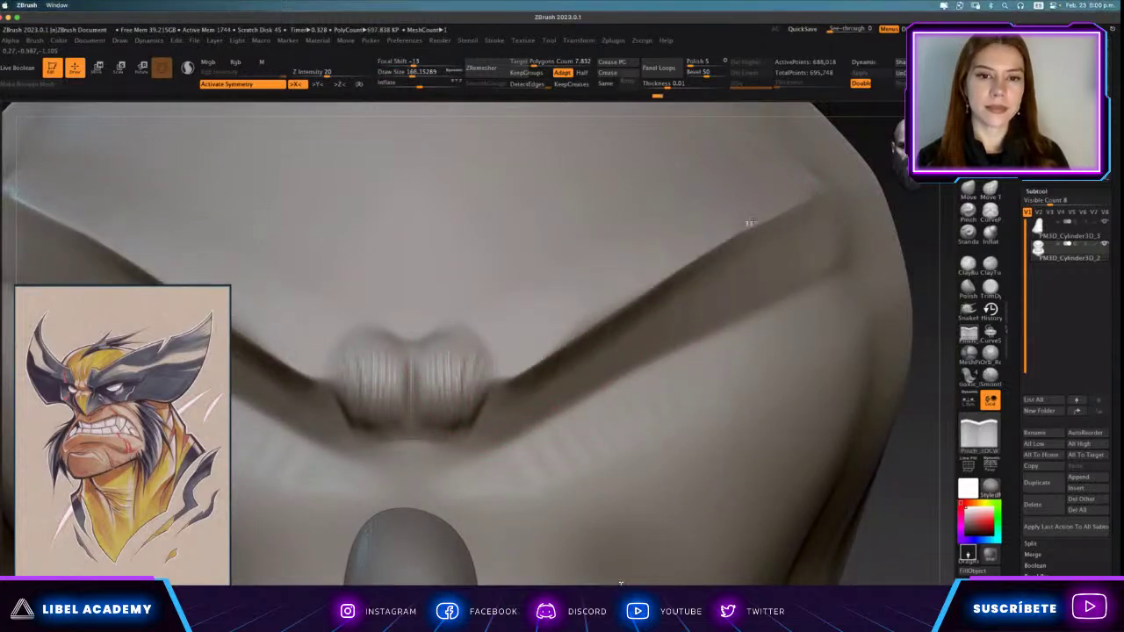
pyautogui.scroll(-5, 527, 360)
# Orbit between a three-quarter view of the nose and a front view of the face.
pyautogui.scroll(-2, 586, 323)
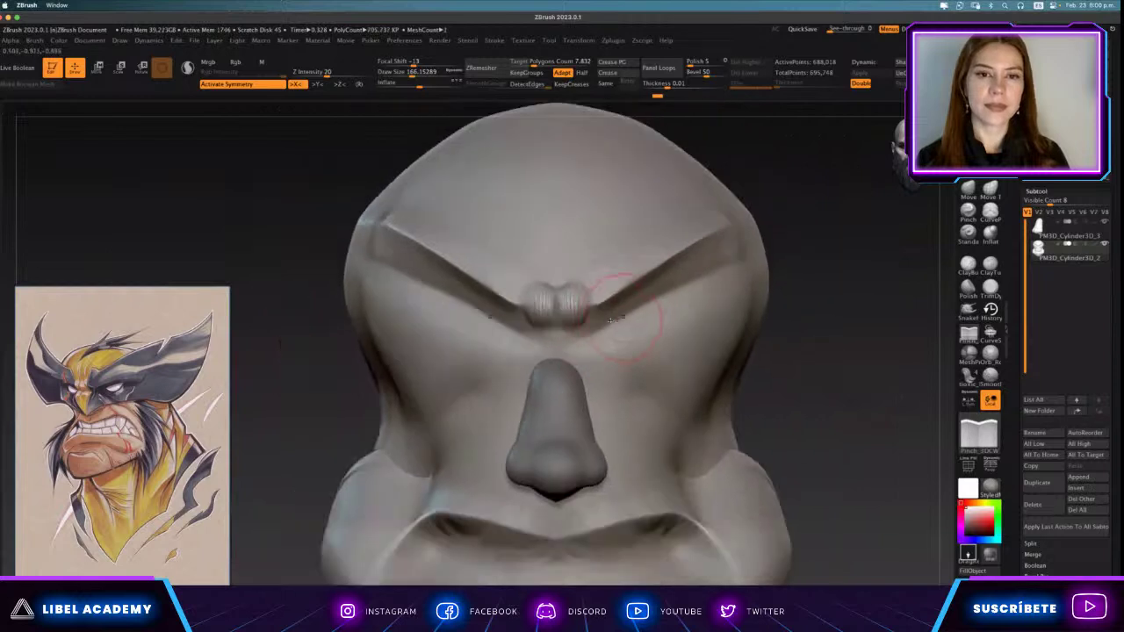
pyautogui.scroll(-2, 584, 326)
pyautogui.scroll(-2, 582, 332)
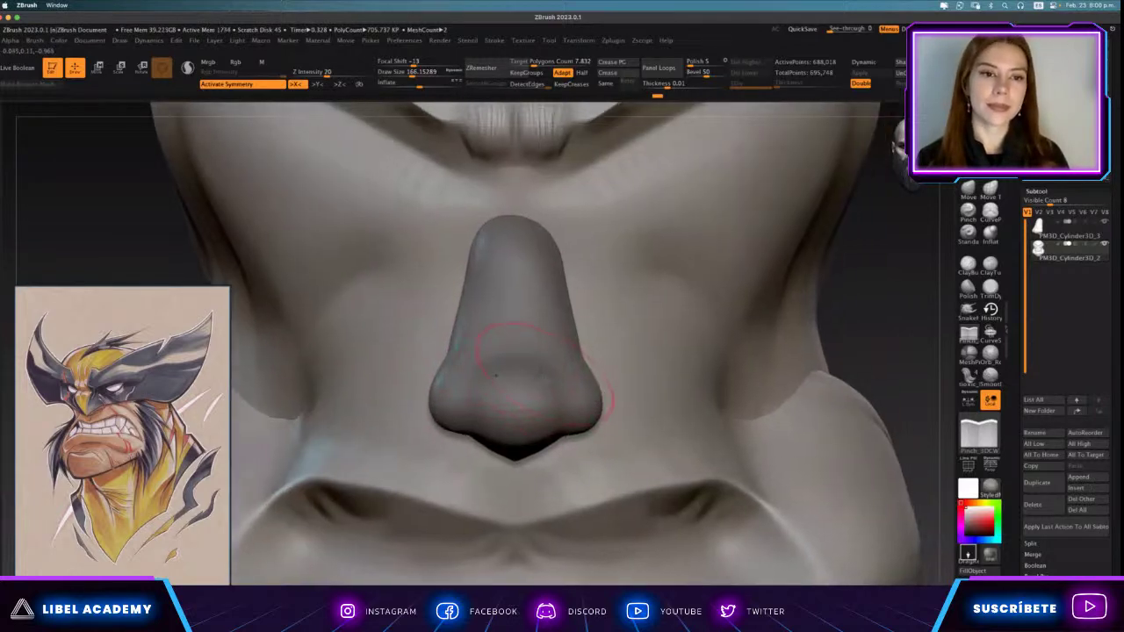
pyautogui.moveTo(672, 507)
pyautogui.mouseDown()
pyautogui.moveTo(519, 369)
pyautogui.moveTo(499, 381)
pyautogui.mouseUp()
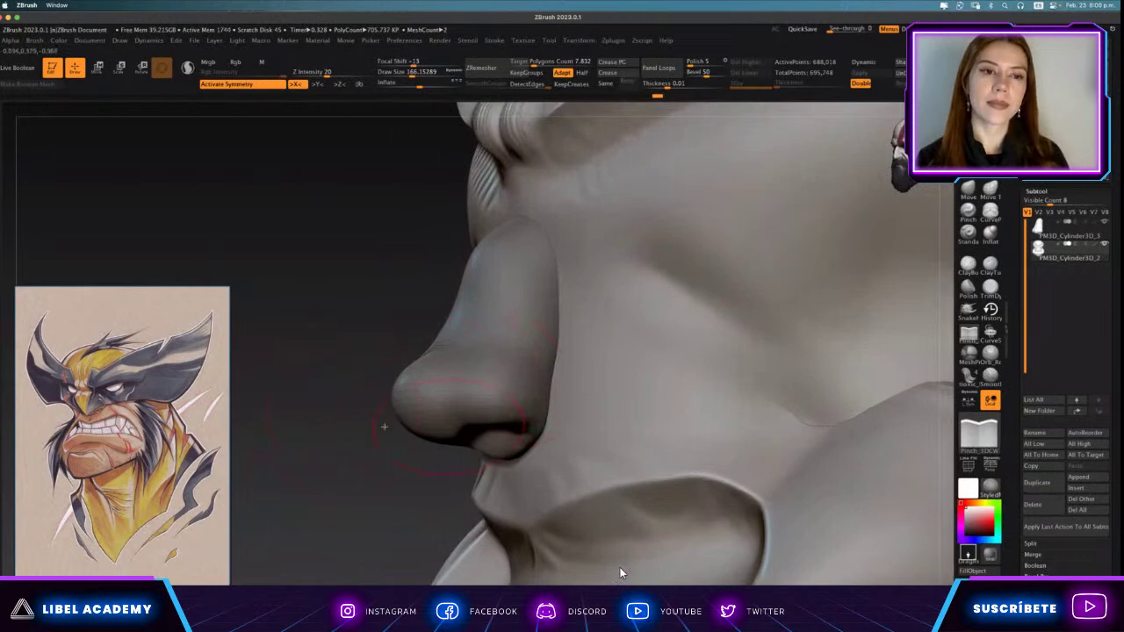
pyautogui.moveTo(538, 326)
pyautogui.mouseDown()
pyautogui.moveTo(516, 381)
pyautogui.moveTo(532, 351)
pyautogui.mouseUp()
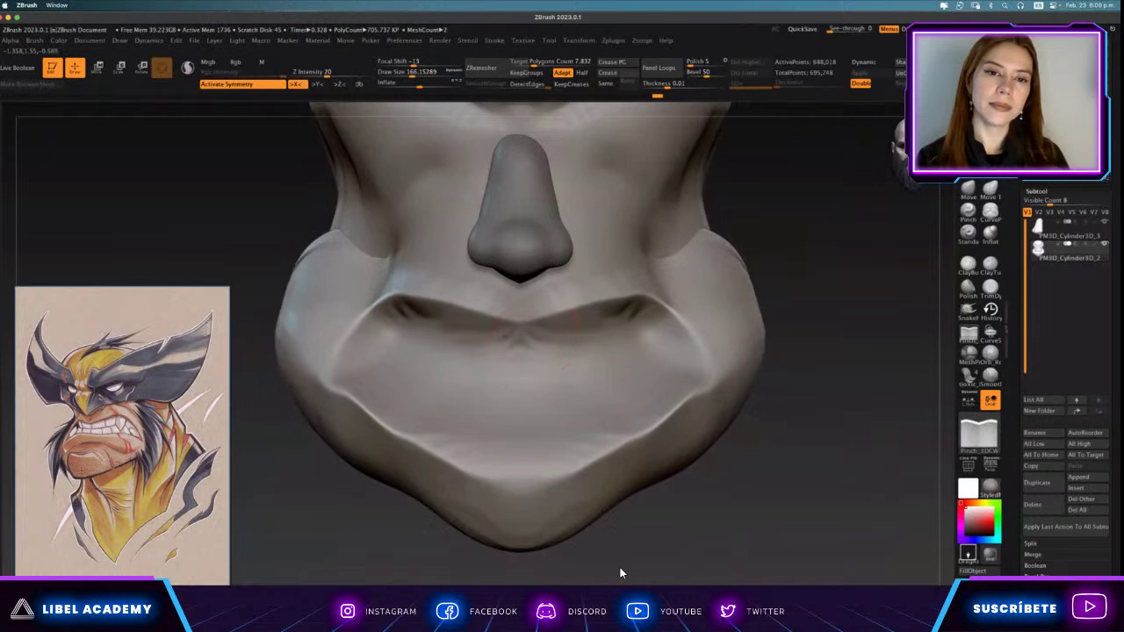
# Lay a raised strap along both brow bands.
pyautogui.press(']')
pyautogui.press('b')
pyautogui.press('s')
pyautogui.press('t')
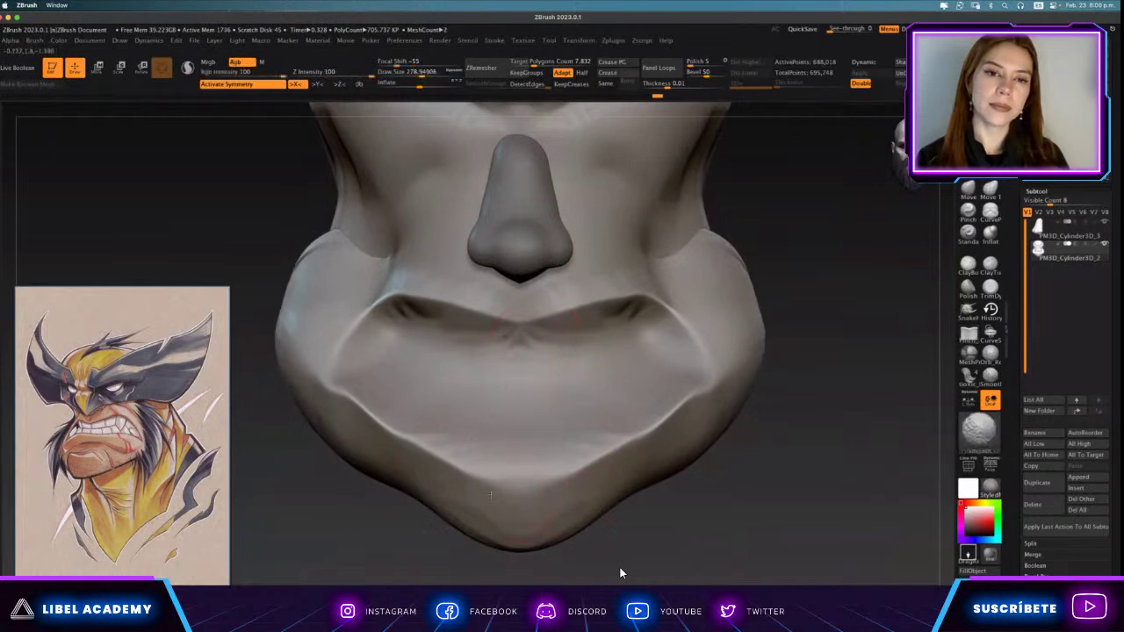
pyautogui.moveTo(619, 568); pyautogui.dragTo(619, 568)
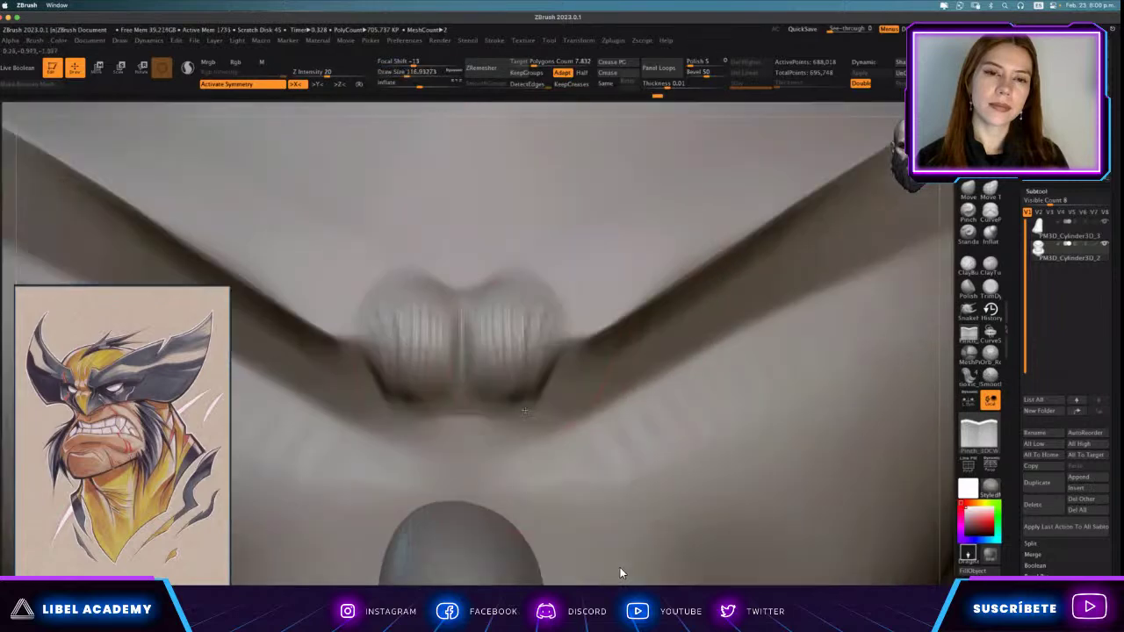
pyautogui.press('b')
pyautogui.press('c')
pyautogui.press('b')
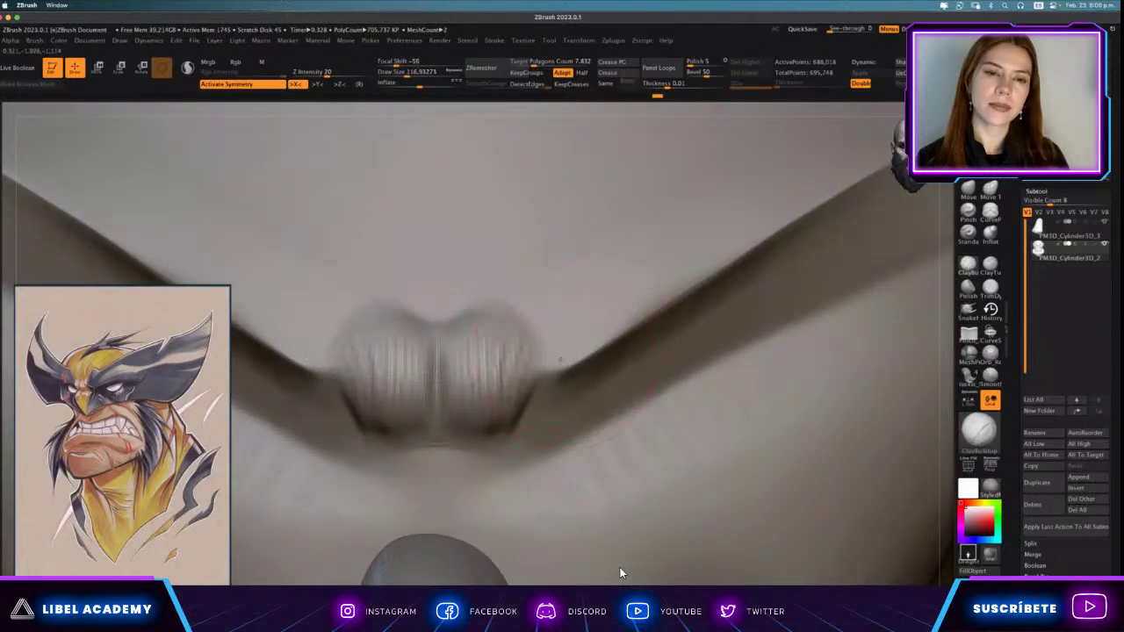
pyautogui.moveTo(620, 567); pyautogui.dragTo(620, 573)
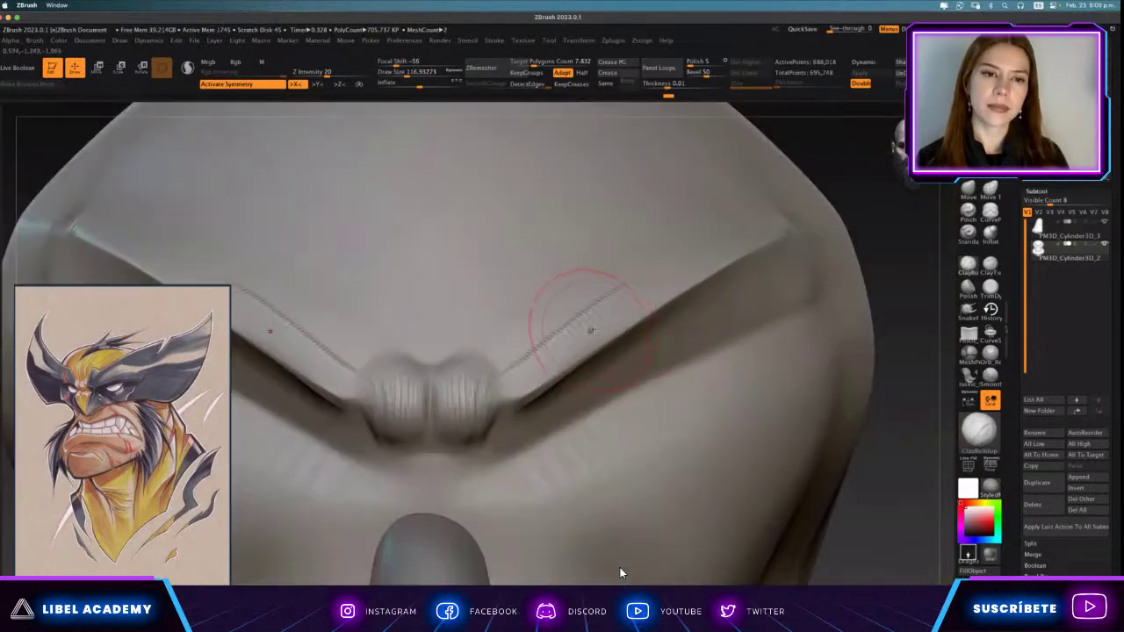
pyautogui.moveTo(538, 375)
pyautogui.mouseDown()
pyautogui.moveTo(632, 285)
pyautogui.moveTo(773, 215)
pyautogui.mouseUp()
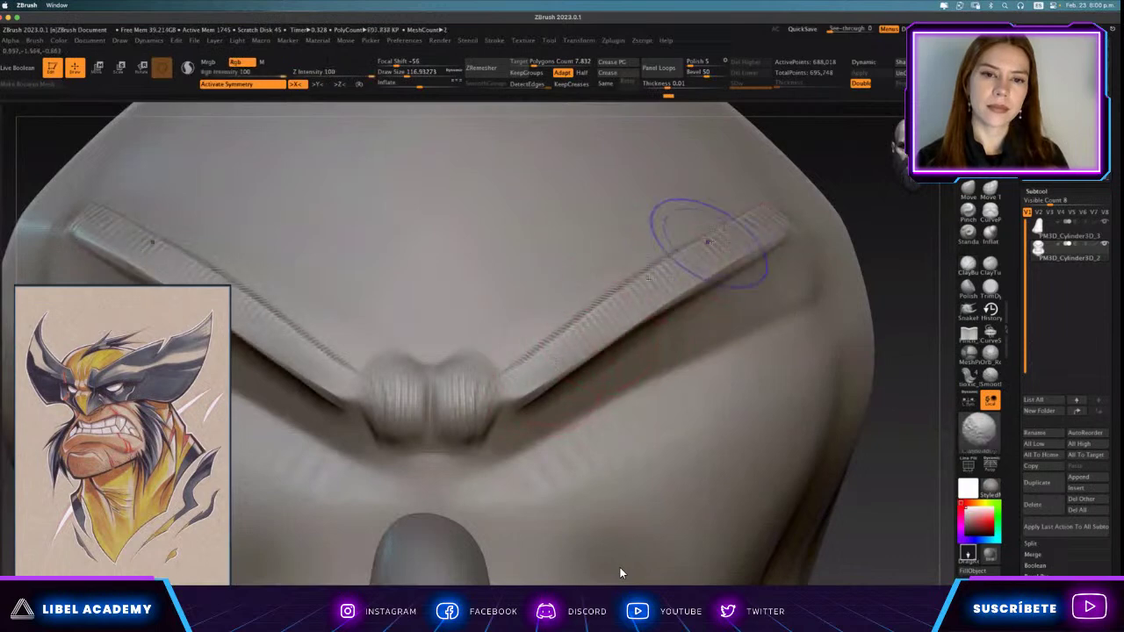
# Deepen the creases around the central brow lobes with low-intensity ClayBuildup.
pyautogui.press('b')
pyautogui.press('c')
pyautogui.press('b')
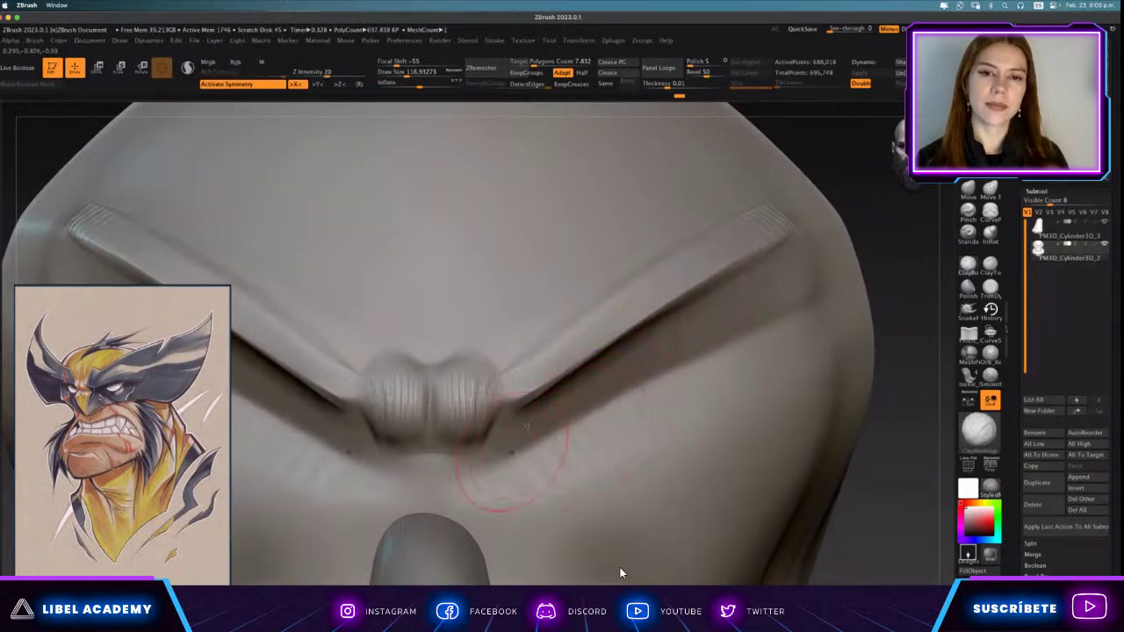
pyautogui.moveTo(539, 464)
pyautogui.mouseDown(button='right')
pyautogui.moveTo(483, 379)
pyautogui.moveTo(571, 378)
pyautogui.mouseUp(button='right')
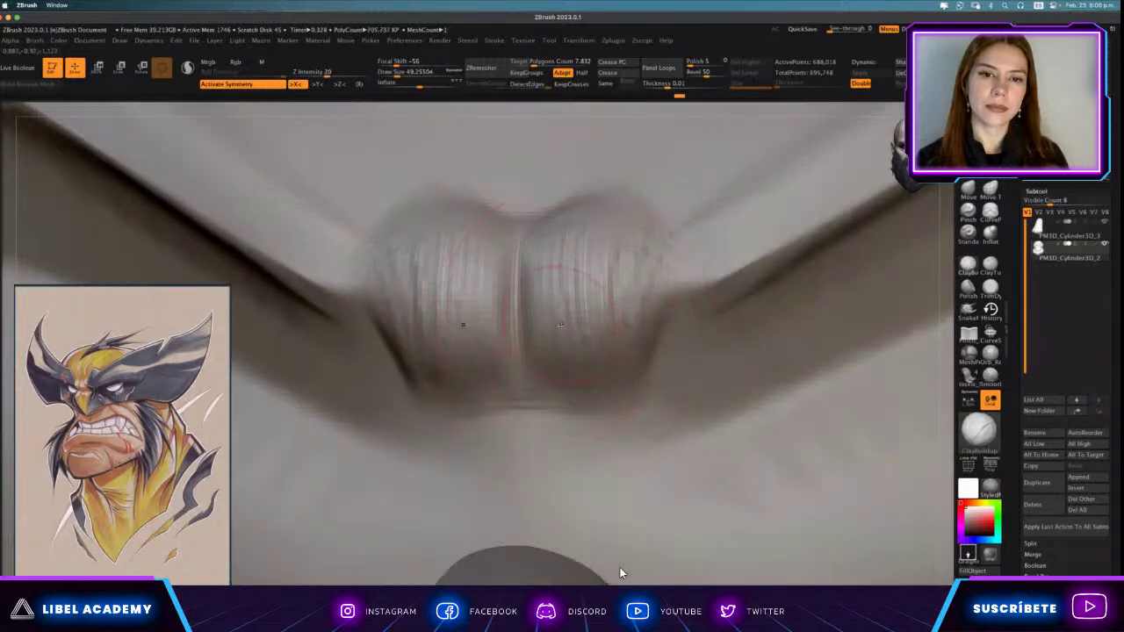
pyautogui.moveTo(571, 377); pyautogui.dragTo(562, 390)
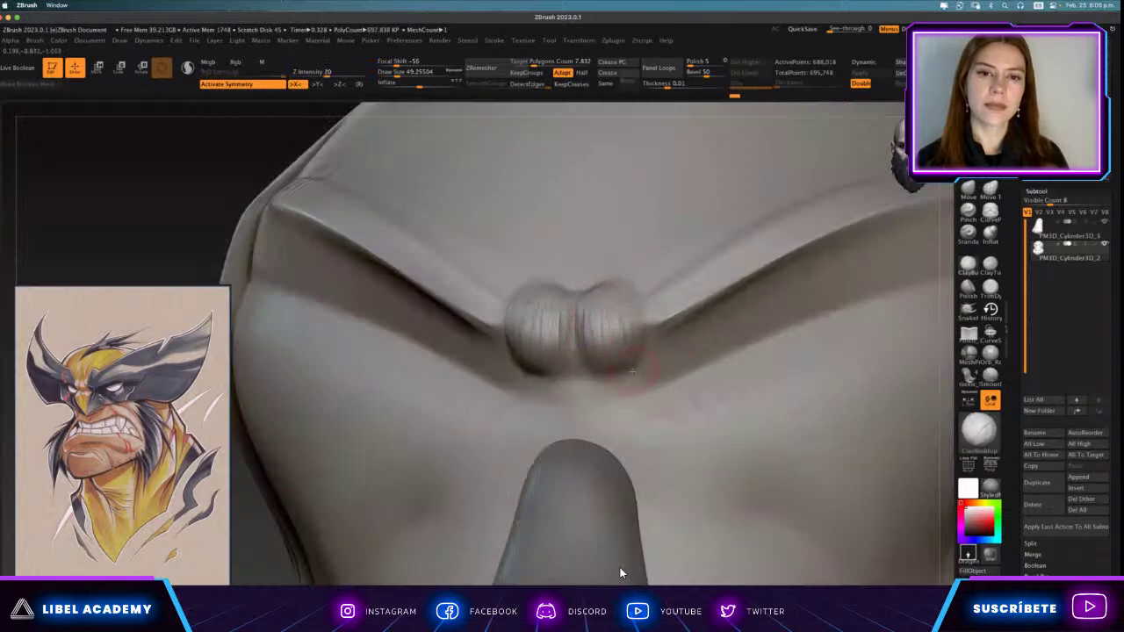
pyautogui.scroll(-5, 633, 374)
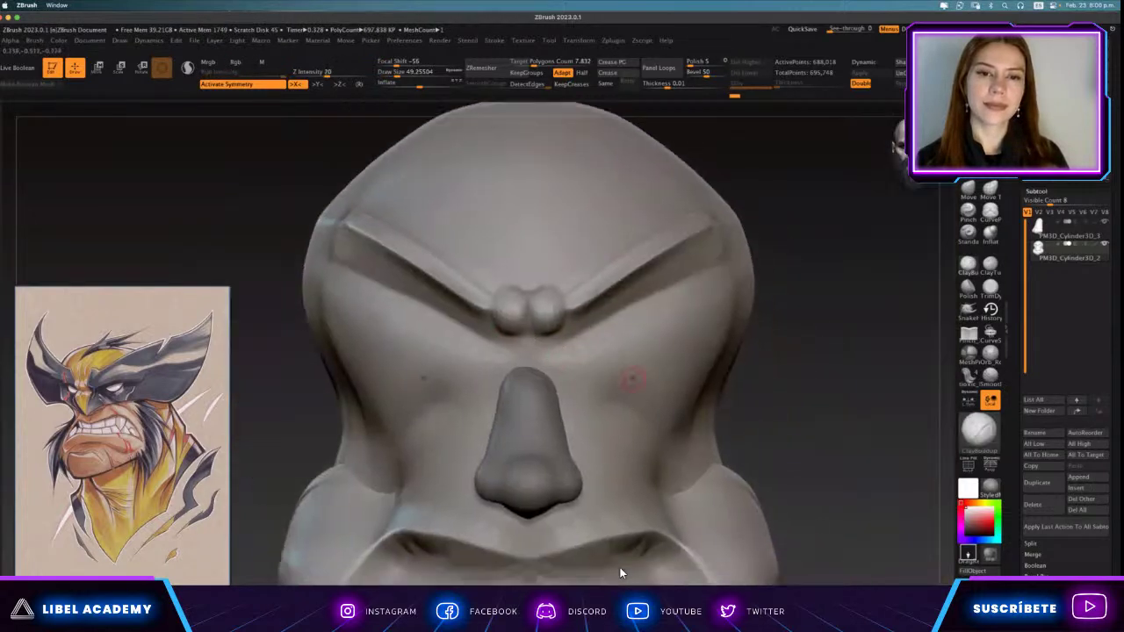
pyautogui.scroll(-5, 632, 378)
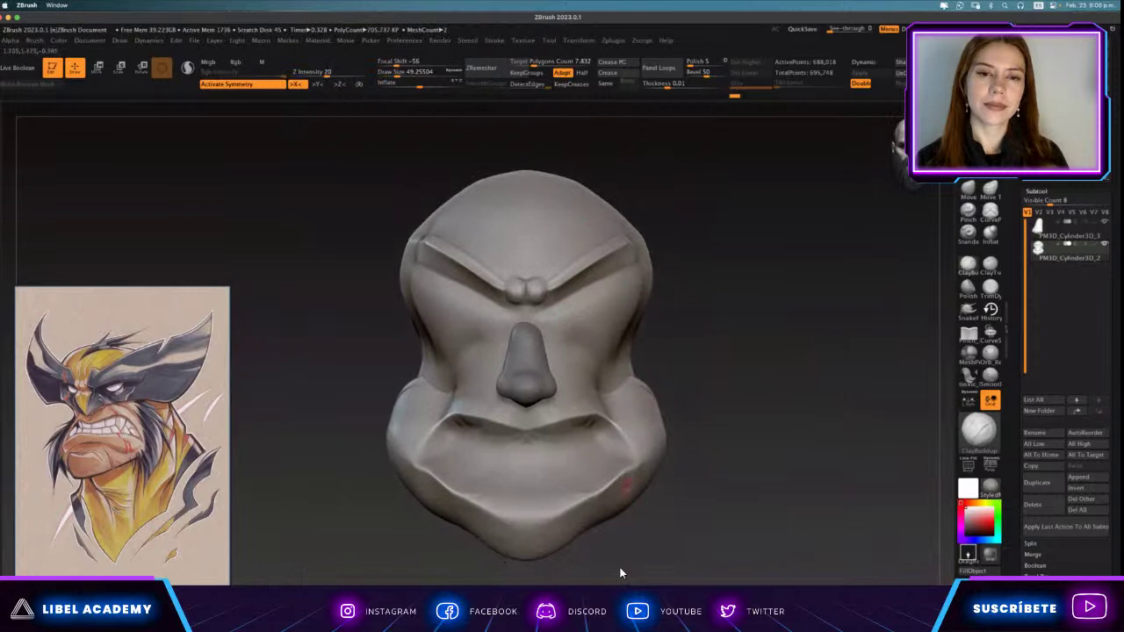
# Check the head from a left three-quarter profile, then return to an exact front view.
pyautogui.moveTo(628, 360); pyautogui.dragTo(588, 380)
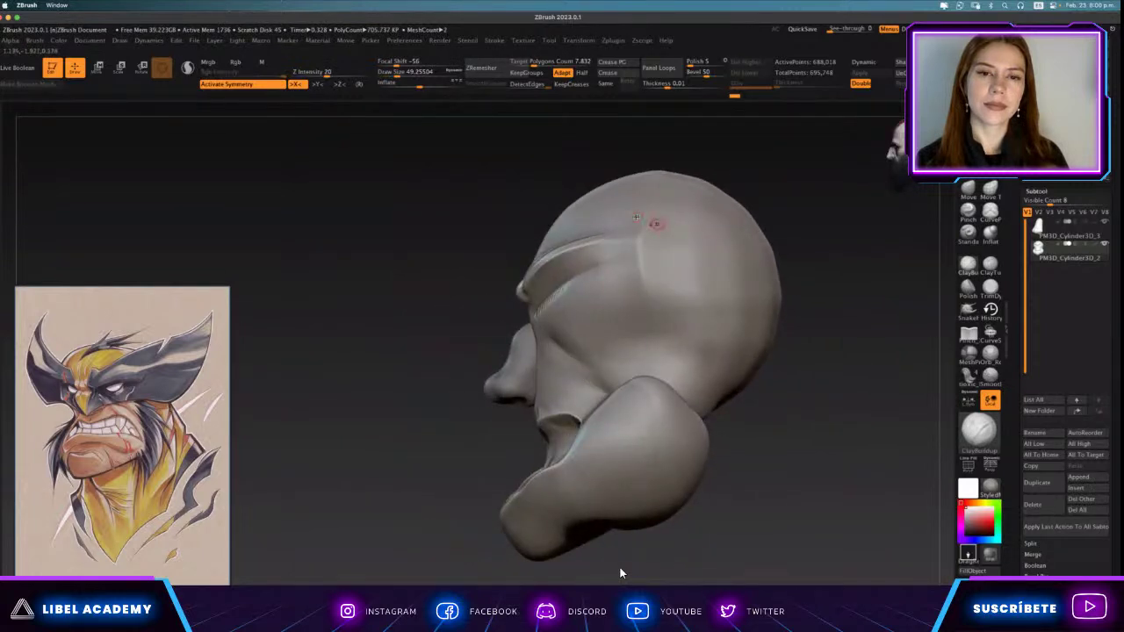
pyautogui.moveTo(646, 460); pyautogui.dragTo(368, 442)
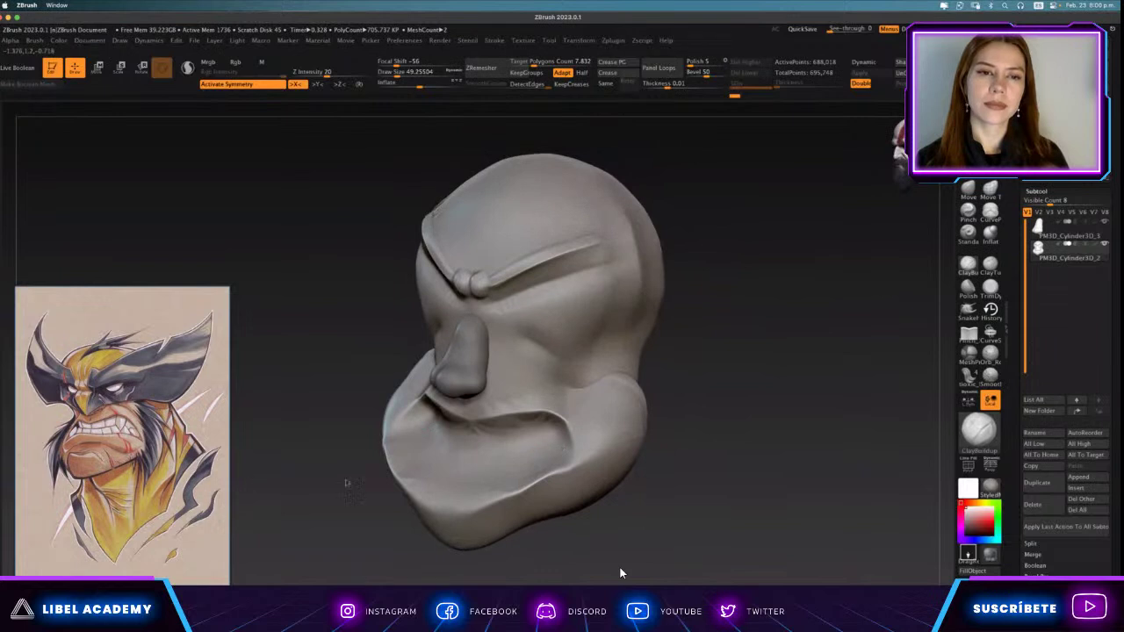
pyautogui.keyDown('shift'); pyautogui.moveTo(372, 464); pyautogui.dragTo(527, 457); pyautogui.keyUp('shift')
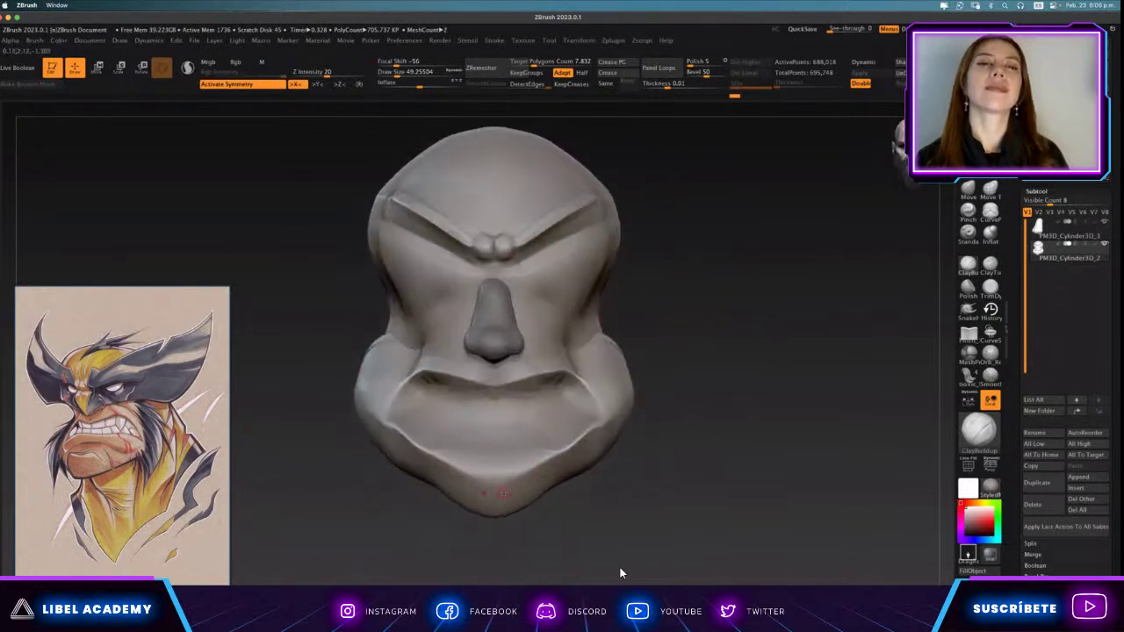
pyautogui.scroll(3, 527, 457)
pyautogui.scroll(2, 518, 437)
# Undo two recent lip and chin edits and sculpt fresh vertical strokes into the chin.
pyautogui.hotkey('ctrl', 'z')
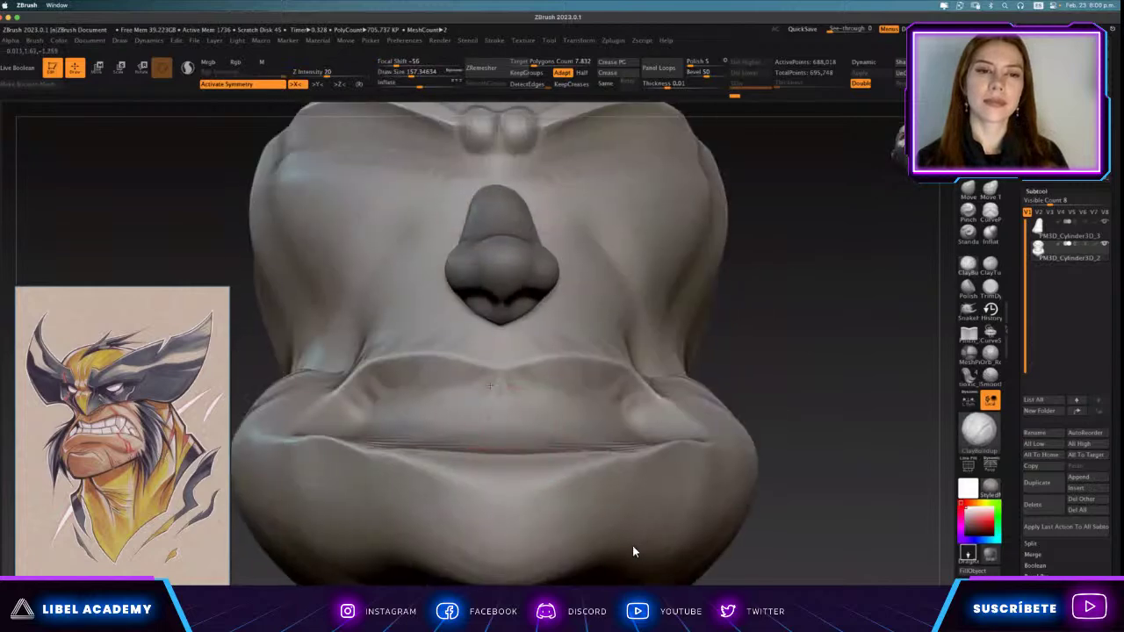
pyautogui.hotkey('ctrl', 'z')
pyautogui.moveTo(518, 438)
pyautogui.mouseDown()
pyautogui.moveTo(507, 391)
pyautogui.moveTo(488, 479)
pyautogui.mouseUp()
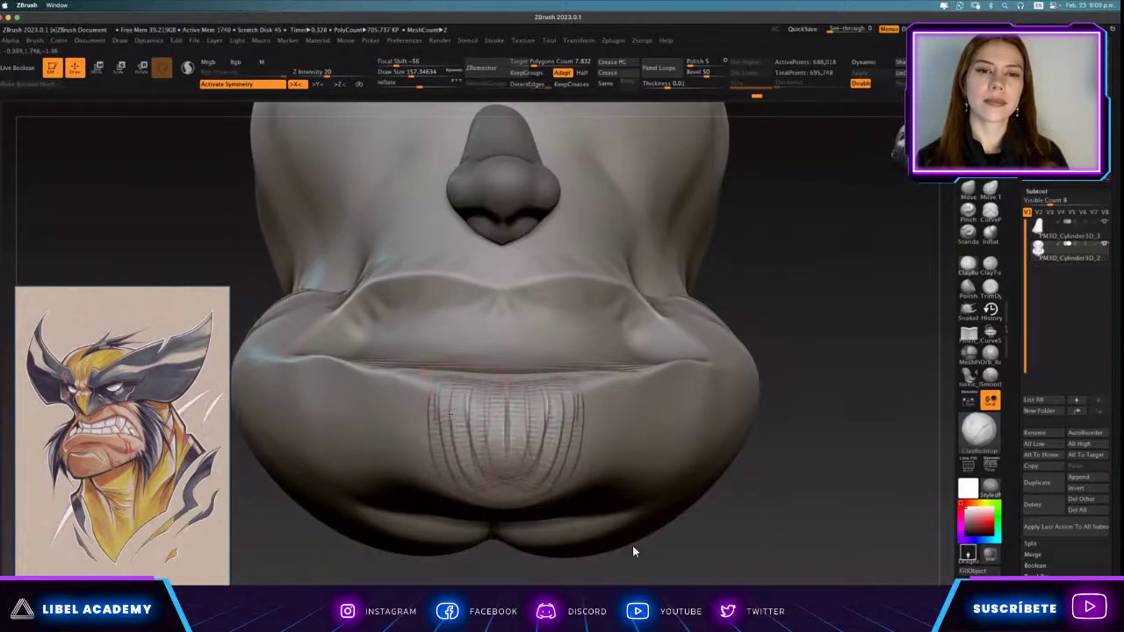
pyautogui.moveTo(449, 405)
pyautogui.mouseDown()
pyautogui.moveTo(439, 479)
pyautogui.moveTo(452, 501)
pyautogui.moveTo(464, 452)
pyautogui.moveTo(435, 474)
pyautogui.moveTo(452, 448)
pyautogui.mouseUp()
pyautogui.moveTo(479, 395)
pyautogui.mouseDown()
pyautogui.moveTo(478, 488)
pyautogui.moveTo(492, 460)
pyautogui.mouseUp()
pyautogui.moveTo(834, 351)
pyautogui.keyDown('alt'); pyautogui.mouseDown()
pyautogui.moveTo(812, 344)
pyautogui.moveTo(568, 418)
pyautogui.mouseUp(); pyautogui.keyUp('alt')
# Mask the rounded chin pad with MaskPen and invert the mask to isolate it.
pyautogui.press('f')
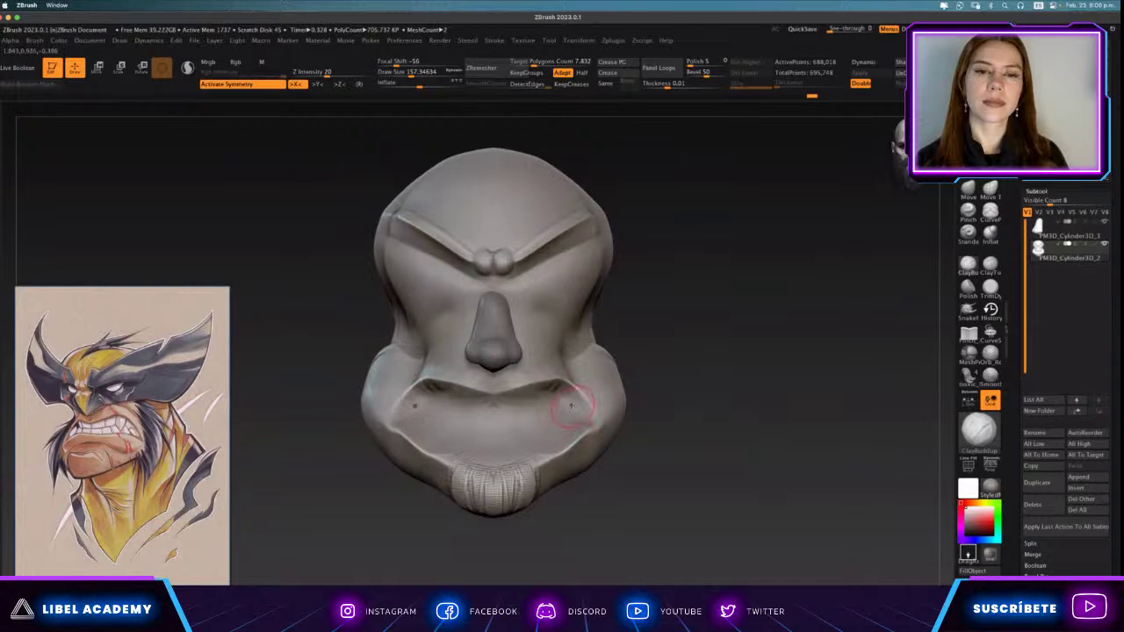
pyautogui.moveTo(477, 446)
pyautogui.mouseDown(button='right')
pyautogui.moveTo(481, 430)
pyautogui.moveTo(500, 465)
pyautogui.moveTo(505, 395)
pyautogui.moveTo(507, 459)
pyautogui.mouseUp(button='right')
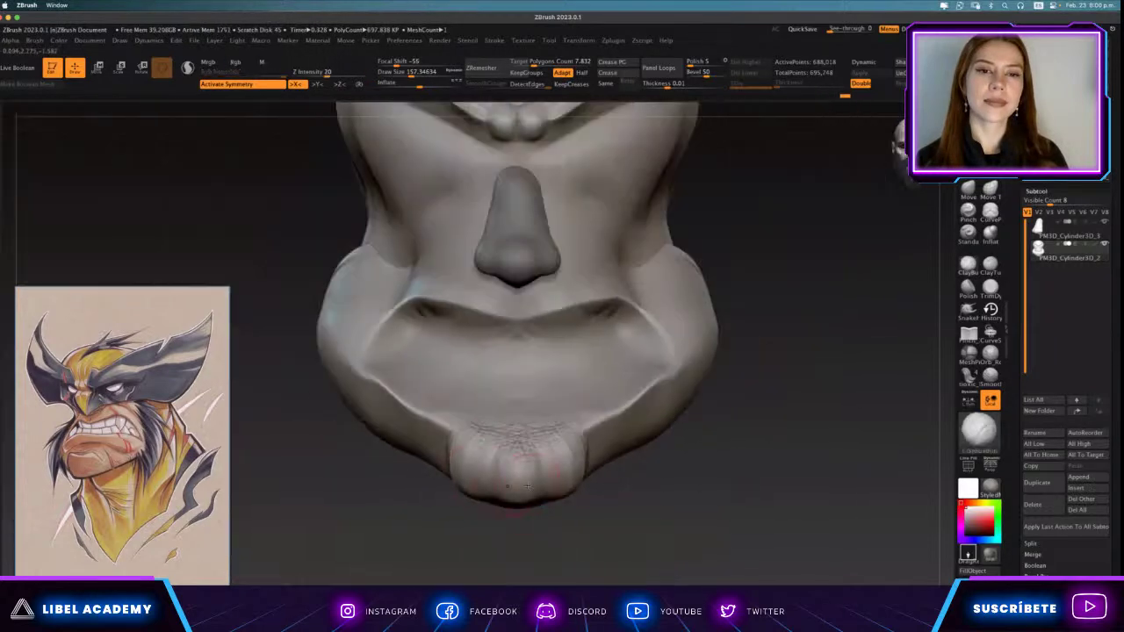
pyautogui.click(966, 356)
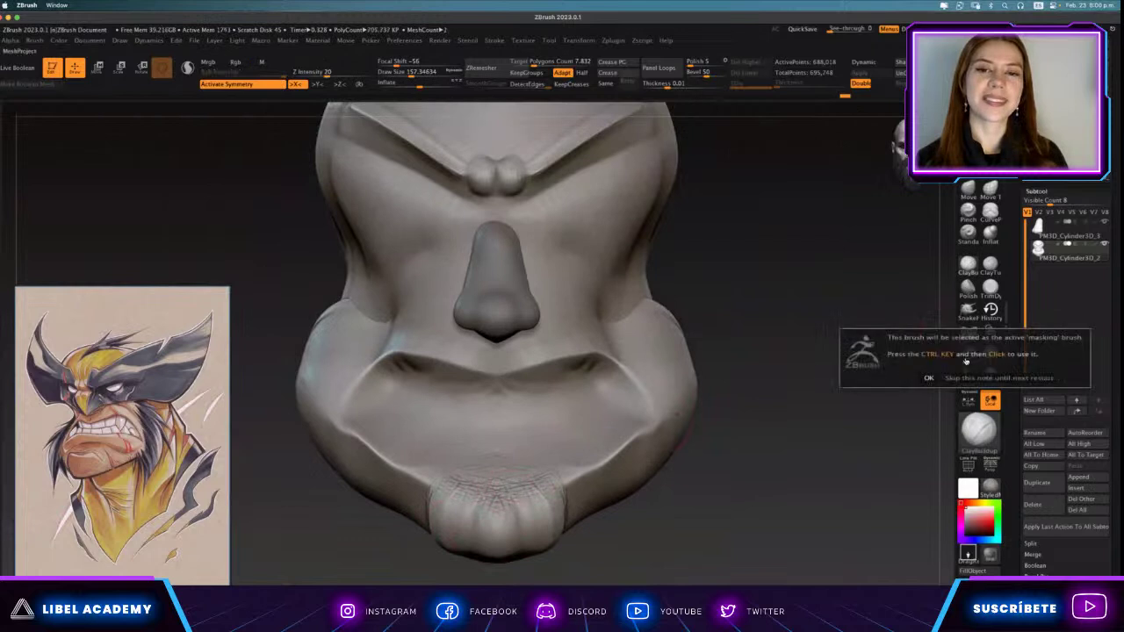
pyautogui.click(928, 378)
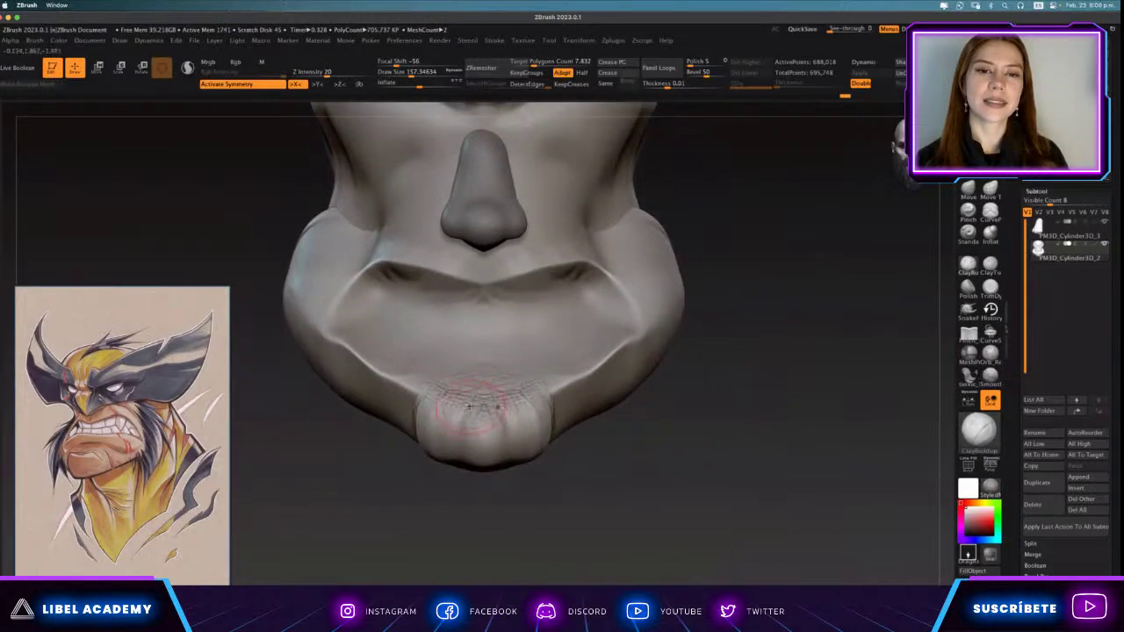
pyautogui.moveTo(509, 382); pyautogui.dragTo(520, 338, button='right')
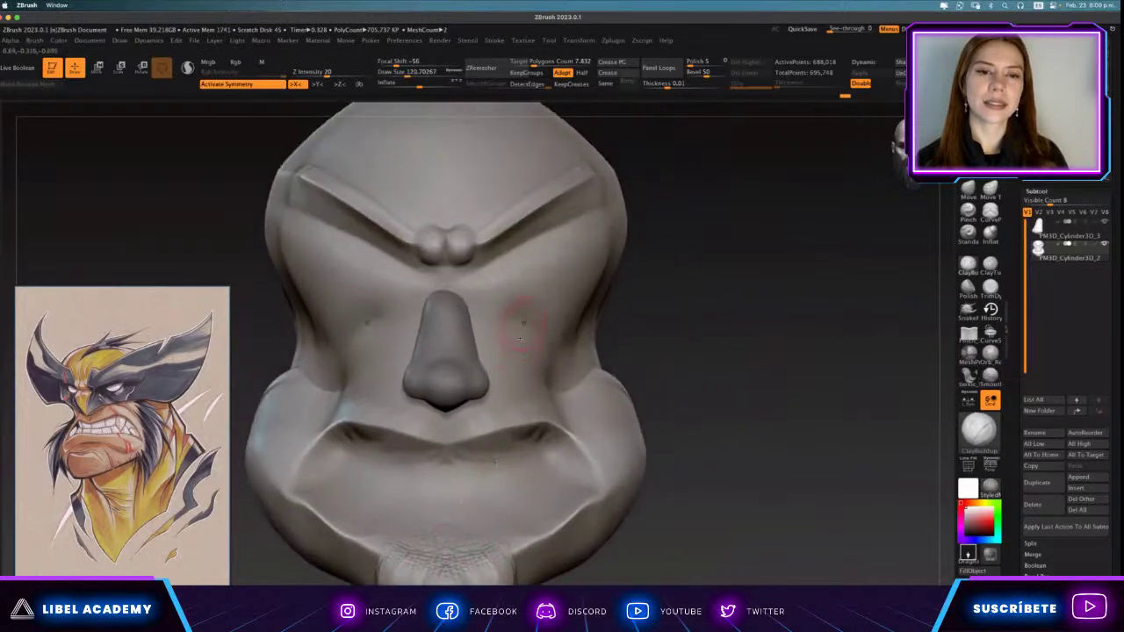
pyautogui.keyDown('ctrl'); pyautogui.moveTo(531, 437); pyautogui.dragTo(510, 378, button='right'); pyautogui.keyUp('ctrl')
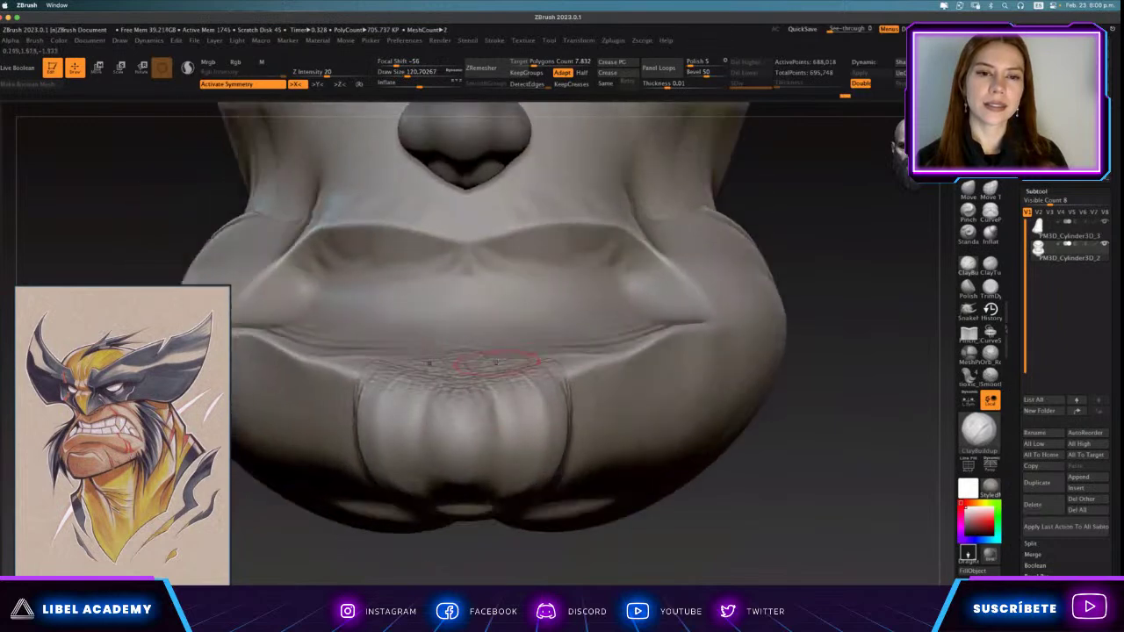
pyautogui.keyDown('ctrl'); pyautogui.moveTo(524, 474); pyautogui.dragTo(390, 404); pyautogui.keyUp('ctrl')
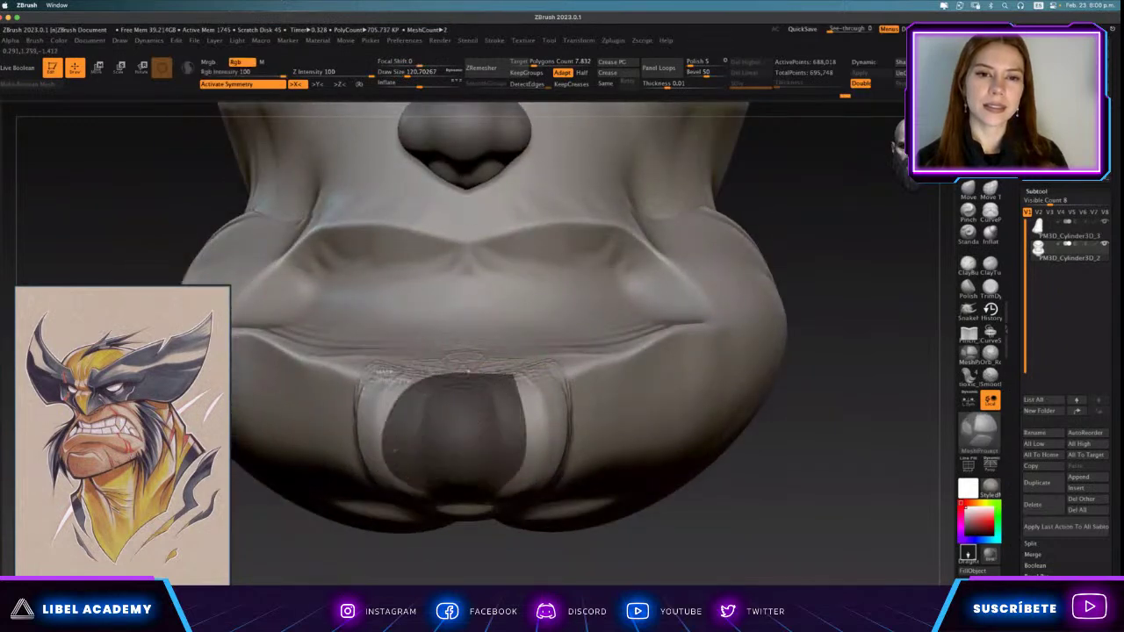
pyautogui.hotkey('ctrl', 'i')
pyautogui.moveTo(570, 483)
pyautogui.mouseDown(button='right')
pyautogui.moveTo(553, 463)
pyautogui.moveTo(610, 459)
pyautogui.moveTo(549, 446)
pyautogui.mouseUp(button='right')
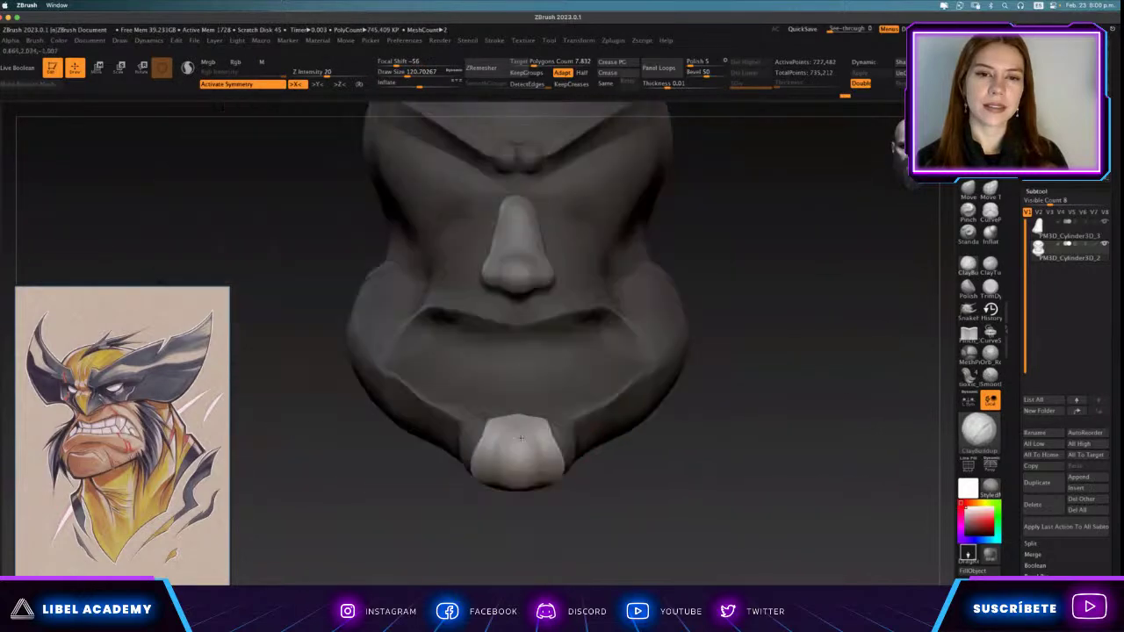
pyautogui.moveTo(631, 349); pyautogui.dragTo(667, 386, button='right')
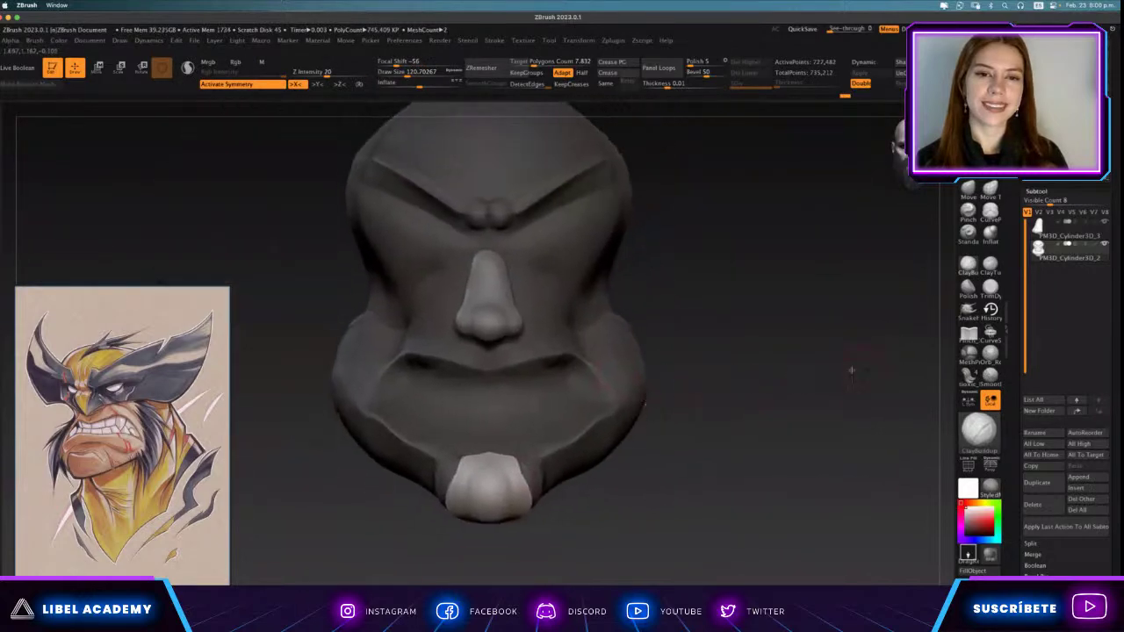
# Clear the face mask and switch to the ClayBuildup brush, tilting onto the face.
pyautogui.keyDown('ctrl'); pyautogui.click(706, 423); pyautogui.keyUp('ctrl')
pyautogui.press('b')
pyautogui.press('c')
pyautogui.press('b')
pyautogui.moveTo(706, 424)
pyautogui.mouseDown(button='right')
pyautogui.moveTo(592, 305)
pyautogui.moveTo(490, 321)
pyautogui.mouseUp(button='right')
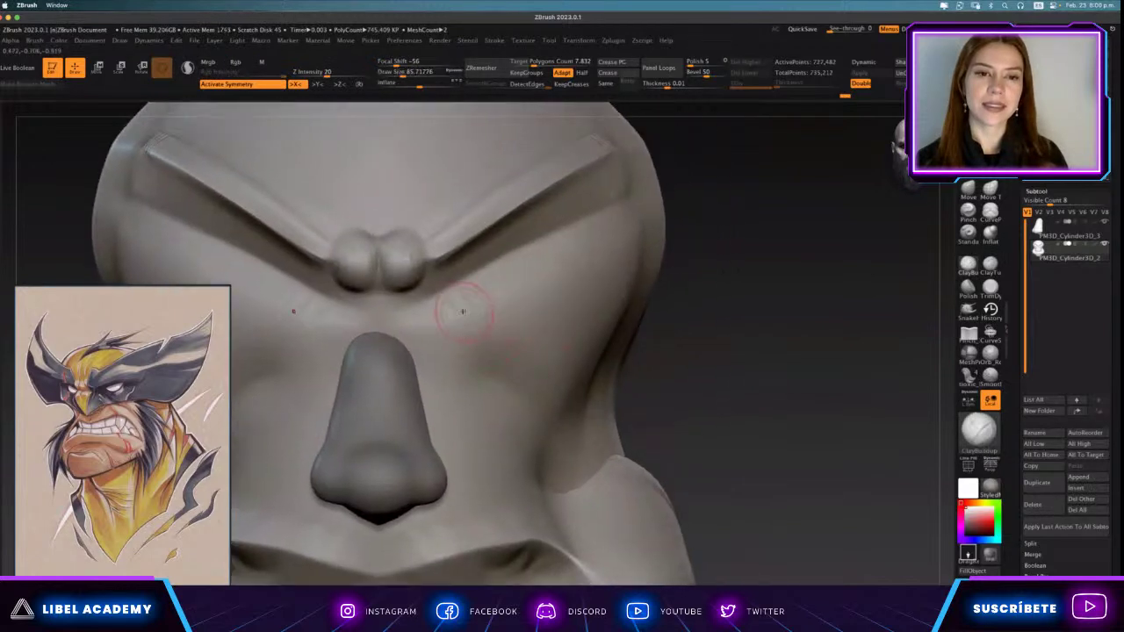
# Make the nose piece active and draw a raised panel shape outward from the nose.
pyautogui.press('b')
pyautogui.press('m')
pyautogui.press('p')
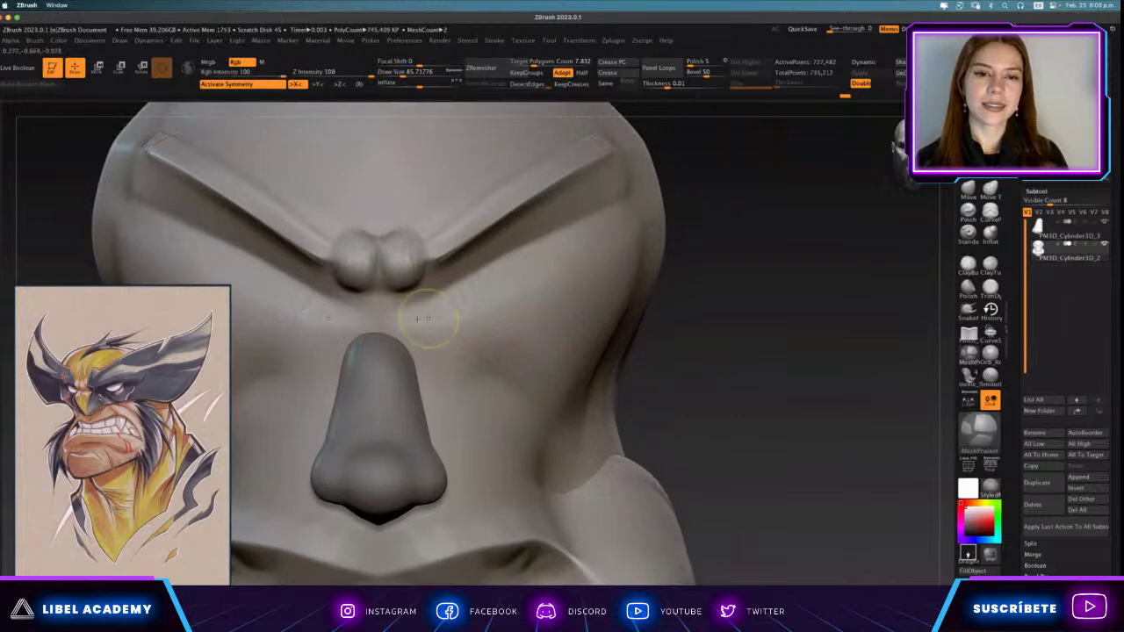
pyautogui.press('b')
pyautogui.press('c')
pyautogui.press('b')
pyautogui.keyDown('alt'); pyautogui.click(378, 413); pyautogui.keyUp('alt')
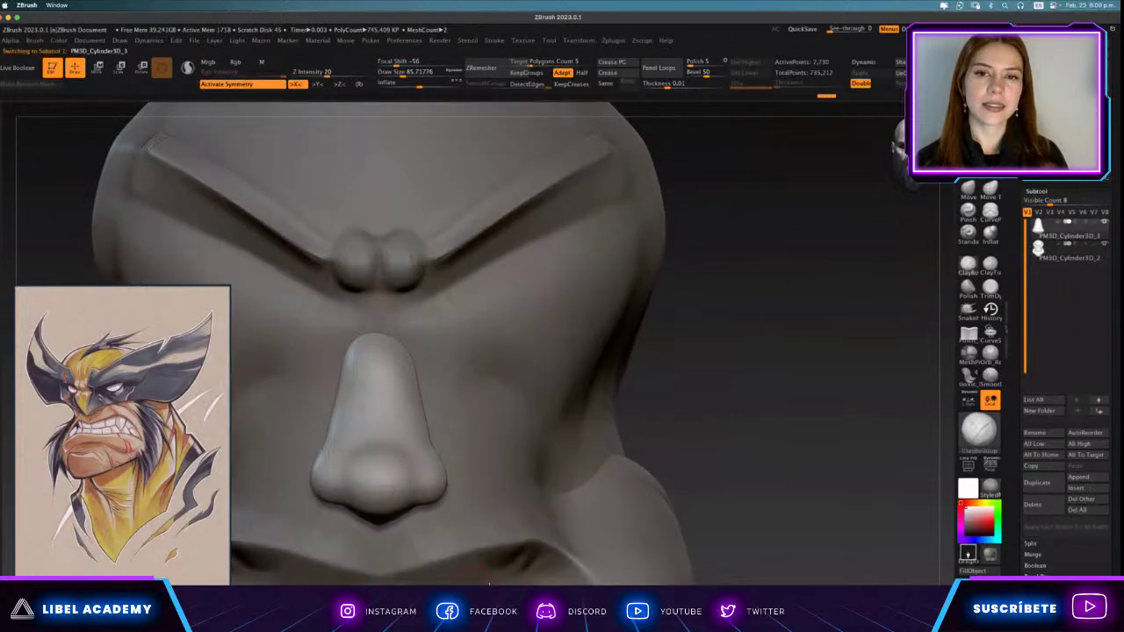
pyautogui.moveTo(439, 369); pyautogui.dragTo(412, 298, button='right')
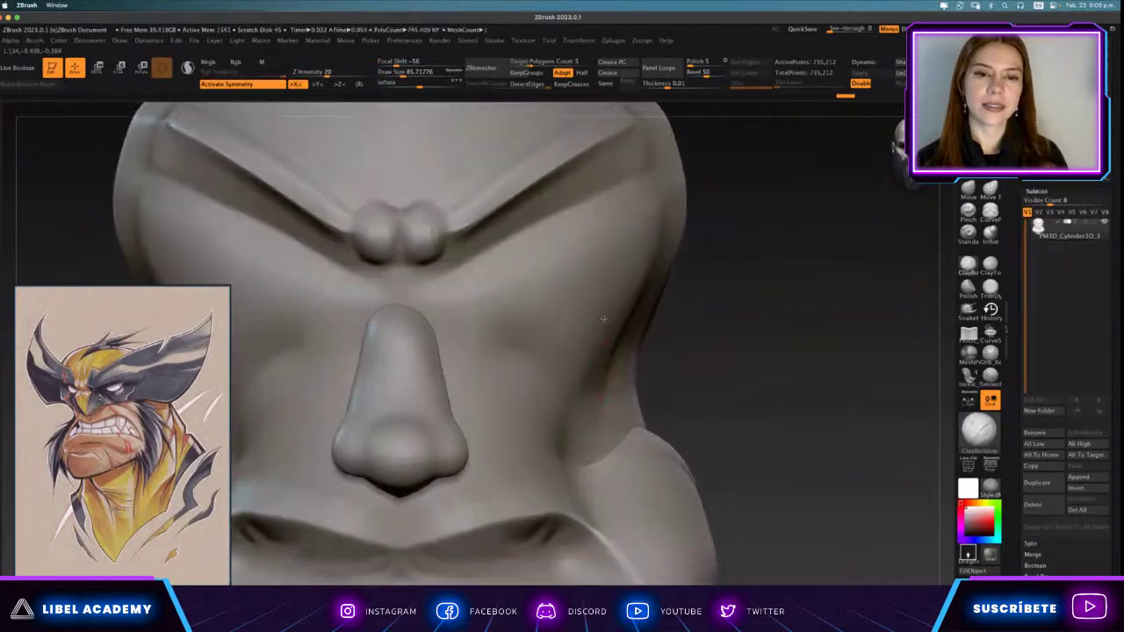
pyautogui.keyDown('ctrl'); pyautogui.keyDown('shift'); pyautogui.moveTo(401, 389); pyautogui.dragTo(606, 218); pyautogui.keyUp('shift'); pyautogui.keyUp('ctrl')
# Clear the mask and inspect the new panel beside the nose from close and low angles.
pyautogui.moveTo(565, 332); pyautogui.dragTo(565, 364, button='right')
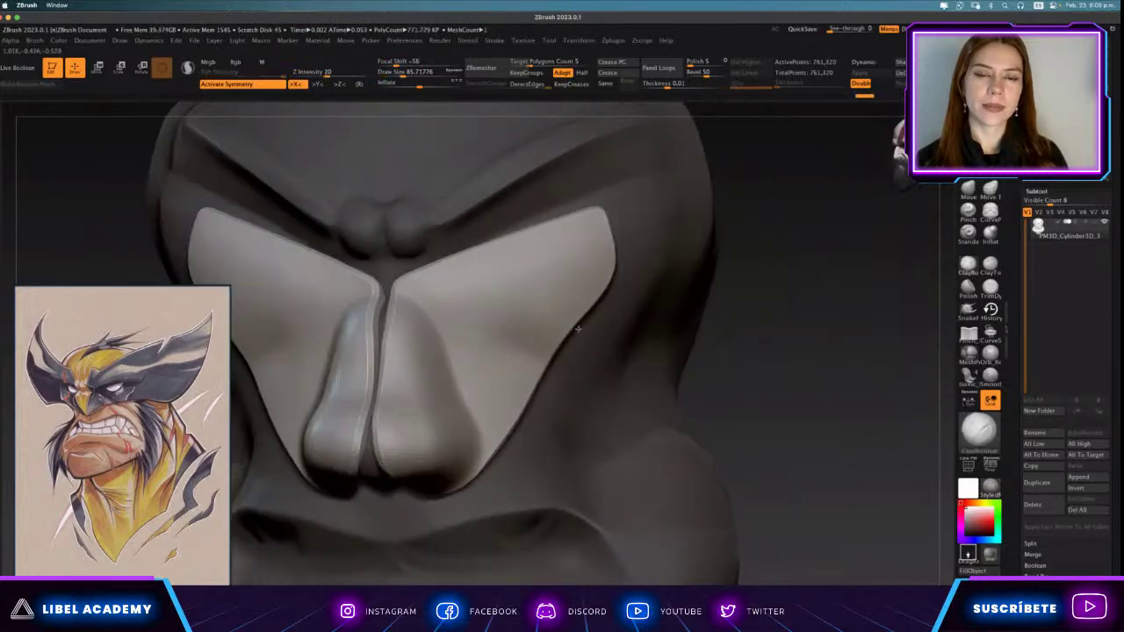
pyautogui.keyDown('ctrl'); pyautogui.moveTo(657, 346); pyautogui.dragTo(664, 368); pyautogui.keyUp('ctrl')
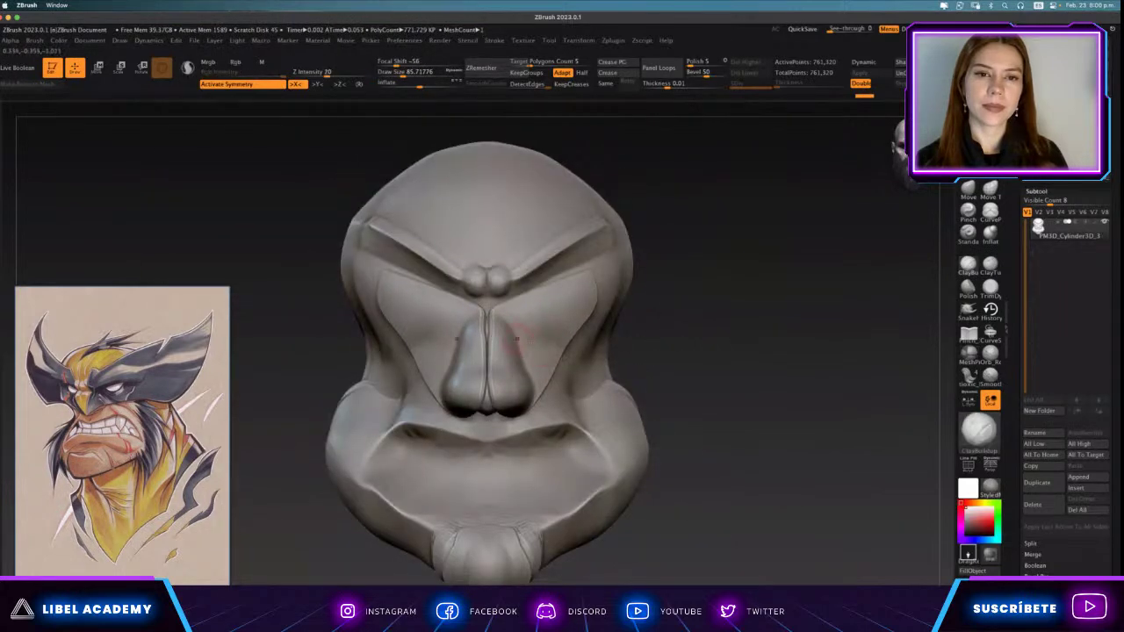
pyautogui.keyDown('ctrl'); pyautogui.moveTo(667, 351); pyautogui.dragTo(511, 300, button='right'); pyautogui.keyUp('ctrl')
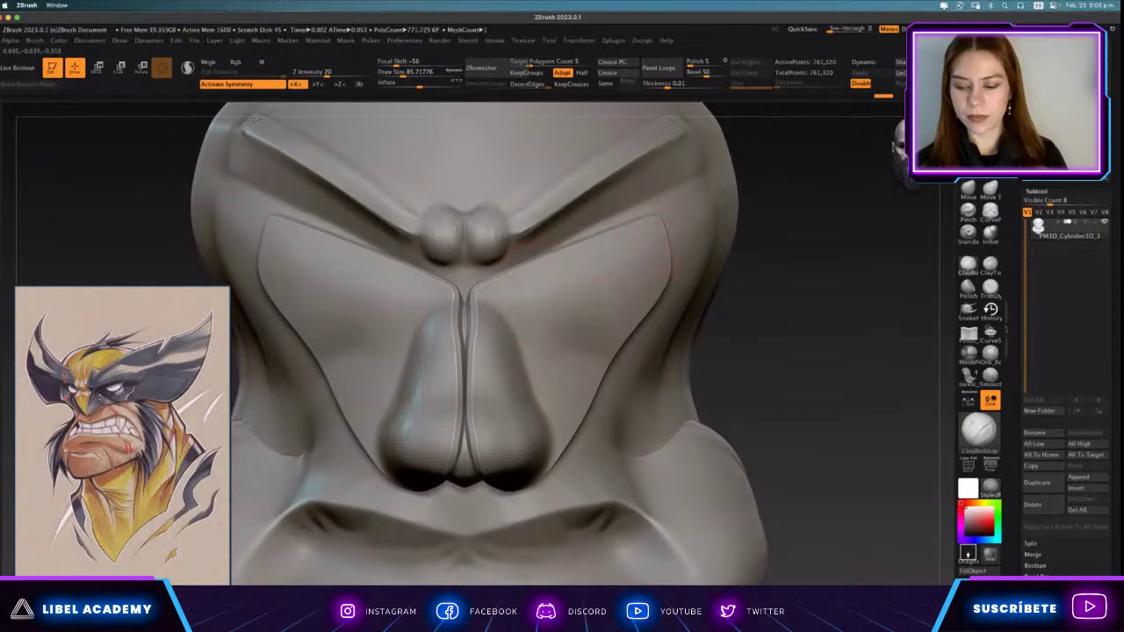
pyautogui.keyDown('ctrl'); pyautogui.moveTo(579, 316); pyautogui.dragTo(606, 291, button='right'); pyautogui.keyUp('ctrl')
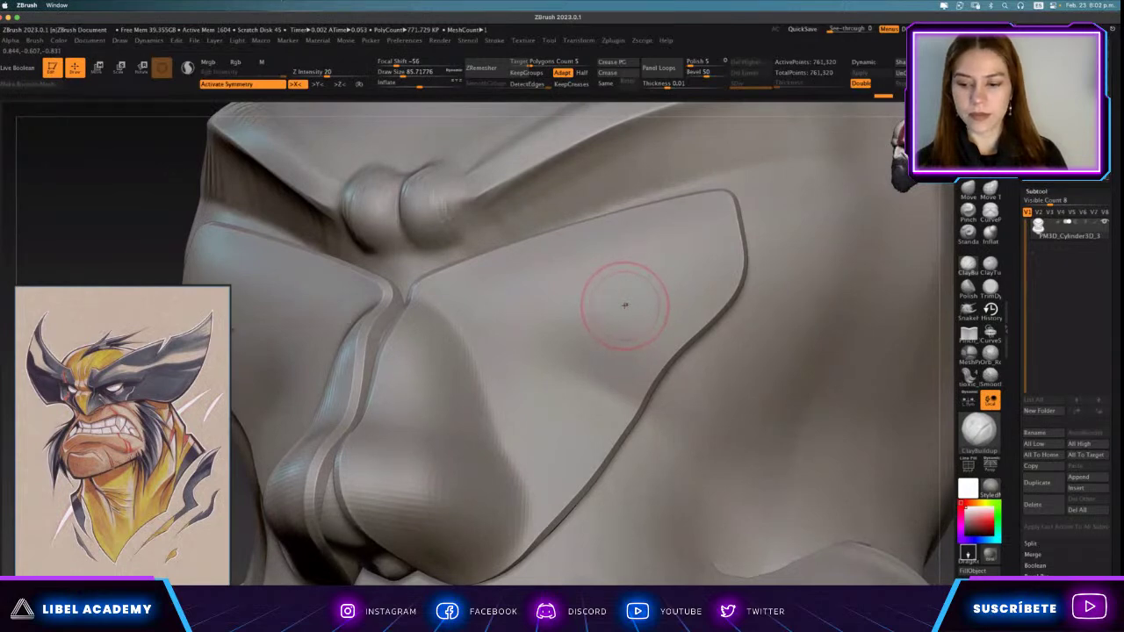
pyautogui.moveTo(625, 304); pyautogui.dragTo(634, 405, button='right')
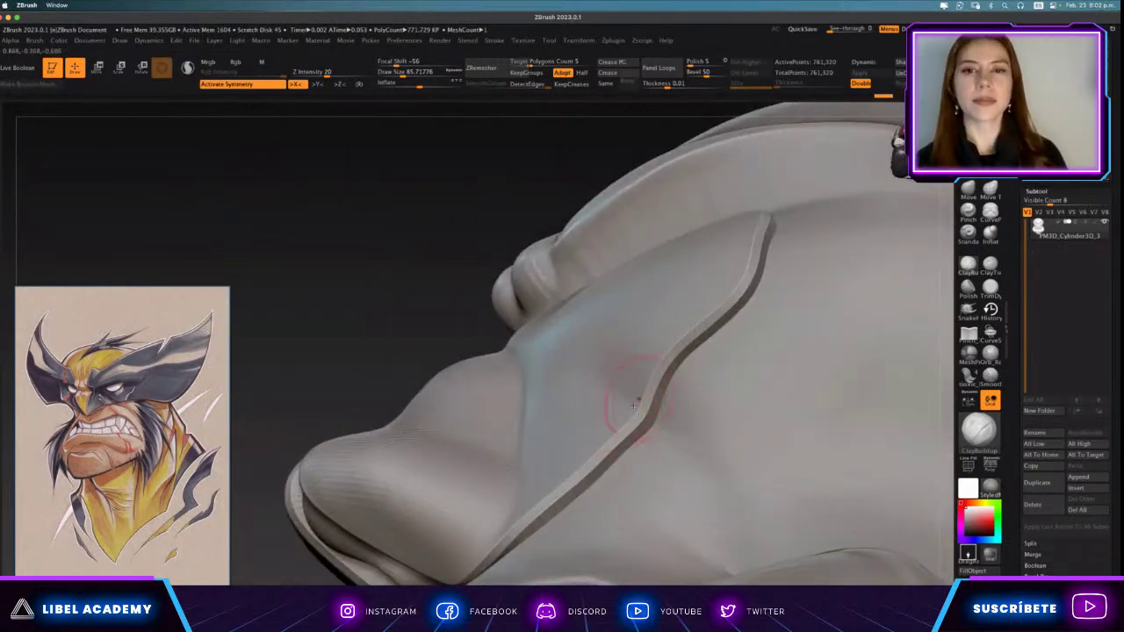
pyautogui.moveTo(623, 348)
pyautogui.mouseDown(button='right')
pyautogui.moveTo(578, 380)
pyautogui.moveTo(587, 394)
pyautogui.mouseUp(button='right')
# Mask everything except the eye-plane panels by polygroup, review the head, then clear the mask.
pyautogui.keyDown('ctrl'); pyautogui.click(571, 296); pyautogui.keyUp('ctrl')
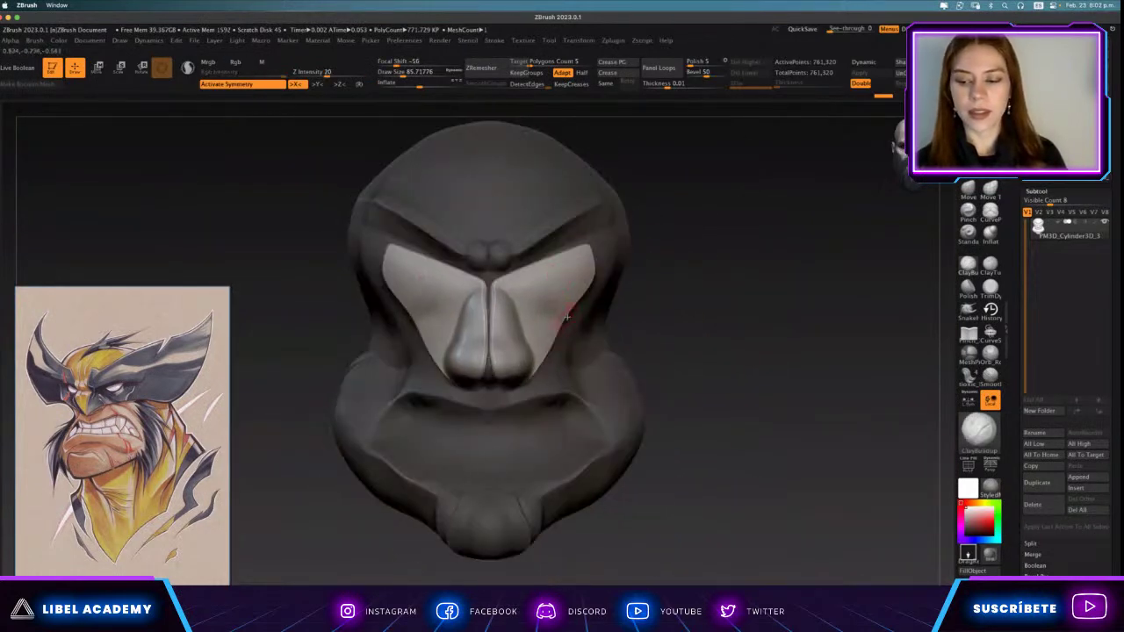
pyautogui.moveTo(571, 321); pyautogui.dragTo(539, 309, button='right')
pyautogui.scroll(2, 539, 310)
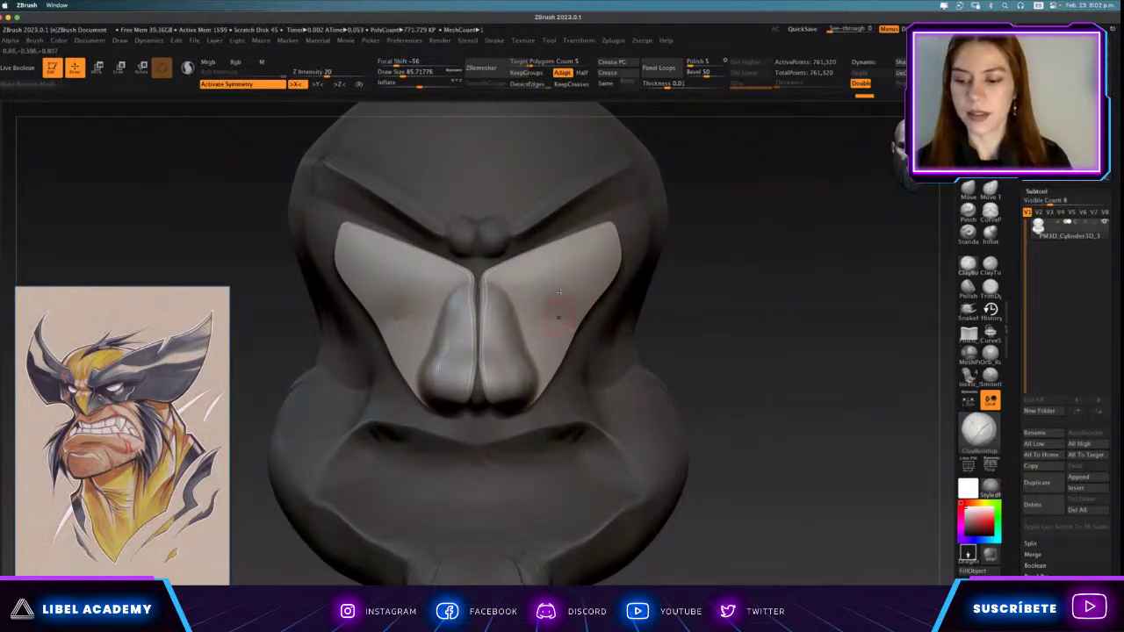
pyautogui.moveTo(570, 309); pyautogui.dragTo(585, 306, button='right')
pyautogui.scroll(-2, 607, 351)
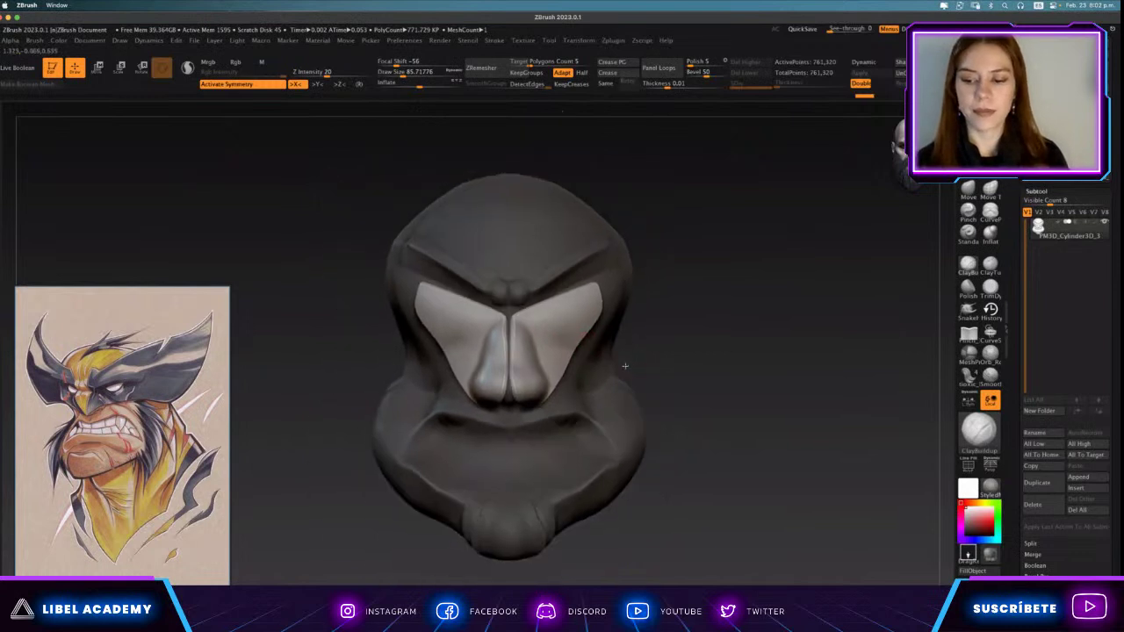
pyautogui.keyDown('ctrl'); pyautogui.click(697, 363); pyautogui.keyUp('ctrl')
pyautogui.scroll(3, 582, 359)
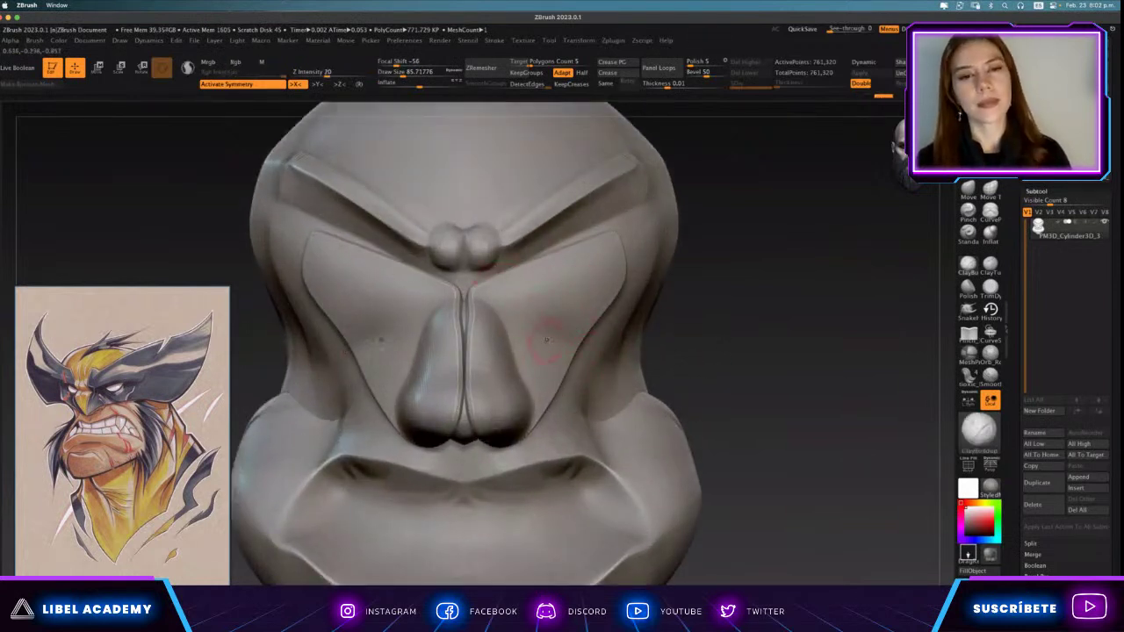
# Undo the inserted cheek panels and draw a new panel across the cheek.
pyautogui.press('b')
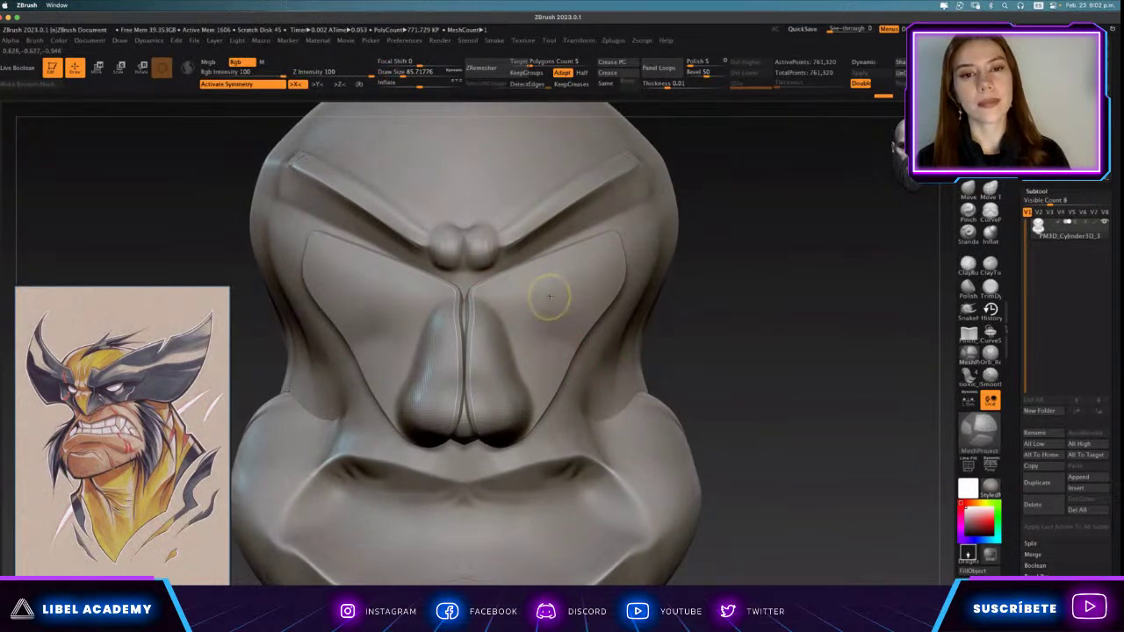
pyautogui.hotkey('ctrl', 'z')
pyautogui.hotkey('ctrl', 'z')
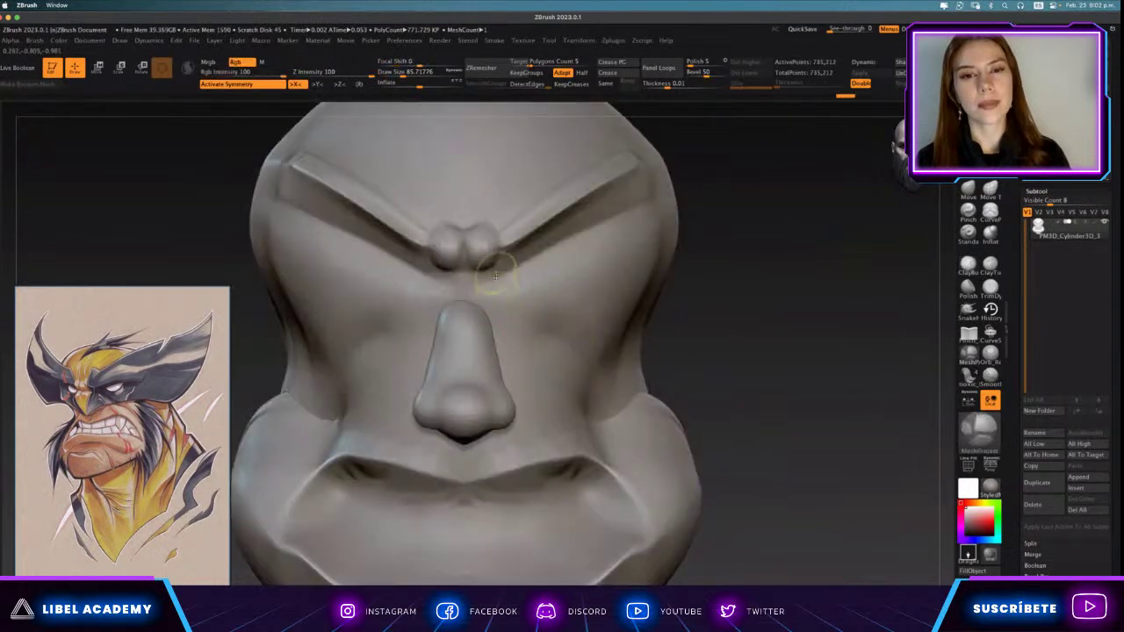
pyautogui.moveTo(496, 276)
pyautogui.mouseDown()
pyautogui.moveTo(635, 149)
pyautogui.moveTo(496, 267)
pyautogui.mouseUp()
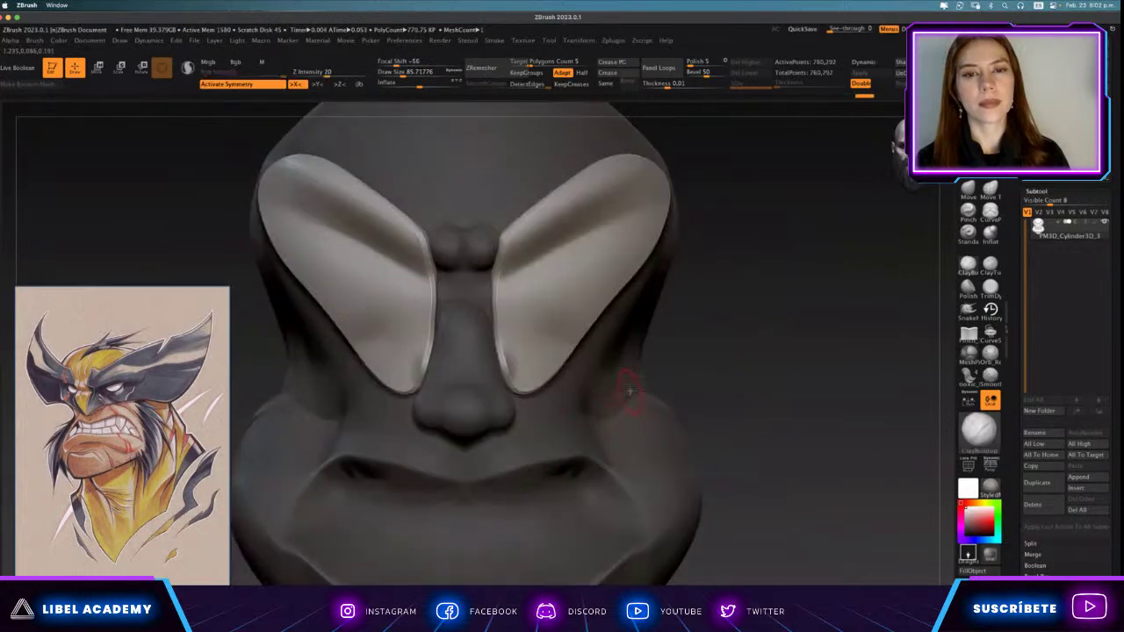
pyautogui.moveTo(628, 391)
pyautogui.mouseDown(button='right')
pyautogui.moveTo(616, 320)
pyautogui.moveTo(708, 396)
pyautogui.mouseUp(button='right')
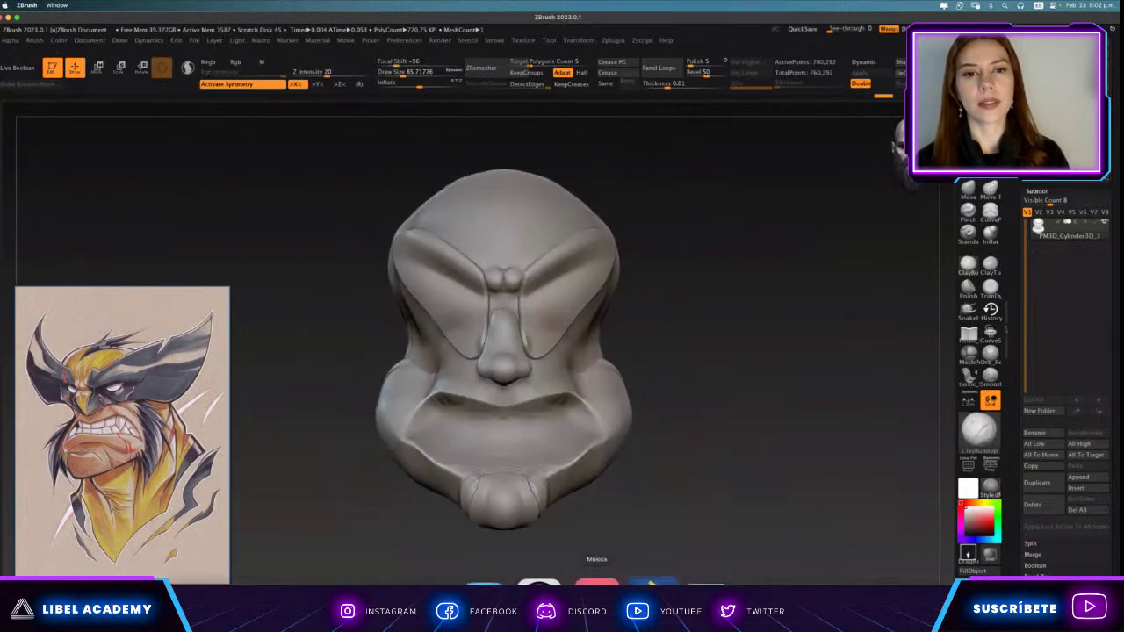
# Load PM3D_Cylinder3D_3.ztl from the Desktop folder into ZBrush.
pyautogui.click(187, 581)
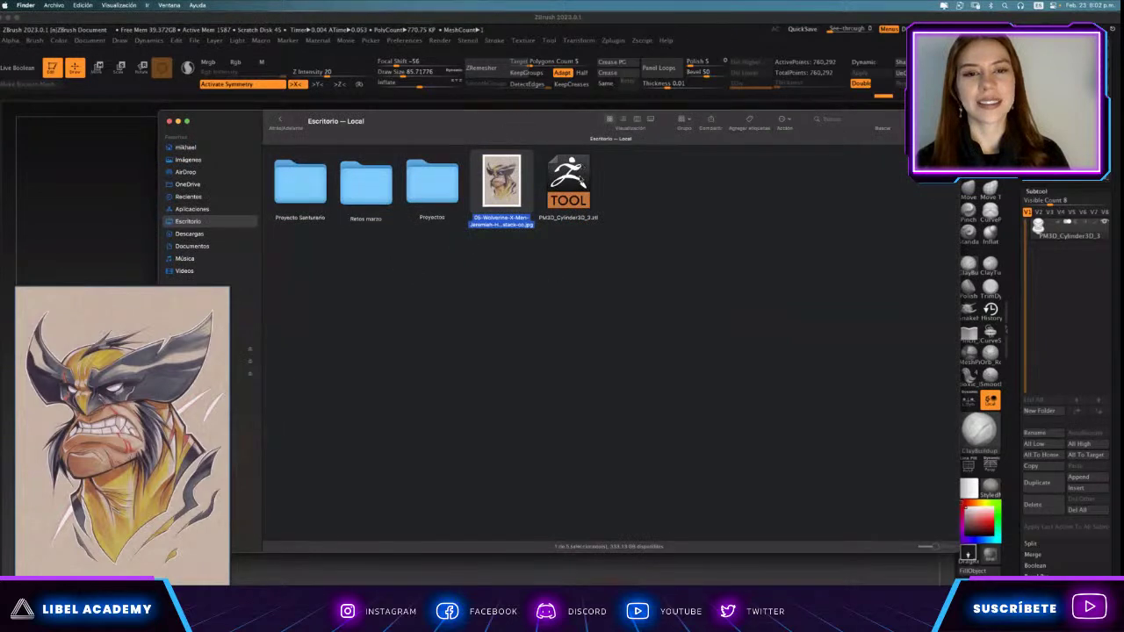
pyautogui.click(568, 184)
pyautogui.doubleClick(568, 184)
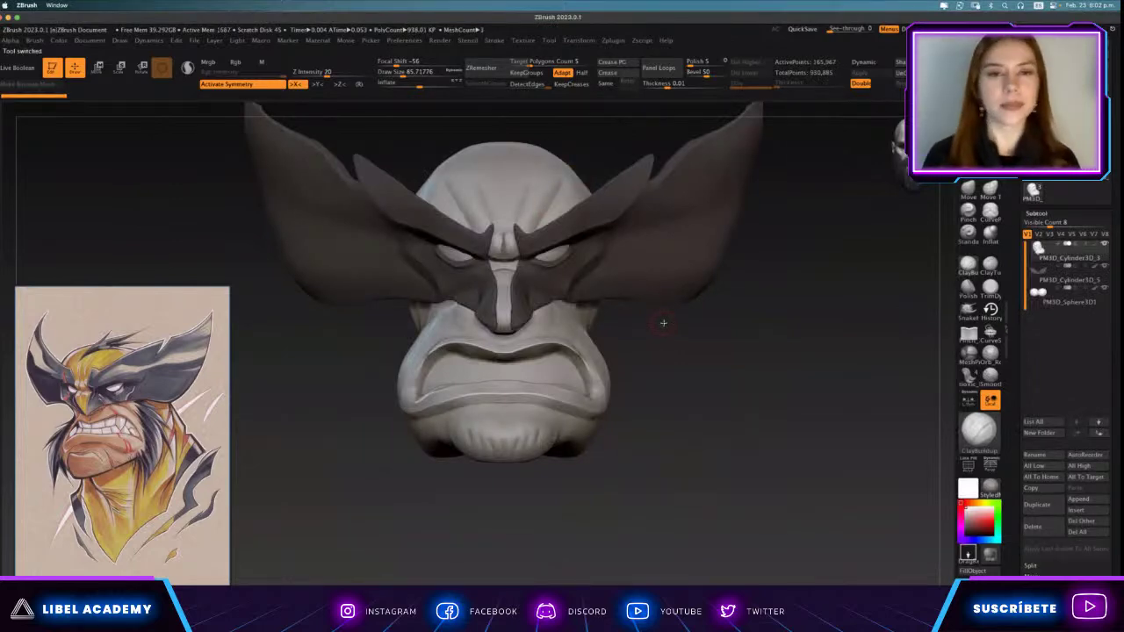
# Orbit and zoom the grey Wolverine head through three-quarter and tilted side views.
pyautogui.moveTo(658, 384)
pyautogui.mouseDown()
pyautogui.moveTo(610, 381)
pyautogui.moveTo(640, 380)
pyautogui.mouseUp()
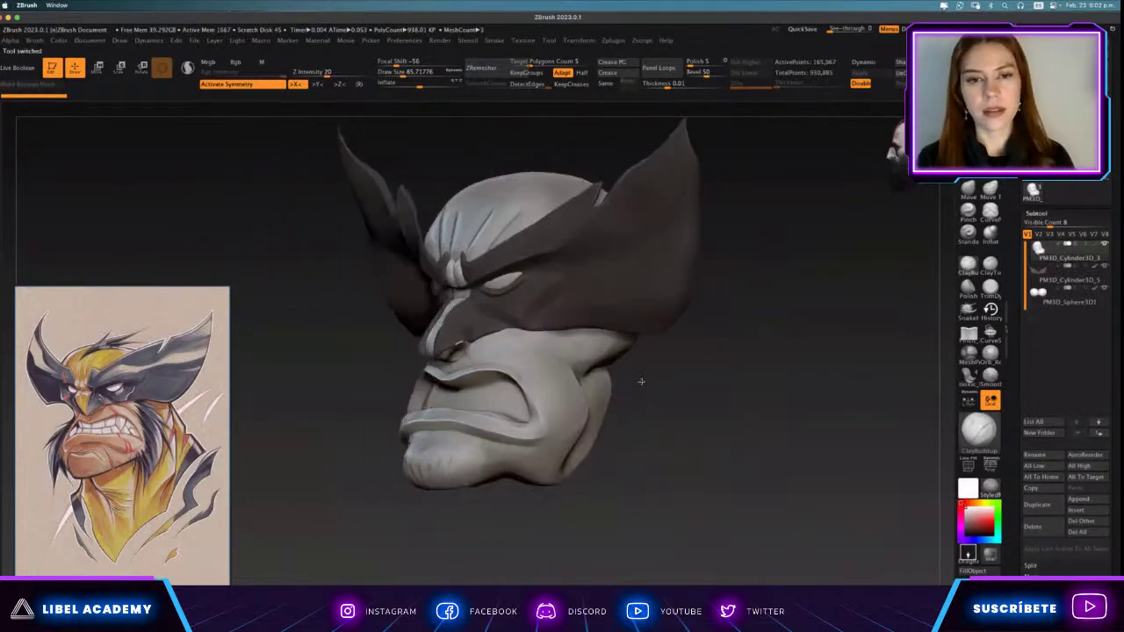
pyautogui.scroll(2, 649, 380)
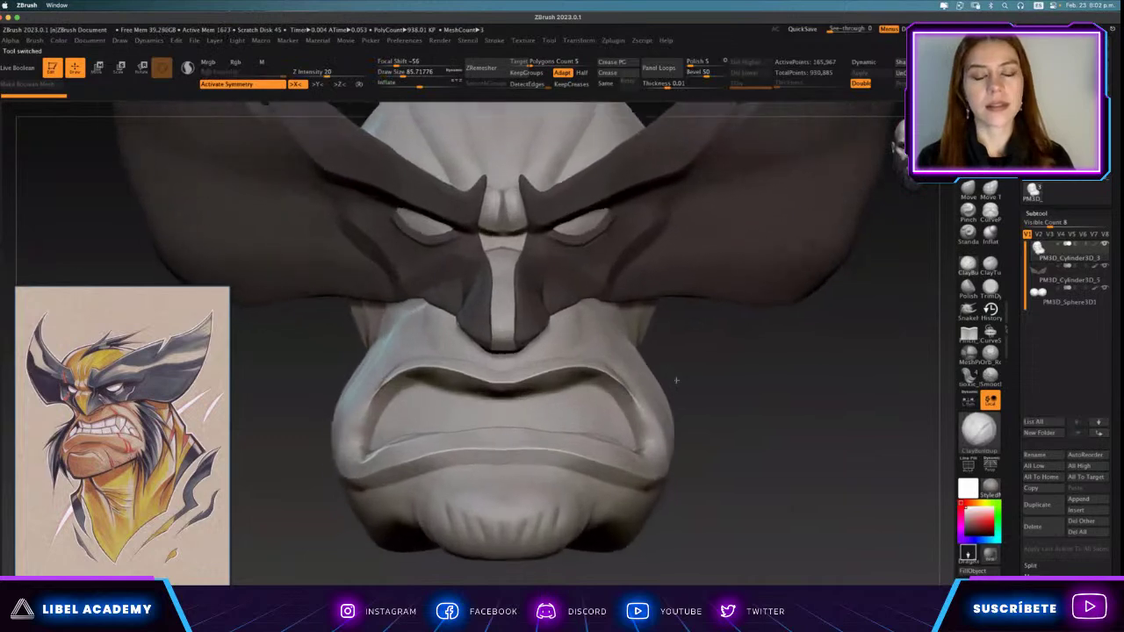
pyautogui.scroll(-3, 658, 379)
pyautogui.scroll(-3, 650, 378)
pyautogui.scroll(-1, 614, 379)
pyautogui.scroll(3, 615, 379)
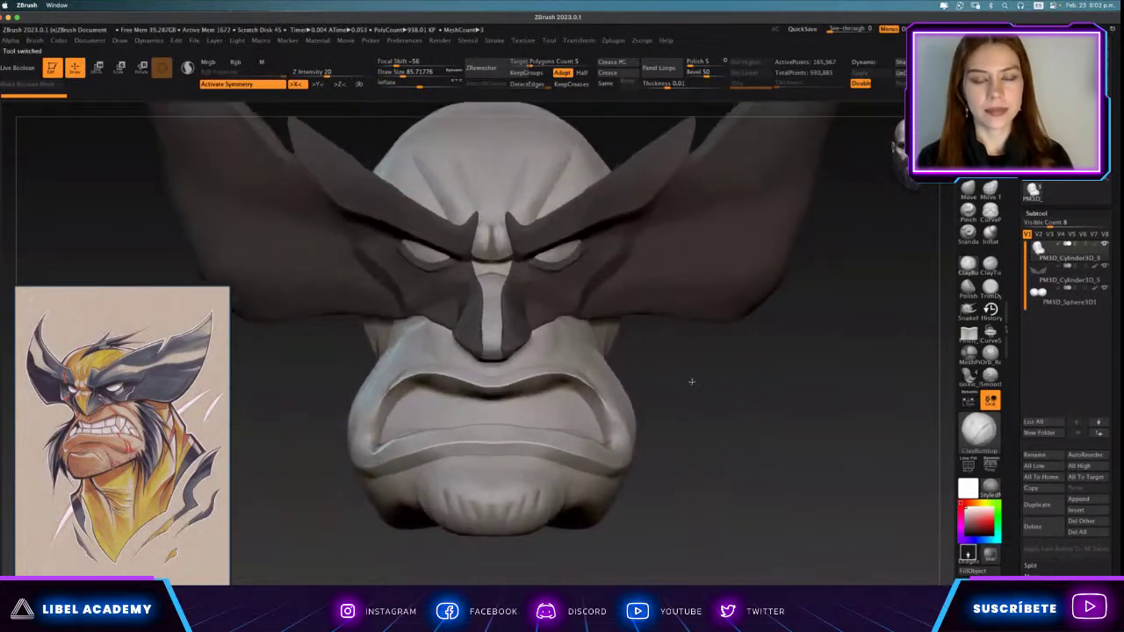
pyautogui.scroll(2, 641, 379)
pyautogui.moveTo(649, 379); pyautogui.dragTo(438, 232)
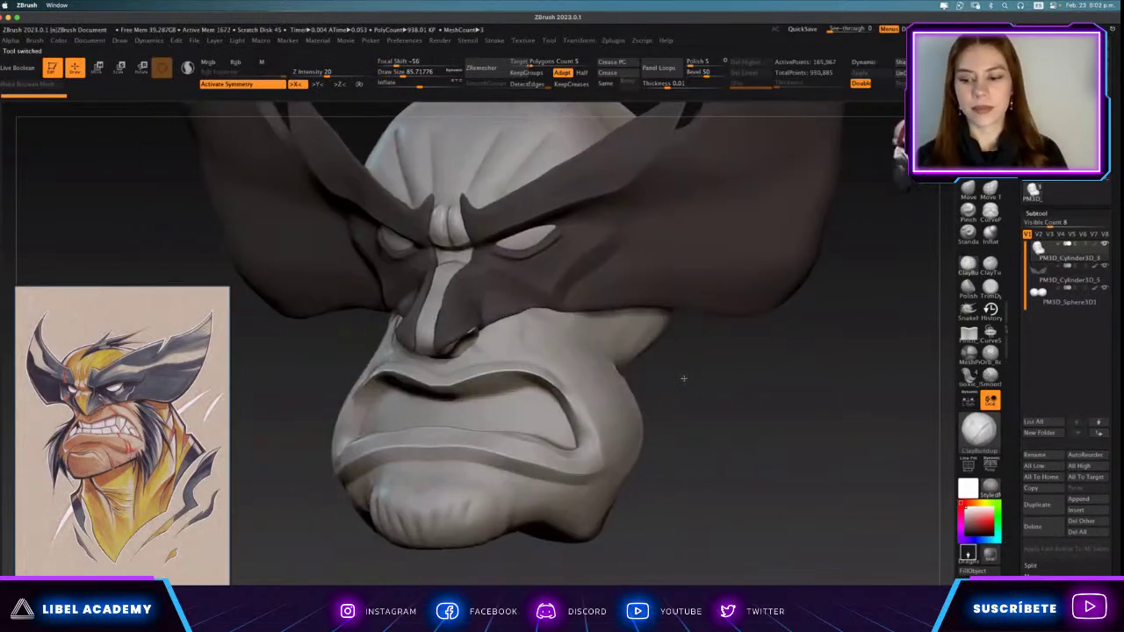
pyautogui.moveTo(687, 388); pyautogui.dragTo(686, 406)
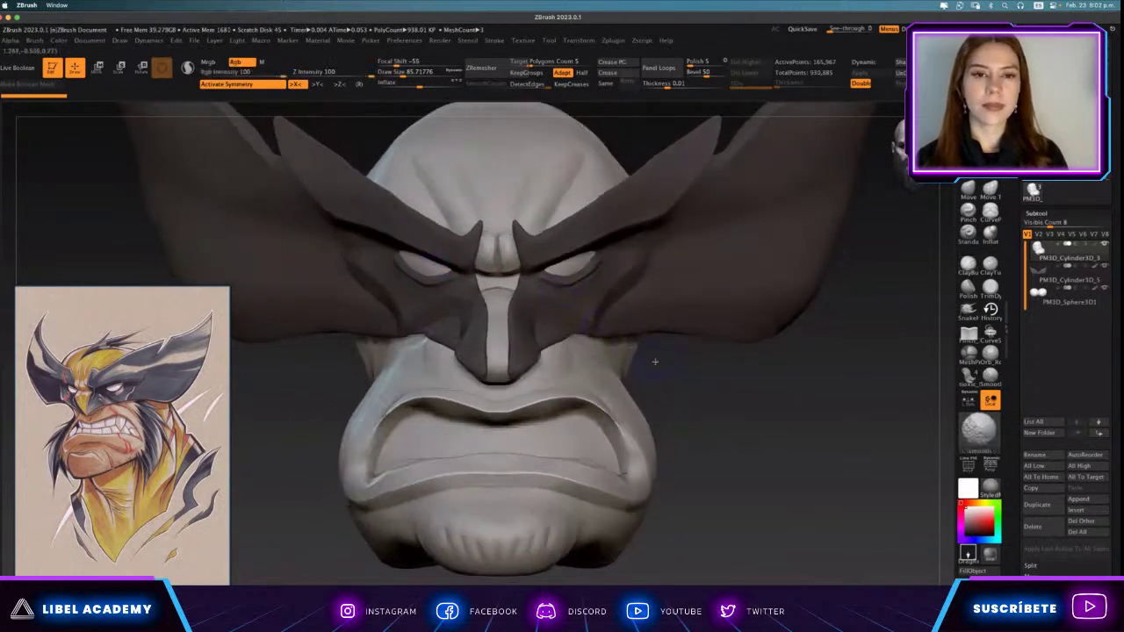
# Switch to ClayBuildup, turn the head from side to front, and bring up the Desktop folder.
pyautogui.press('b')
pyautogui.press('c')
pyautogui.press('b')
pyautogui.moveTo(702, 399)
pyautogui.mouseDown()
pyautogui.moveTo(667, 395)
pyautogui.moveTo(703, 398)
pyautogui.mouseUp()
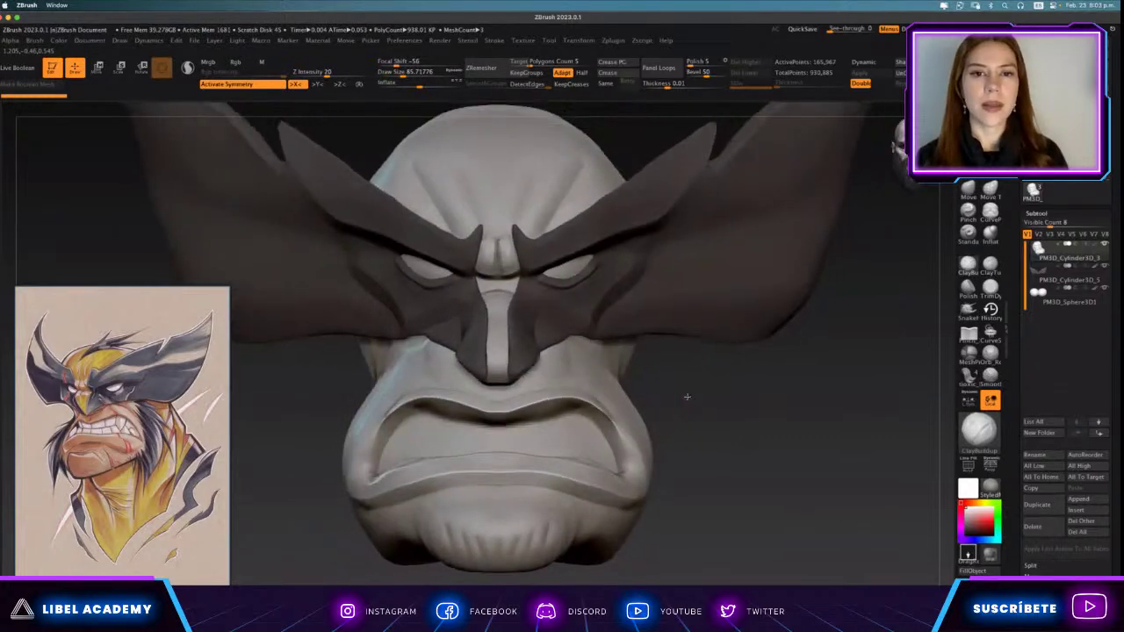
pyautogui.scroll(-5, 693, 397)
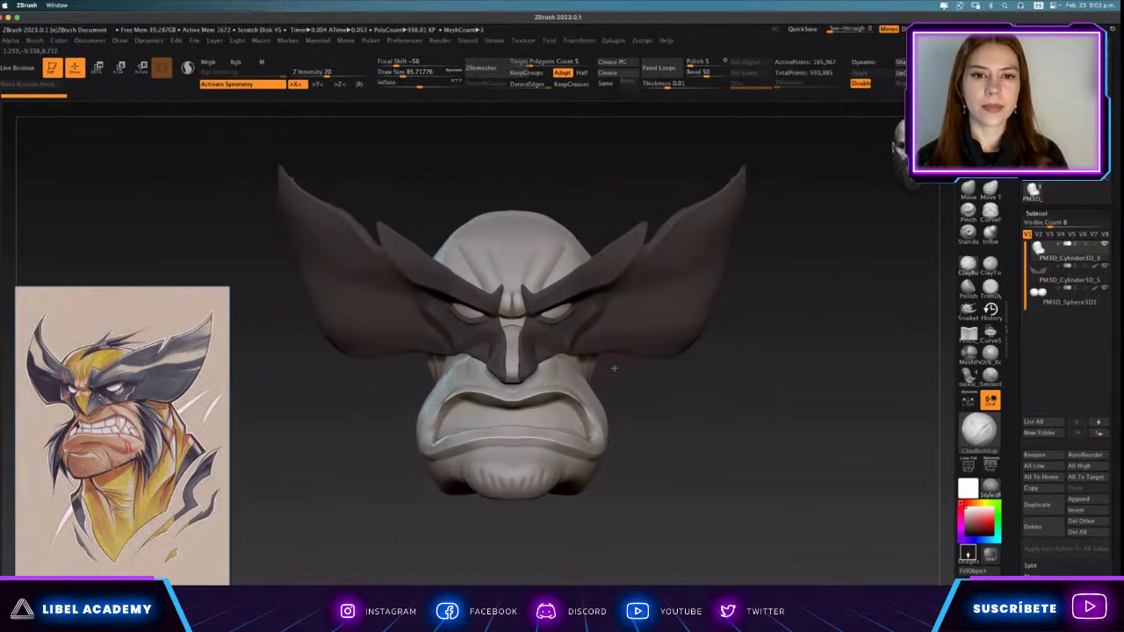
pyautogui.moveTo(614, 368)
pyautogui.mouseDown()
pyautogui.moveTo(647, 409)
pyautogui.moveTo(617, 411)
pyautogui.moveTo(646, 413)
pyautogui.mouseUp()
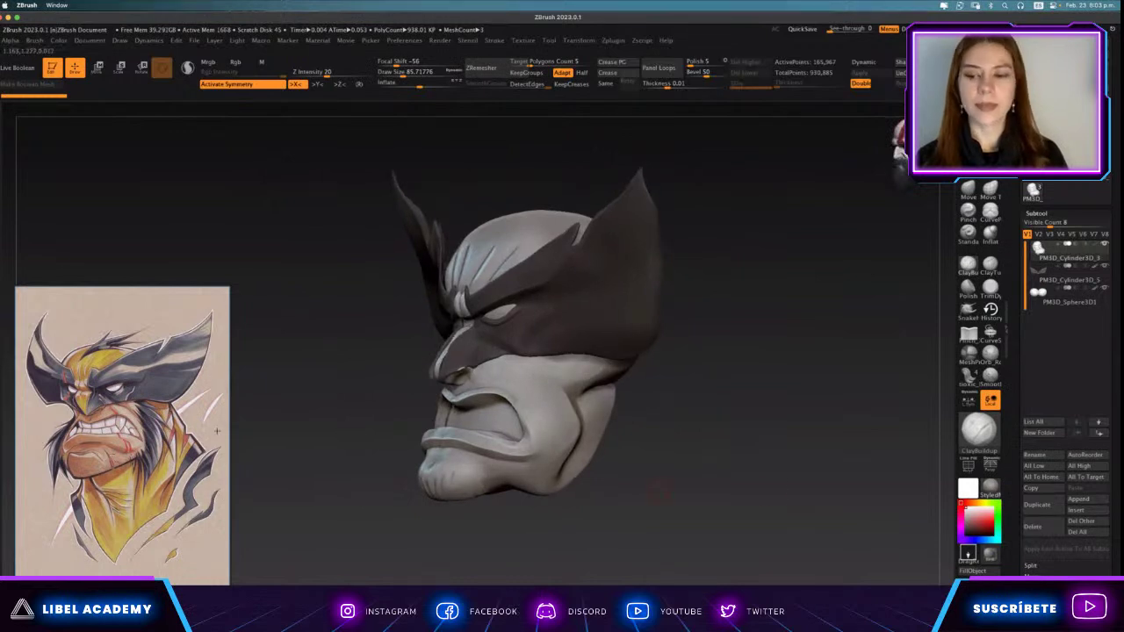
pyautogui.moveTo(633, 483); pyautogui.dragTo(657, 483)
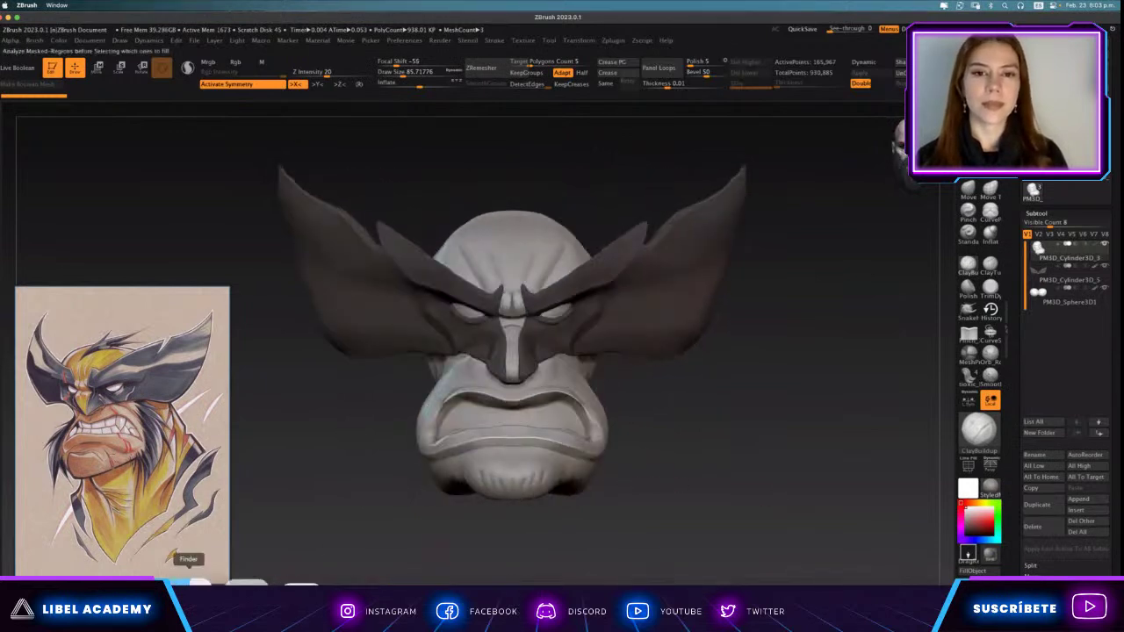
pyautogui.click(189, 581)
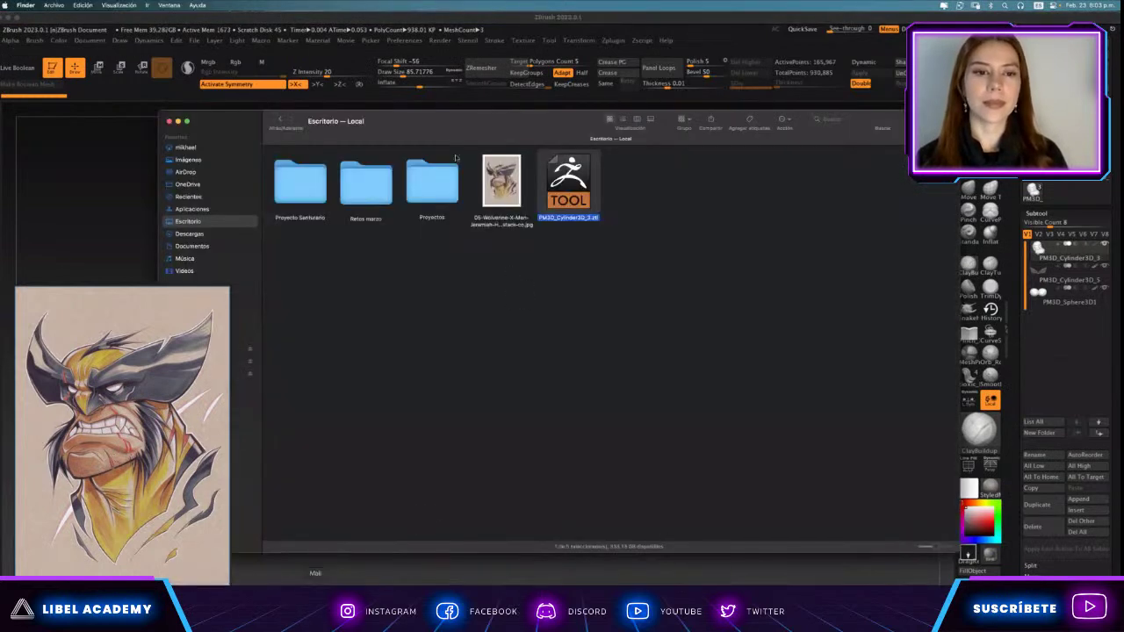
# Go into Proyectos, then the Wolverine project folder, and select W.ztl.
pyautogui.doubleClick(418, 187)
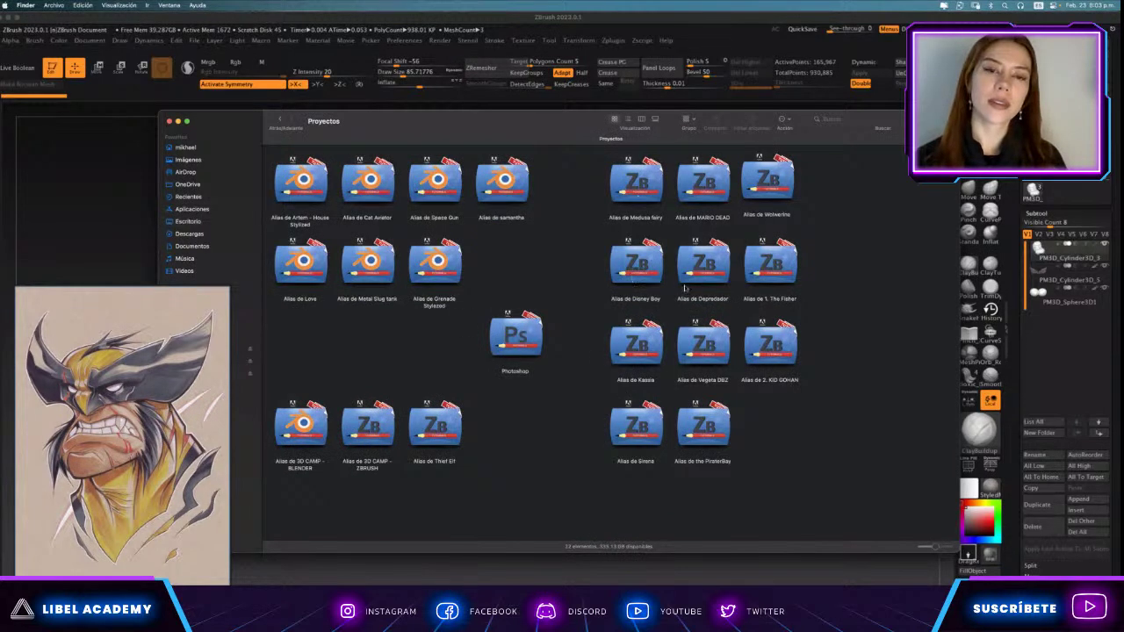
pyautogui.doubleClick(767, 180)
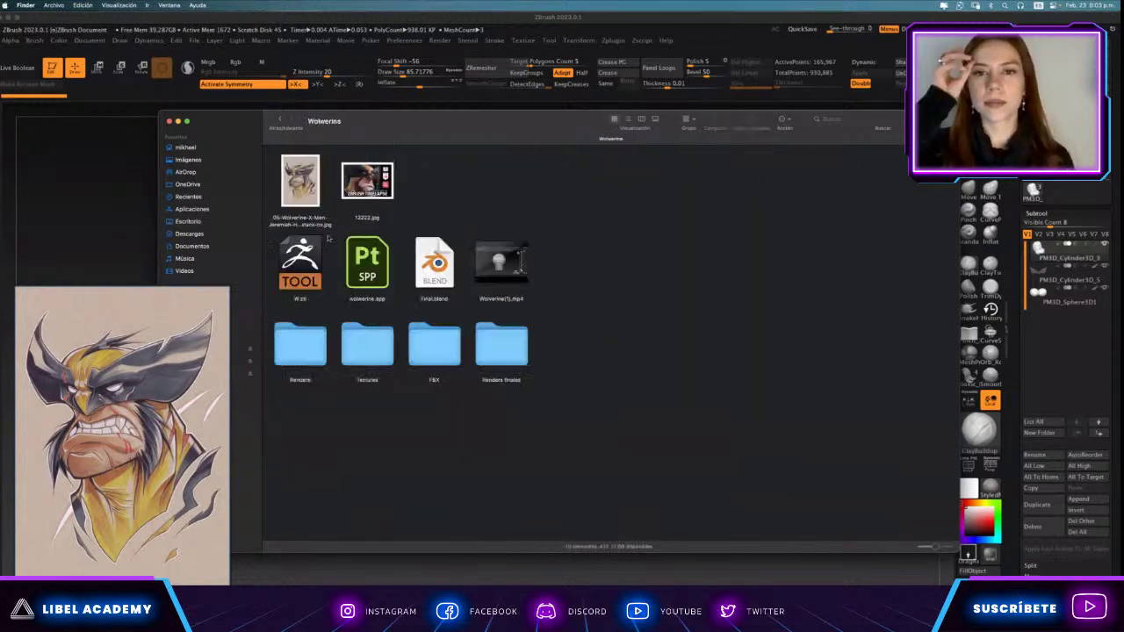
pyautogui.click(307, 257)
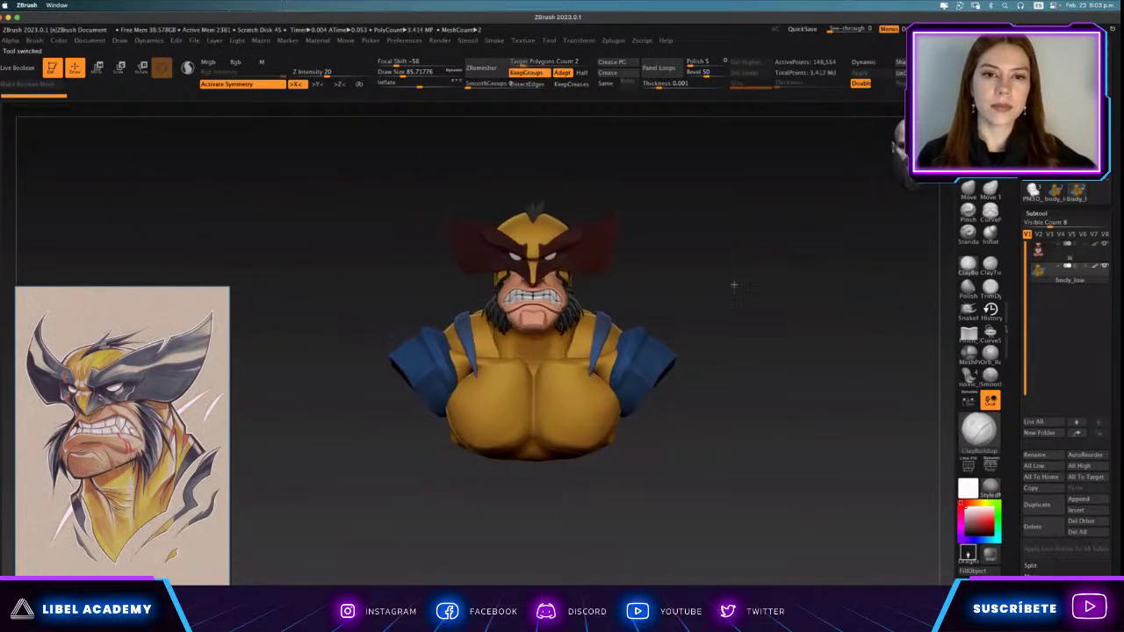
# Compare the grey head with the coloured bust, then hide the body_low suit subtool.
pyautogui.moveTo(649, 276)
pyautogui.keyDown('ctrl'); pyautogui.mouseDown(button='right')
pyautogui.moveTo(809, 193)
pyautogui.moveTo(727, 386)
pyautogui.mouseUp(button='right'); pyautogui.keyUp('ctrl')
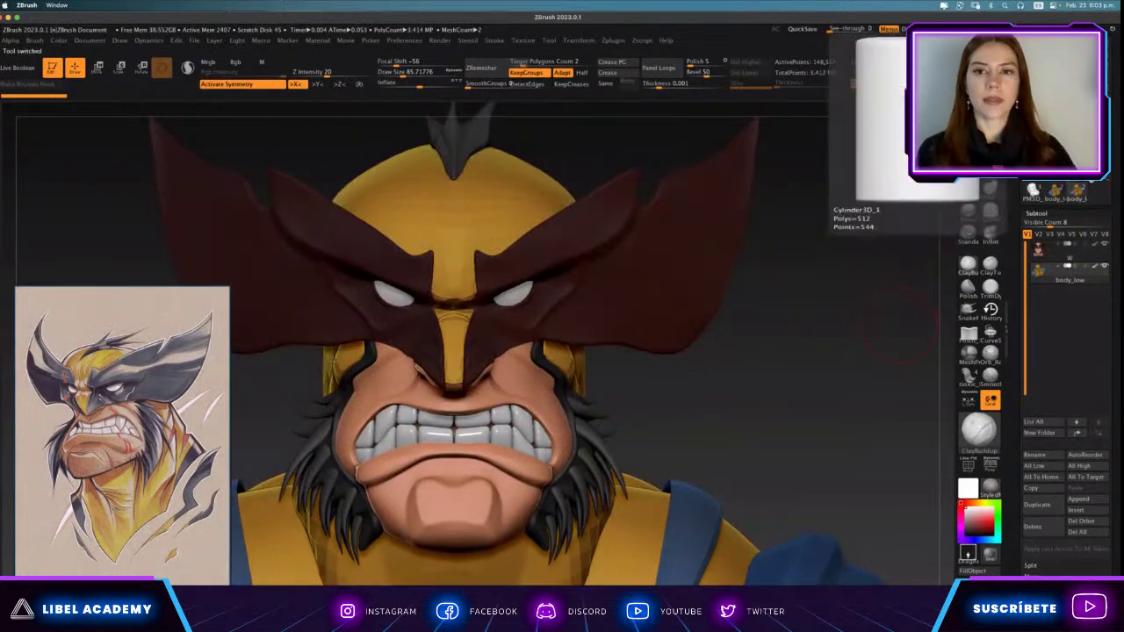
pyautogui.click(1073, 199)
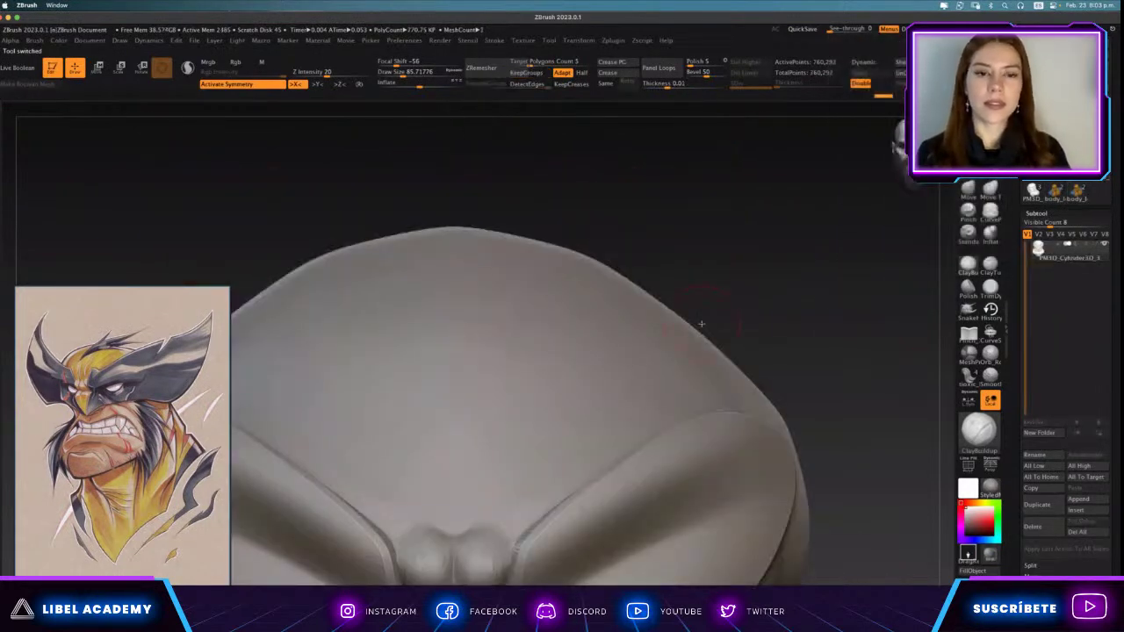
pyautogui.press('f')
pyautogui.click(1076, 193)
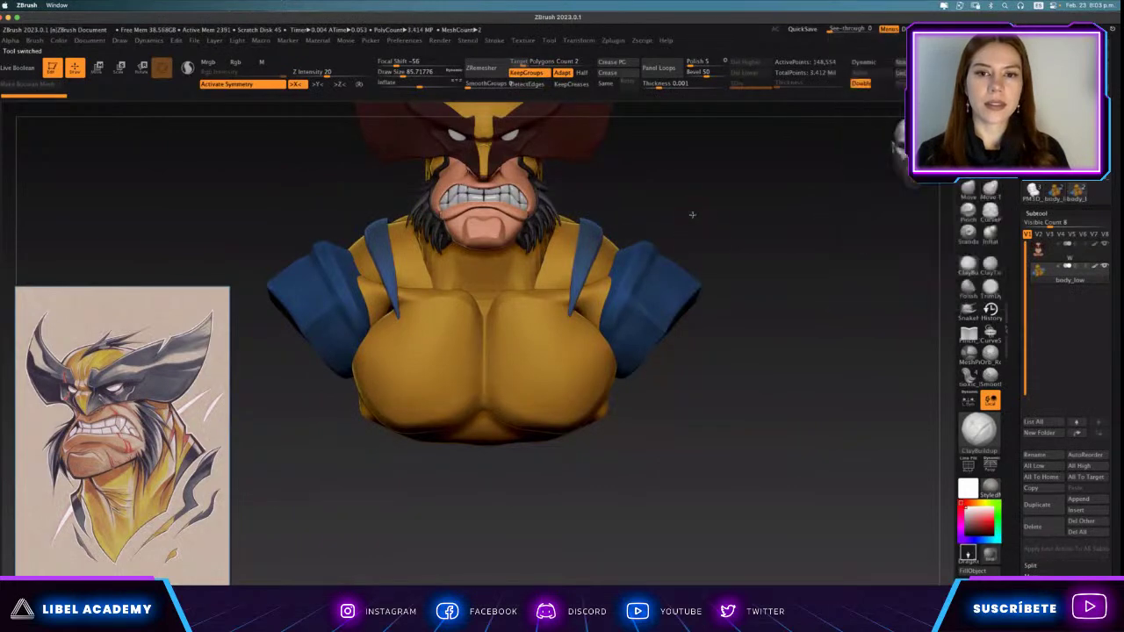
pyautogui.moveTo(696, 238)
pyautogui.keyDown('alt'); pyautogui.mouseDown()
pyautogui.moveTo(760, 277)
pyautogui.moveTo(662, 300)
pyautogui.mouseUp(); pyautogui.keyUp('alt')
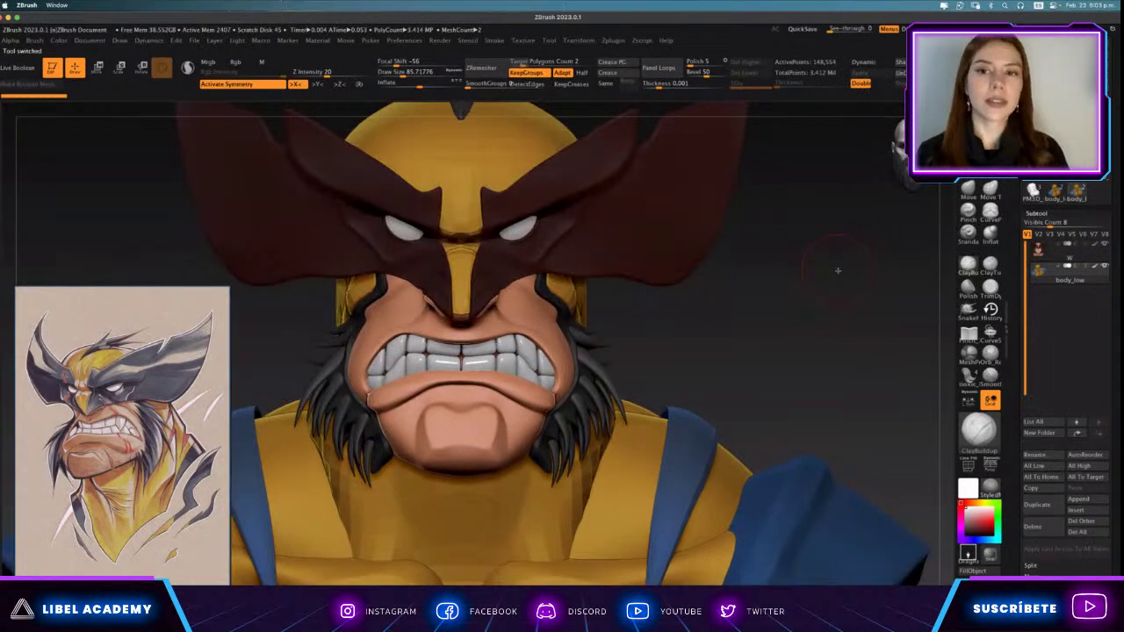
pyautogui.keyDown('alt'); pyautogui.moveTo(735, 307); pyautogui.dragTo(769, 334); pyautogui.keyUp('alt')
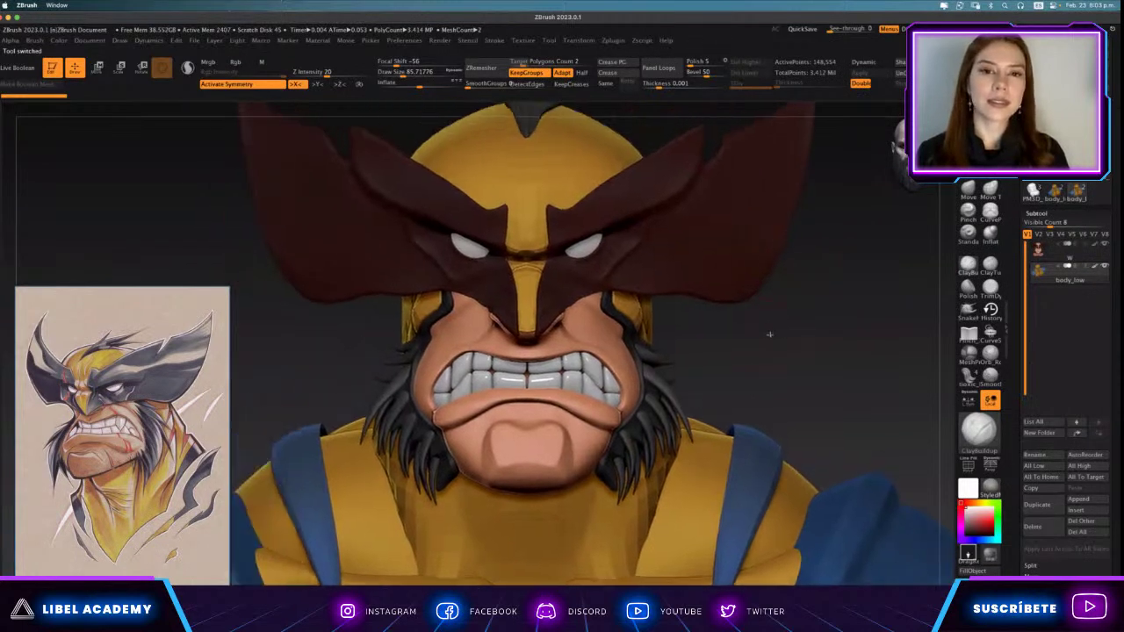
pyautogui.click(1042, 255)
# Orbit the bare-skinned head through side profile, front and right-side views.
pyautogui.keyDown('alt'); pyautogui.moveTo(731, 355); pyautogui.dragTo(704, 371); pyautogui.keyUp('alt')
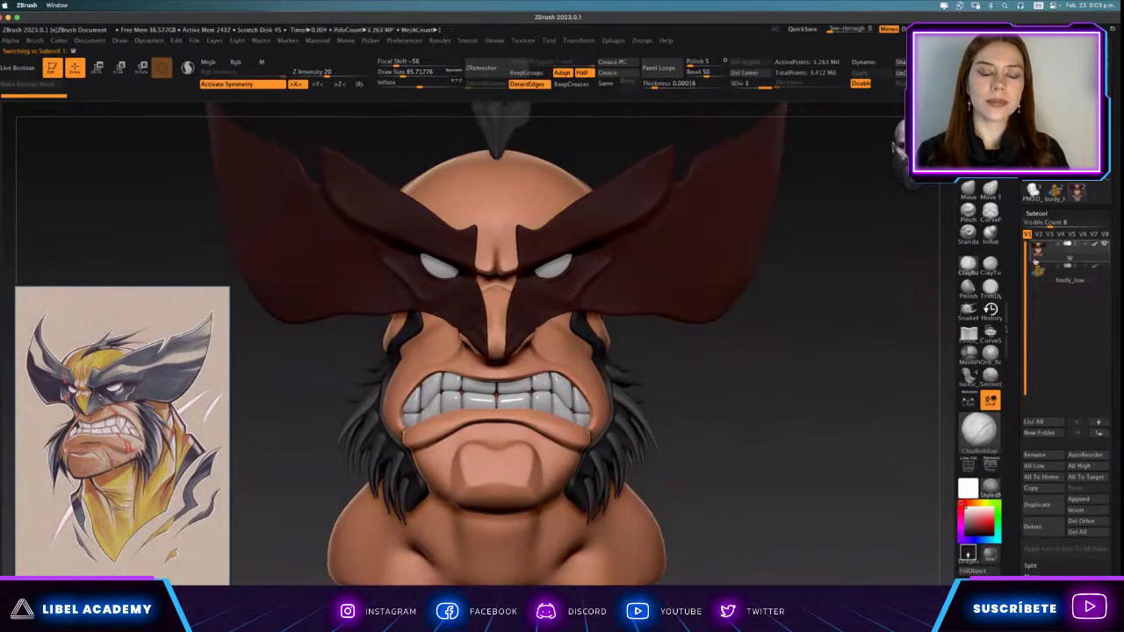
pyautogui.moveTo(651, 278)
pyautogui.mouseDown()
pyautogui.moveTo(685, 359)
pyautogui.moveTo(614, 374)
pyautogui.mouseUp()
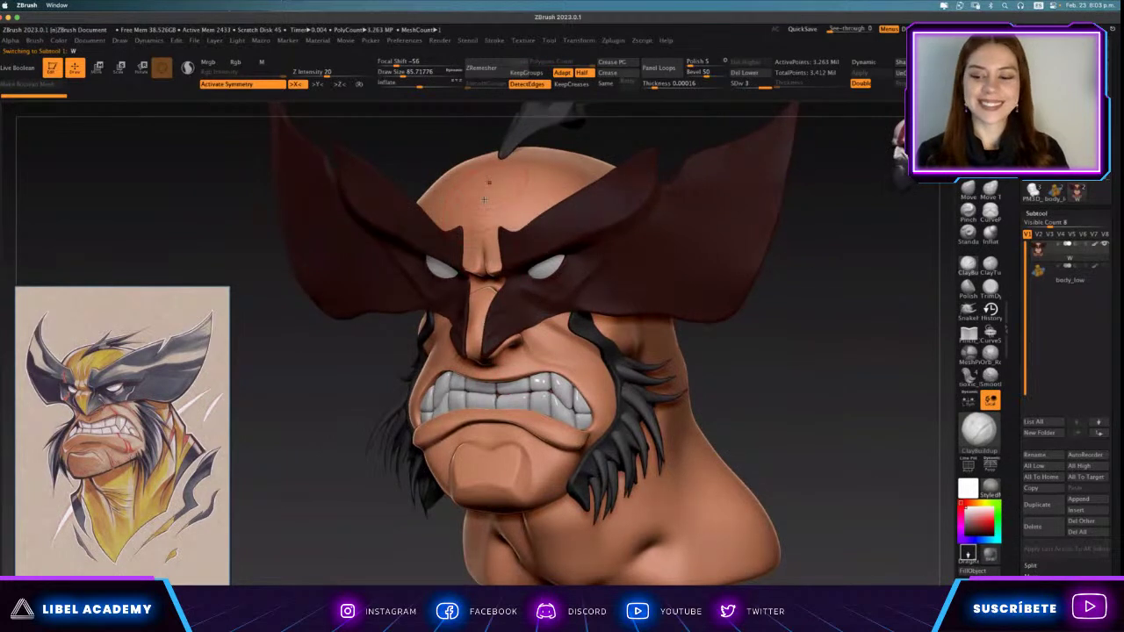
pyautogui.moveTo(712, 379)
pyautogui.mouseDown()
pyautogui.moveTo(645, 363)
pyautogui.moveTo(598, 394)
pyautogui.mouseUp()
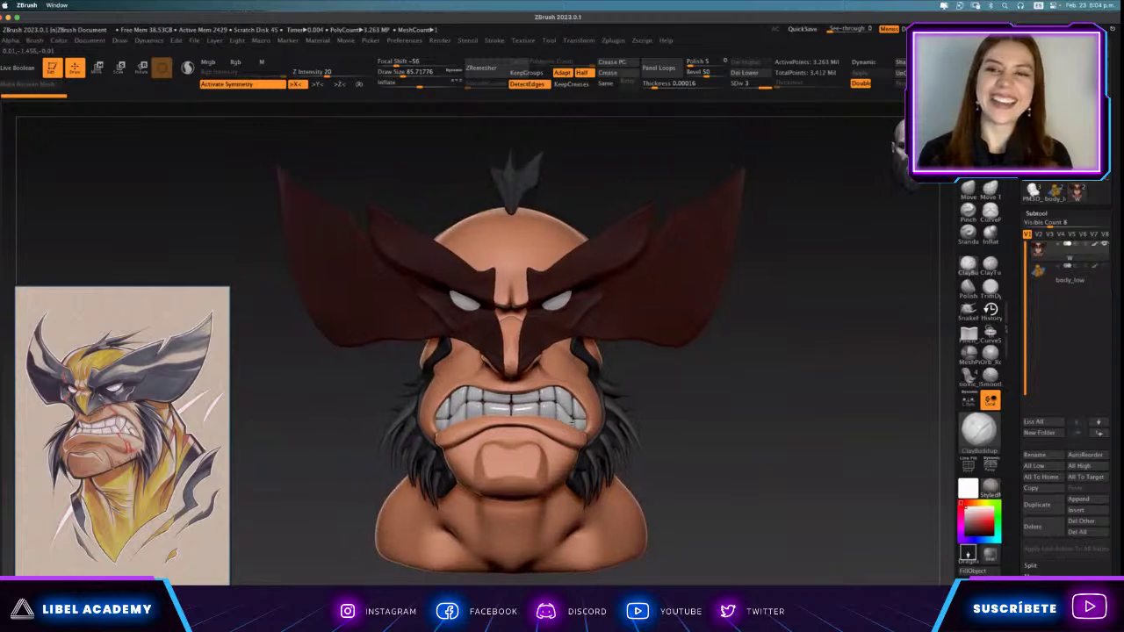
pyautogui.scroll(5, 505, 351)
pyautogui.press('f')
pyautogui.scroll(3, 714, 396)
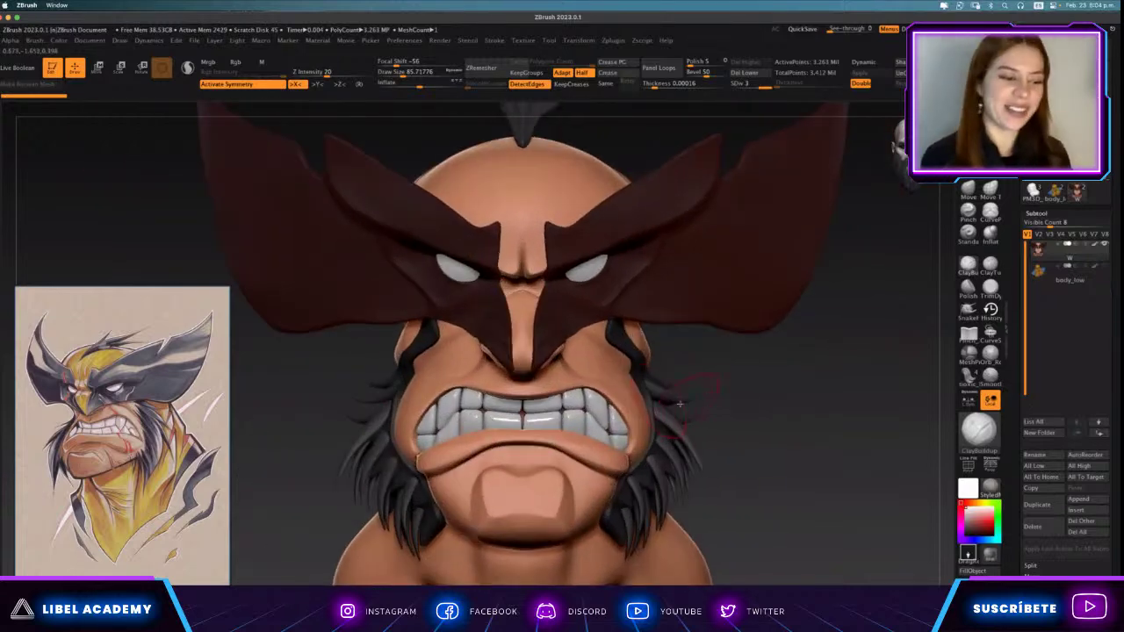
pyautogui.moveTo(715, 396); pyautogui.dragTo(721, 396)
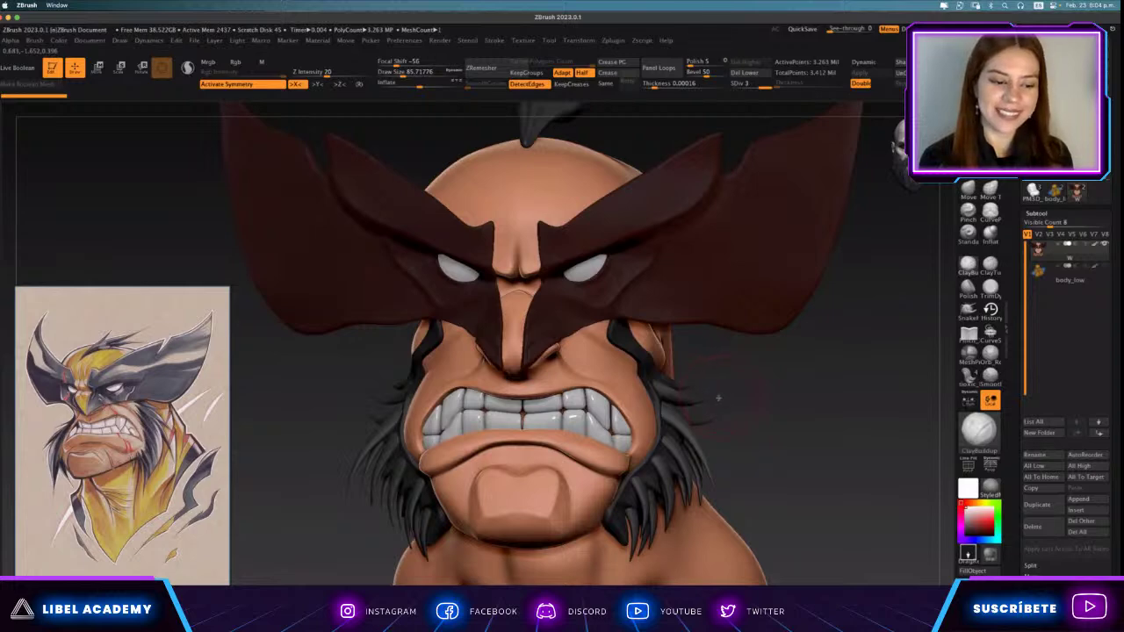
pyautogui.scroll(-3, 720, 389)
pyautogui.scroll(-2, 690, 368)
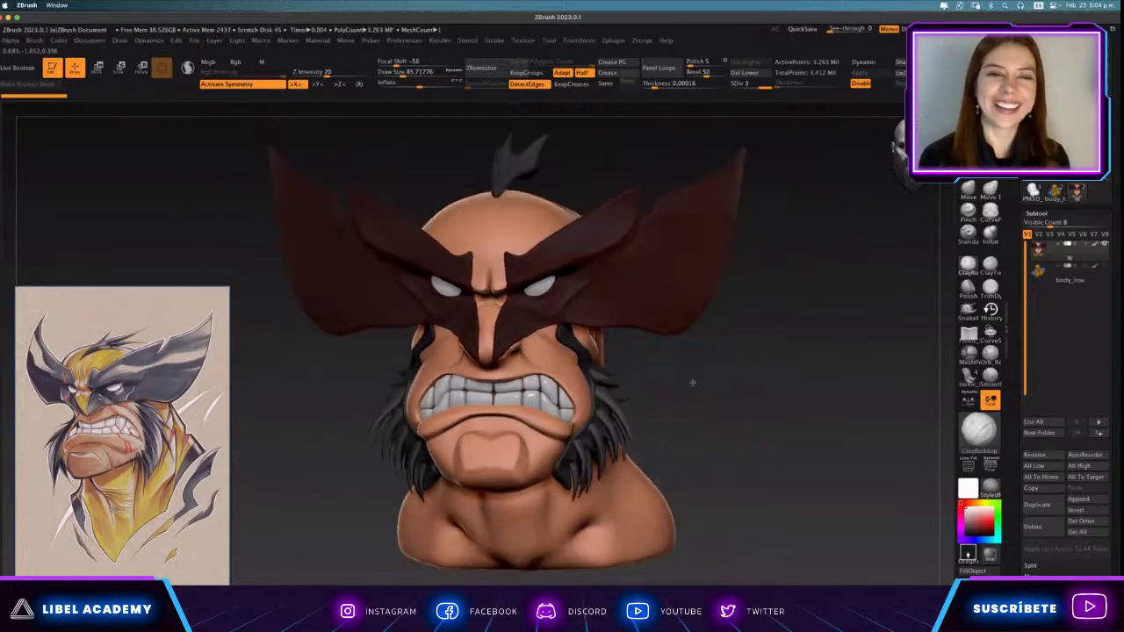
pyautogui.scroll(1, 676, 373)
pyautogui.scroll(1, 671, 360)
pyautogui.scroll(1, 705, 364)
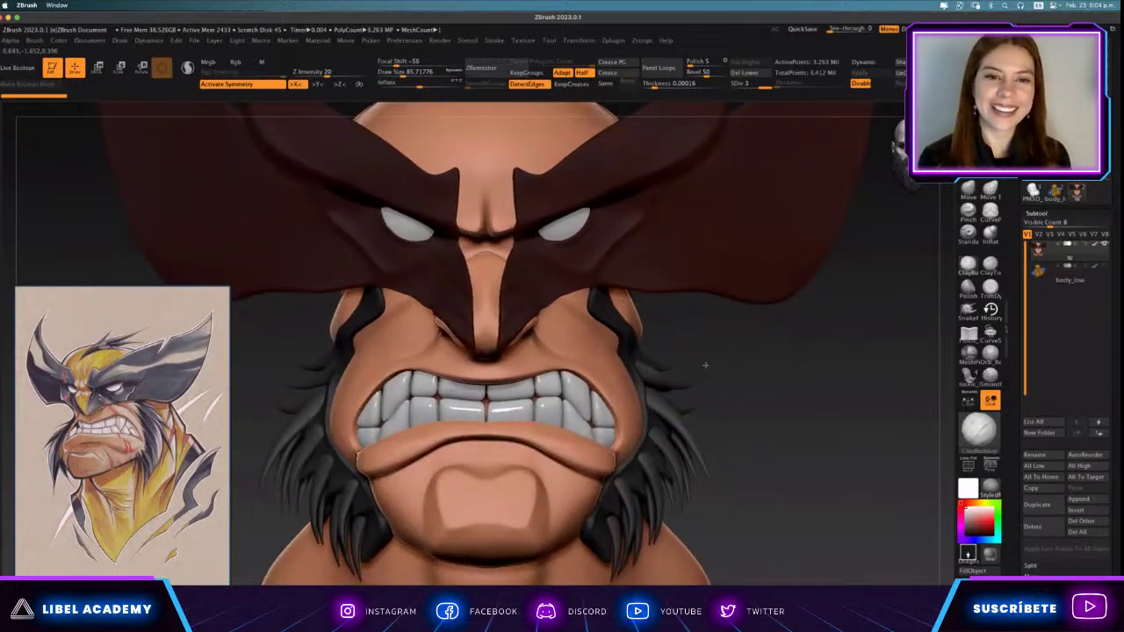
# Inspect the head's top, left side and face, then unhide the body_low suit subtool.
pyautogui.moveTo(705, 364); pyautogui.dragTo(687, 344)
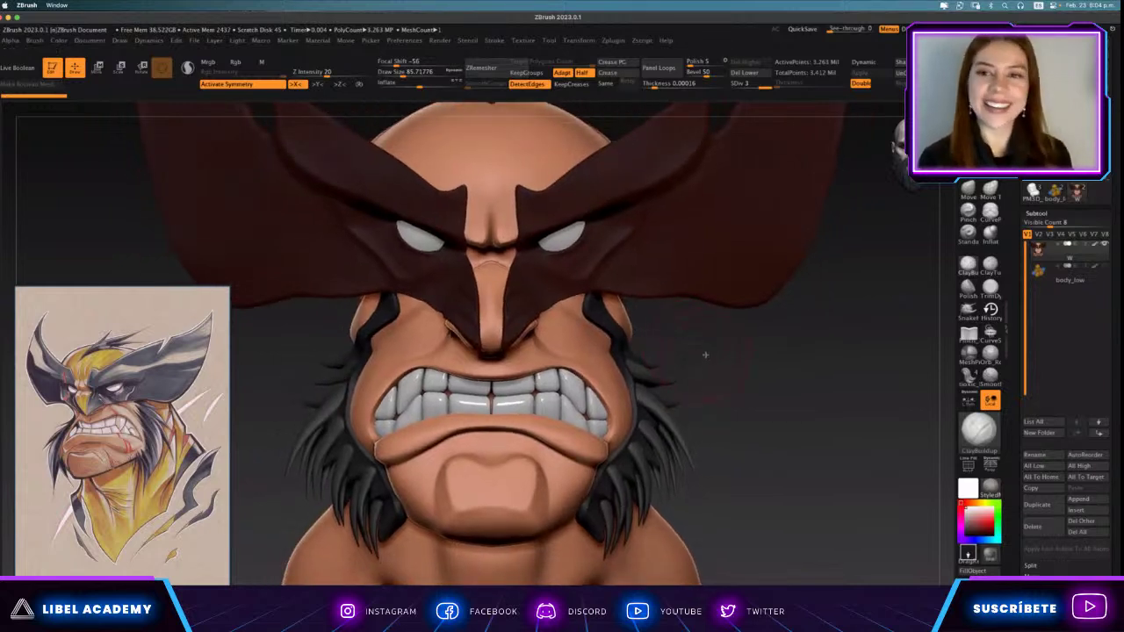
pyautogui.moveTo(707, 354); pyautogui.dragTo(652, 360)
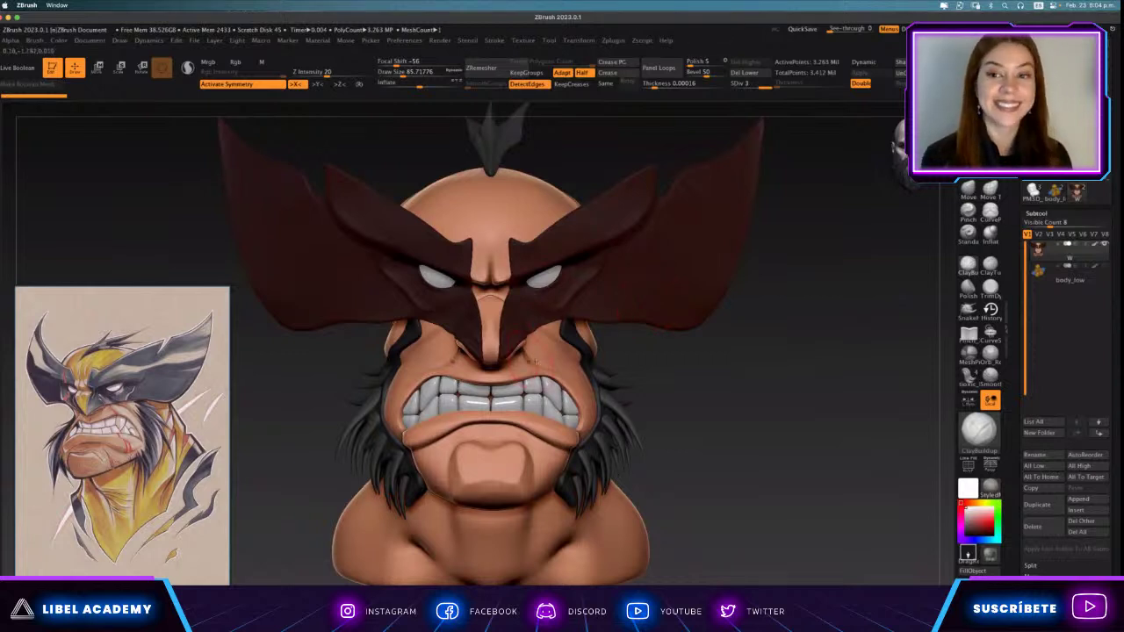
pyautogui.keyDown('alt'); pyautogui.moveTo(649, 303); pyautogui.dragTo(726, 354, button='right'); pyautogui.keyUp('alt')
pyautogui.moveTo(726, 354); pyautogui.dragTo(629, 354)
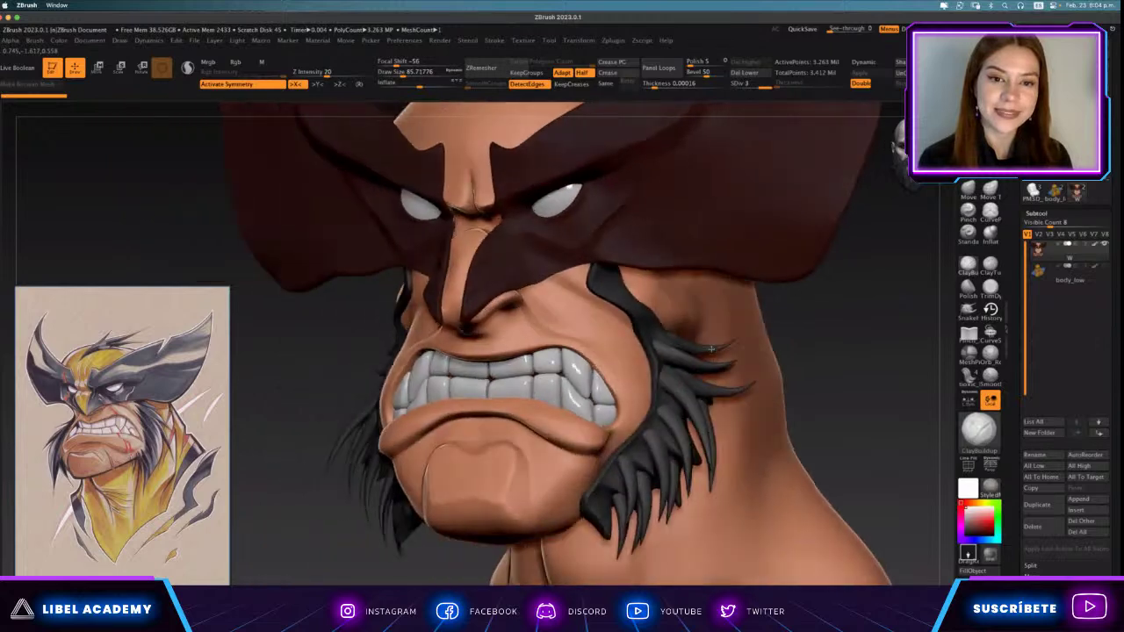
pyautogui.press('f')
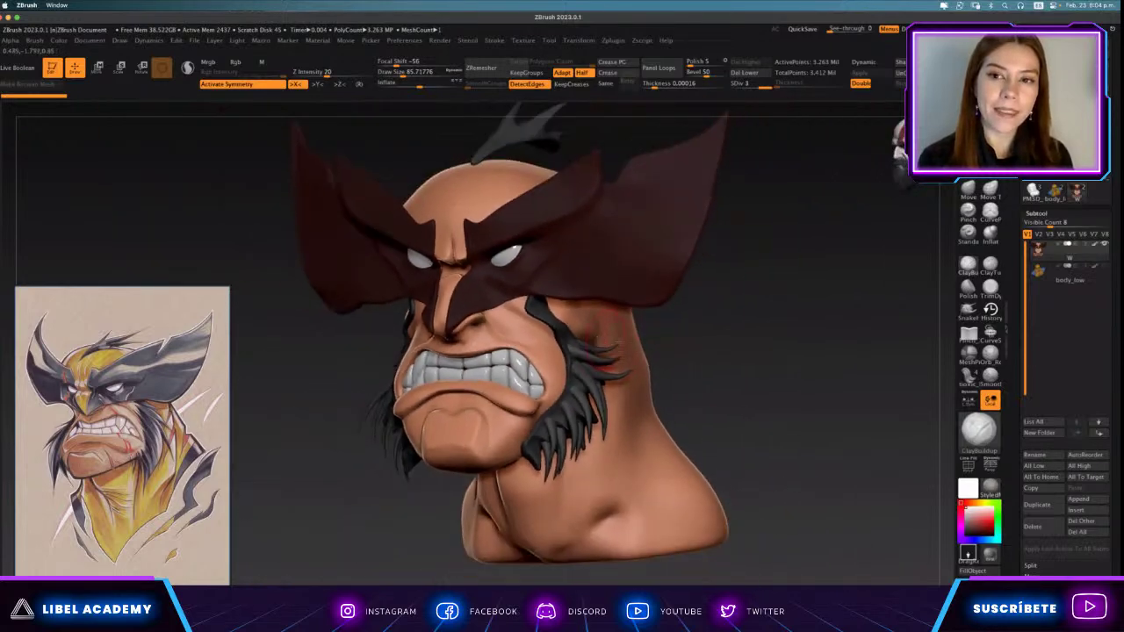
pyautogui.moveTo(629, 354); pyautogui.dragTo(700, 362)
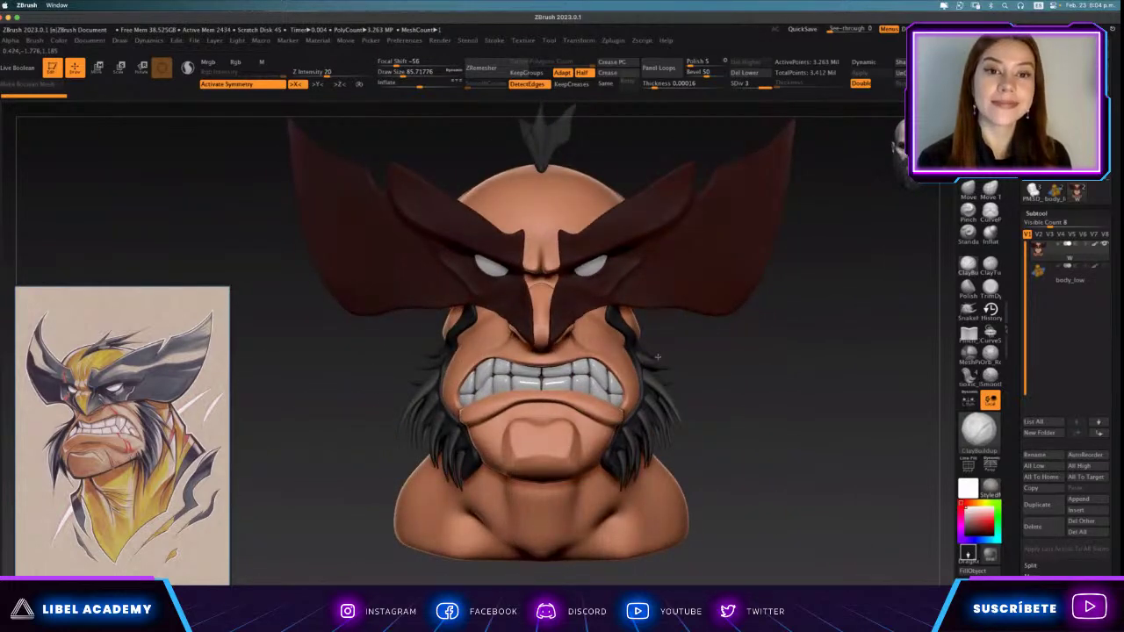
pyautogui.moveTo(658, 356)
pyautogui.keyDown('alt'); pyautogui.mouseDown(button='right')
pyautogui.moveTo(550, 343)
pyautogui.moveTo(576, 316)
pyautogui.moveTo(588, 253)
pyautogui.mouseUp(button='right'); pyautogui.keyUp('alt')
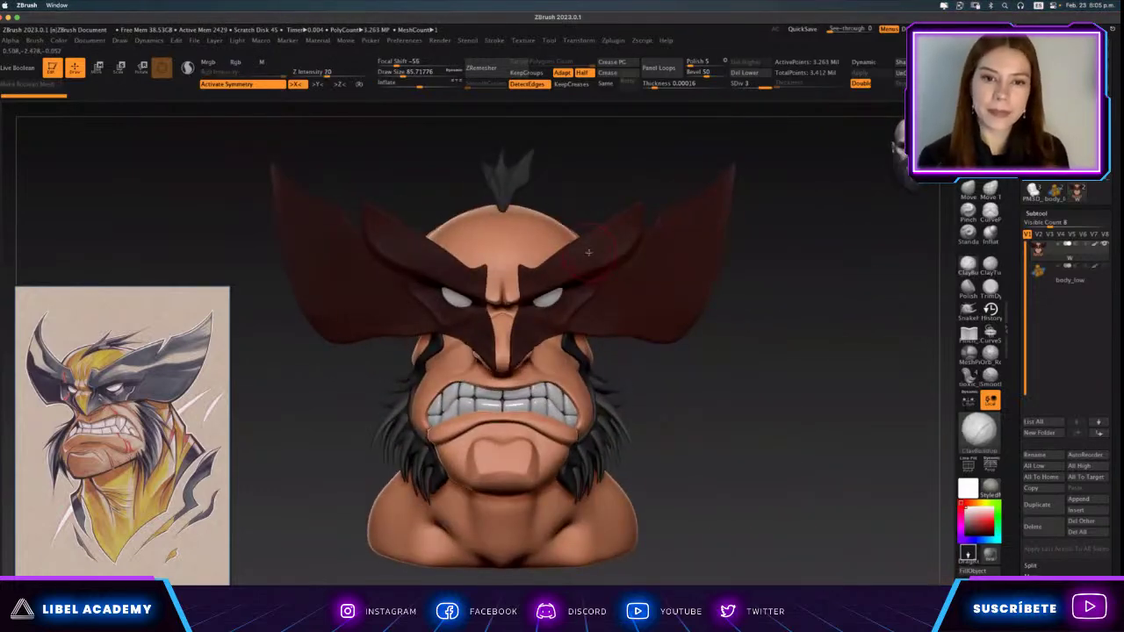
pyautogui.click(1105, 267)
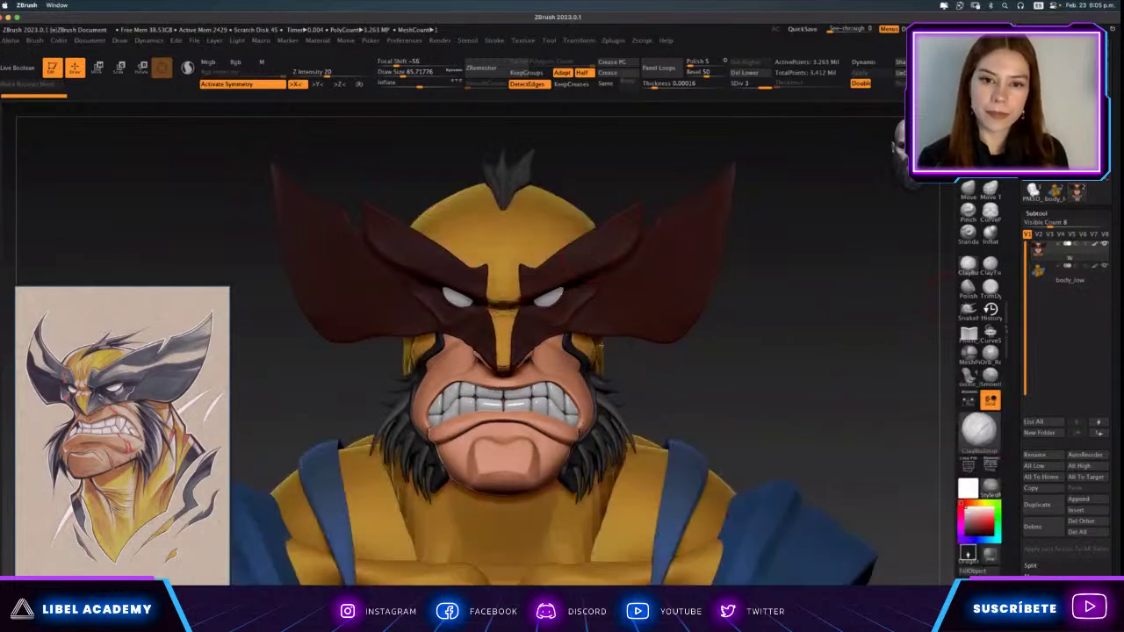
# Zoom out and turn the finished bust for a last look, then quit ZBrush with Cmd+Q.
pyautogui.scroll(-3, 488, 222)
pyautogui.moveTo(610, 370); pyautogui.dragTo(682, 328)
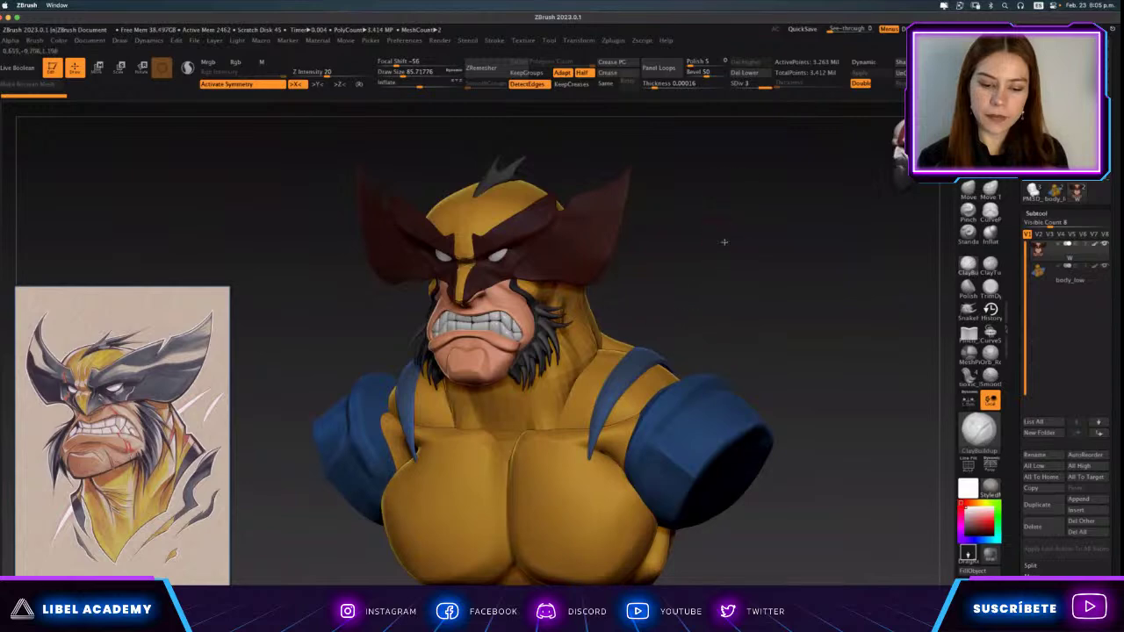
pyautogui.press('super+q')
# Confirm quitting ZBrush and open wolverine.spp from the Wolverine folder.
pyautogui.click(544, 236)
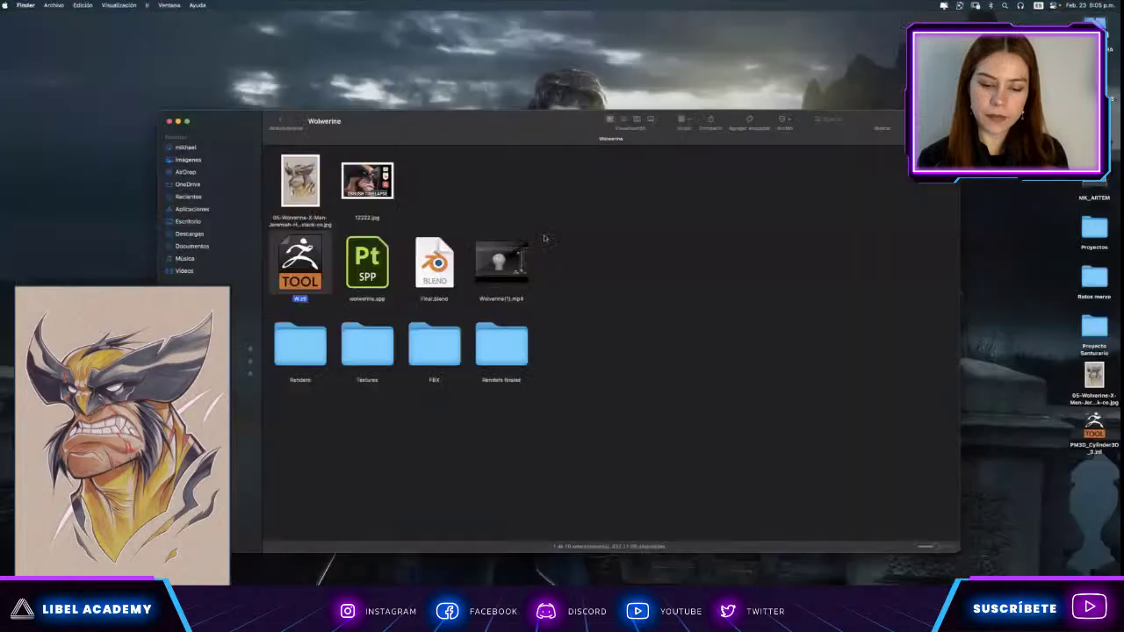
pyautogui.click(367, 264)
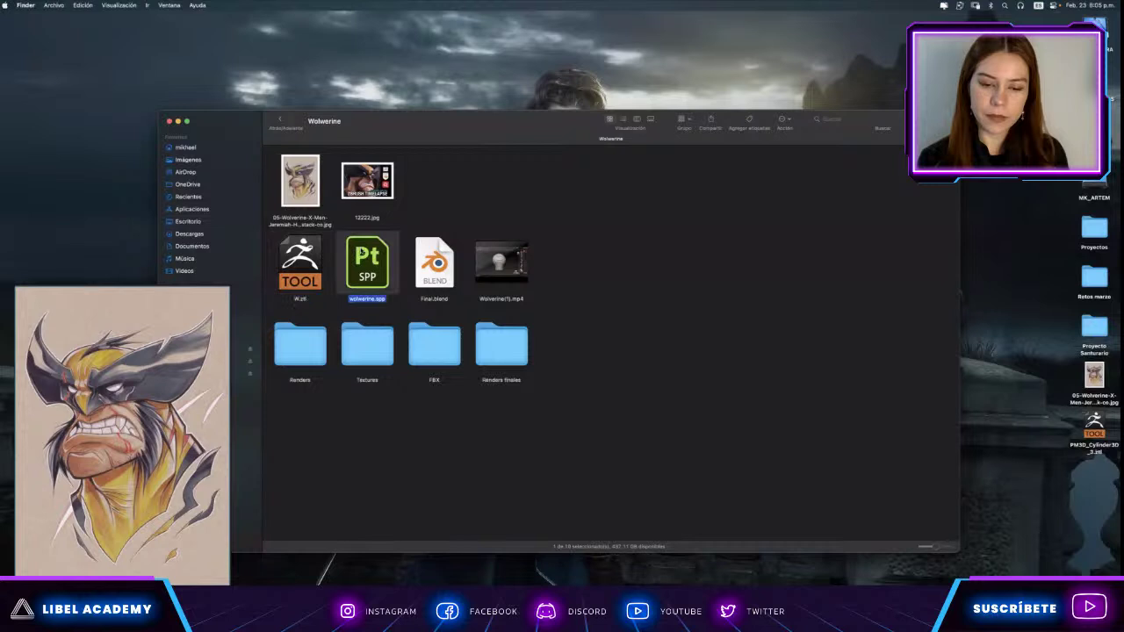
pyautogui.press('super+o')
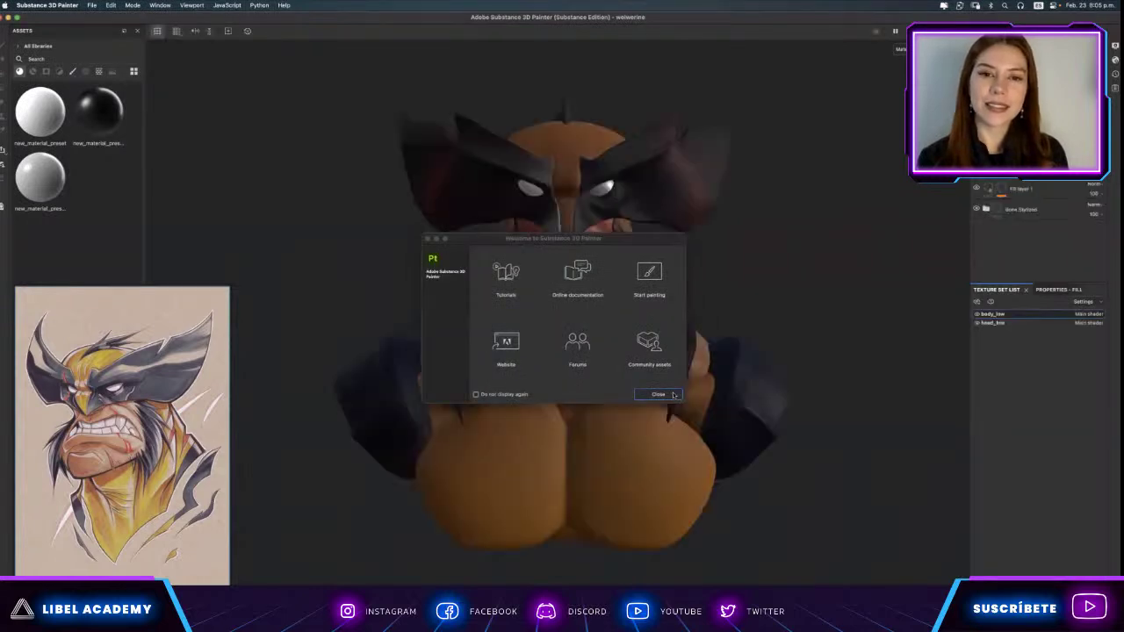
# Dismiss the Painter welcome screen, orbit the textured bust, then bring ZBrush to the front.
pyautogui.click(673, 395)
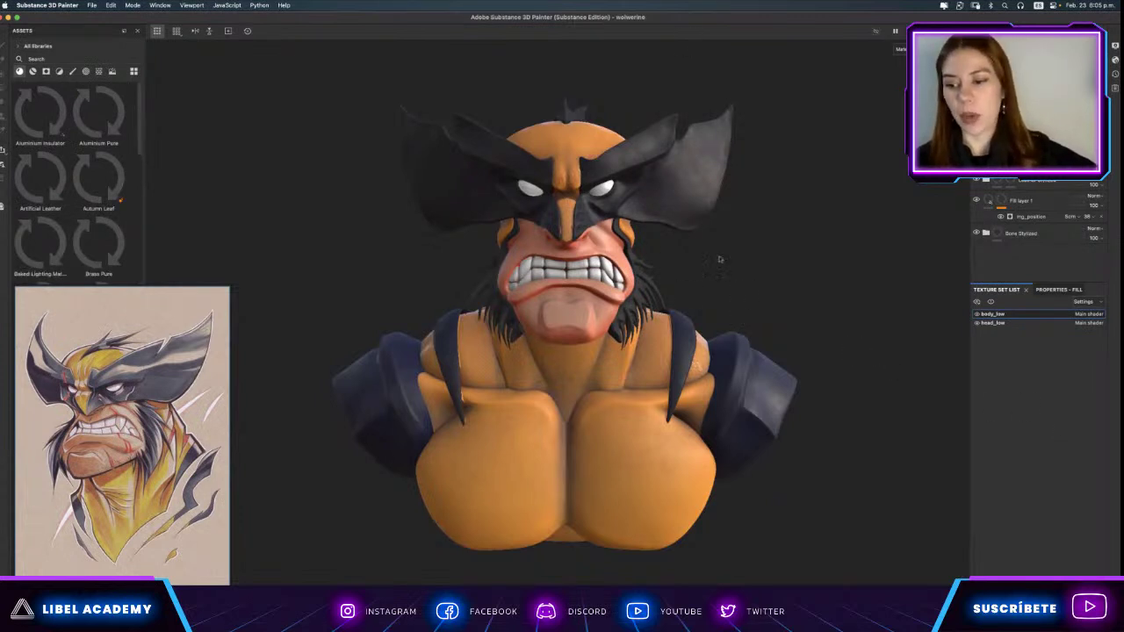
pyautogui.moveTo(715, 301)
pyautogui.keyDown('alt'); pyautogui.mouseDown()
pyautogui.moveTo(690, 289)
pyautogui.moveTo(675, 304)
pyautogui.moveTo(728, 351)
pyautogui.moveTo(674, 313)
pyautogui.mouseUp(); pyautogui.keyUp('alt')
pyautogui.scroll(3, 685, 309)
pyautogui.scroll(2, 750, 366)
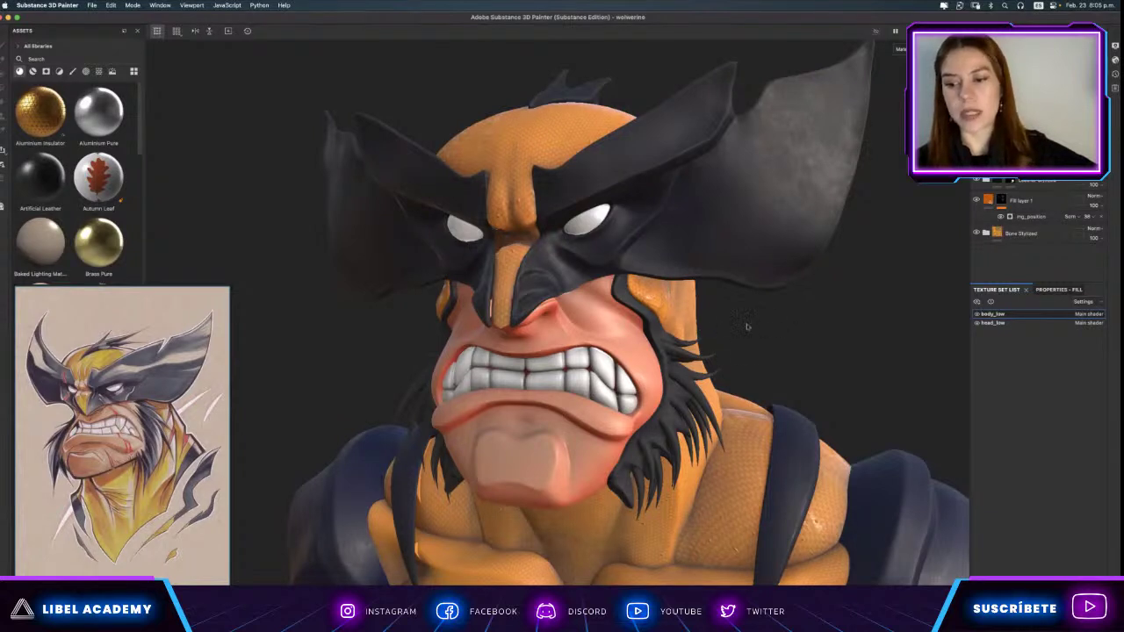
pyautogui.moveTo(754, 583)
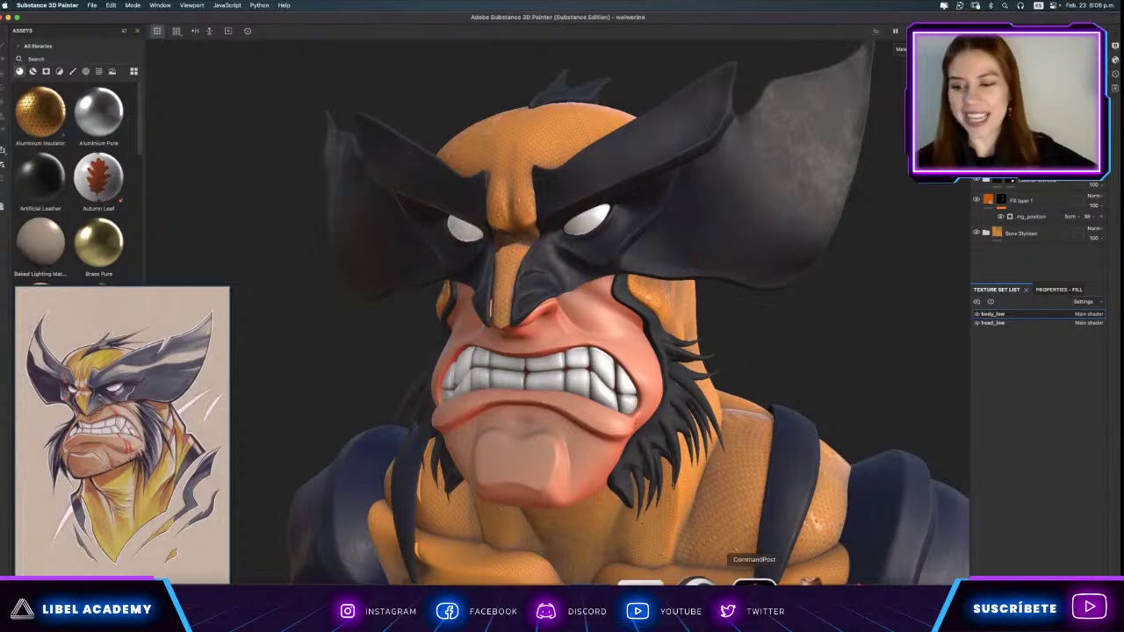
pyautogui.click(698, 582)
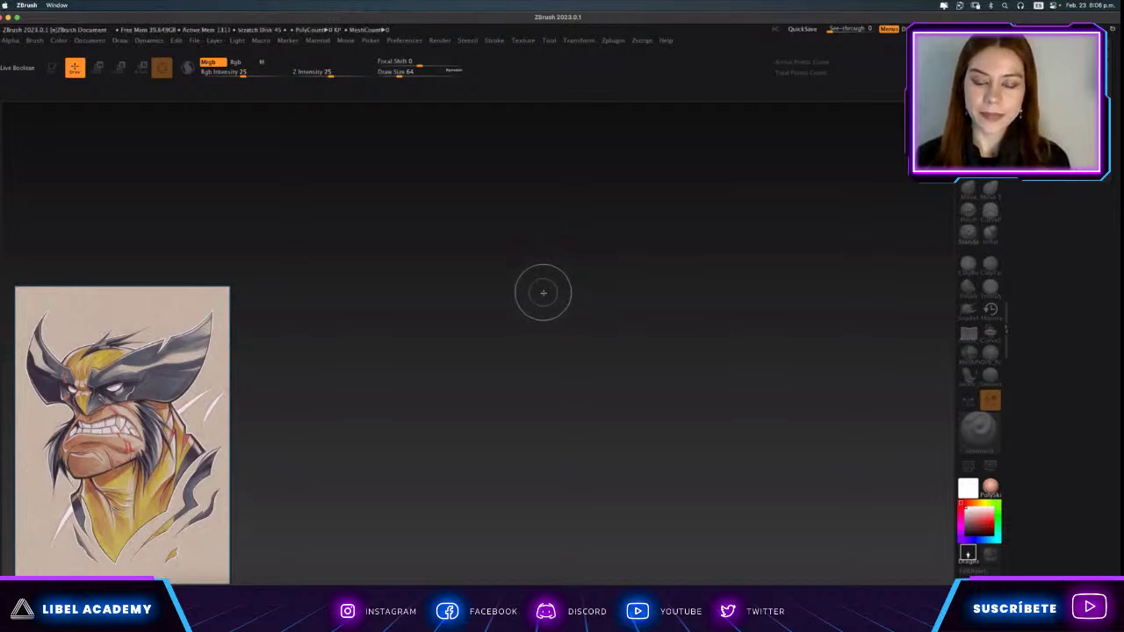
# Bring Substance 3D Painter back in front of ZBrush to show the textured Wolverine bust.
pyautogui.moveTo(567, 331); pyautogui.dragTo(616, 330)
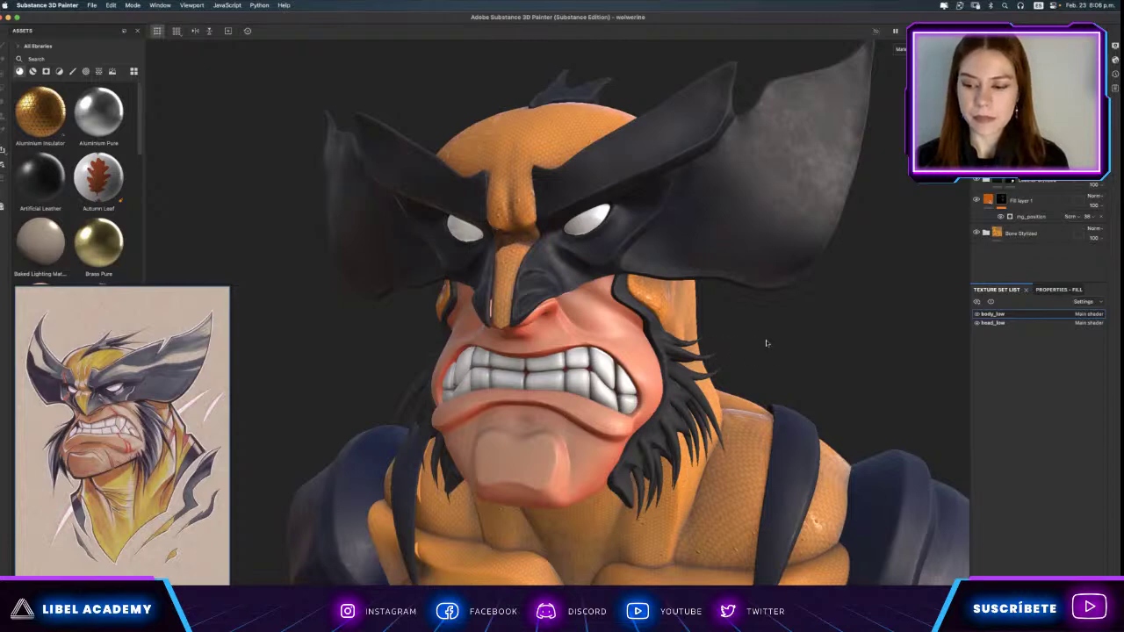
# Orbit and zoom around the bust to inspect its front and the top of the head.
pyautogui.keyDown('alt'); pyautogui.moveTo(765, 343); pyautogui.dragTo(831, 356); pyautogui.keyUp('alt')
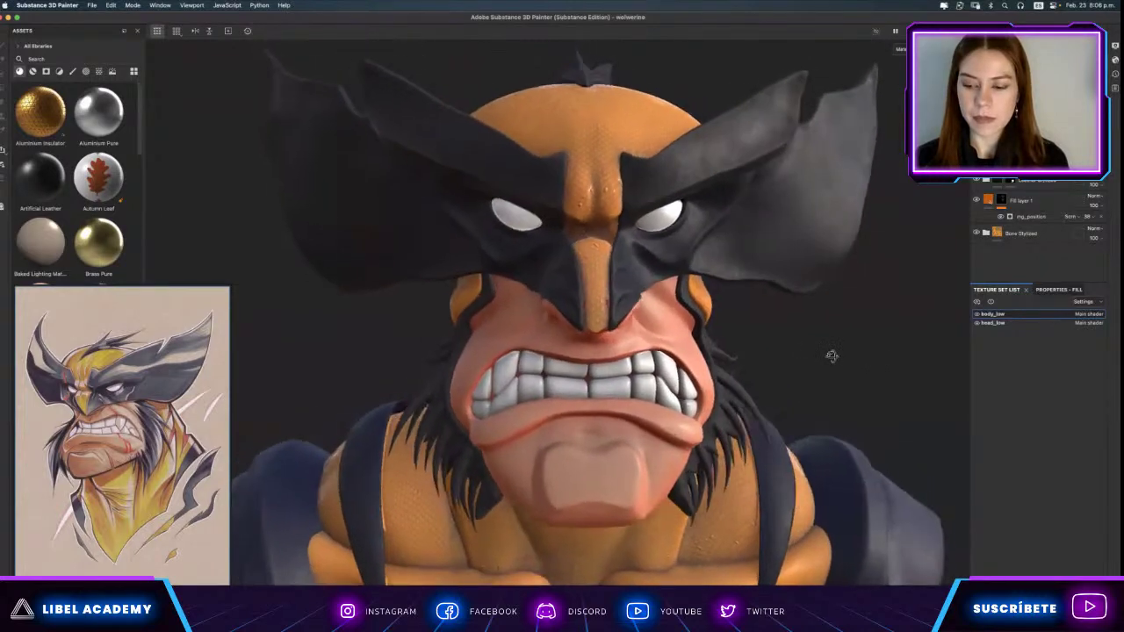
pyautogui.keyDown('alt'); pyautogui.moveTo(831, 355); pyautogui.dragTo(630, 323, button='right'); pyautogui.keyUp('alt')
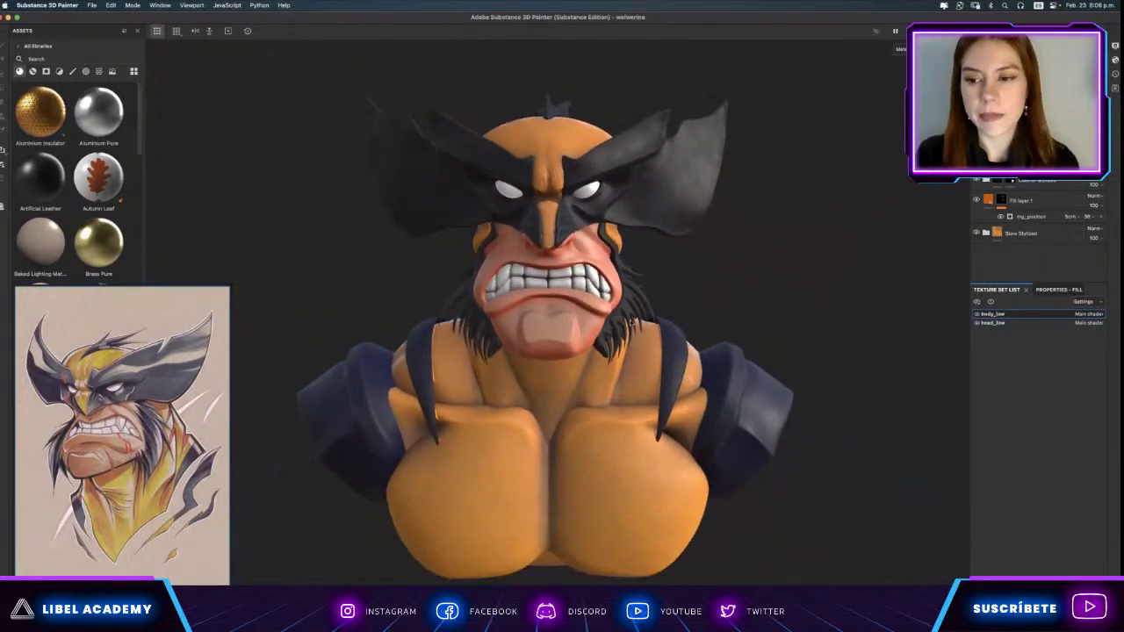
pyautogui.keyDown('alt'); pyautogui.moveTo(631, 323); pyautogui.dragTo(714, 304); pyautogui.keyUp('alt')
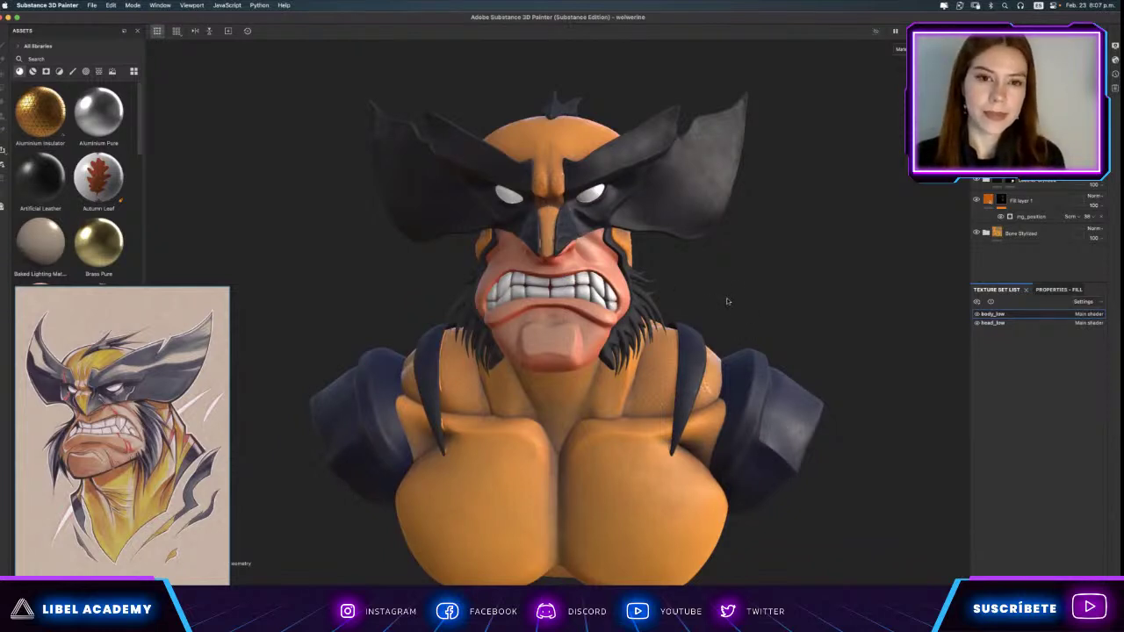
pyautogui.keyDown('alt'); pyautogui.moveTo(726, 289); pyautogui.dragTo(714, 302); pyautogui.keyUp('alt')
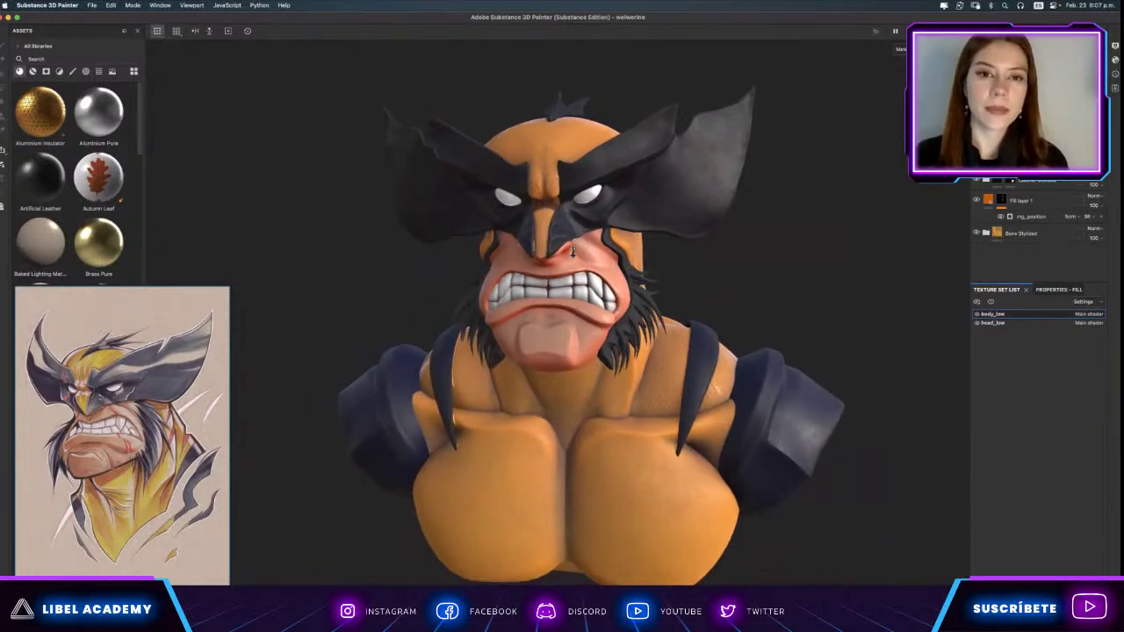
pyautogui.scroll(2, 582, 300)
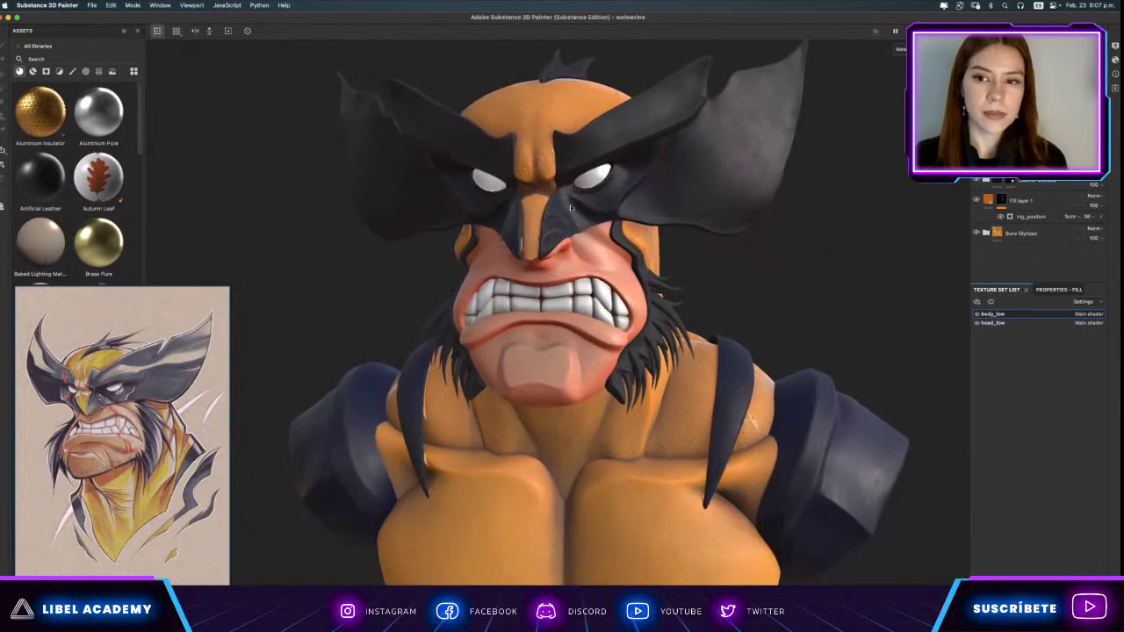
pyautogui.scroll(5, 507, 430)
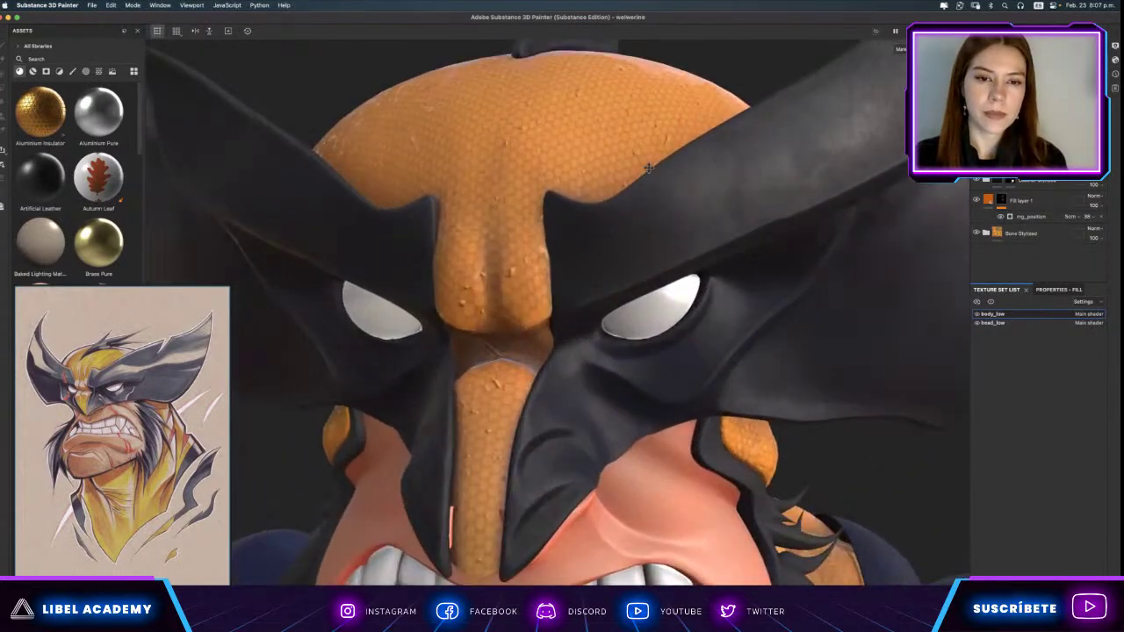
pyautogui.moveTo(648, 166)
pyautogui.keyDown('alt'); pyautogui.mouseDown()
pyautogui.moveTo(698, 180)
pyautogui.moveTo(699, 214)
pyautogui.moveTo(598, 391)
pyautogui.moveTo(659, 262)
pyautogui.mouseUp(); pyautogui.keyUp('alt')
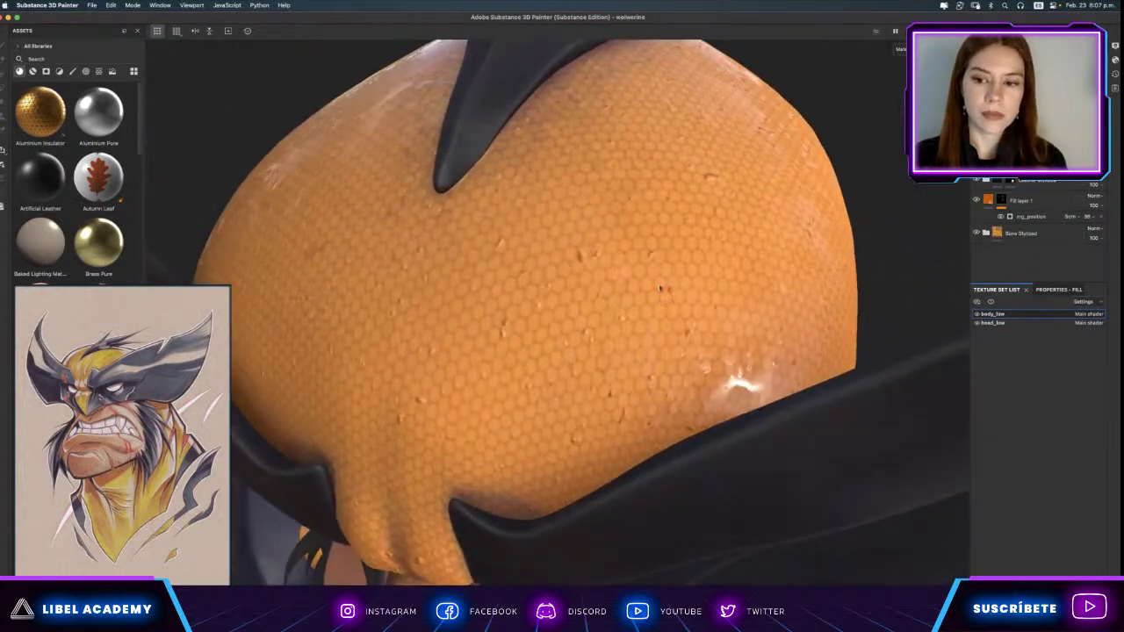
pyautogui.scroll(2, 641, 294)
pyautogui.scroll(2, 606, 307)
pyautogui.scroll(2, 563, 324)
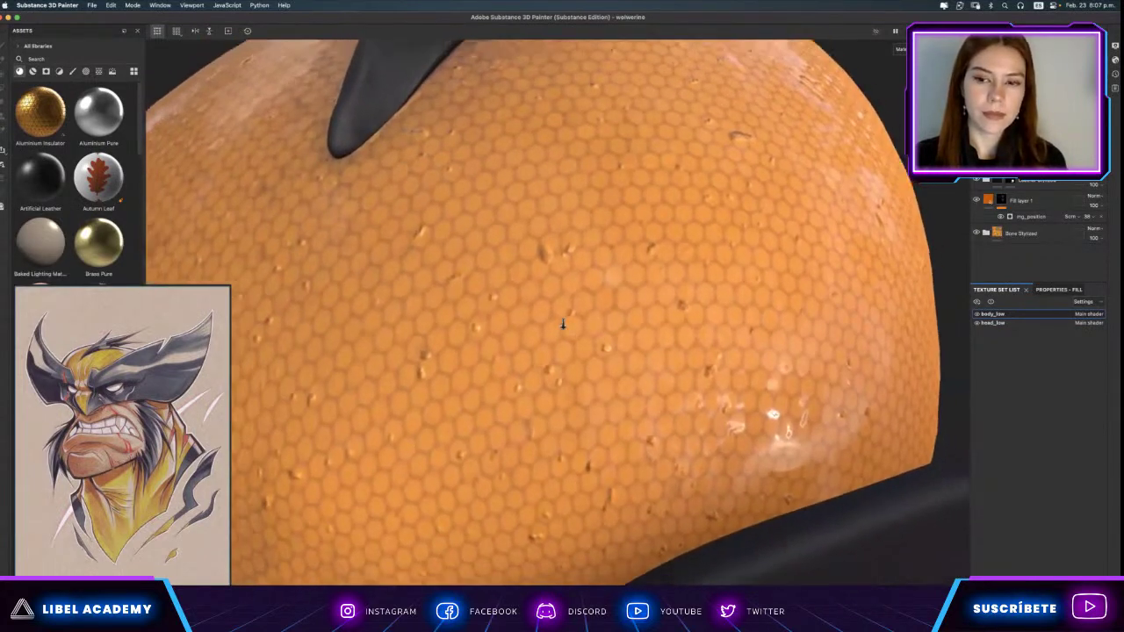
pyautogui.scroll(-3, 563, 324)
# Inspect the face, neck and side skin texture close up, then quit Substance 3D Painter past the save prompt.
pyautogui.moveTo(563, 324)
pyautogui.keyDown('alt'); pyautogui.mouseDown()
pyautogui.moveTo(605, 296)
pyautogui.moveTo(511, 473)
pyautogui.moveTo(834, 289)
pyautogui.moveTo(594, 294)
pyautogui.moveTo(315, 526)
pyautogui.mouseUp(); pyautogui.keyUp('alt')
pyautogui.scroll(3, 606, 296)
pyautogui.moveTo(306, 503)
pyautogui.keyDown('alt'); pyautogui.mouseDown()
pyautogui.moveTo(568, 353)
pyautogui.moveTo(732, 209)
pyautogui.moveTo(512, 312)
pyautogui.moveTo(358, 271)
pyautogui.moveTo(431, 405)
pyautogui.moveTo(551, 439)
pyautogui.moveTo(532, 378)
pyautogui.moveTo(562, 403)
pyautogui.moveTo(626, 212)
pyautogui.mouseUp(); pyautogui.keyUp('alt')
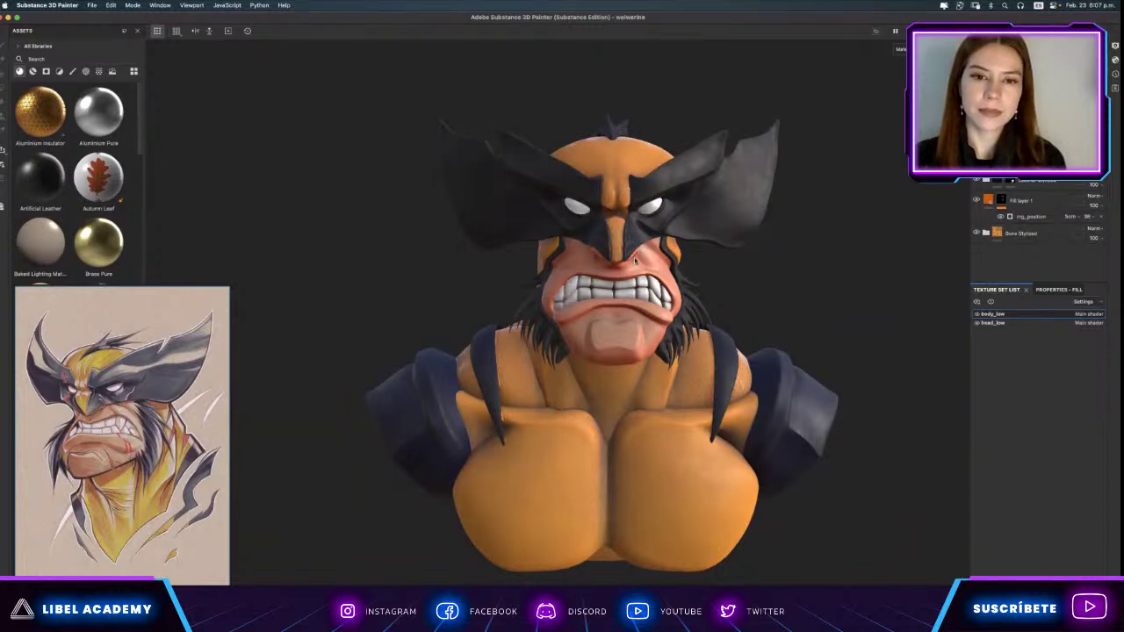
pyautogui.moveTo(763, 300)
pyautogui.keyDown('alt'); pyautogui.mouseDown()
pyautogui.moveTo(823, 312)
pyautogui.moveTo(775, 309)
pyautogui.mouseUp(); pyautogui.keyUp('alt')
pyautogui.keyDown('alt'); pyautogui.moveTo(775, 309); pyautogui.dragTo(737, 303, button='middle'); pyautogui.keyUp('alt')
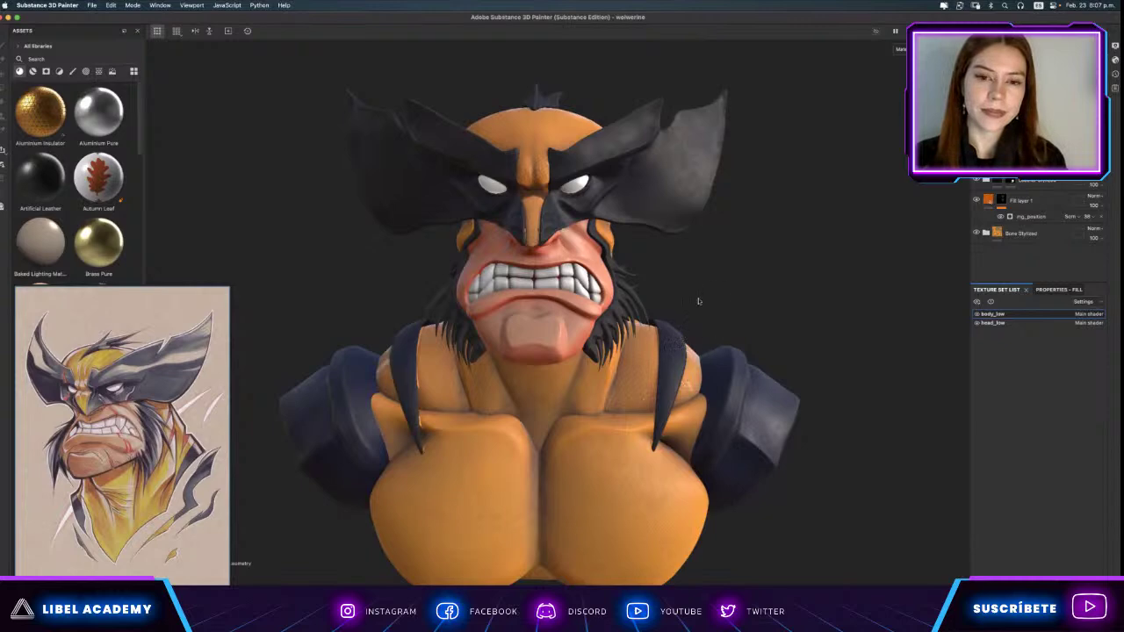
pyautogui.moveTo(699, 301)
pyautogui.keyDown('alt'); pyautogui.mouseDown()
pyautogui.moveTo(538, 288)
pyautogui.moveTo(757, 332)
pyautogui.moveTo(337, 422)
pyautogui.moveTo(652, 350)
pyautogui.mouseUp(); pyautogui.keyUp('alt')
pyautogui.scroll(3, 538, 288)
pyautogui.scroll(2, 757, 332)
pyautogui.scroll(-2, 336, 421)
pyautogui.scroll(-2, 336, 422)
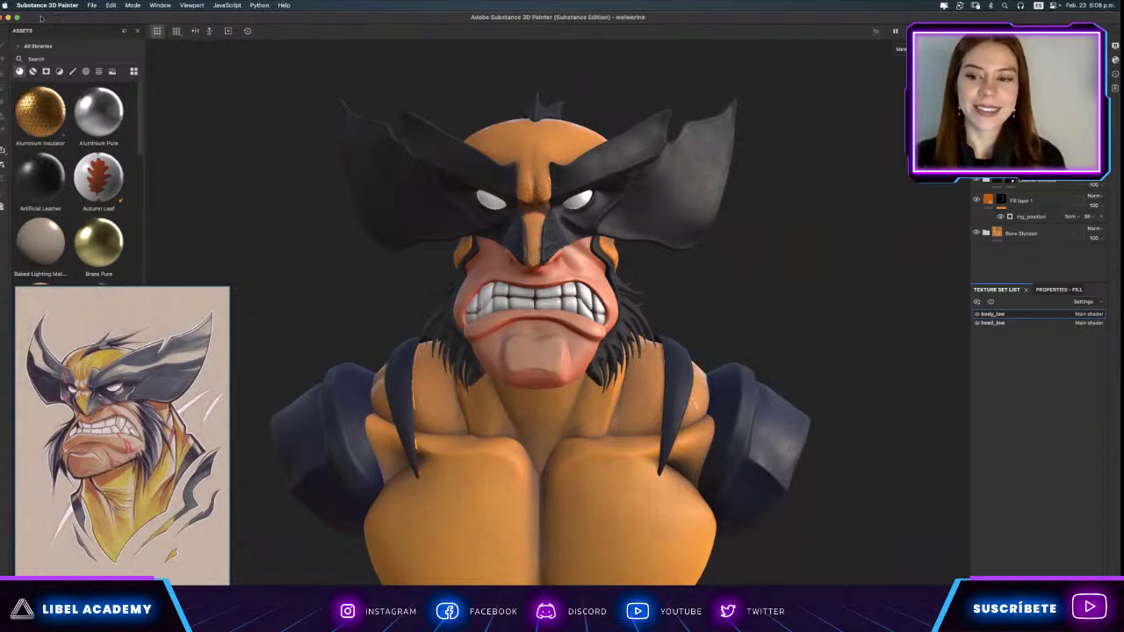
pyautogui.click(7, 16)
pyautogui.click(515, 335)
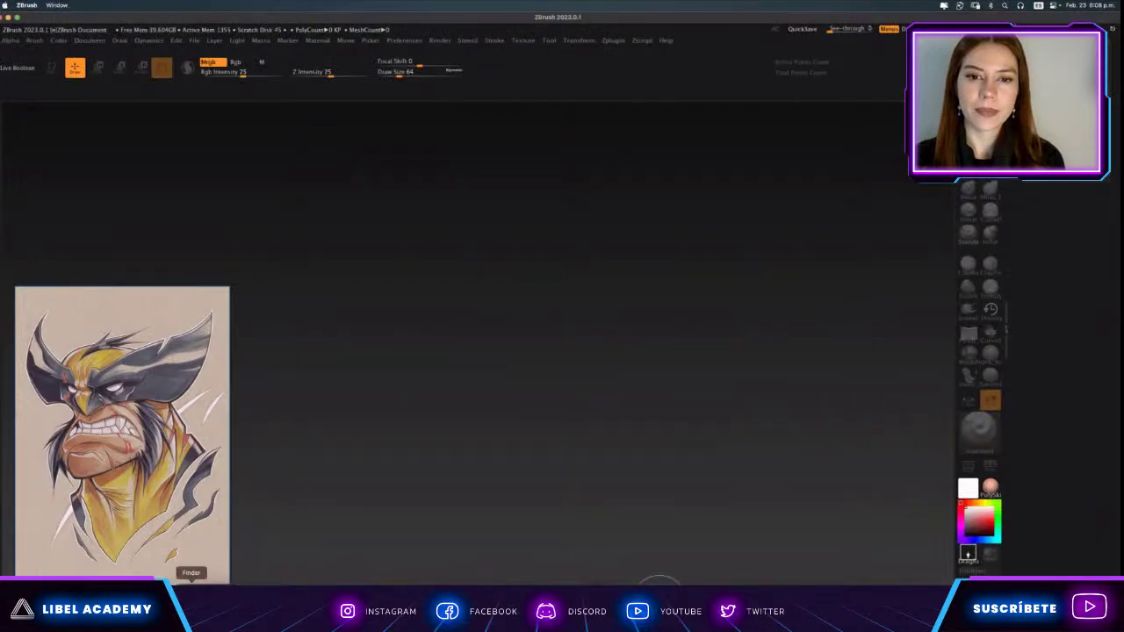
# Load the red Wolverine head ZTL from Escritorio, draw it in Edit mode, then open Launchpad.
pyautogui.click(191, 585)
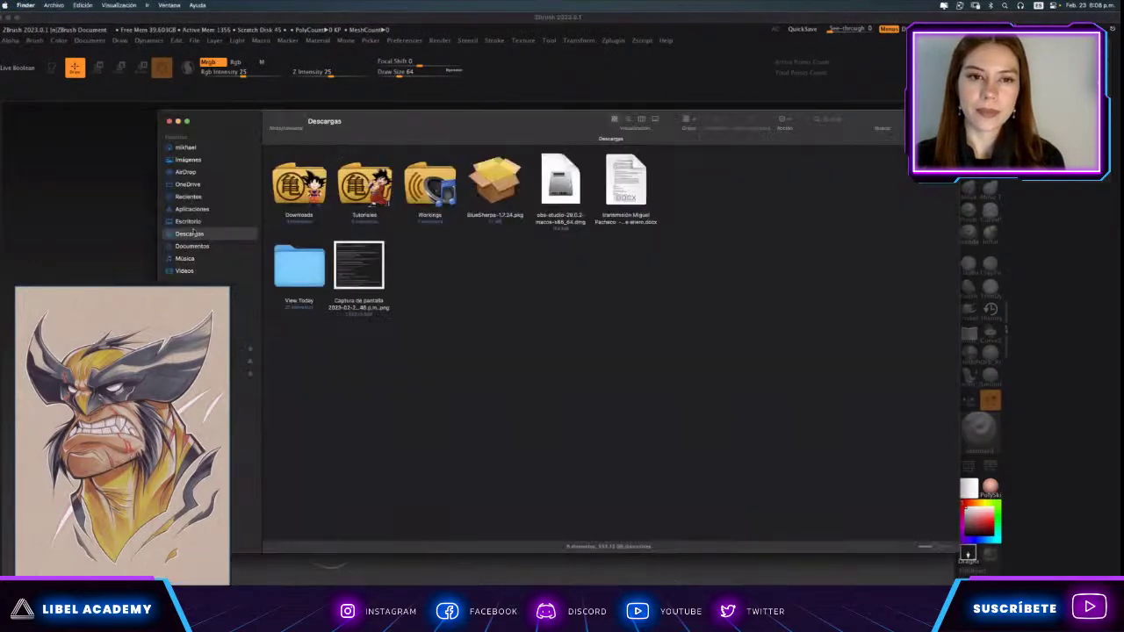
pyautogui.click(188, 223)
pyautogui.doubleClick(571, 184)
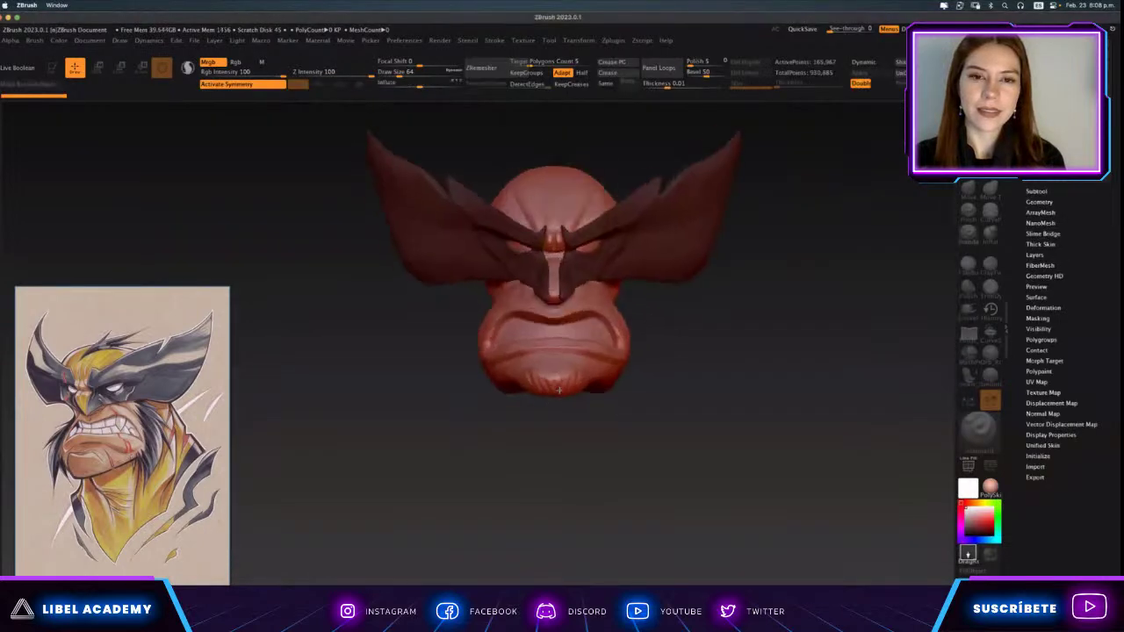
pyautogui.moveTo(726, 403); pyautogui.dragTo(725, 363)
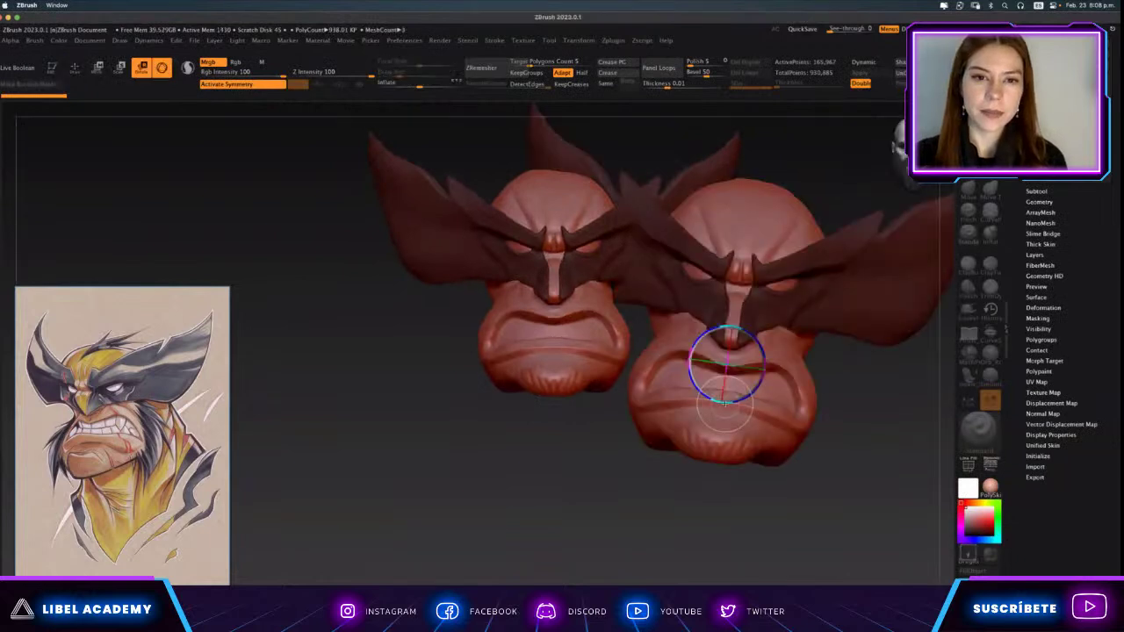
pyautogui.click(747, 515)
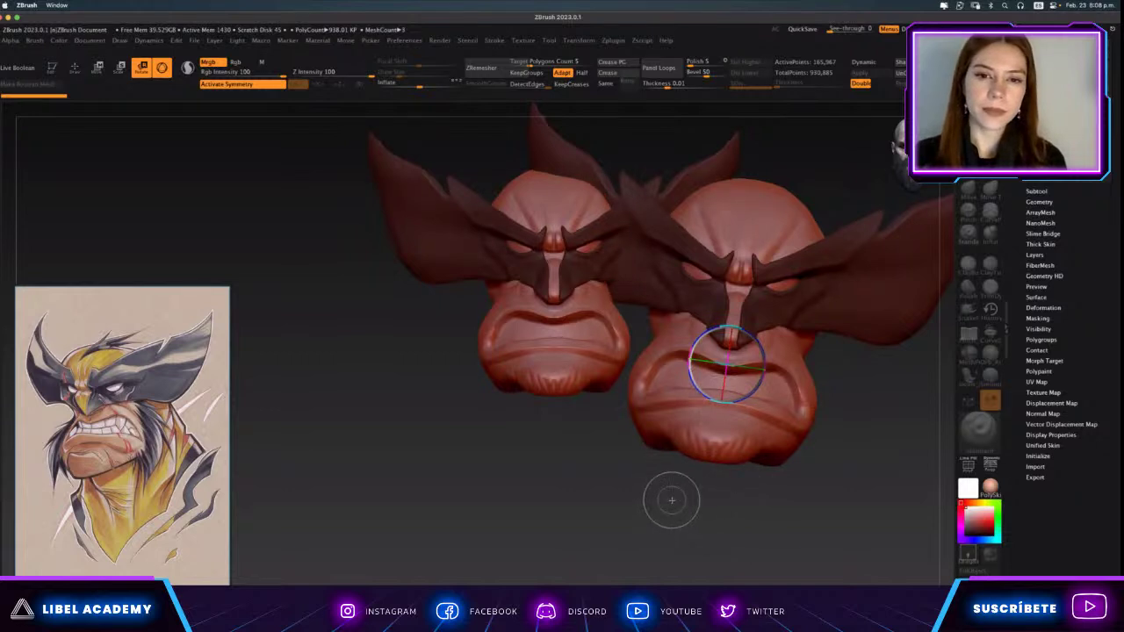
pyautogui.press('q')
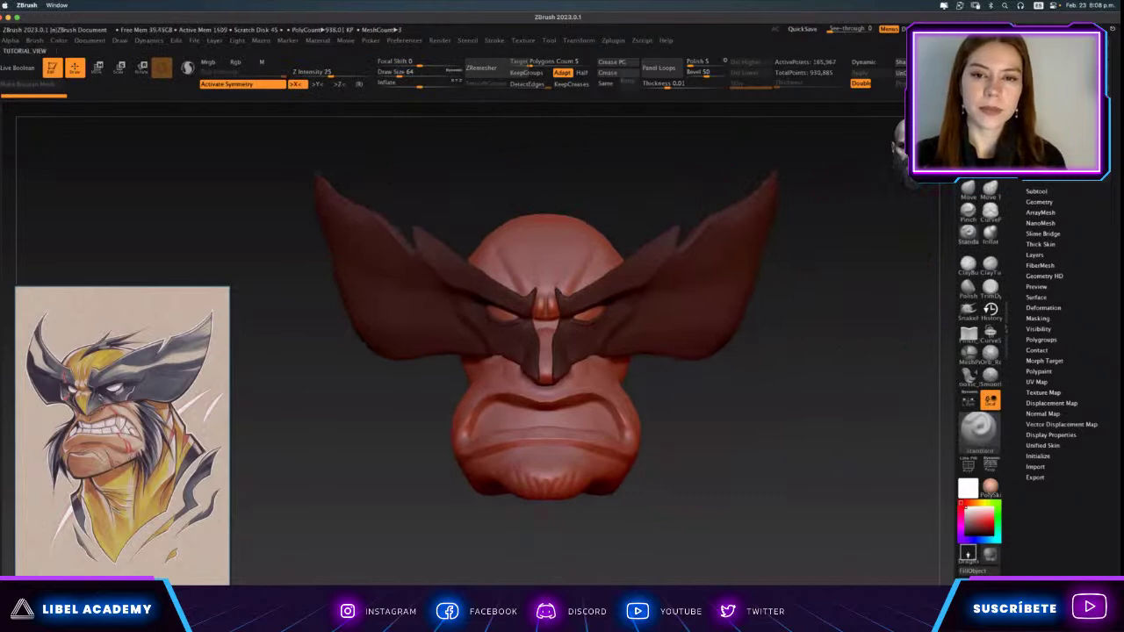
pyautogui.click(233, 581)
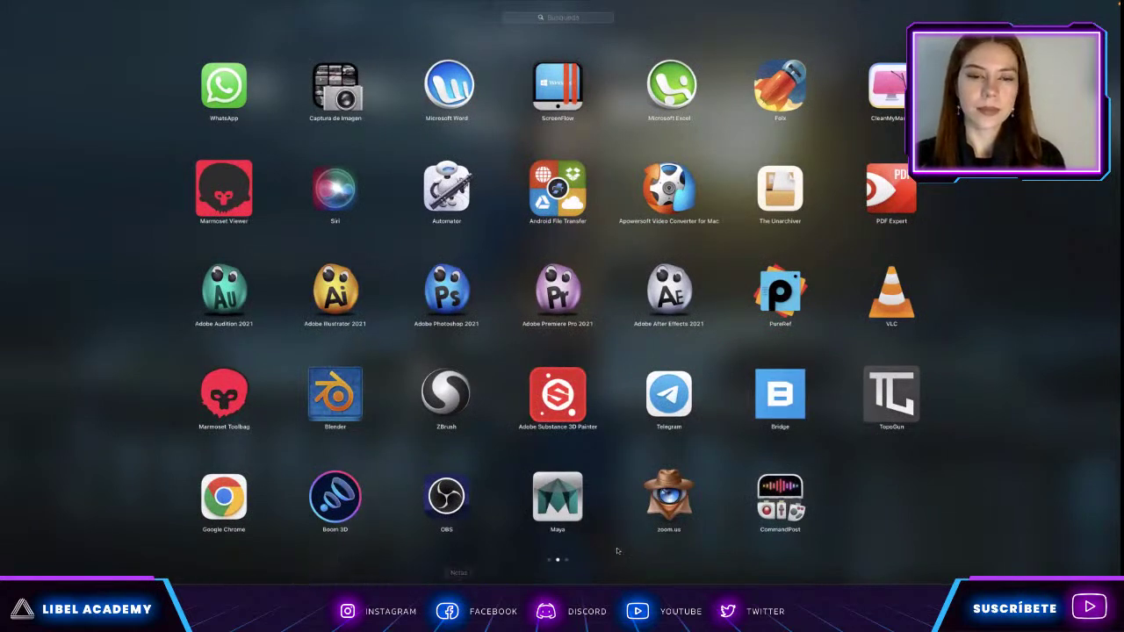
# Browse Escritorio > Proyectos > Alias de Wolverine in Finder and open 12222.jpg.
pyautogui.click(193, 584)
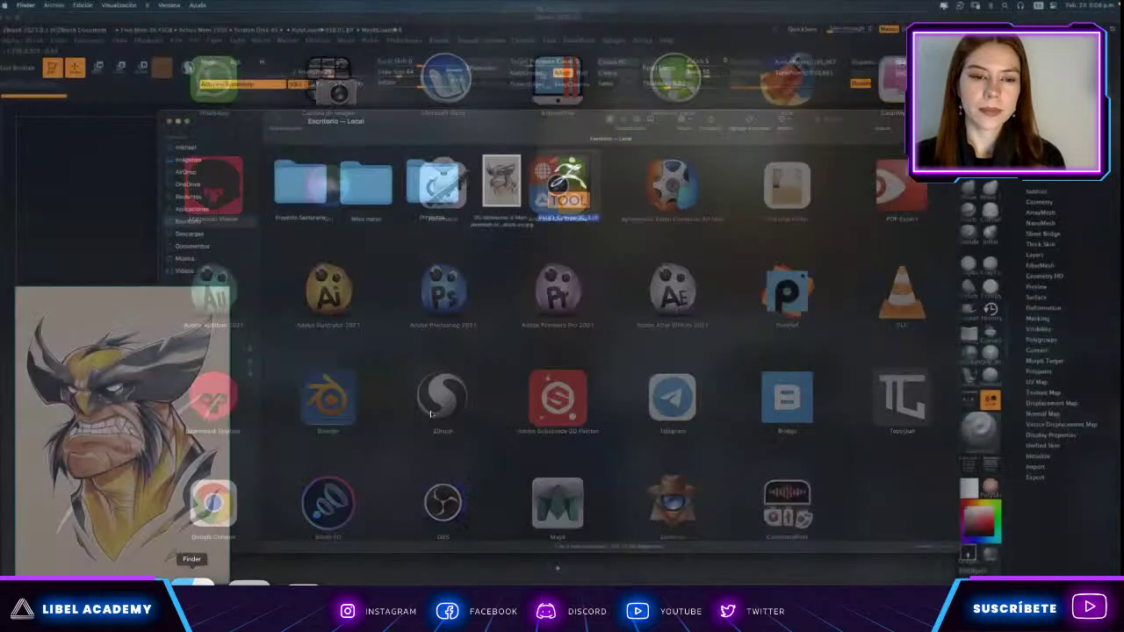
pyautogui.doubleClick(378, 195)
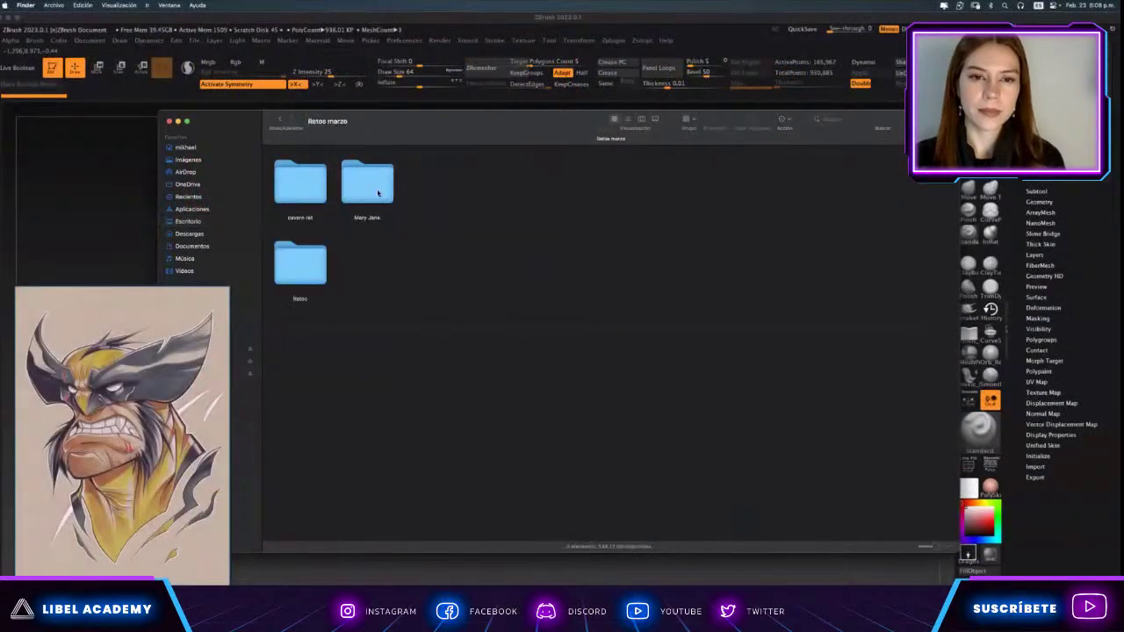
pyautogui.click(278, 121)
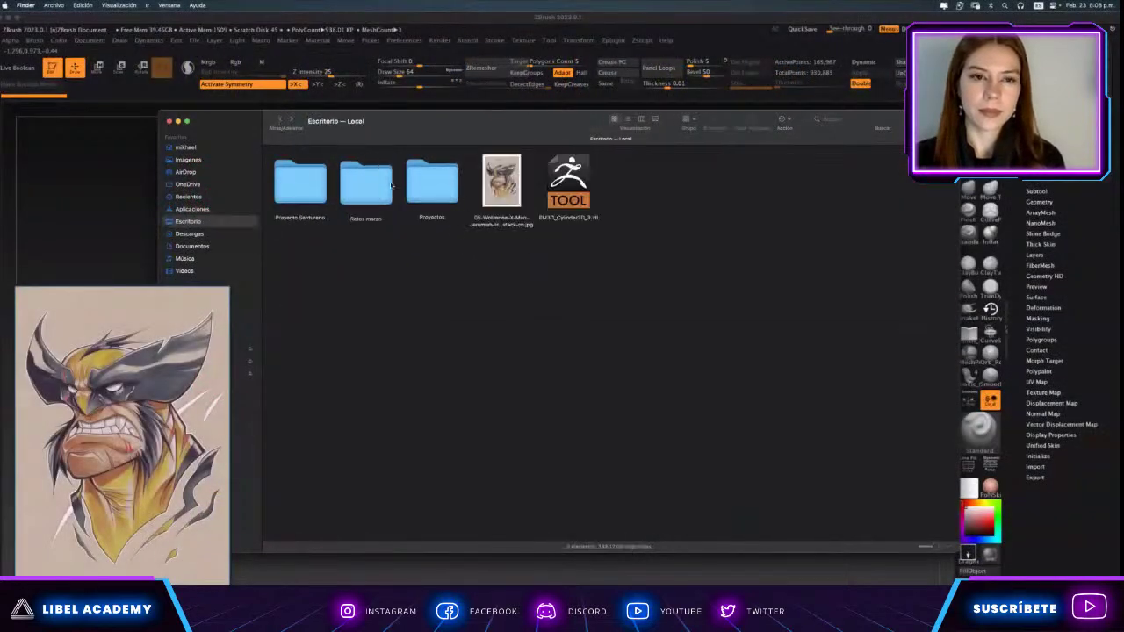
pyautogui.doubleClick(434, 186)
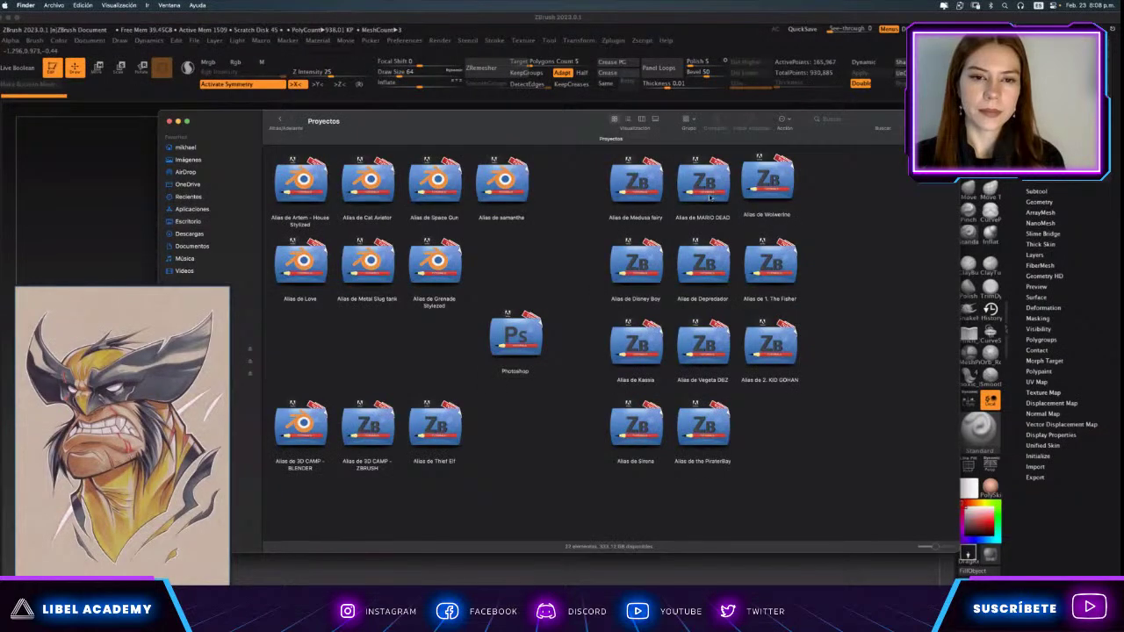
pyautogui.doubleClick(761, 184)
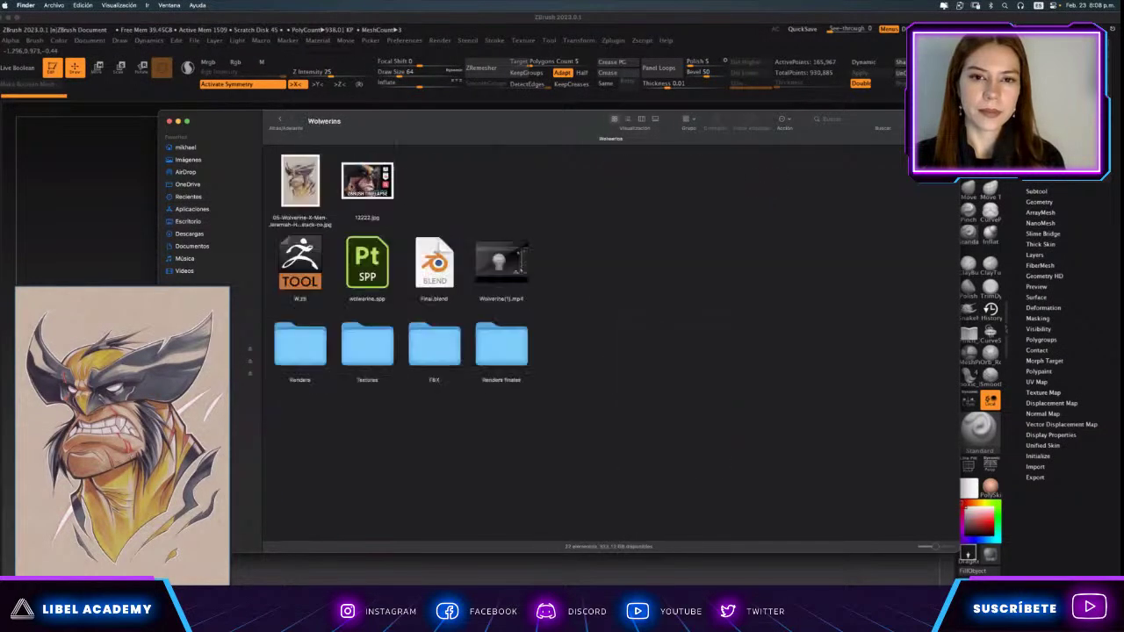
pyautogui.doubleClick(354, 186)
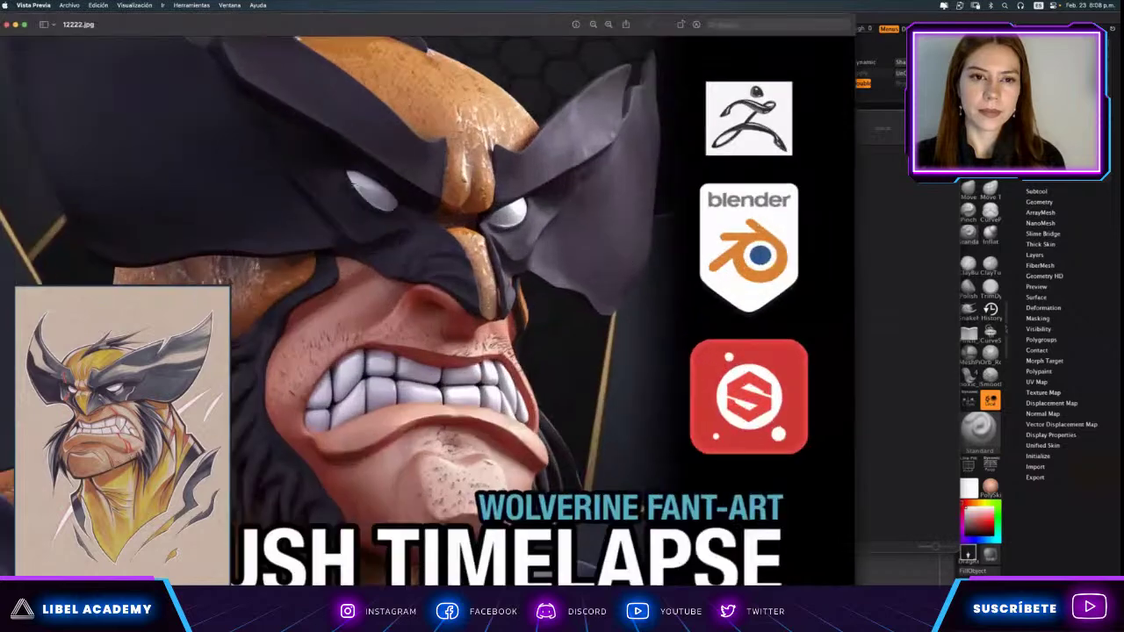
# Move the 12222.jpg Preview window aside to view the thumbnail, then close it.
pyautogui.moveTo(176, 24); pyautogui.dragTo(400, 23)
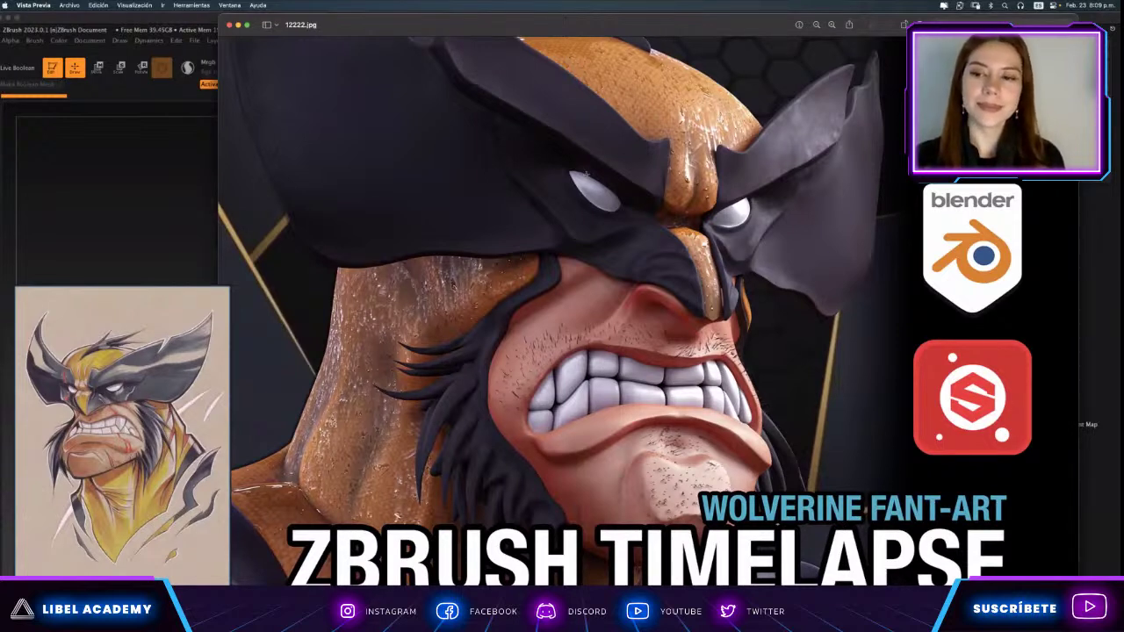
pyautogui.click(228, 26)
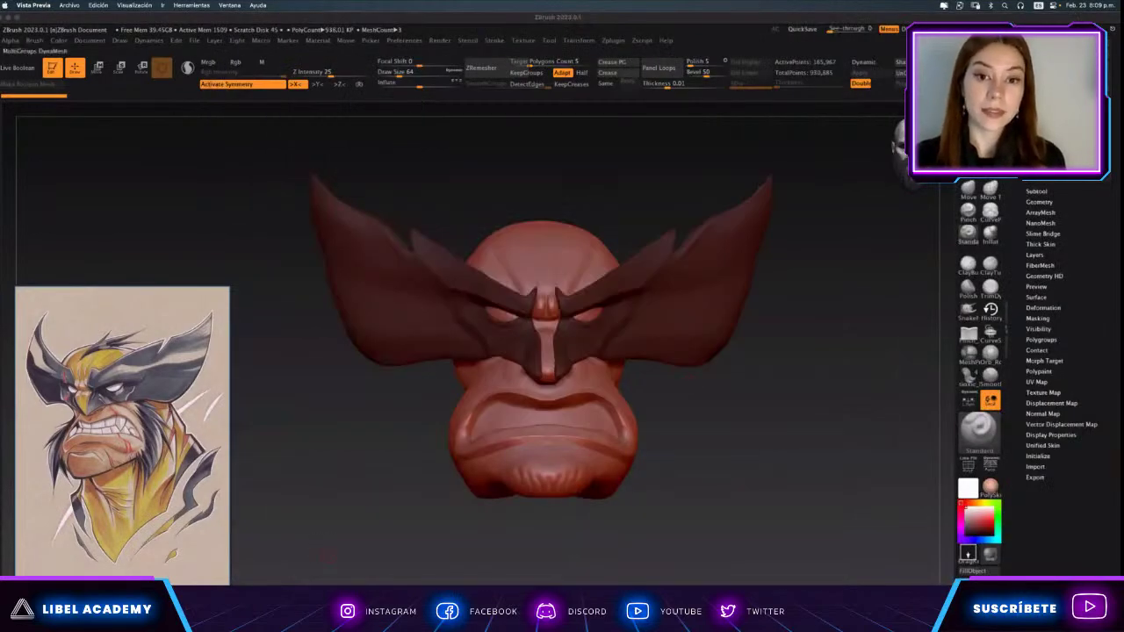
# Play Wolverine(1).mp4 from the Wolverine folder in QuickTime Player, then close the video.
pyautogui.click(212, 582)
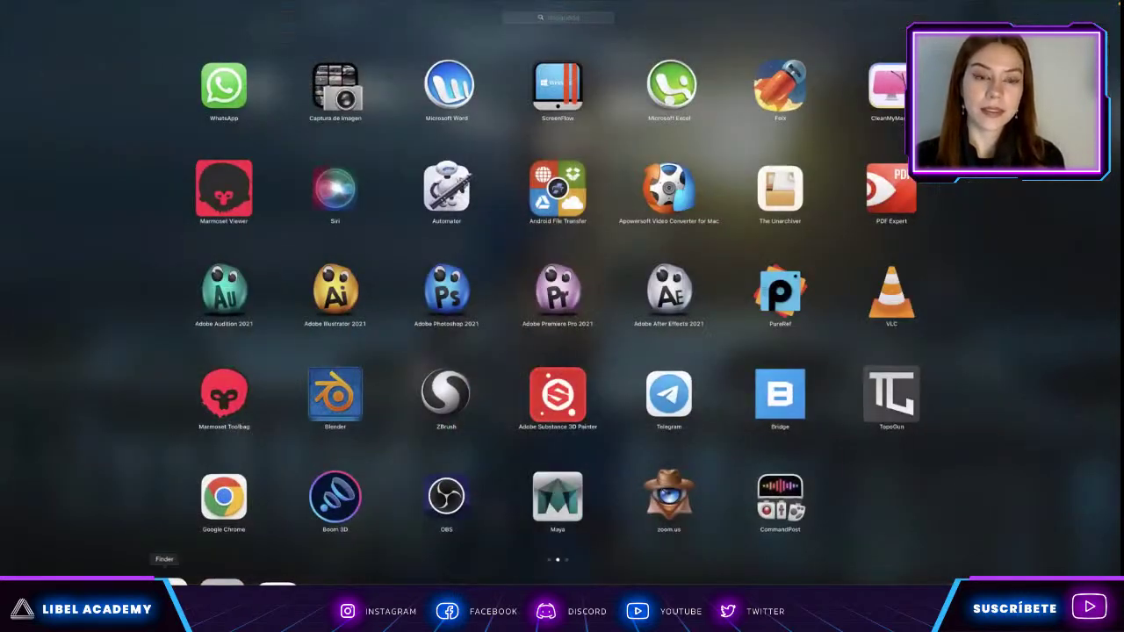
pyautogui.click(164, 583)
pyautogui.doubleClick(510, 279)
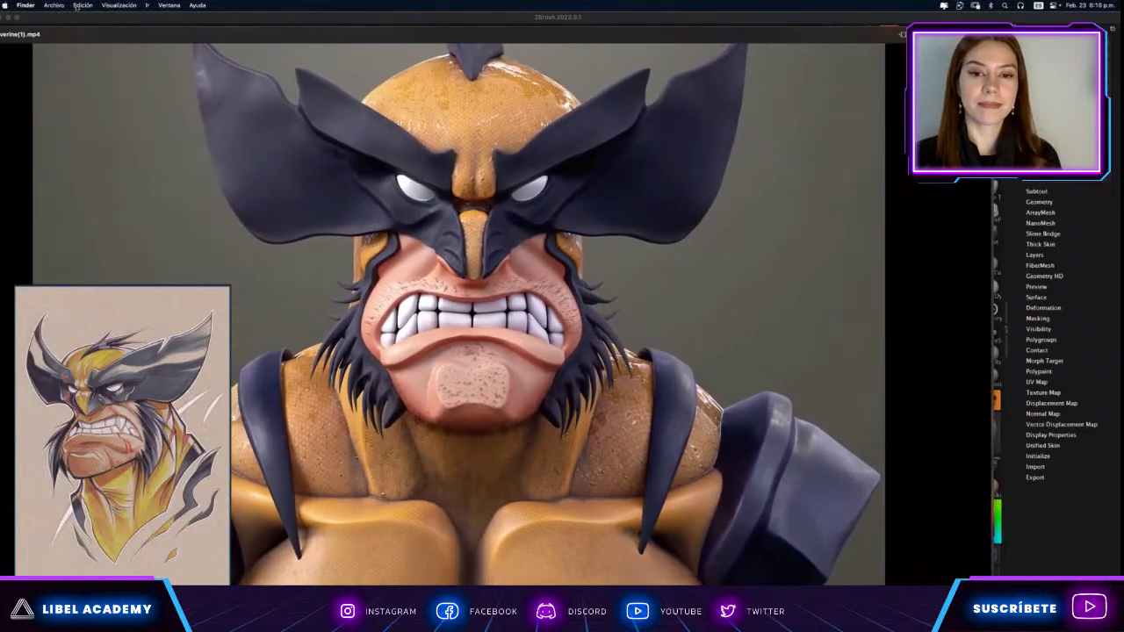
pyautogui.moveTo(82, 33); pyautogui.dragTo(180, 34)
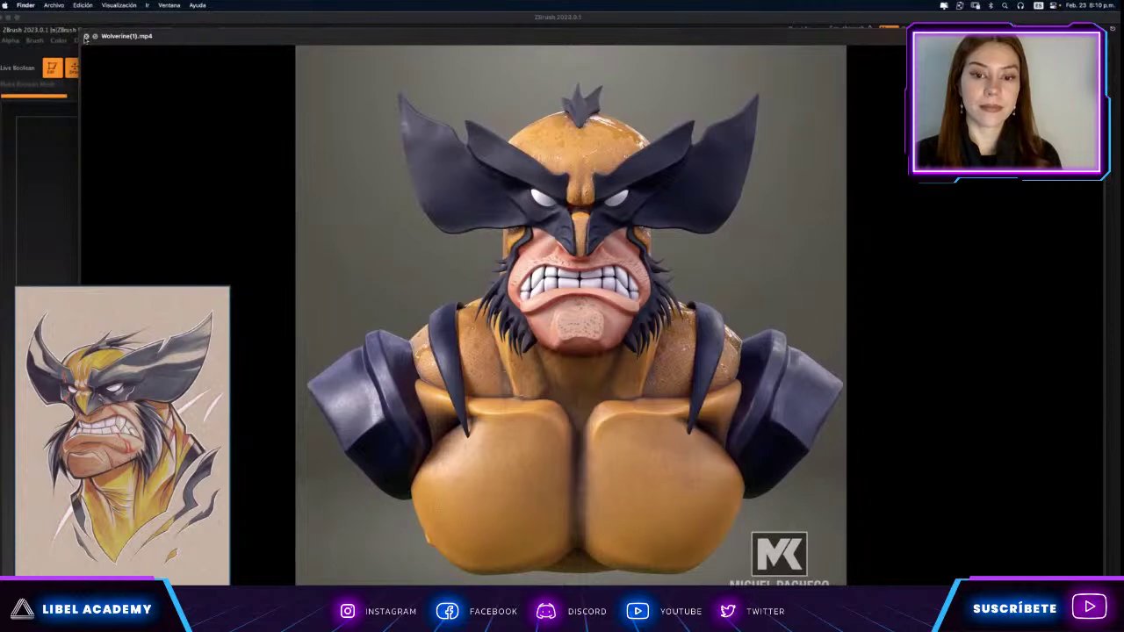
pyautogui.click(86, 36)
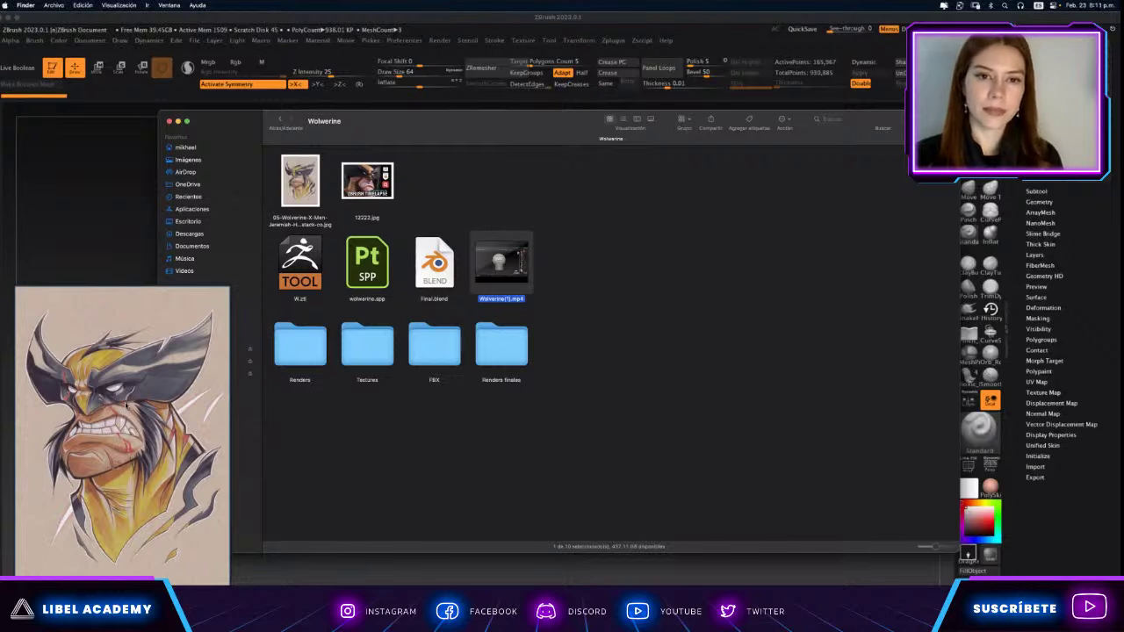
# Peek into the Renders folder, then open the Renders finales folder.
pyautogui.click(439, 467)
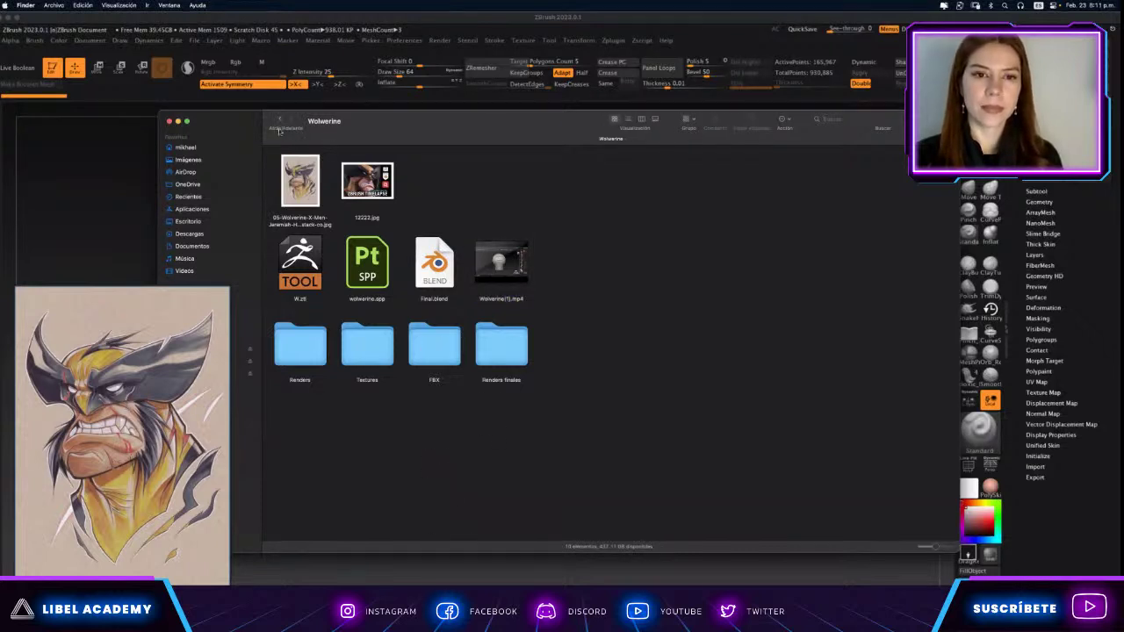
pyautogui.click(309, 342)
pyautogui.doubleClick(309, 342)
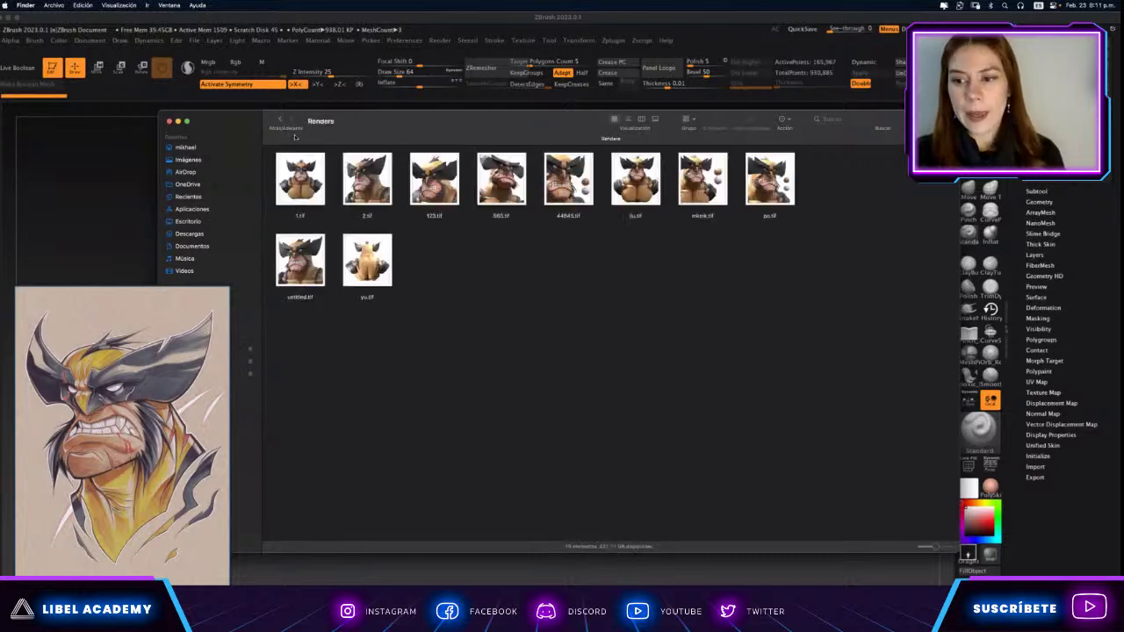
pyautogui.press('super+bracketleft')
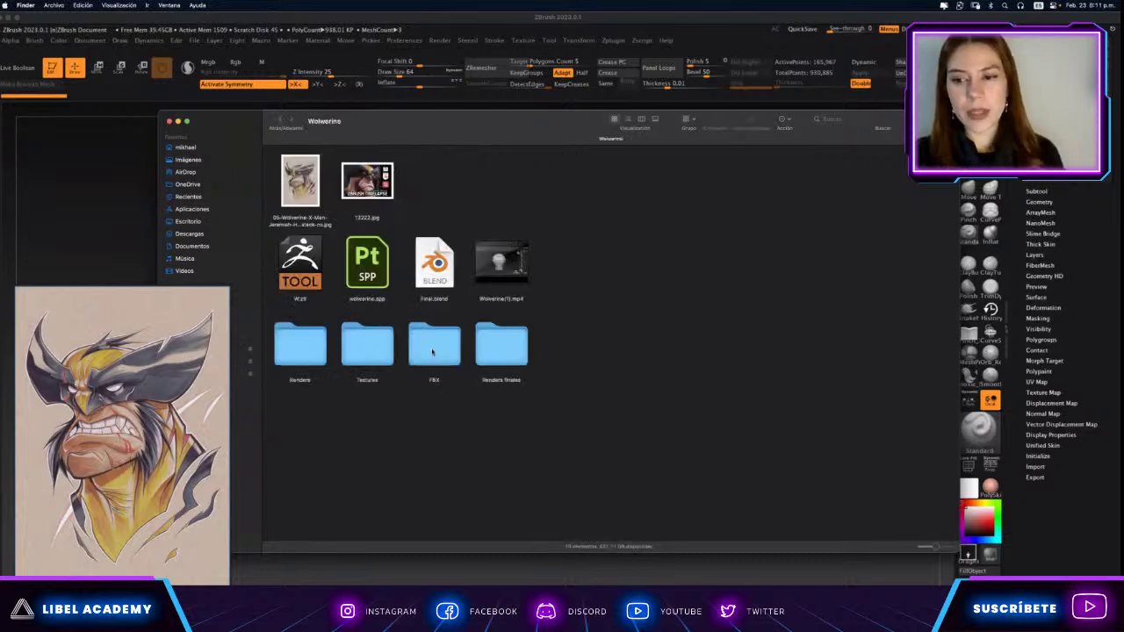
pyautogui.click(482, 352)
pyautogui.doubleClick(481, 351)
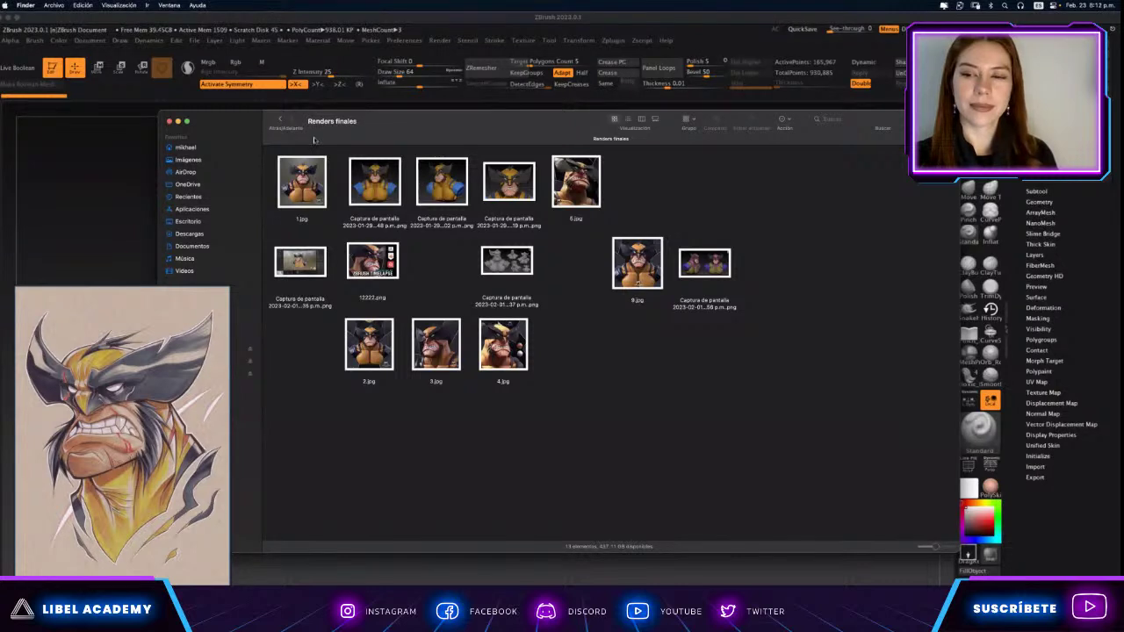
# Open the FBX folder, Quick Look head_high.fbx, and select both FBX head files.
pyautogui.click(279, 118)
pyautogui.moveTo(364, 124); pyautogui.dragTo(408, 130)
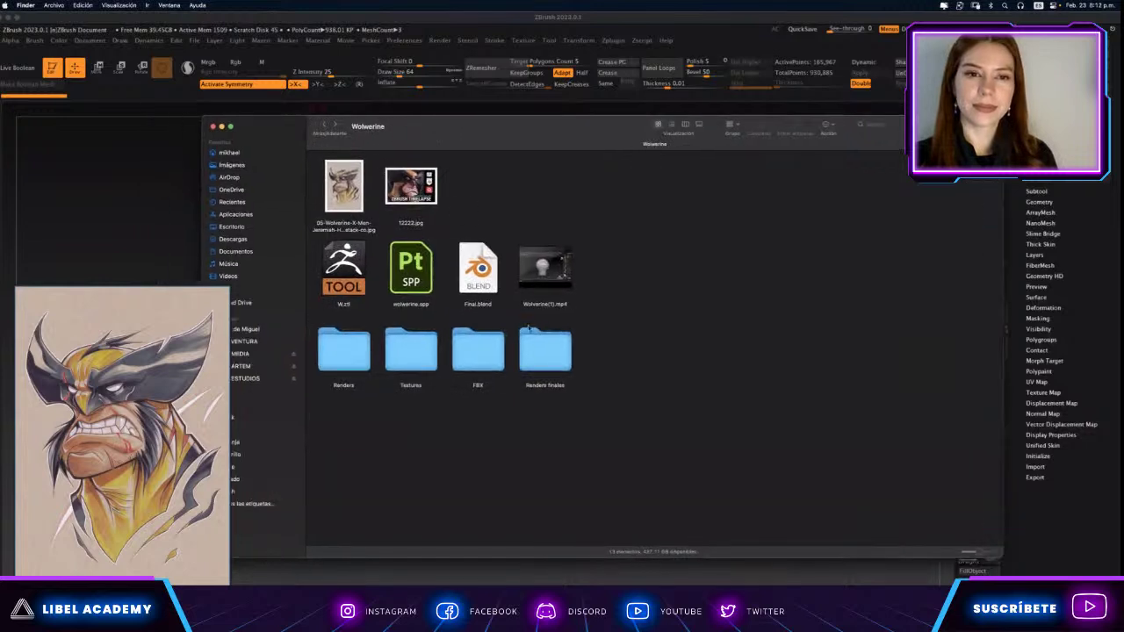
pyautogui.doubleClick(478, 347)
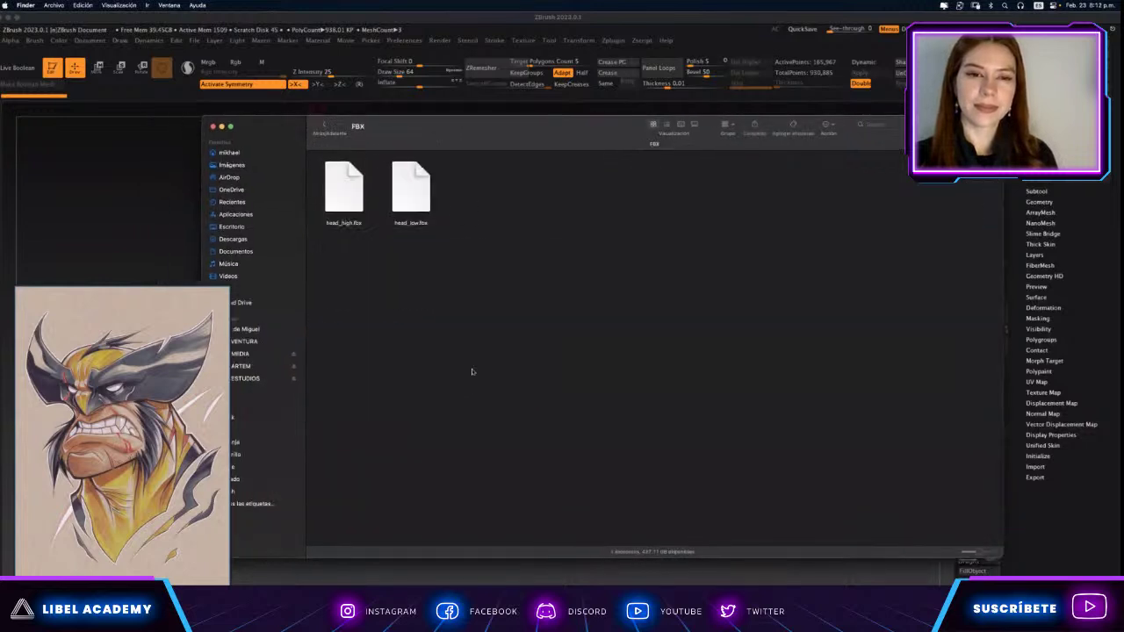
pyautogui.click(351, 205)
pyautogui.press('space')
pyautogui.press('space')
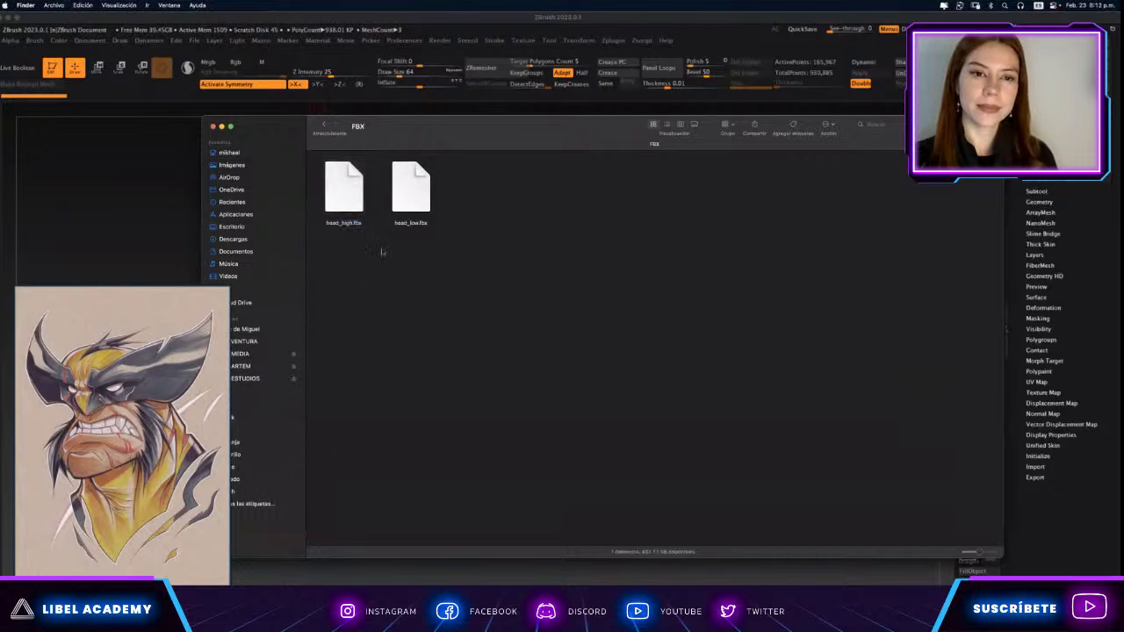
pyautogui.moveTo(467, 264); pyautogui.dragTo(333, 194)
# Return to Renders finales and Quick Look the final render 2.jpg.
pyautogui.click(325, 125)
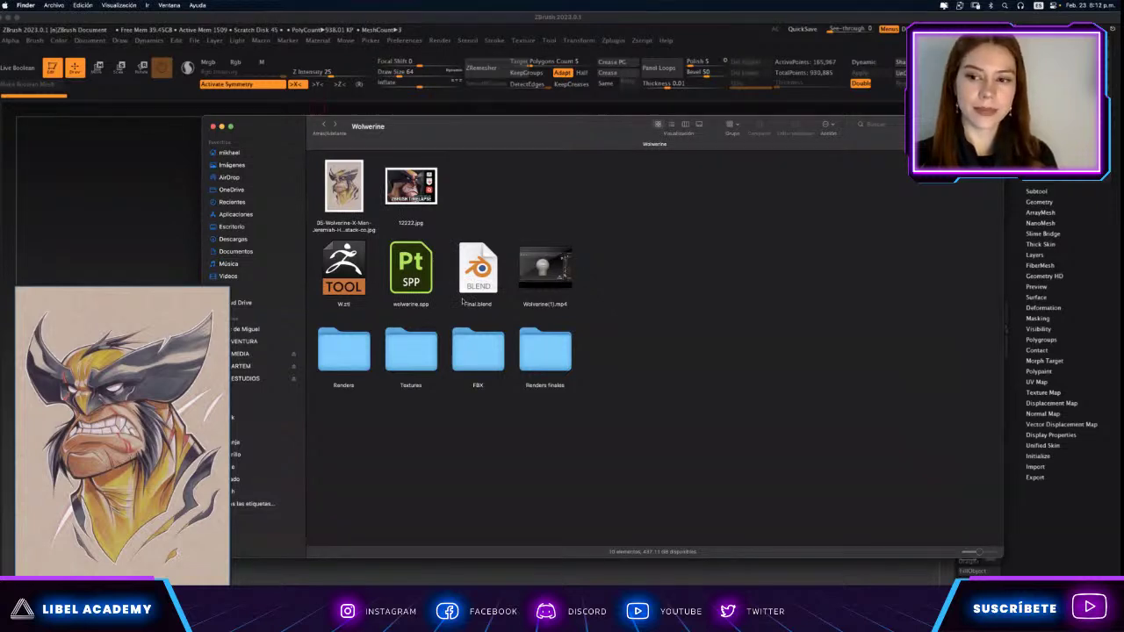
pyautogui.doubleClick(533, 353)
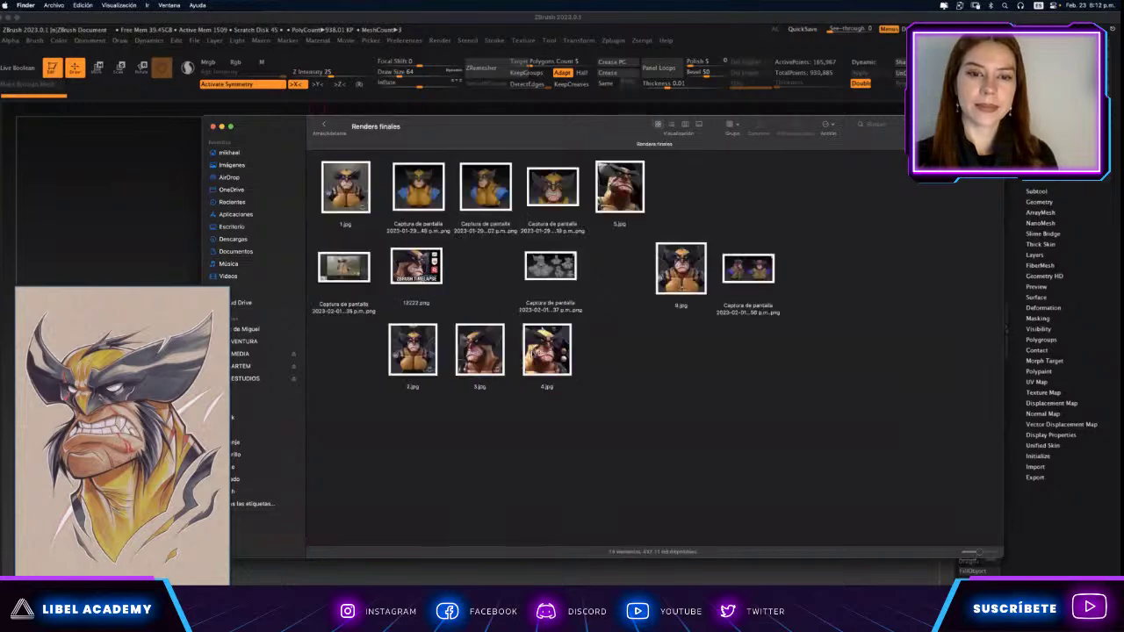
pyautogui.click(426, 353)
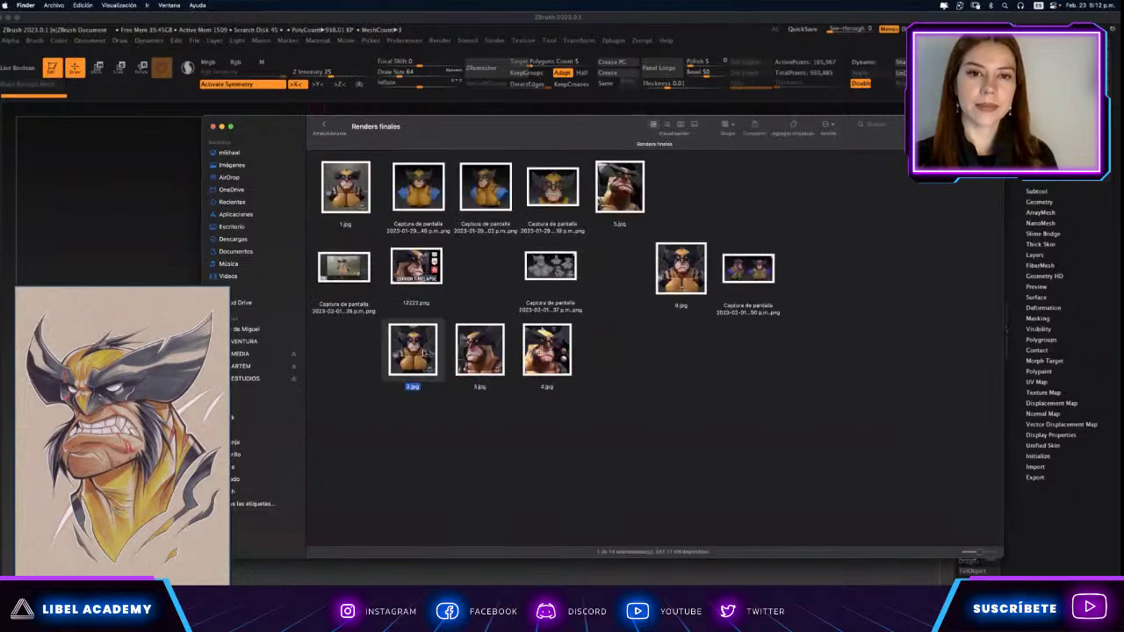
pyautogui.press('space')
# Flip through renders 3.jpg and 4.jpg and back to 2.jpg, then close and return to Proyectos.
pyautogui.moveTo(748, 44); pyautogui.dragTo(517, 33)
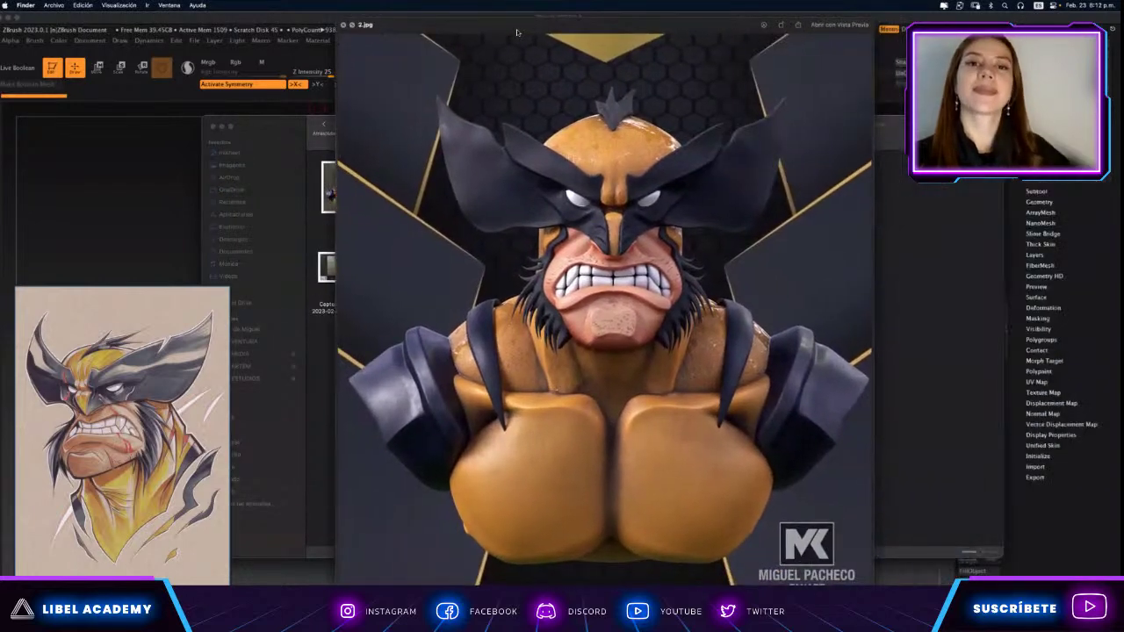
pyautogui.press('Right')
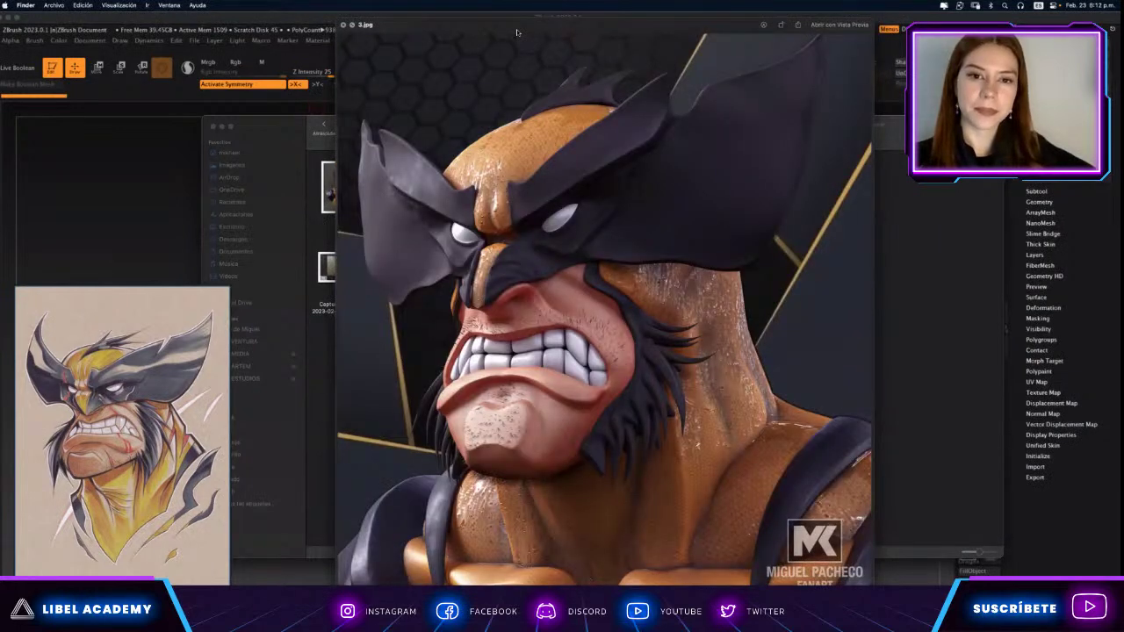
pyautogui.press('Right')
pyautogui.press('Left')
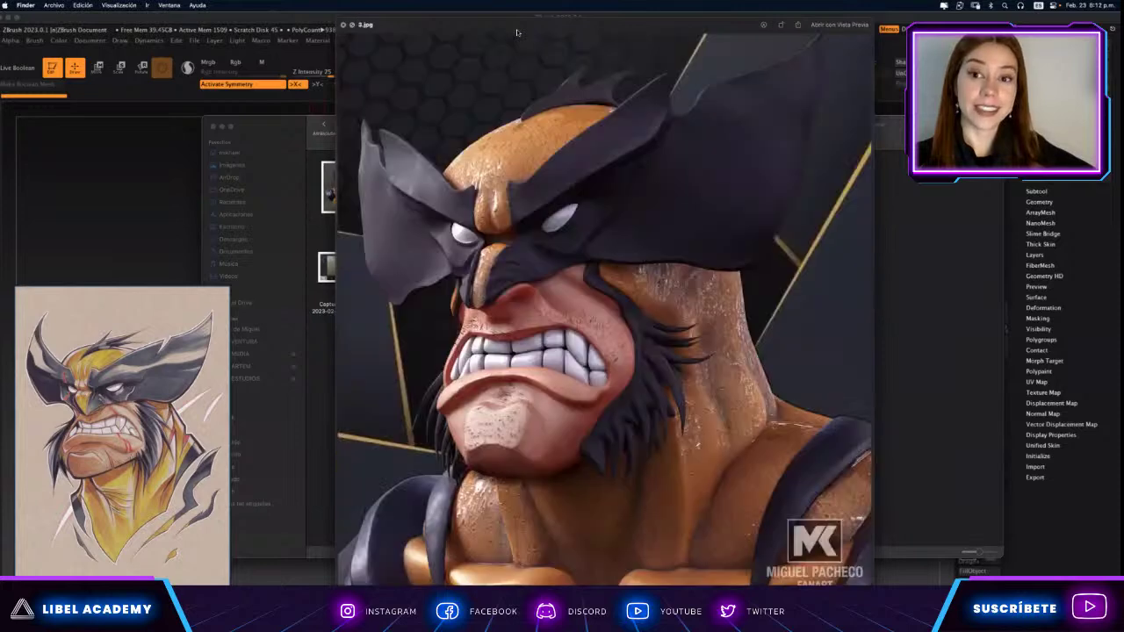
pyautogui.press('Left')
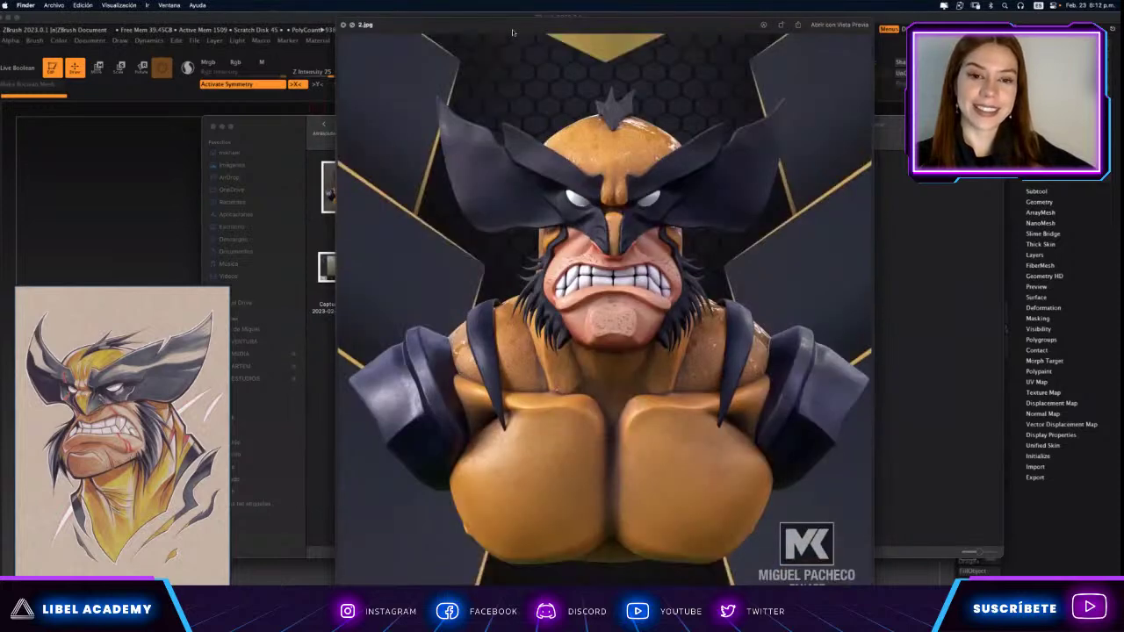
pyautogui.press('space')
pyautogui.click(324, 126)
pyautogui.click(325, 127)
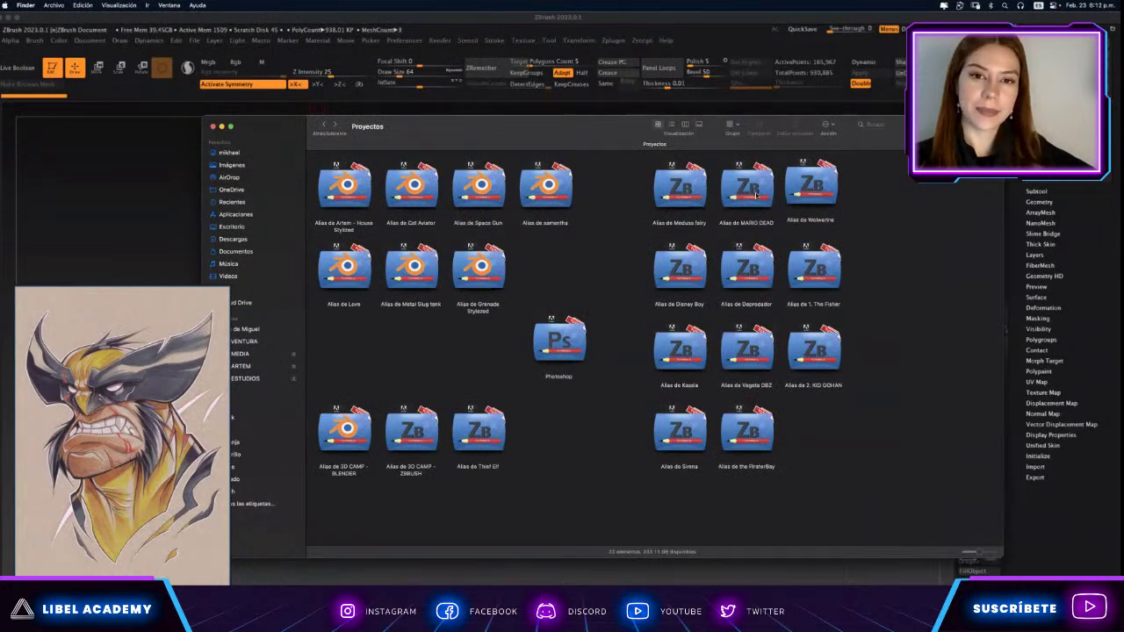
# Clean Up the Proyectos icons into a grid and open the Alias de Depredador folder.
pyautogui.rightClick(920, 234)
pyautogui.click(936, 296)
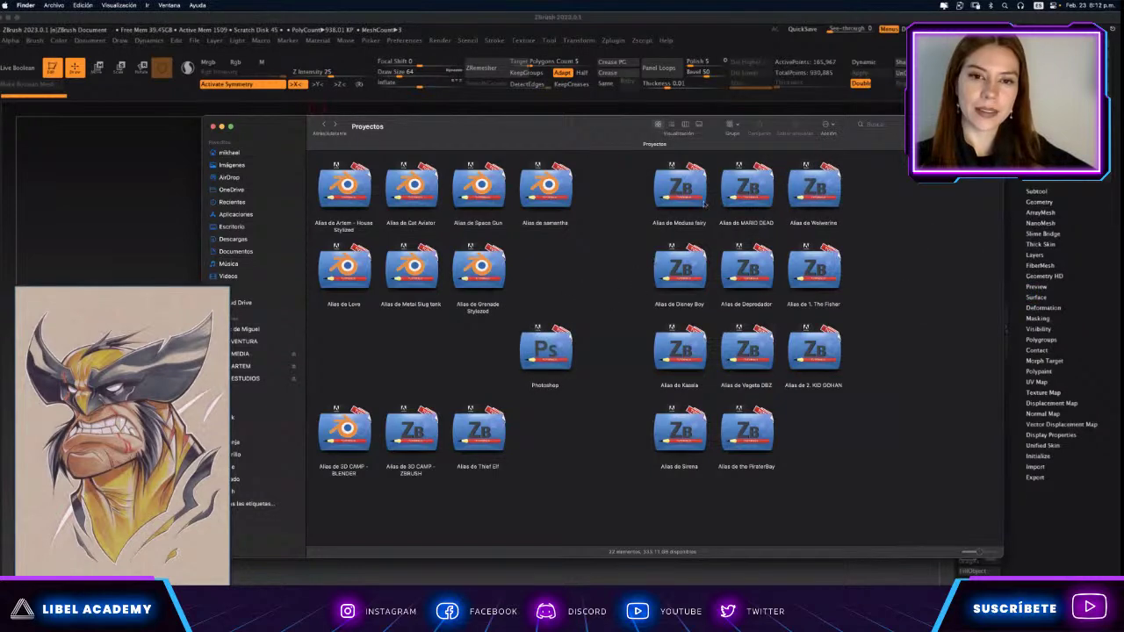
pyautogui.doubleClick(742, 277)
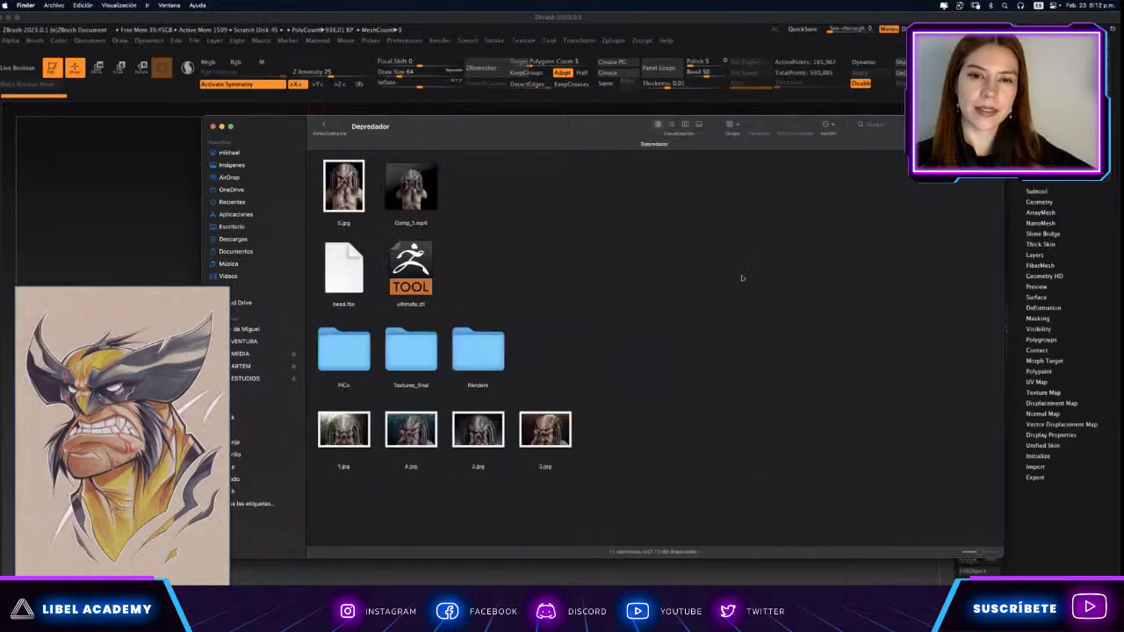
# Quick Look the Comp_1.mp4 video, close it, and select the Predator render 1.jpg.
pyautogui.doubleClick(409, 186)
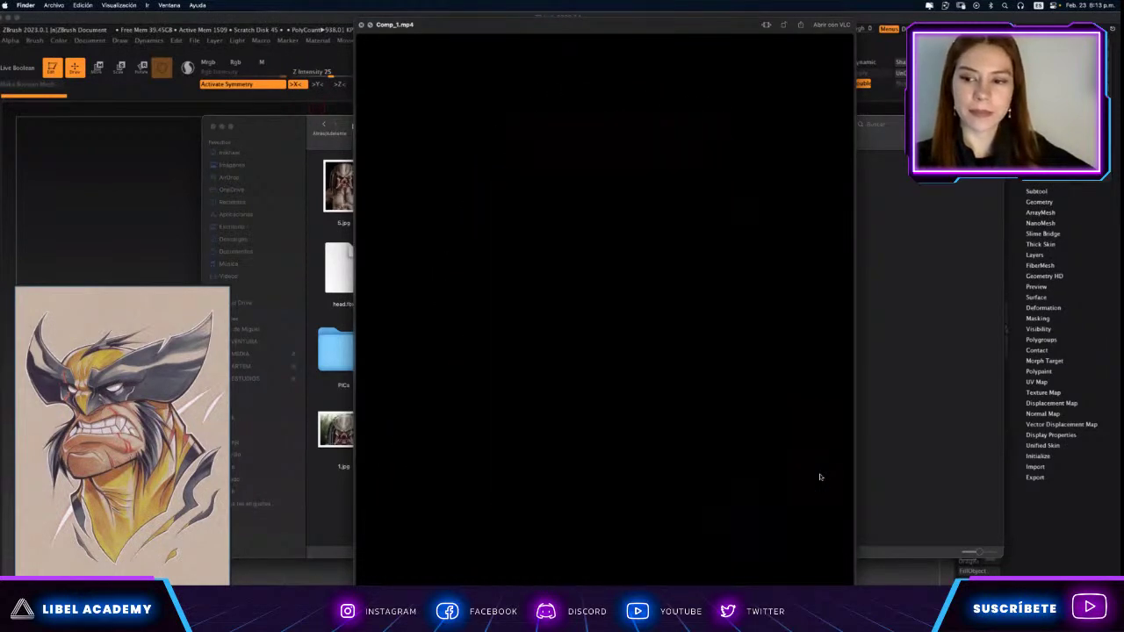
pyautogui.press('space')
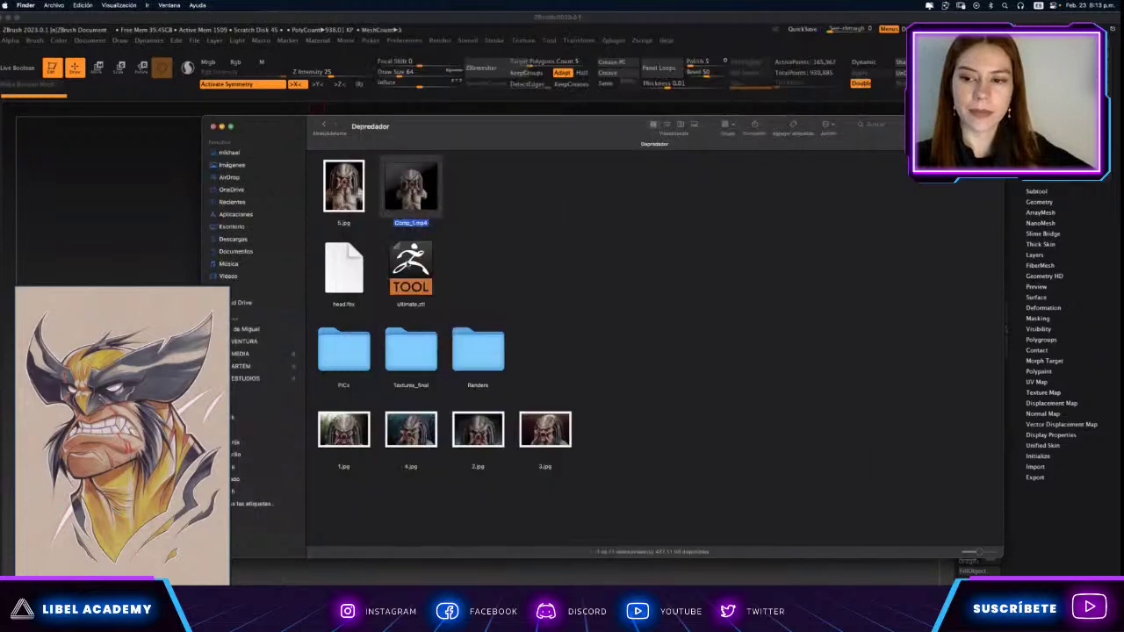
pyautogui.click(358, 431)
# Quick Look Predator renders 1.jpg, 4.jpg and 2.jpg, then close and go back to Proyectos.
pyautogui.press('space')
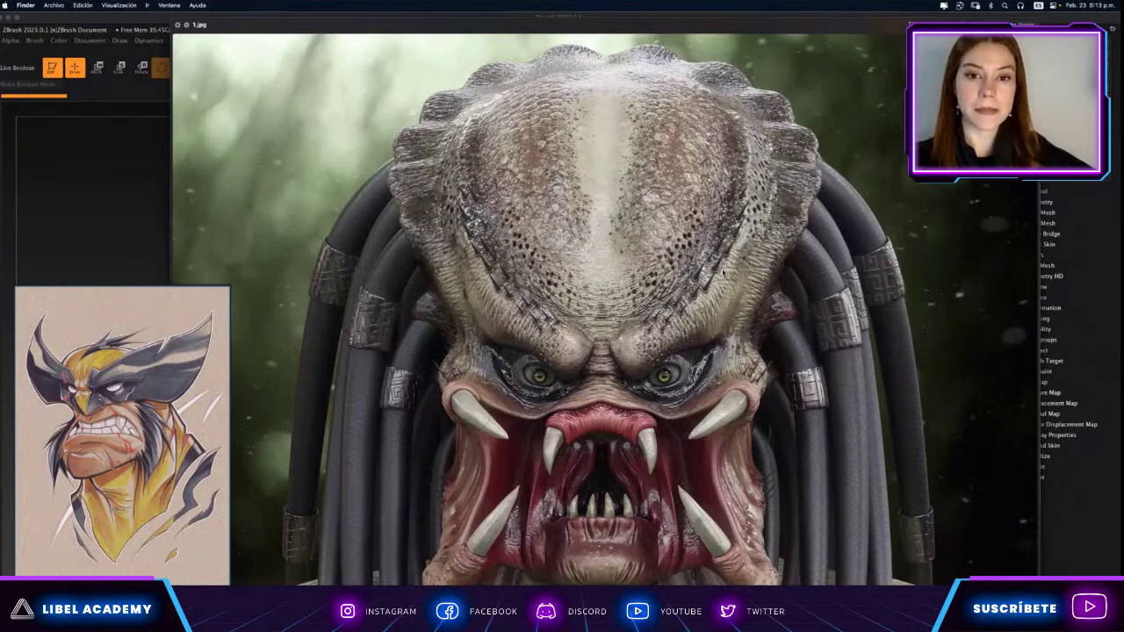
pyautogui.press('Down')
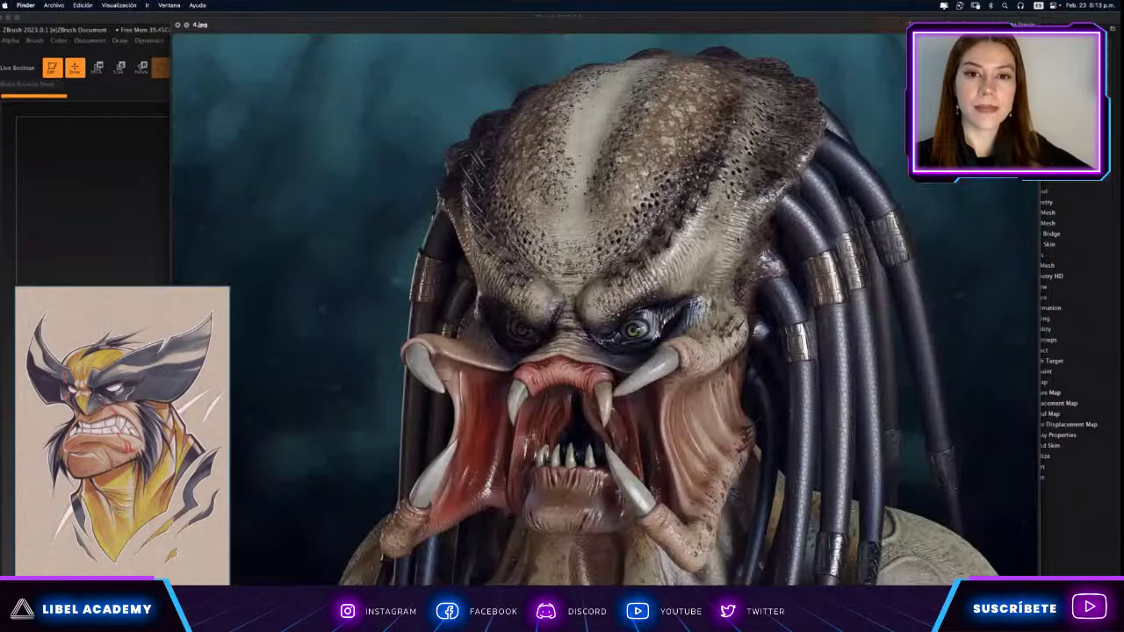
pyautogui.press('Down')
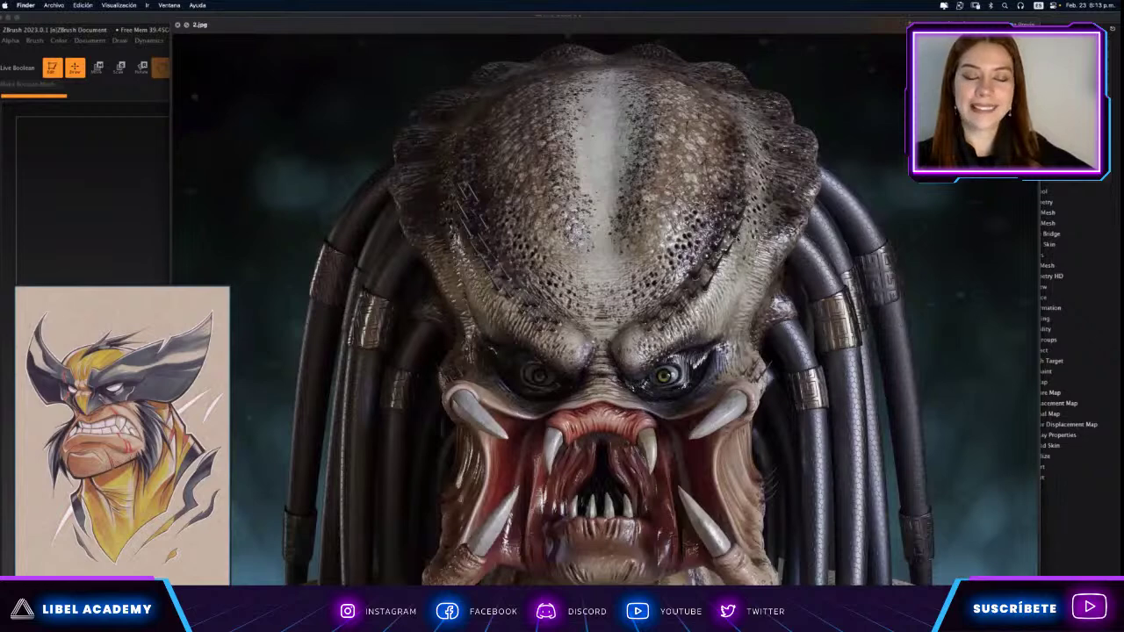
pyautogui.press('Up')
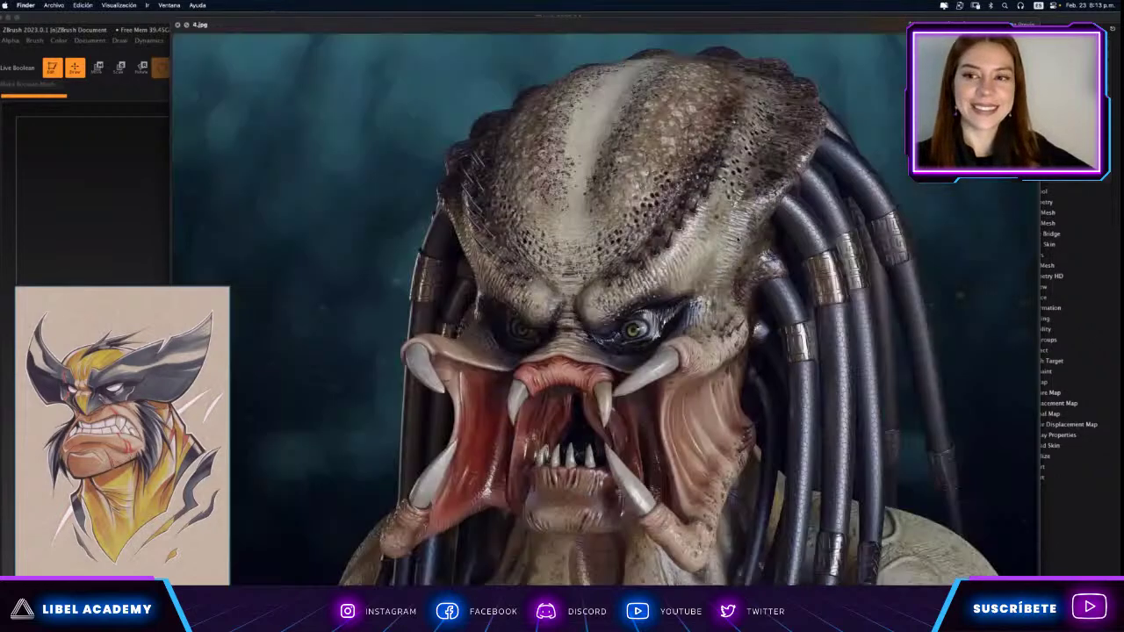
pyautogui.press('Up')
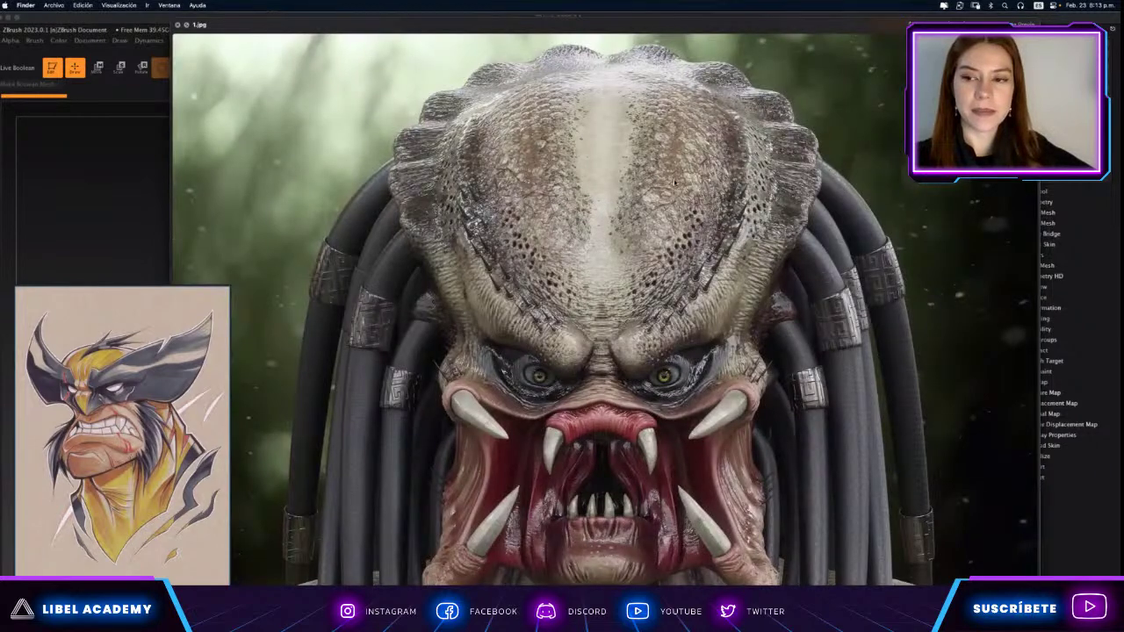
pyautogui.press('space')
pyautogui.click(326, 127)
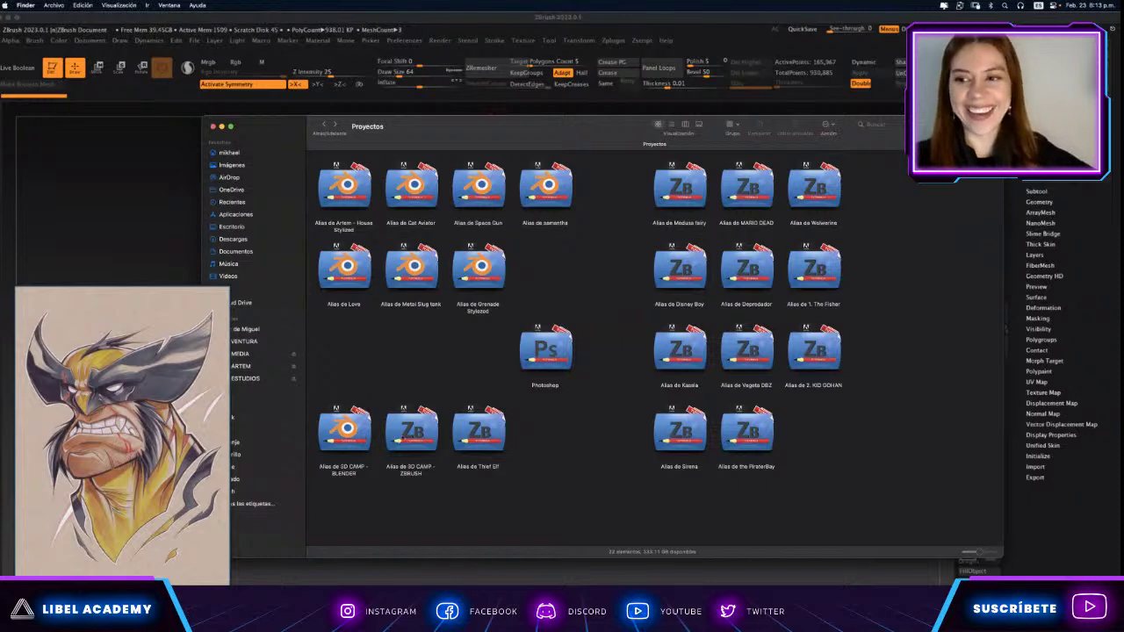
pyautogui.doubleClick(410, 432)
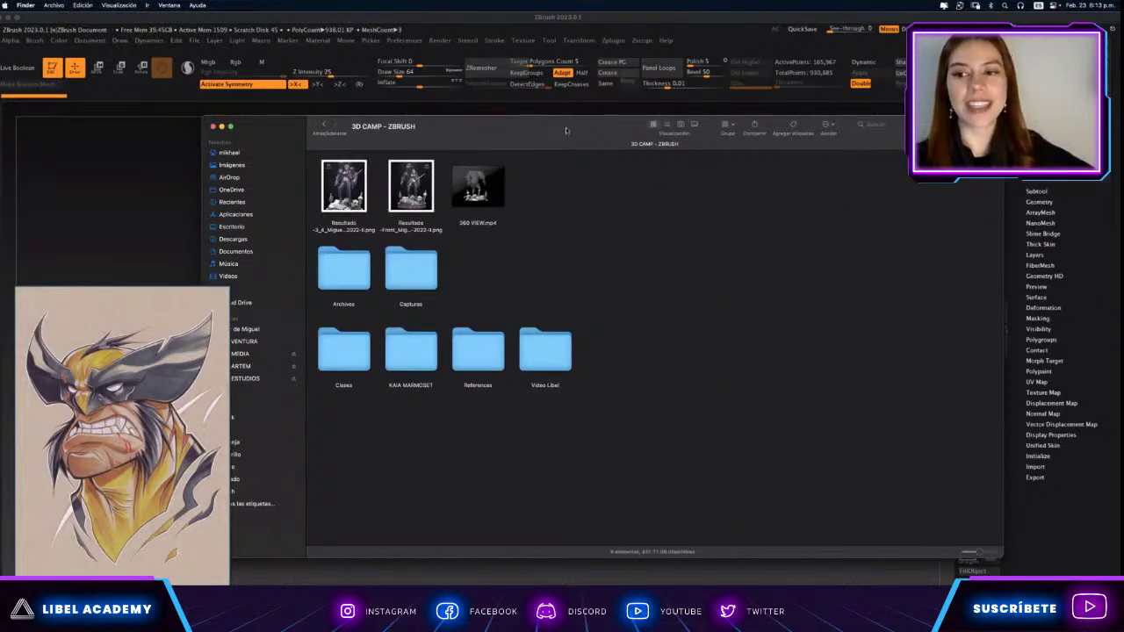
pyautogui.moveTo(566, 130); pyautogui.dragTo(489, 121)
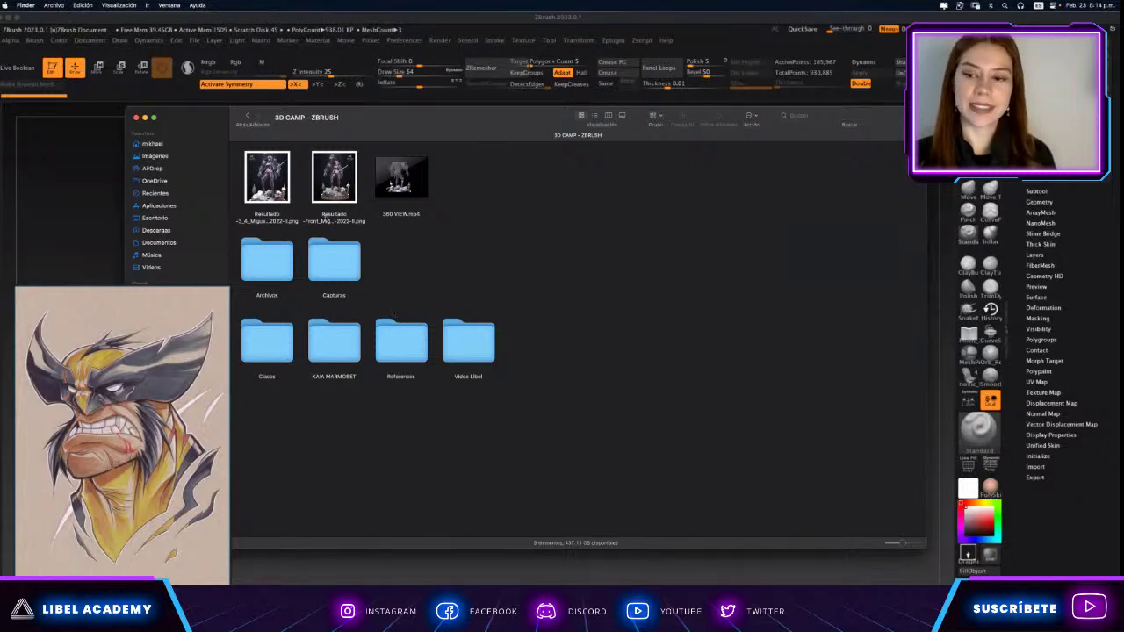
pyautogui.click(325, 186)
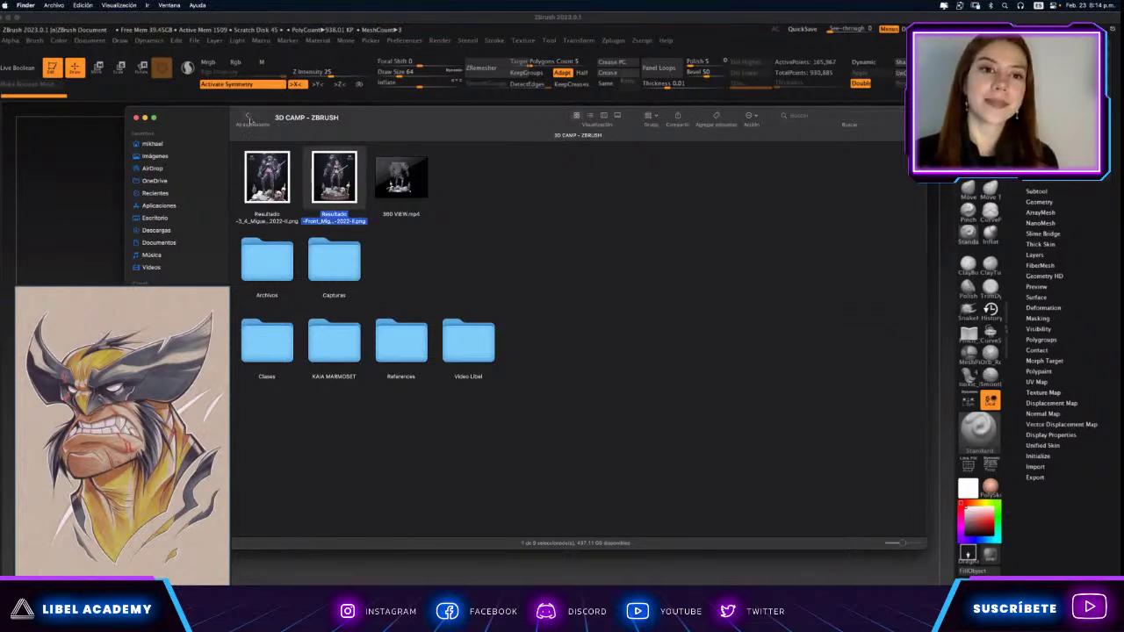
pyautogui.click(248, 120)
# Move the Photoshop shortcut slightly up and to the right in Proyectos.
pyautogui.click(464, 354)
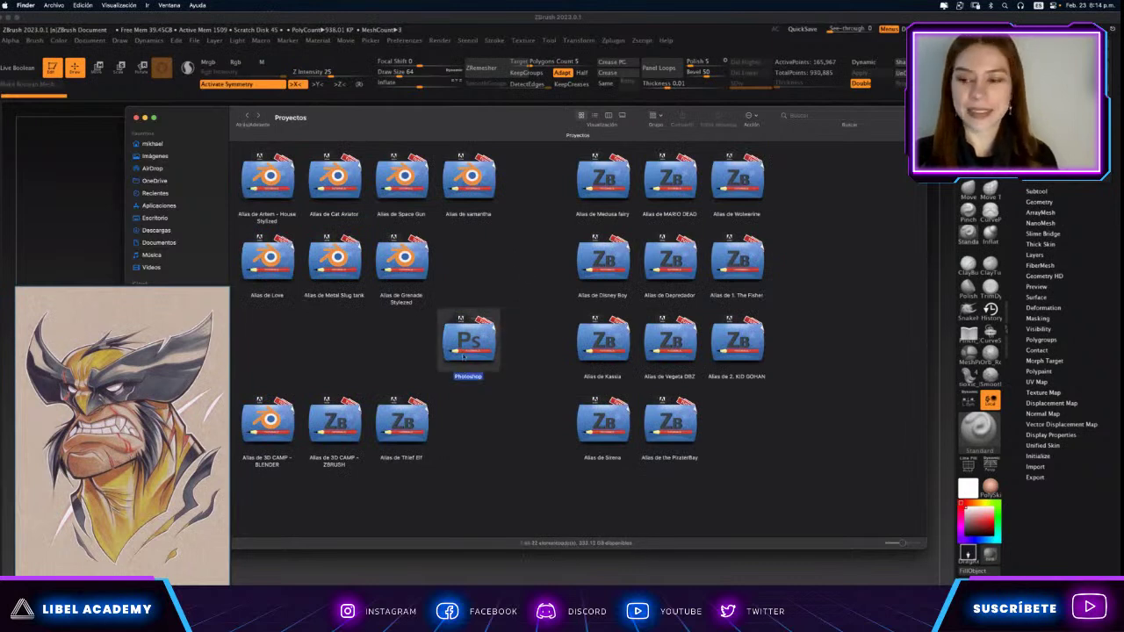
pyautogui.moveTo(464, 354); pyautogui.dragTo(486, 345)
pyautogui.click(448, 341)
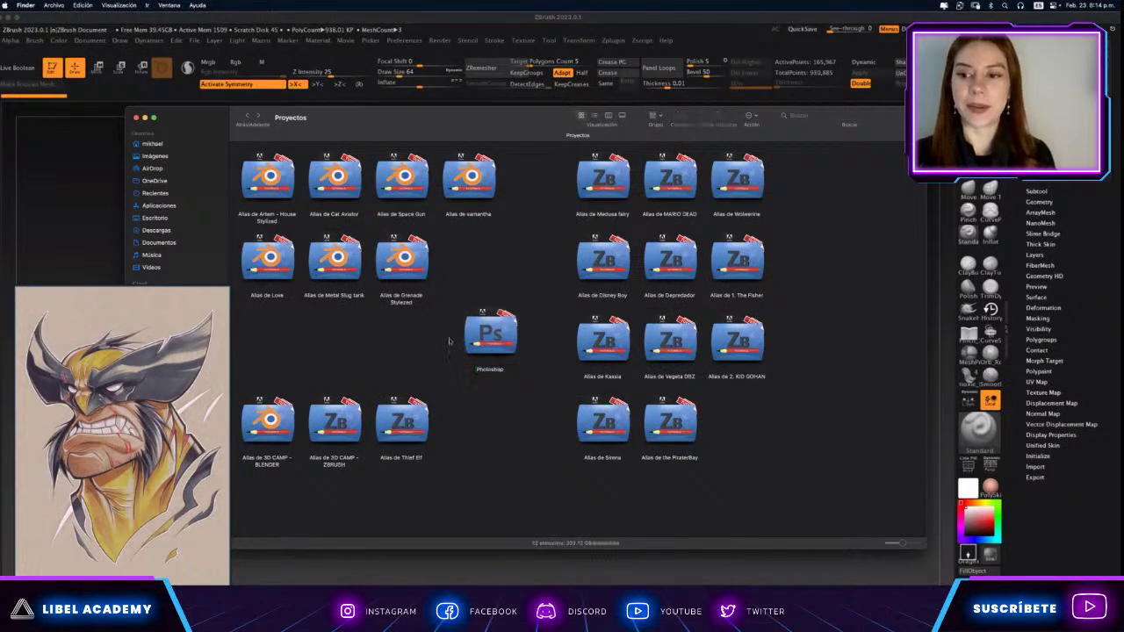
# Peek into the Love project folder, then return to Proyectos and open the Thief Elf alias.
pyautogui.doubleClick(288, 266)
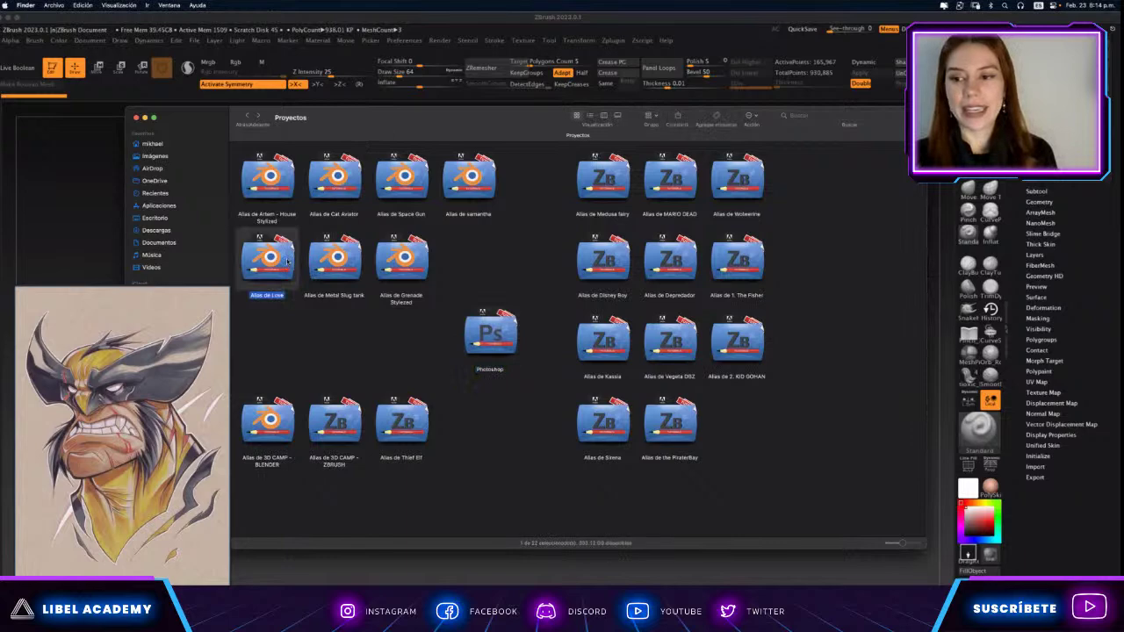
pyautogui.click(248, 118)
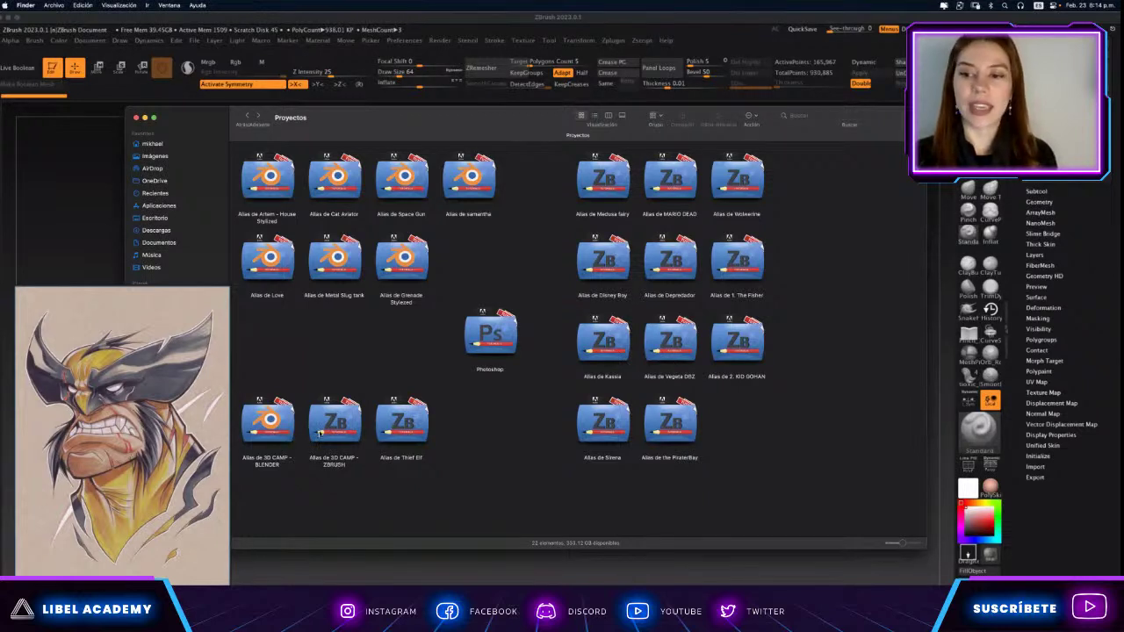
pyautogui.click(402, 423)
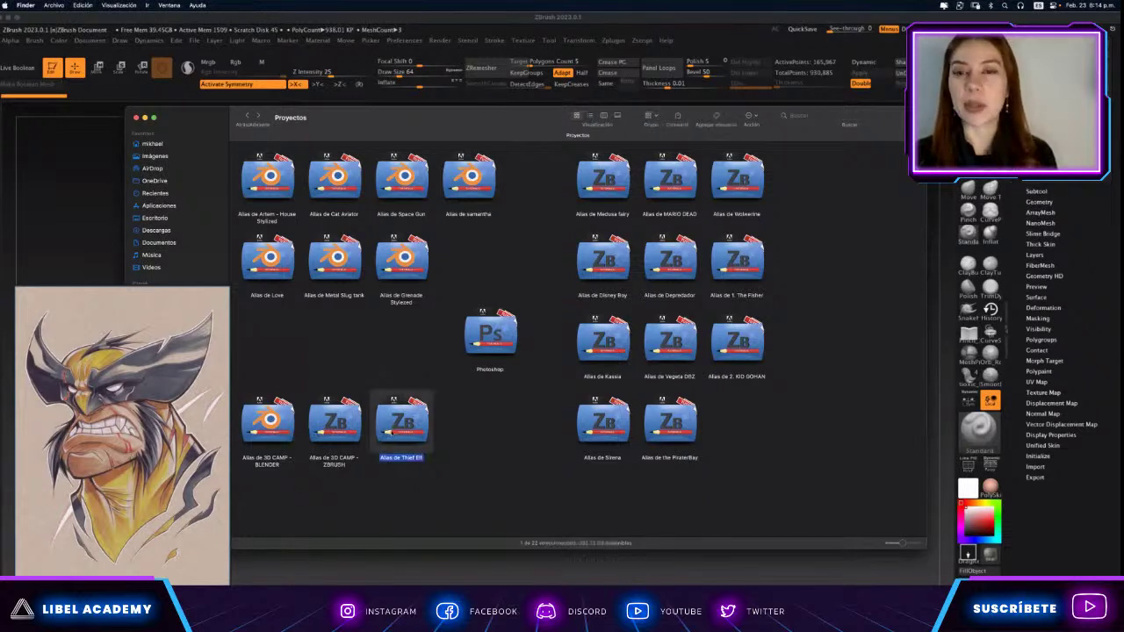
pyautogui.doubleClick(402, 423)
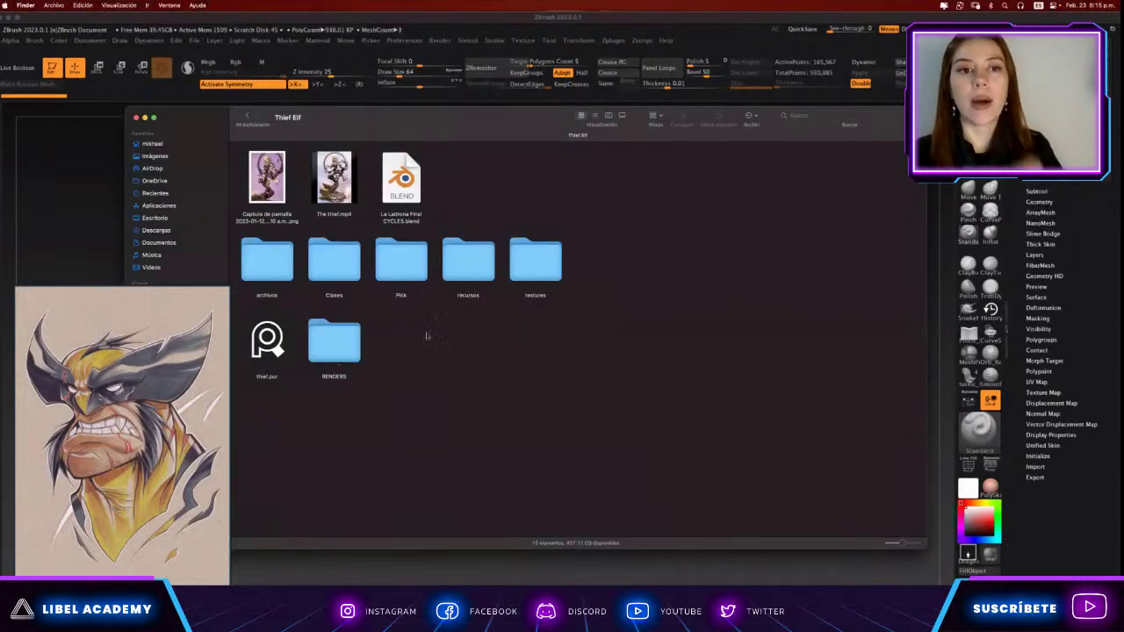
# Open 'terminado Zbrush.zpr' from the archivos folder in ZBrush.
pyautogui.click(327, 275)
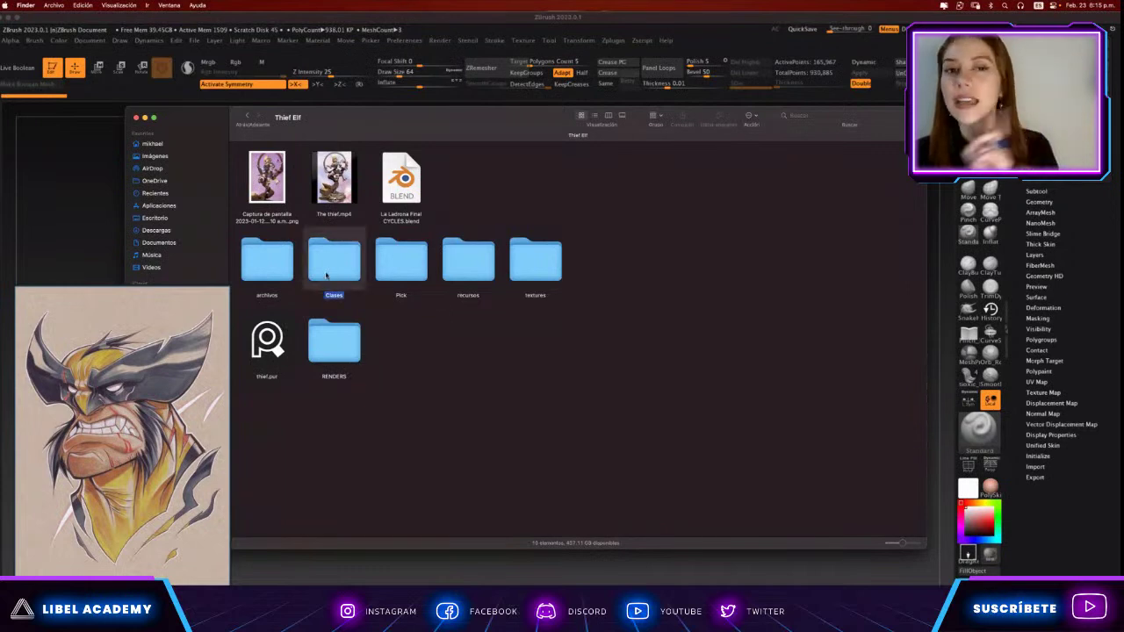
pyautogui.doubleClick(271, 269)
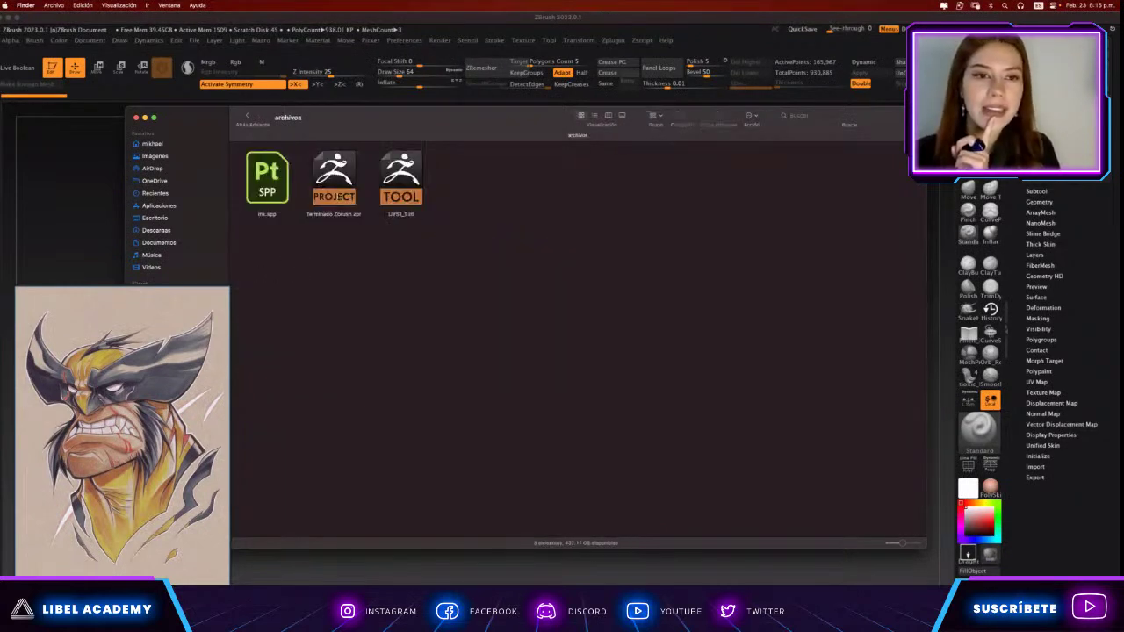
pyautogui.click(337, 195)
pyautogui.doubleClick(337, 194)
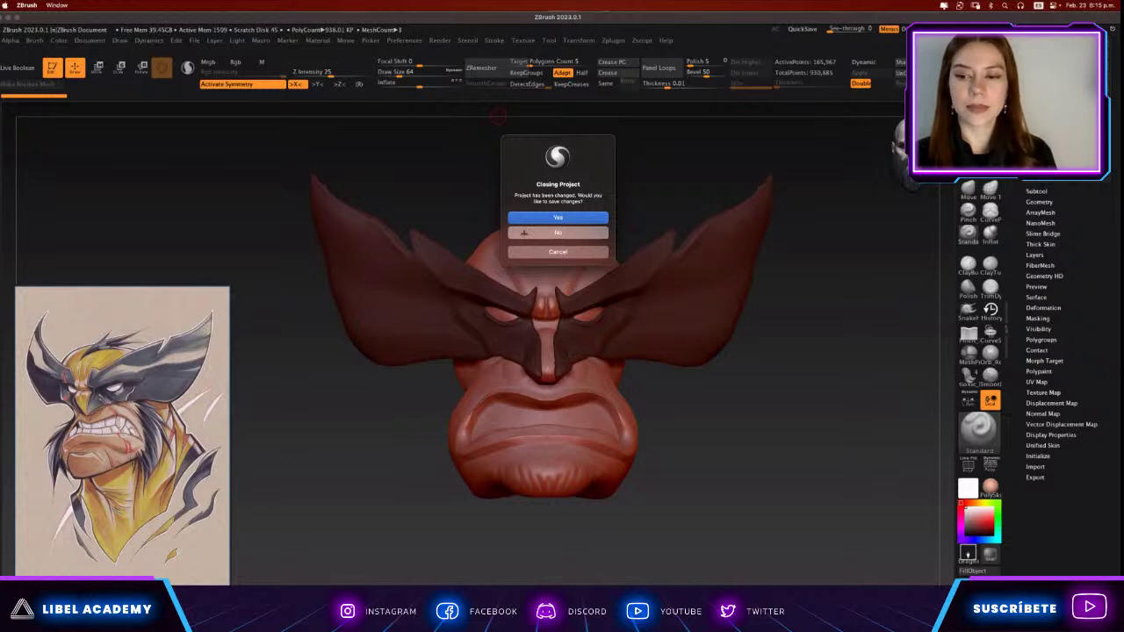
# Confirm the Closing Project prompt so the Wolverine bust closes and Thief Elf loads.
pyautogui.click(524, 232)
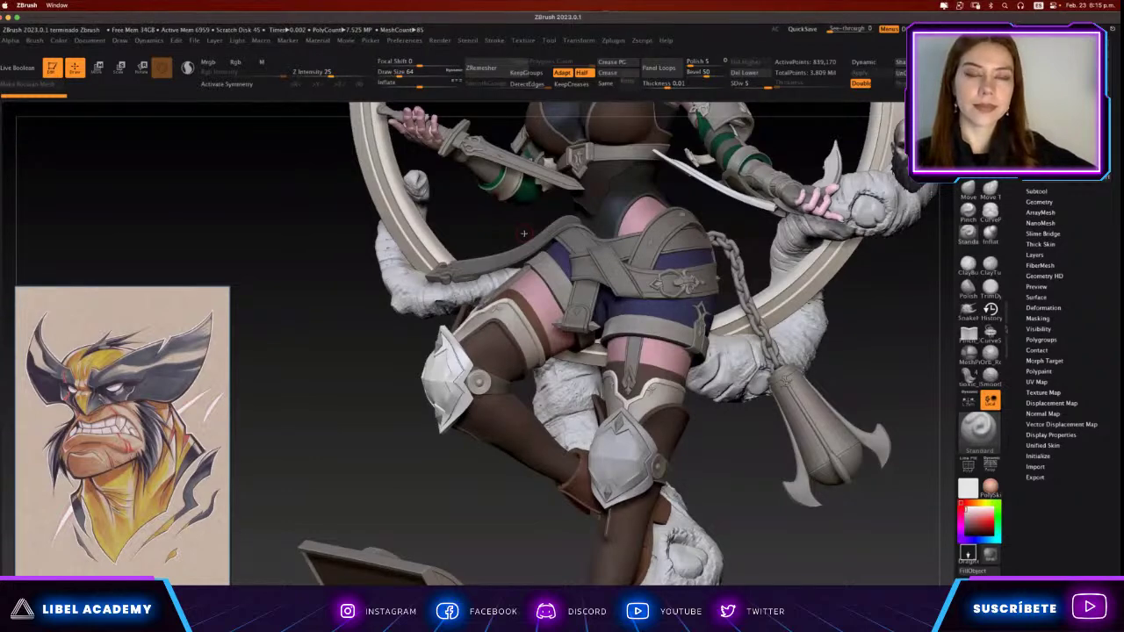
# Frame the whole elf character, tilt the view slightly, and zoom in closer.
pyautogui.press('f')
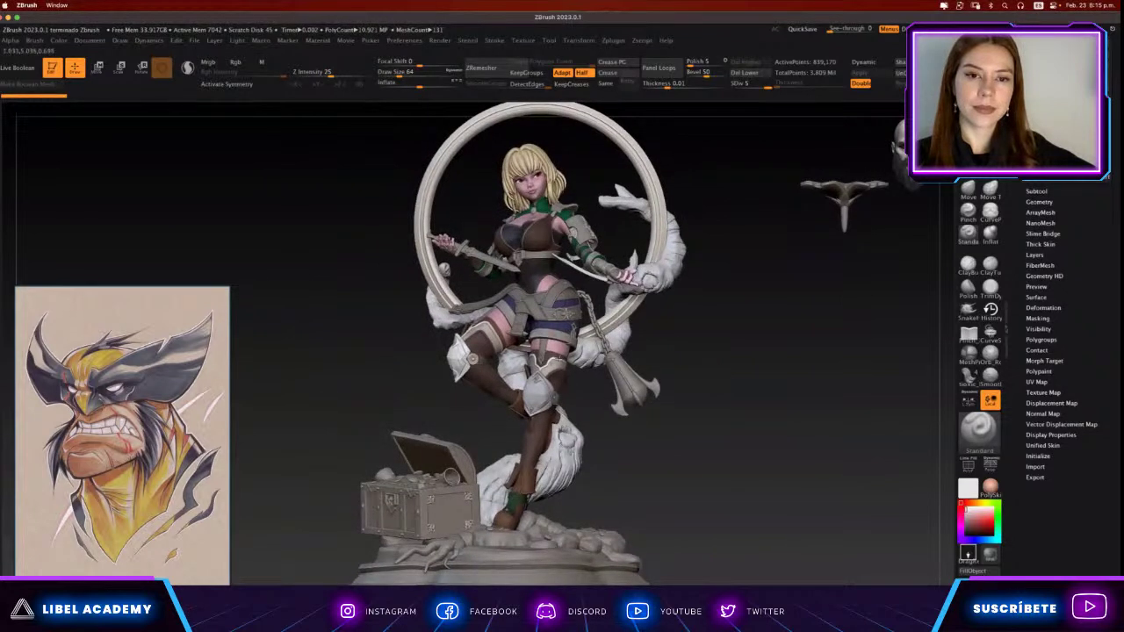
pyautogui.moveTo(713, 370); pyautogui.dragTo(713, 404)
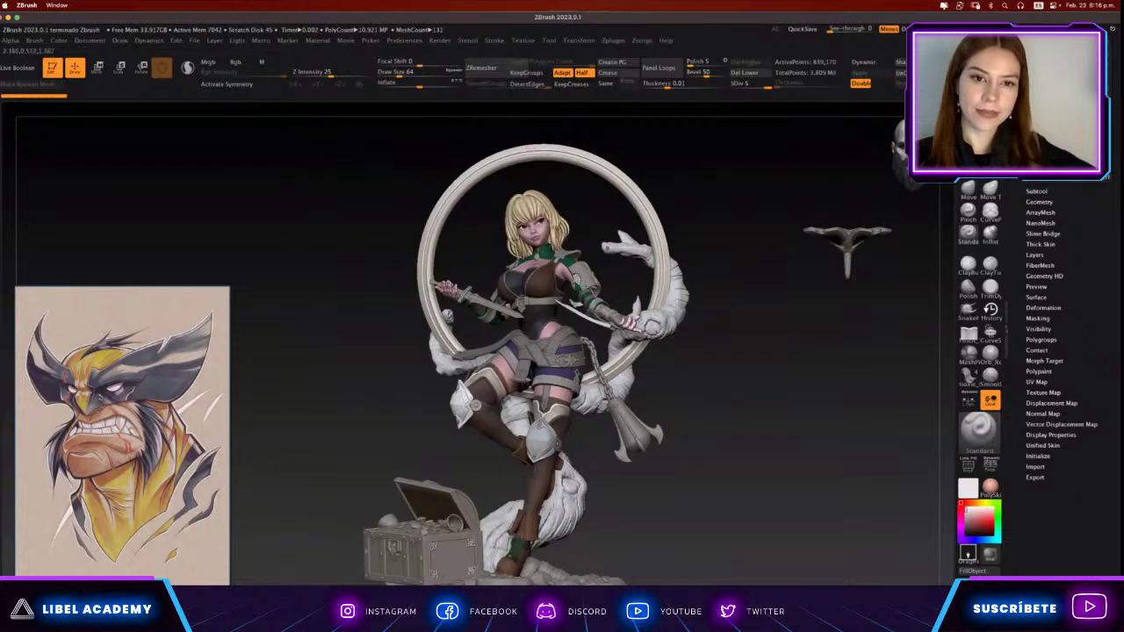
pyautogui.scroll(2, 548, 267)
pyautogui.scroll(2, 548, 266)
pyautogui.scroll(2, 548, 267)
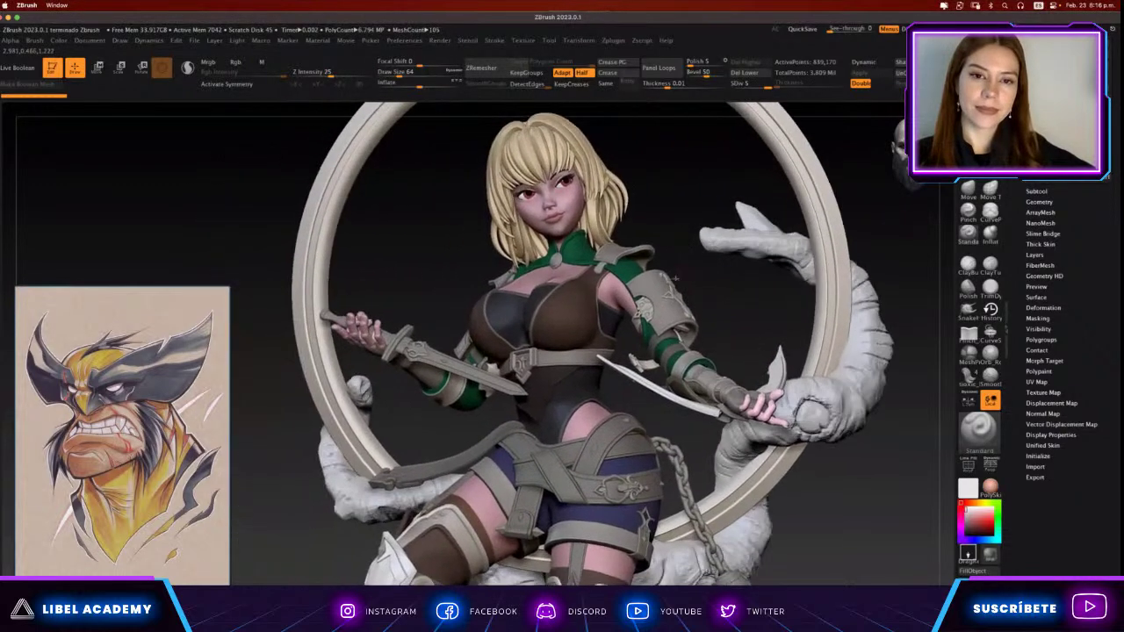
pyautogui.scroll(2, 692, 266)
pyautogui.scroll(2, 698, 255)
pyautogui.scroll(2, 707, 237)
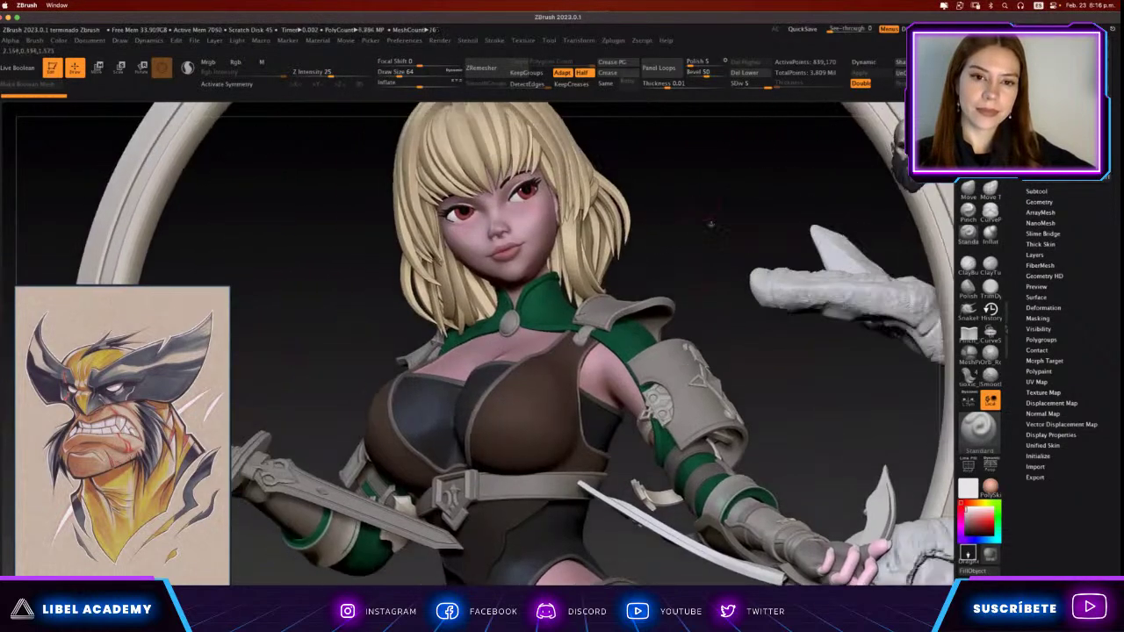
pyautogui.scroll(1, 711, 225)
pyautogui.scroll(2, 733, 332)
# Rotate to the elf's profile and inspect her torso, arm and ring up close.
pyautogui.moveTo(738, 334)
pyautogui.mouseDown()
pyautogui.moveTo(622, 315)
pyautogui.moveTo(672, 345)
pyautogui.moveTo(657, 363)
pyautogui.mouseUp()
pyautogui.moveTo(587, 276)
pyautogui.mouseDown()
pyautogui.moveTo(598, 351)
pyautogui.moveTo(644, 341)
pyautogui.moveTo(598, 325)
pyautogui.mouseUp()
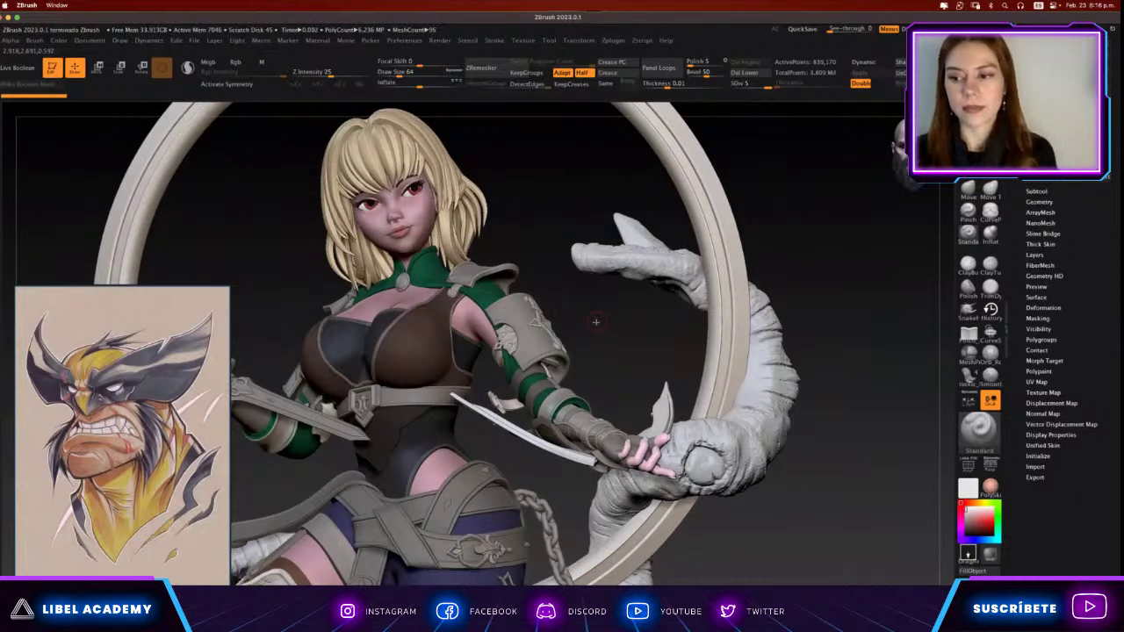
pyautogui.moveTo(619, 344); pyautogui.dragTo(618, 342)
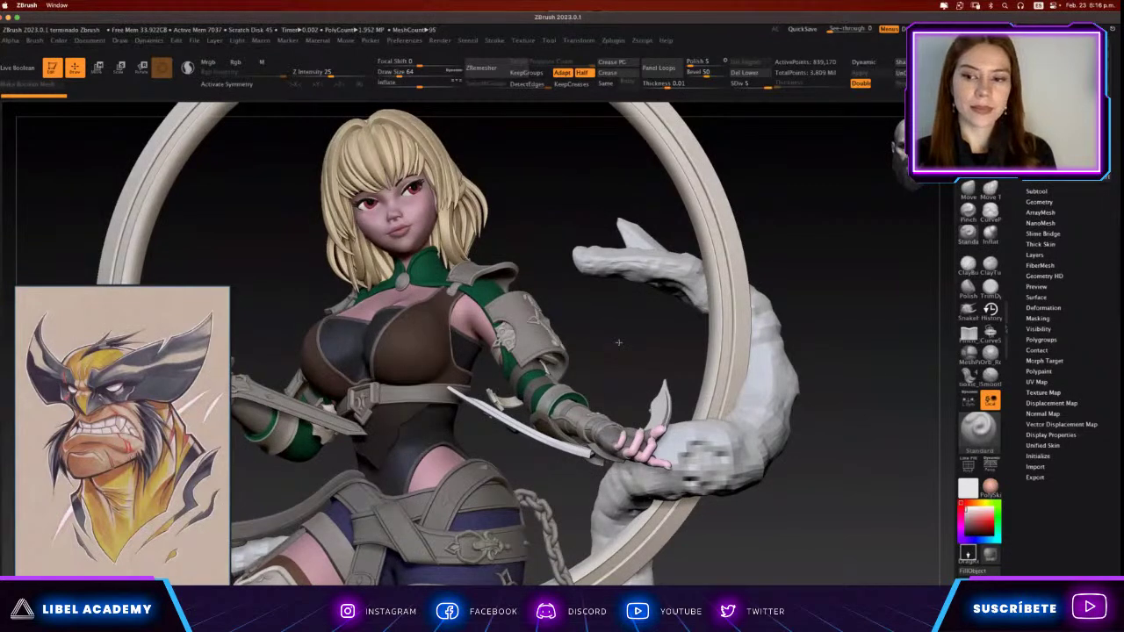
pyautogui.moveTo(619, 343); pyautogui.dragTo(619, 343)
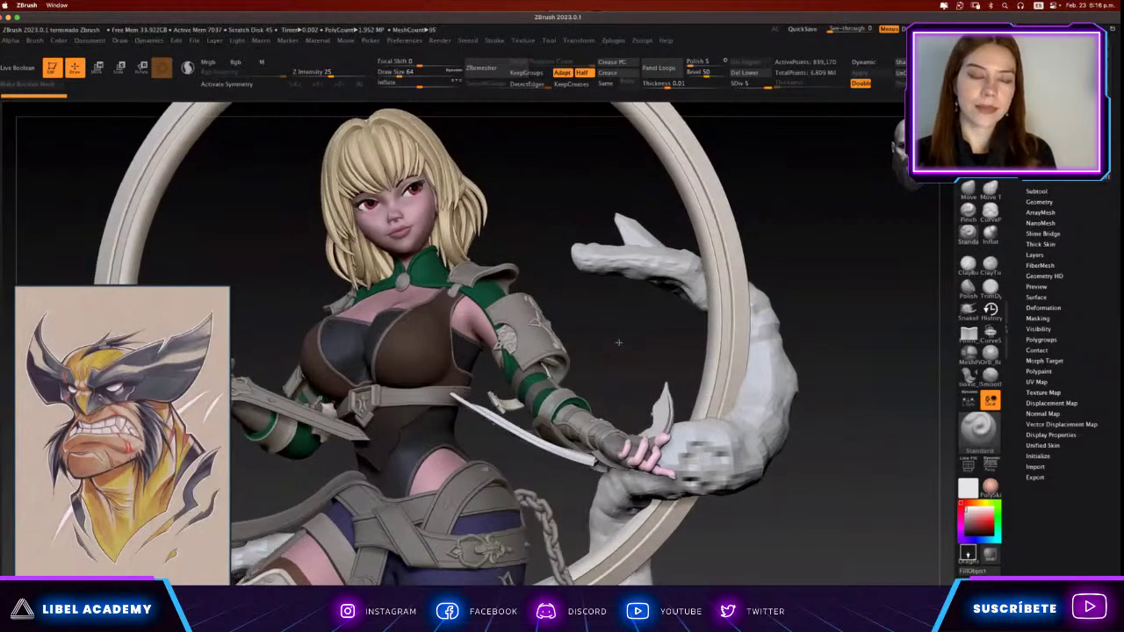
# Restore the right tentacle's full detail, pull back to the legs, then return to the archivos window.
pyautogui.press('d')
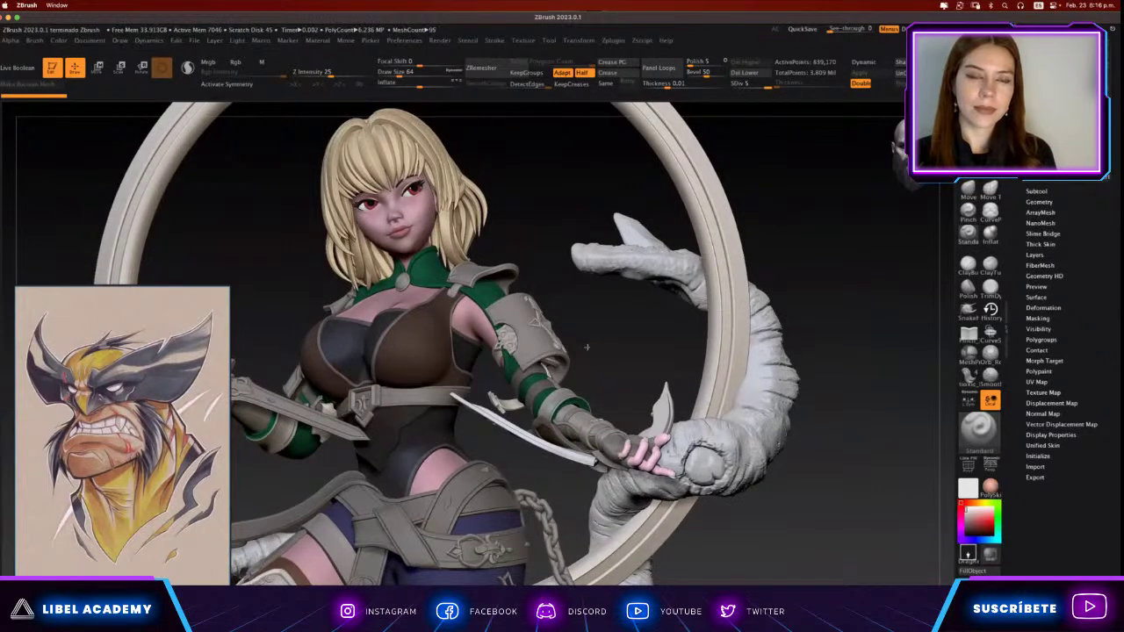
pyautogui.moveTo(587, 347); pyautogui.dragTo(565, 299)
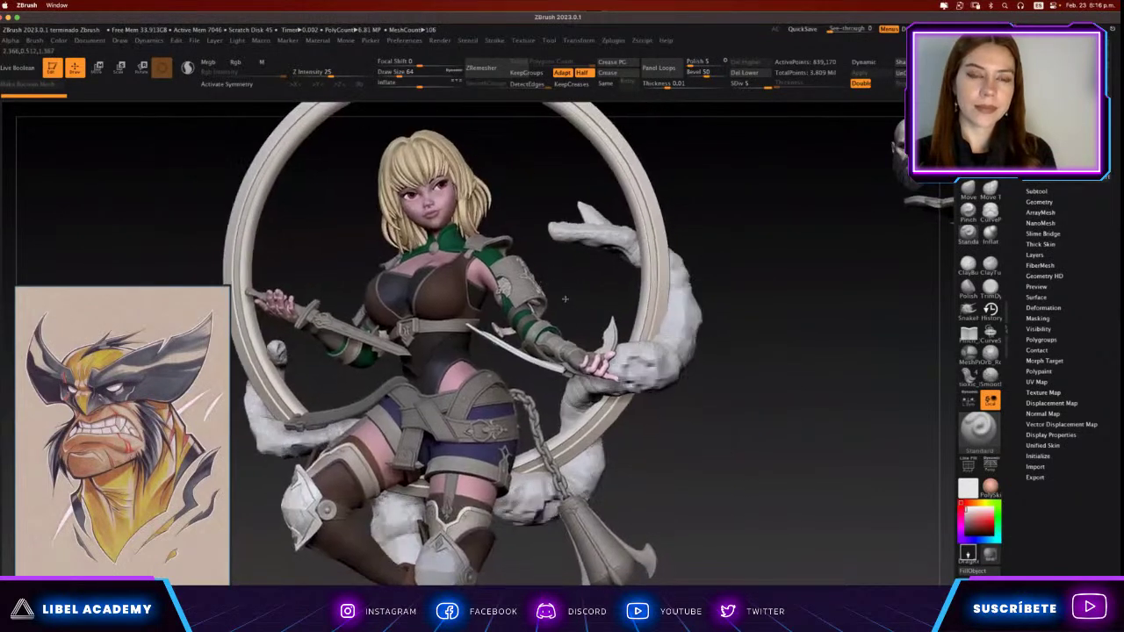
pyautogui.scroll(-3, 565, 299)
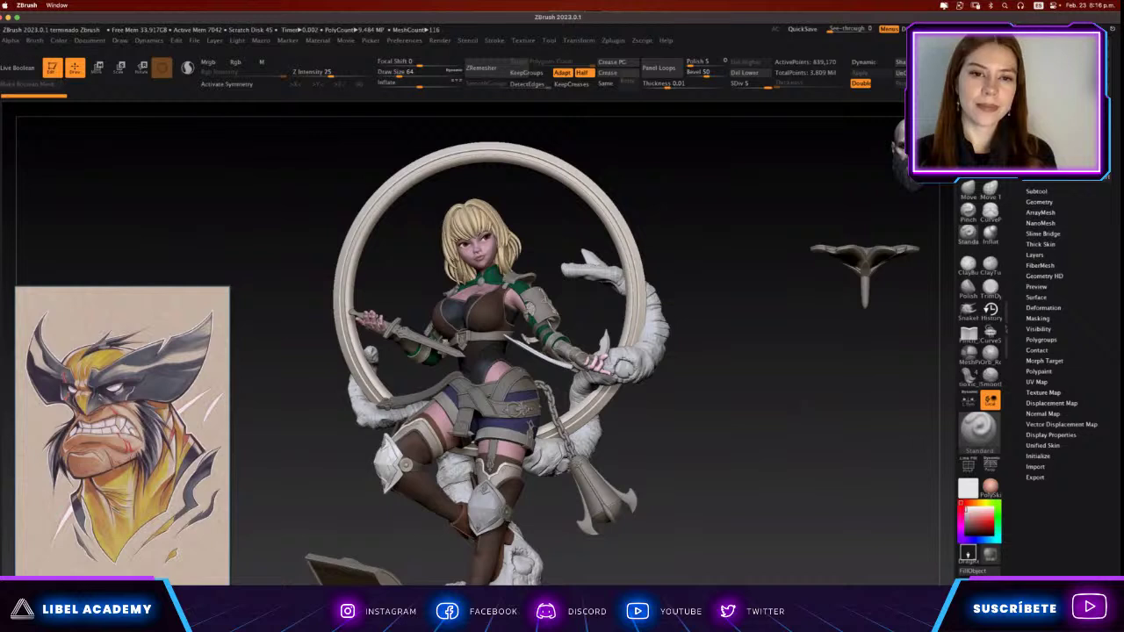
pyautogui.click(212, 606)
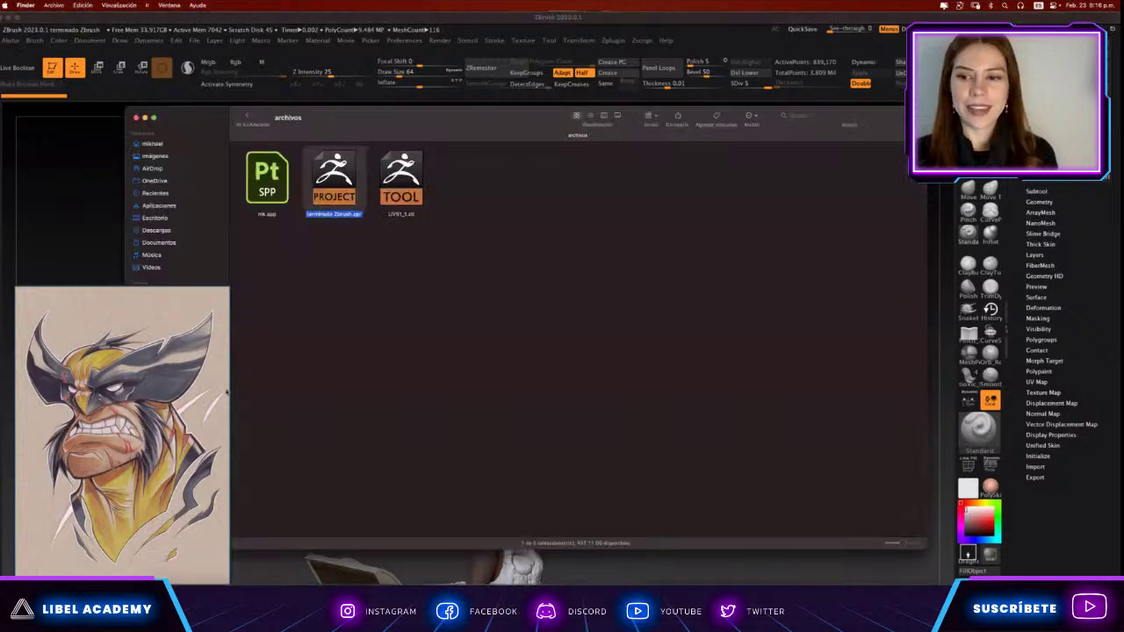
# Return to the Thief Elf folder, briefly select the second-row folders, then launch Safari.
pyautogui.click(247, 116)
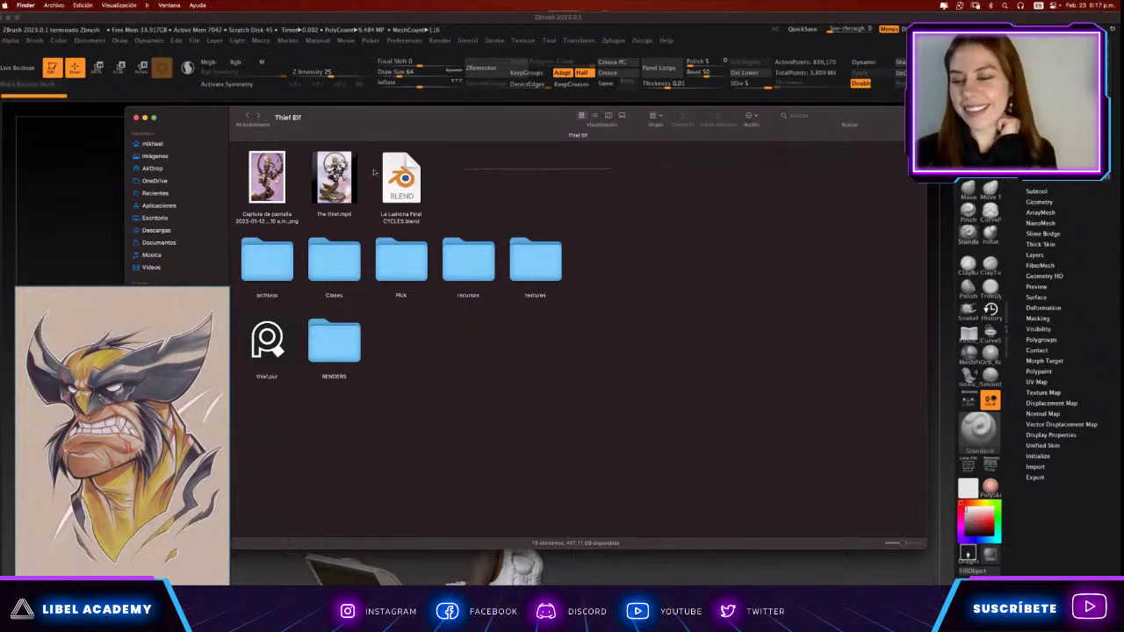
pyautogui.moveTo(373, 172)
pyautogui.mouseDown()
pyautogui.moveTo(599, 253)
pyautogui.moveTo(264, 258)
pyautogui.mouseUp()
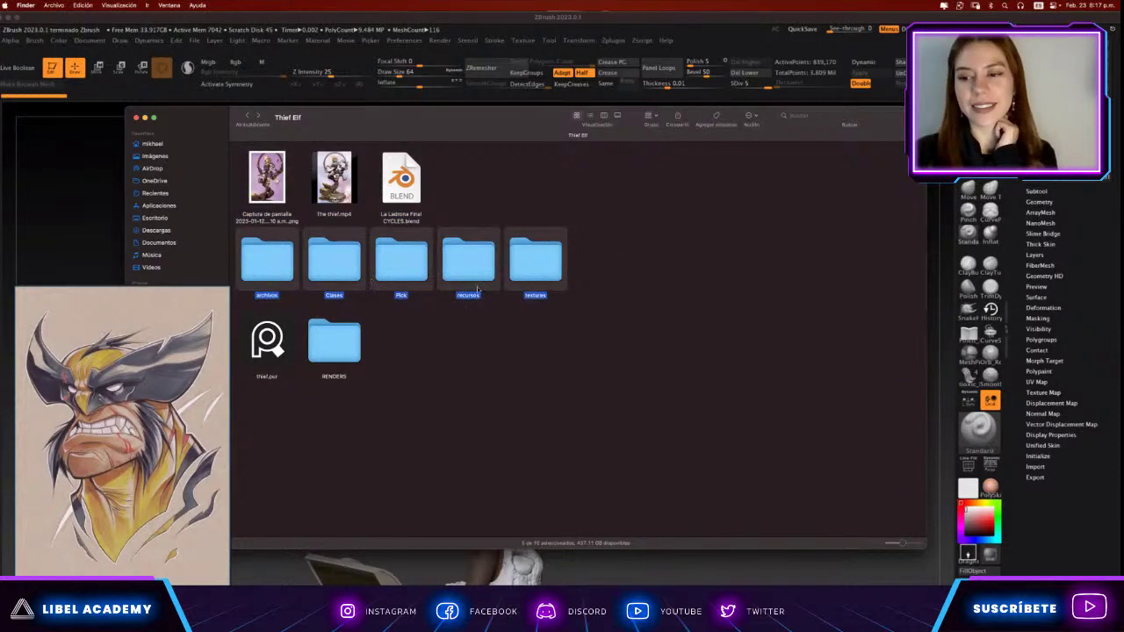
pyautogui.click(584, 316)
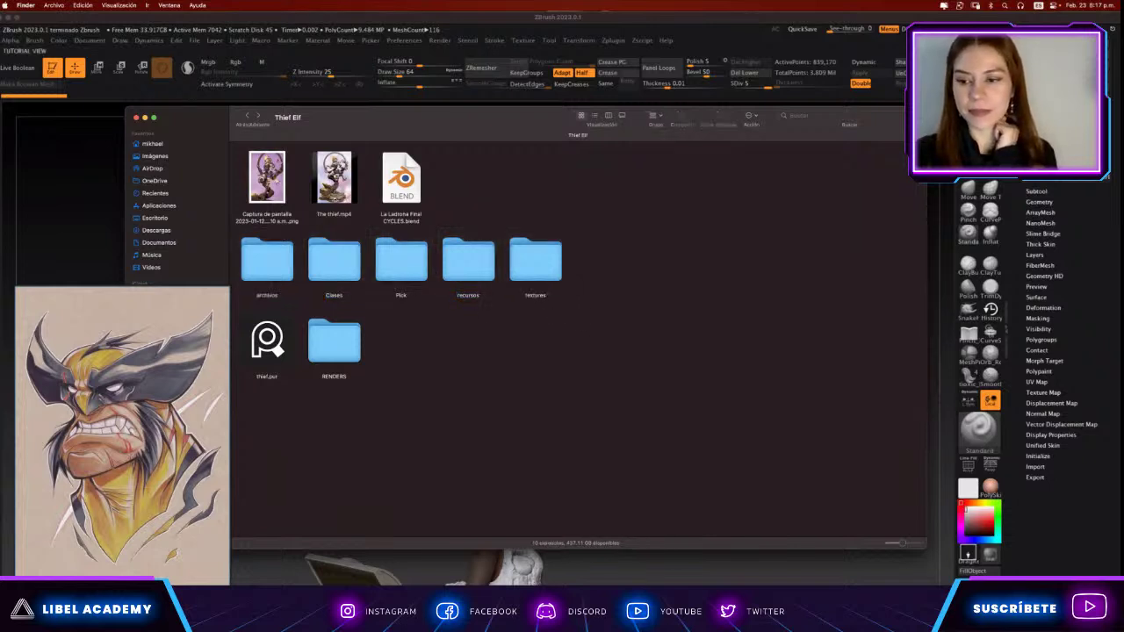
pyautogui.click(255, 584)
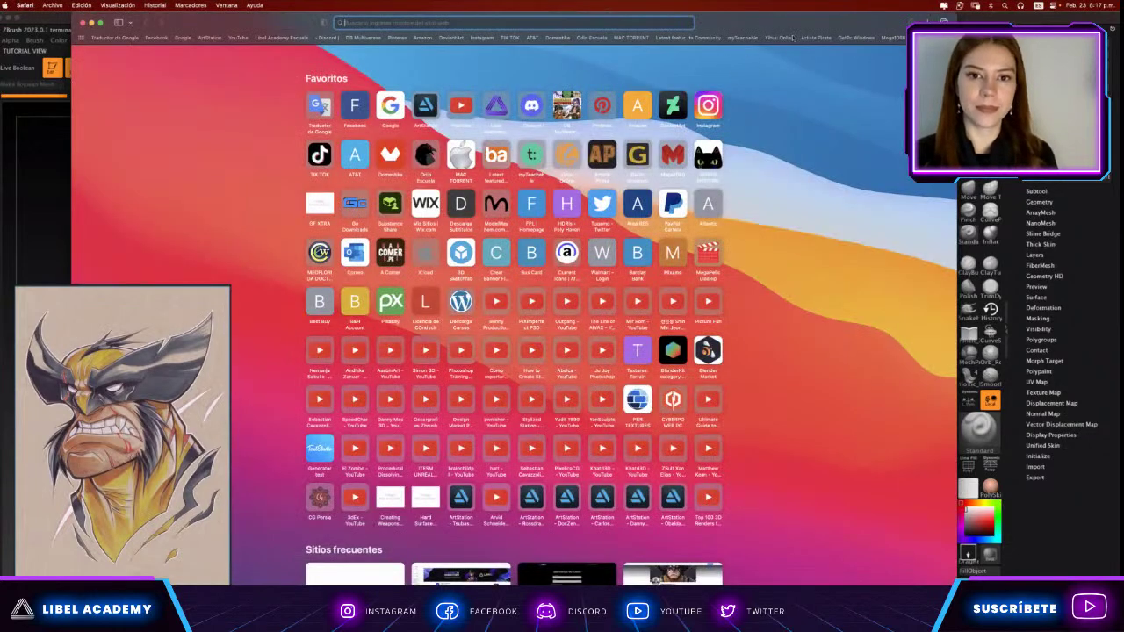
# Nudge the Safari window slightly right and down.
pyautogui.moveTo(794, 38); pyautogui.dragTo(818, 50)
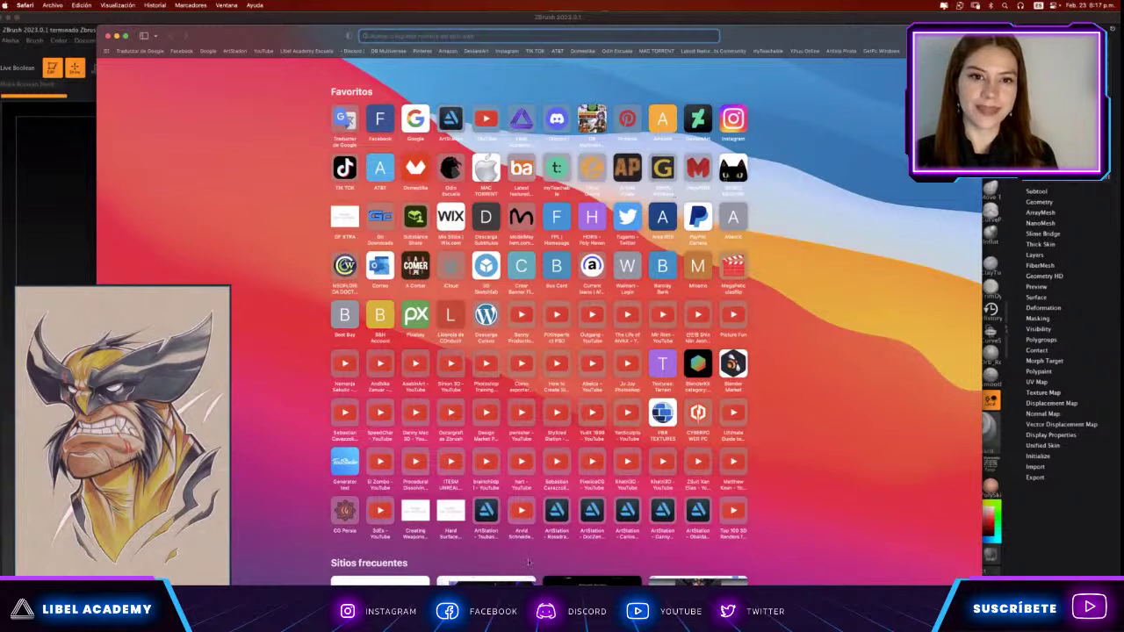
# Bring the Thief Elf window forward, reposition it, and connect to the networked computer.
pyautogui.moveTo(264, 580)
pyautogui.click(171, 587)
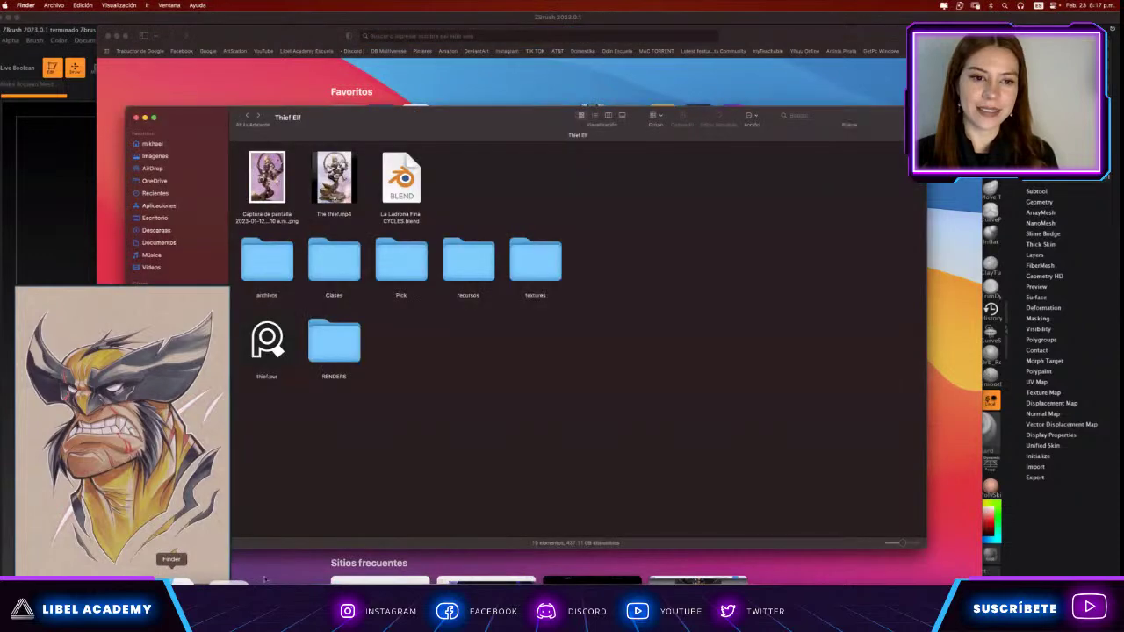
pyautogui.moveTo(341, 114); pyautogui.dragTo(526, 130)
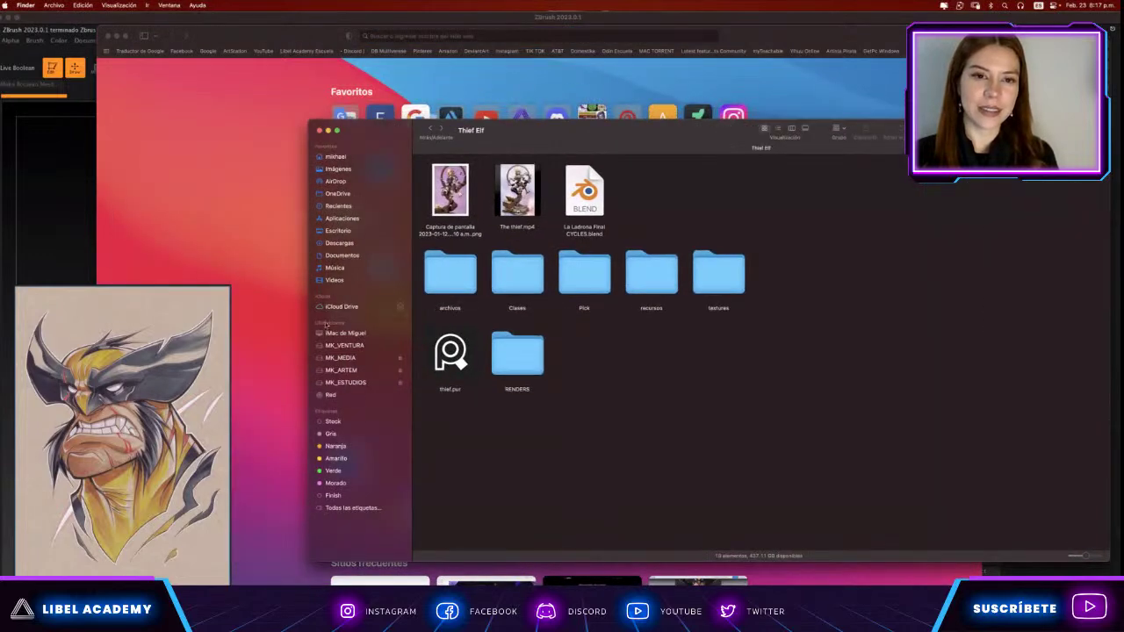
pyautogui.click(338, 396)
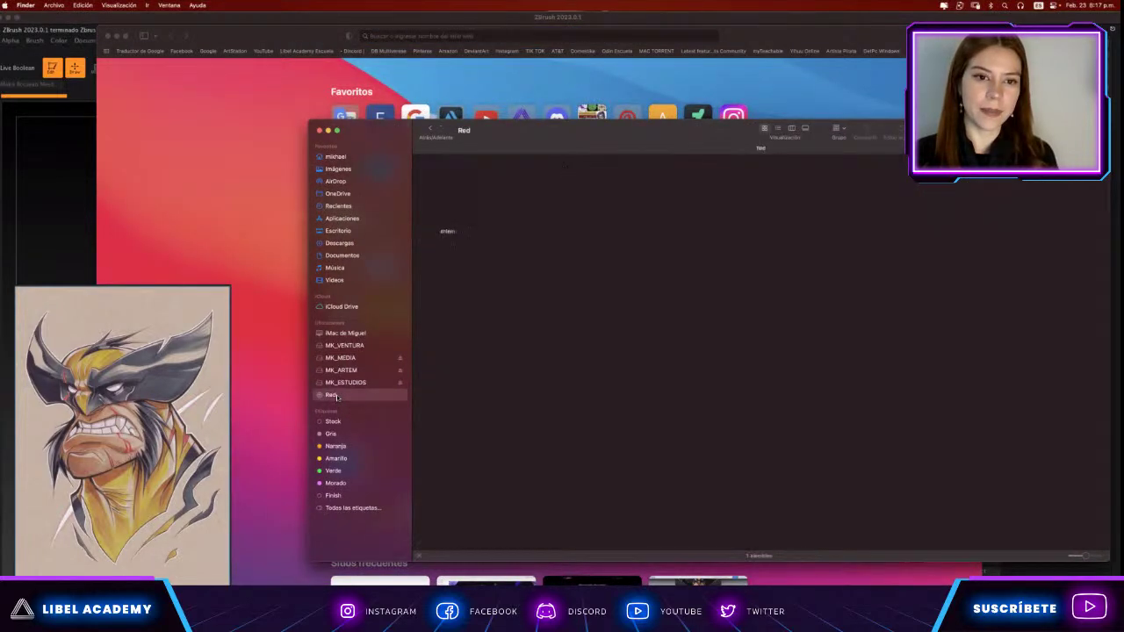
pyautogui.doubleClick(447, 191)
pyautogui.moveTo(575, 133); pyautogui.dragTo(522, 142)
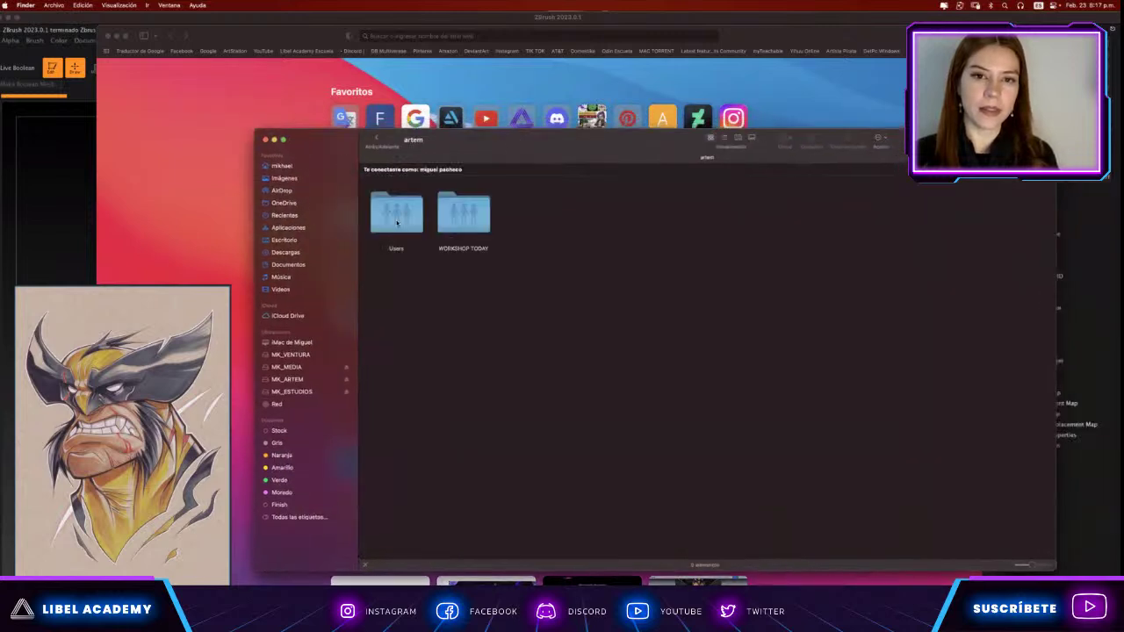
# Open the network share's Users folder and the user's home folder, then close the window.
pyautogui.doubleClick(396, 215)
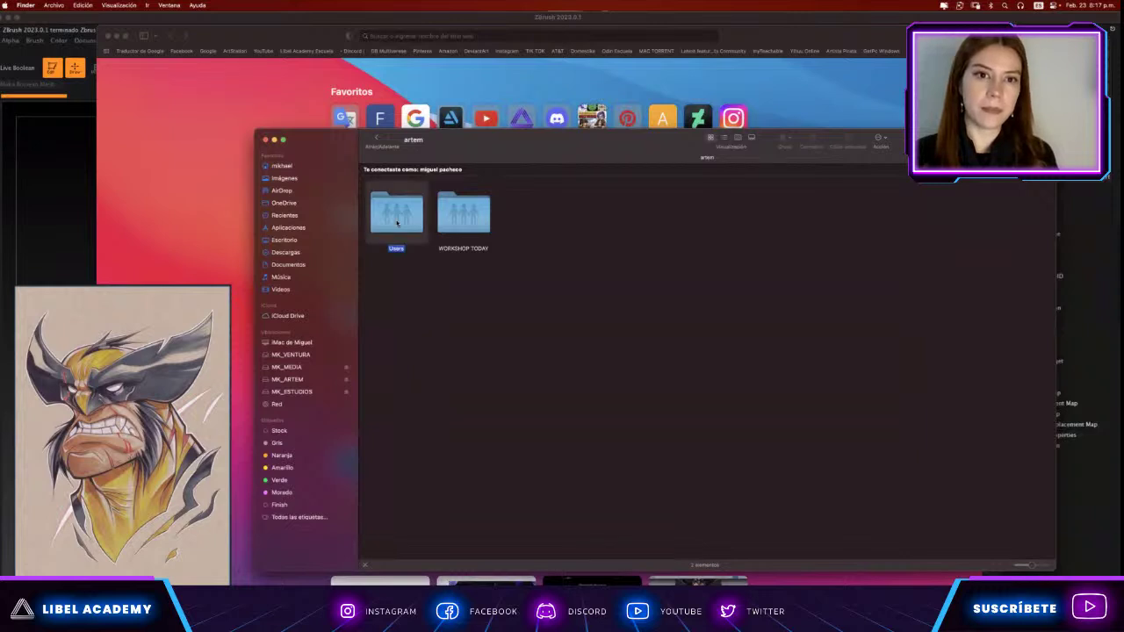
pyautogui.doubleClick(396, 216)
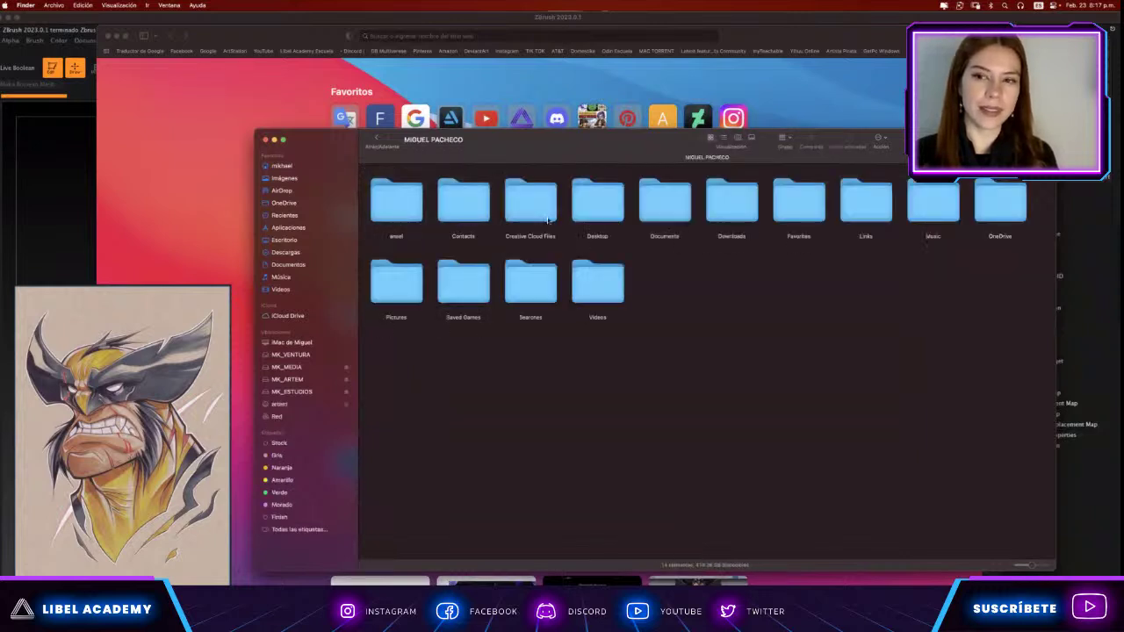
pyautogui.click(265, 140)
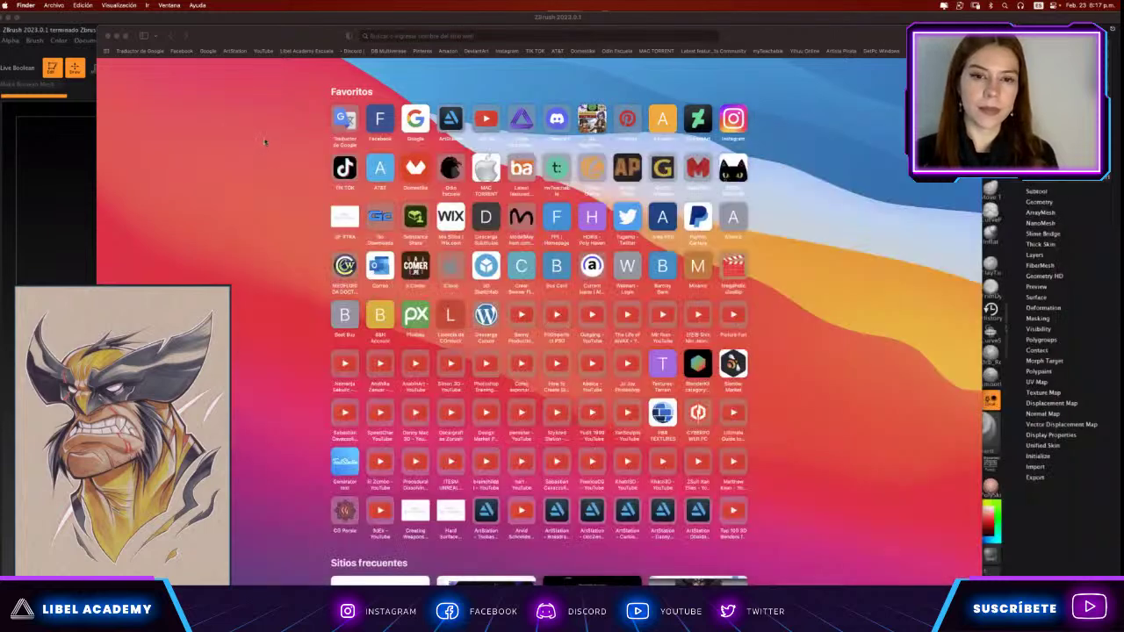
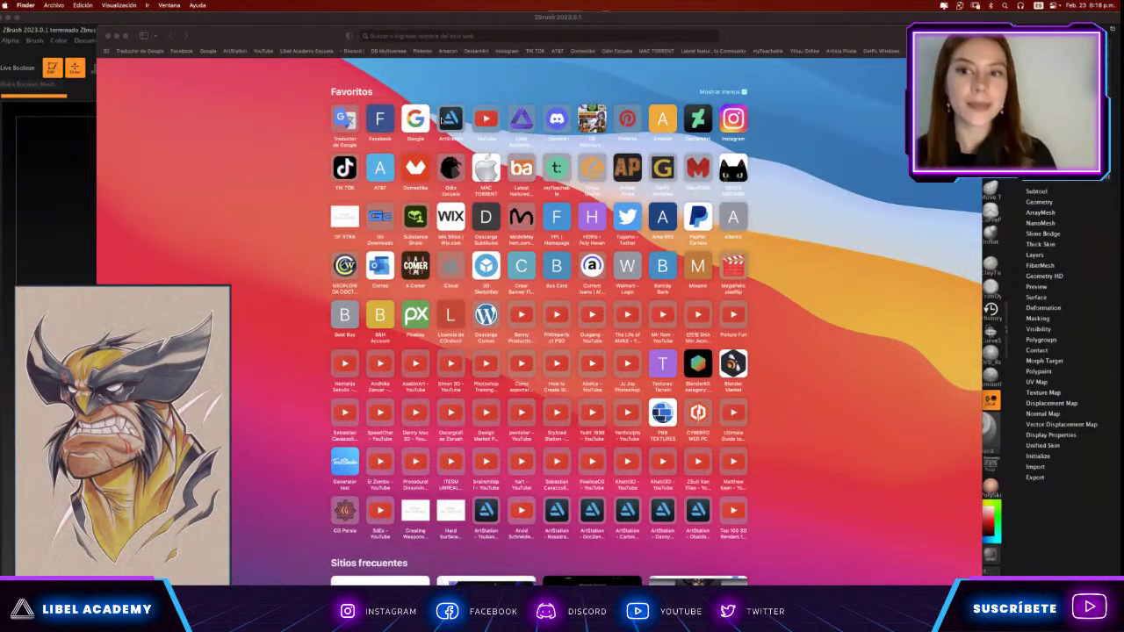
# Bring Safari forward, load ArtStation, then return to the favourites start page.
pyautogui.click(442, 120)
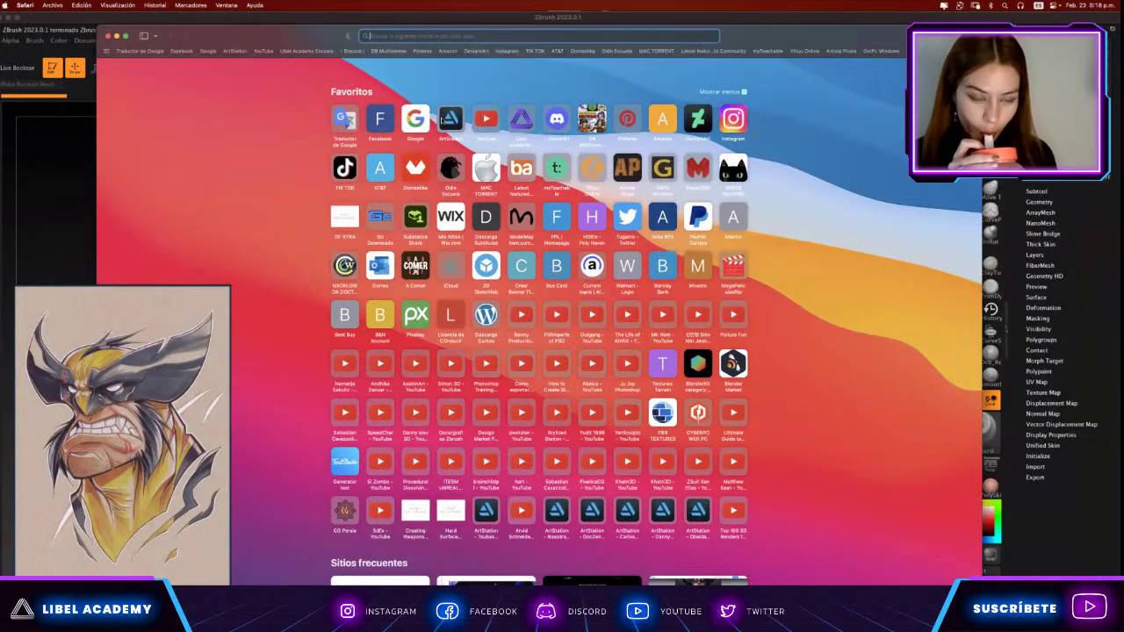
pyautogui.click(443, 121)
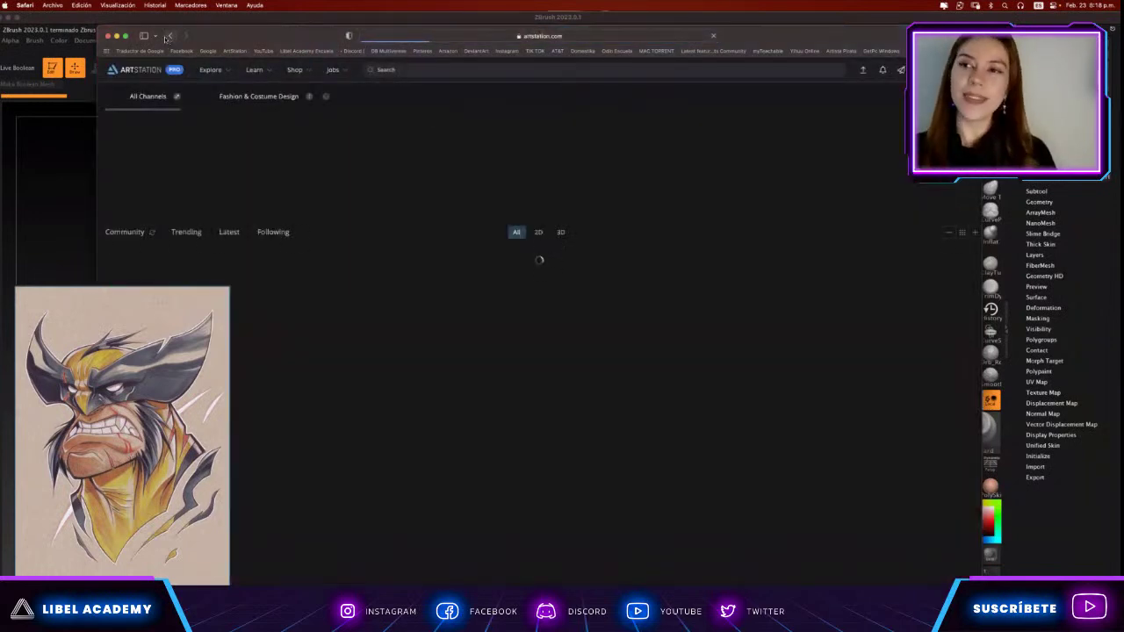
pyautogui.press('super+l')
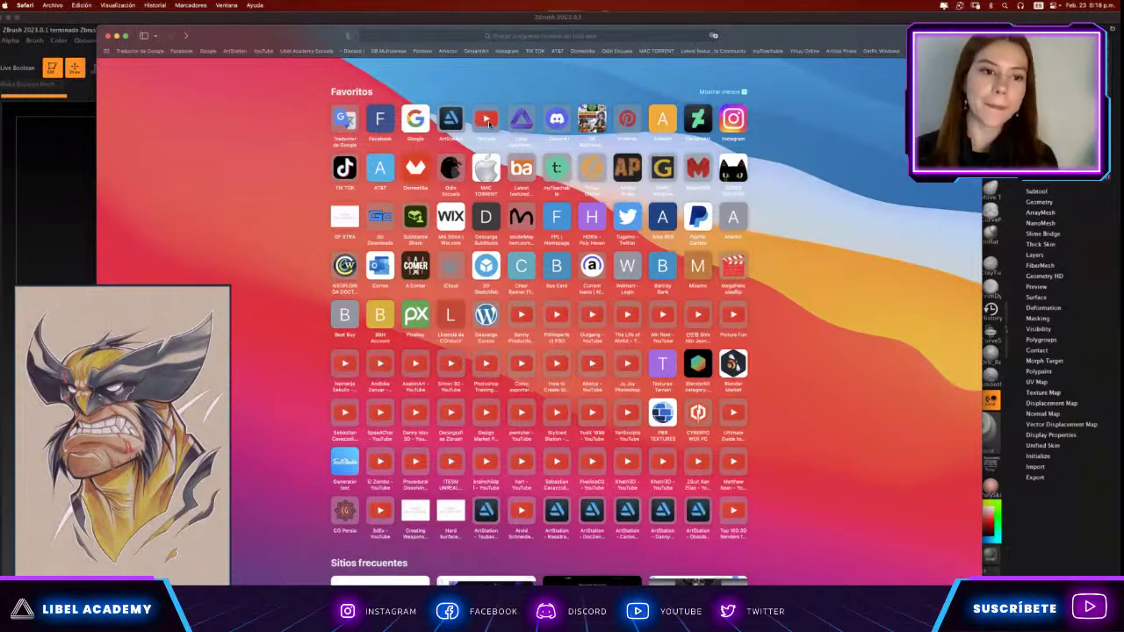
# Sign in to the Libel Academy student portal with the saved login, then close Safari.
pyautogui.click(518, 121)
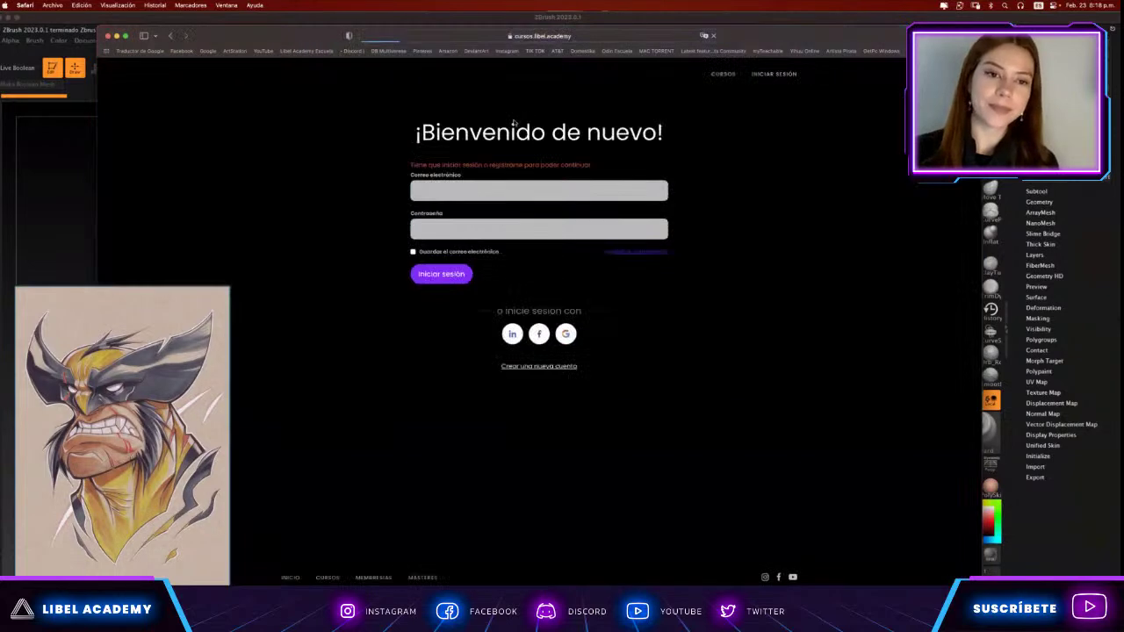
pyautogui.click(456, 193)
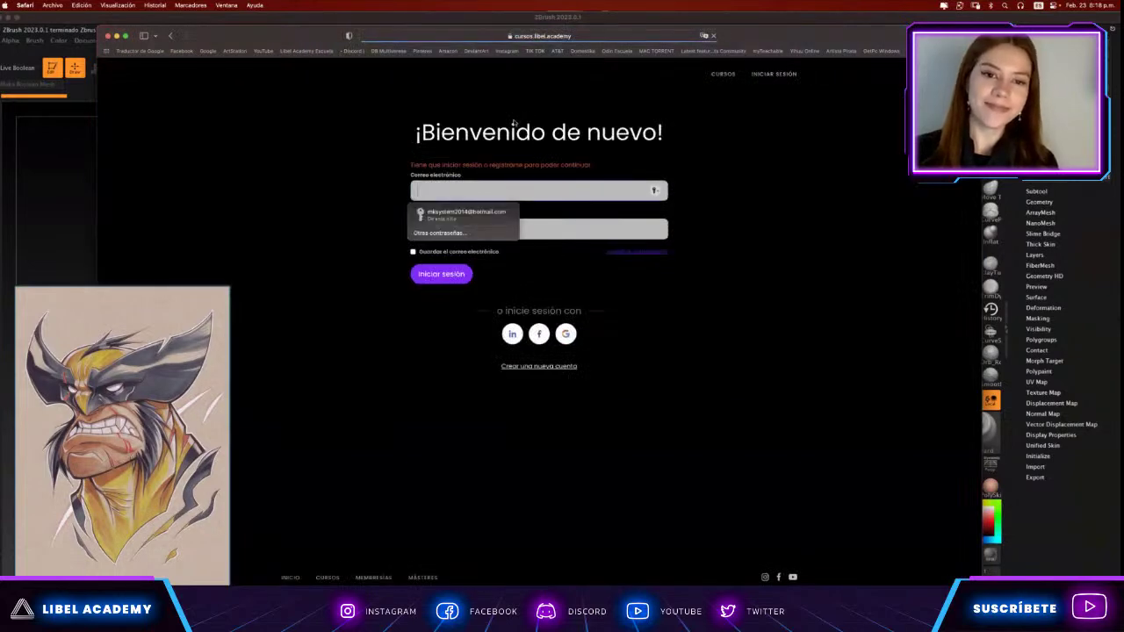
pyautogui.click(460, 214)
pyautogui.click(442, 284)
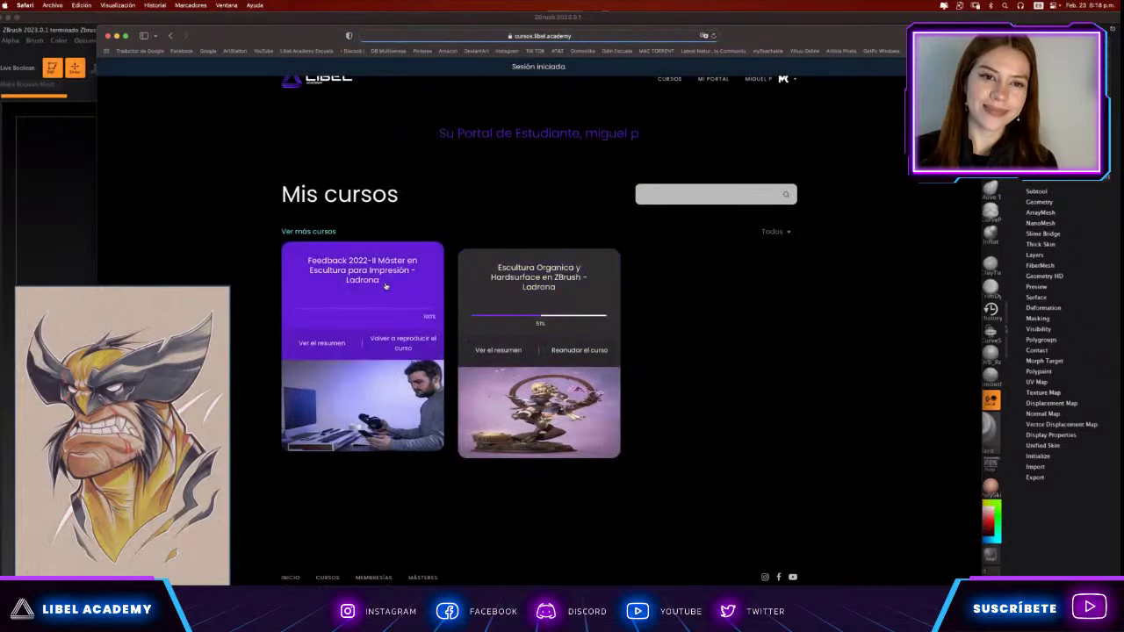
pyautogui.click(106, 37)
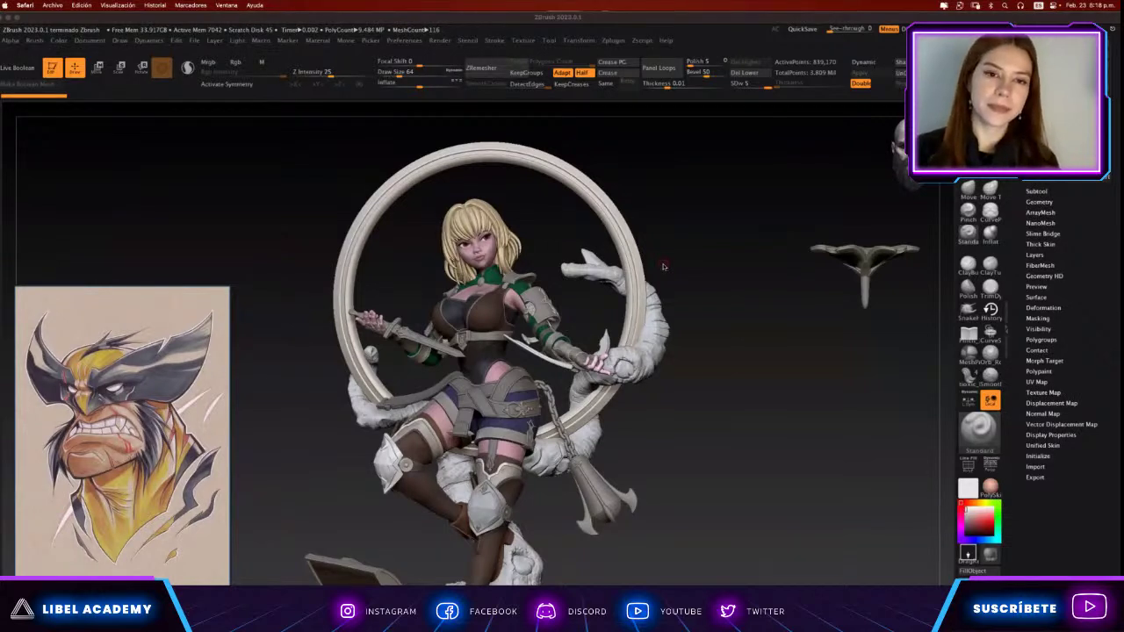
# Minimize ZBrush and copy New Documento de texto.txt from artem's networked home Desktop to the local desktop.
pyautogui.click(18, 17)
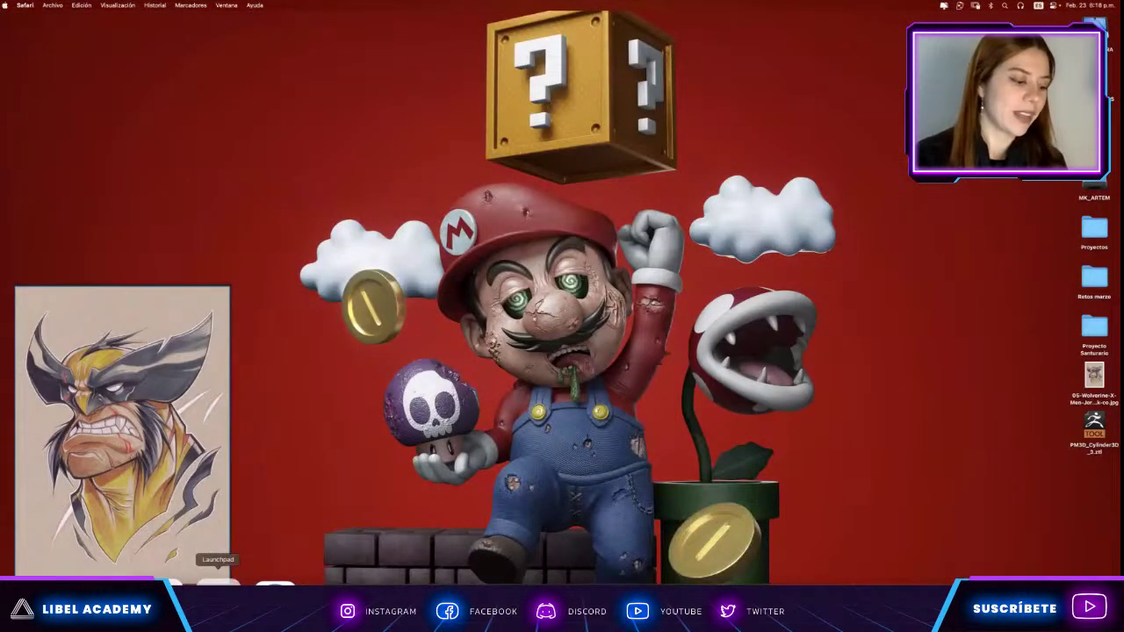
pyautogui.click(210, 586)
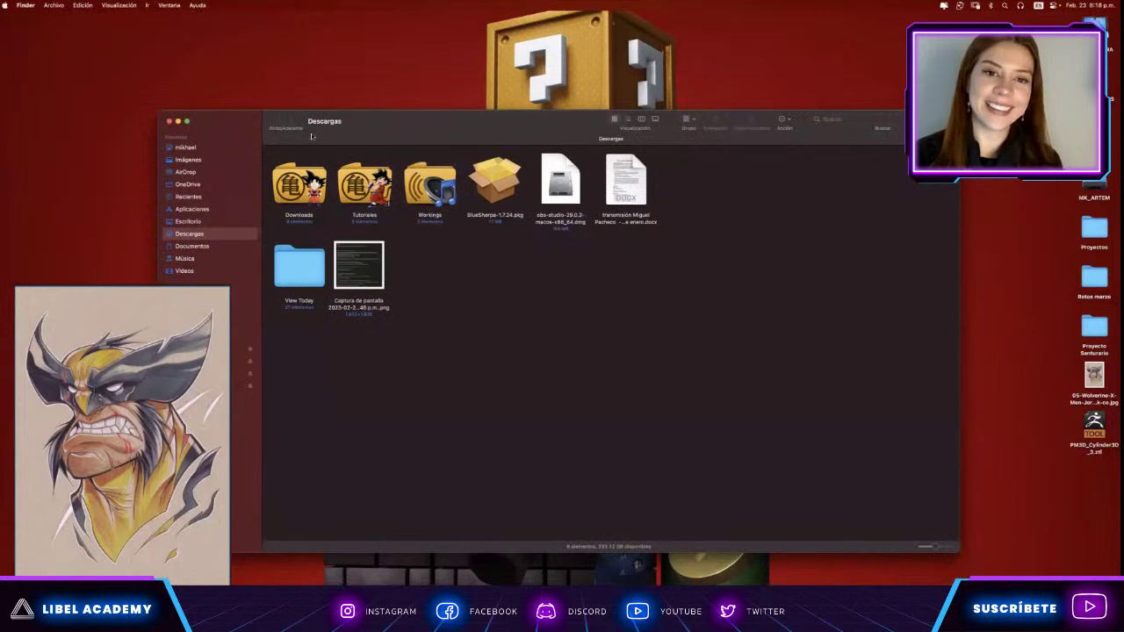
pyautogui.moveTo(351, 123); pyautogui.dragTo(473, 125)
pyautogui.click(312, 400)
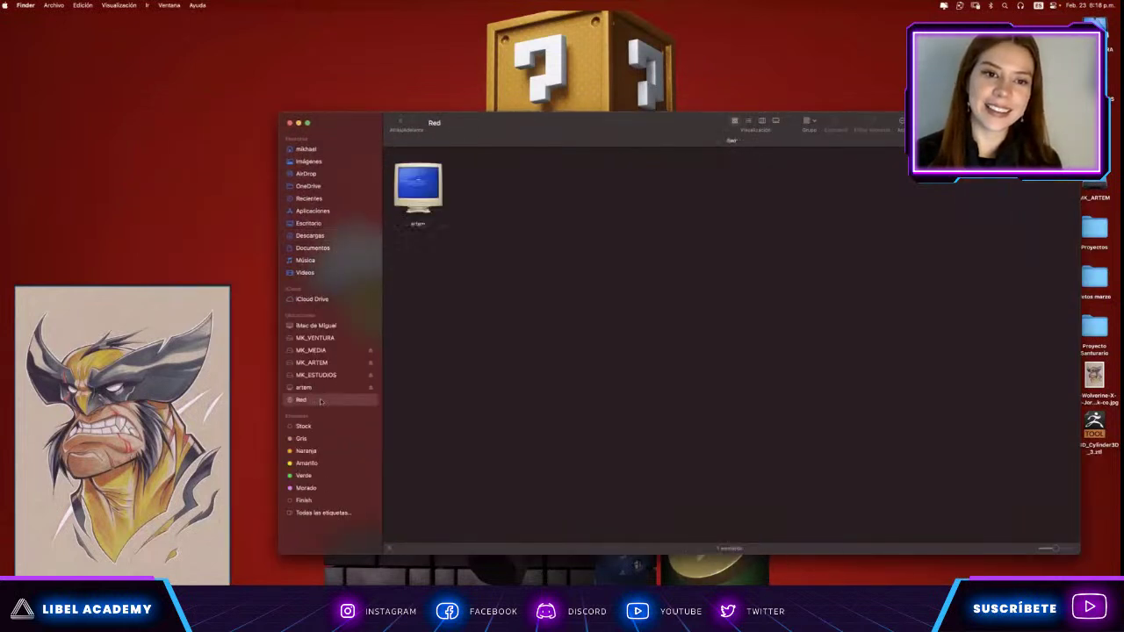
pyautogui.doubleClick(431, 187)
pyautogui.doubleClick(431, 187)
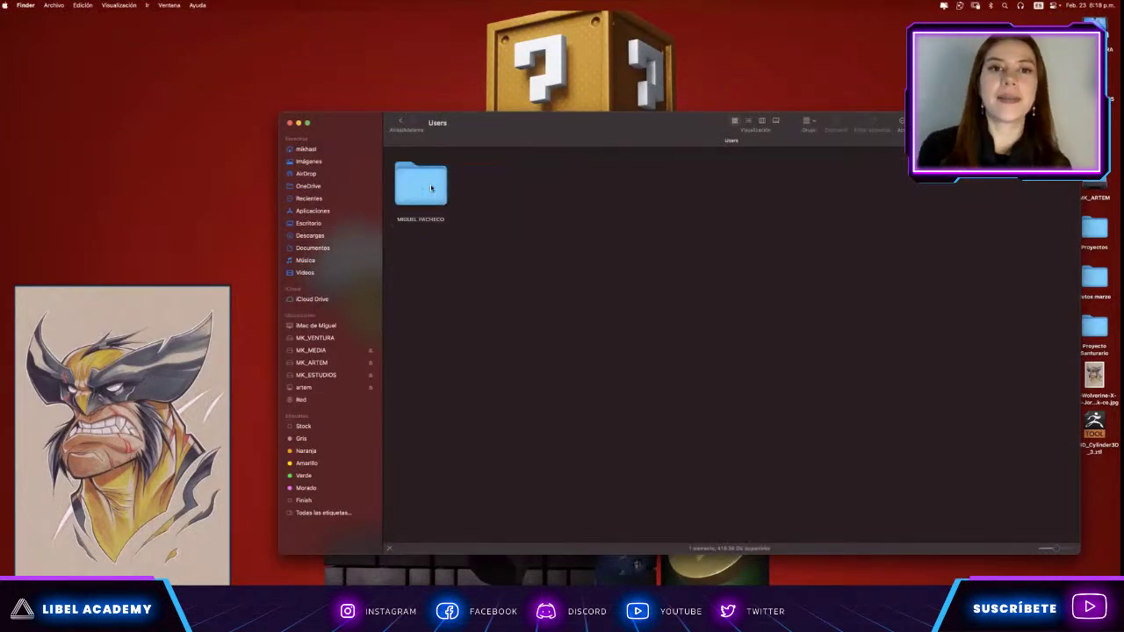
pyautogui.doubleClick(423, 185)
pyautogui.doubleClick(611, 197)
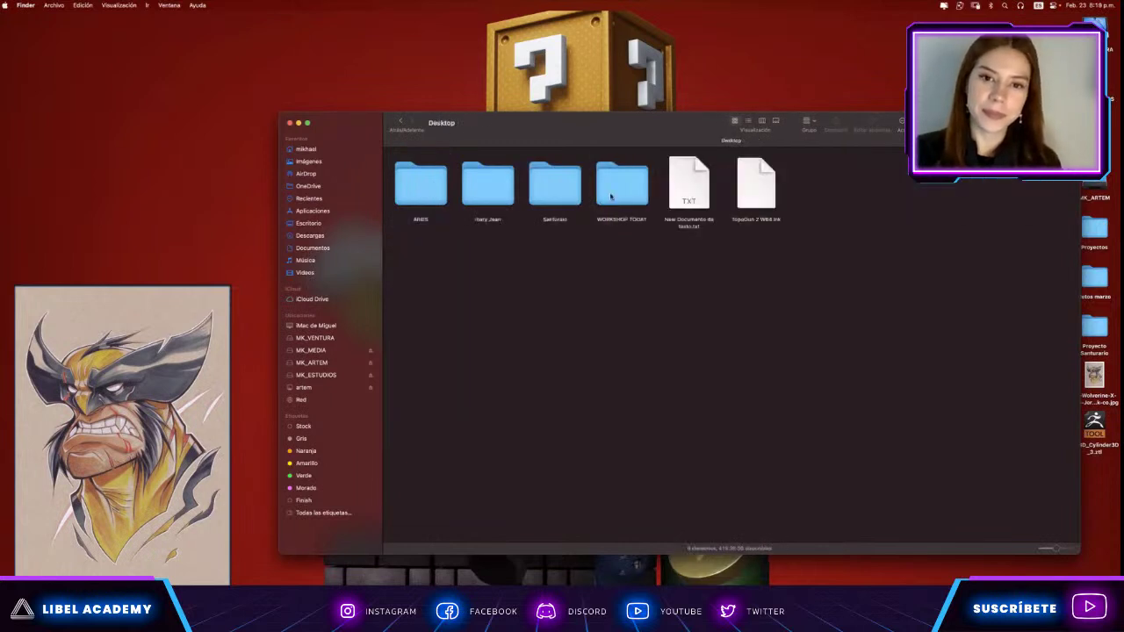
pyautogui.moveTo(689, 184); pyautogui.dragTo(752, 77)
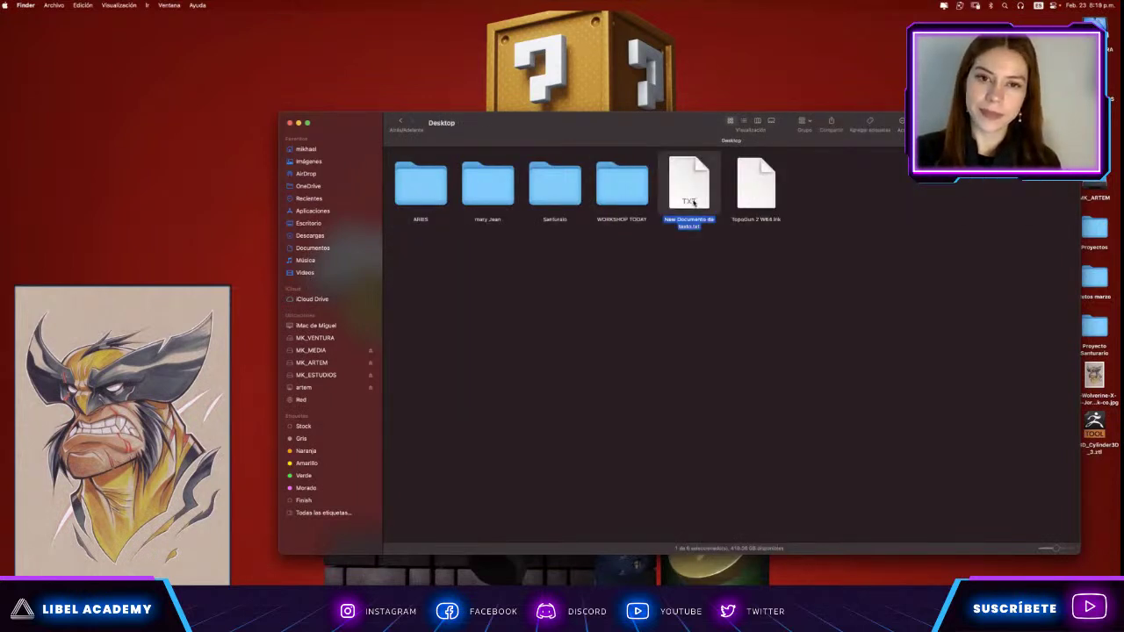
pyautogui.click(290, 123)
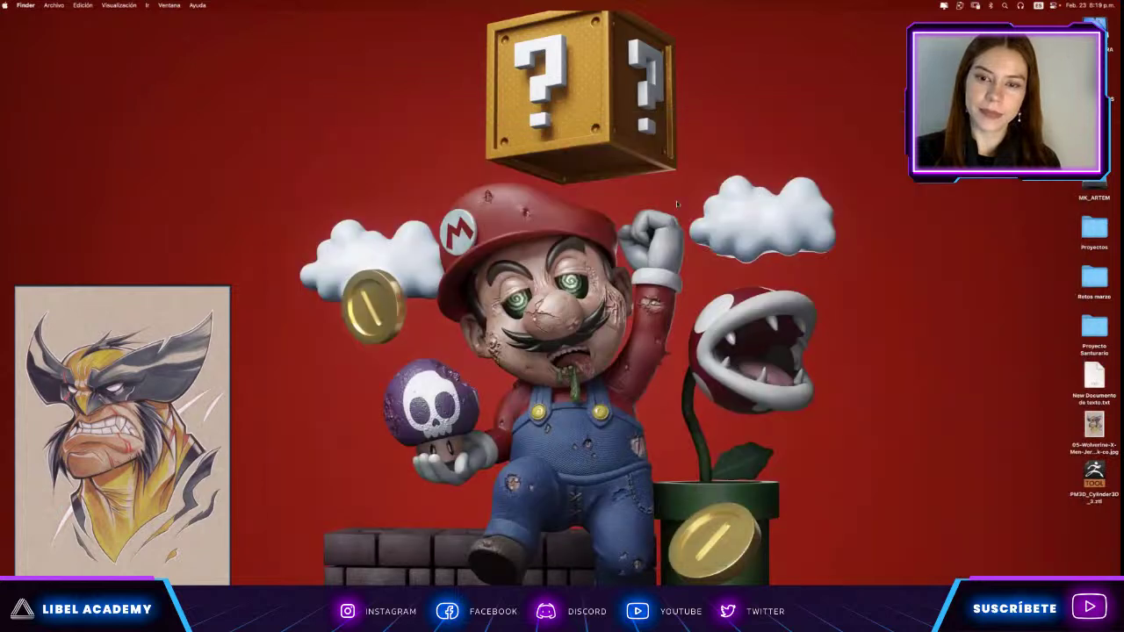
# Copy the Google Sheets link from New Documento de texto.txt via Copiar, close it, and start a new browser window.
pyautogui.doubleClick(1096, 376)
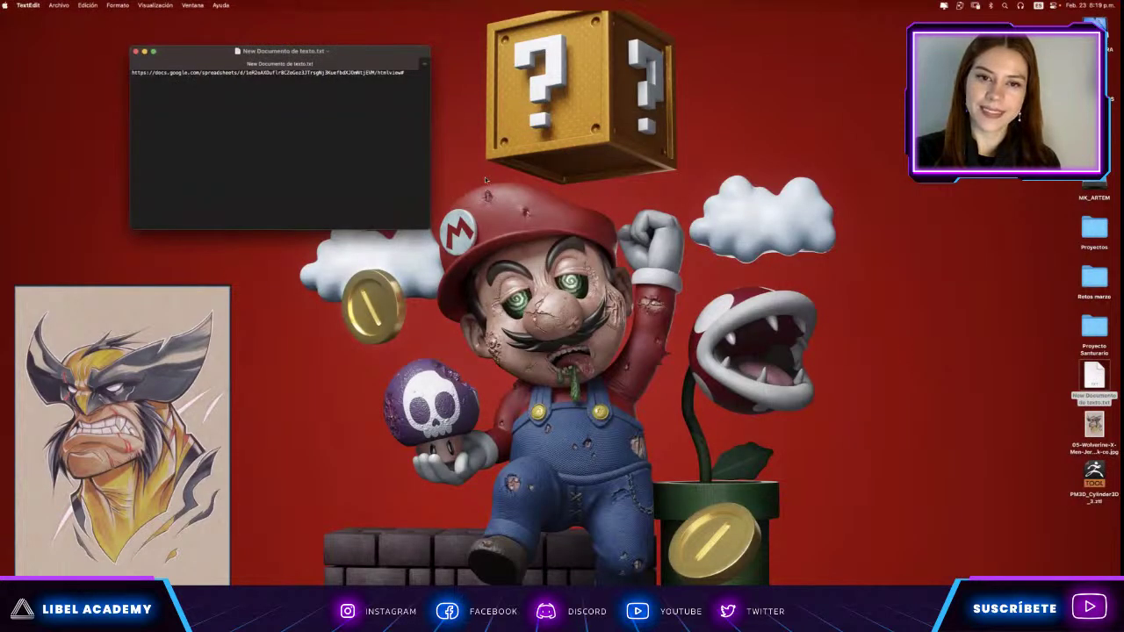
pyautogui.moveTo(343, 52); pyautogui.dragTo(544, 249)
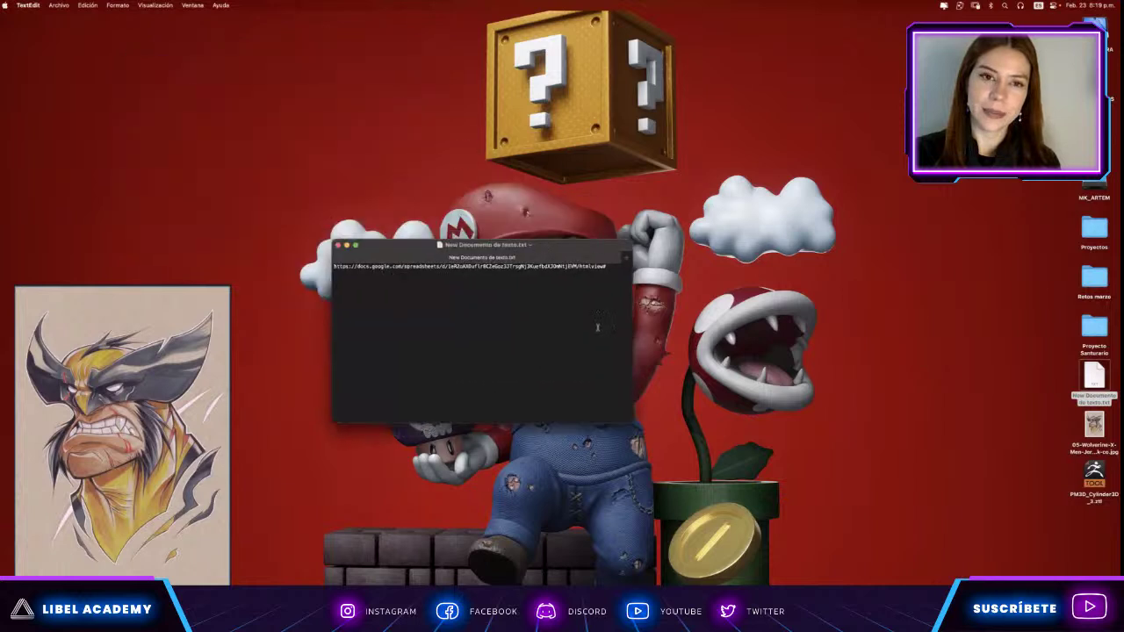
pyautogui.press('super+a')
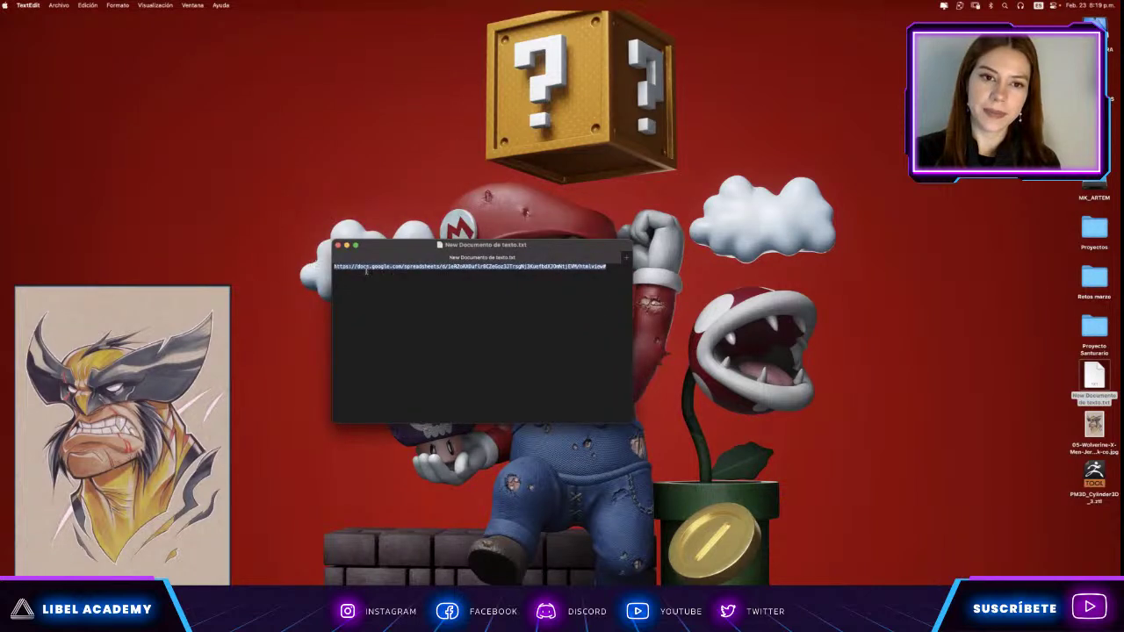
pyautogui.rightClick(448, 270)
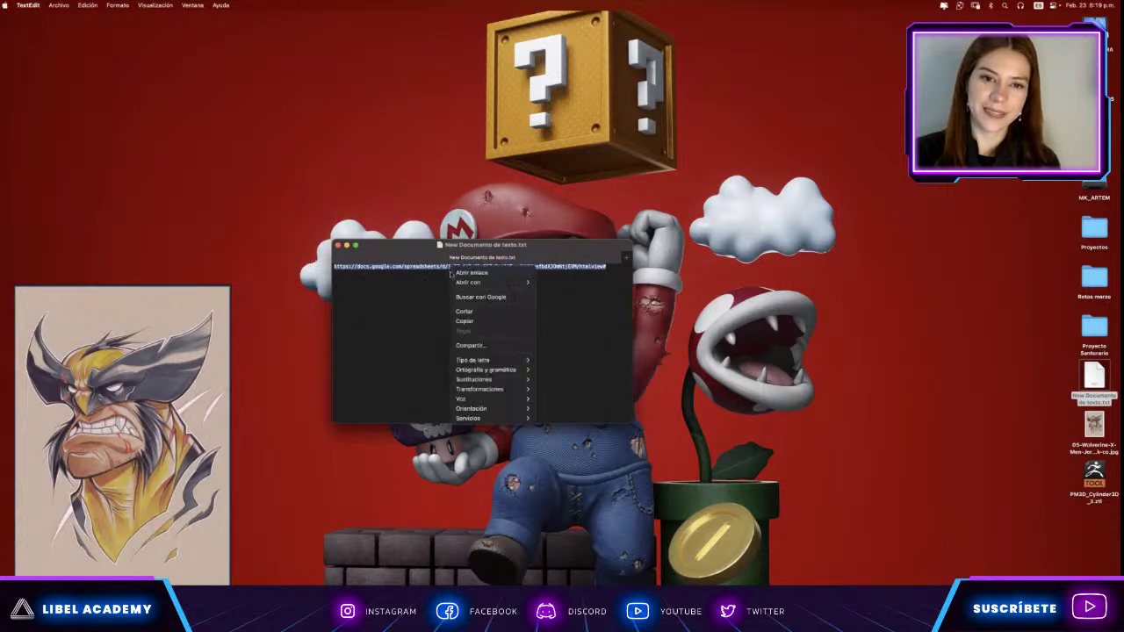
pyautogui.click(474, 323)
pyautogui.click(338, 246)
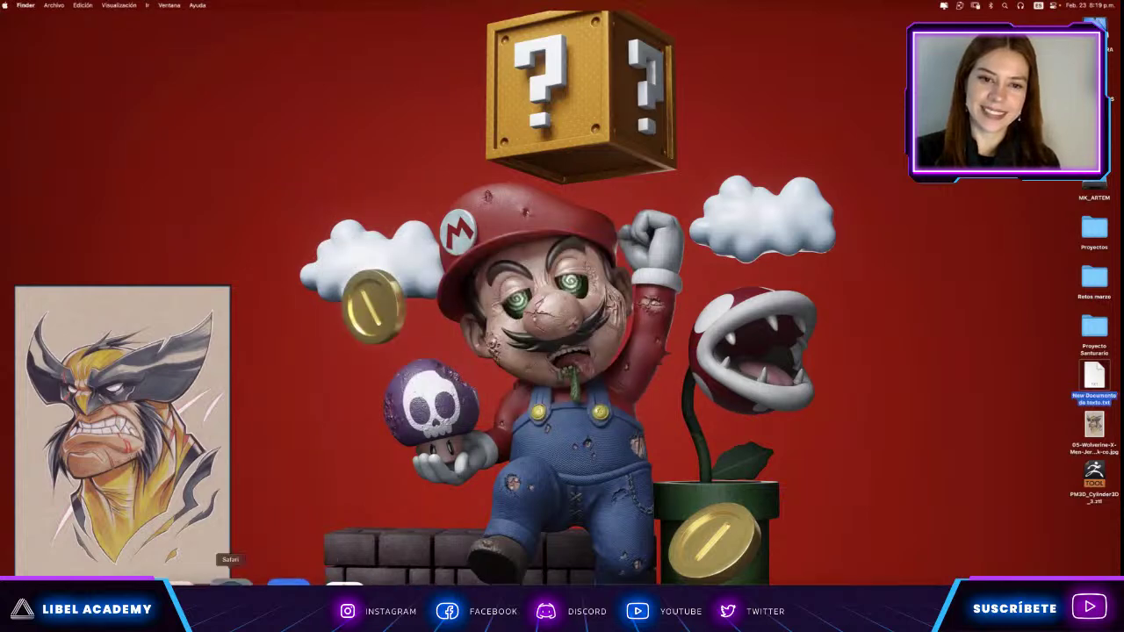
pyautogui.click(230, 583)
# Use Pegar y visitar to load the copied spreadsheet link, reposition the window, and zoom in.
pyautogui.rightClick(430, 35)
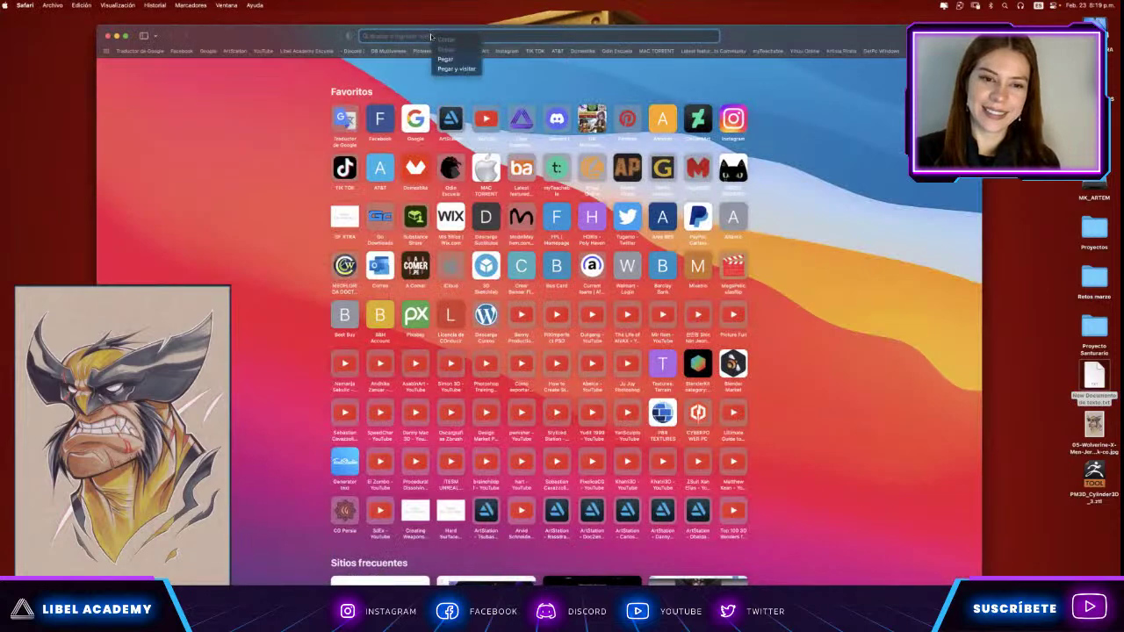
pyautogui.click(452, 69)
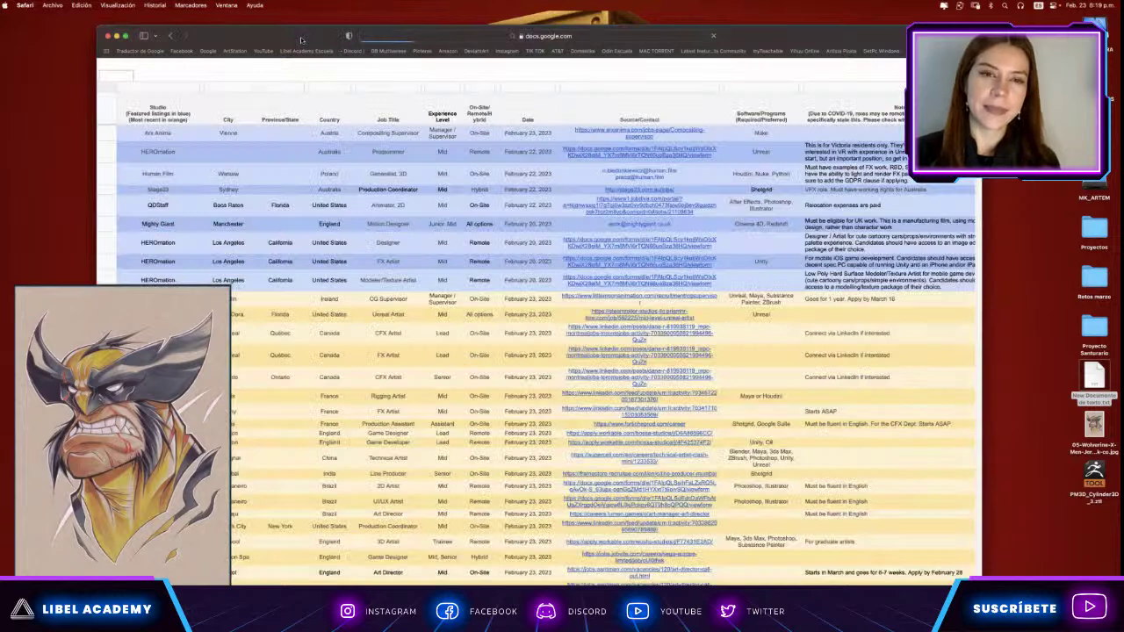
pyautogui.moveTo(300, 39); pyautogui.dragTo(345, 58)
pyautogui.moveTo(818, 60); pyautogui.dragTo(824, 62)
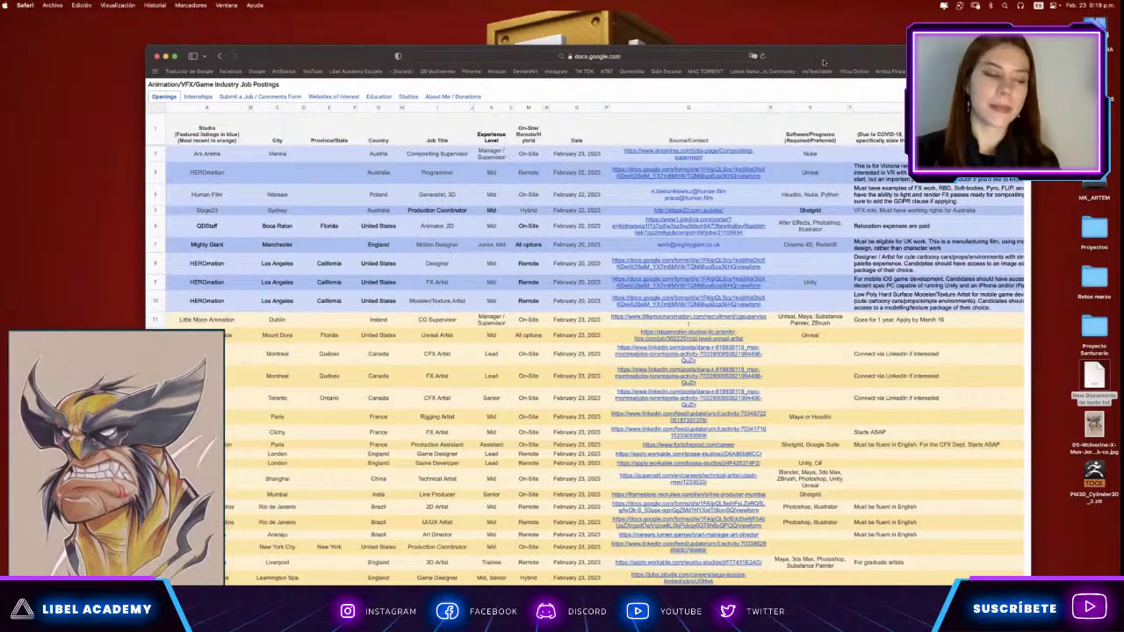
pyautogui.moveTo(823, 61); pyautogui.dragTo(877, 71)
pyautogui.click(747, 69)
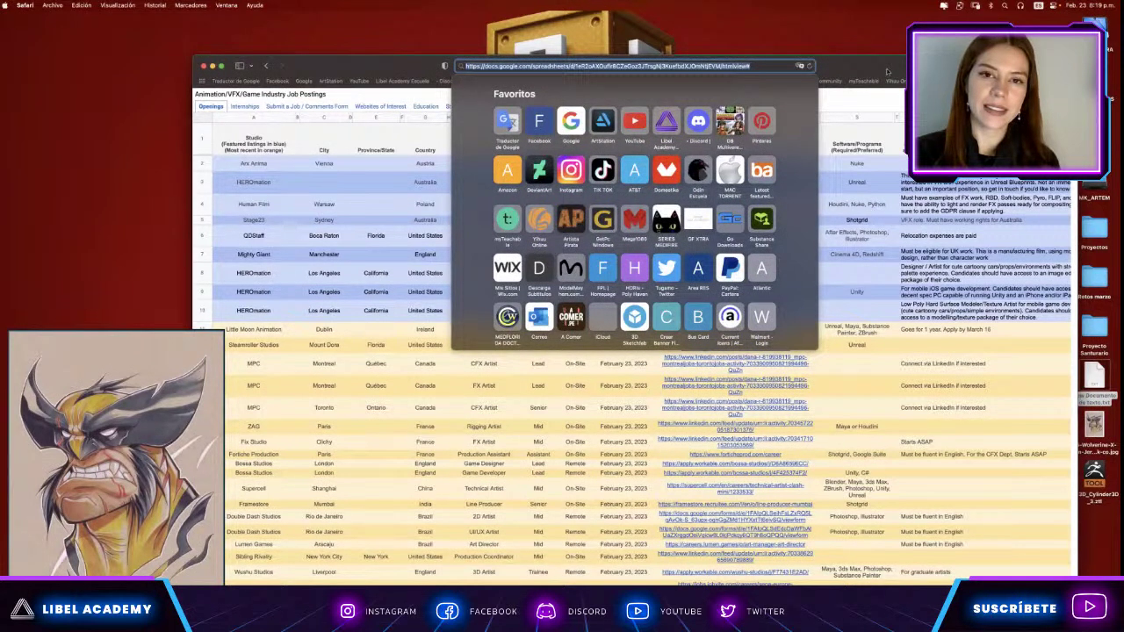
pyautogui.click(884, 95)
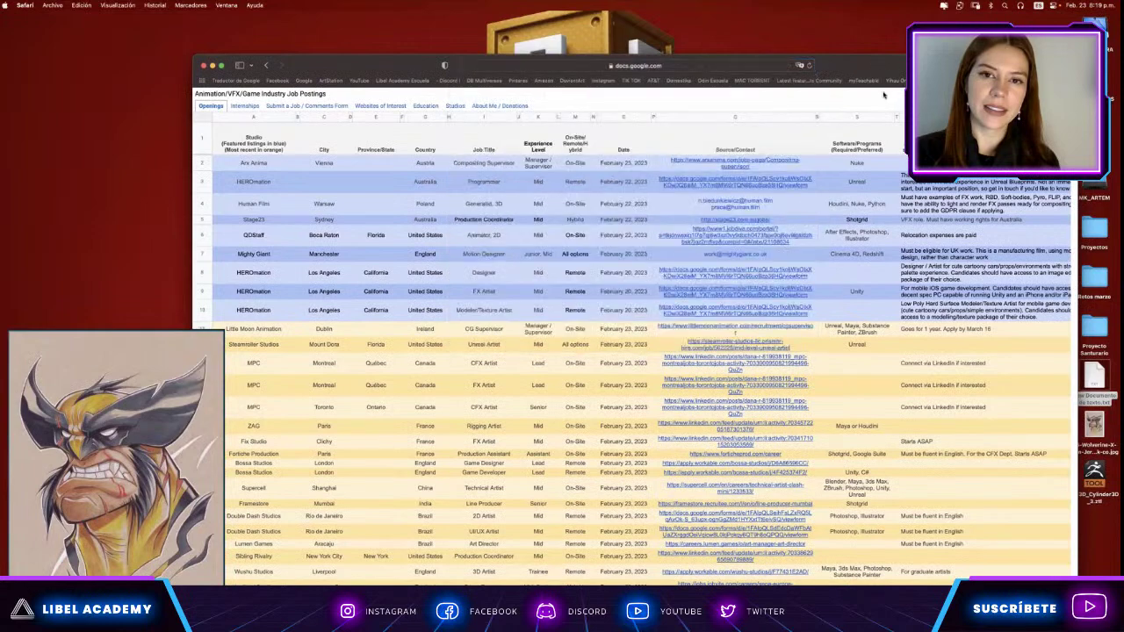
pyautogui.press('super+plus')
pyautogui.press('super+plus')
pyautogui.press('super+plus')
pyautogui.press('super+plus')
pyautogui.press('super+plus')
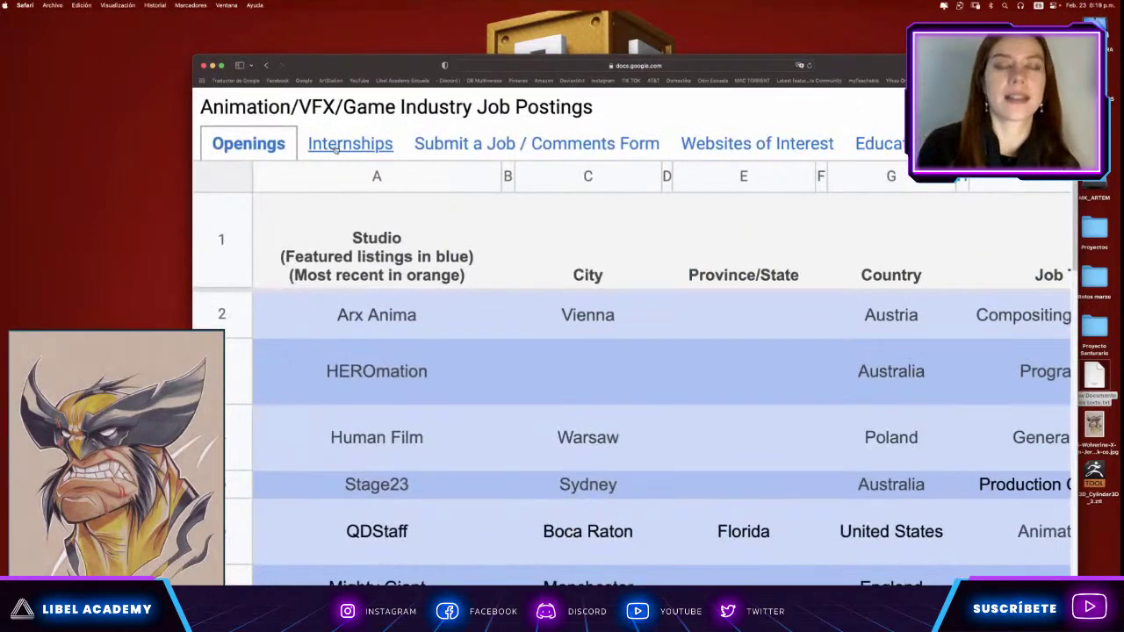
pyautogui.click(352, 146)
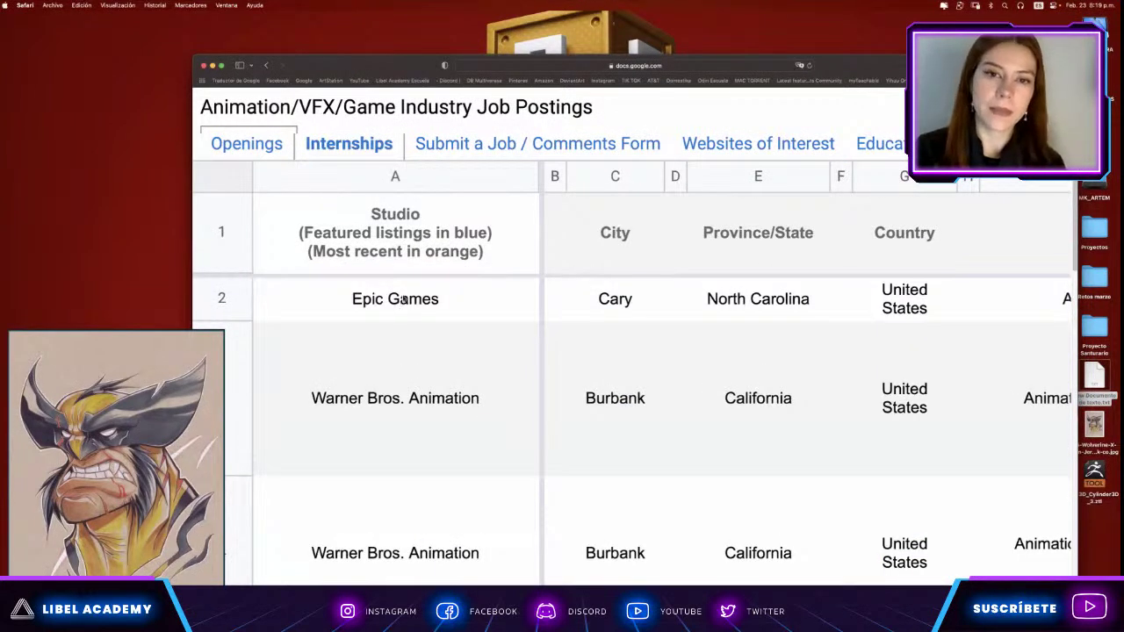
pyautogui.hscroll(1, 409, 299)
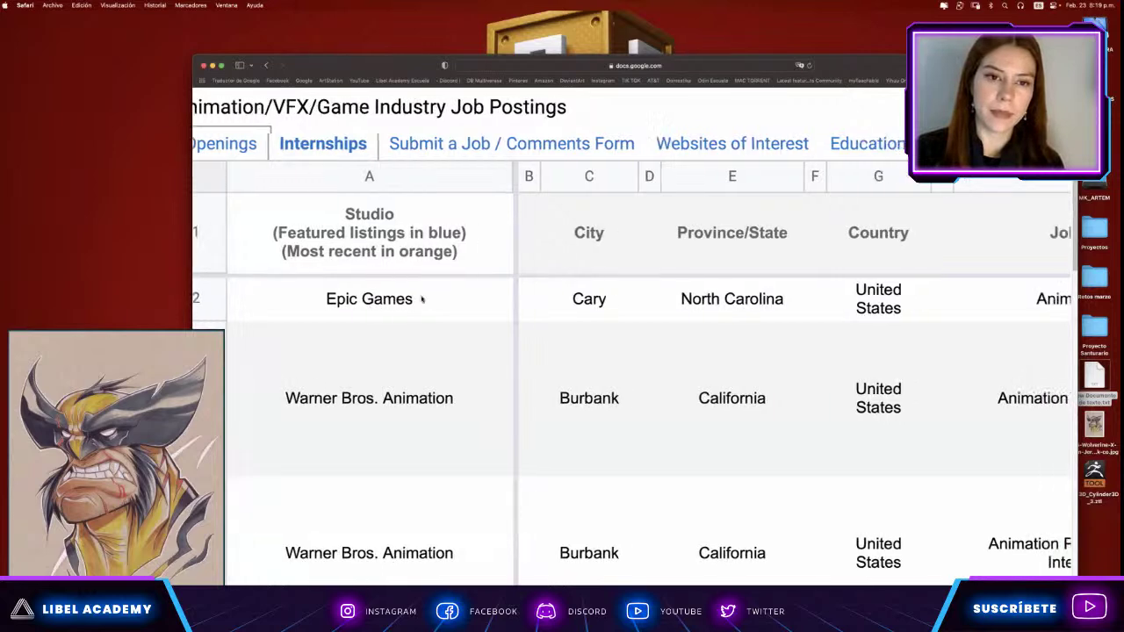
pyautogui.hscroll(3, 418, 299)
pyautogui.hscroll(2, 422, 300)
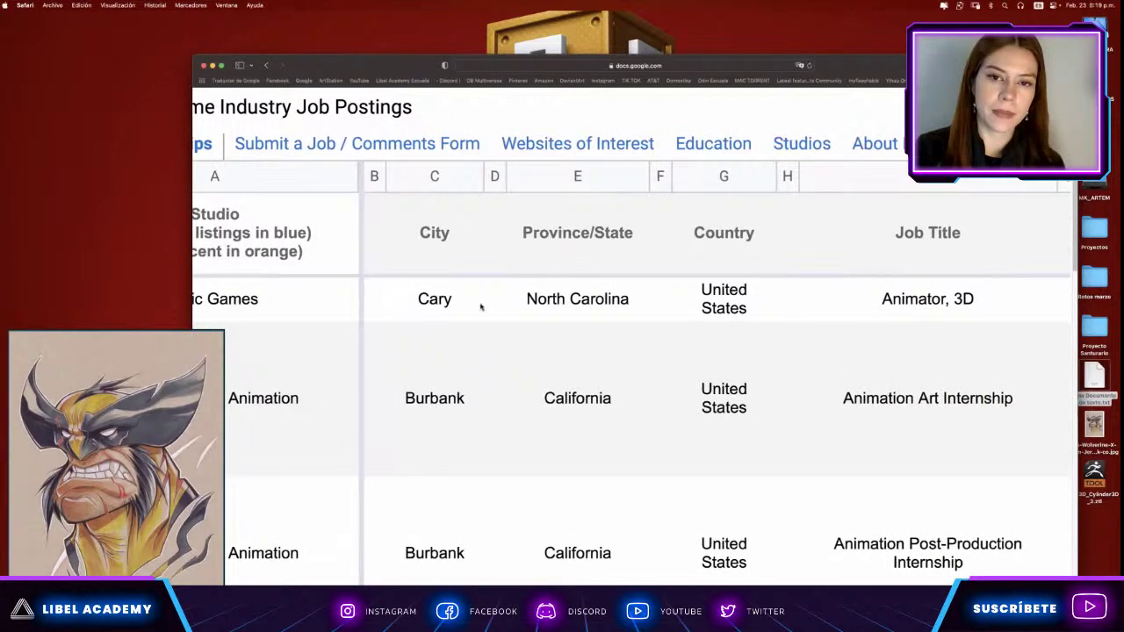
pyautogui.hscroll(3, 474, 307)
pyautogui.hscroll(2, 488, 309)
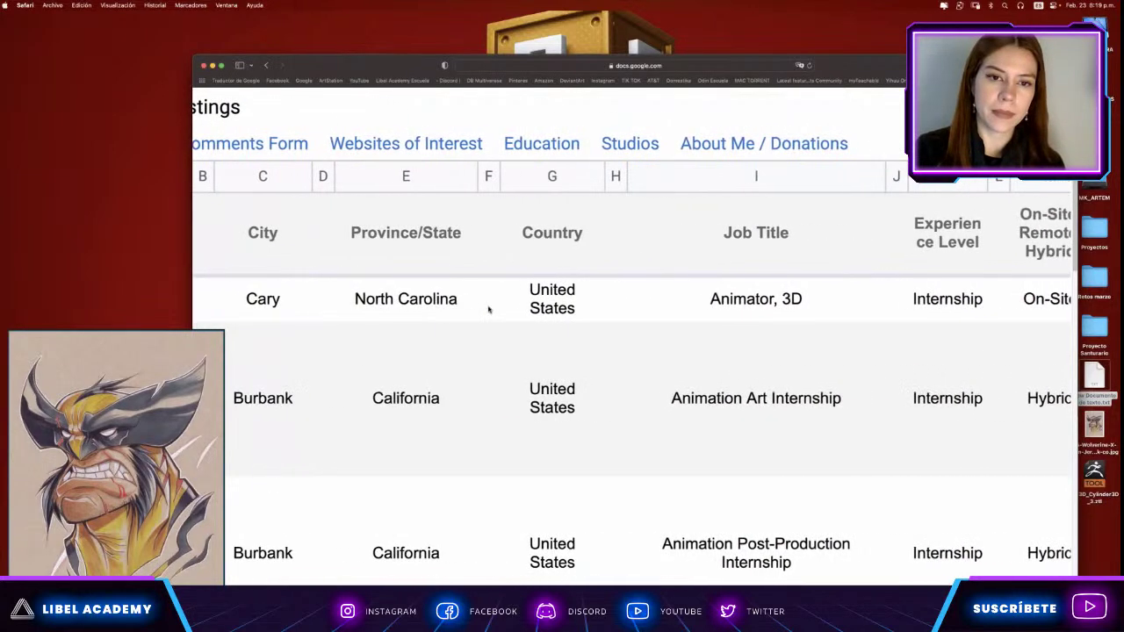
pyautogui.hscroll(3, 487, 307)
pyautogui.hscroll(1, 526, 309)
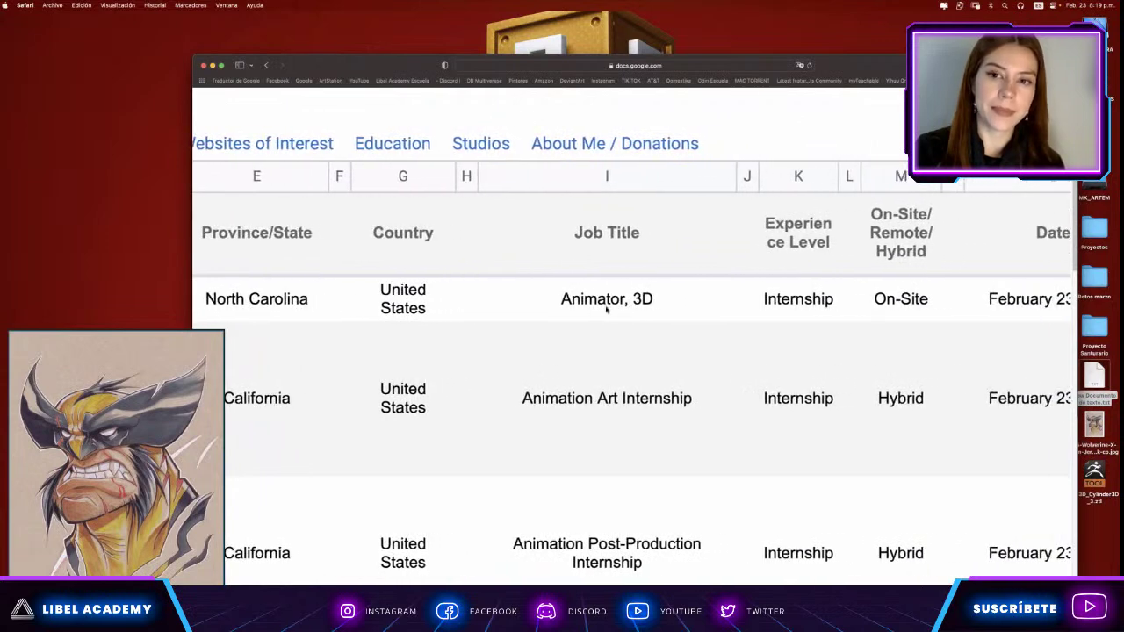
pyautogui.hscroll(1, 615, 309)
pyautogui.hscroll(3, 619, 307)
pyautogui.hscroll(2, 646, 307)
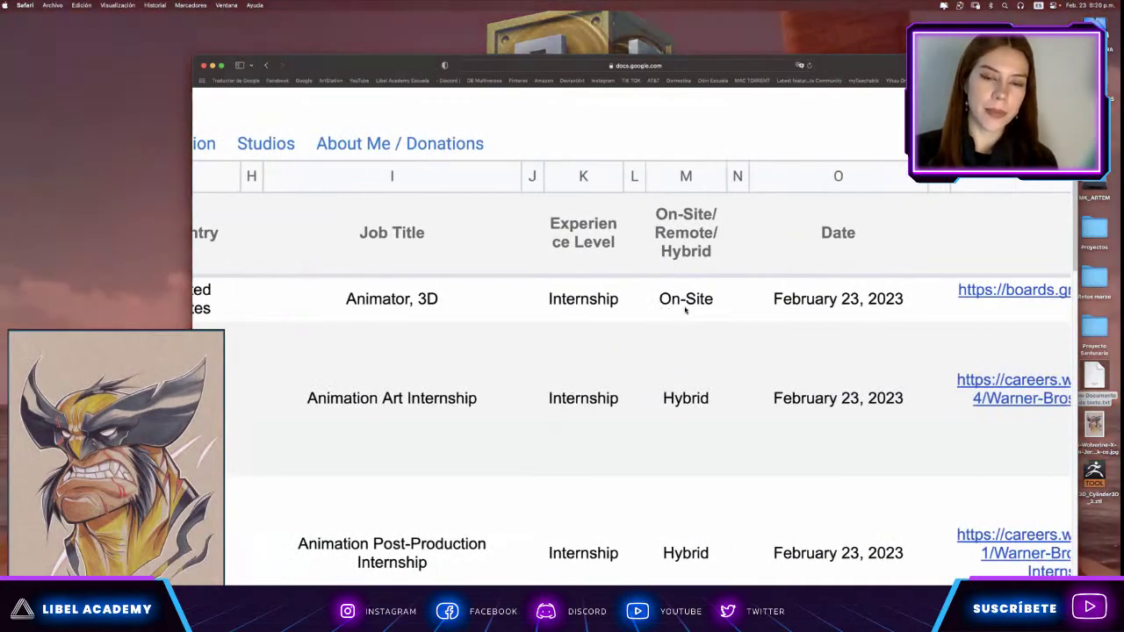
pyautogui.hscroll(2, 682, 304)
pyautogui.hscroll(1, 682, 304)
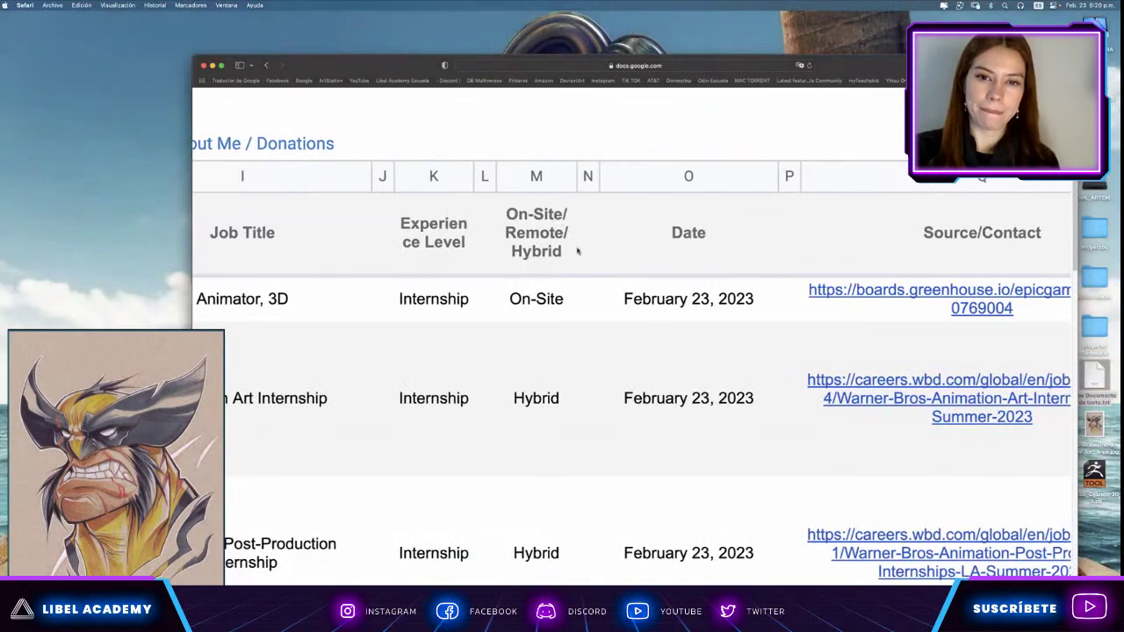
pyautogui.hscroll(1, 533, 256)
pyautogui.hscroll(2, 547, 258)
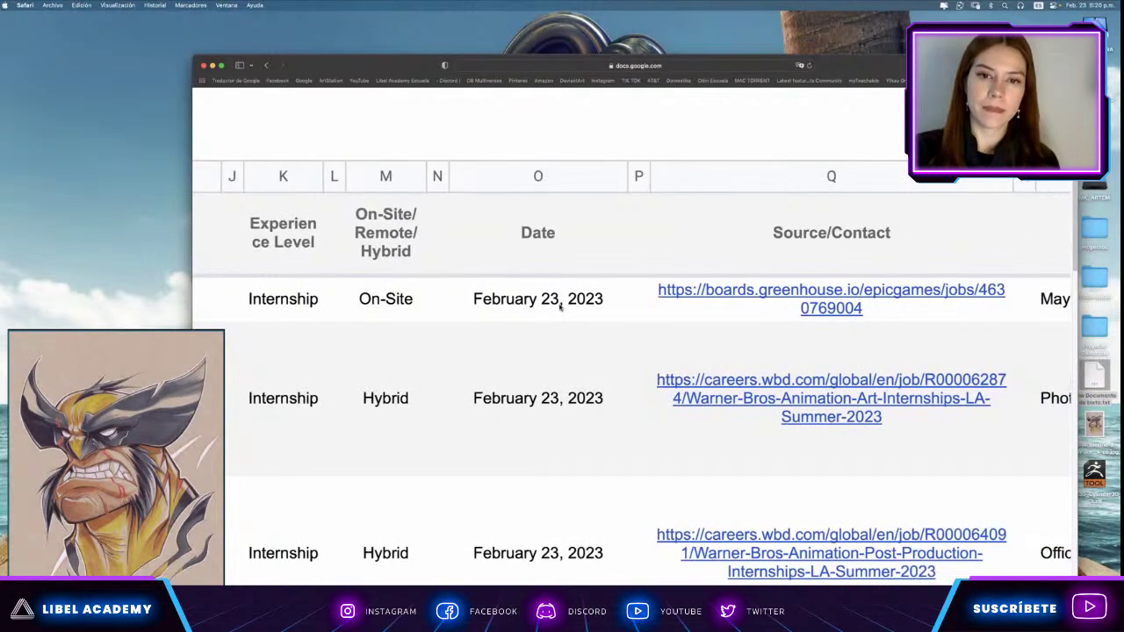
pyautogui.hscroll(1, 563, 303)
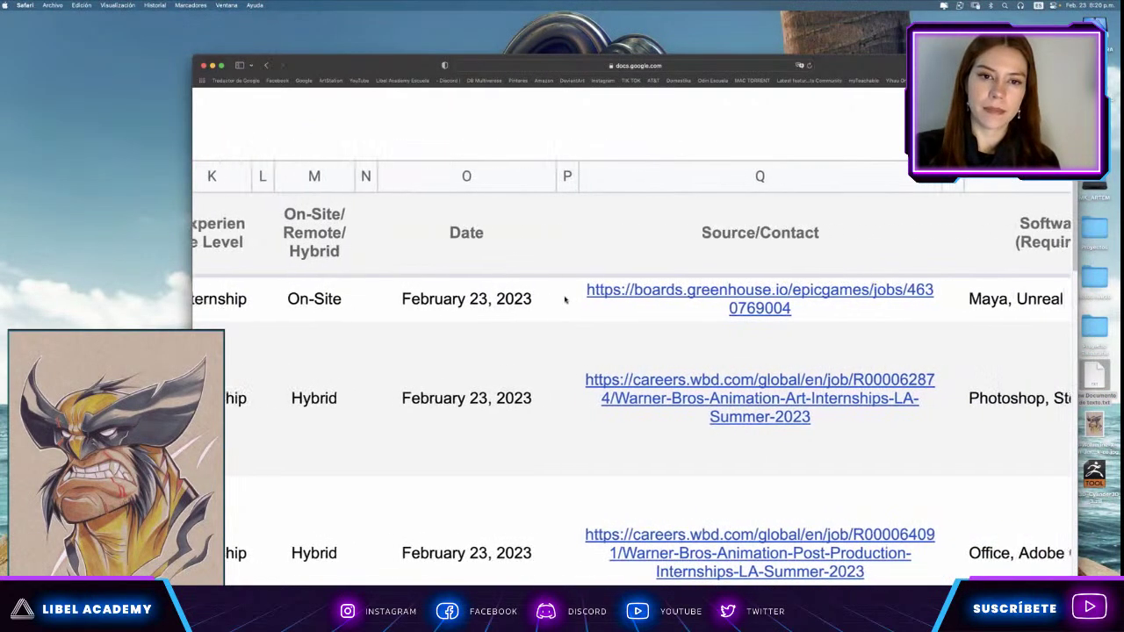
pyautogui.hscroll(2, 565, 301)
pyautogui.hscroll(2, 565, 300)
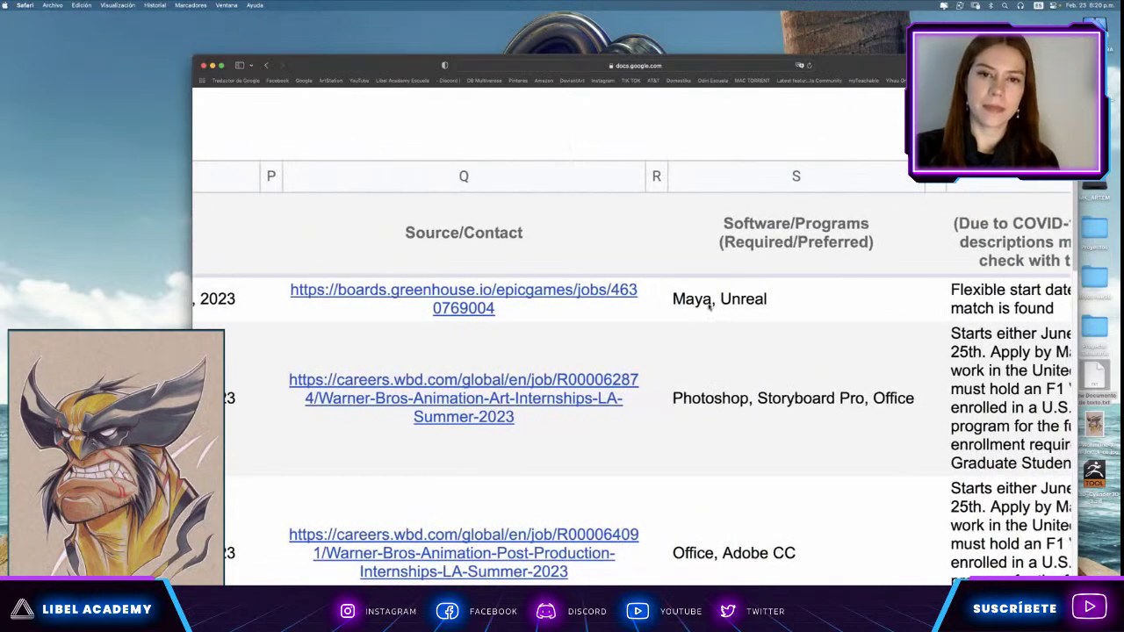
pyautogui.scroll(-3, 742, 326)
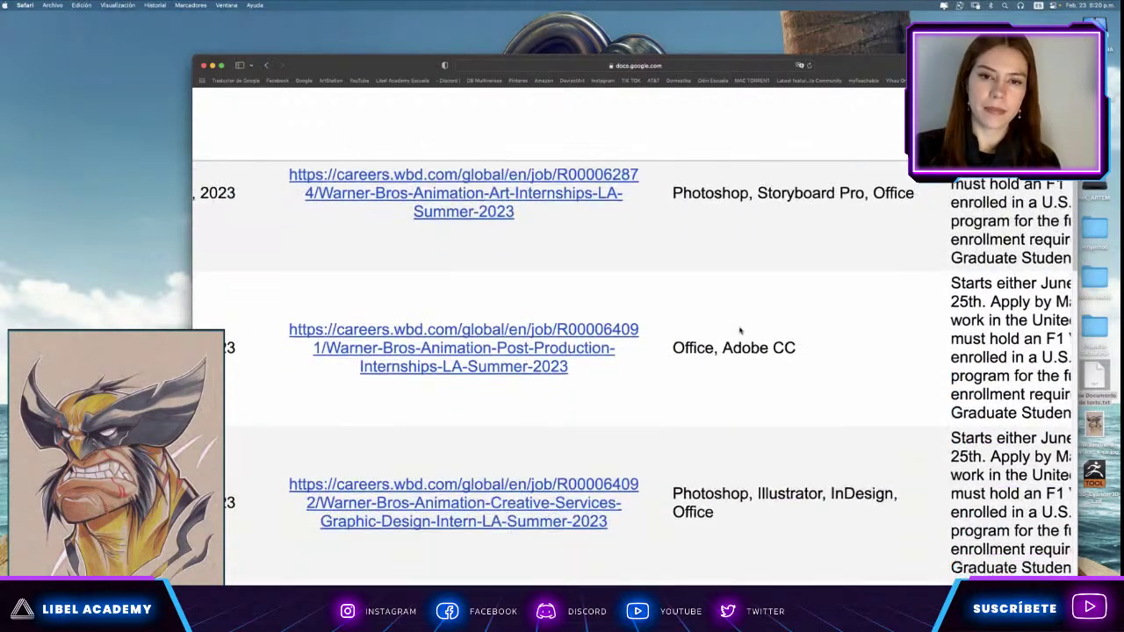
pyautogui.scroll(2, 743, 323)
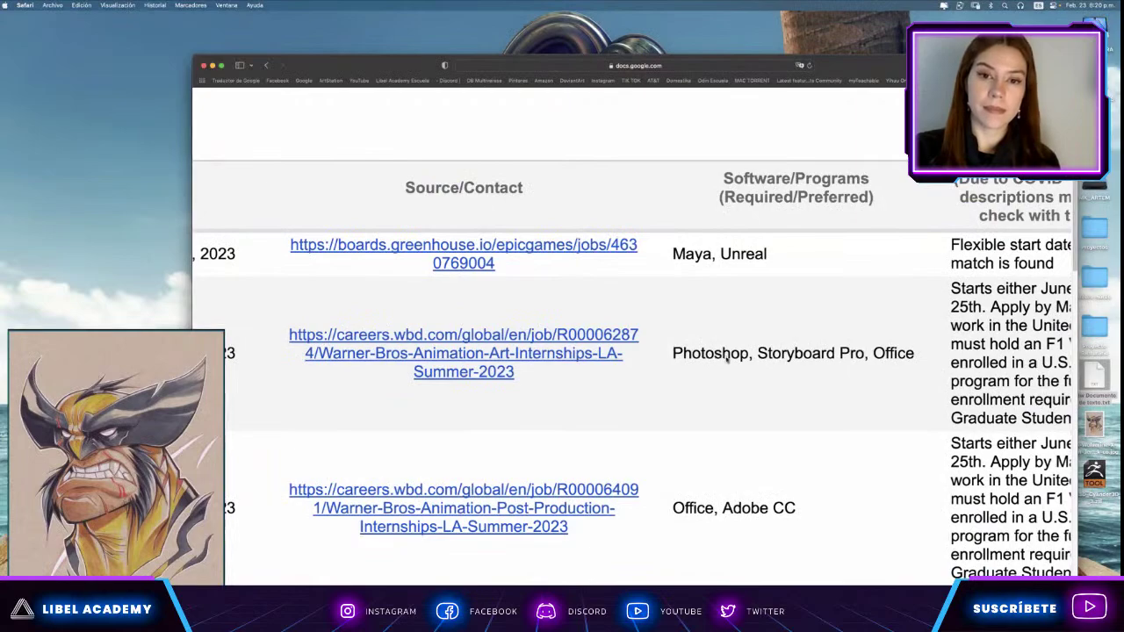
pyautogui.scroll(-5, 716, 354)
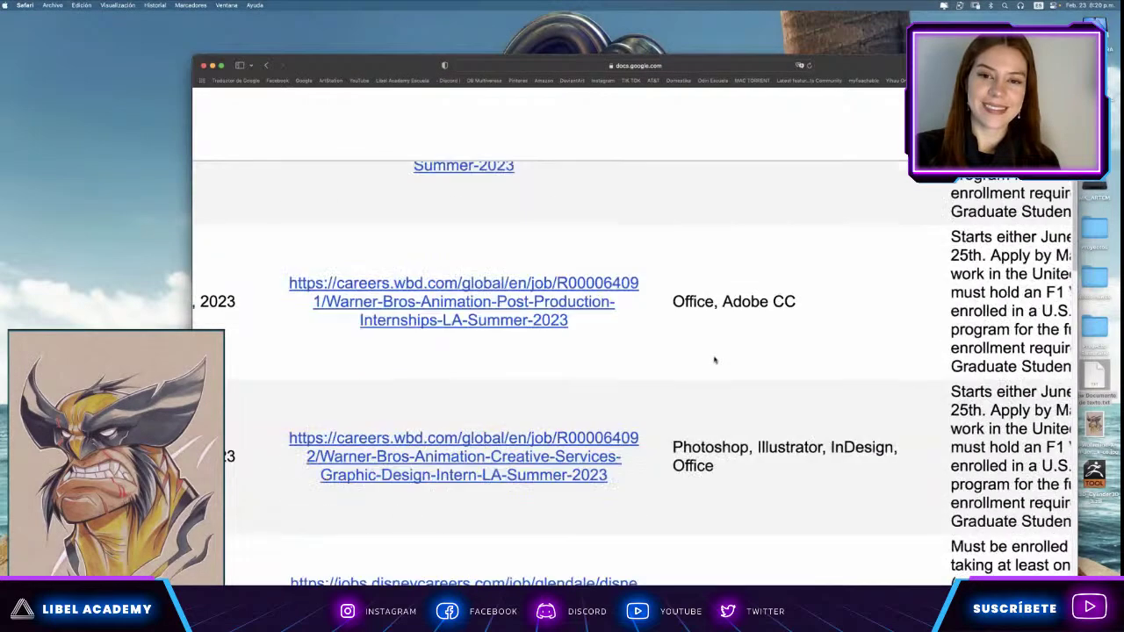
pyautogui.scroll(-3, 715, 354)
pyautogui.scroll(1, 715, 354)
pyautogui.scroll(-3, 713, 357)
pyautogui.scroll(-3, 713, 356)
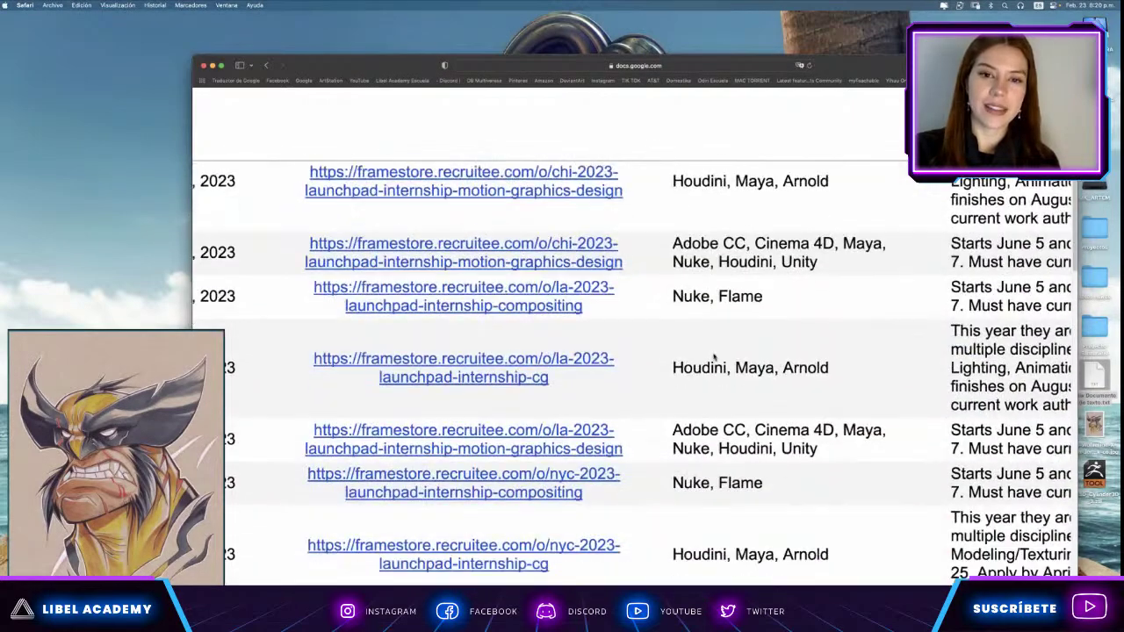
pyautogui.scroll(-1, 706, 368)
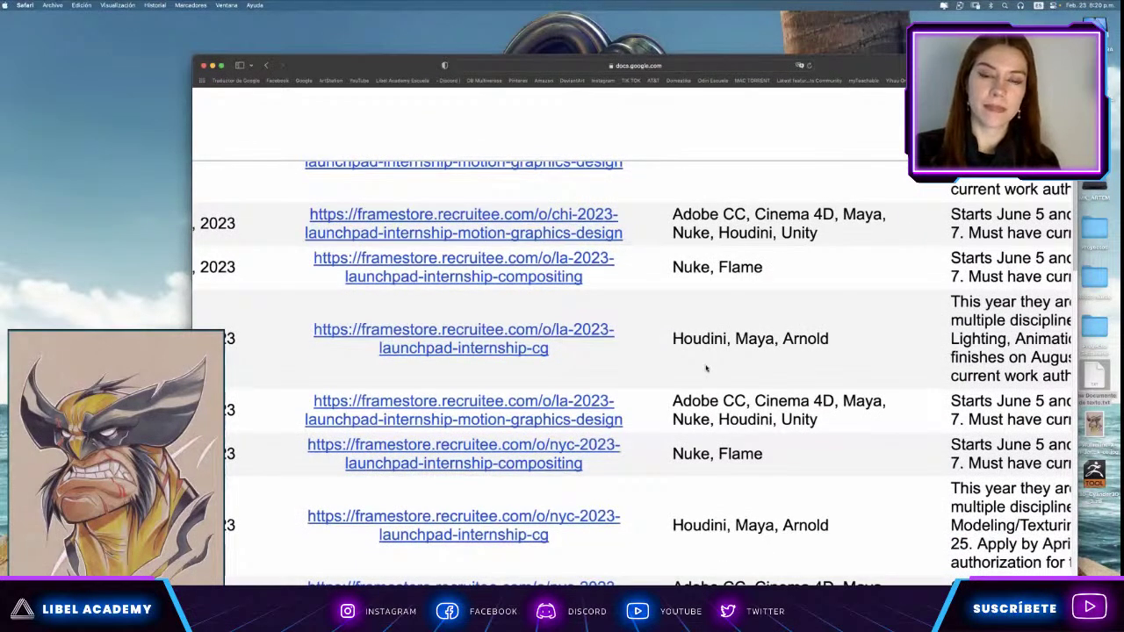
pyautogui.scroll(-1, 706, 368)
pyautogui.scroll(-3, 706, 367)
pyautogui.scroll(-1, 706, 369)
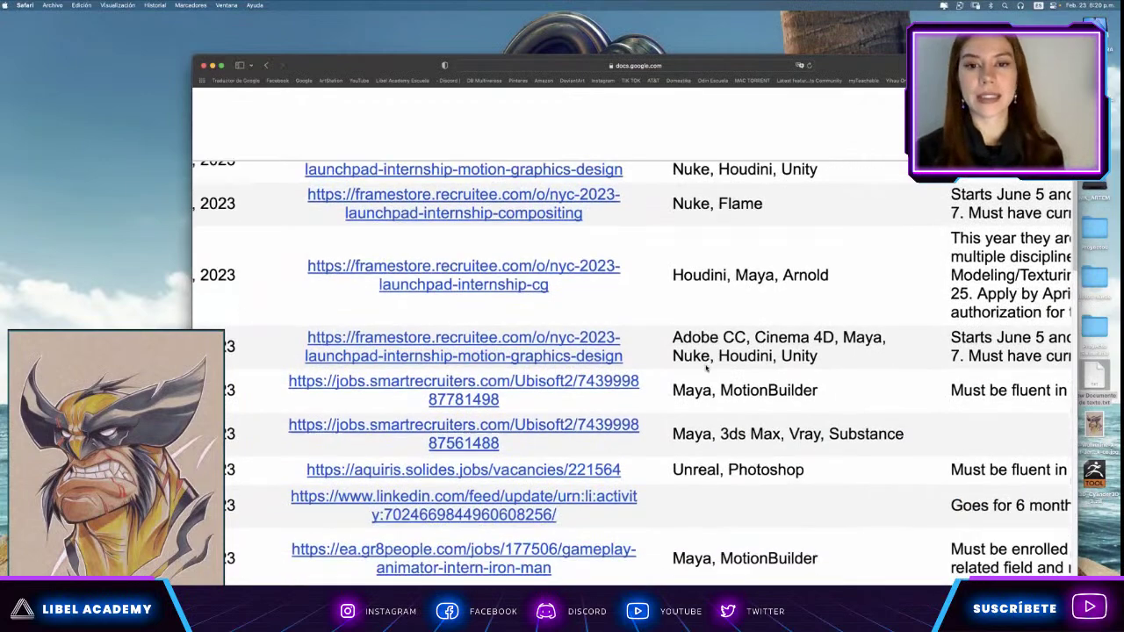
pyautogui.scroll(-3, 706, 368)
pyautogui.scroll(-1, 706, 369)
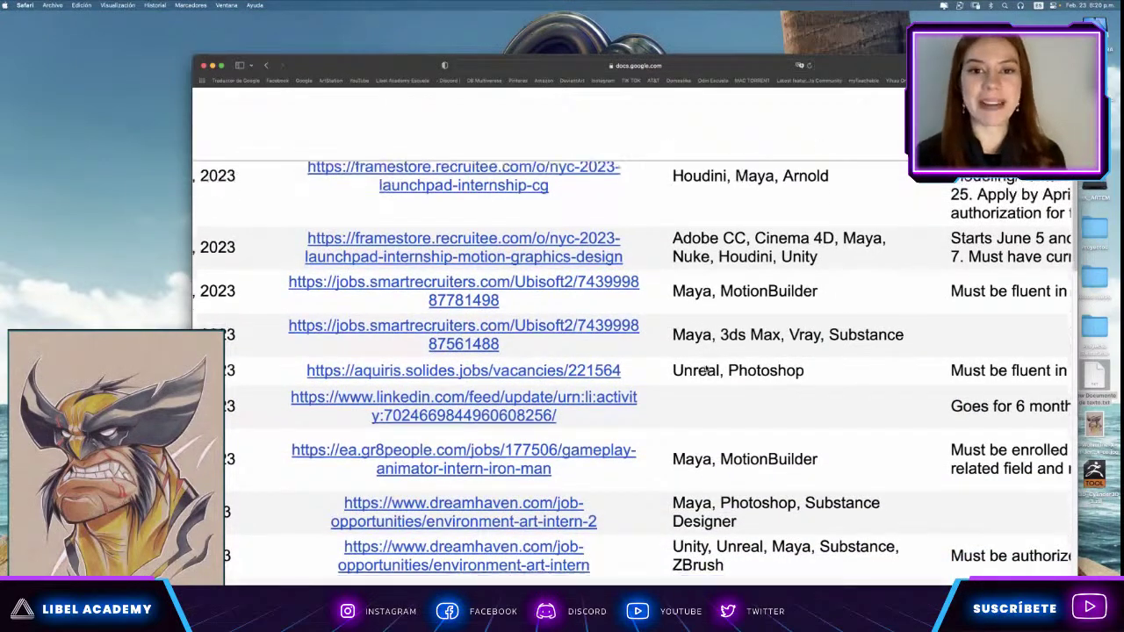
pyautogui.scroll(-3, 705, 370)
pyautogui.scroll(-2, 705, 369)
pyautogui.scroll(-1, 706, 369)
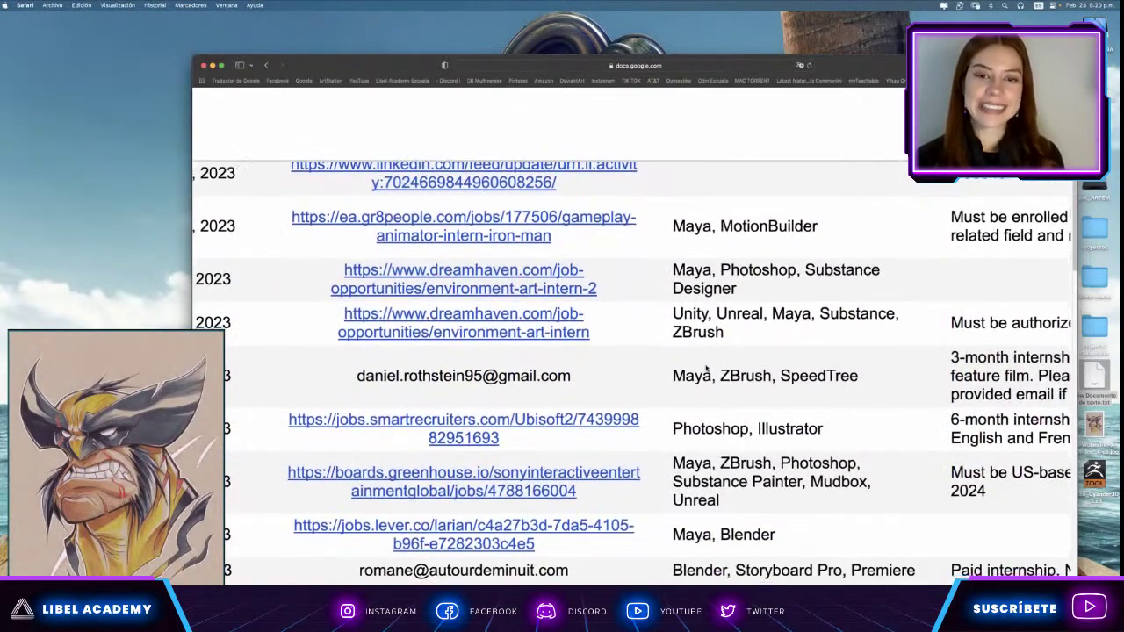
pyautogui.scroll(-2, 705, 368)
pyautogui.scroll(-3, 708, 368)
pyautogui.scroll(-1, 720, 363)
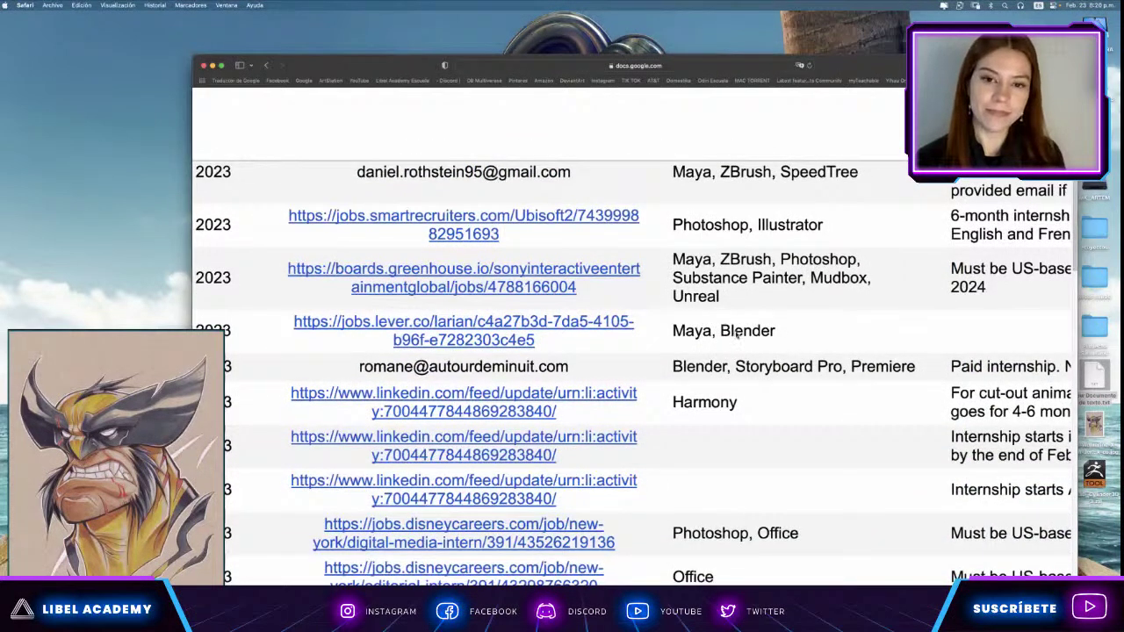
pyautogui.hscroll(-1, 730, 332)
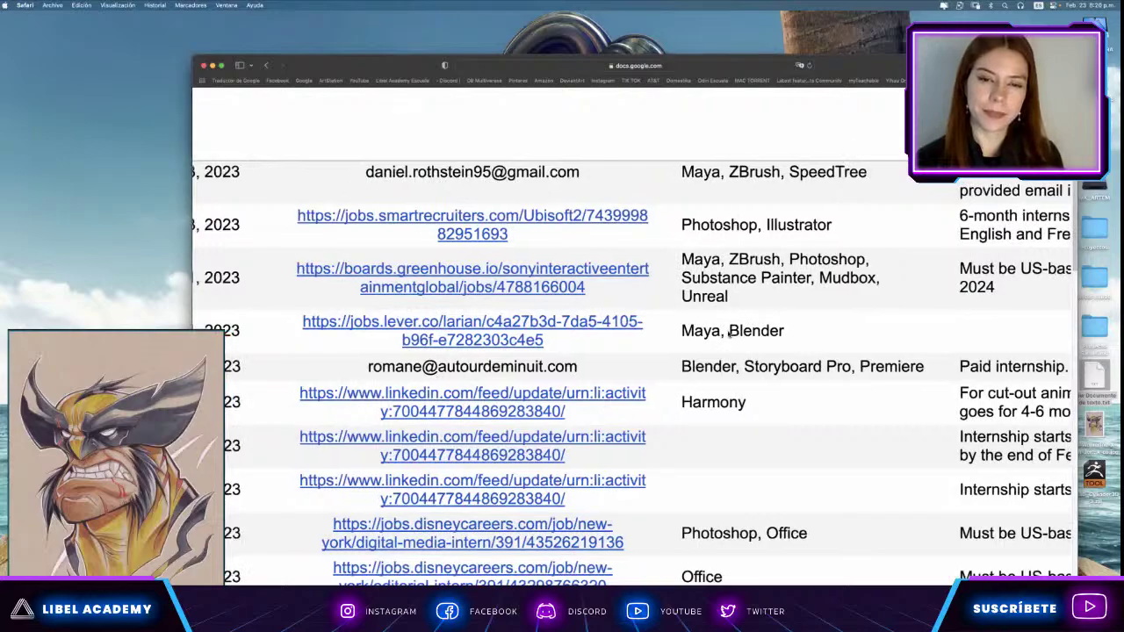
pyautogui.hscroll(-2, 729, 331)
pyautogui.hscroll(-2, 729, 331)
pyautogui.hscroll(-2, 728, 332)
pyautogui.hscroll(-3, 755, 332)
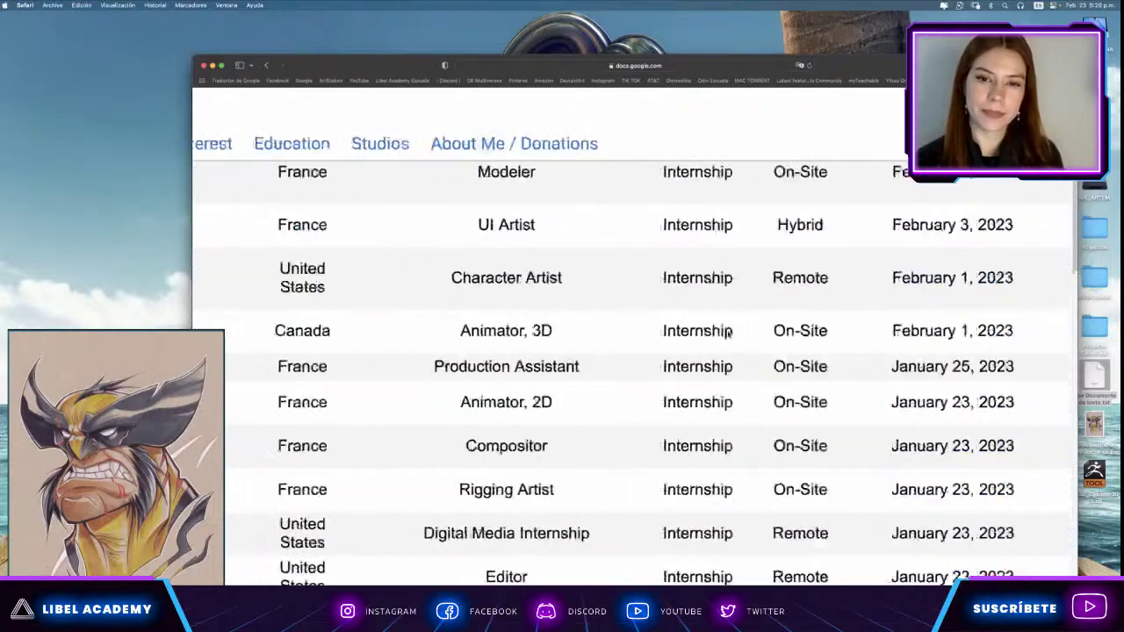
pyautogui.hscroll(-3, 797, 333)
pyautogui.hscroll(-1, 825, 332)
pyautogui.hscroll(-1, 617, 366)
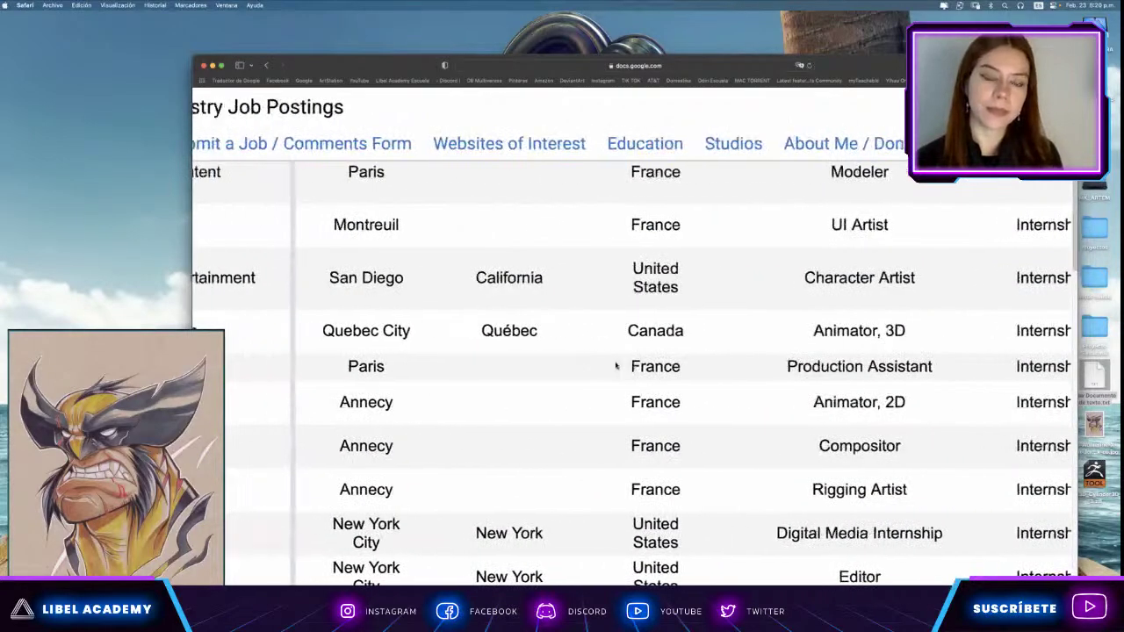
pyautogui.hscroll(-3, 617, 366)
pyautogui.hscroll(-2, 618, 366)
pyautogui.hscroll(-3, 617, 366)
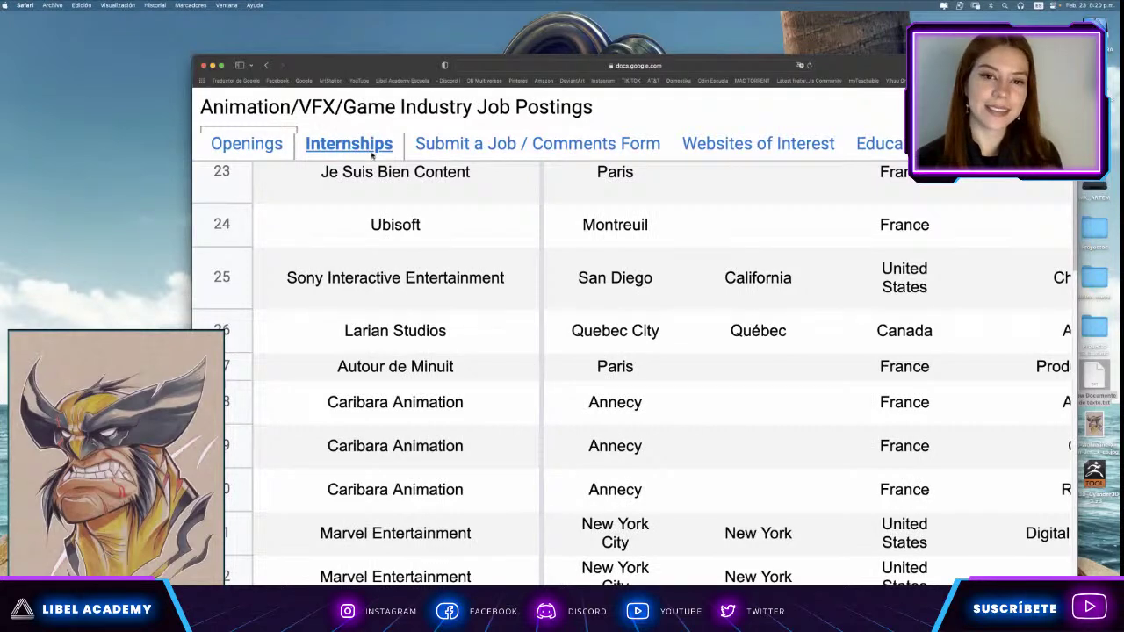
pyautogui.scroll(-5, 384, 429)
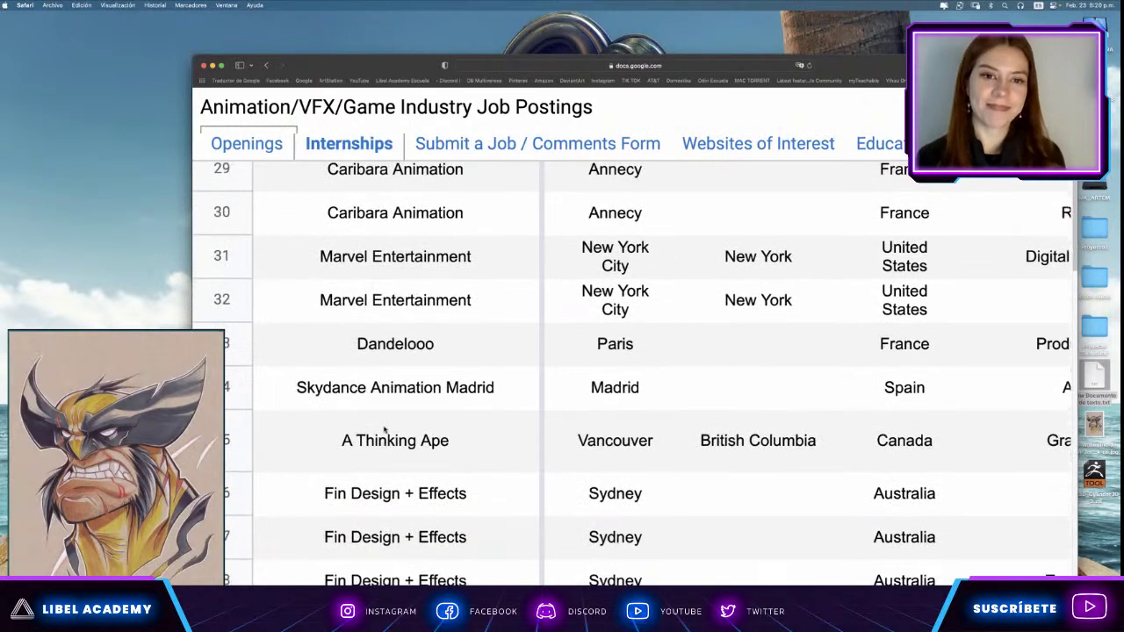
pyautogui.scroll(10, 384, 428)
pyautogui.scroll(8, 384, 428)
pyautogui.scroll(5, 385, 430)
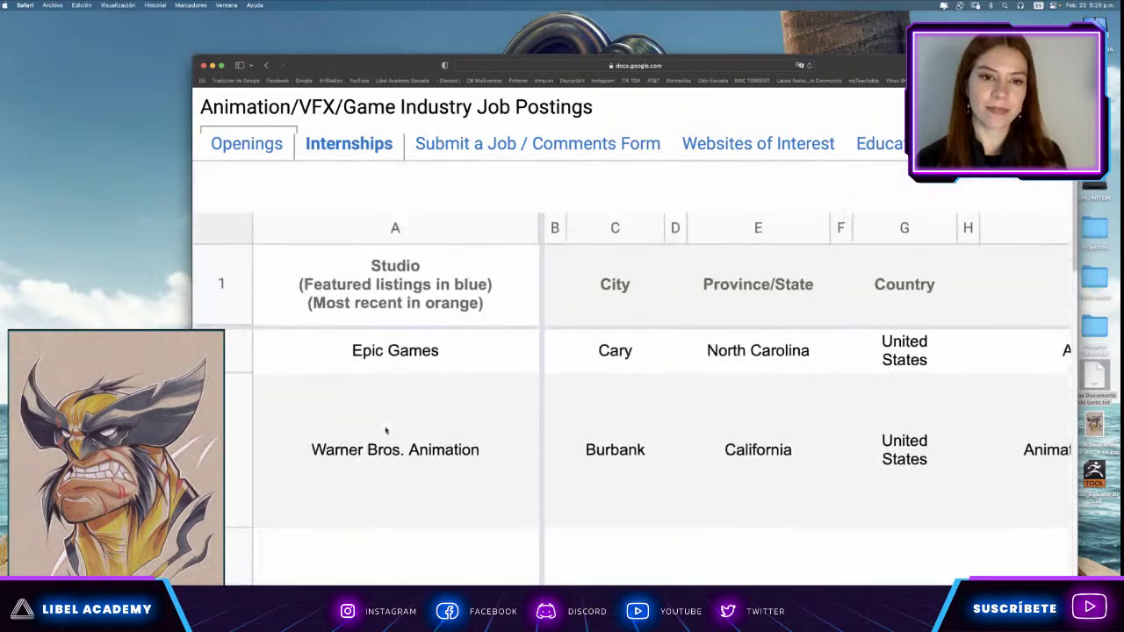
pyautogui.scroll(-2, 385, 430)
pyautogui.scroll(-2, 374, 386)
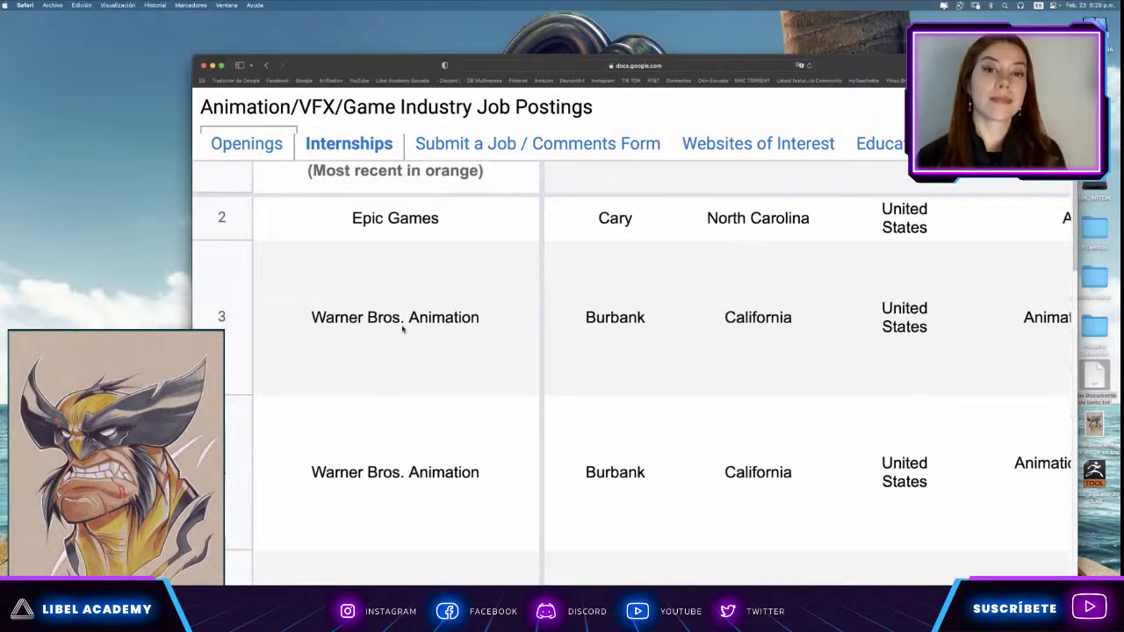
pyautogui.scroll(-3, 427, 372)
pyautogui.scroll(-3, 427, 371)
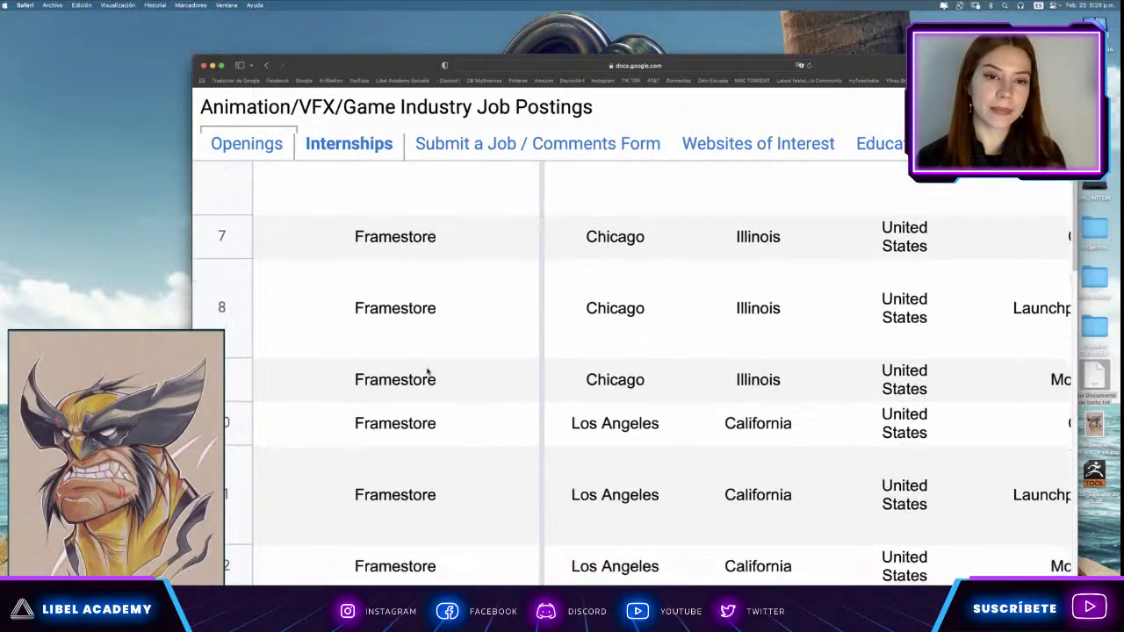
pyautogui.scroll(-5, 428, 372)
pyautogui.scroll(-1, 428, 371)
pyautogui.scroll(-5, 427, 371)
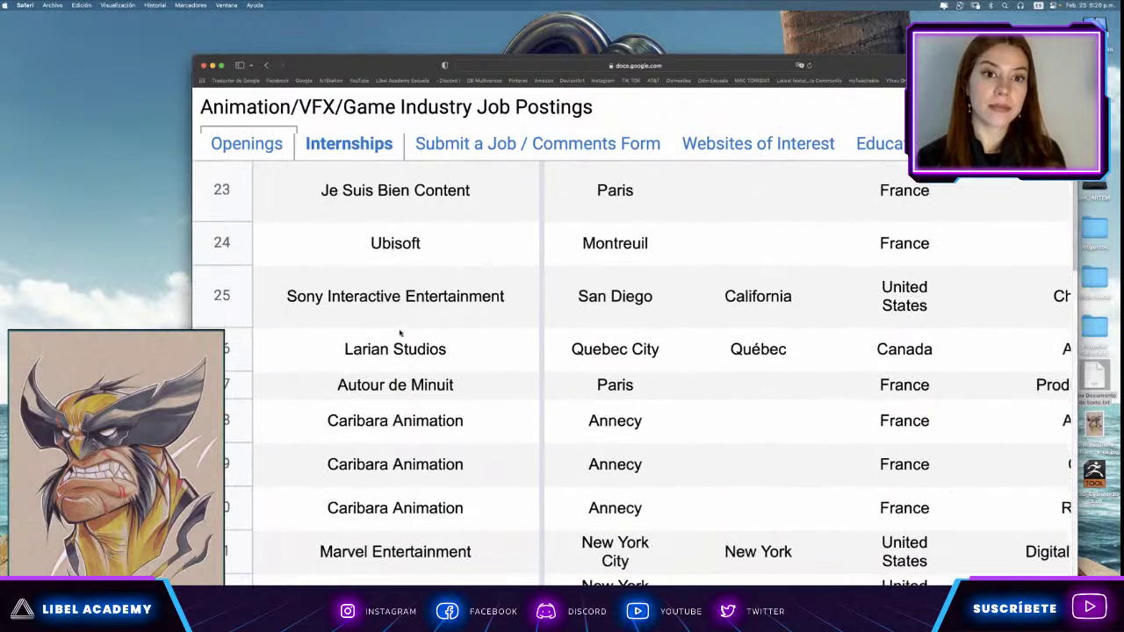
pyautogui.scroll(-5, 400, 338)
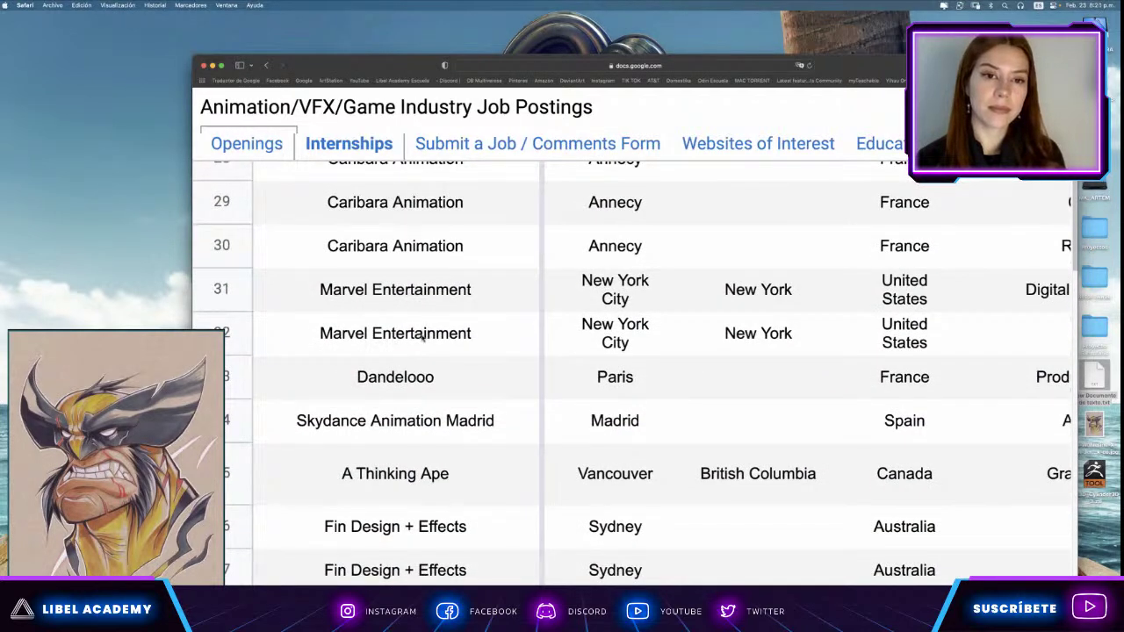
pyautogui.hscroll(3, 475, 338)
pyautogui.hscroll(5, 475, 338)
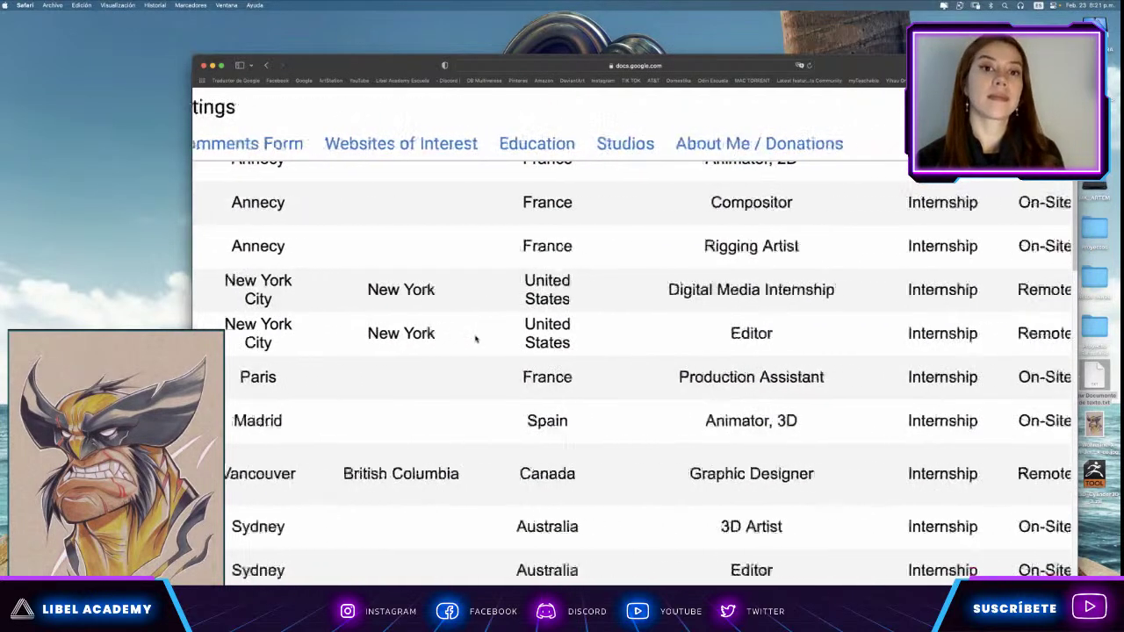
pyautogui.keyDown('ctrl'); pyautogui.scroll(-5, 475, 339); pyautogui.keyUp('ctrl')
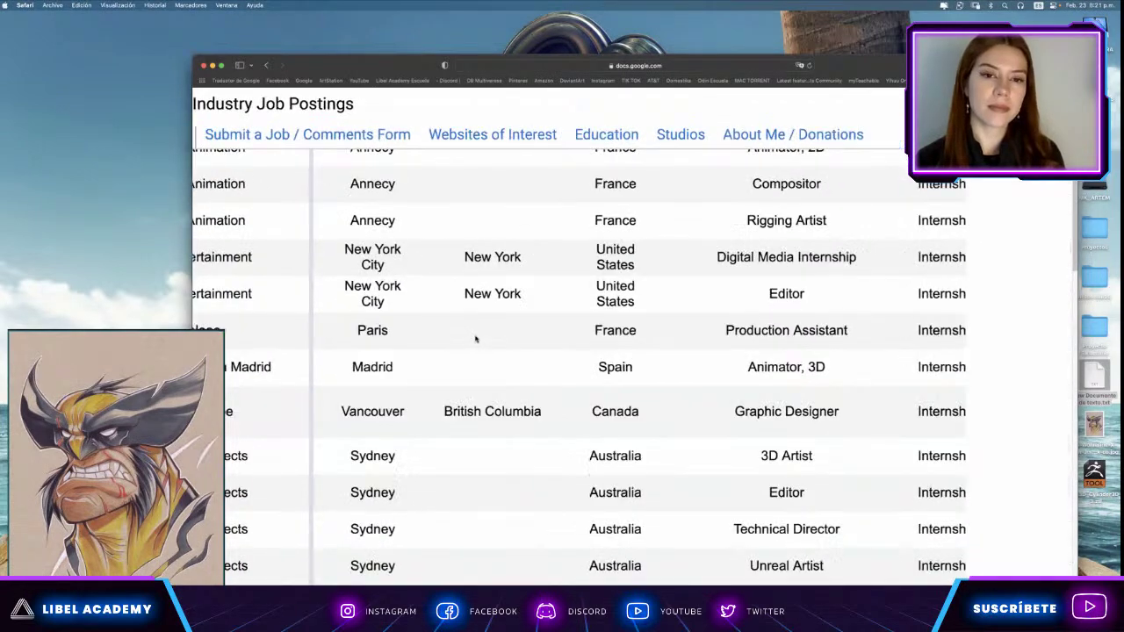
pyautogui.click(496, 66)
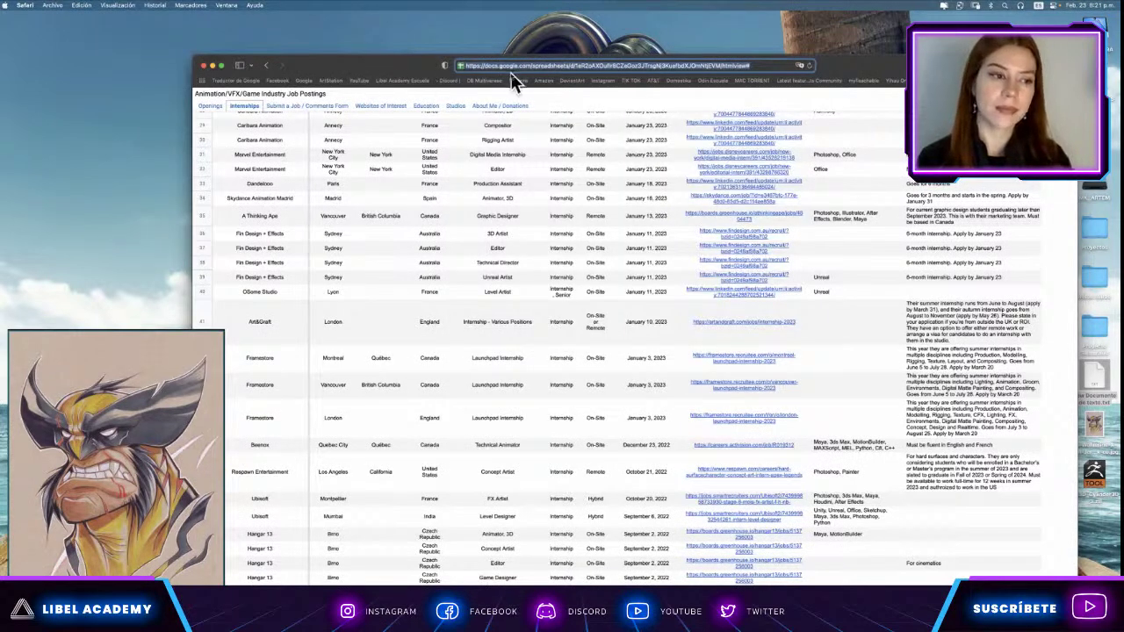
# Switch from the Submit a Job / Comments Form sheet to Openings and scroll down the listings.
pyautogui.click(303, 108)
pyautogui.click(303, 107)
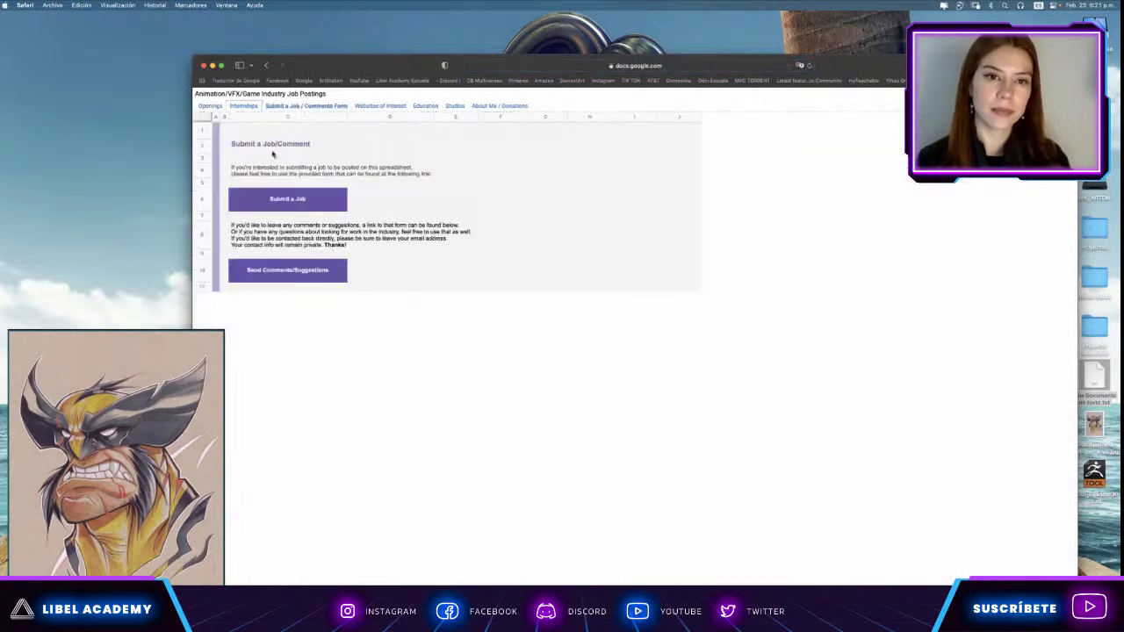
pyautogui.keyDown('ctrl'); pyautogui.scroll(5, 272, 154); pyautogui.keyUp('ctrl')
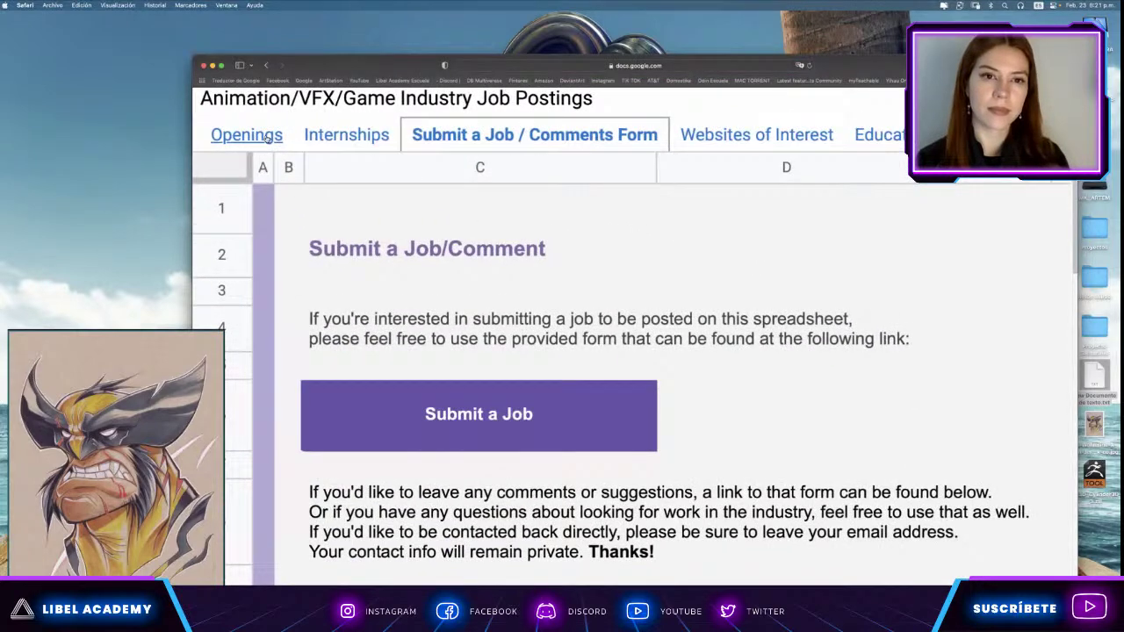
pyautogui.click(249, 137)
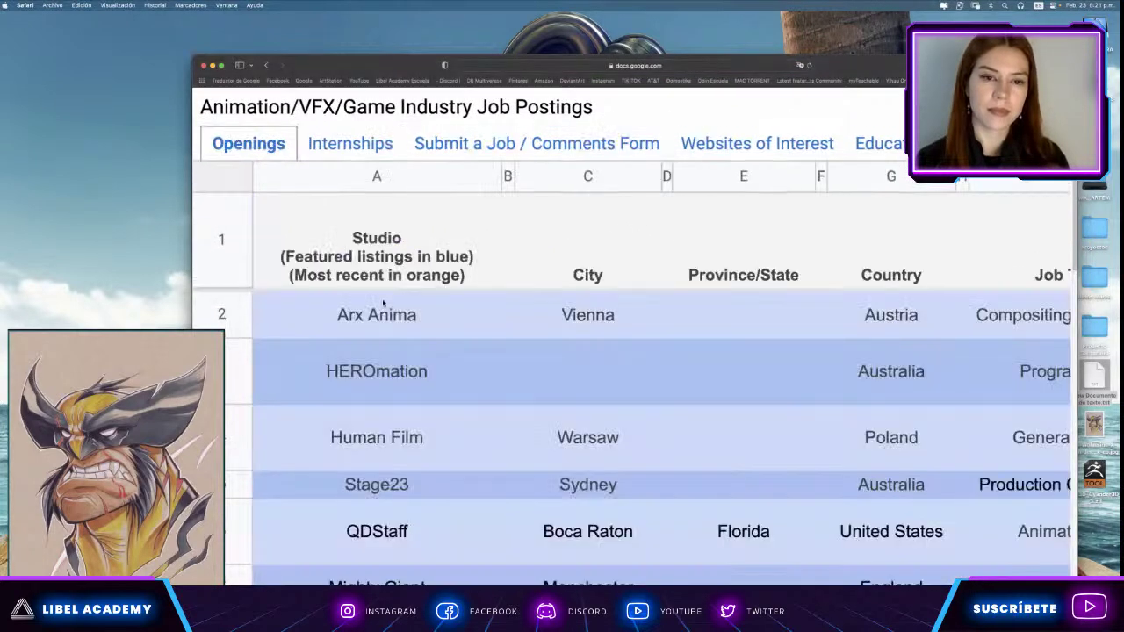
pyautogui.scroll(-5, 374, 314)
pyautogui.scroll(-2, 374, 316)
pyautogui.scroll(-5, 374, 318)
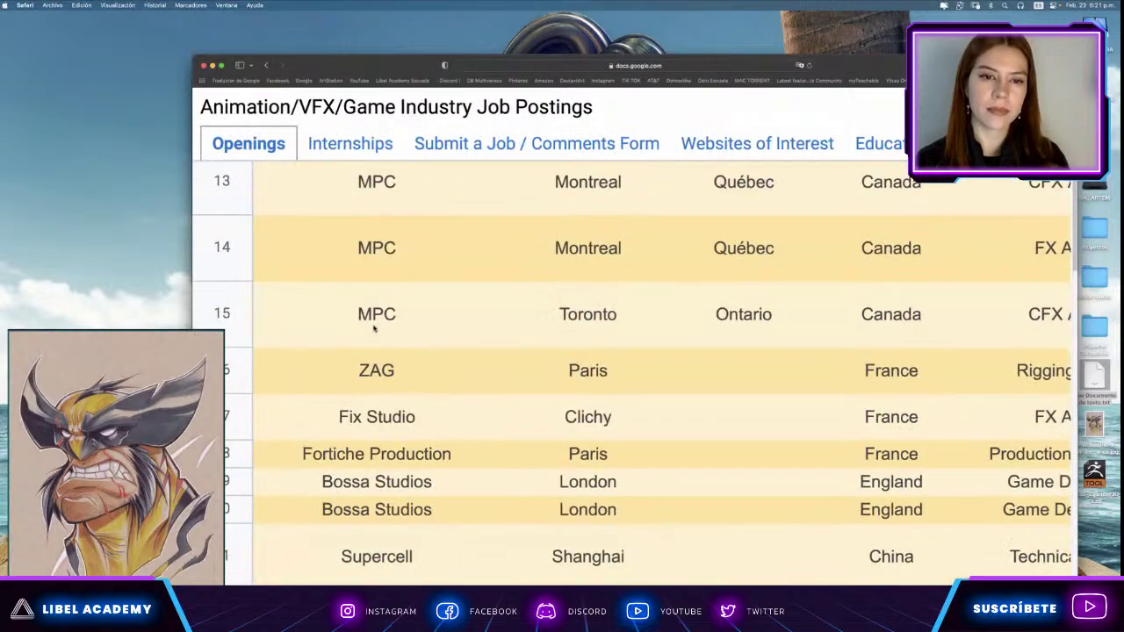
pyautogui.scroll(-1, 375, 325)
pyautogui.scroll(-2, 376, 326)
pyautogui.scroll(-2, 387, 395)
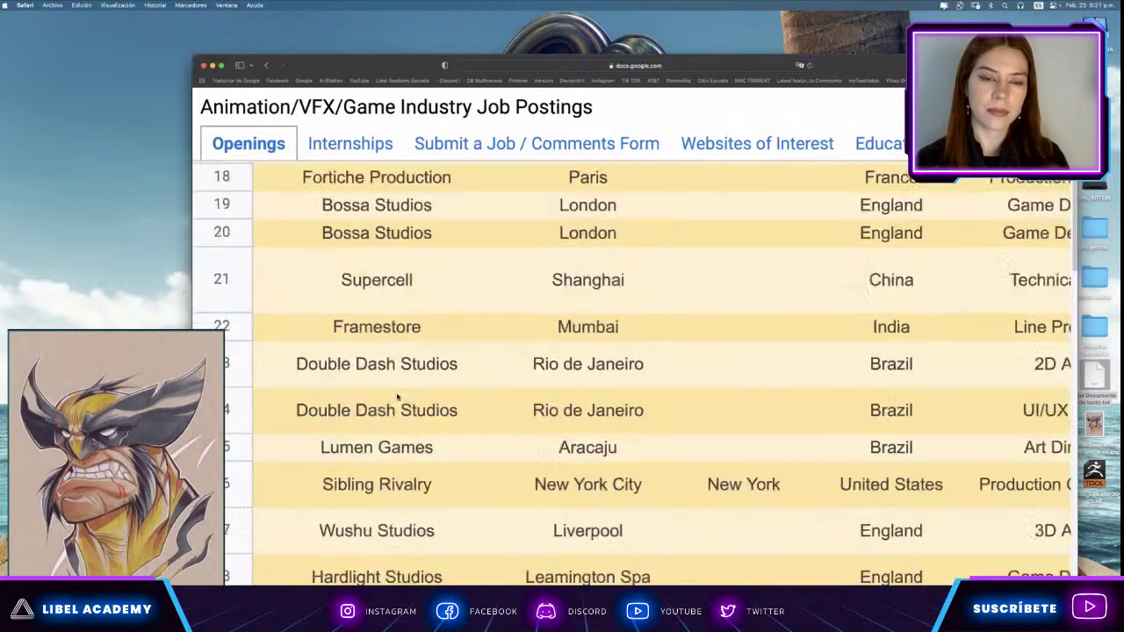
pyautogui.scroll(-5, 396, 395)
# Scroll right across the Openings table's columns and further down its studio job postings.
pyautogui.hscroll(2, 521, 401)
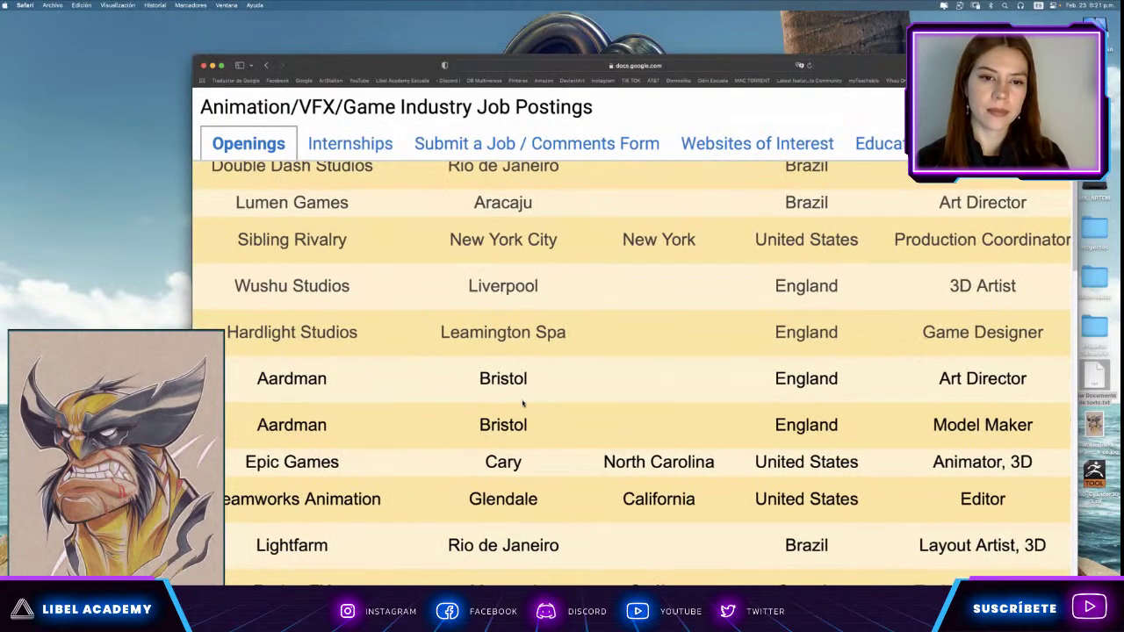
pyautogui.hscroll(3, 522, 401)
pyautogui.hscroll(4, 524, 402)
pyautogui.hscroll(2, 589, 401)
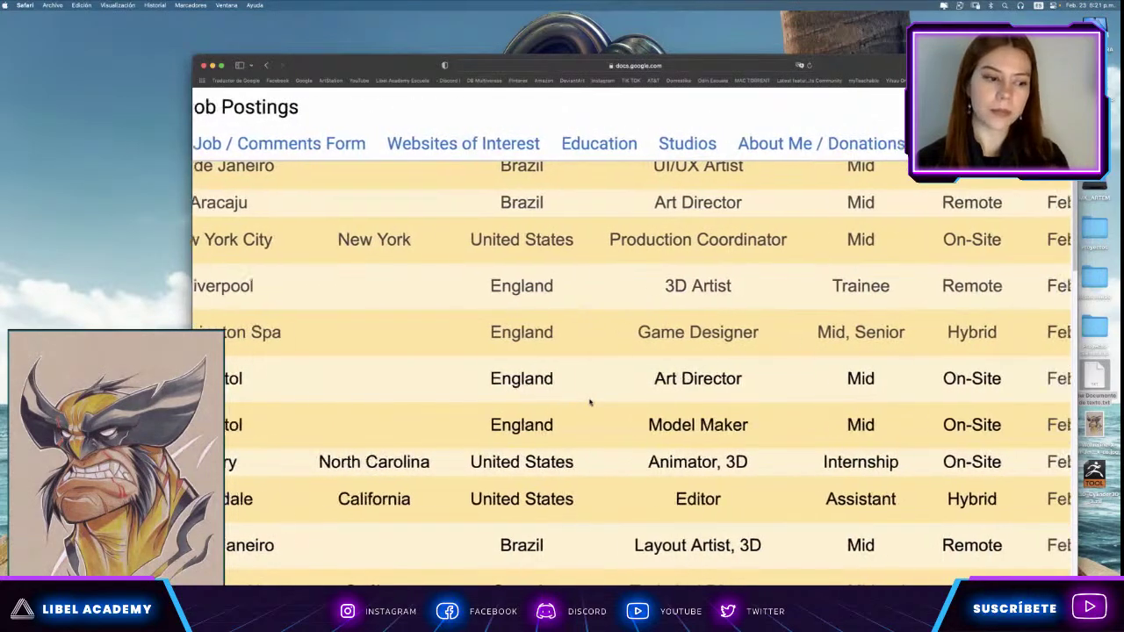
pyautogui.hscroll(2, 589, 402)
pyautogui.hscroll(4, 673, 281)
pyautogui.hscroll(4, 773, 356)
pyautogui.hscroll(3, 772, 355)
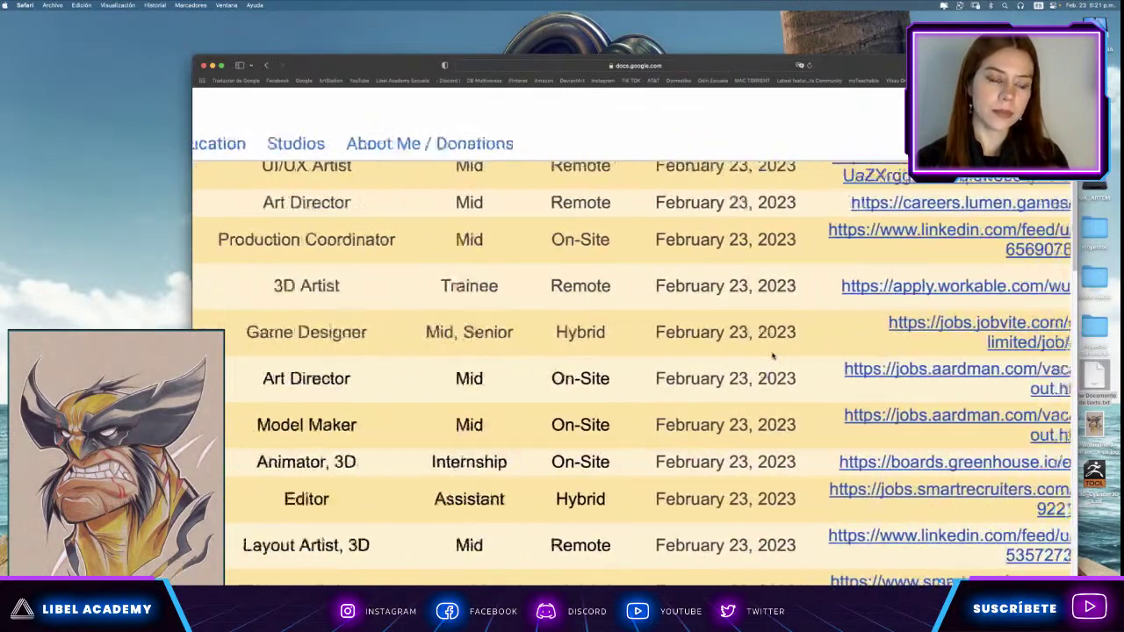
pyautogui.hscroll(2, 774, 356)
pyautogui.hscroll(3, 774, 356)
pyautogui.hscroll(4, 773, 355)
pyautogui.hscroll(4, 774, 355)
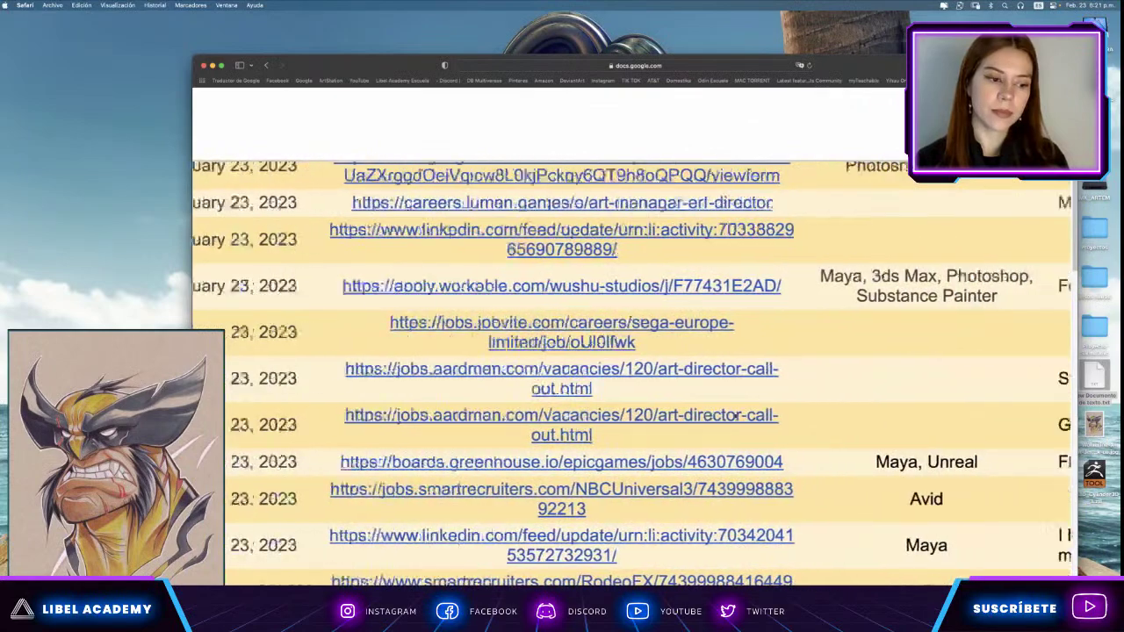
pyautogui.hscroll(4, 755, 387)
pyautogui.hscroll(2, 735, 415)
pyautogui.scroll(-2, 734, 415)
pyautogui.scroll(-2, 735, 415)
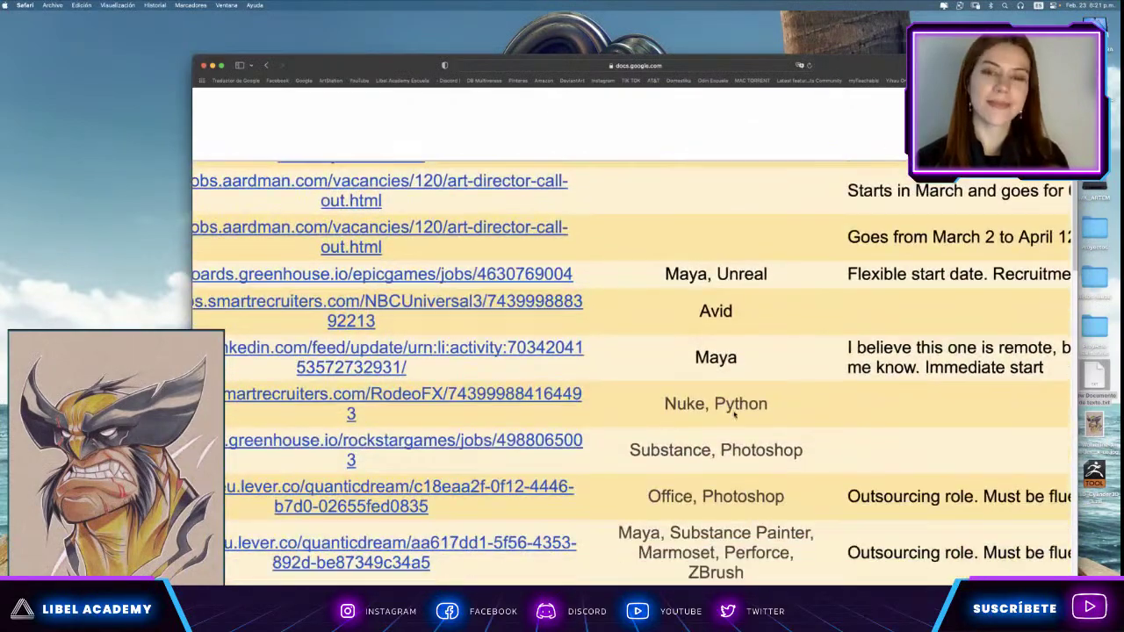
pyautogui.scroll(-2, 735, 414)
pyautogui.scroll(-4, 735, 415)
pyautogui.scroll(-2, 735, 416)
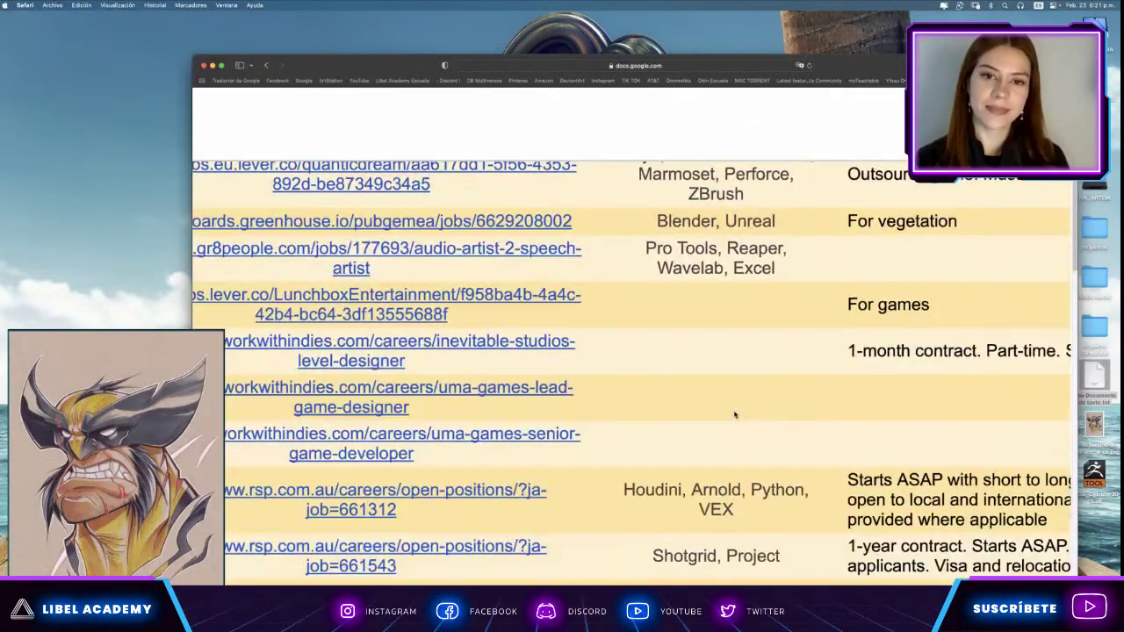
pyautogui.scroll(-2, 735, 415)
pyautogui.scroll(-2, 735, 414)
pyautogui.scroll(-2, 735, 414)
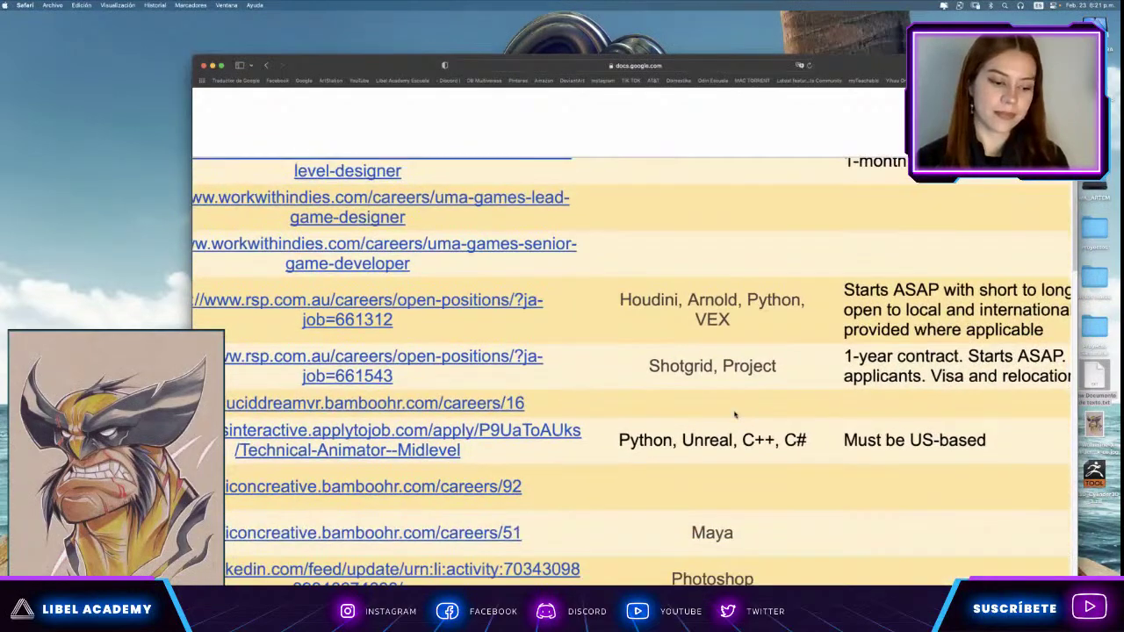
pyautogui.hscroll(2, 735, 414)
pyautogui.scroll(-1, 735, 415)
pyautogui.keyDown('ctrl'); pyautogui.scroll(-3, 632, 343); pyautogui.keyUp('ctrl')
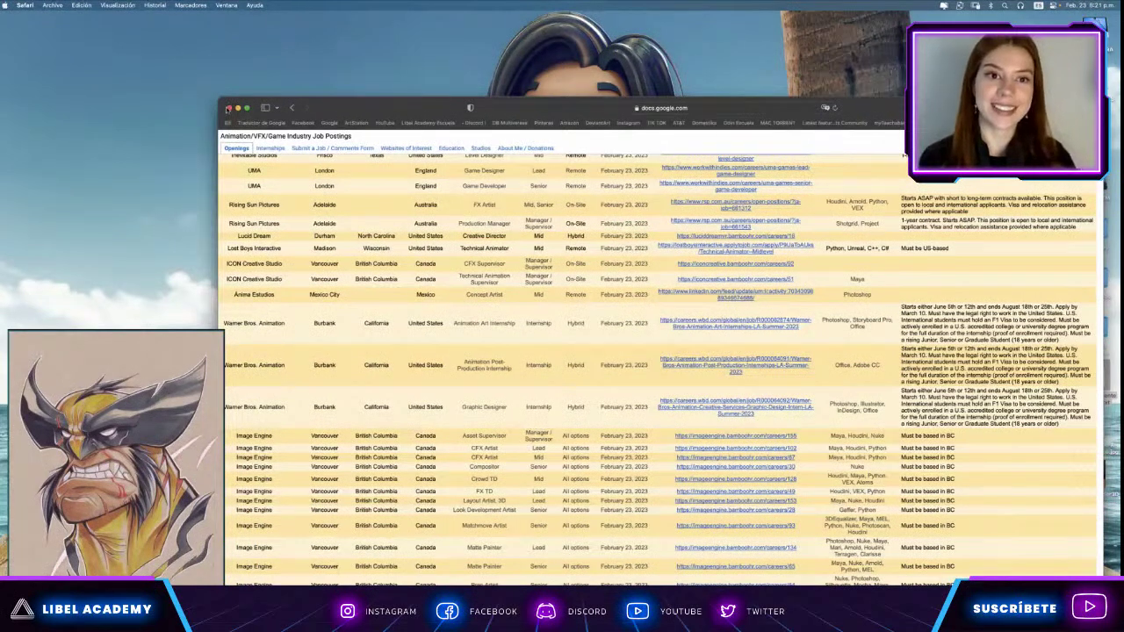
# Close the Safari window holding the job postings spreadsheet.
pyautogui.click(228, 107)
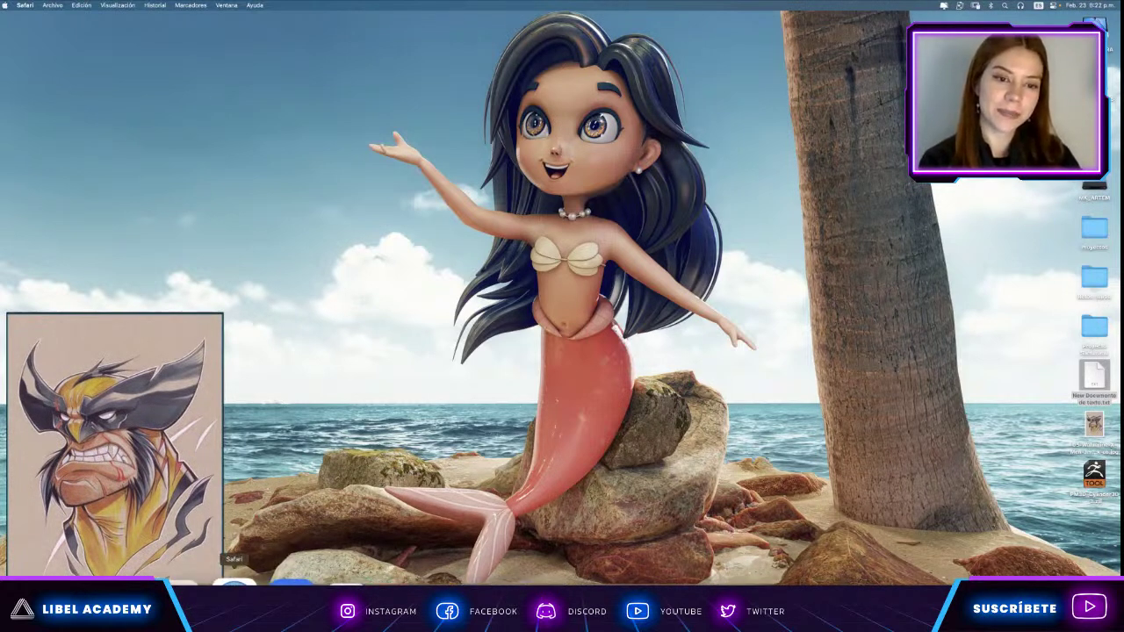
# Open Proyecto Santurario from Escritorio and quickly preview its first Unreal Editor mp4.
pyautogui.click(142, 583)
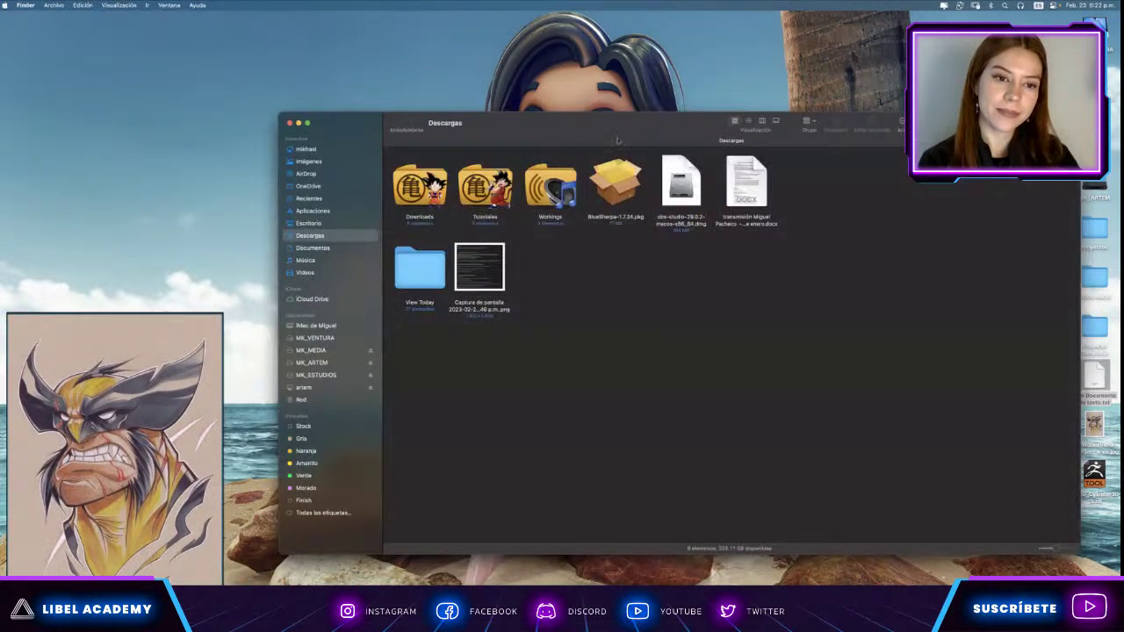
pyautogui.moveTo(618, 139); pyautogui.dragTo(531, 104)
pyautogui.click(269, 207)
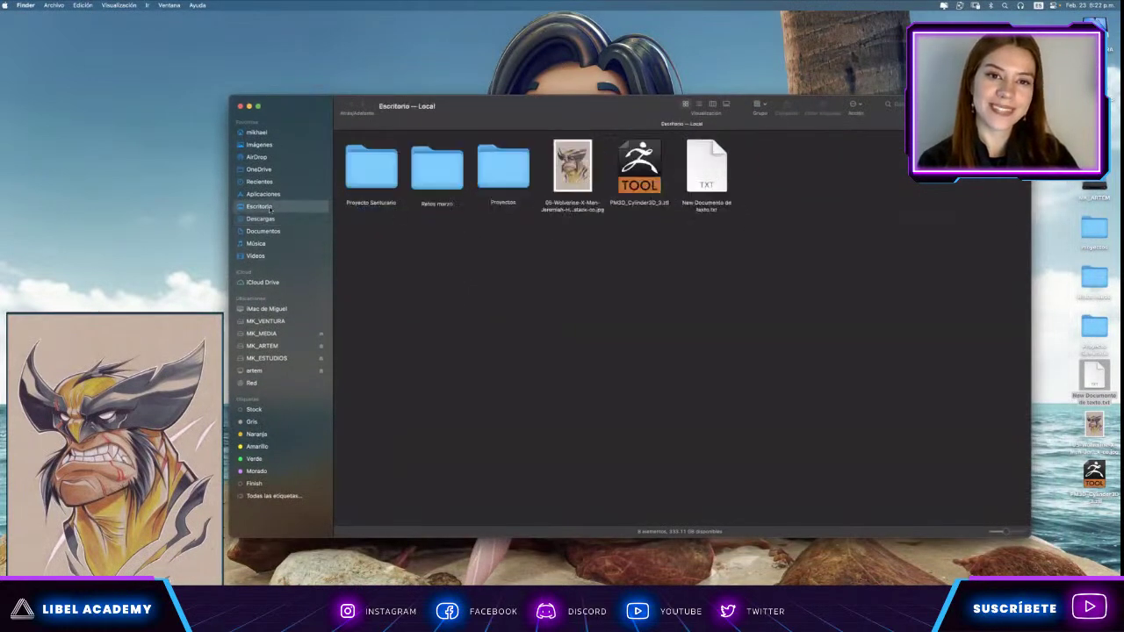
pyautogui.doubleClick(387, 170)
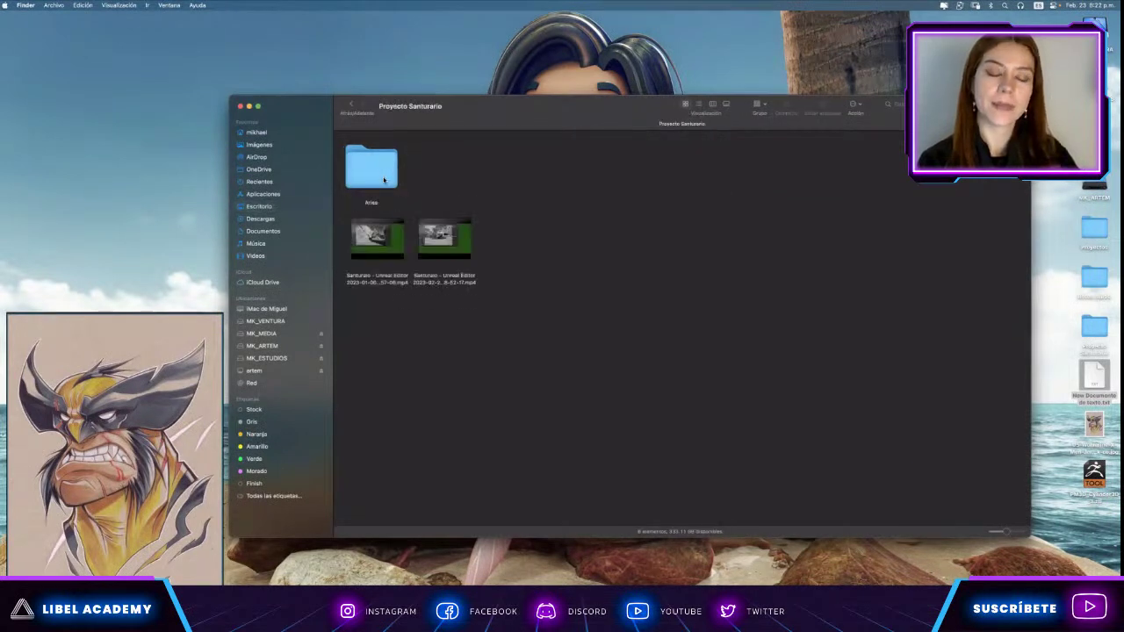
pyautogui.click(395, 241)
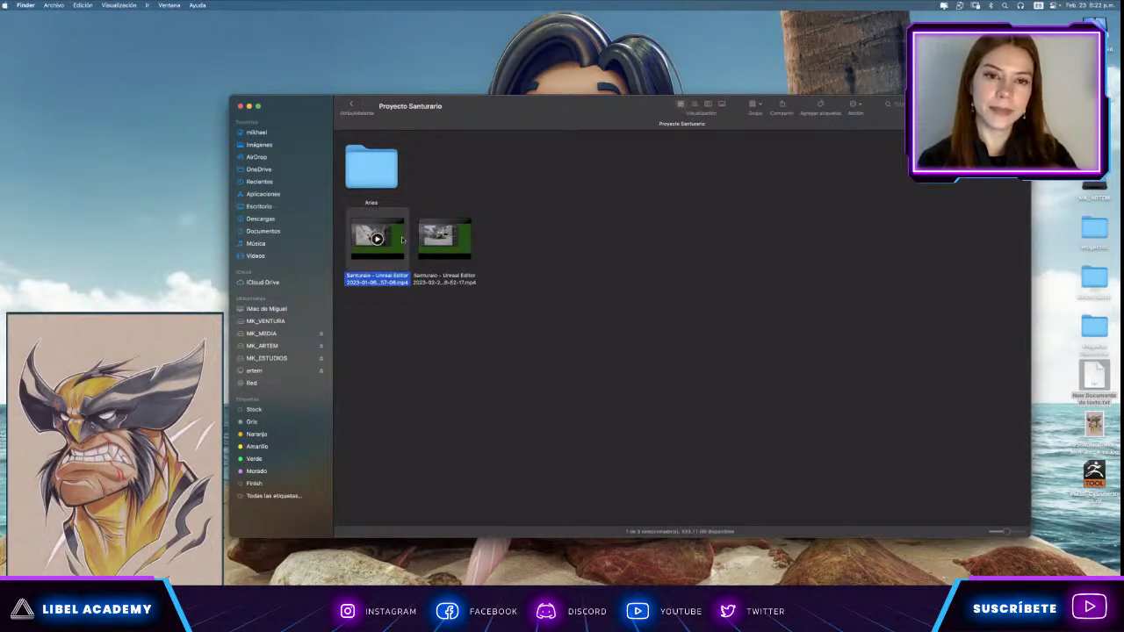
pyautogui.press('space')
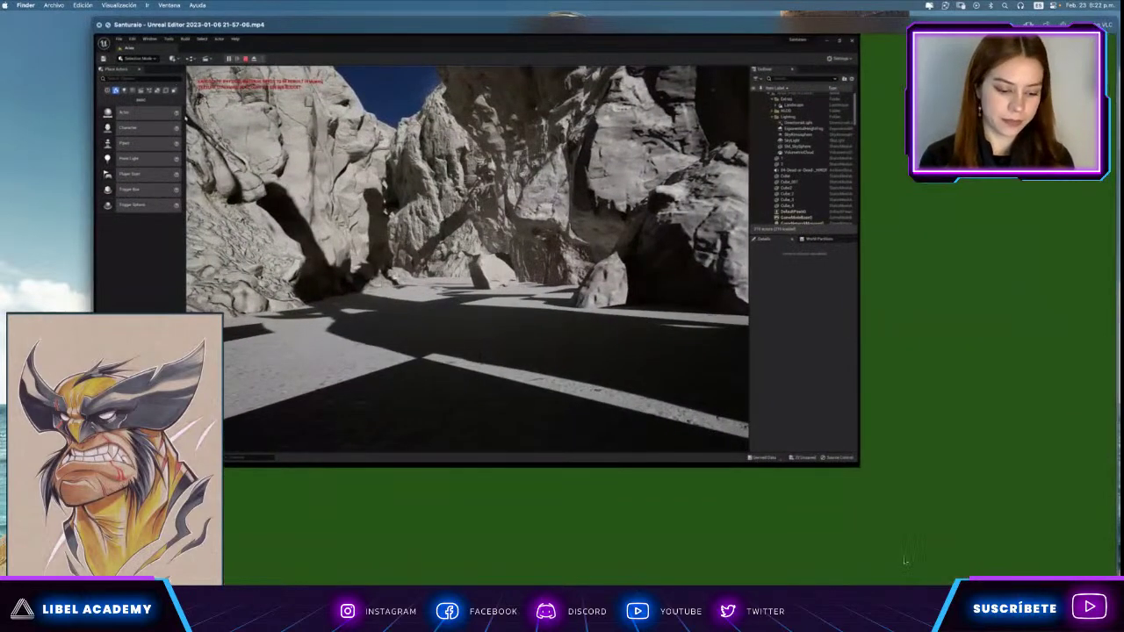
pyautogui.press('space')
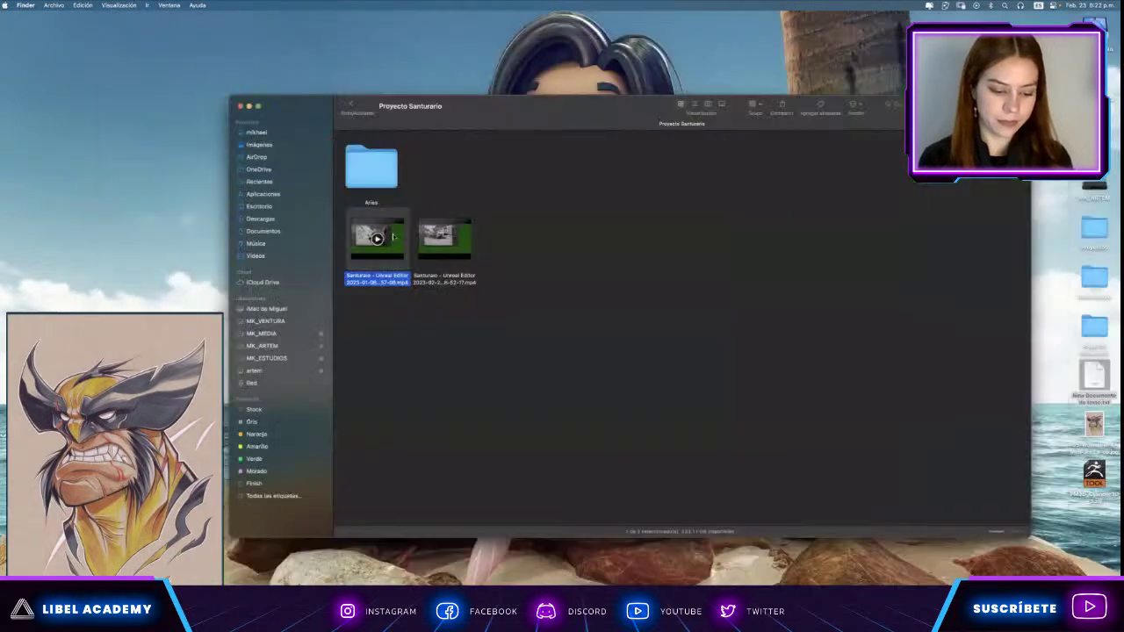
# Play the first Santurario recording in VLC, skip ahead to the temple scene, then close it and return to Escritorio.
pyautogui.doubleClick(394, 237)
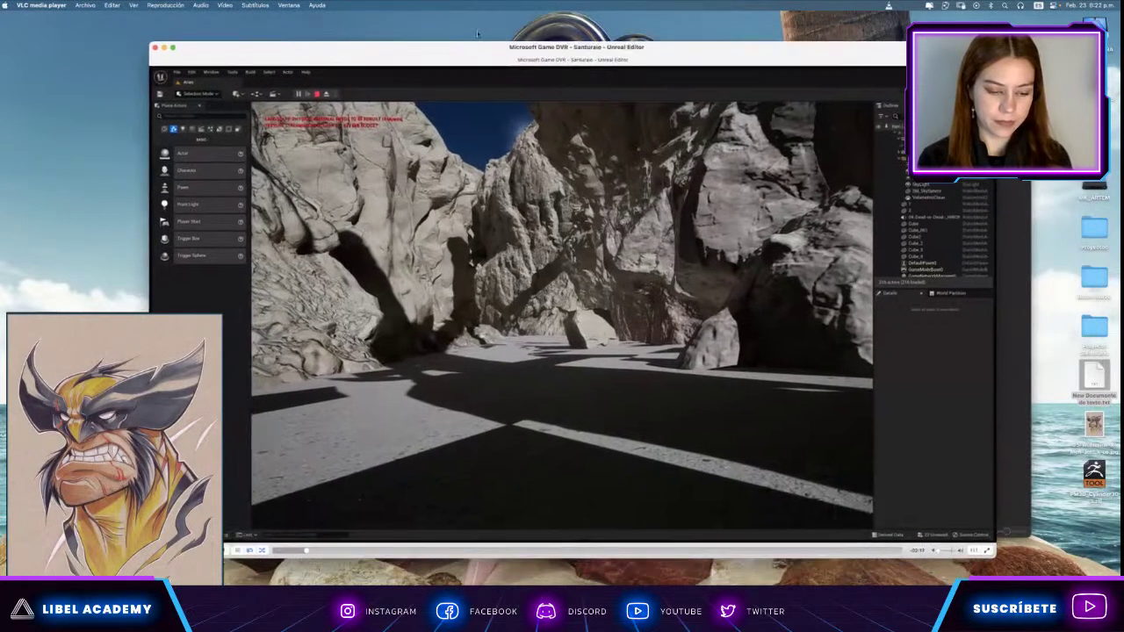
pyautogui.moveTo(489, 54); pyautogui.dragTo(538, 26)
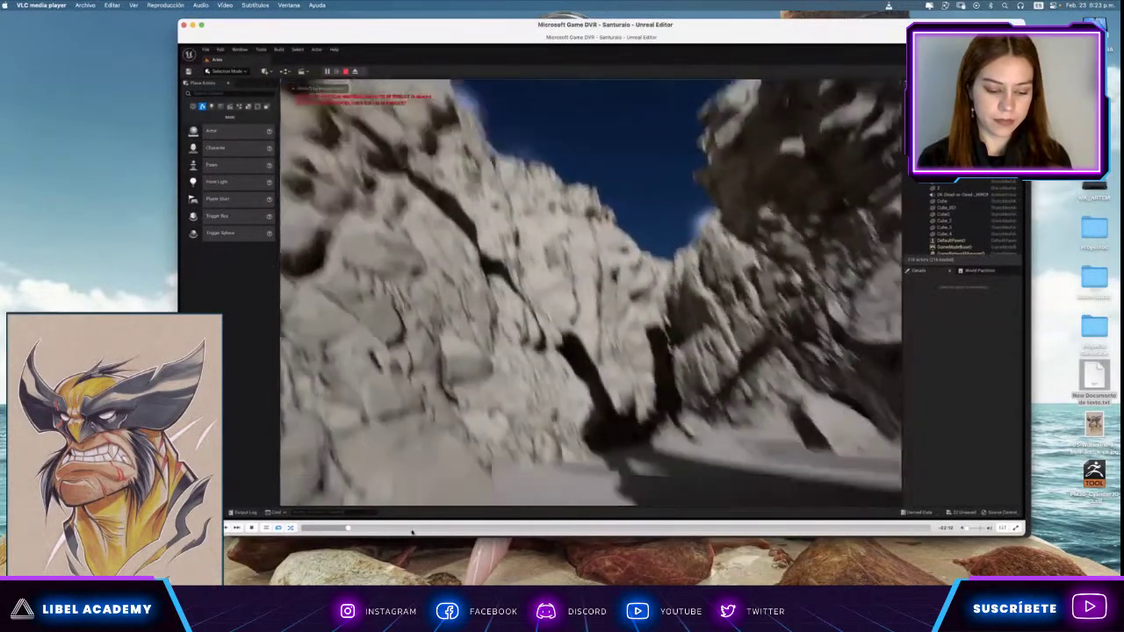
pyautogui.click(412, 529)
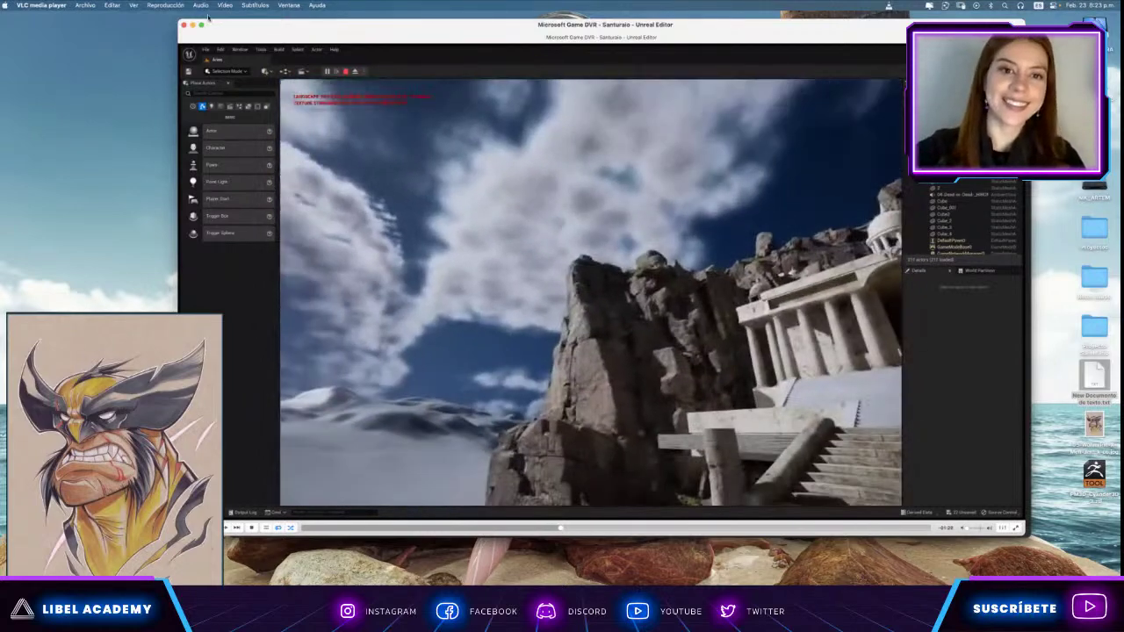
pyautogui.click(183, 25)
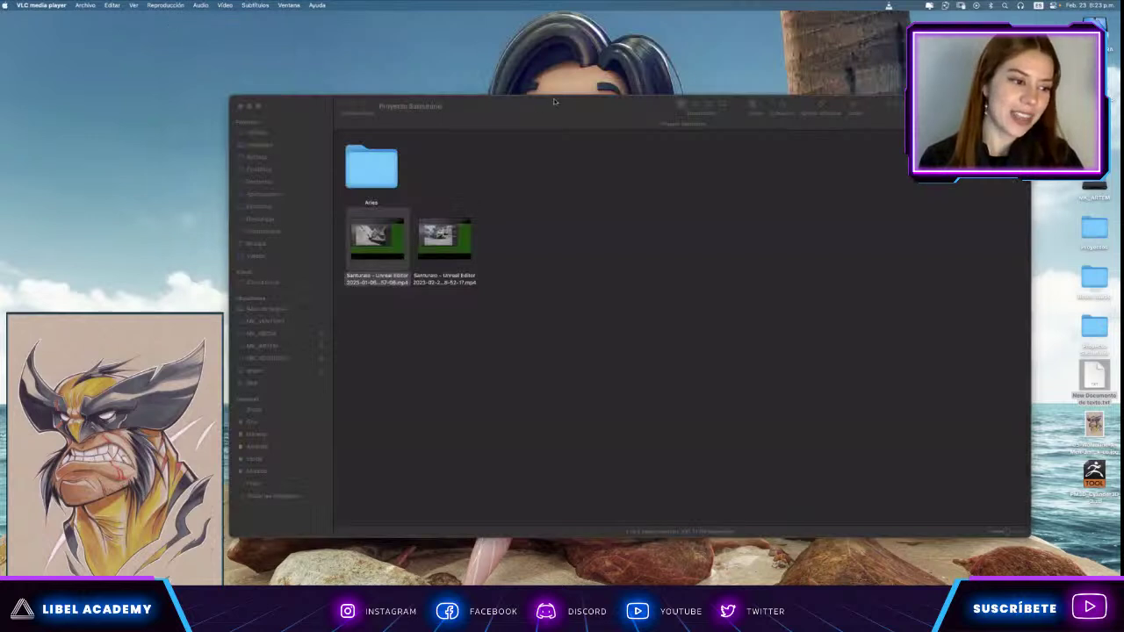
pyautogui.click(332, 82)
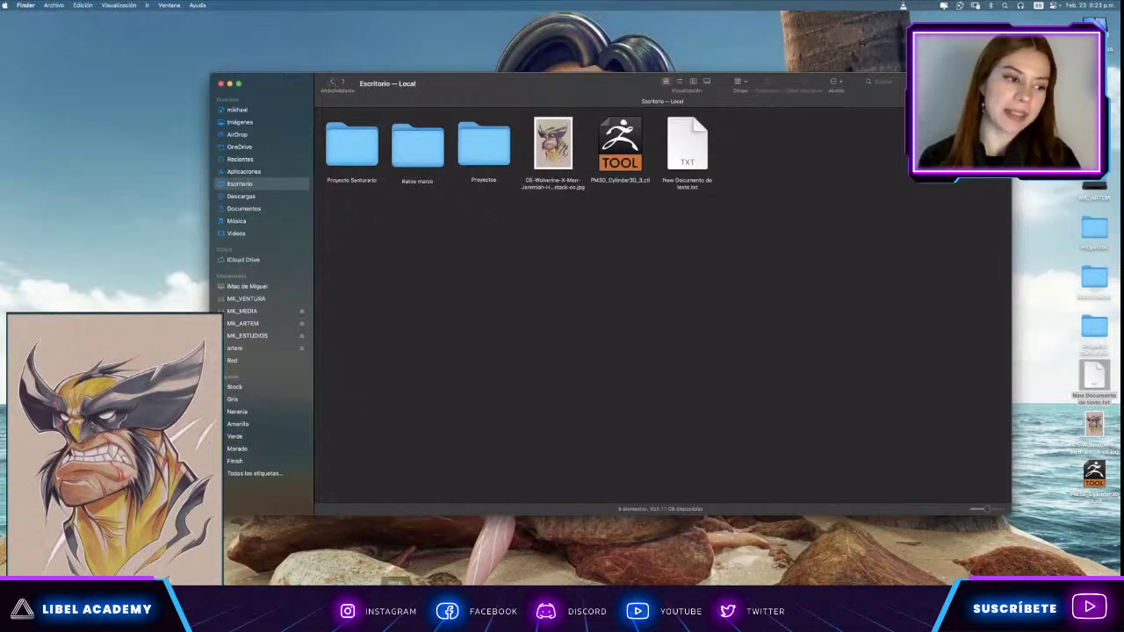
# Bring Safari forward and open ArtStation's Trending homepage from the Favorites start page.
pyautogui.click(344, 561)
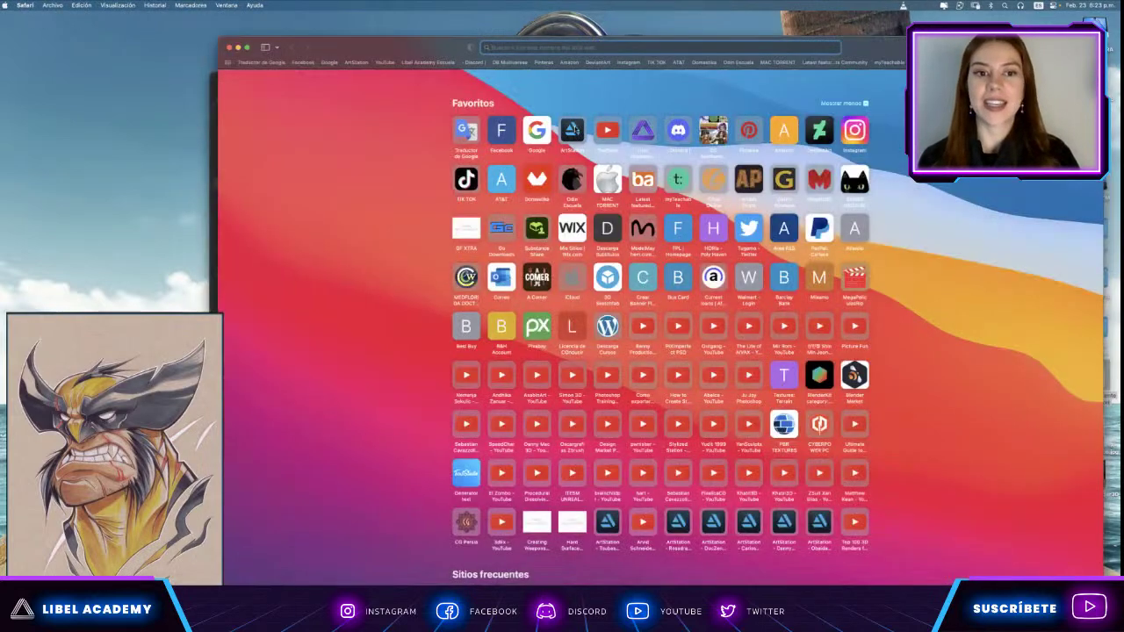
pyautogui.click(572, 130)
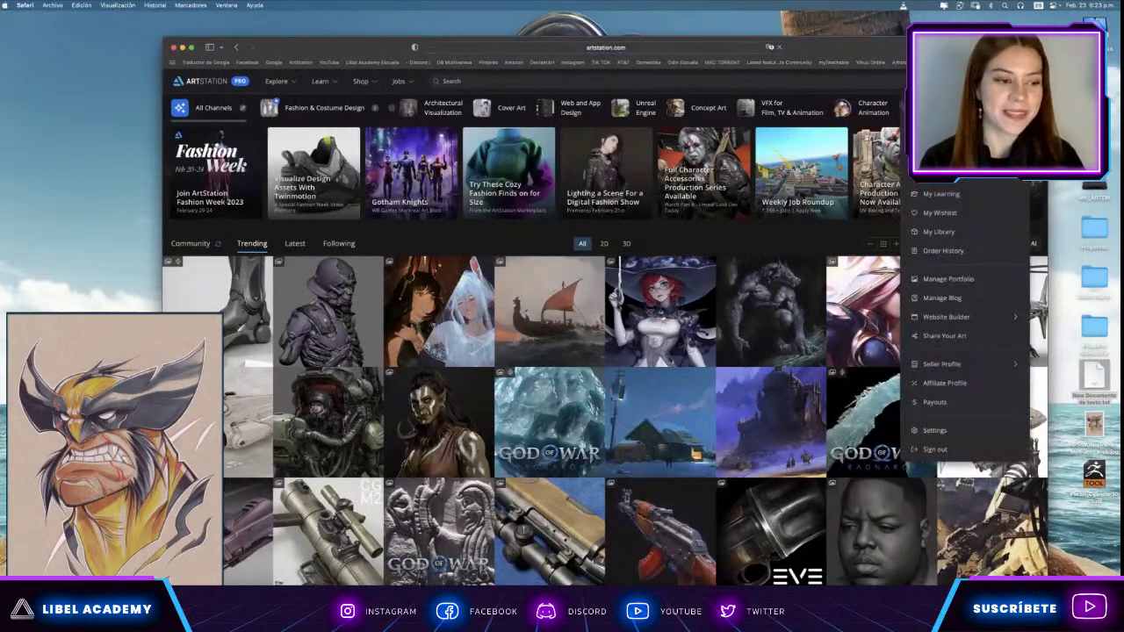
# Open the artist's ArtStation profile and quit PureRef without saving.
pyautogui.click(939, 175)
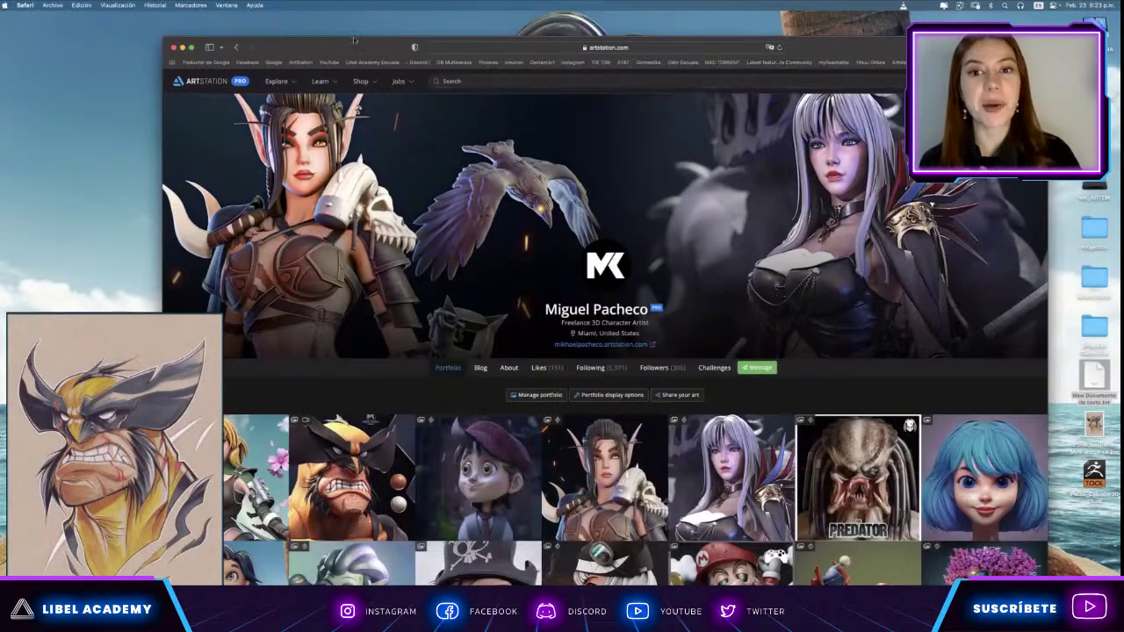
pyautogui.click(143, 375)
pyautogui.press('super+q')
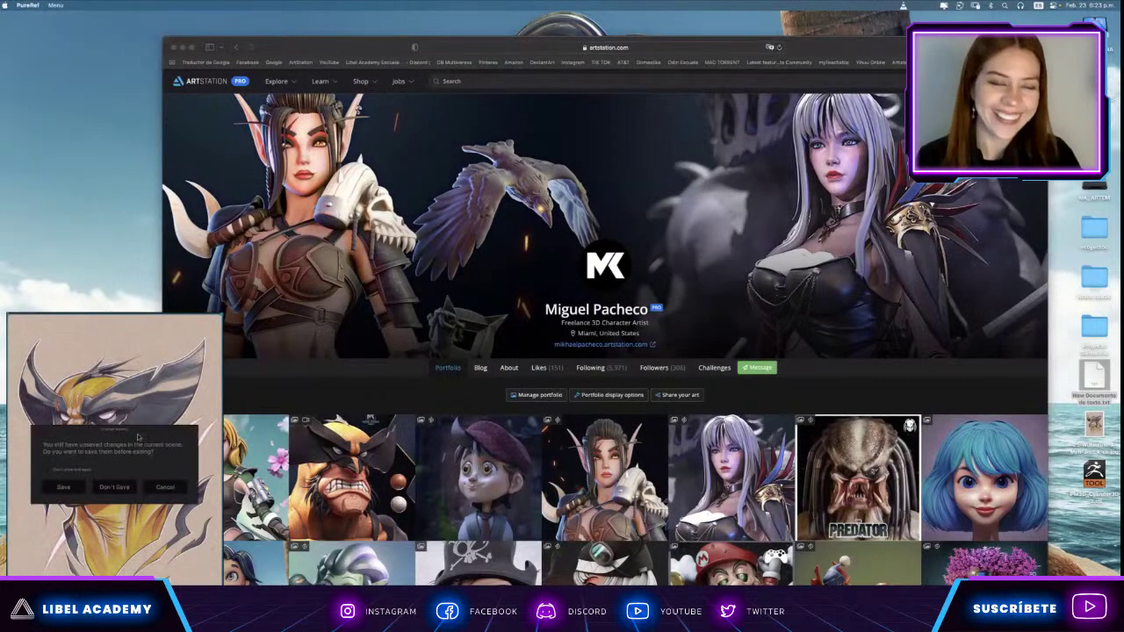
pyautogui.click(114, 486)
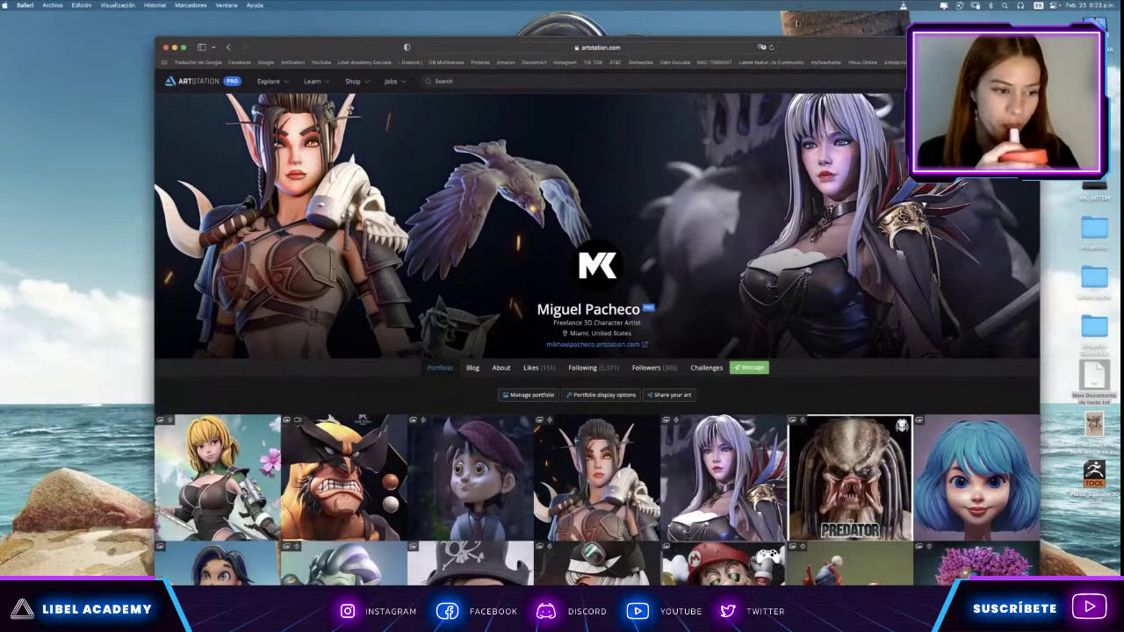
# Scroll through the 3D character artist's portfolio grid, then open a new Favorites tab.
pyautogui.moveTo(572, 75); pyautogui.dragTo(530, 58)
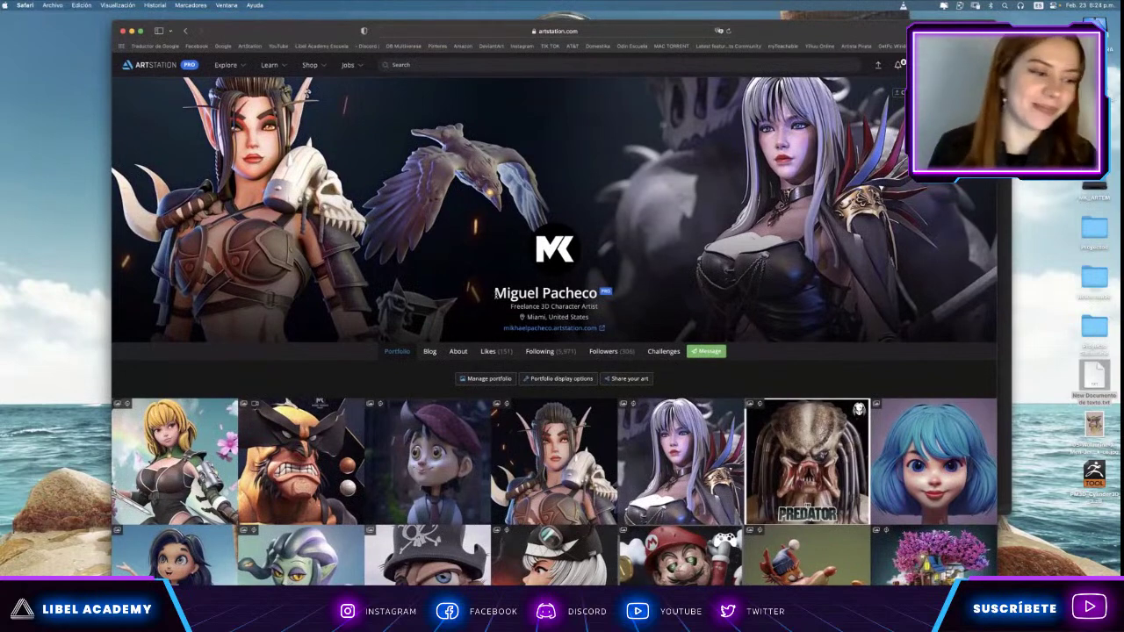
pyautogui.scroll(-5, 604, 295)
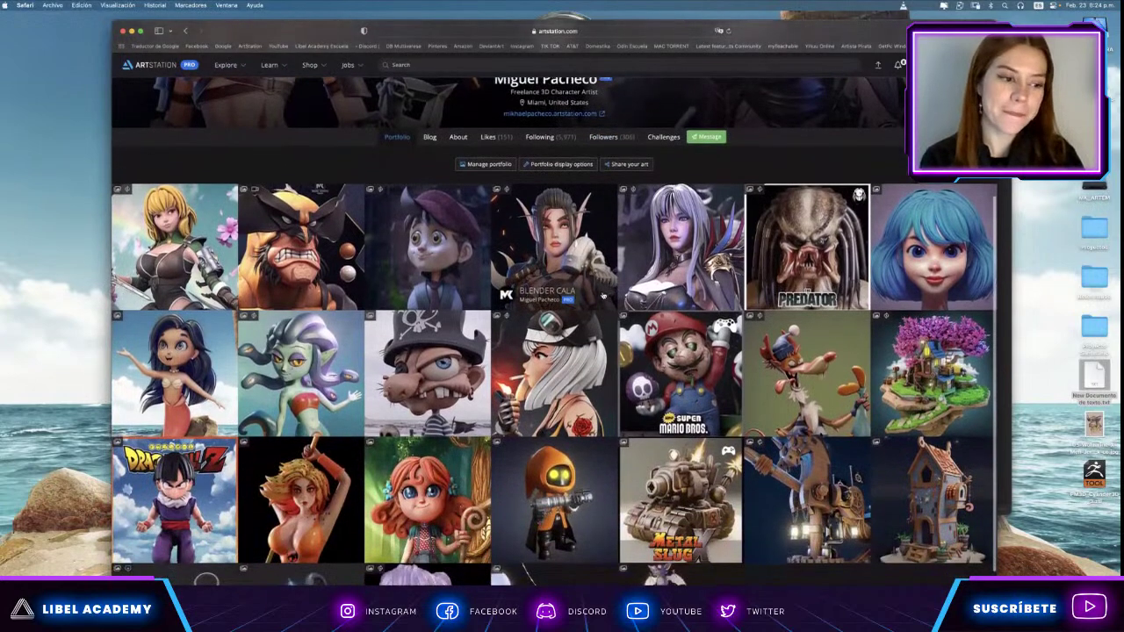
pyautogui.scroll(5, 854, 109)
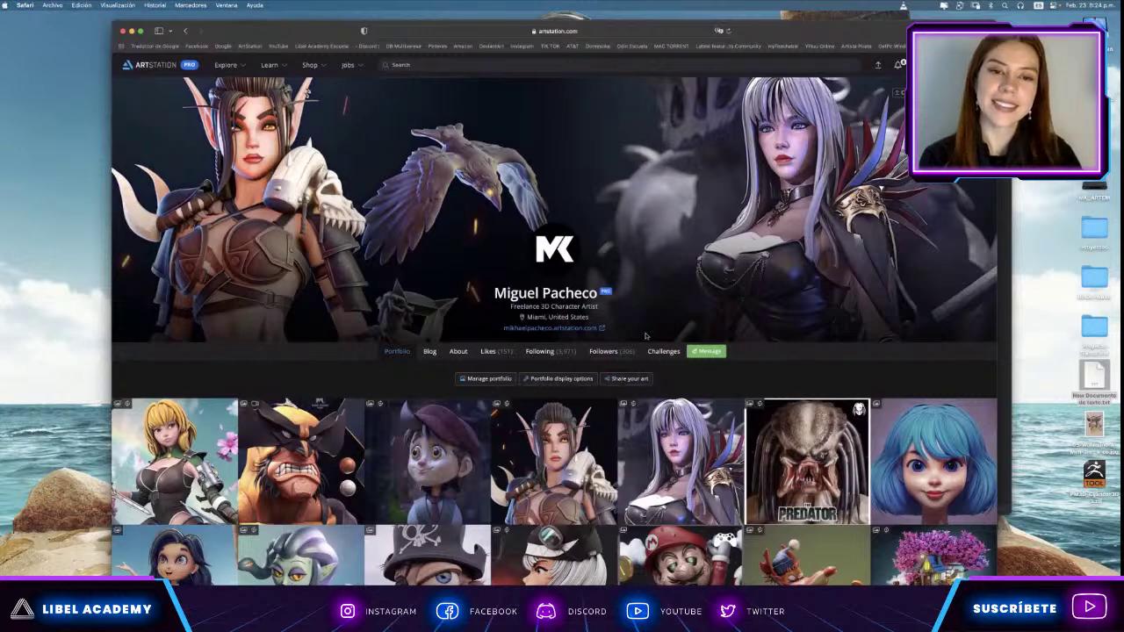
pyautogui.scroll(-2, 645, 335)
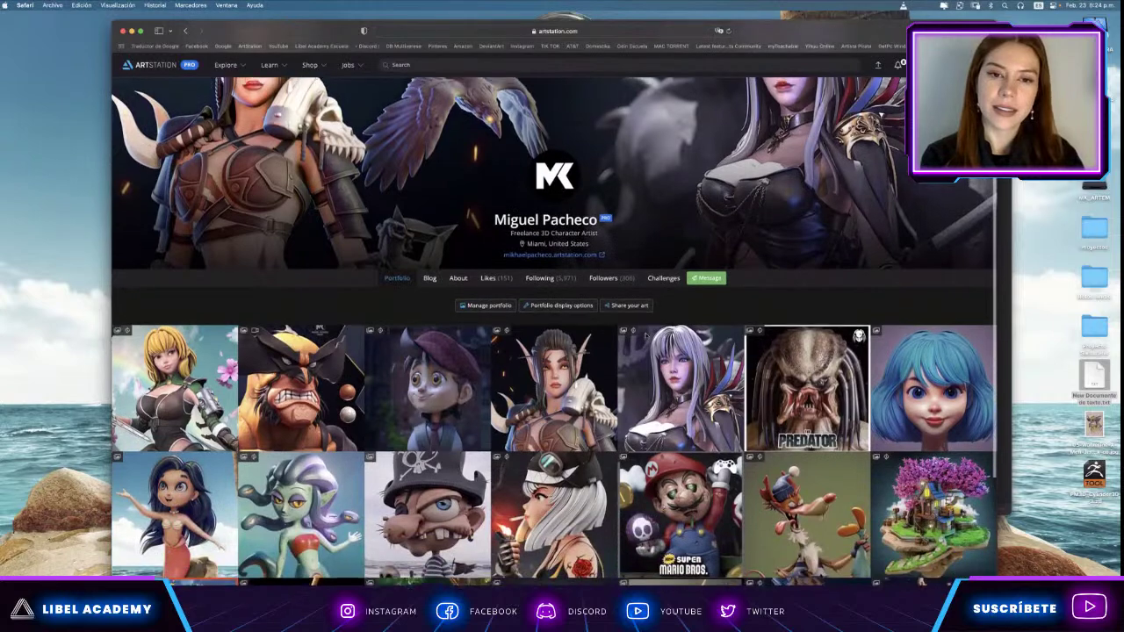
pyautogui.scroll(-3, 645, 335)
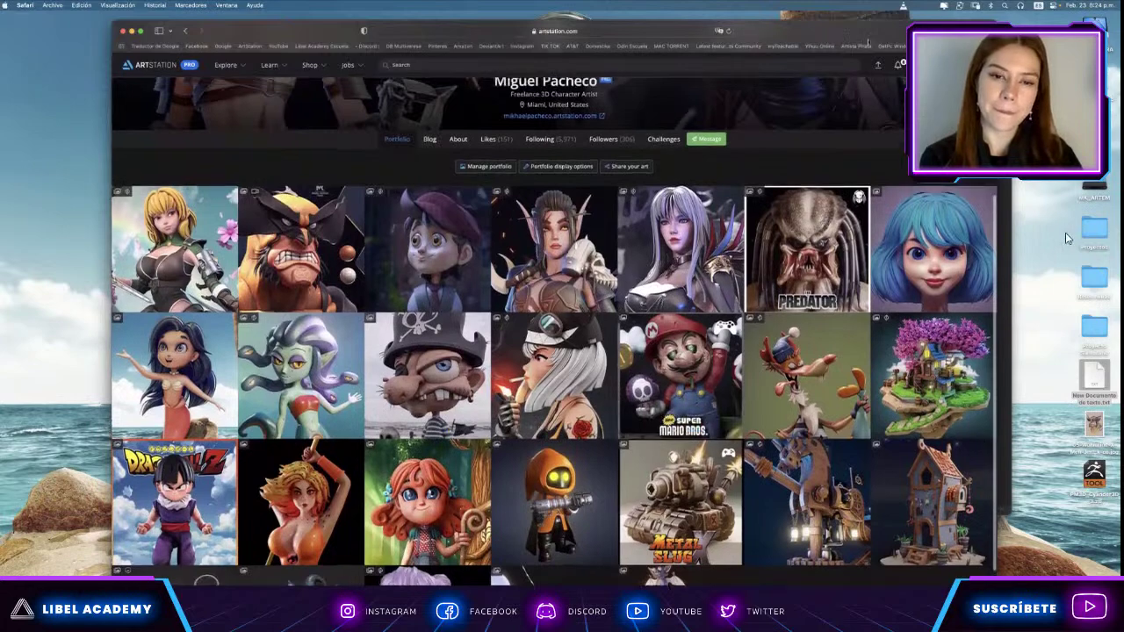
pyautogui.moveTo(868, 36); pyautogui.dragTo(823, 36)
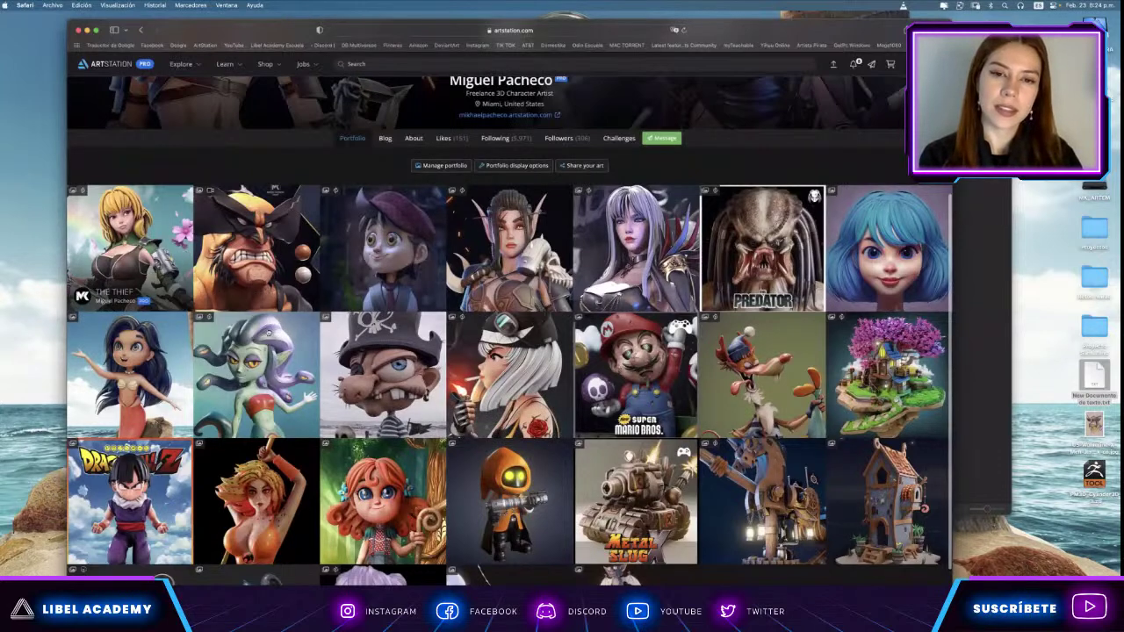
pyautogui.scroll(-2, 267, 327)
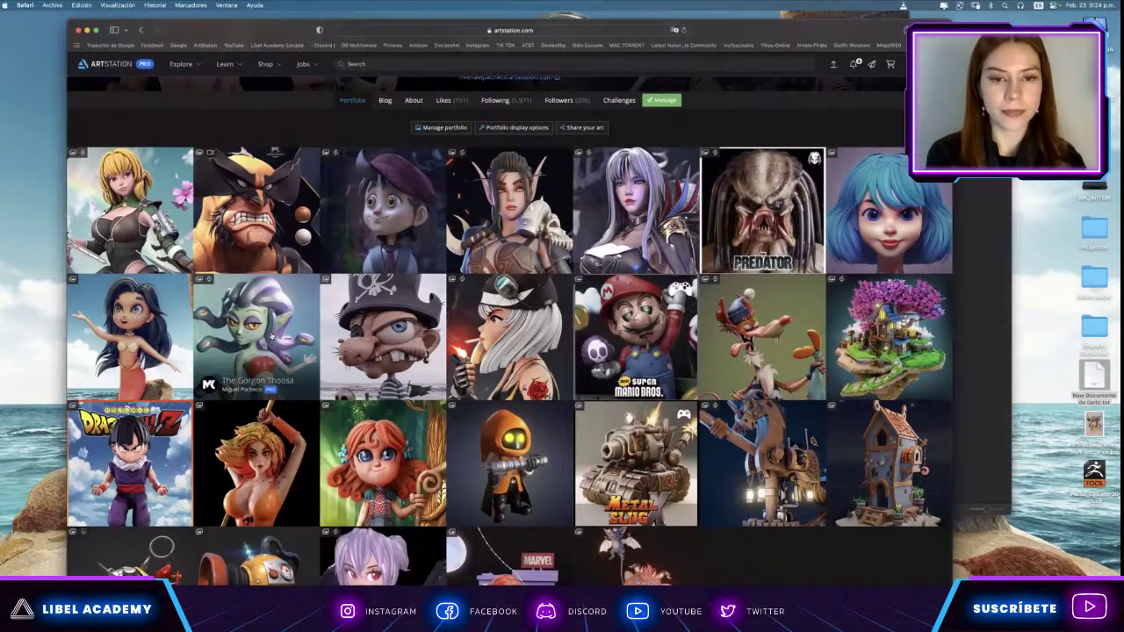
pyautogui.scroll(-1, 272, 334)
pyautogui.scroll(2, 423, 261)
pyautogui.scroll(1, 422, 260)
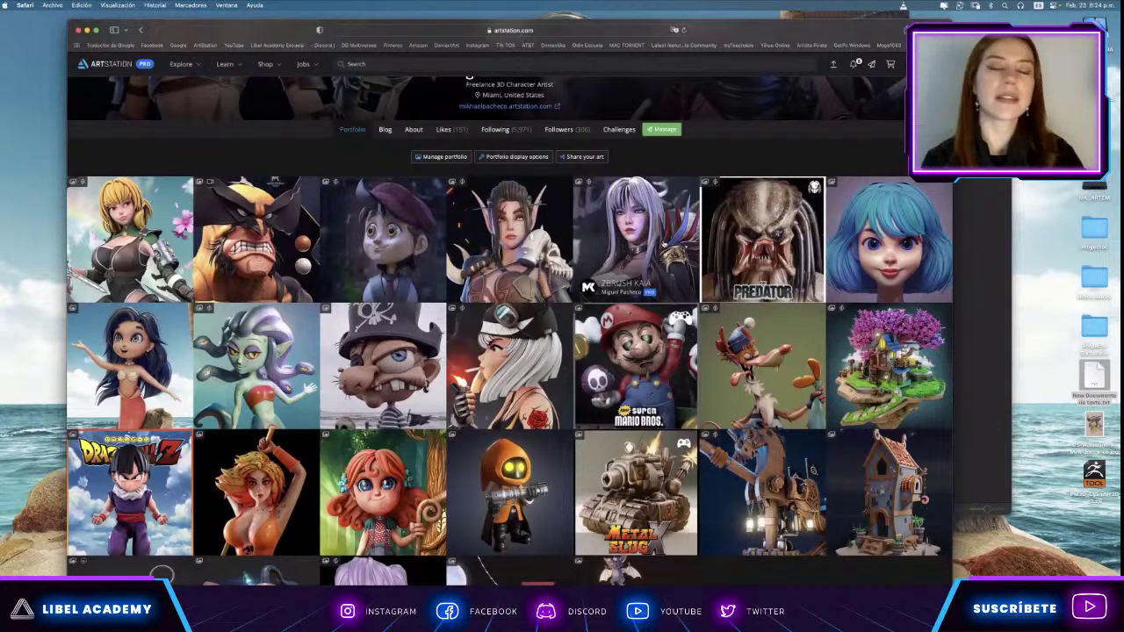
pyautogui.scroll(-2, 651, 277)
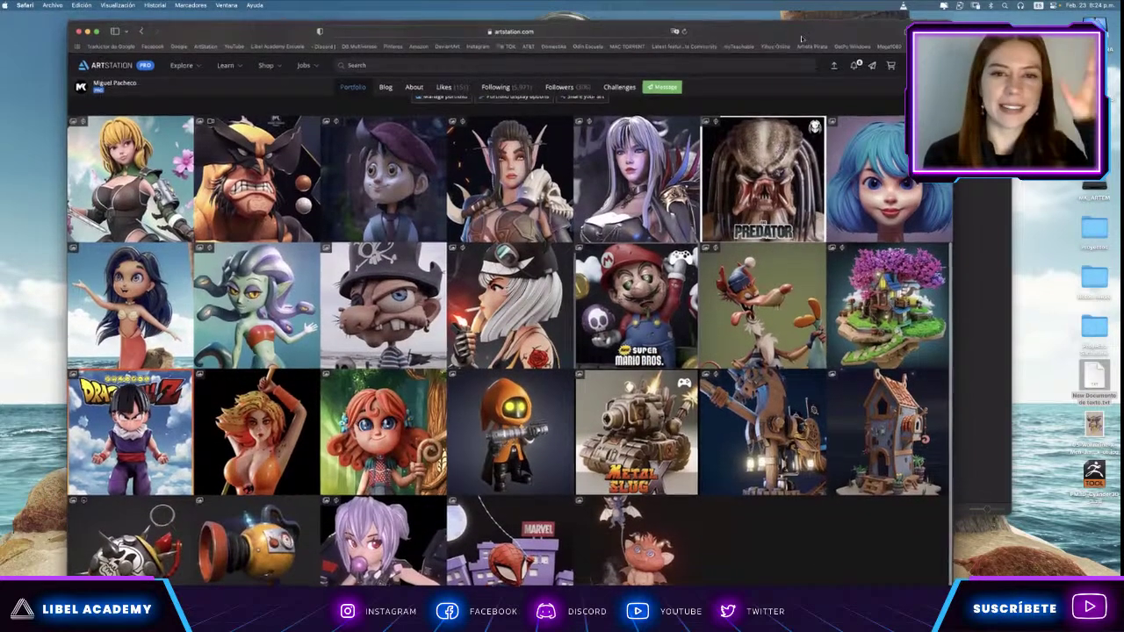
pyautogui.moveTo(798, 33); pyautogui.dragTo(807, 87)
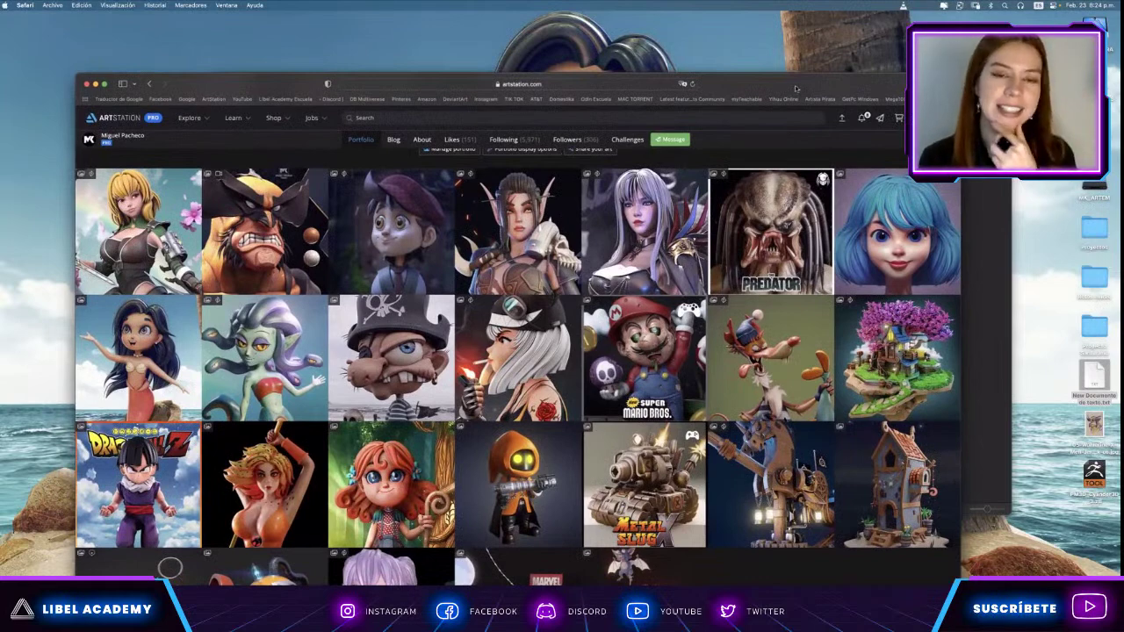
pyautogui.press('super+t')
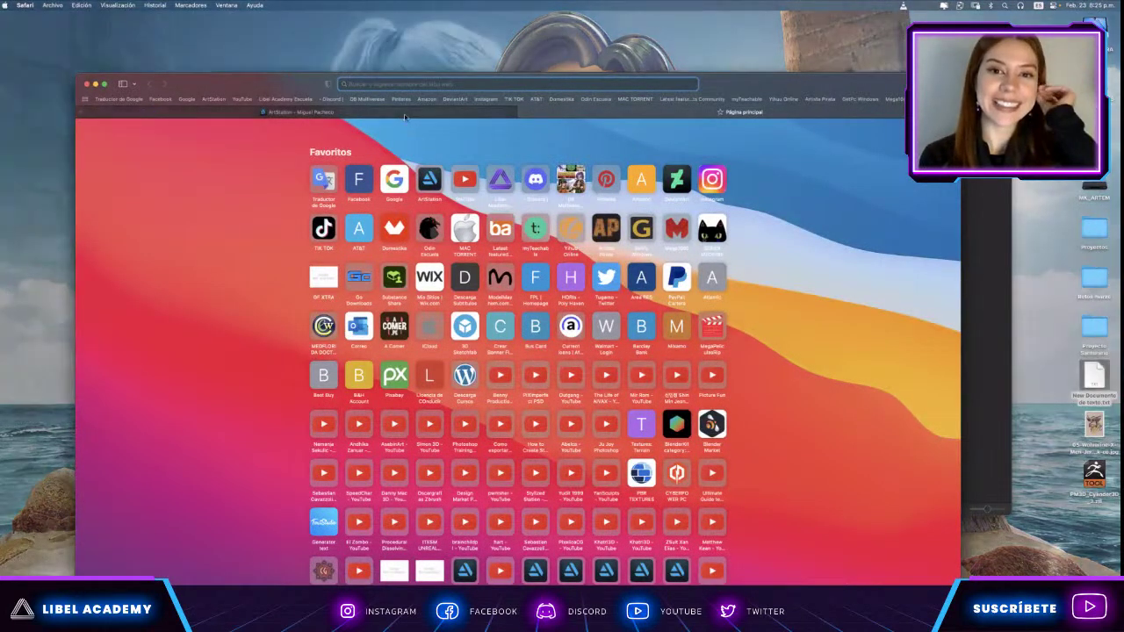
# Load Facebook's Groups page in the blank second browser tab.
pyautogui.click(472, 114)
pyautogui.hotkey('ctrl', 'Tab')
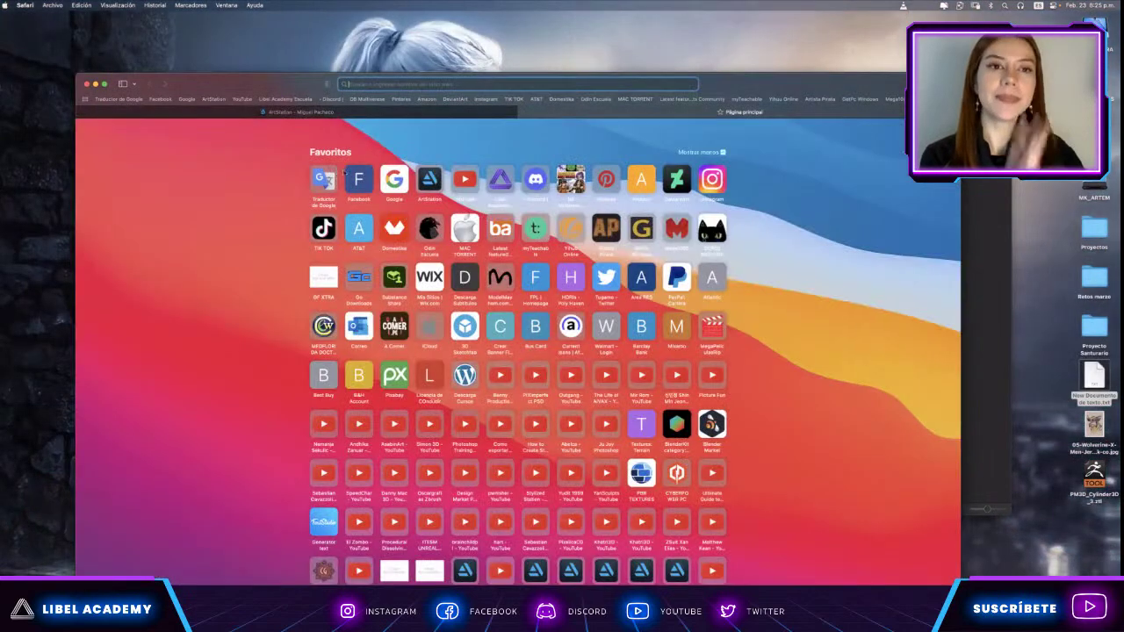
pyautogui.press('super+v')
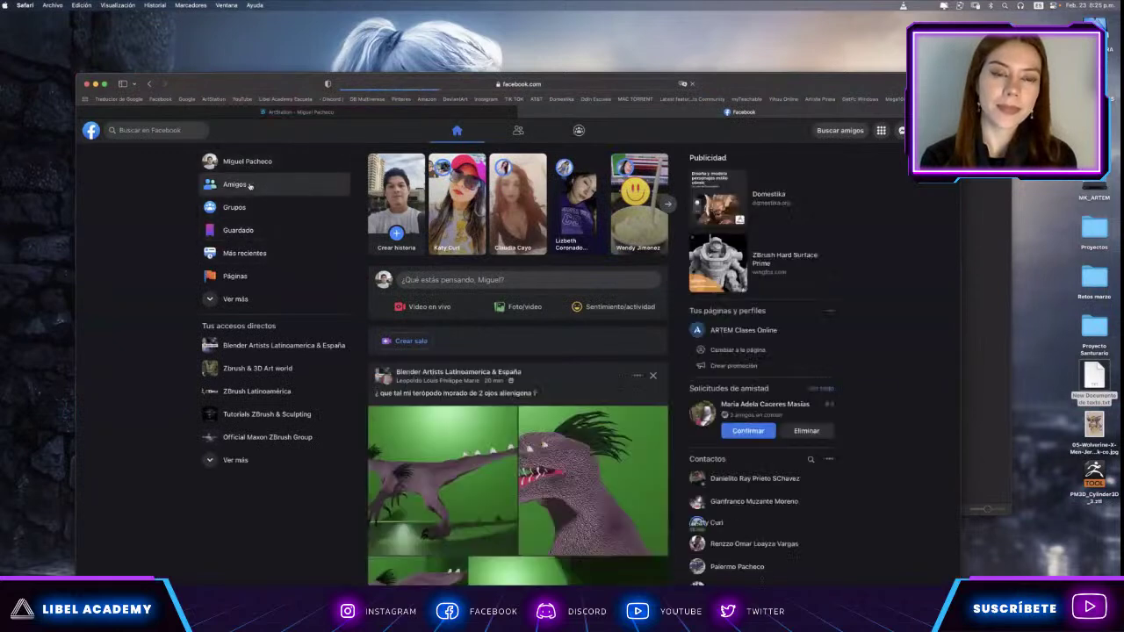
pyautogui.click(244, 207)
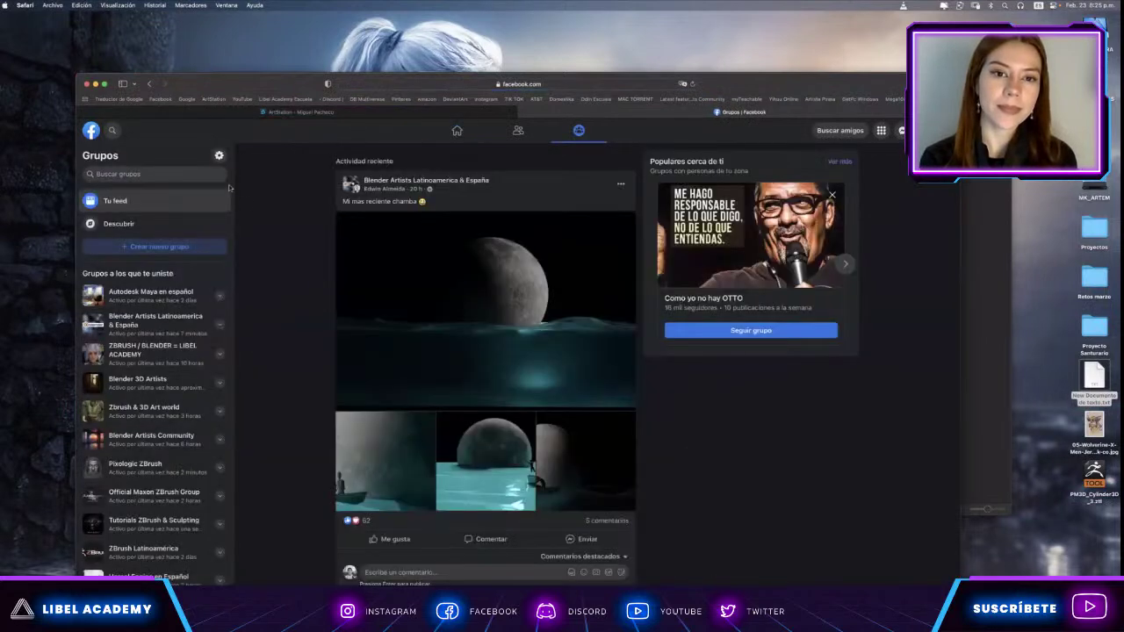
# Search the Facebook groups for 'maya', then for 'artem'.
pyautogui.click(132, 175)
pyautogui.write('maya')
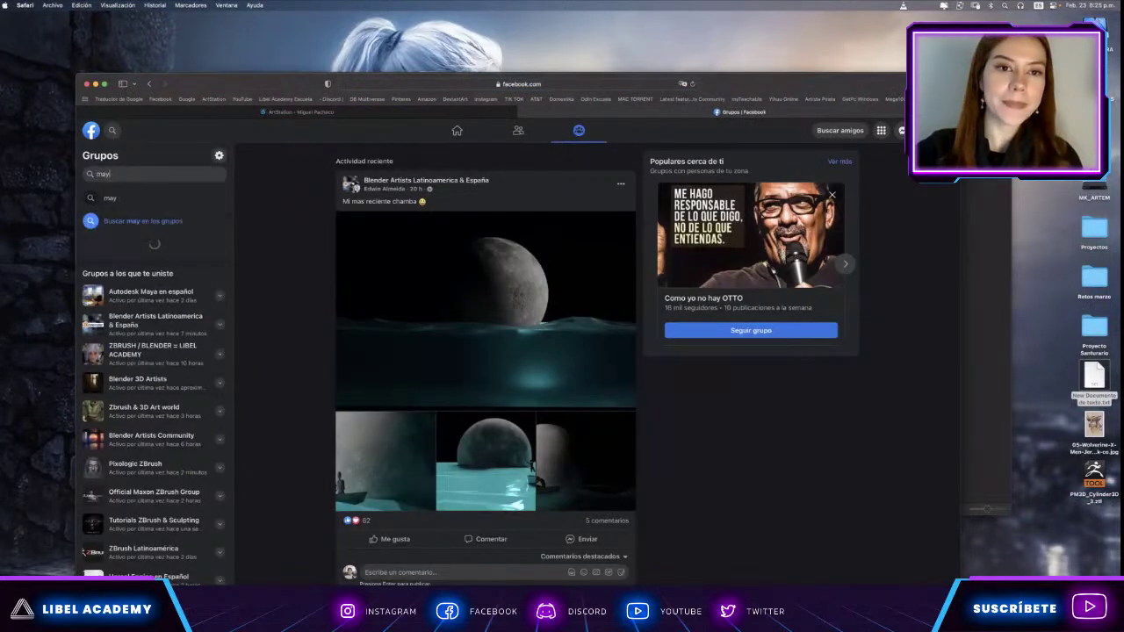
pyautogui.press('Return')
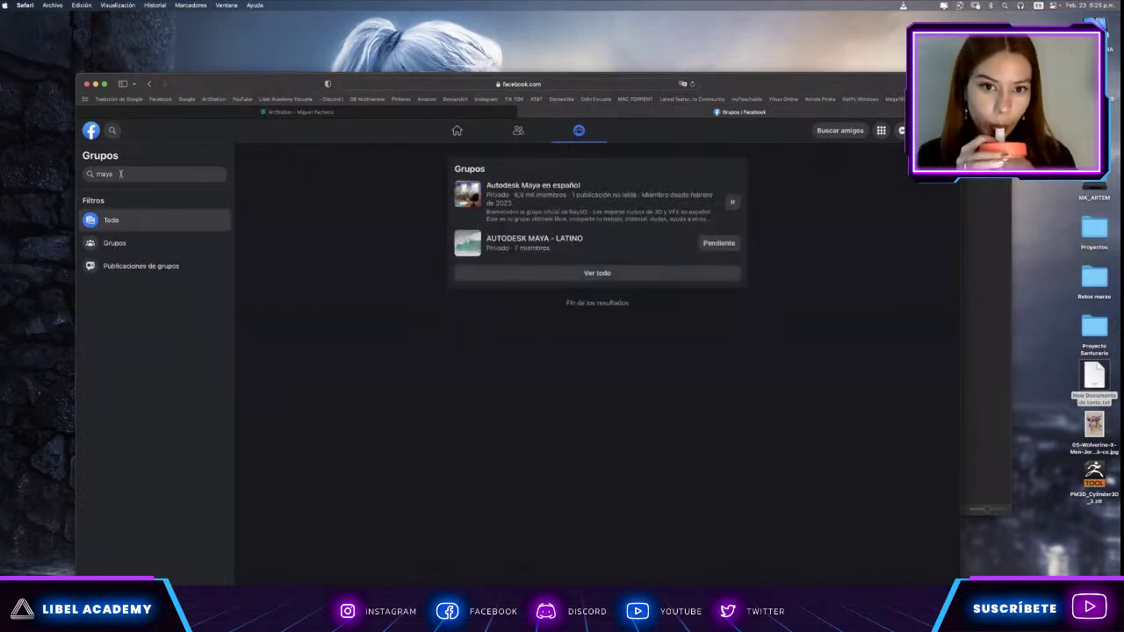
pyautogui.doubleClick(104, 174)
pyautogui.write('artem')
pyautogui.press('Return')
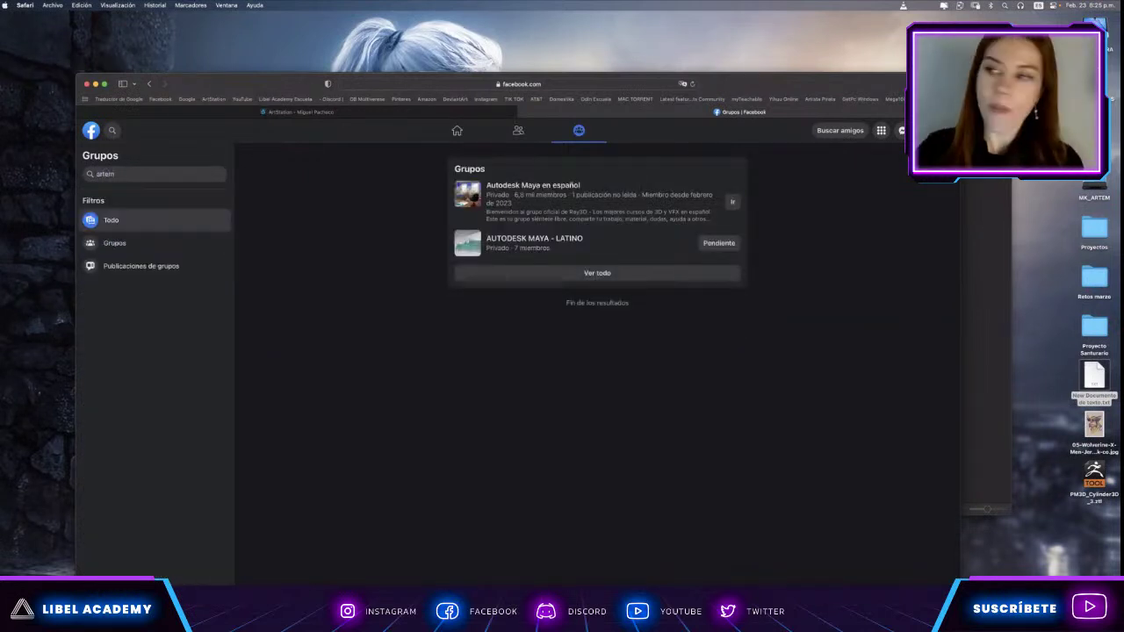
# From the home feed, switch the account to the ARTEM Clases Online page profile.
pyautogui.click(88, 130)
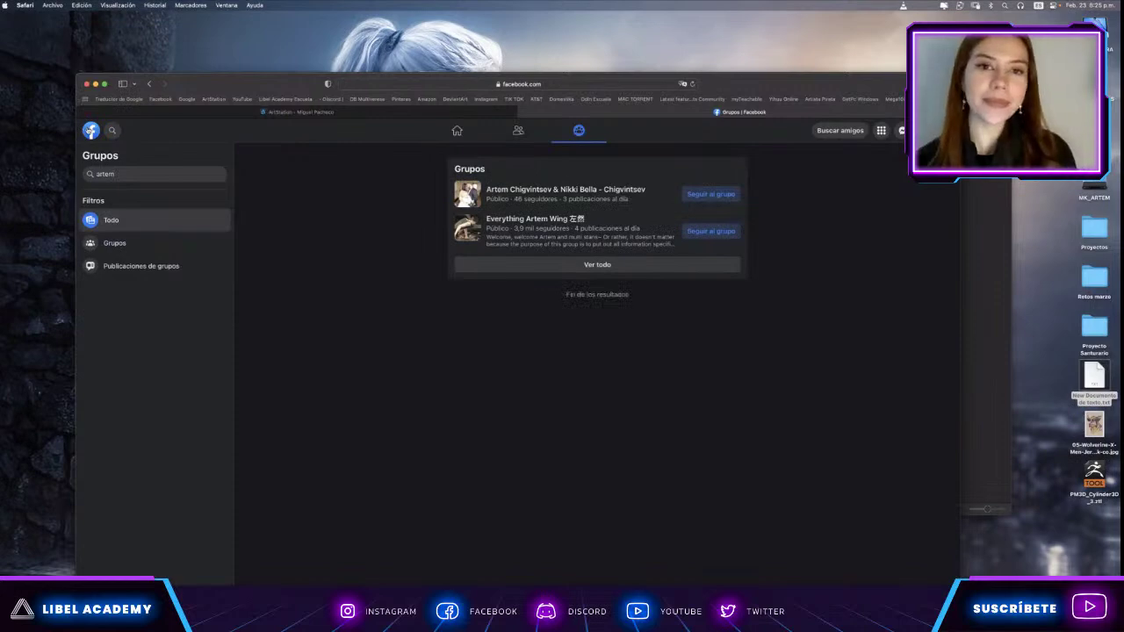
pyautogui.click(944, 130)
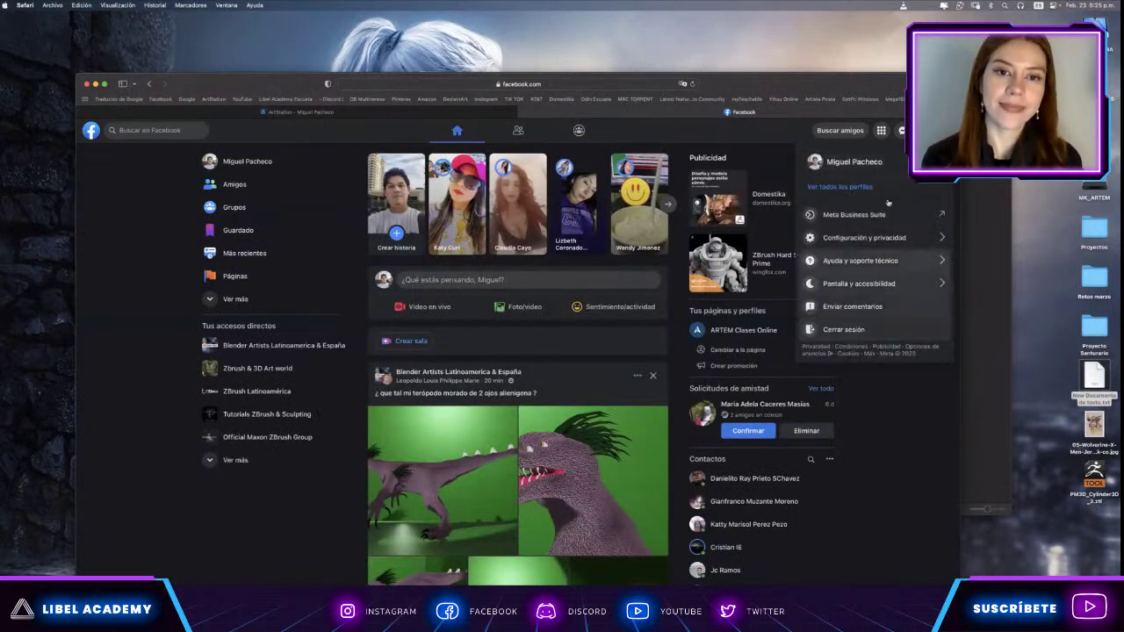
pyautogui.click(847, 161)
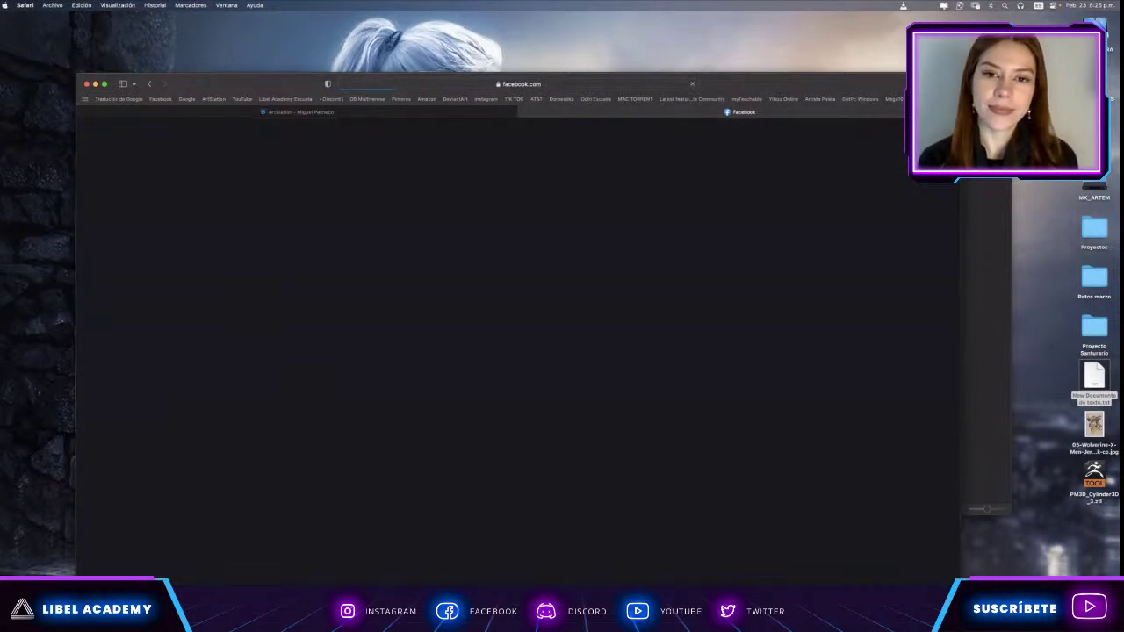
# Open the ARTEM group and scroll through its posts, including THE THIEF and the Wolverine fan art.
pyautogui.click(233, 300)
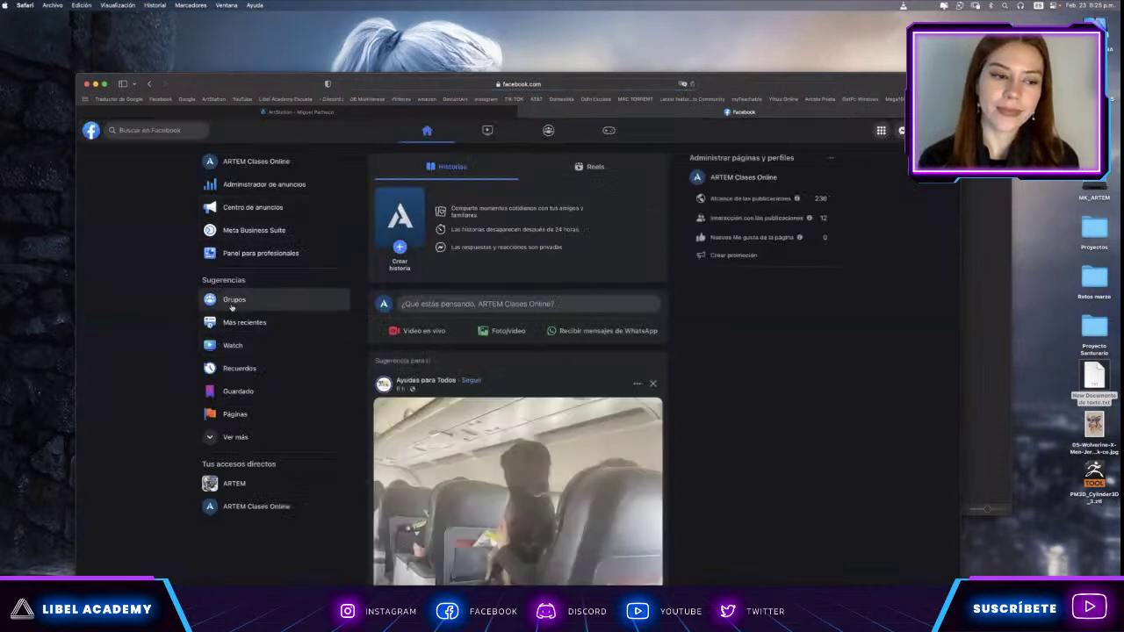
pyautogui.click(119, 319)
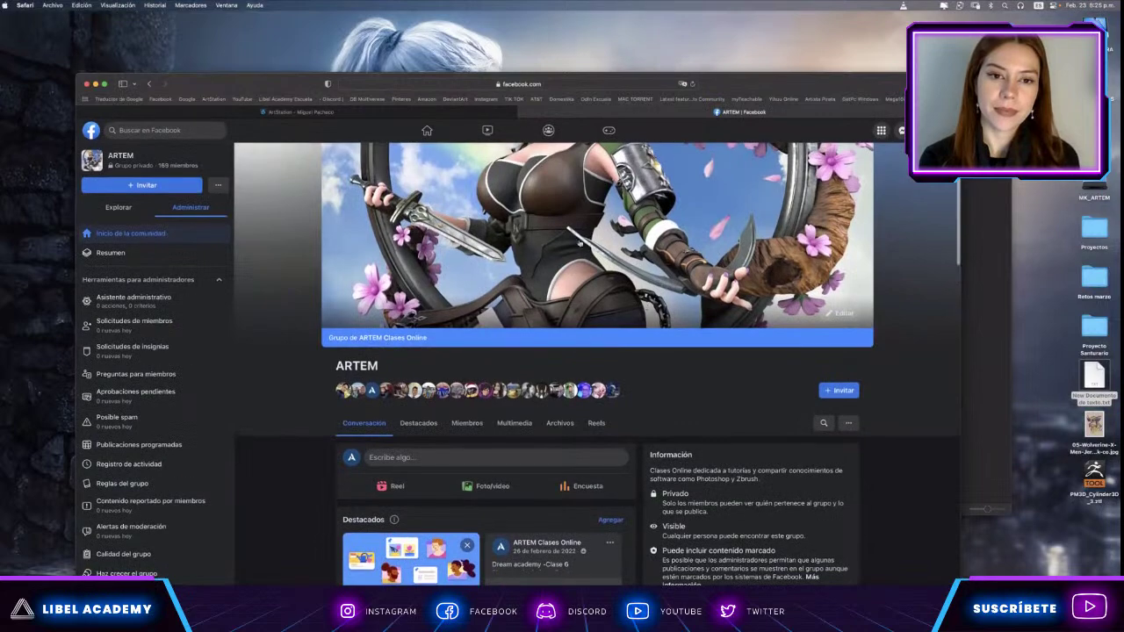
pyautogui.scroll(-5, 564, 317)
pyautogui.scroll(-5, 564, 316)
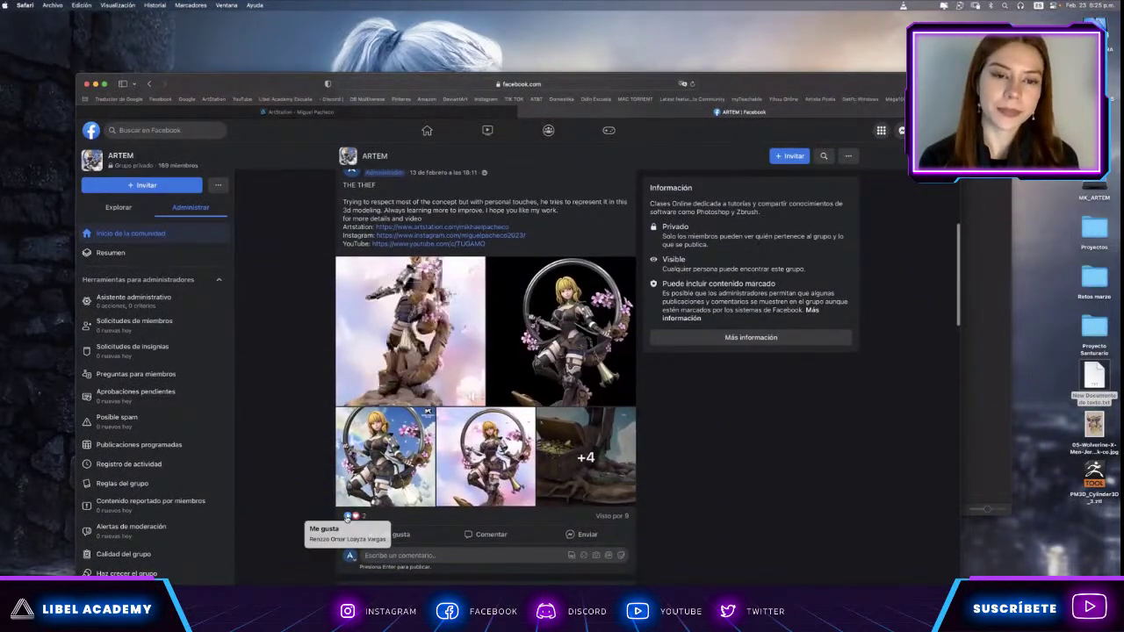
pyautogui.keyDown('ctrl'); pyautogui.scroll(3, 413, 509); pyautogui.keyUp('ctrl')
pyautogui.keyDown('ctrl'); pyautogui.scroll(3, 482, 450); pyautogui.keyUp('ctrl')
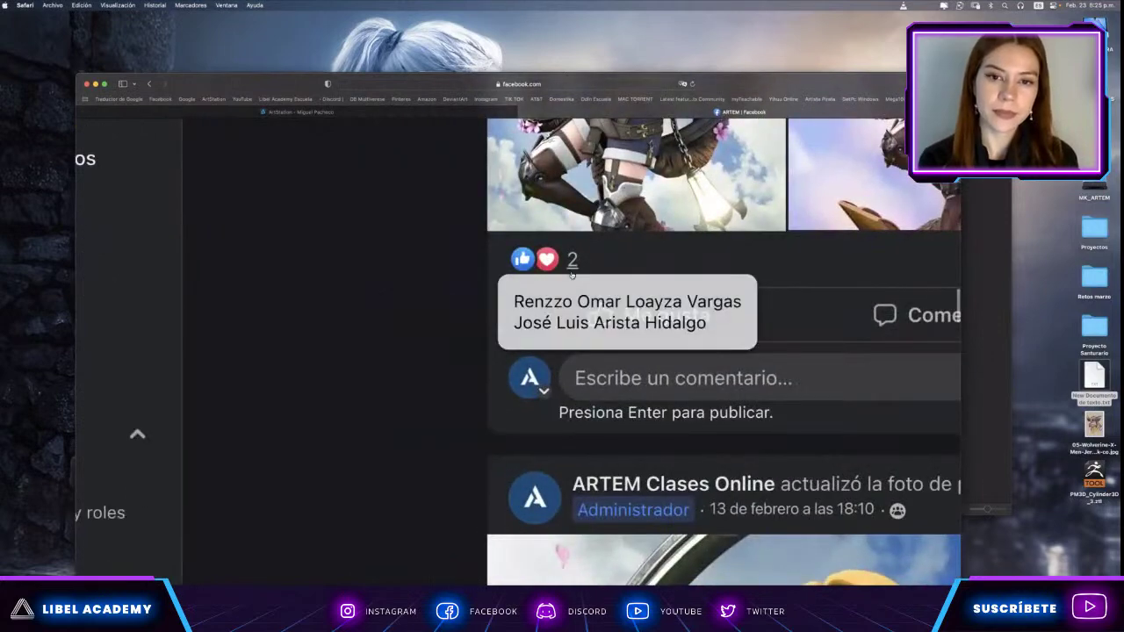
pyautogui.scroll(-5, 570, 284)
pyautogui.scroll(-5, 570, 283)
pyautogui.scroll(-5, 570, 283)
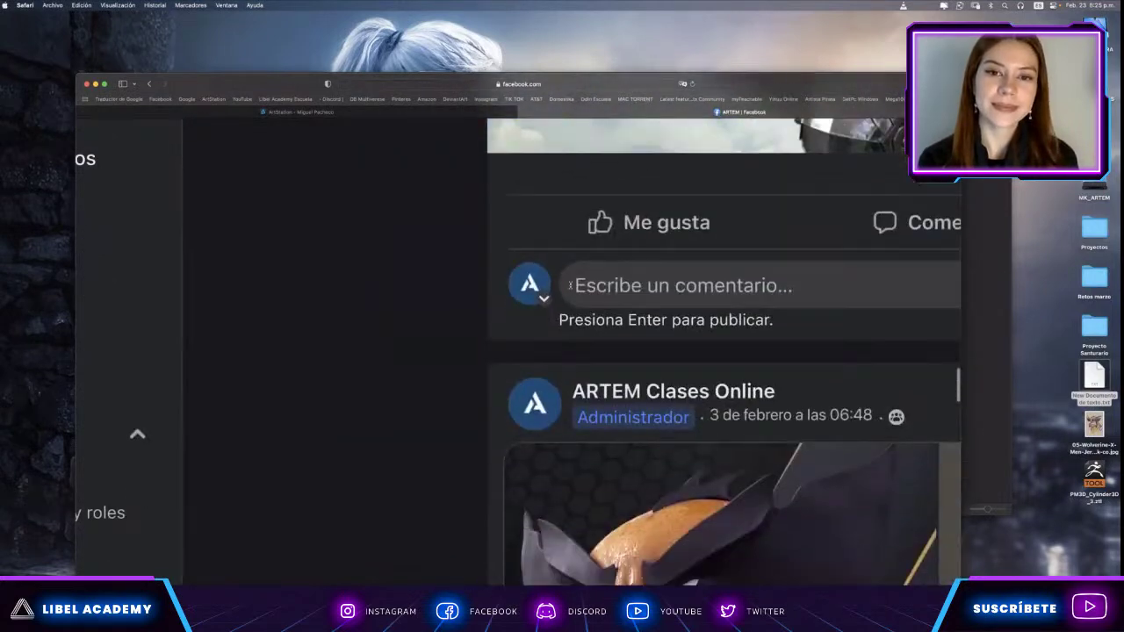
pyautogui.scroll(-5, 570, 286)
pyautogui.scroll(-5, 527, 298)
pyautogui.scroll(-5, 395, 321)
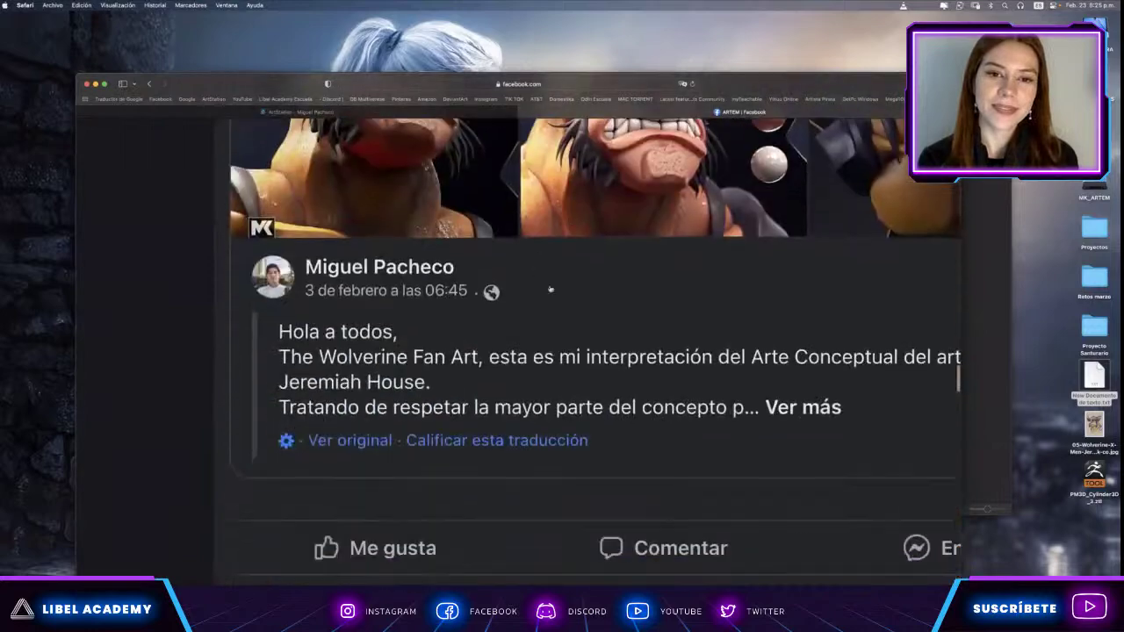
pyautogui.scroll(3, 394, 321)
pyautogui.scroll(2, 396, 324)
pyautogui.scroll(1, 400, 327)
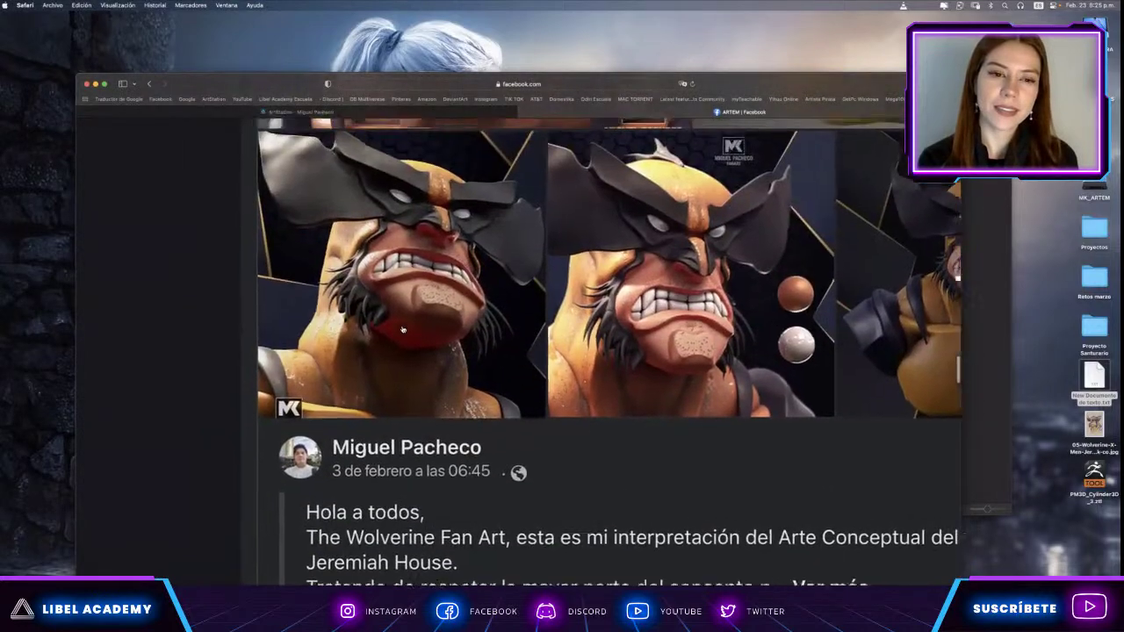
pyautogui.keyDown('ctrl'); pyautogui.scroll(-3, 403, 328); pyautogui.keyUp('ctrl')
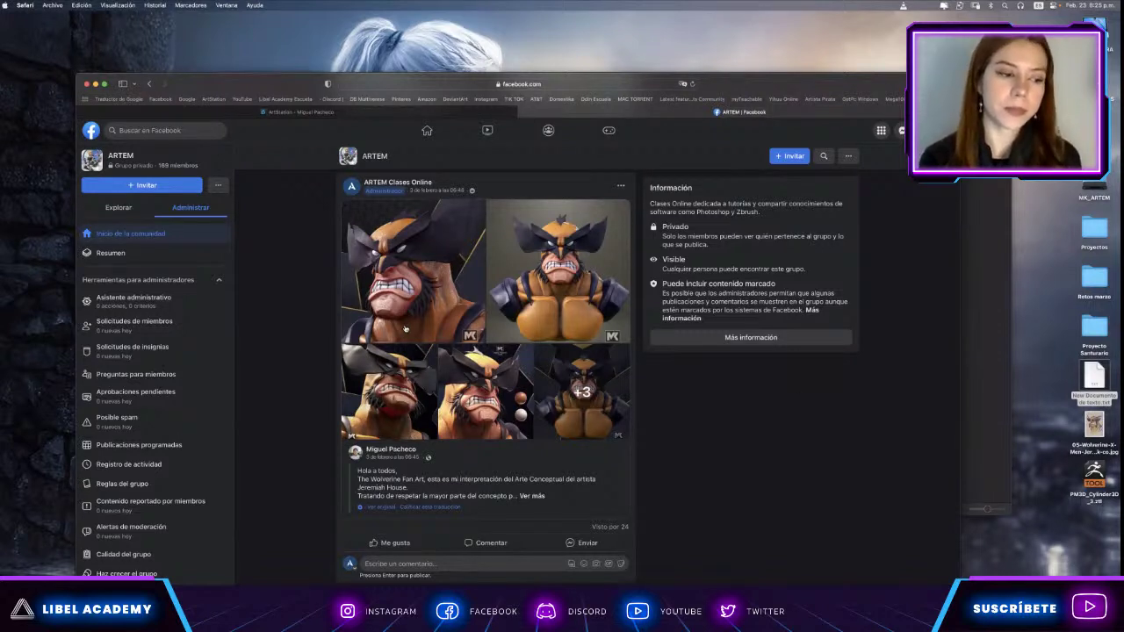
# Open ArtStation's Explore page in a new tab and glance over the trending feed.
pyautogui.press('super+l')
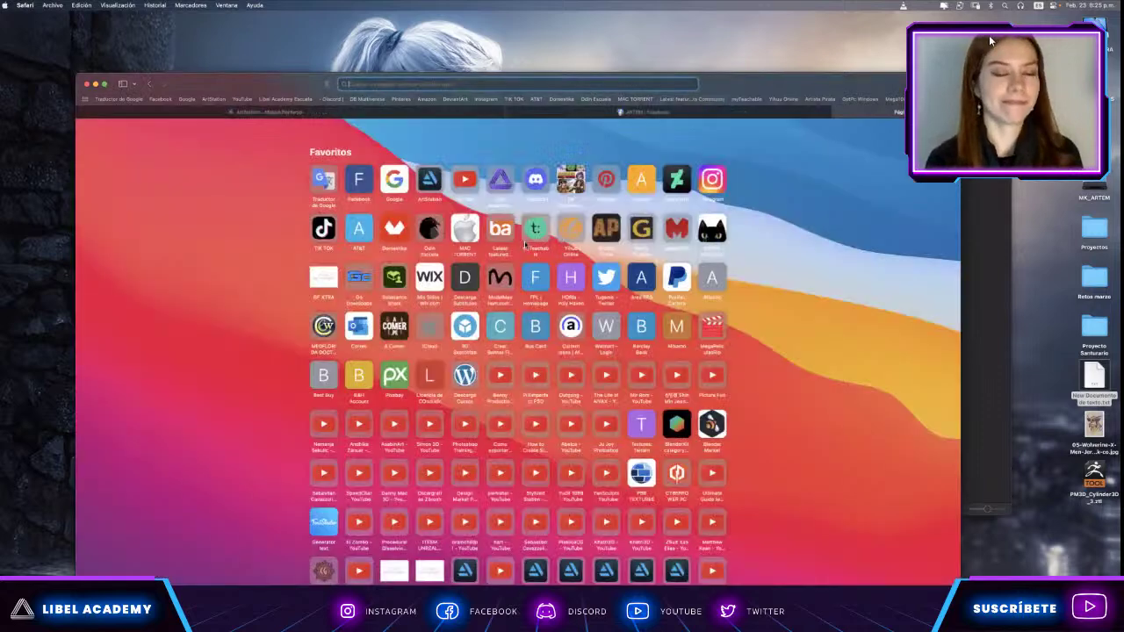
pyautogui.click(432, 186)
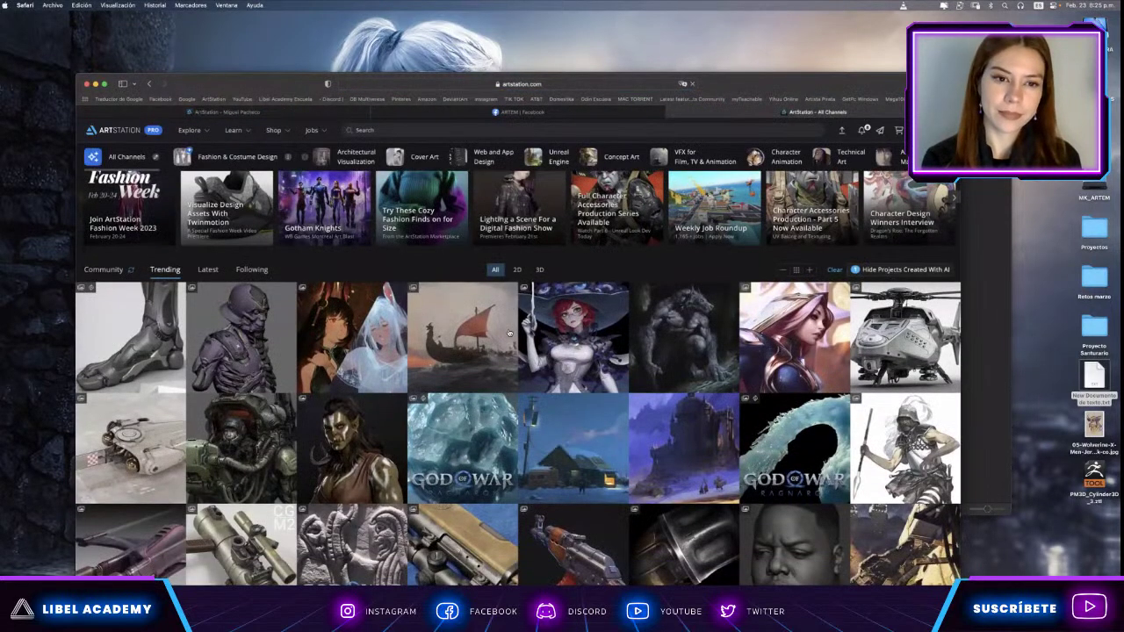
pyautogui.scroll(-3, 509, 332)
pyautogui.scroll(3, 509, 333)
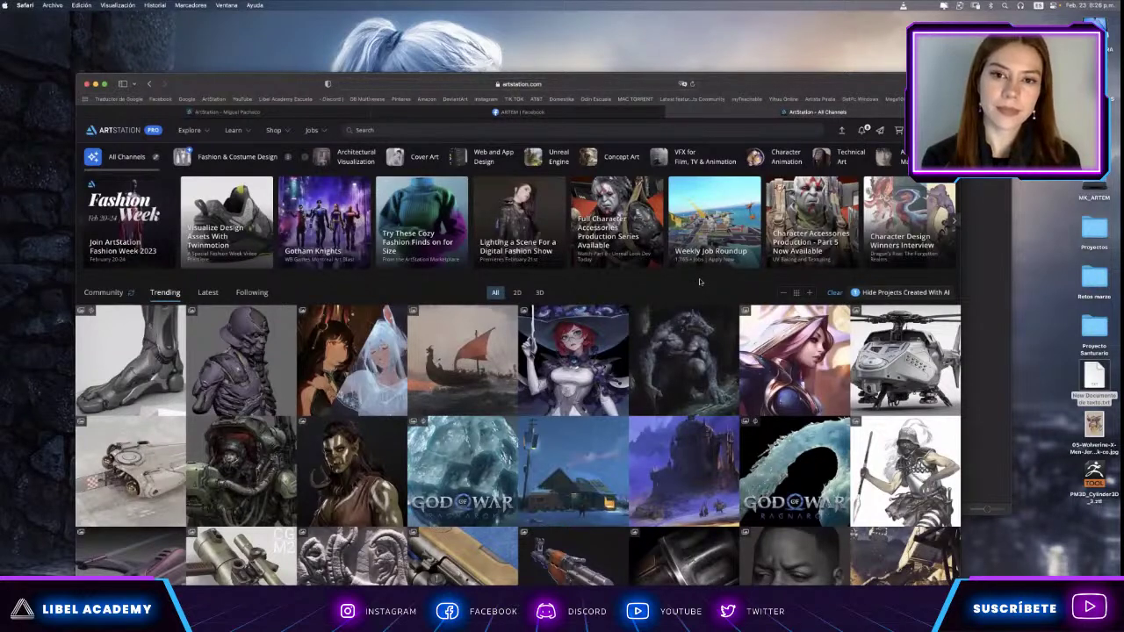
# Browse the ARTEM Facebook group's posts again, then open a Favoritos tab from All Channels.
pyautogui.click(401, 114)
pyautogui.scroll(-5, 502, 216)
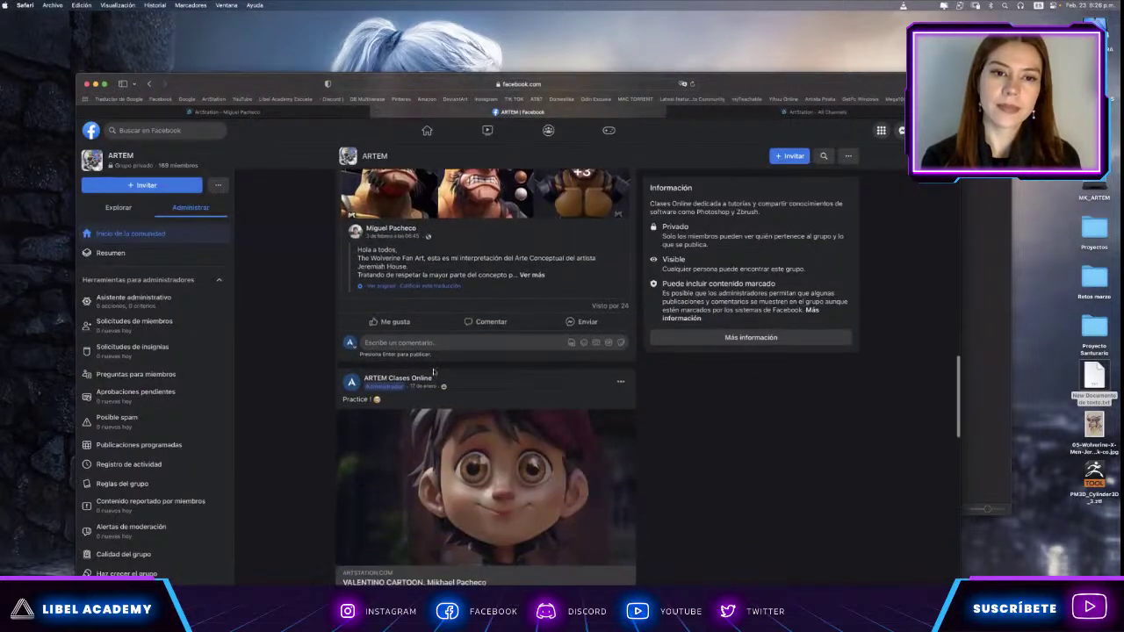
pyautogui.scroll(-3, 502, 216)
pyautogui.keyDown('ctrl'); pyautogui.scroll(5, 501, 217); pyautogui.keyUp('ctrl')
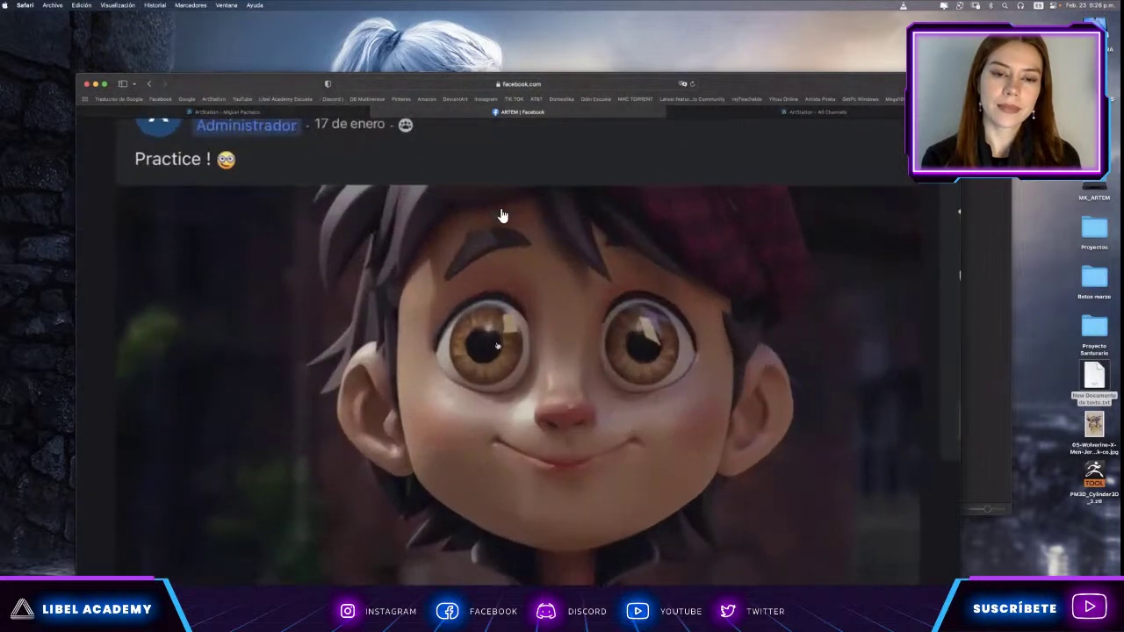
pyautogui.scroll(-1, 490, 199)
pyautogui.scroll(-2, 490, 198)
pyautogui.scroll(-1, 490, 199)
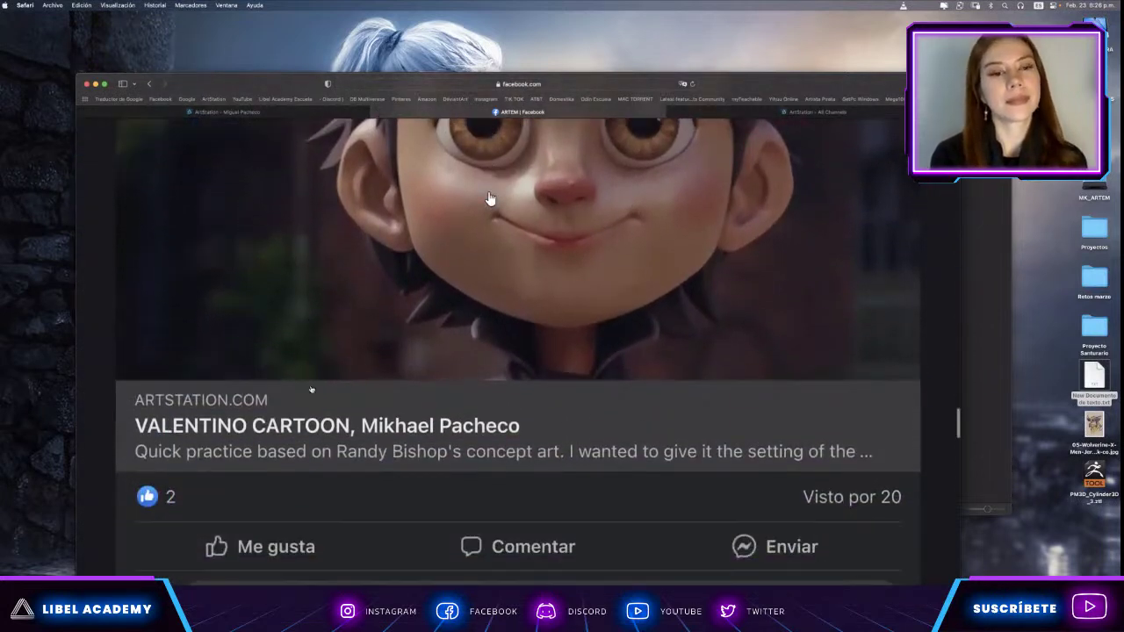
pyautogui.hscroll(-3, 490, 199)
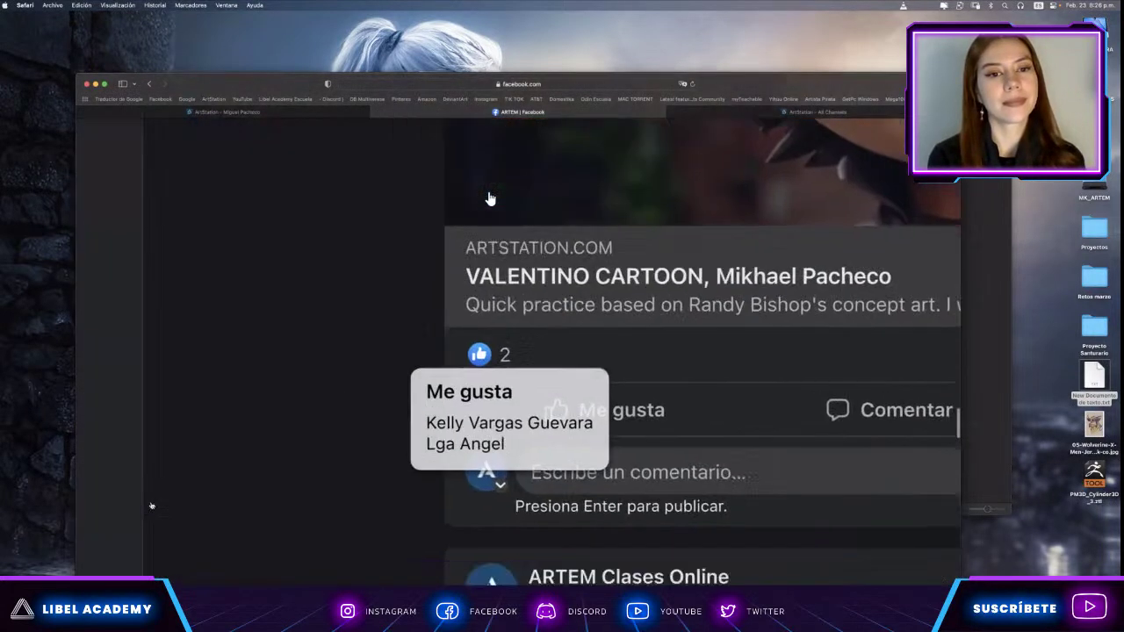
pyautogui.hscroll(-5, 489, 199)
pyautogui.keyDown('ctrl'); pyautogui.scroll(-5, 490, 199); pyautogui.keyUp('ctrl')
pyautogui.scroll(3, 490, 199)
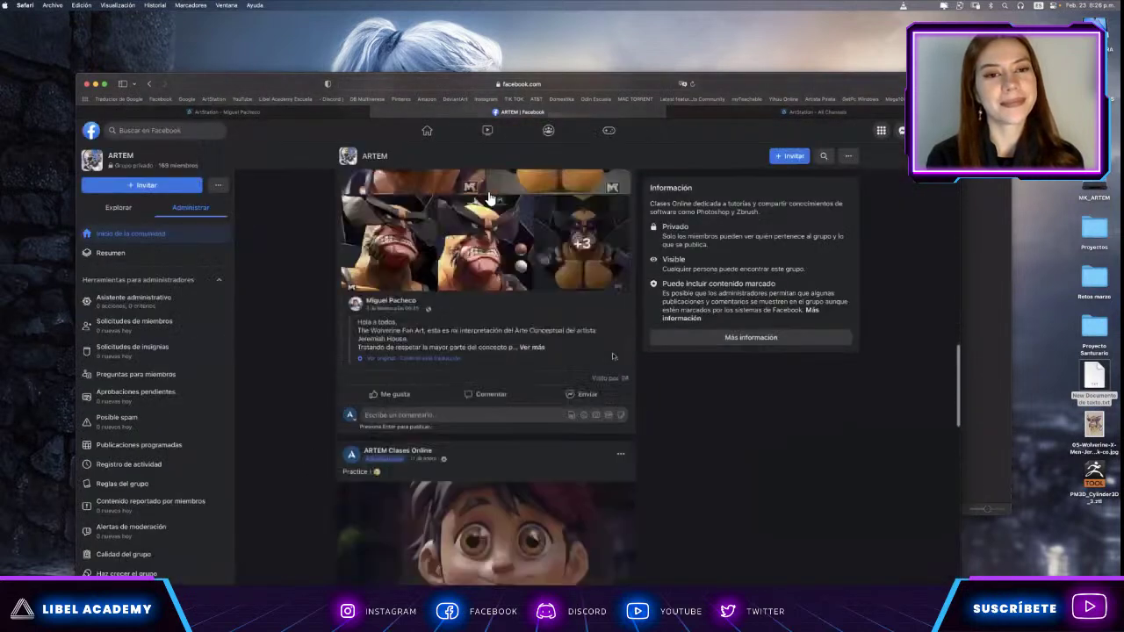
pyautogui.scroll(2, 490, 199)
pyautogui.click(829, 112)
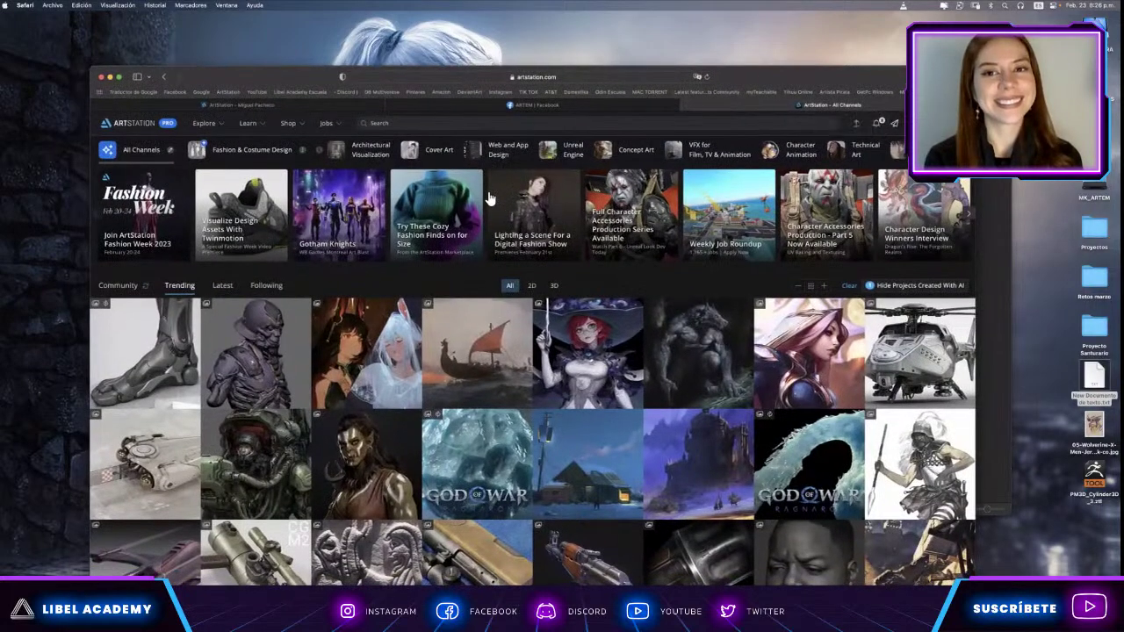
pyautogui.press('super+t')
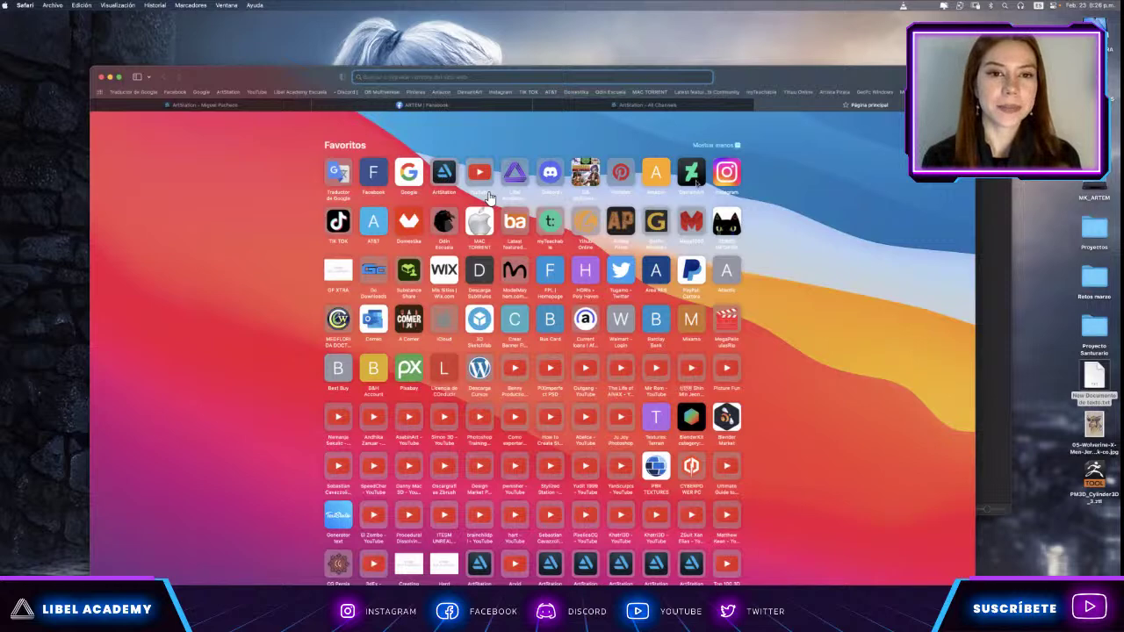
# Load the Instagram home feed from the favourites, then go back to the ARTEM Facebook tab.
pyautogui.click(725, 174)
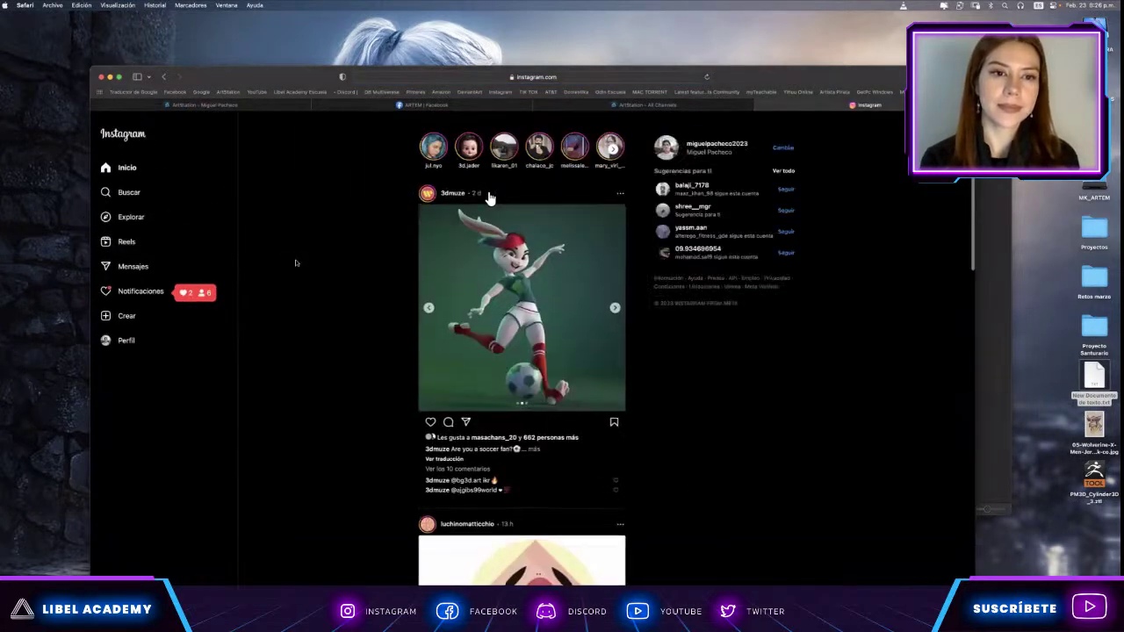
pyautogui.hotkey('ctrl', 'shift', 'Tab')
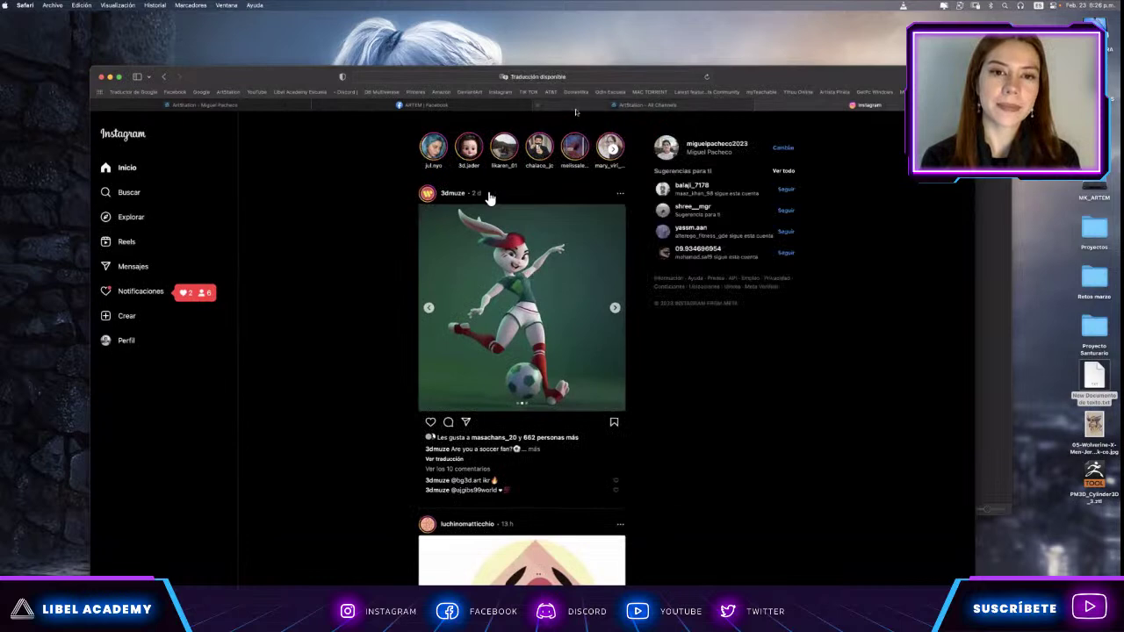
pyautogui.hotkey('ctrl', 'shift', 'Tab')
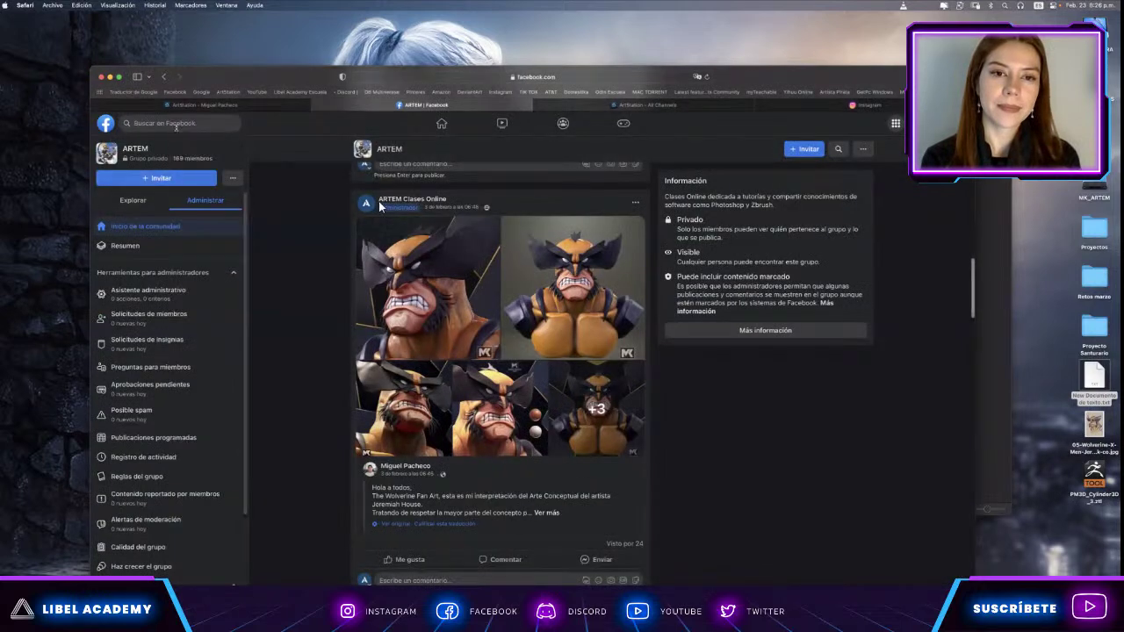
# Switch to the ARTEM Clases Online page, showing its cover art, 110 likes and 116 followers.
pyautogui.click(174, 123)
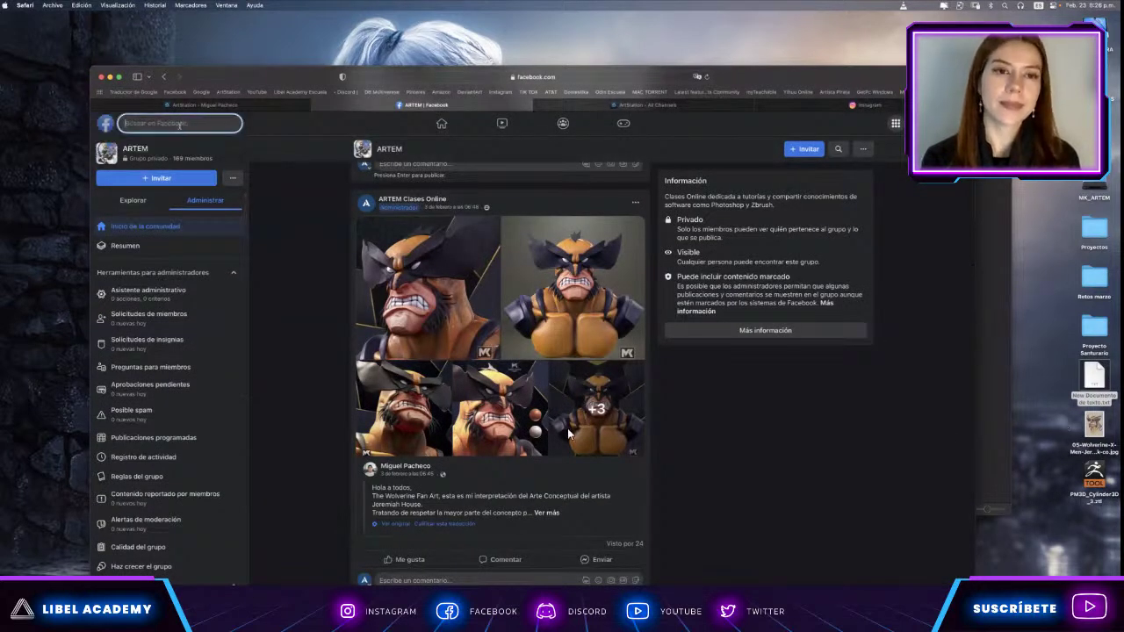
pyautogui.click(957, 123)
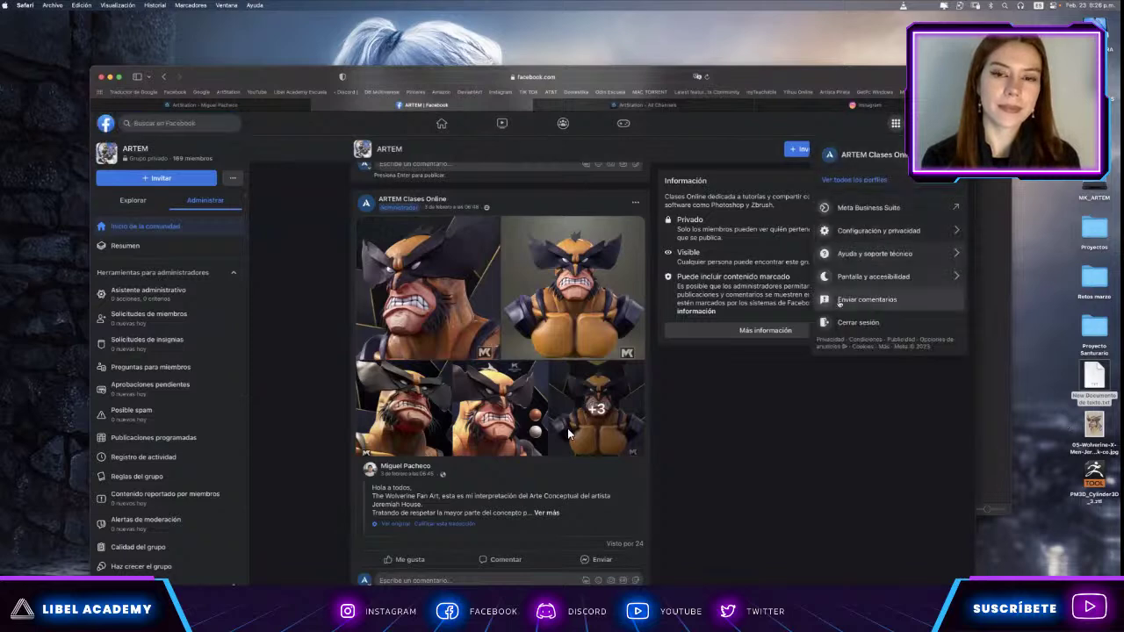
pyautogui.click(901, 167)
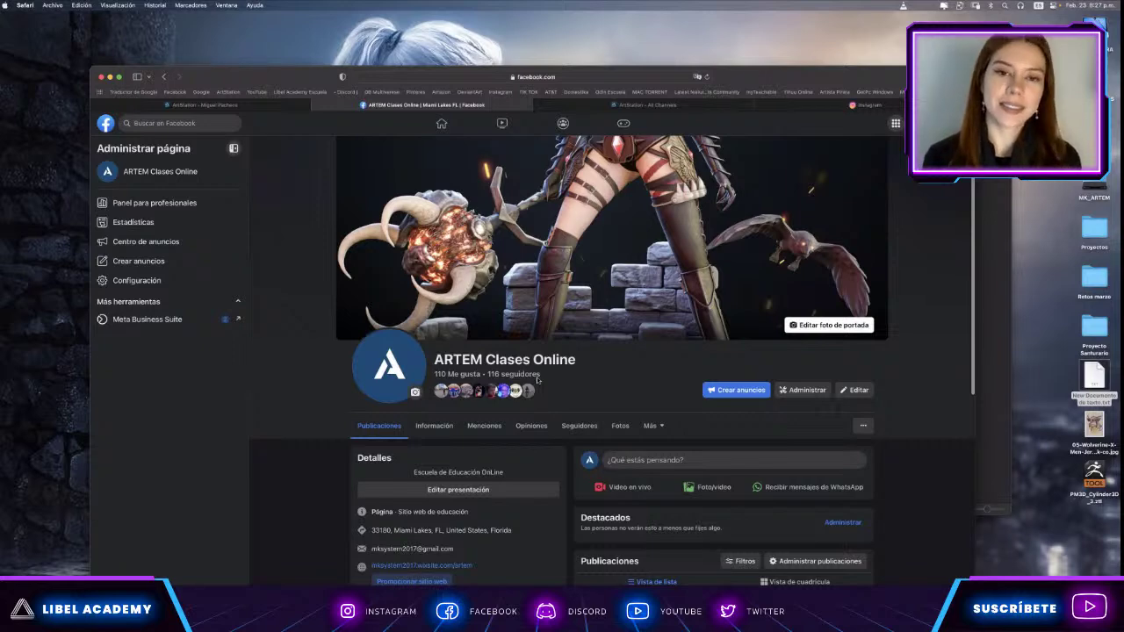
# Switch the Facebook account from the ARTEM page back to the personal profile.
pyautogui.click(107, 123)
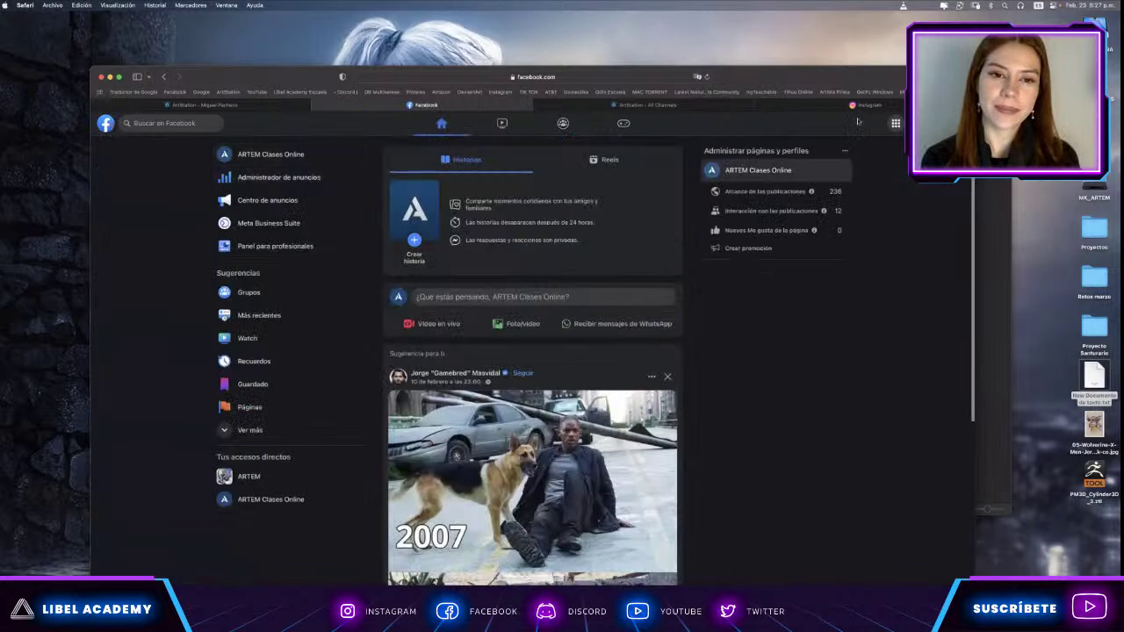
pyautogui.click(959, 123)
pyautogui.click(825, 156)
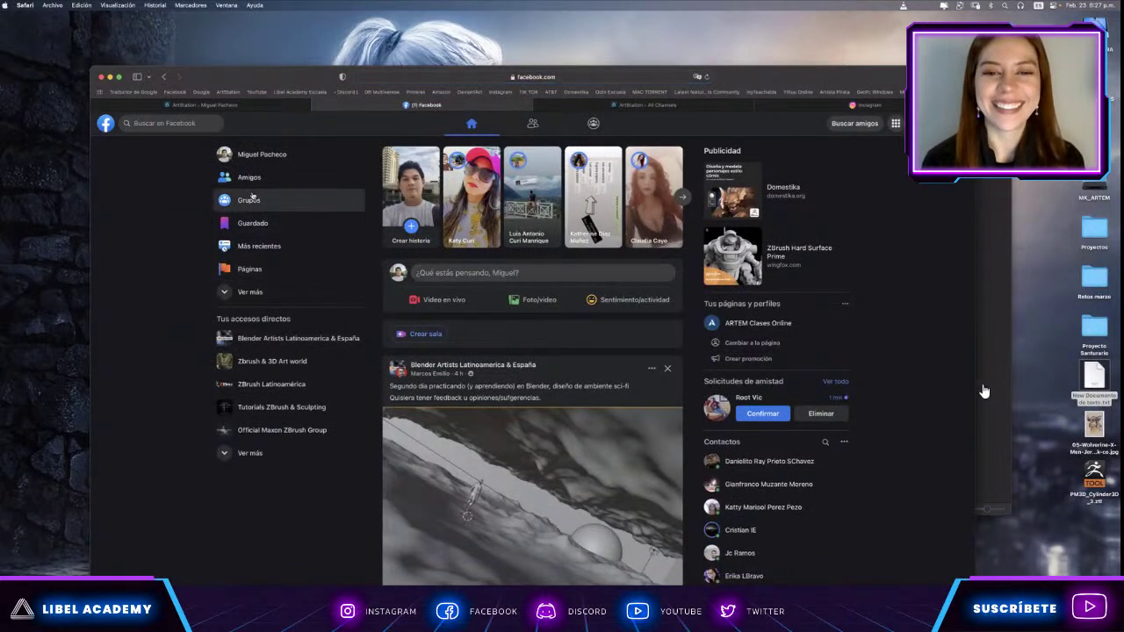
# Open the personal profile page and scroll through it.
pyautogui.click(263, 156)
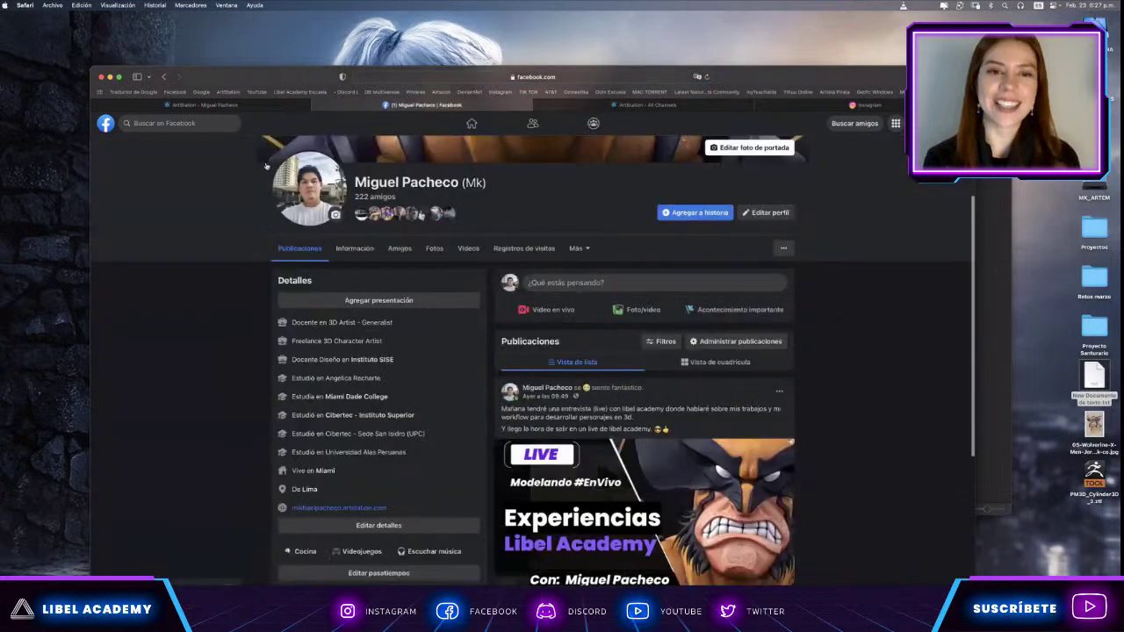
pyautogui.scroll(-3, 512, 314)
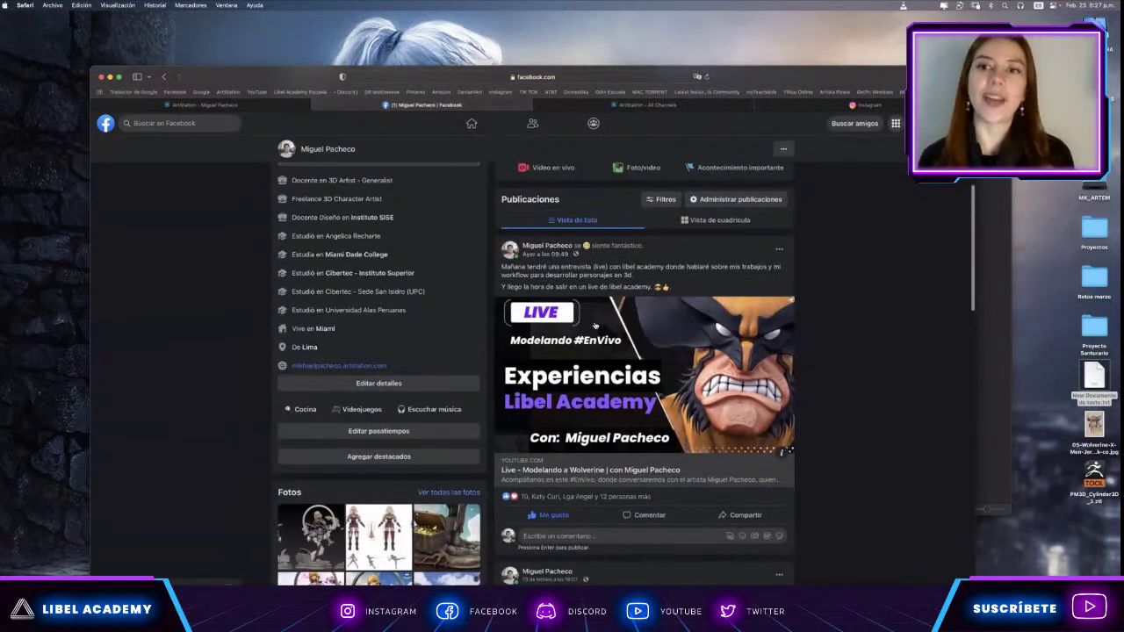
pyautogui.keyDown('ctrl'); pyautogui.scroll(5, 512, 315); pyautogui.keyUp('ctrl')
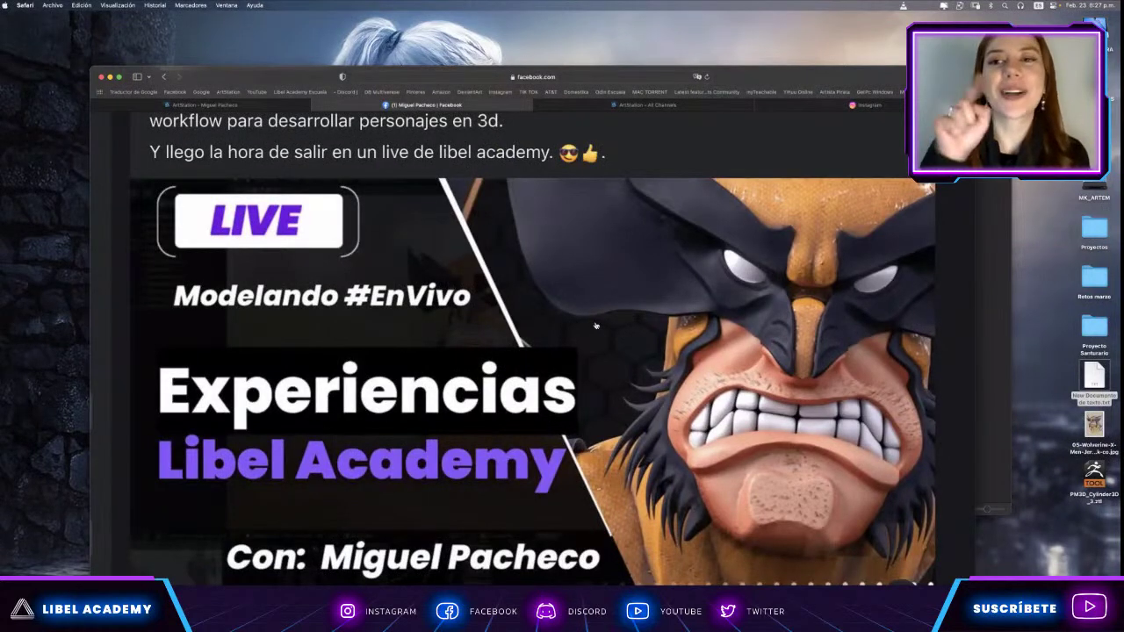
pyautogui.keyDown('ctrl'); pyautogui.scroll(-5, 596, 326); pyautogui.keyUp('ctrl')
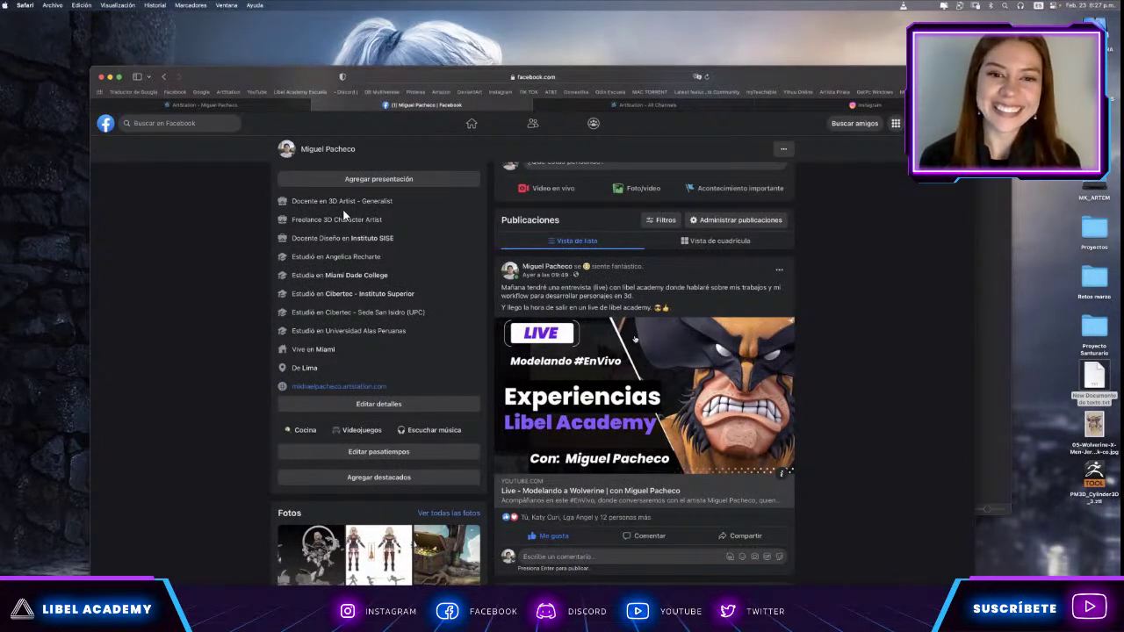
pyautogui.keyDown('ctrl'); pyautogui.scroll(5, 699, 367); pyautogui.keyUp('ctrl')
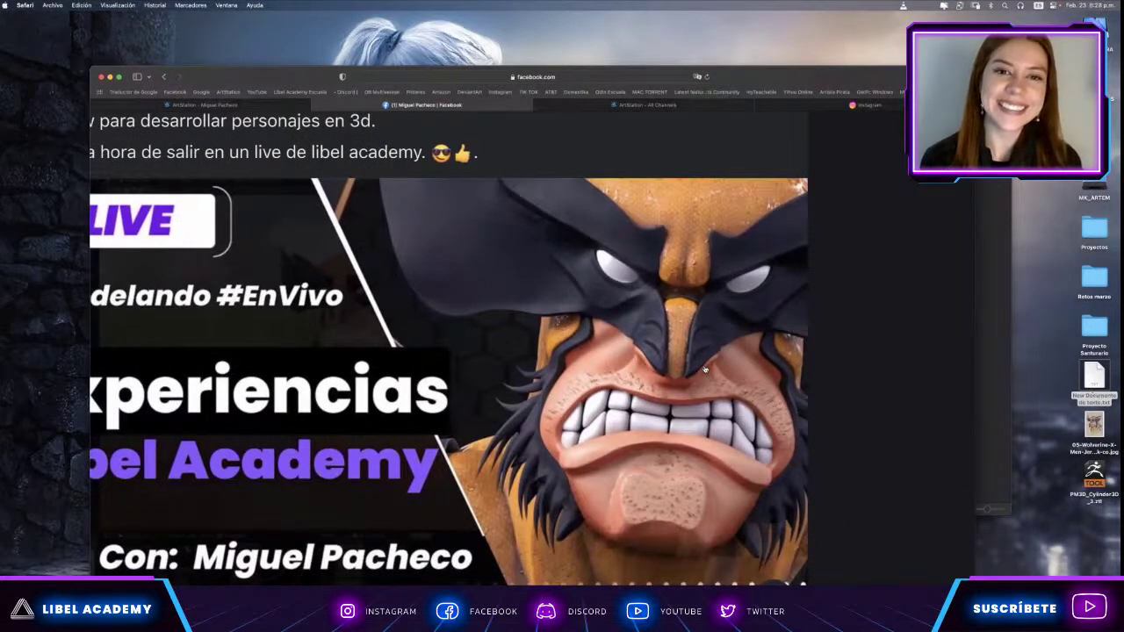
pyautogui.keyDown('ctrl'); pyautogui.scroll(-5, 704, 369); pyautogui.keyUp('ctrl')
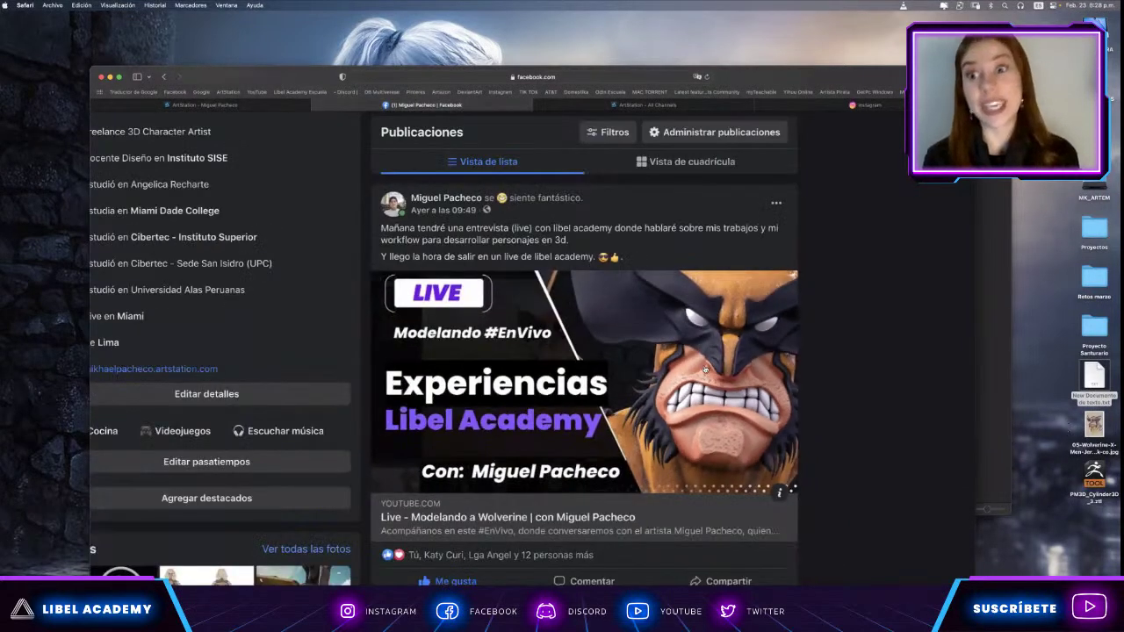
pyautogui.scroll(10, 382, 256)
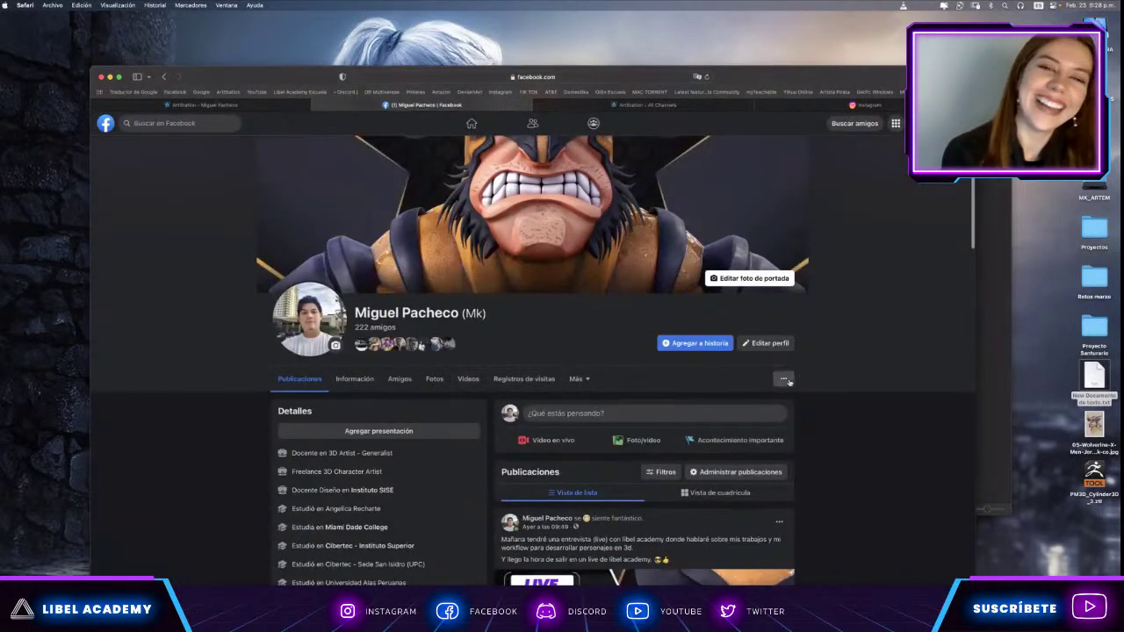
# Check the latest notifications, then close the list to return to the home feed.
pyautogui.click(940, 123)
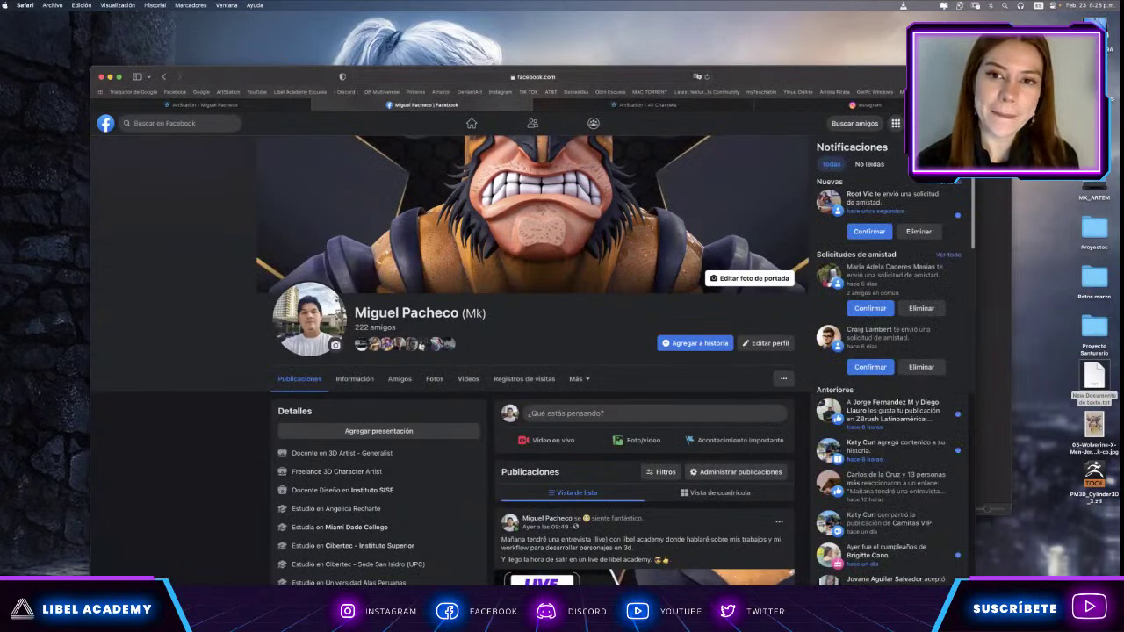
pyautogui.scroll(-3, 887, 351)
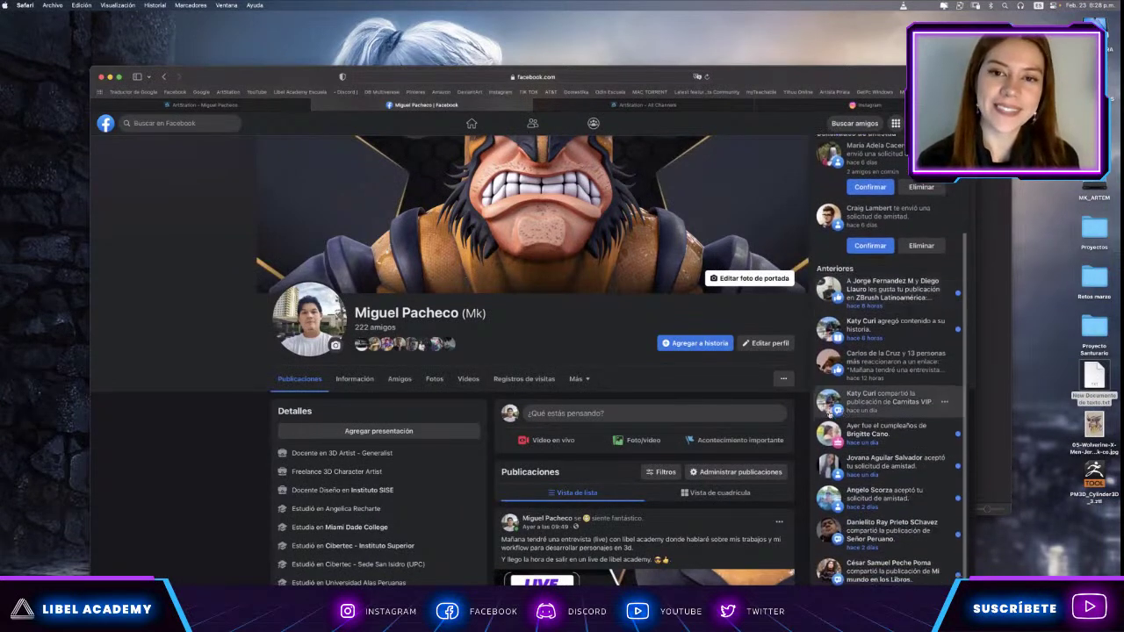
pyautogui.click(642, 395)
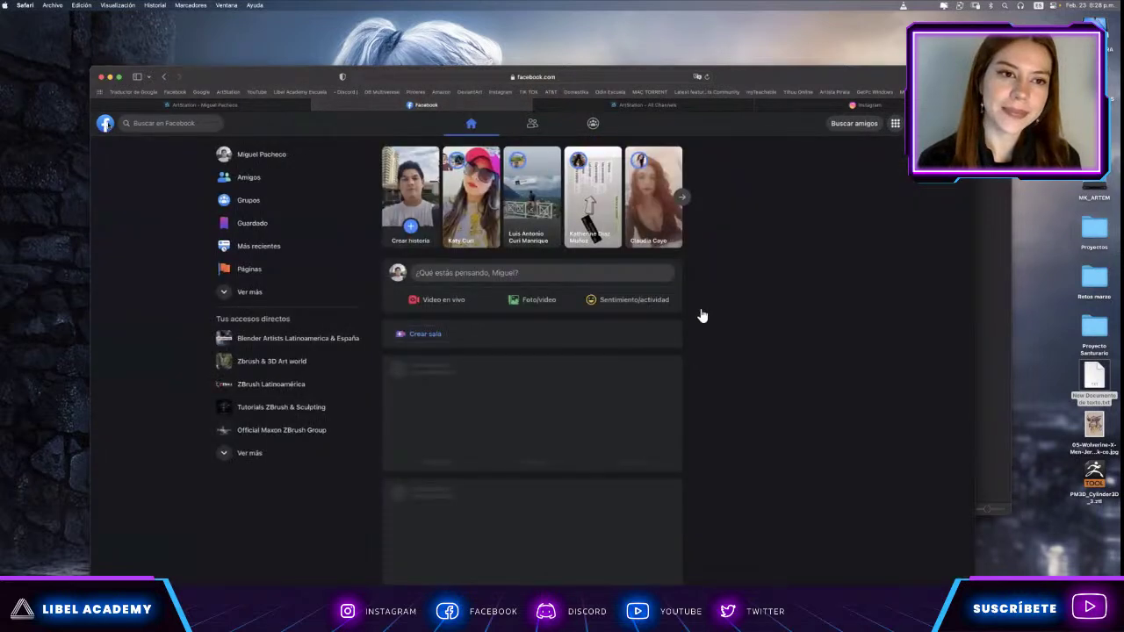
# Scroll the Blender Artists Latinoamerica & España group's posts, then return to ArtStation's Trending grid.
pyautogui.click(593, 123)
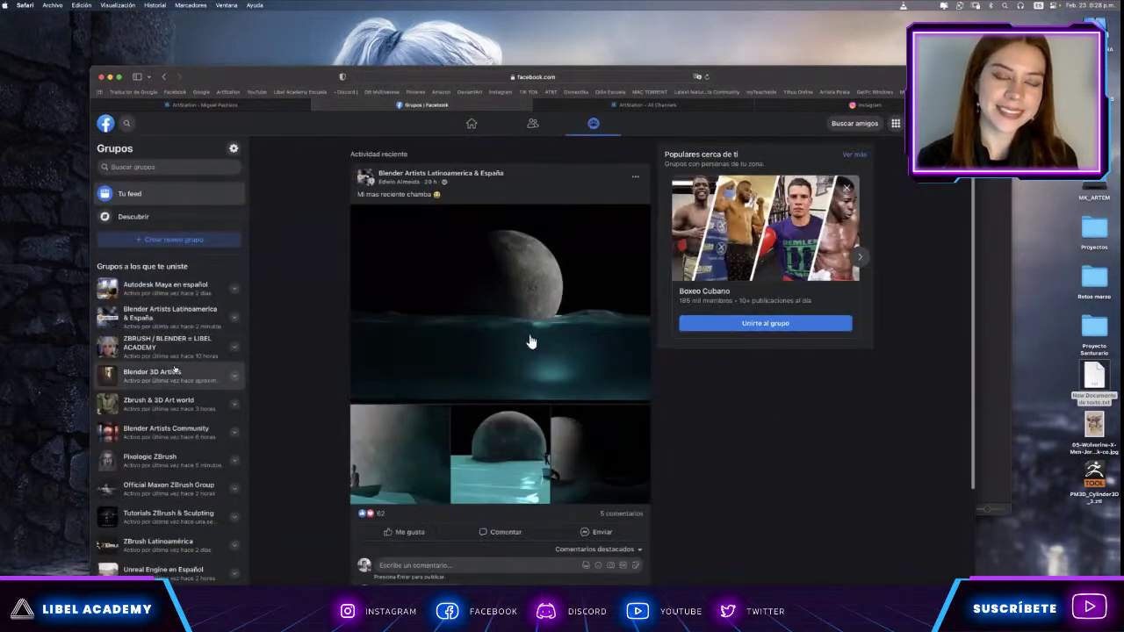
pyautogui.scroll(-3, 531, 339)
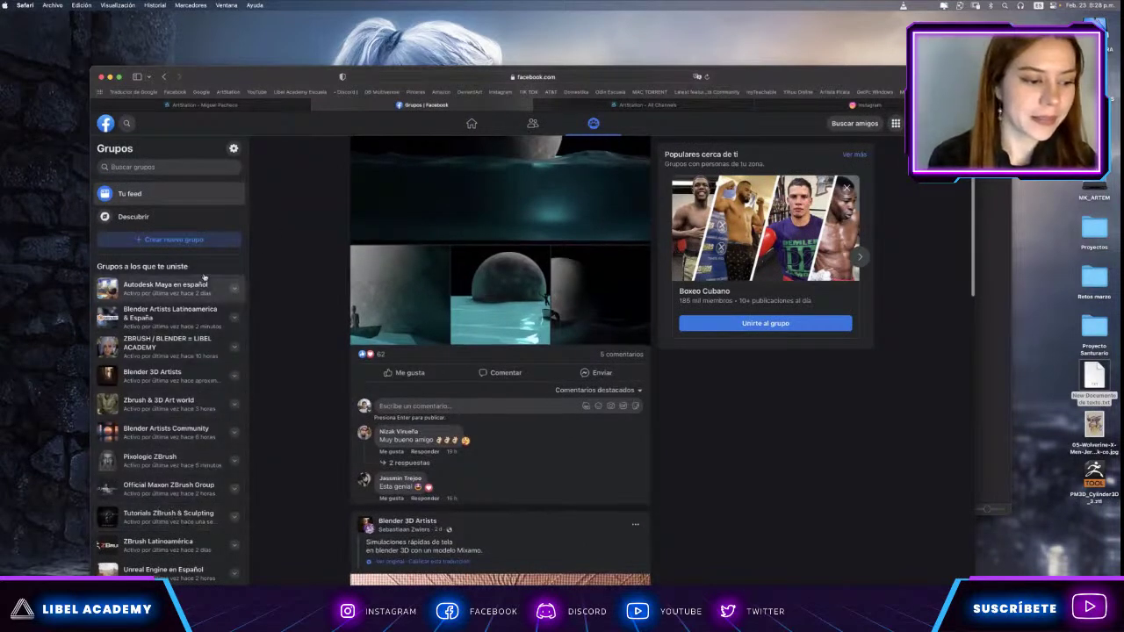
pyautogui.click(169, 317)
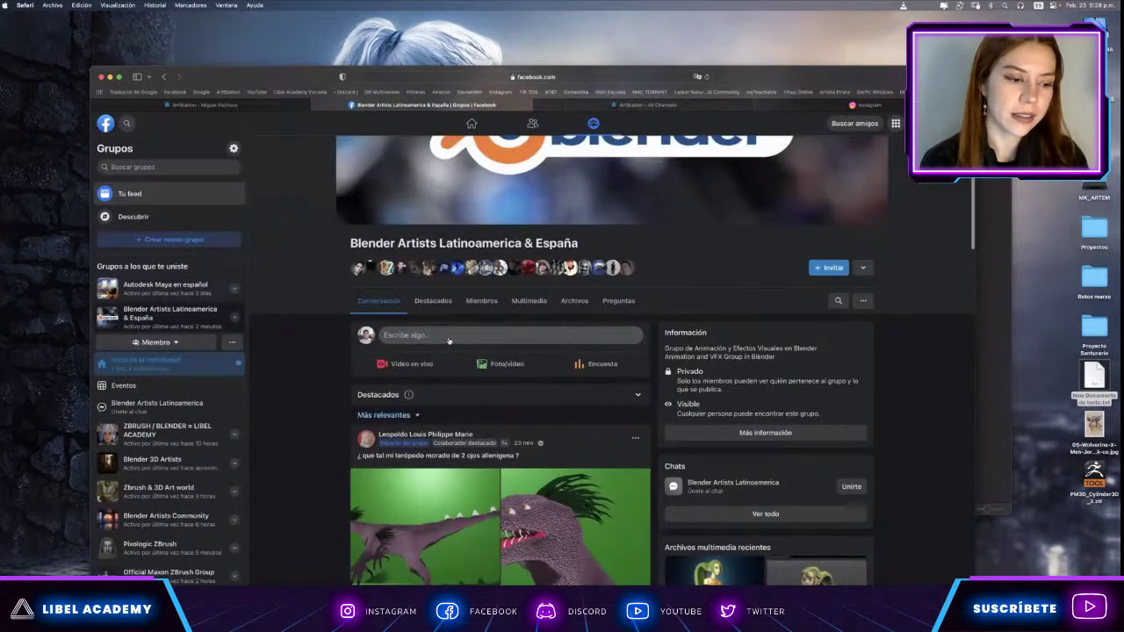
pyautogui.scroll(-5, 453, 340)
pyautogui.scroll(-5, 453, 341)
pyautogui.scroll(-5, 453, 340)
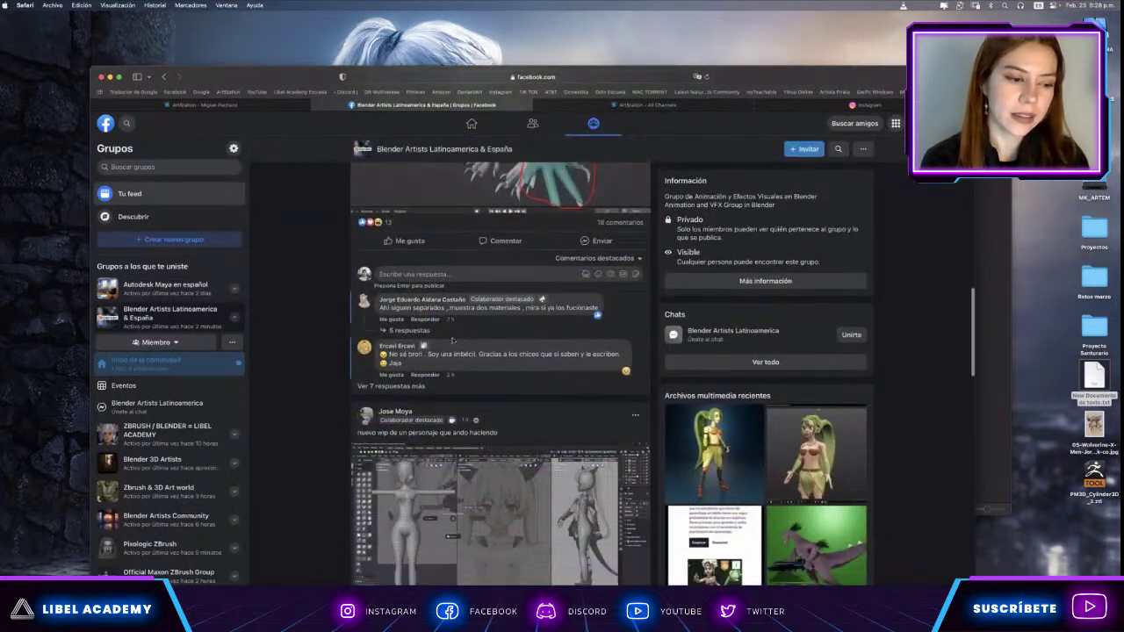
pyautogui.scroll(-5, 453, 340)
pyautogui.scroll(-2, 454, 341)
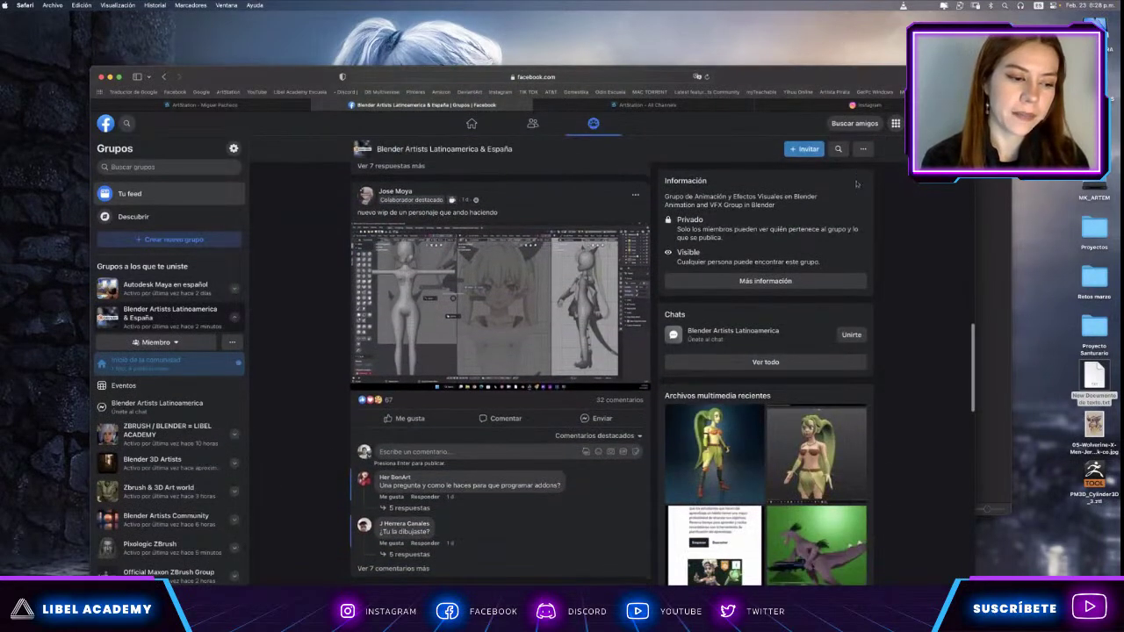
pyautogui.click(623, 104)
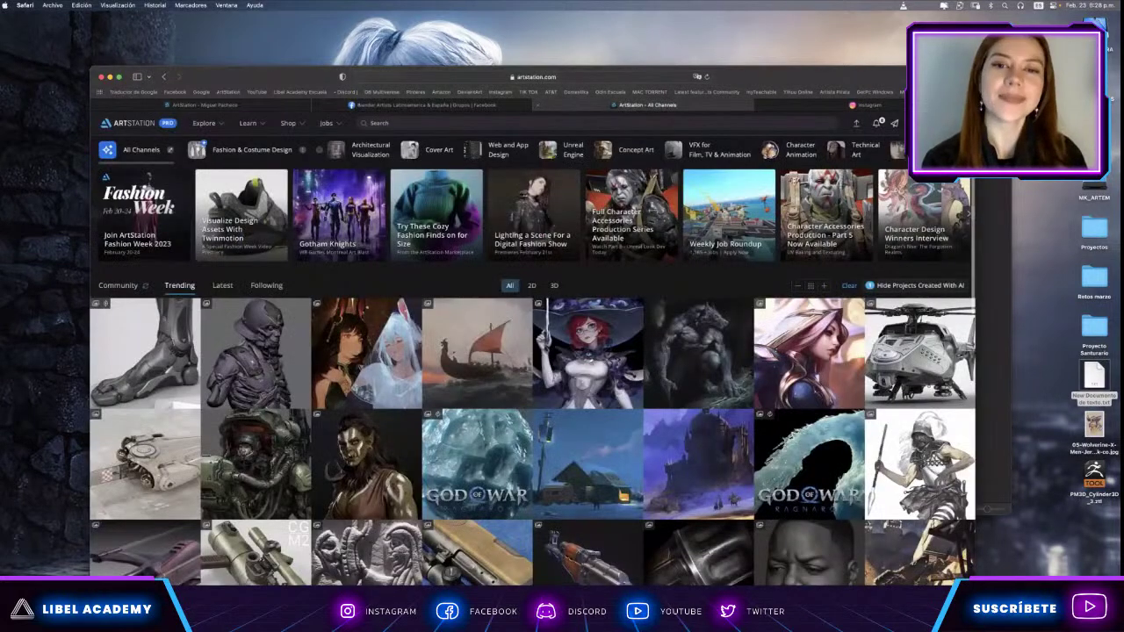
# Go to the artist's own ArtStation portfolio page.
pyautogui.click(913, 123)
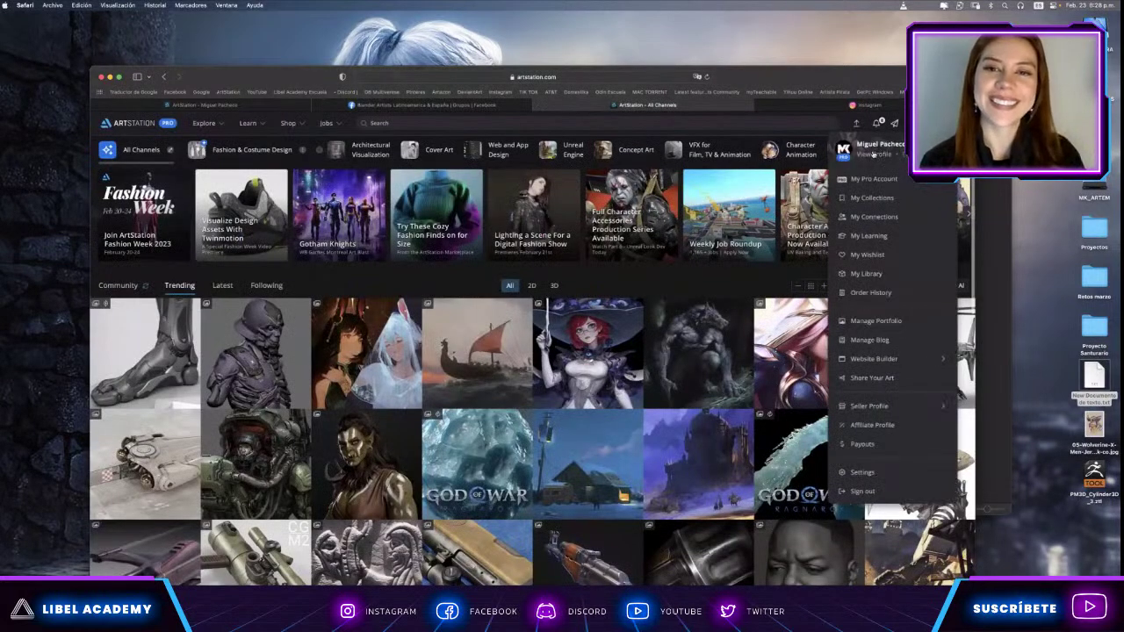
pyautogui.click(872, 155)
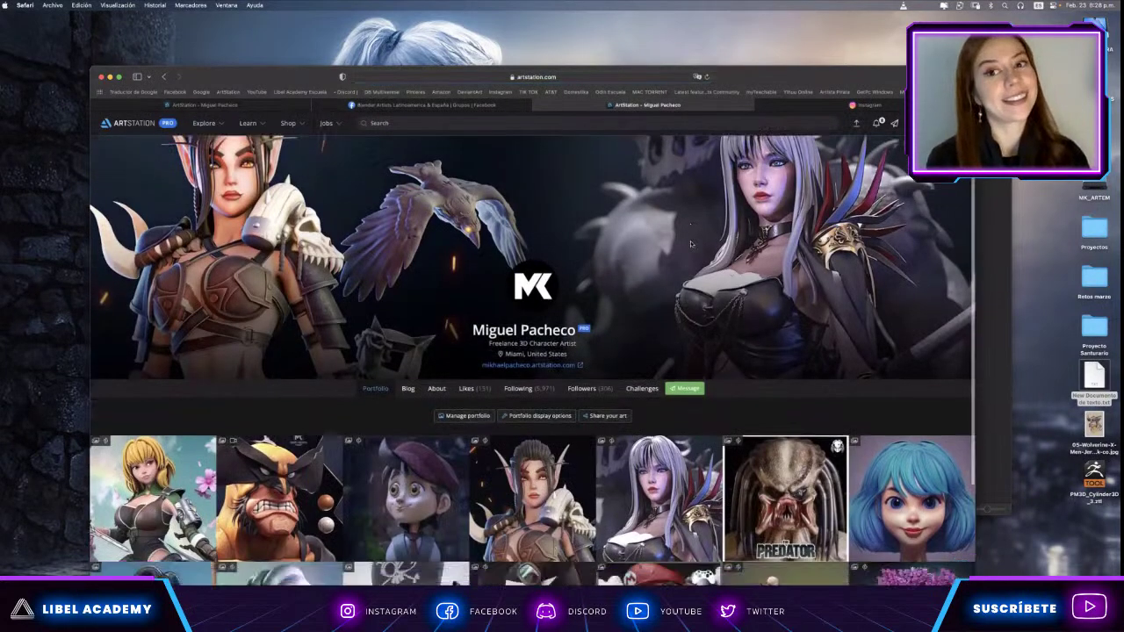
pyautogui.scroll(-5, 690, 245)
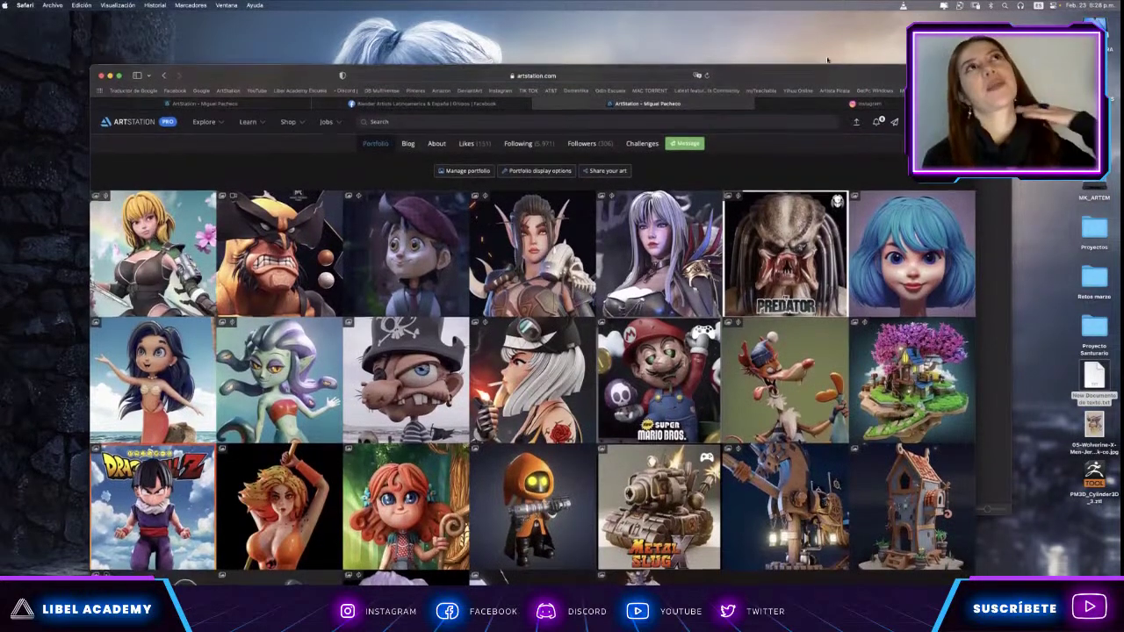
pyautogui.moveTo(766, 110); pyautogui.dragTo(774, 69)
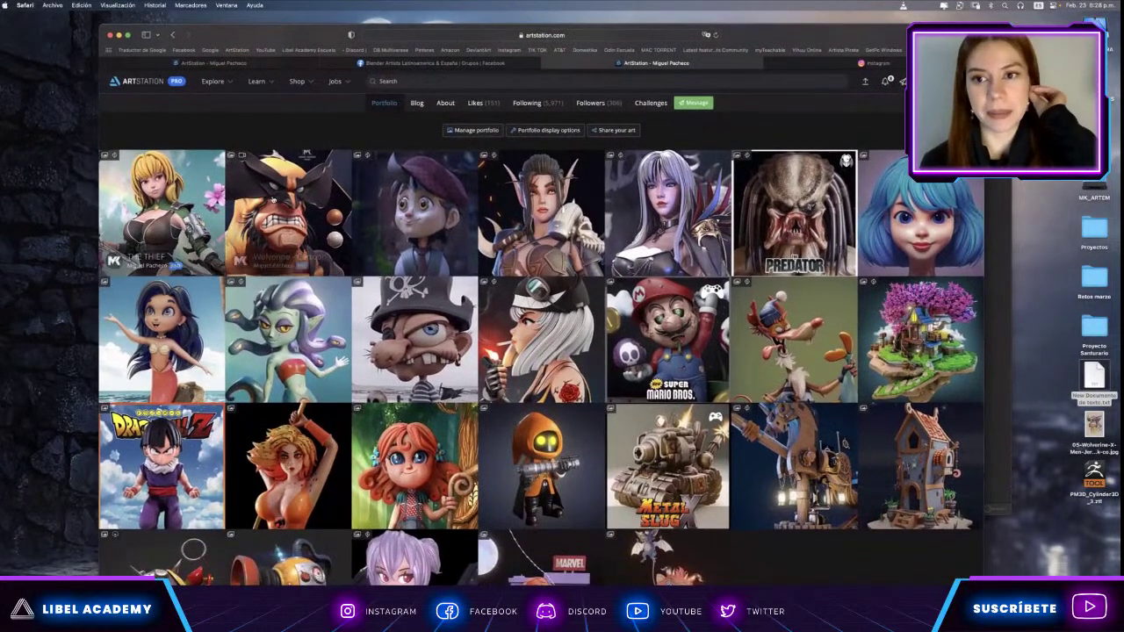
# View the Wolverine - Cartoon artwork, then open Analytics showing the last 7 days.
pyautogui.click(272, 197)
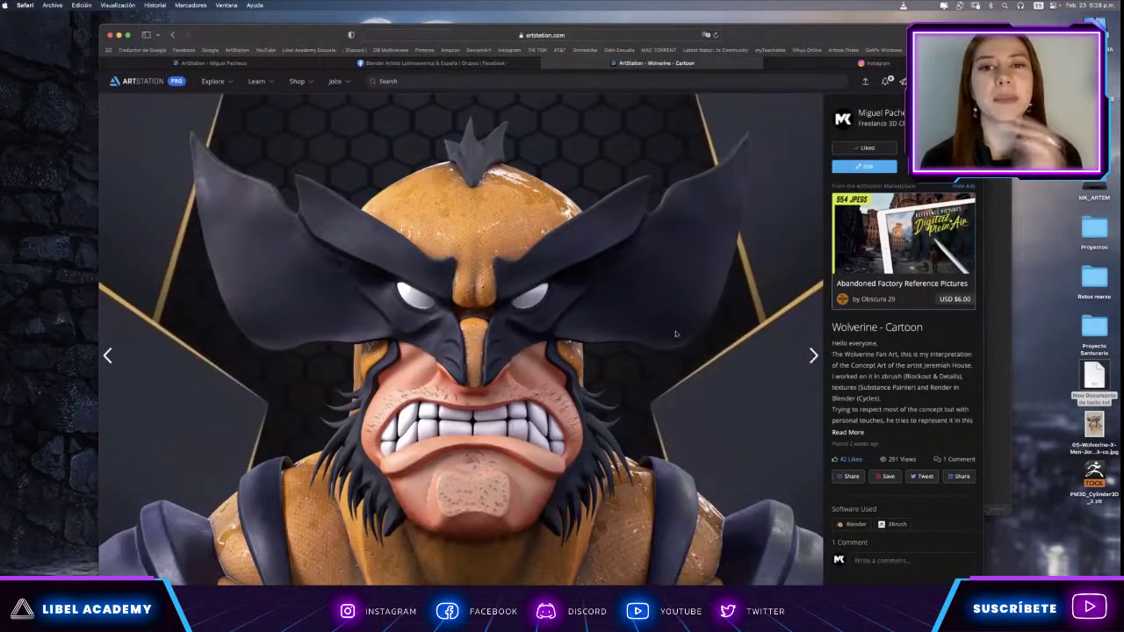
pyautogui.press('super+bracketleft')
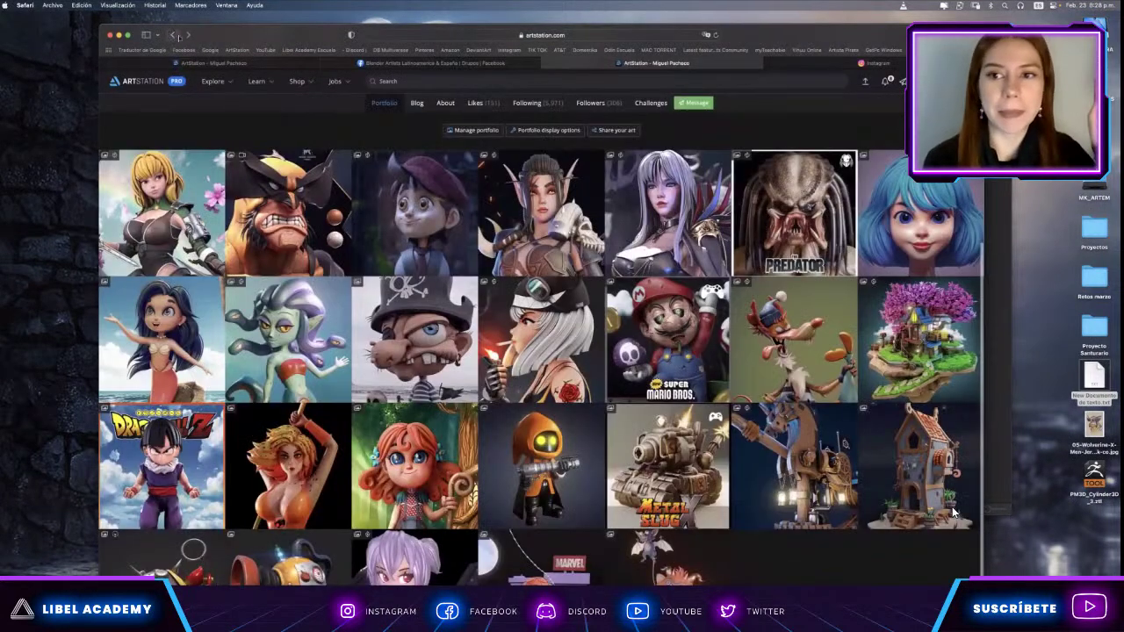
pyautogui.click(920, 81)
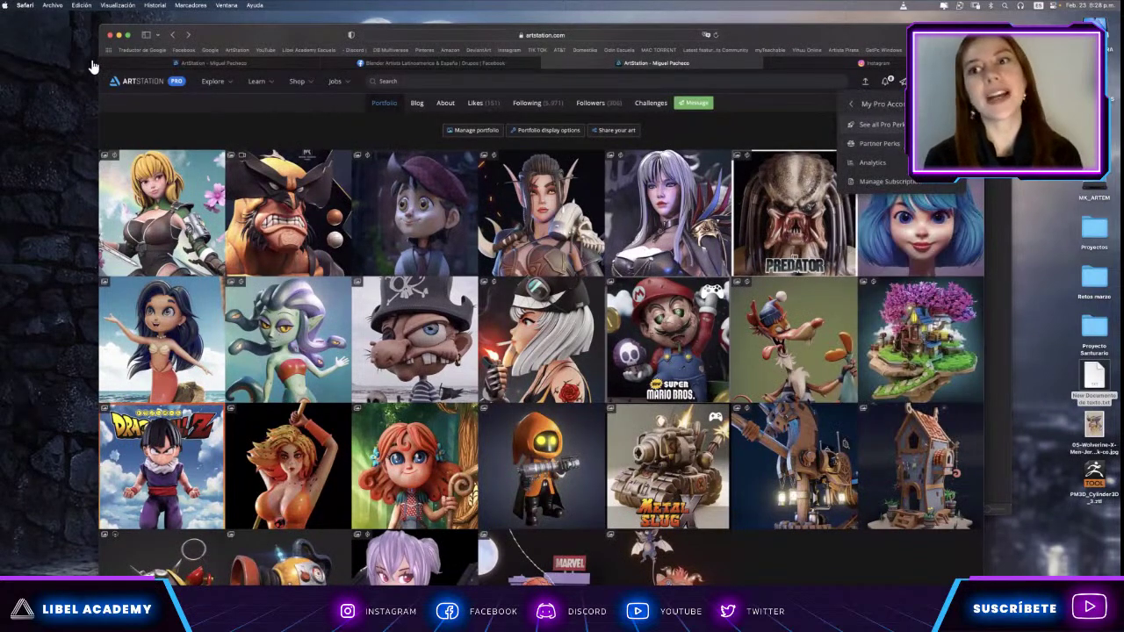
pyautogui.click(895, 163)
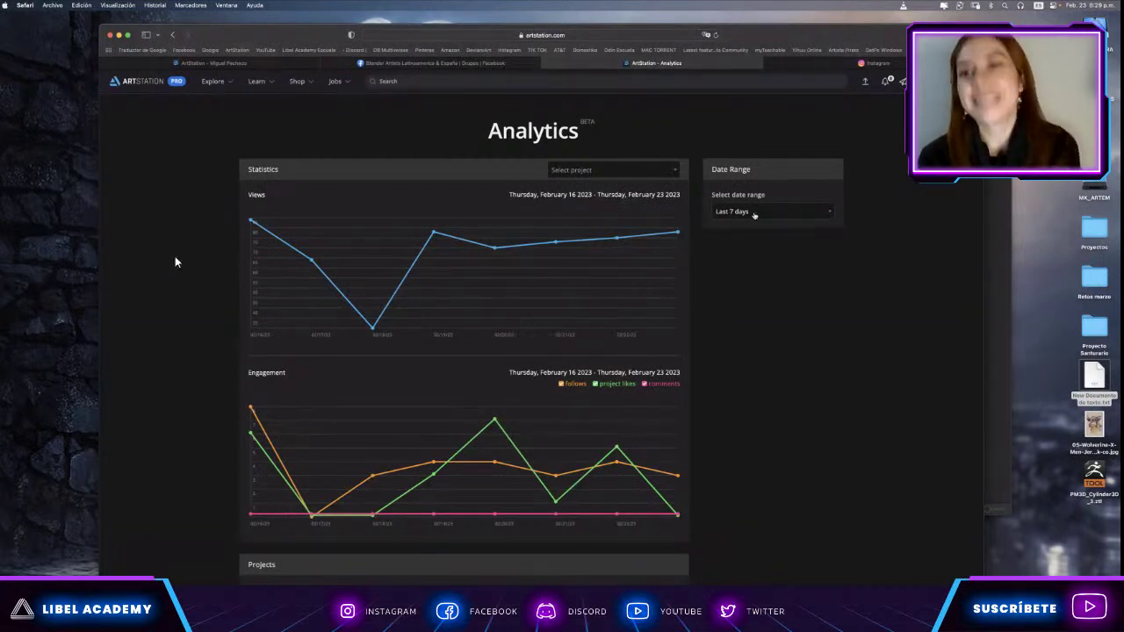
# Change the Analytics date range to Last 12 months.
pyautogui.click(749, 215)
pyautogui.click(760, 292)
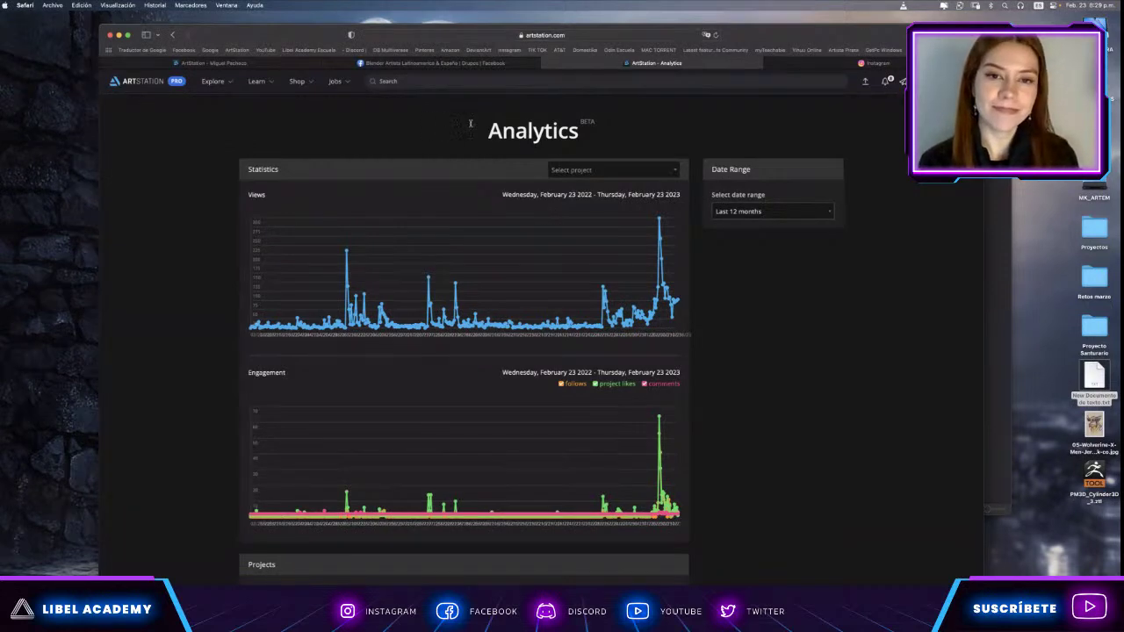
pyautogui.keyDown('ctrl'); pyautogui.scroll(5, 295, 335); pyautogui.keyUp('ctrl')
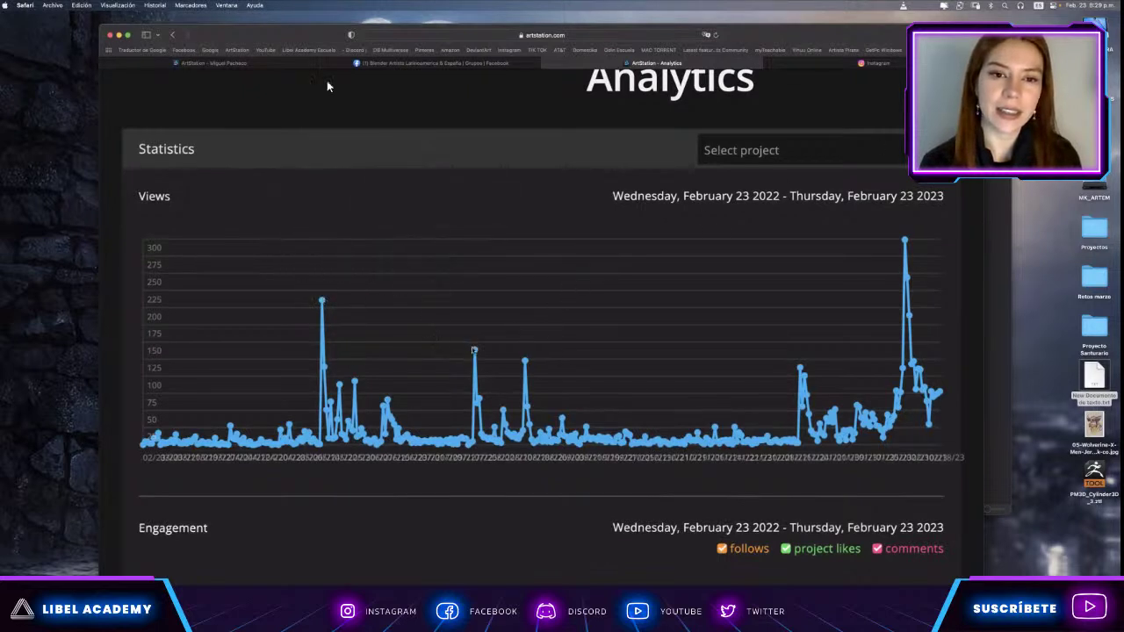
pyautogui.moveTo(474, 350)
pyautogui.hscroll(4, 474, 351)
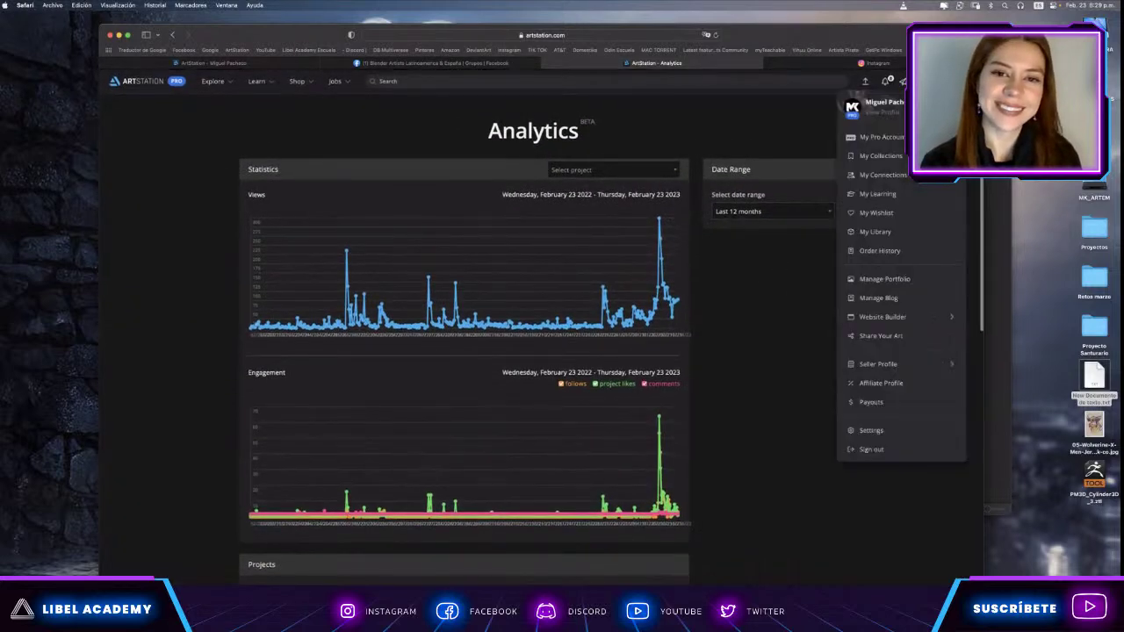
# Back on the profile, scroll through the recent notifications, then close them.
pyautogui.click(896, 113)
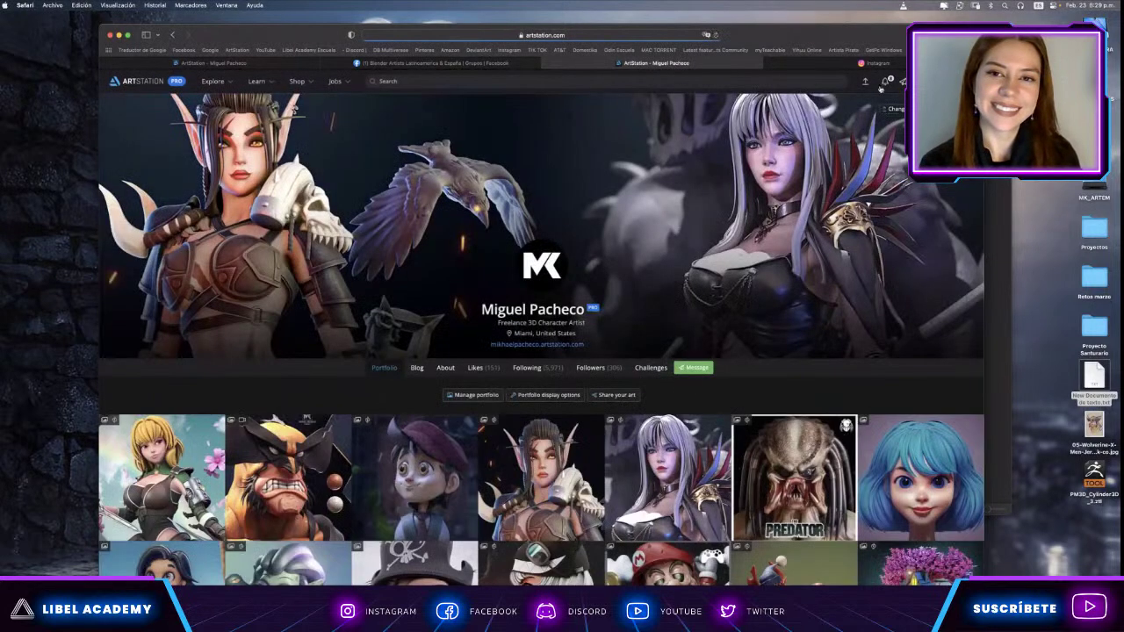
pyautogui.click(887, 81)
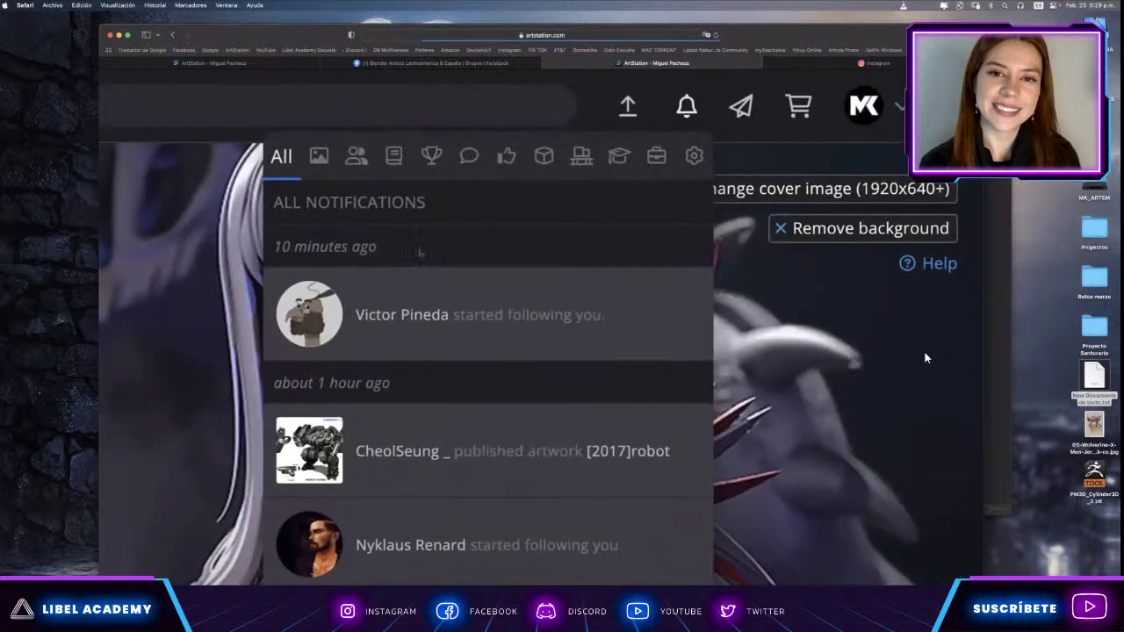
pyautogui.scroll(-1, 339, 263)
pyautogui.scroll(-3, 360, 298)
pyautogui.scroll(-3, 376, 321)
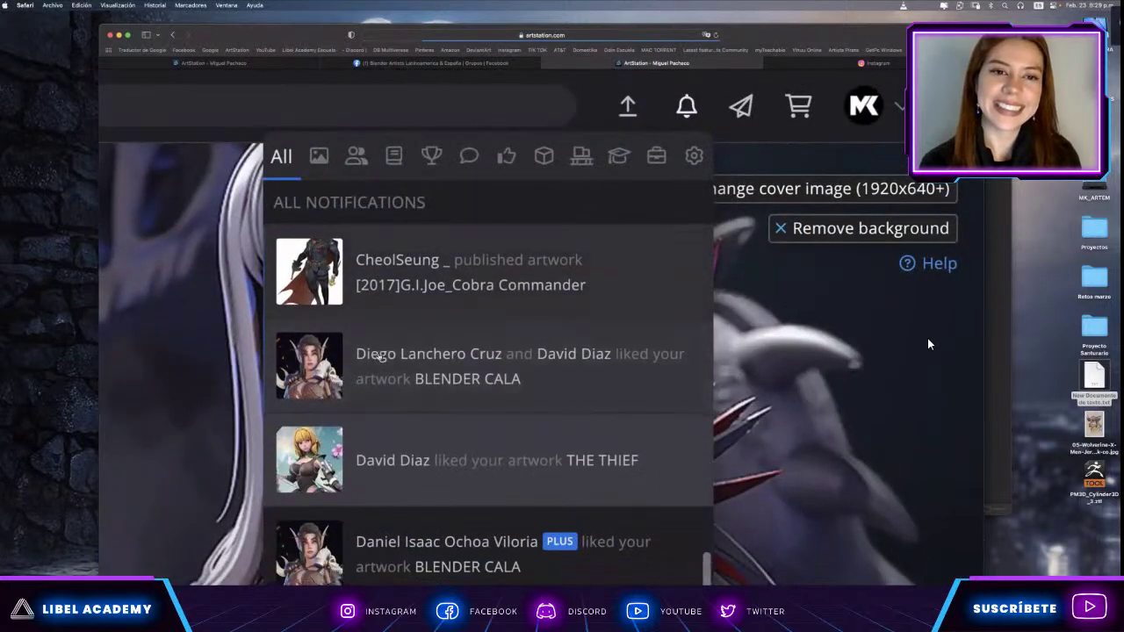
pyautogui.scroll(-3, 378, 356)
pyautogui.scroll(3, 378, 355)
pyautogui.scroll(1, 378, 356)
pyautogui.scroll(-4, 377, 360)
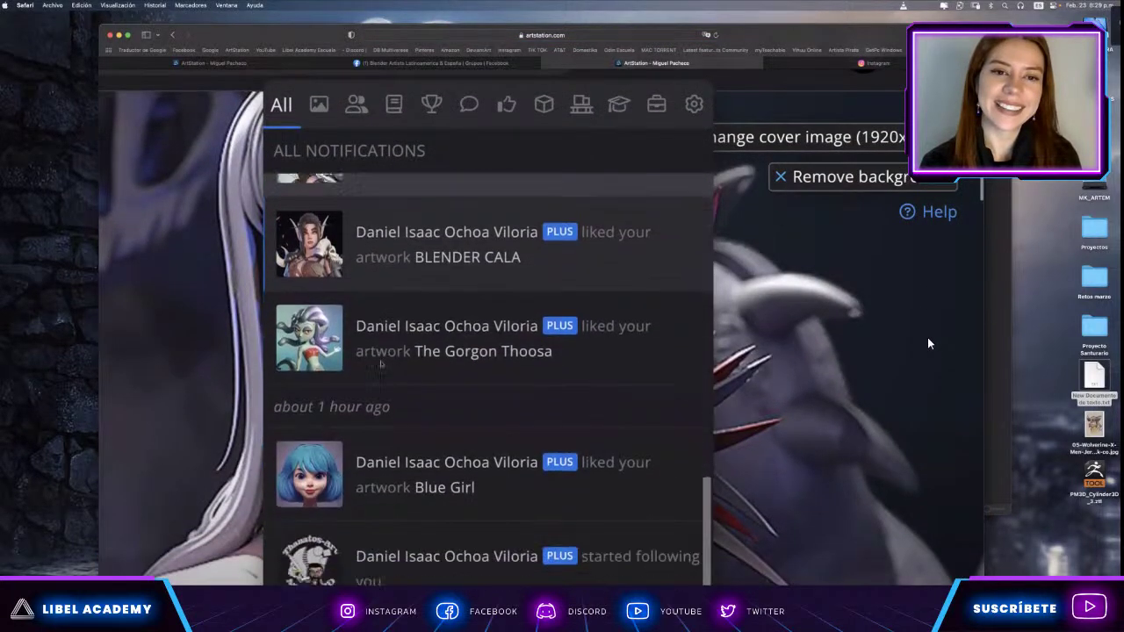
pyautogui.scroll(-2, 376, 365)
pyautogui.scroll(-2, 370, 367)
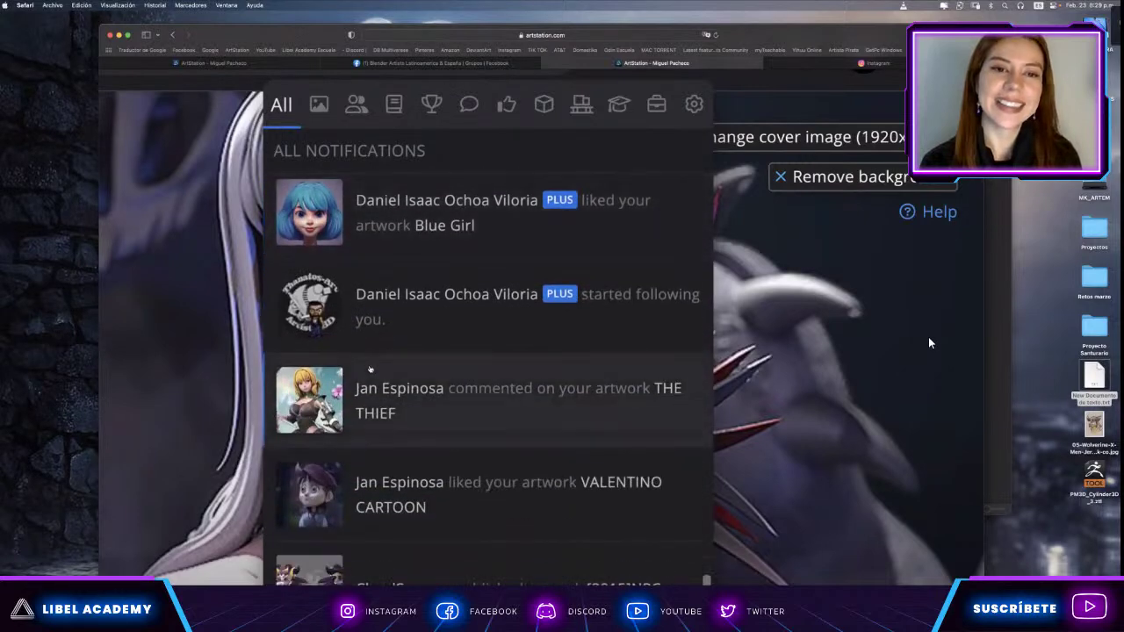
pyautogui.scroll(1, 370, 369)
pyautogui.scroll(-5, 370, 370)
pyautogui.scroll(-1, 371, 371)
pyautogui.scroll(-2, 373, 372)
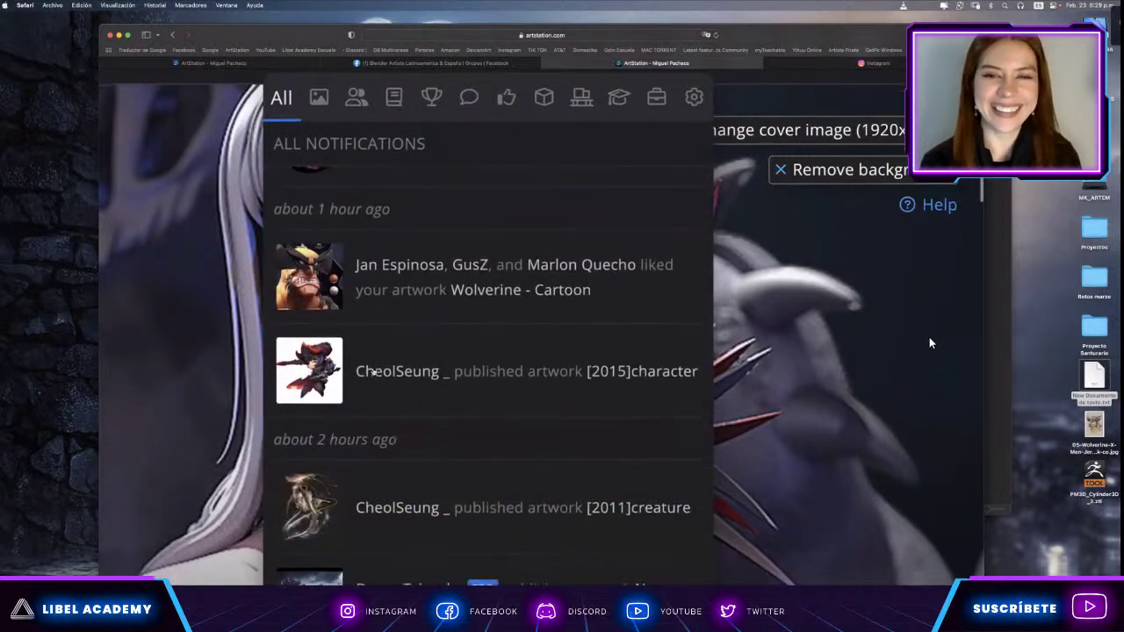
pyautogui.scroll(-1, 373, 372)
pyautogui.scroll(-4, 373, 372)
pyautogui.scroll(-3, 373, 373)
pyautogui.scroll(-3, 374, 372)
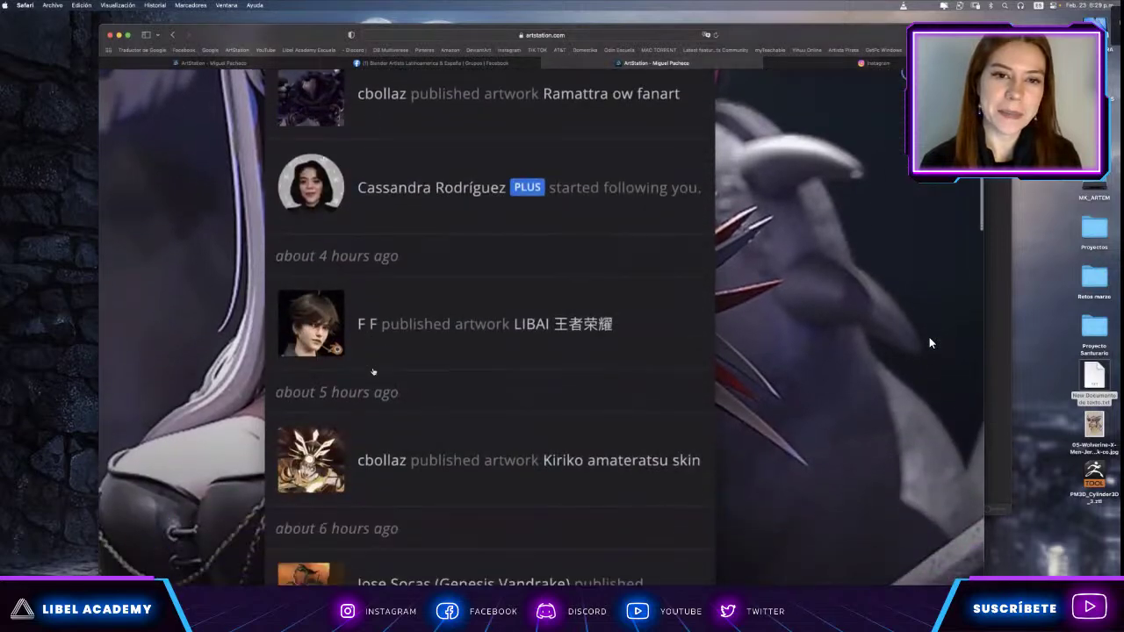
pyautogui.scroll(-4, 373, 373)
pyautogui.scroll(4, 373, 372)
pyautogui.scroll(-2, 374, 372)
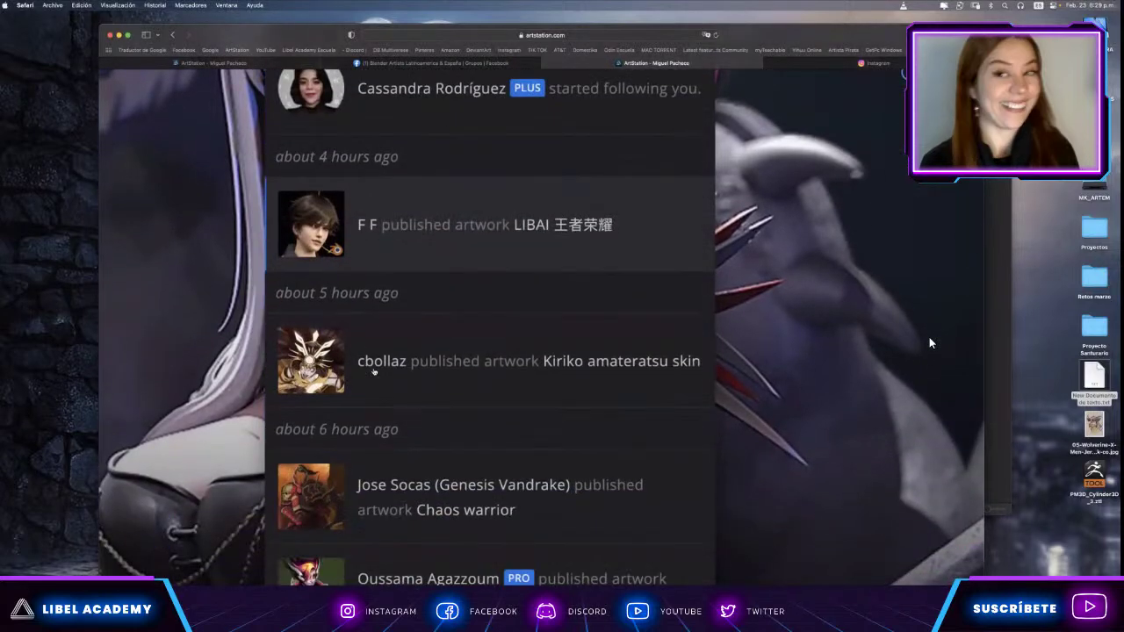
pyautogui.scroll(-3, 373, 372)
pyautogui.scroll(-1, 373, 373)
pyautogui.scroll(-1, 373, 372)
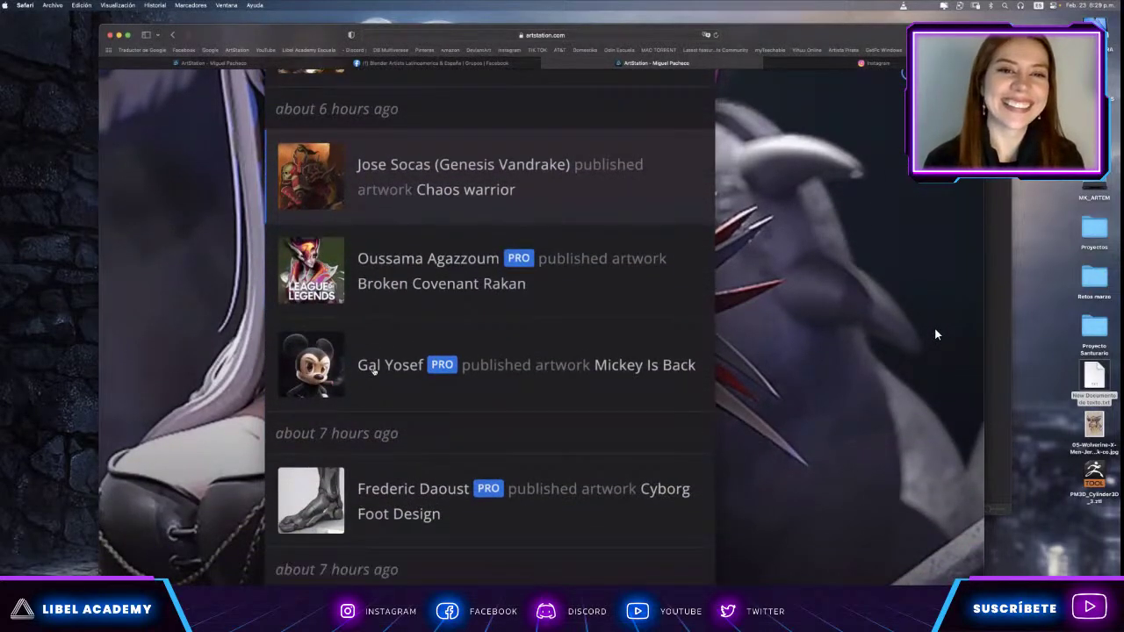
pyautogui.scroll(-3, 373, 372)
pyautogui.scroll(-2, 373, 372)
pyautogui.scroll(-1, 374, 373)
pyautogui.scroll(-1, 373, 372)
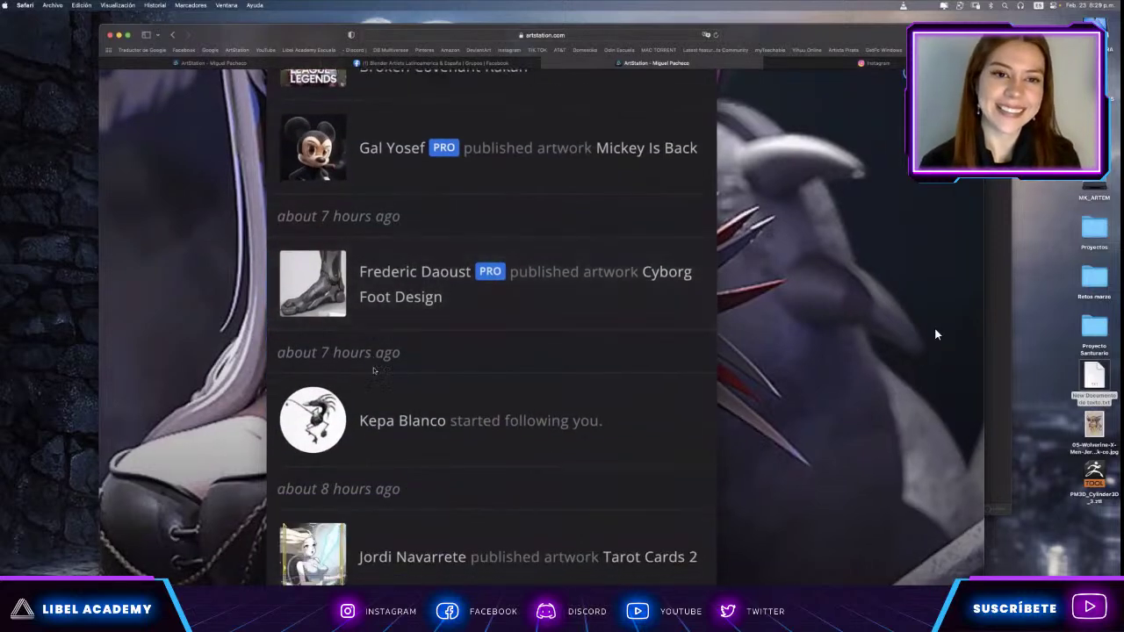
pyautogui.scroll(-4, 373, 372)
pyautogui.scroll(-4, 373, 370)
pyautogui.scroll(-1, 438, 342)
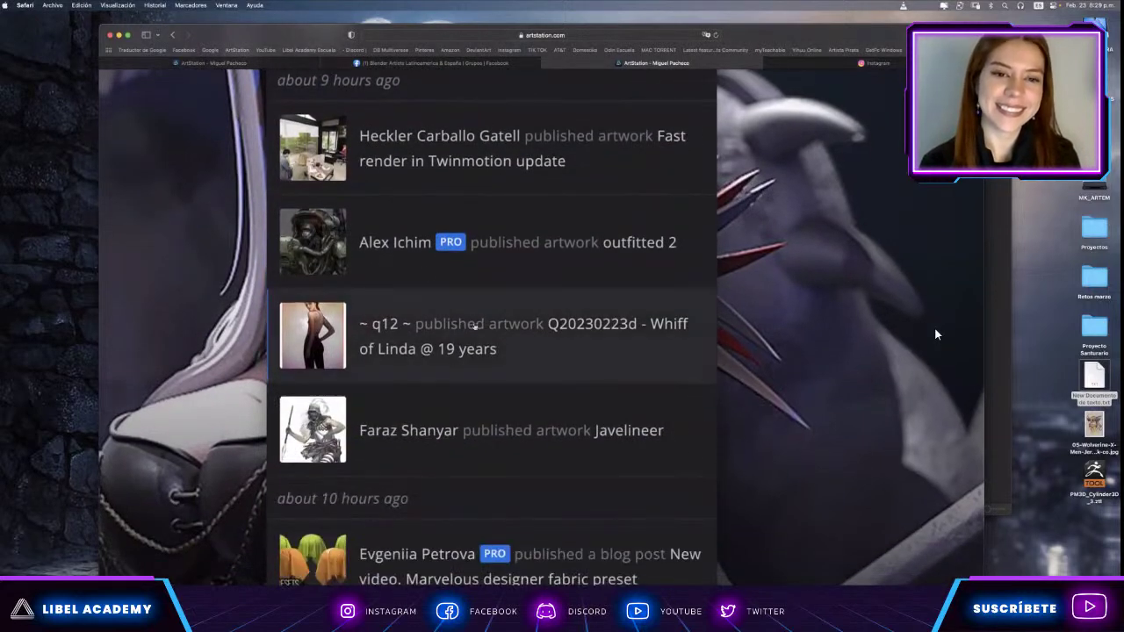
pyautogui.scroll(-2, 447, 387)
pyautogui.scroll(-2, 447, 387)
pyautogui.scroll(-4, 447, 388)
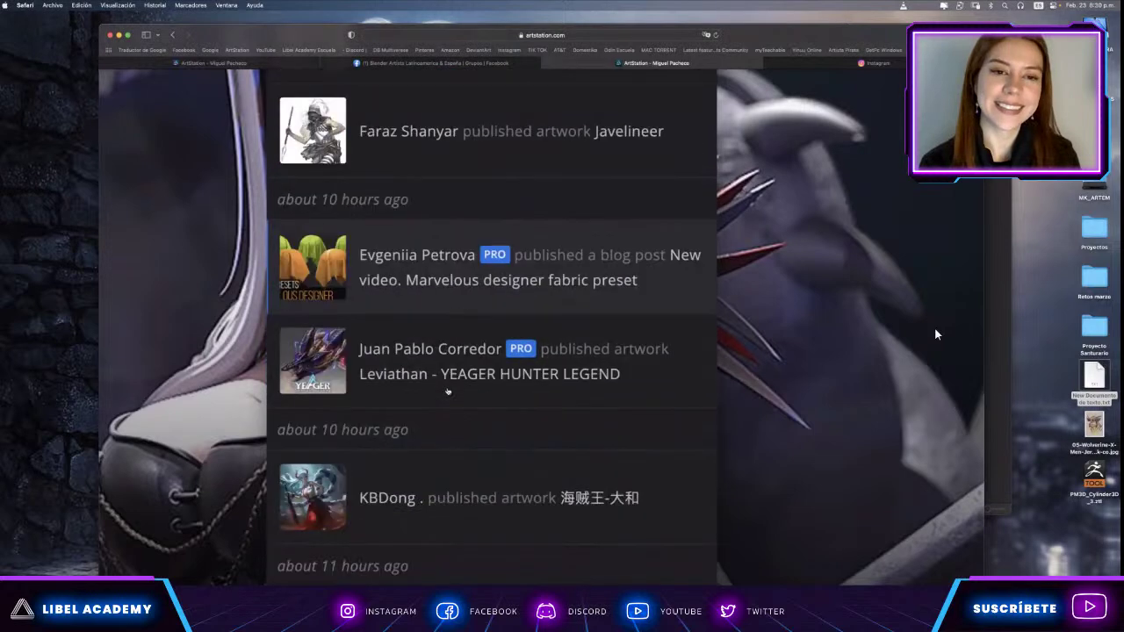
pyautogui.scroll(-3, 448, 392)
pyautogui.scroll(-2, 447, 392)
pyautogui.scroll(-6, 447, 392)
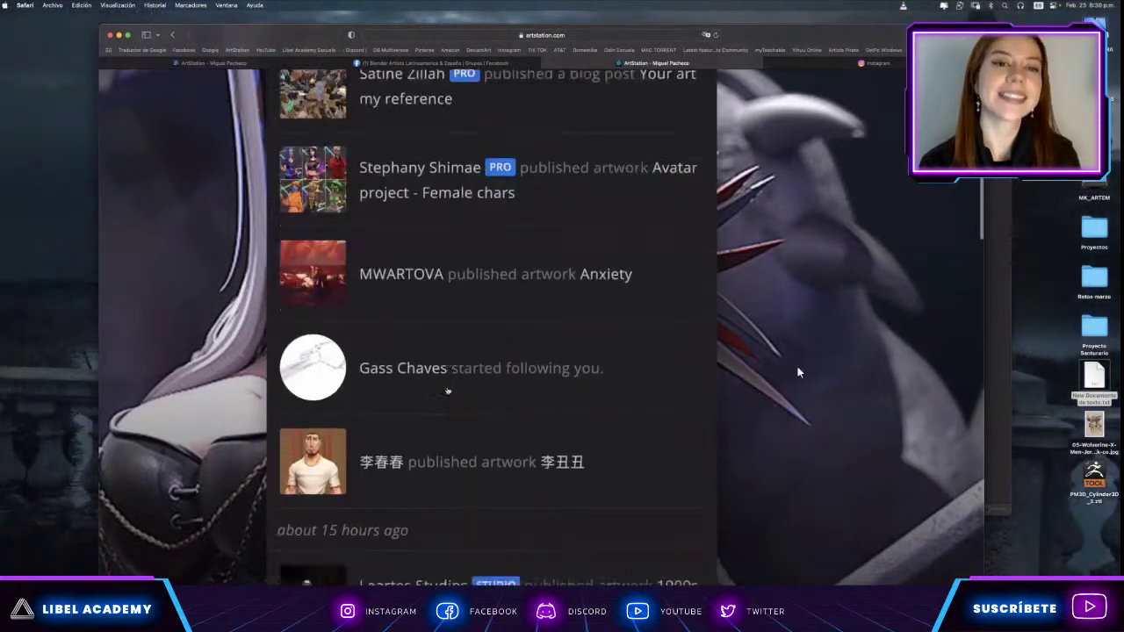
pyautogui.scroll(-1, 447, 392)
pyautogui.scroll(-4, 447, 392)
pyautogui.scroll(-3, 447, 391)
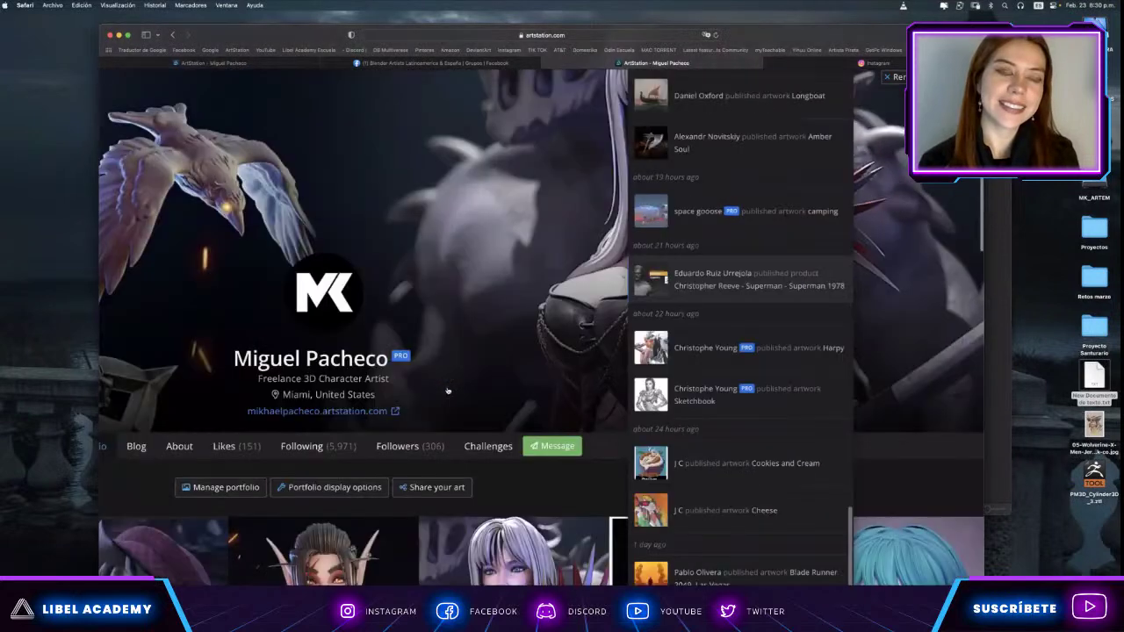
pyautogui.click(356, 402)
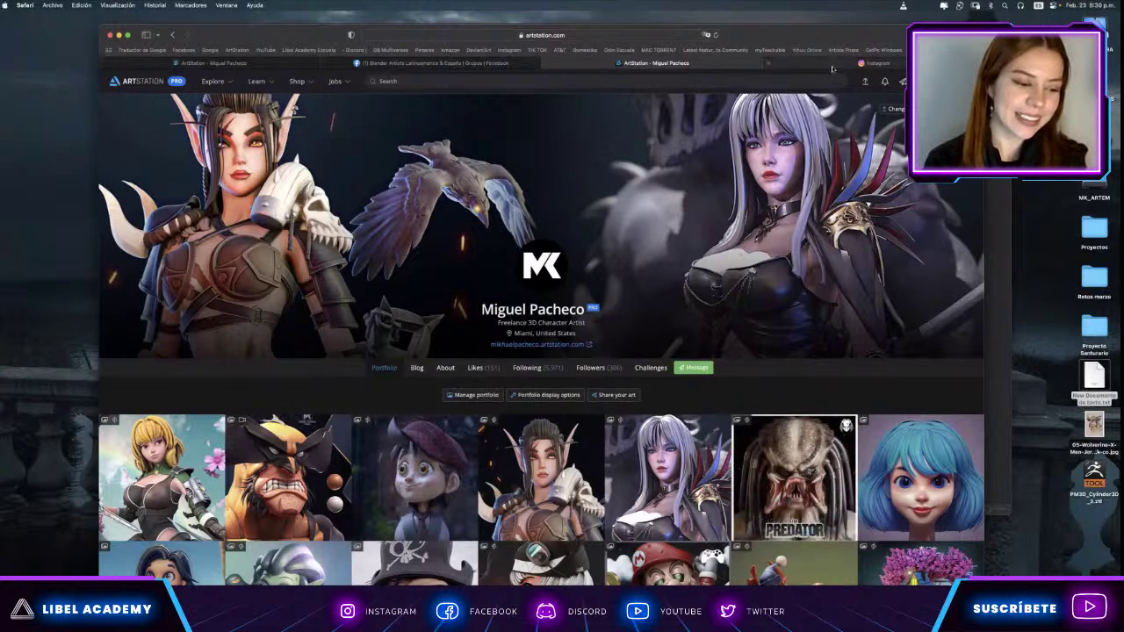
# Load the Fiverr website in the Instagram tab.
pyautogui.click(878, 63)
pyautogui.click(632, 35)
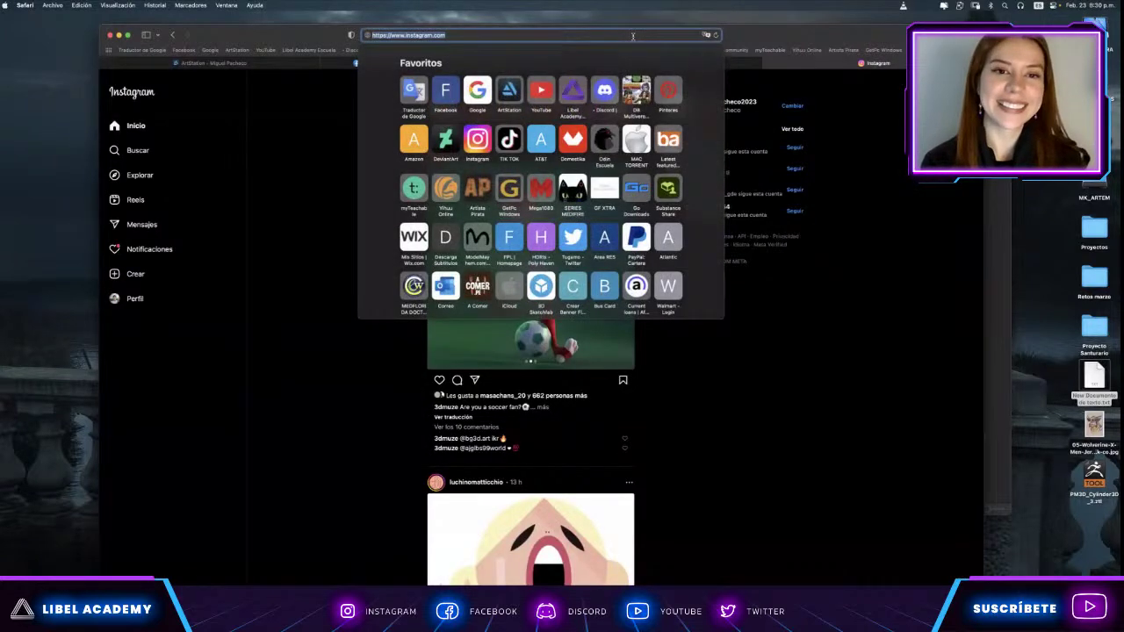
pyautogui.write('iverr')
pyautogui.press('Return')
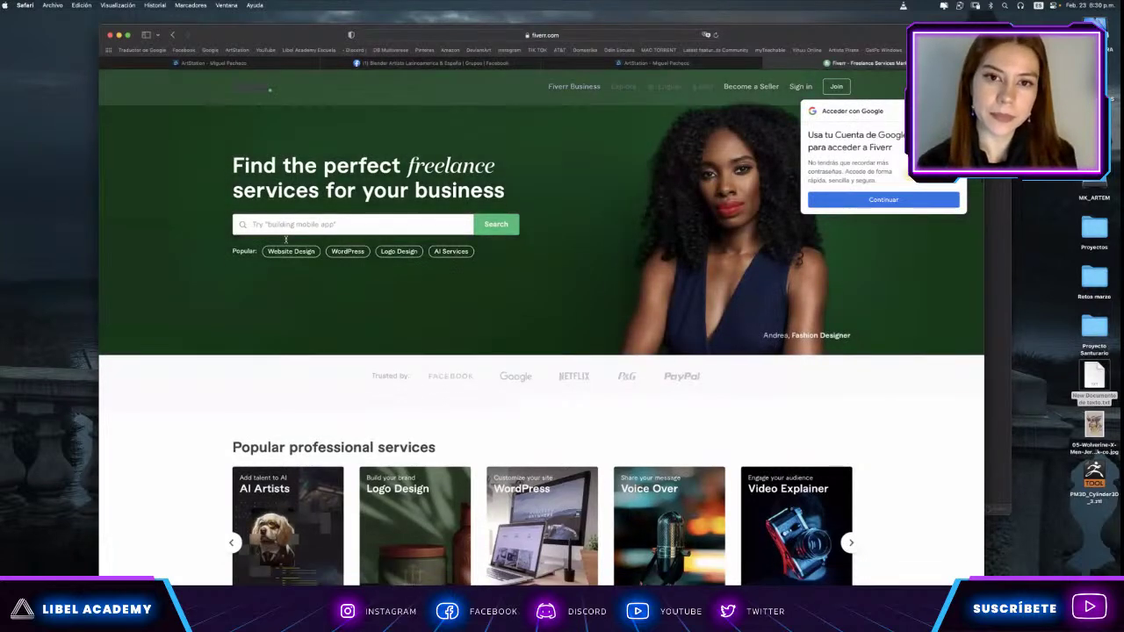
# Browse Fiverr's freelance services homepage, then close it to return to the ArtStation portfolio.
pyautogui.scroll(-5, 286, 239)
pyautogui.scroll(-3, 286, 239)
pyautogui.scroll(-5, 415, 238)
pyautogui.scroll(-3, 414, 238)
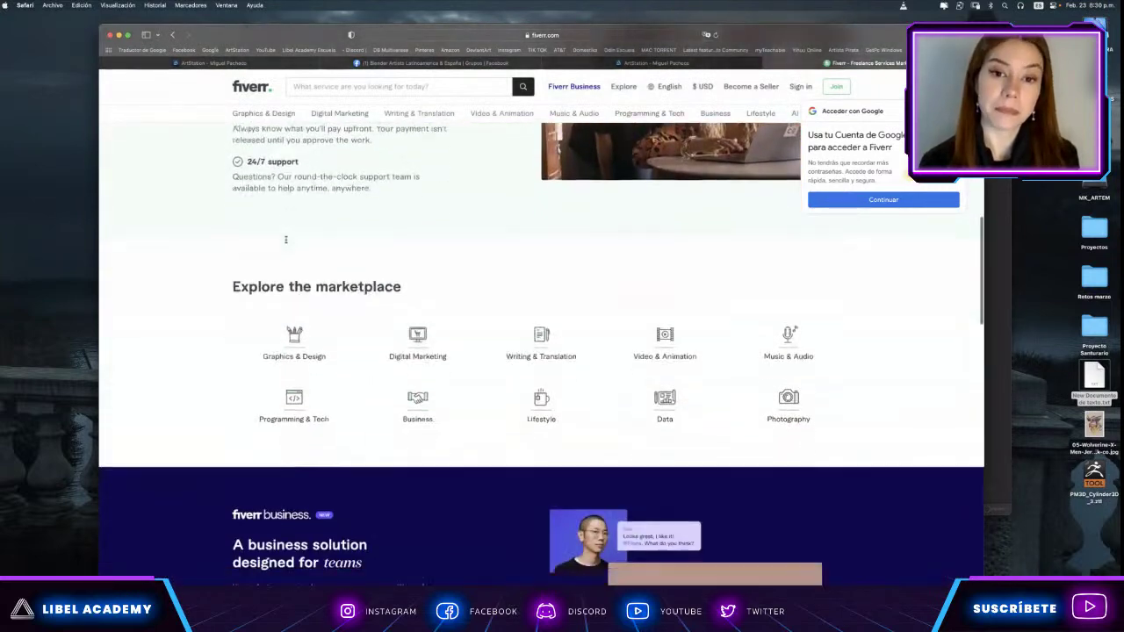
pyautogui.scroll(-2, 414, 238)
pyautogui.scroll(-1, 414, 238)
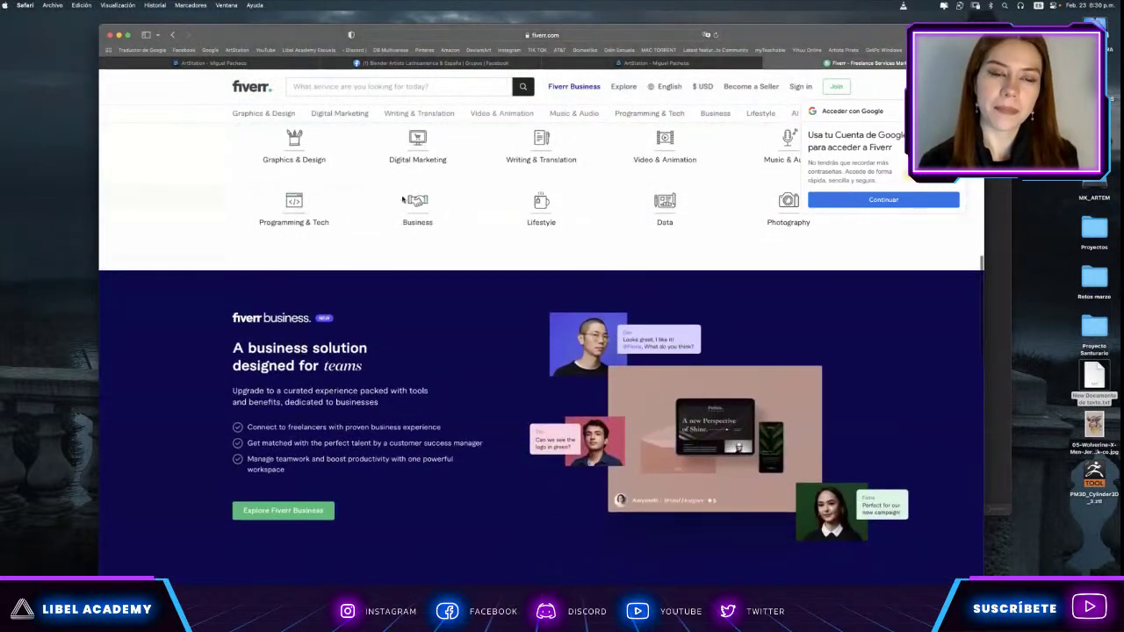
pyautogui.scroll(5, 403, 201)
pyautogui.scroll(4, 187, 110)
pyautogui.scroll(4, 191, 105)
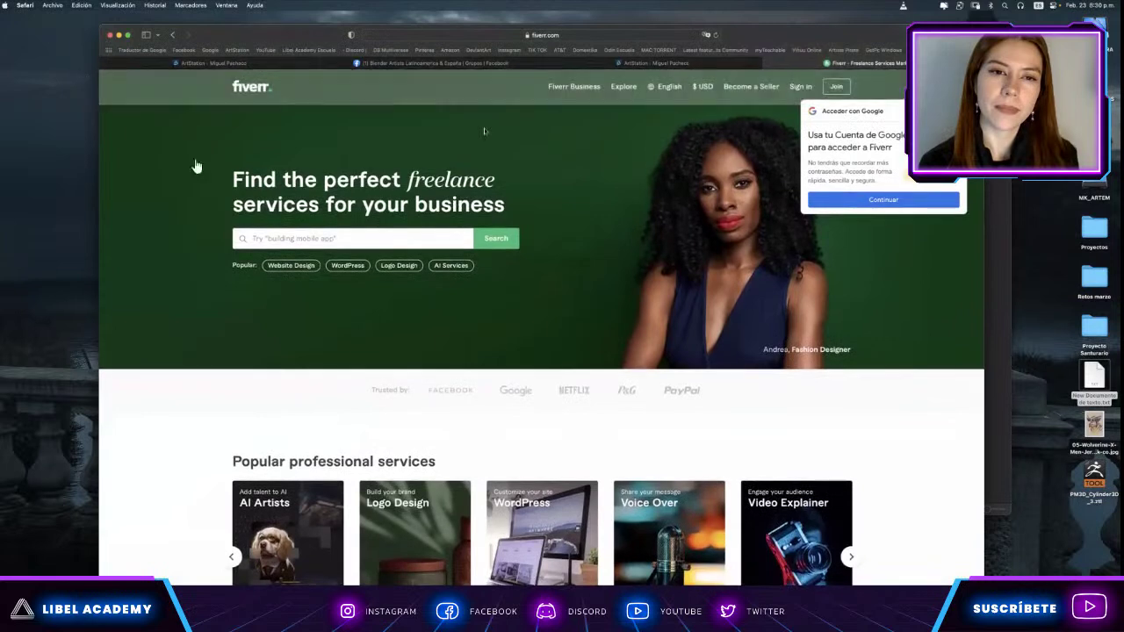
pyautogui.press('super+w')
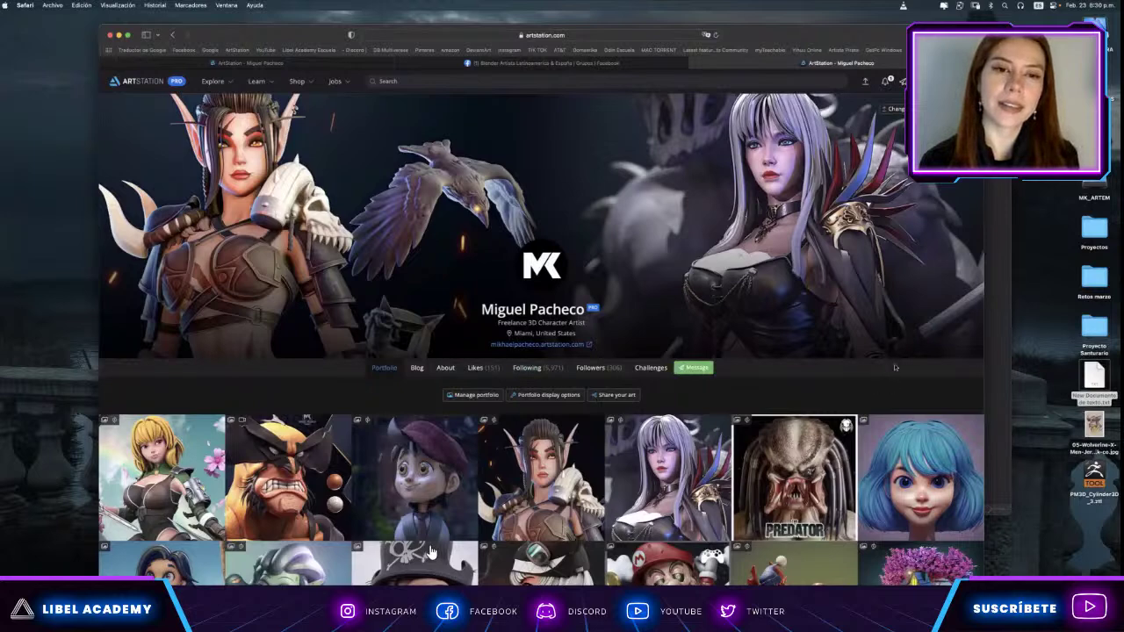
pyautogui.moveTo(835, 40); pyautogui.dragTo(799, 33)
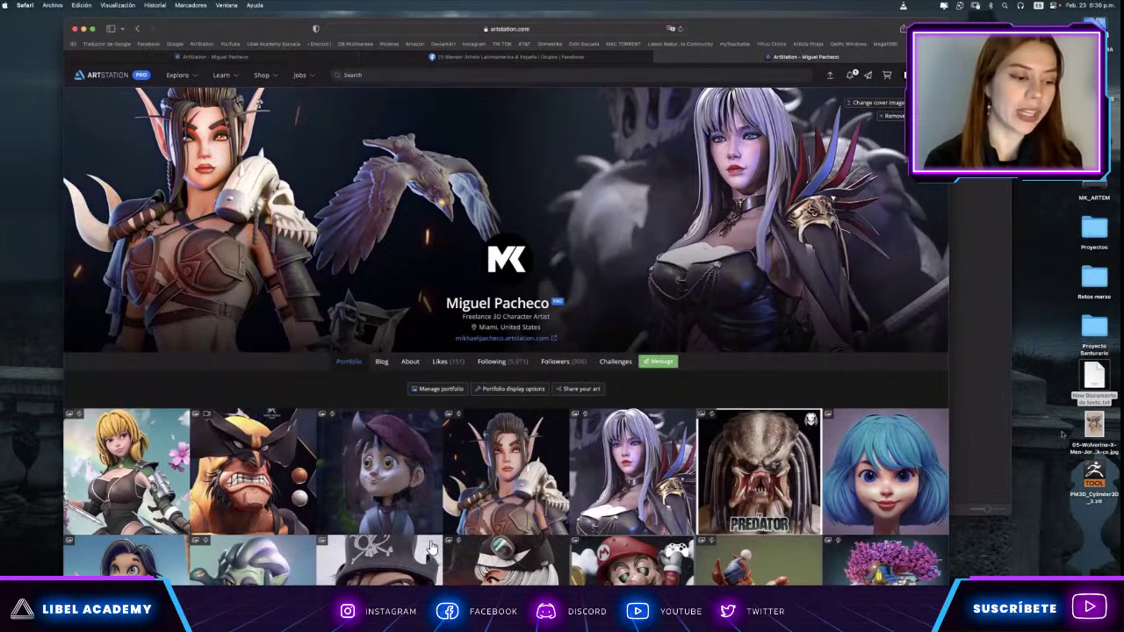
pyautogui.click(1000, 259)
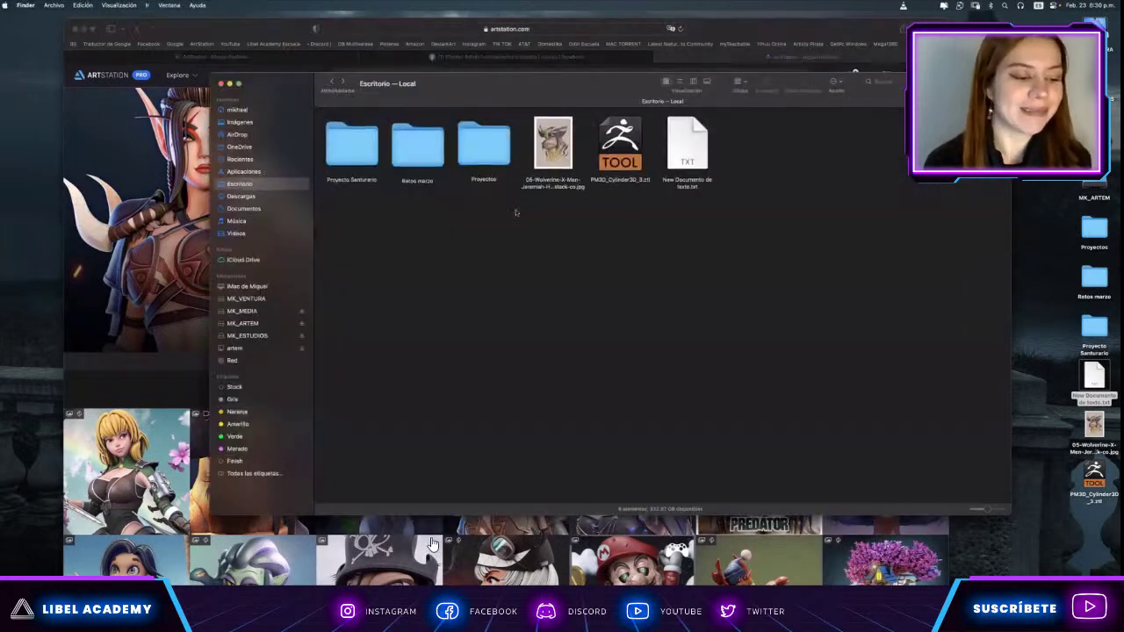
pyautogui.moveTo(470, 91); pyautogui.dragTo(453, 108)
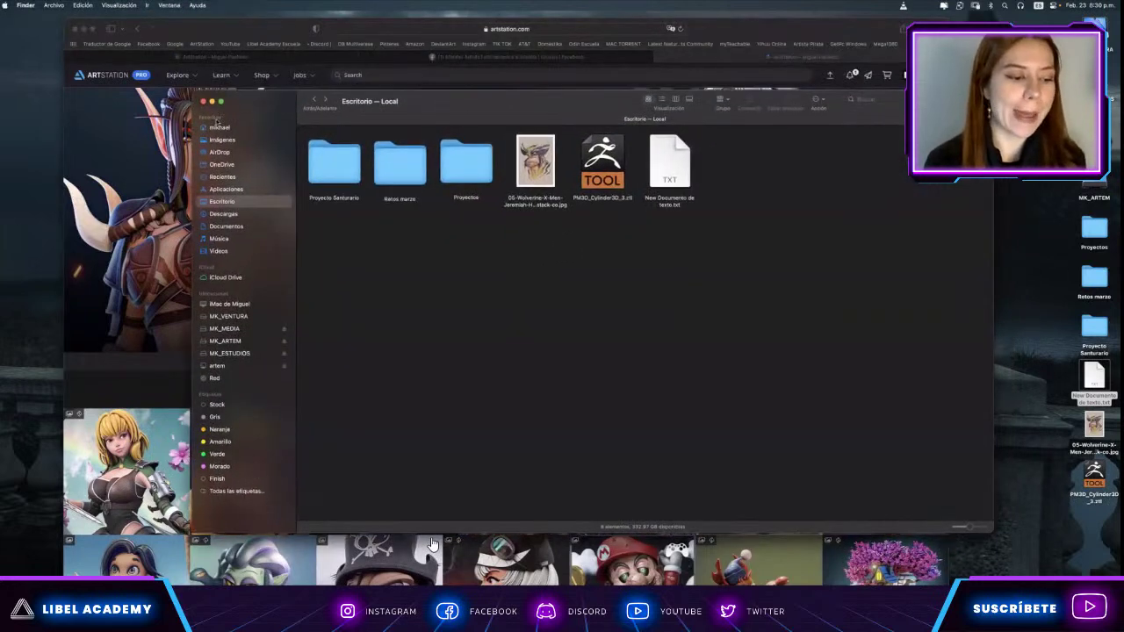
pyautogui.click(203, 102)
pyautogui.scroll(-3, 432, 544)
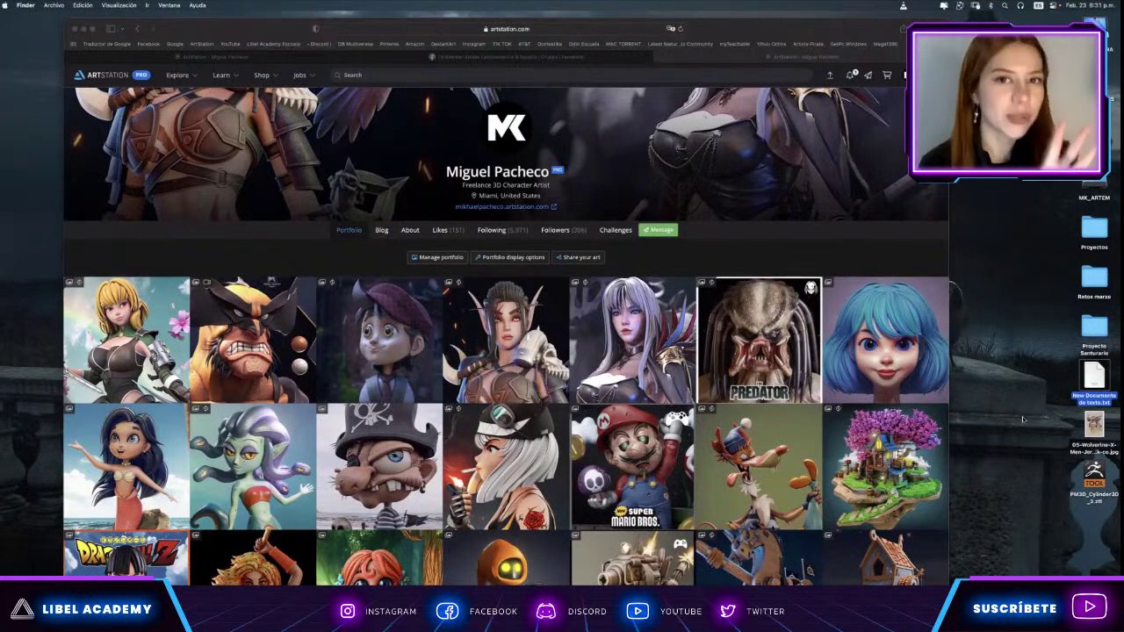
pyautogui.scroll(-1, 797, 549)
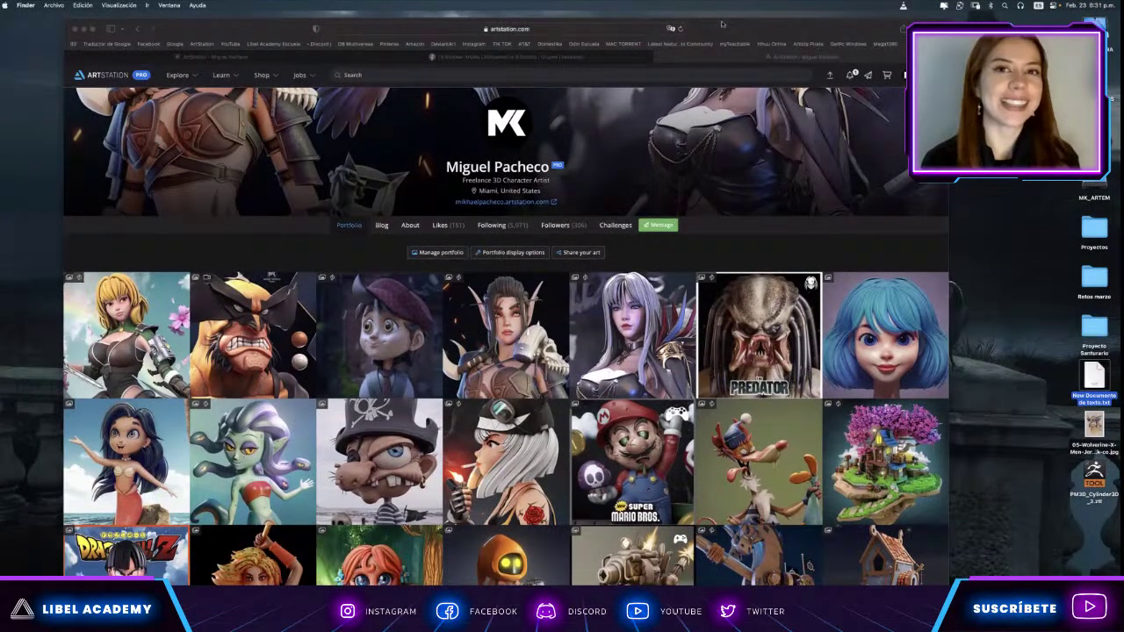
pyautogui.click(716, 23)
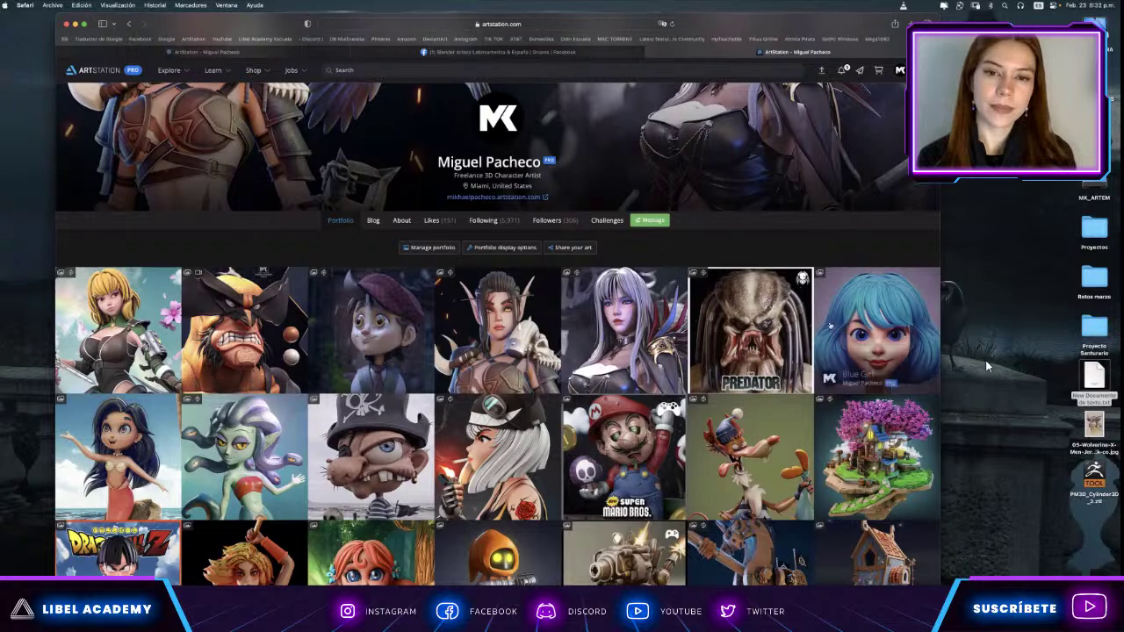
# Open the Sea Fishing! artwork and scroll through its cartoon rat renders.
pyautogui.click(764, 474)
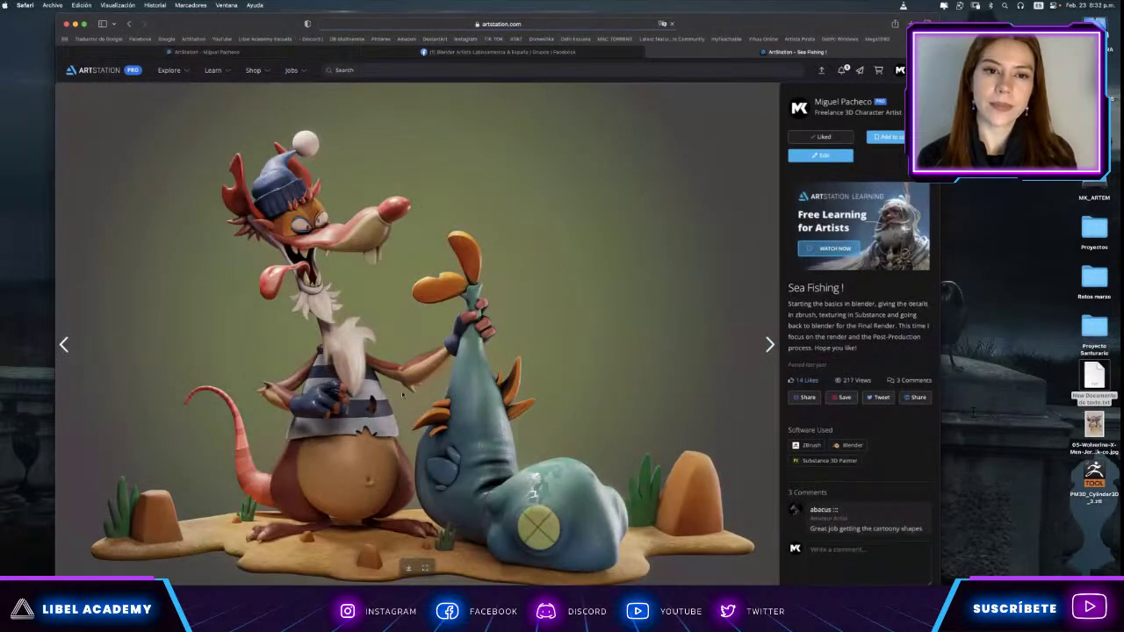
pyautogui.scroll(-5, 377, 322)
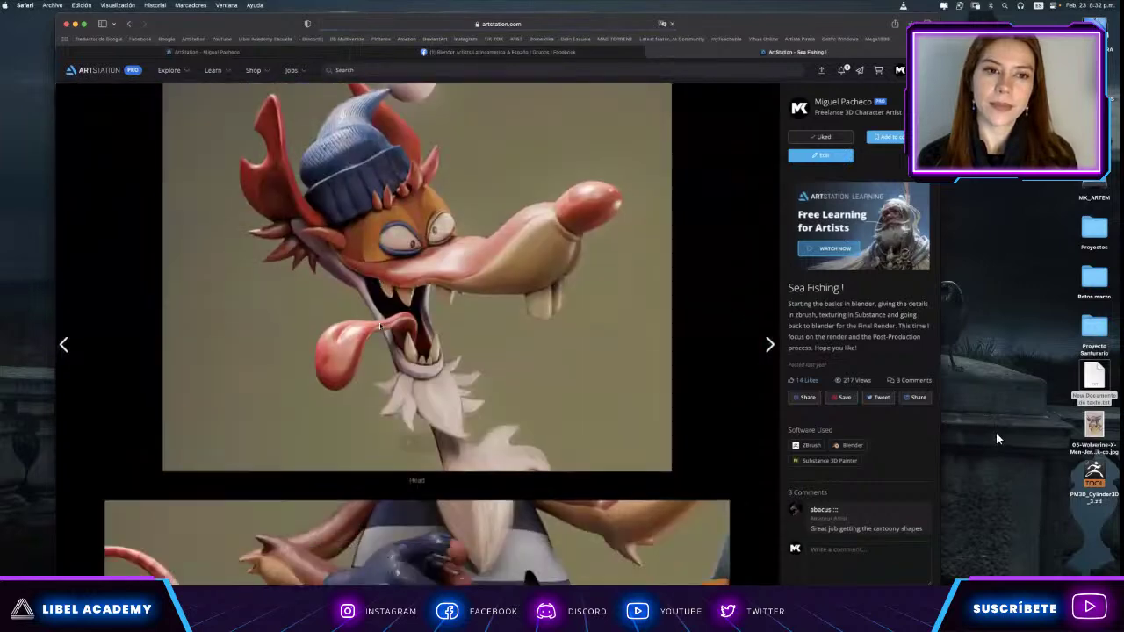
pyautogui.scroll(-5, 377, 322)
pyautogui.scroll(-2, 378, 322)
pyautogui.scroll(-5, 379, 322)
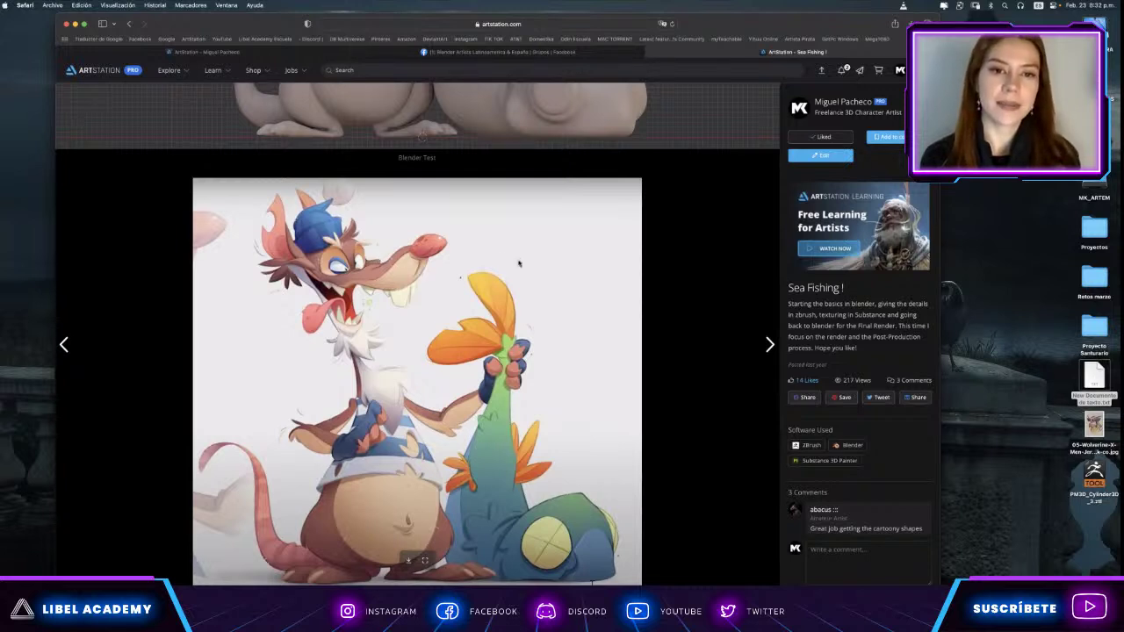
pyautogui.scroll(3, 376, 350)
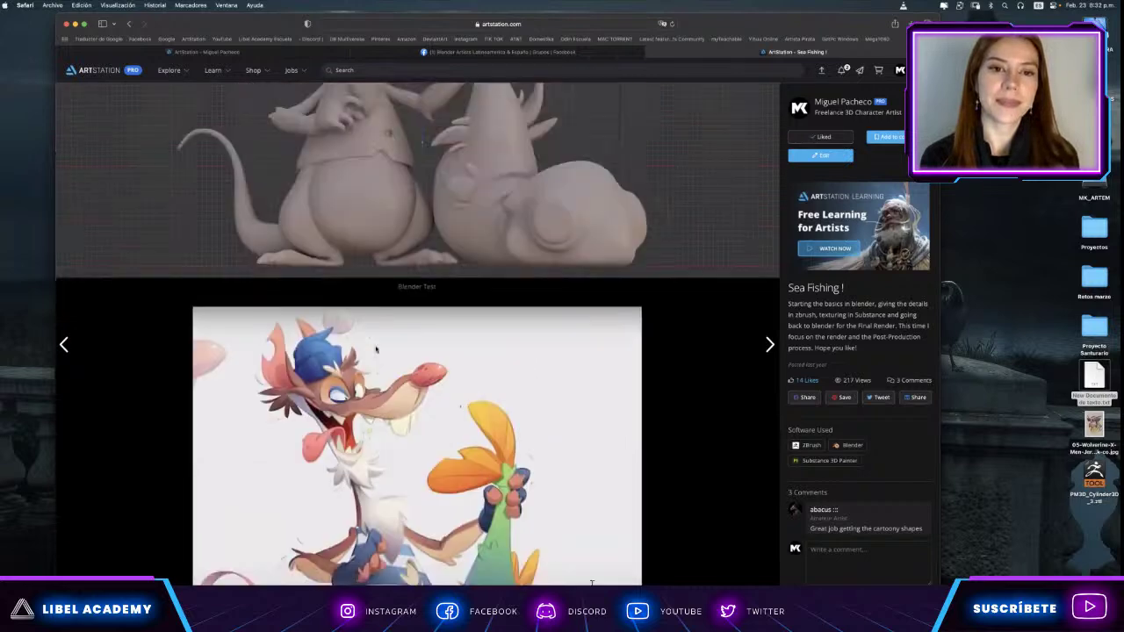
pyautogui.scroll(5, 376, 350)
pyautogui.scroll(-5, 386, 343)
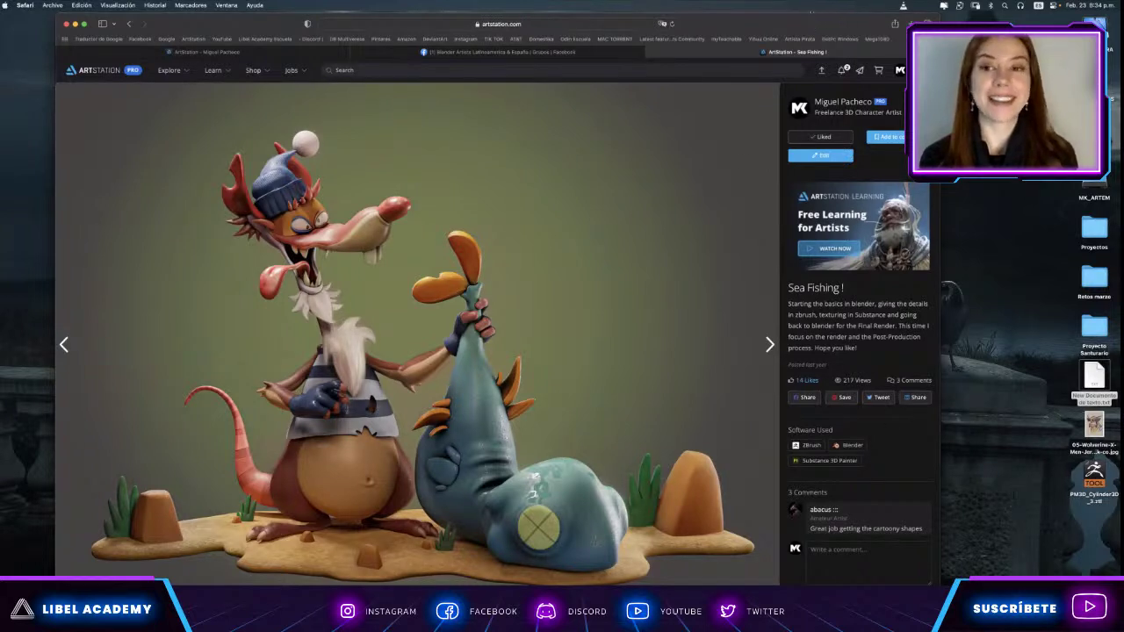
pyautogui.moveTo(809, 13); pyautogui.dragTo(849, 41)
pyautogui.scroll(-2, 564, 260)
pyautogui.scroll(-2, 564, 260)
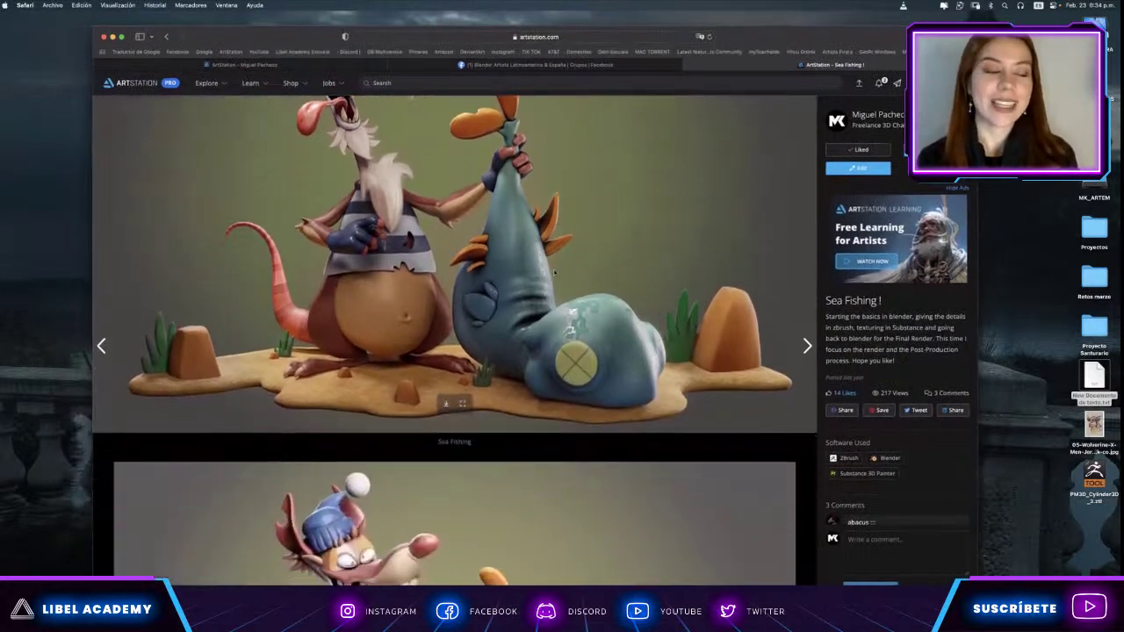
pyautogui.scroll(-5, 979, 512)
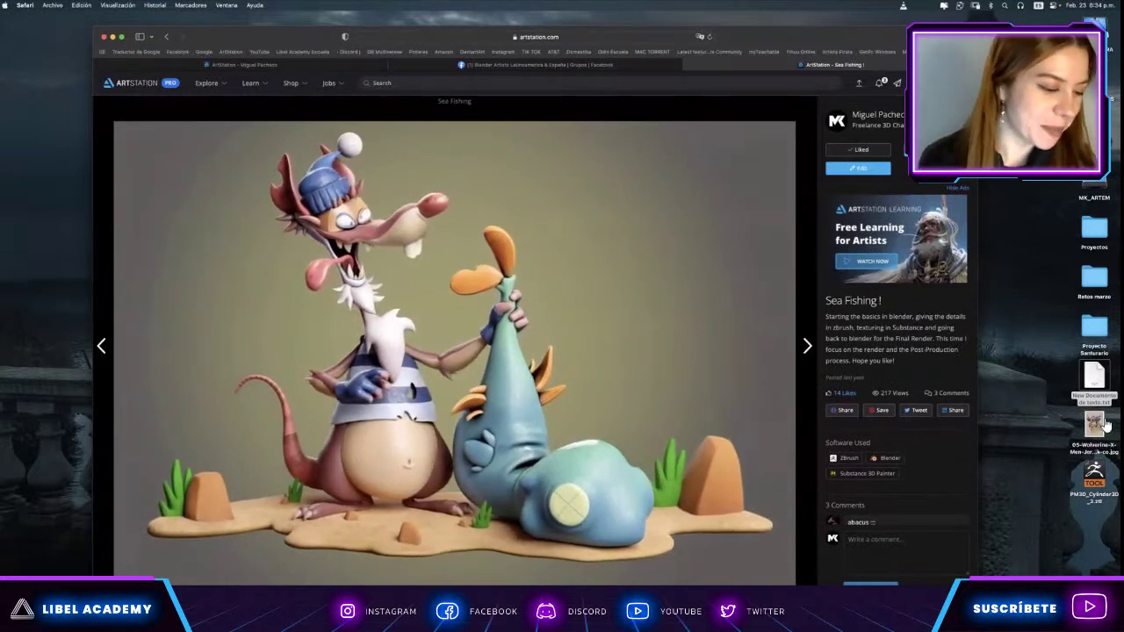
pyautogui.click(1036, 527)
pyautogui.press('super+n')
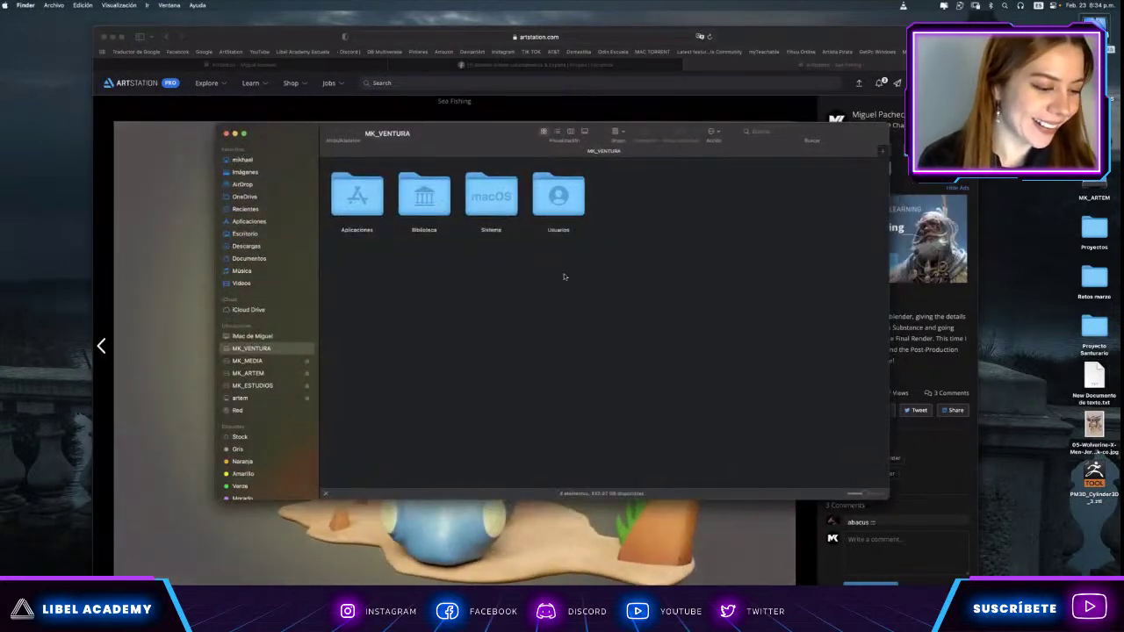
pyautogui.press('shift+super+d')
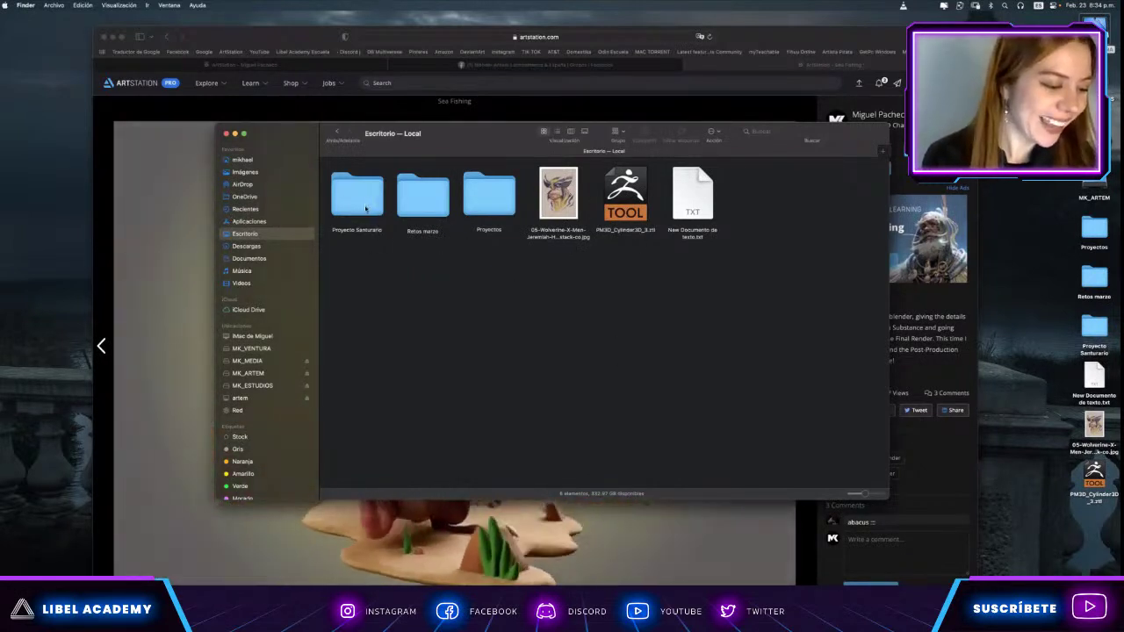
pyautogui.moveTo(490, 132); pyautogui.dragTo(455, 178)
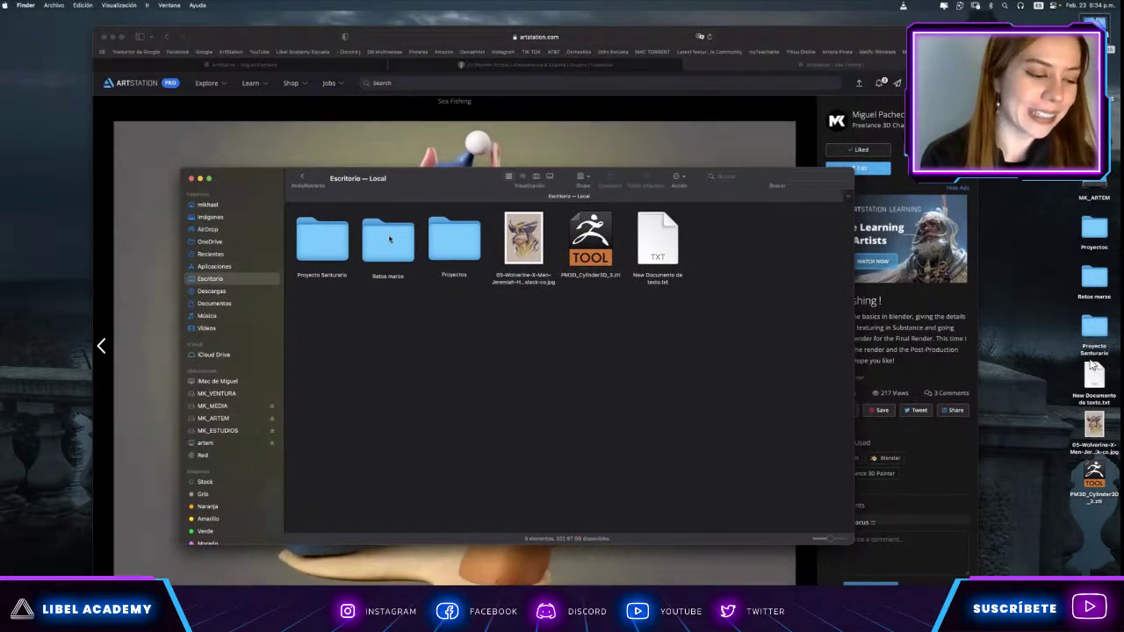
pyautogui.moveTo(209, 186); pyautogui.dragTo(199, 194)
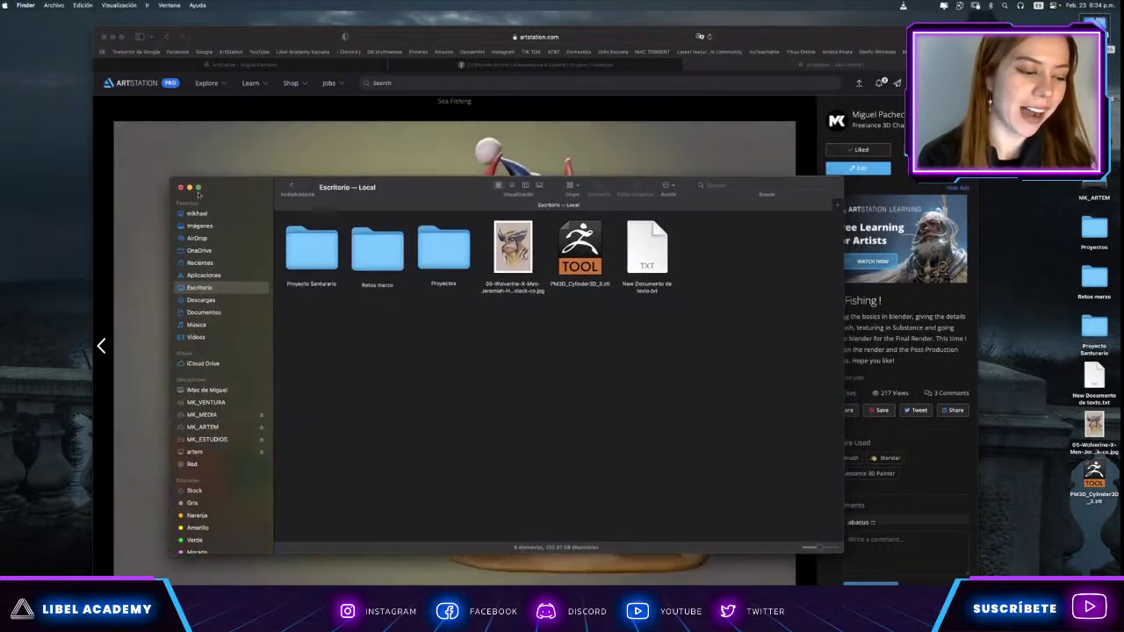
pyautogui.press('super+Tab')
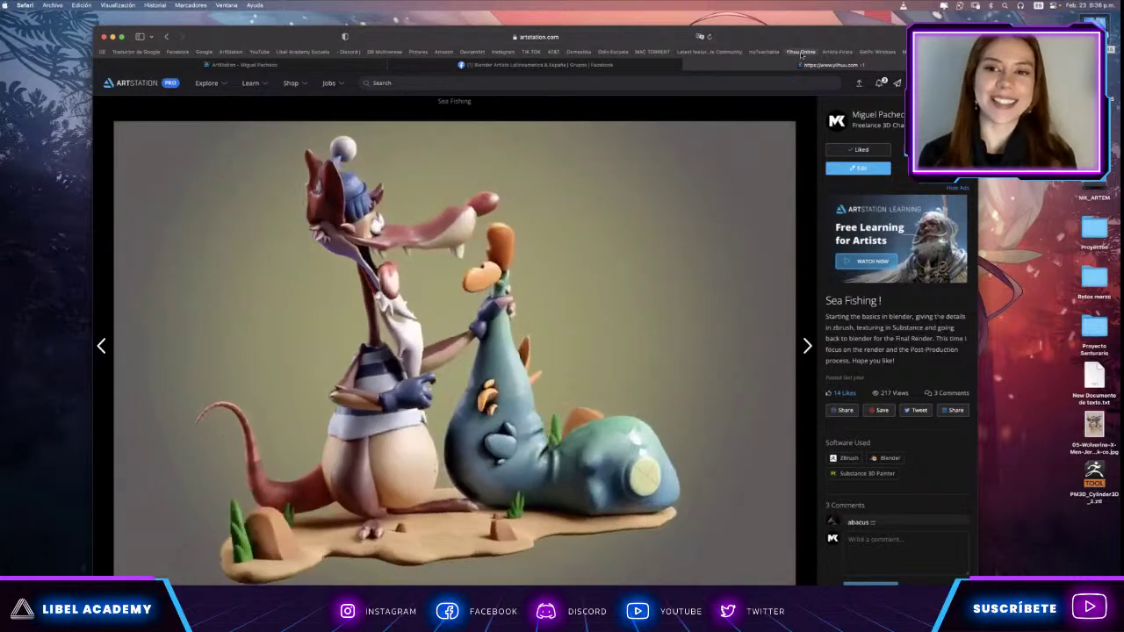
# Go back from Sea Fishing! to the artist's character artwork portfolio grid.
pyautogui.click(170, 37)
# Open the Stylized Scenery artwork and scroll past the treehouse render to the grey Blender views.
pyautogui.scroll(-3, 530, 313)
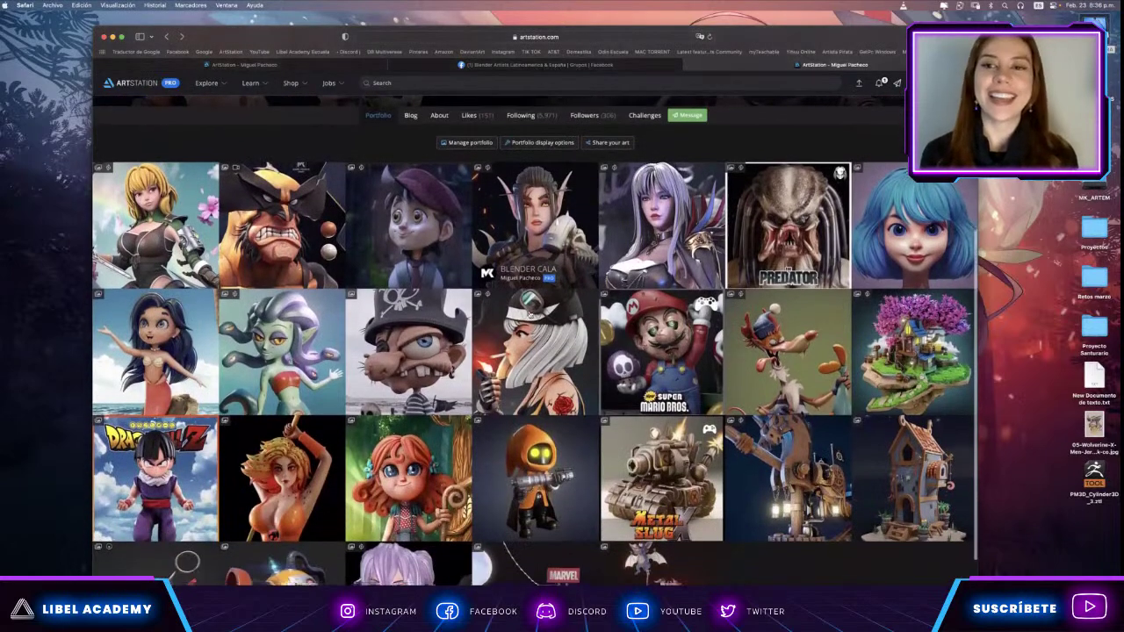
pyautogui.click(947, 309)
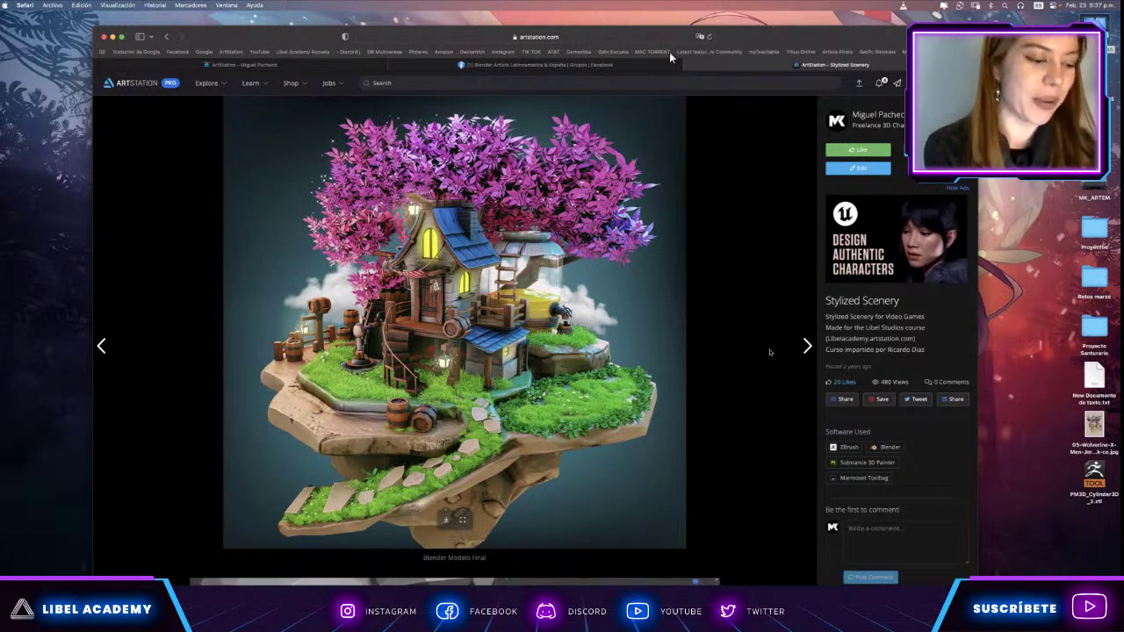
pyautogui.scroll(-2, 769, 352)
pyautogui.scroll(-3, 769, 352)
pyautogui.scroll(-2, 769, 352)
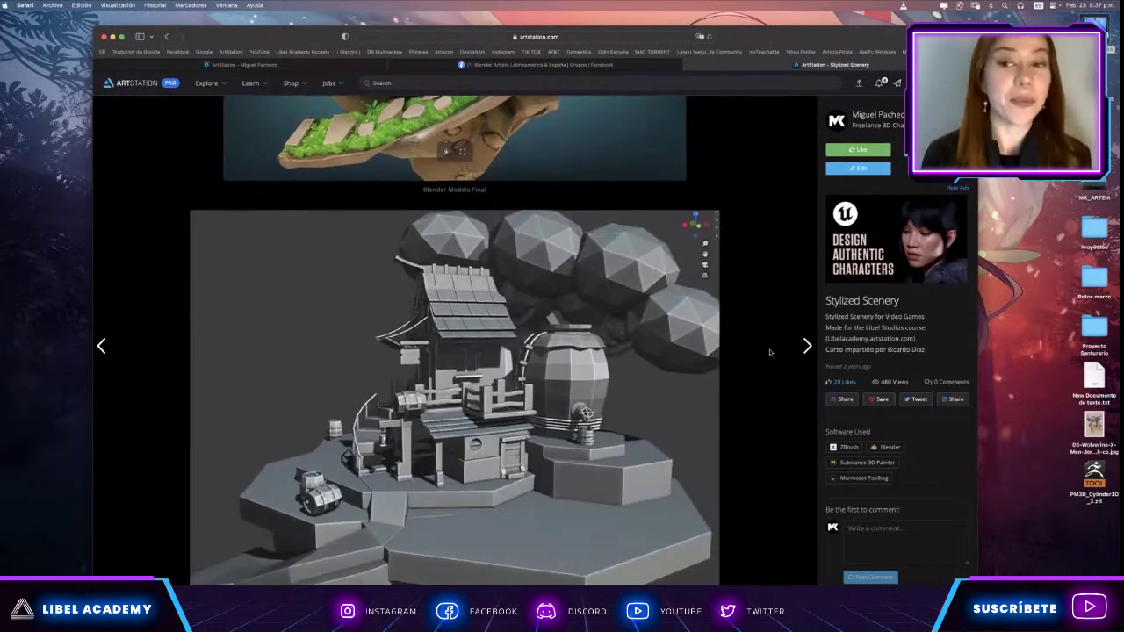
pyautogui.scroll(-2, 769, 352)
pyautogui.scroll(-2, 769, 352)
pyautogui.scroll(-2, 769, 352)
pyautogui.scroll(-1, 770, 352)
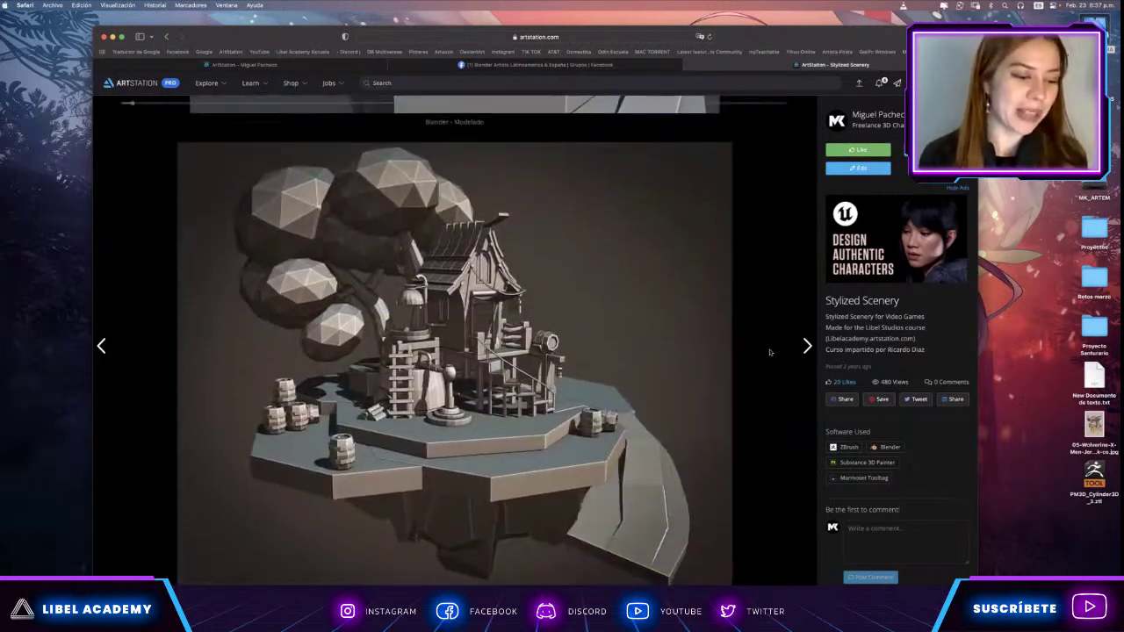
pyautogui.scroll(-2, 769, 352)
pyautogui.scroll(-2, 769, 352)
pyautogui.scroll(-3, 769, 352)
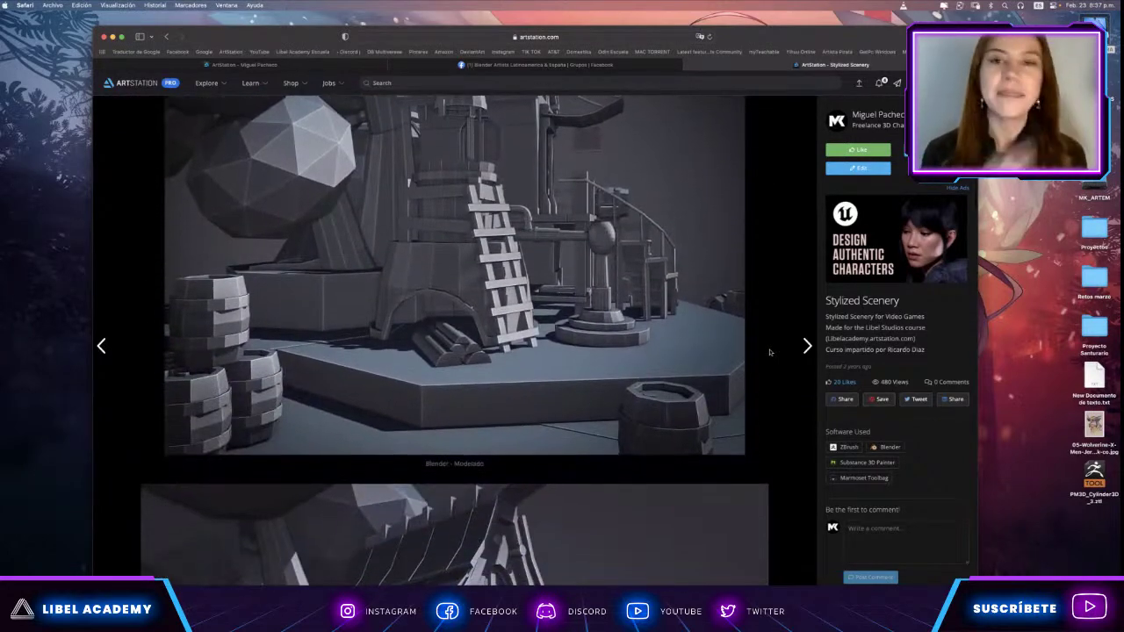